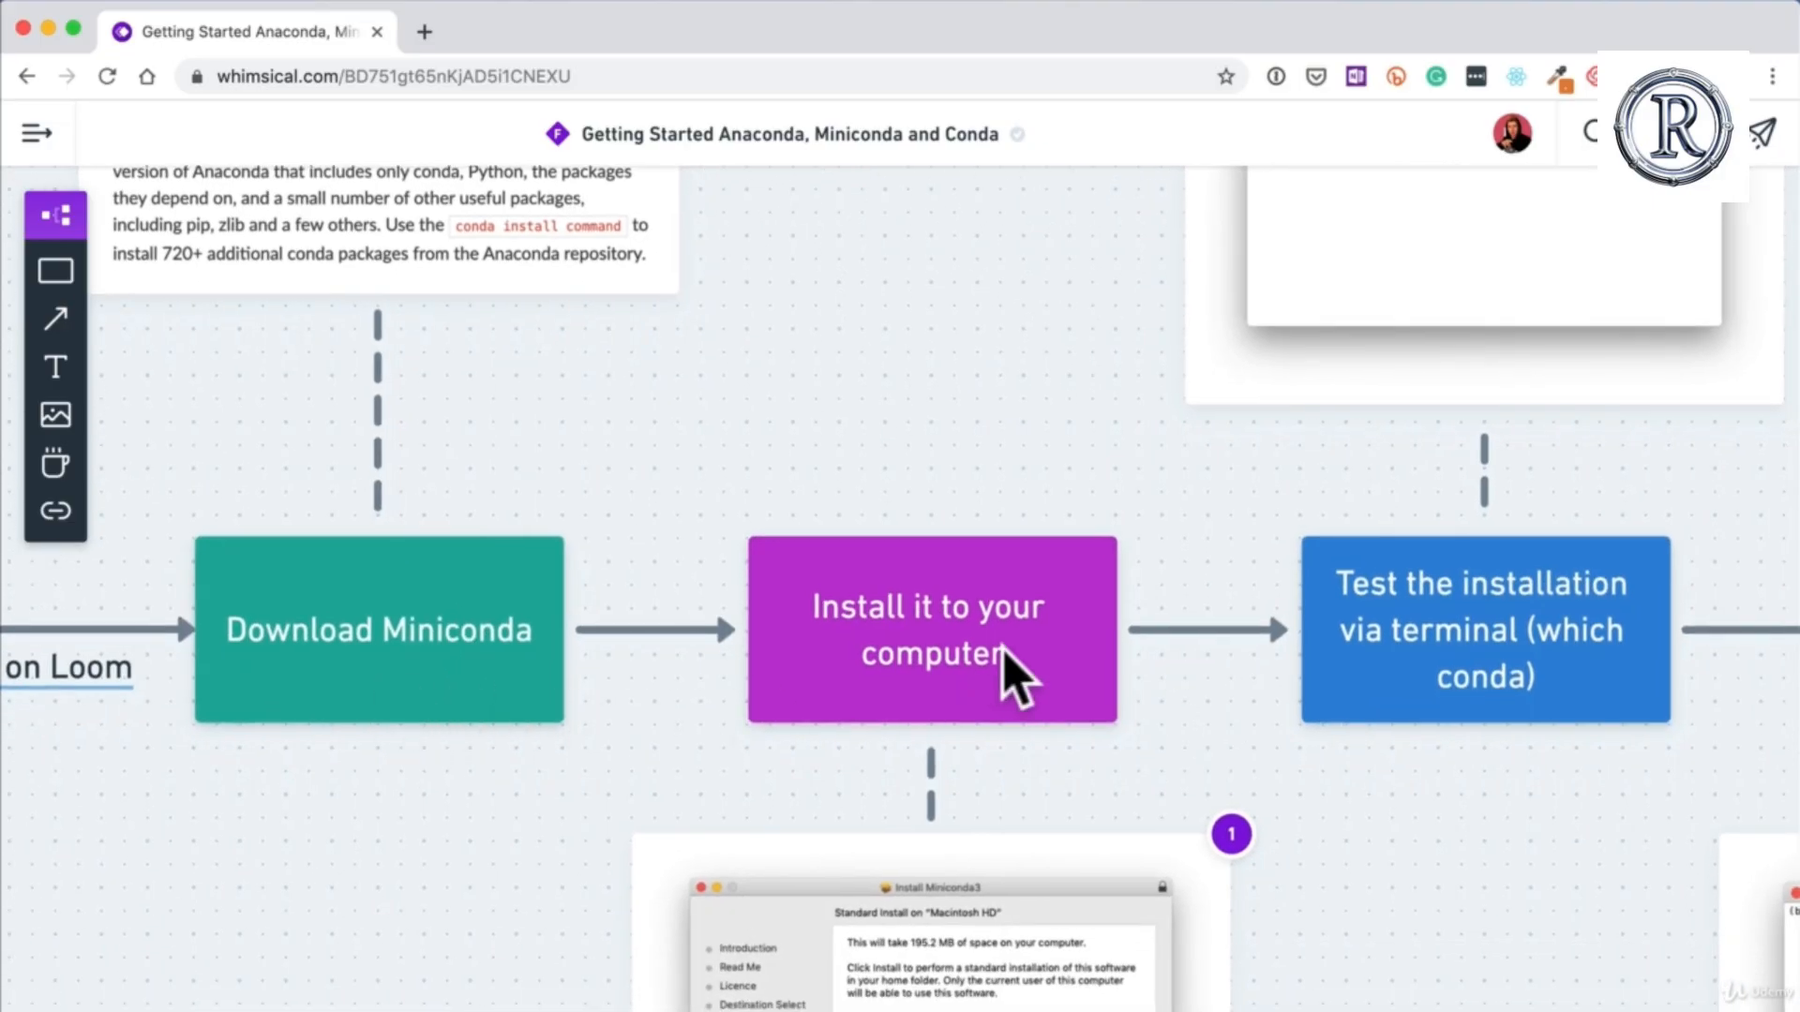
# Step: Review the Miniconda setup flowchart from installation through the Jupyter Notebook stage, then return to its download stage
pyautogui.hscroll(5, 1347, 683)
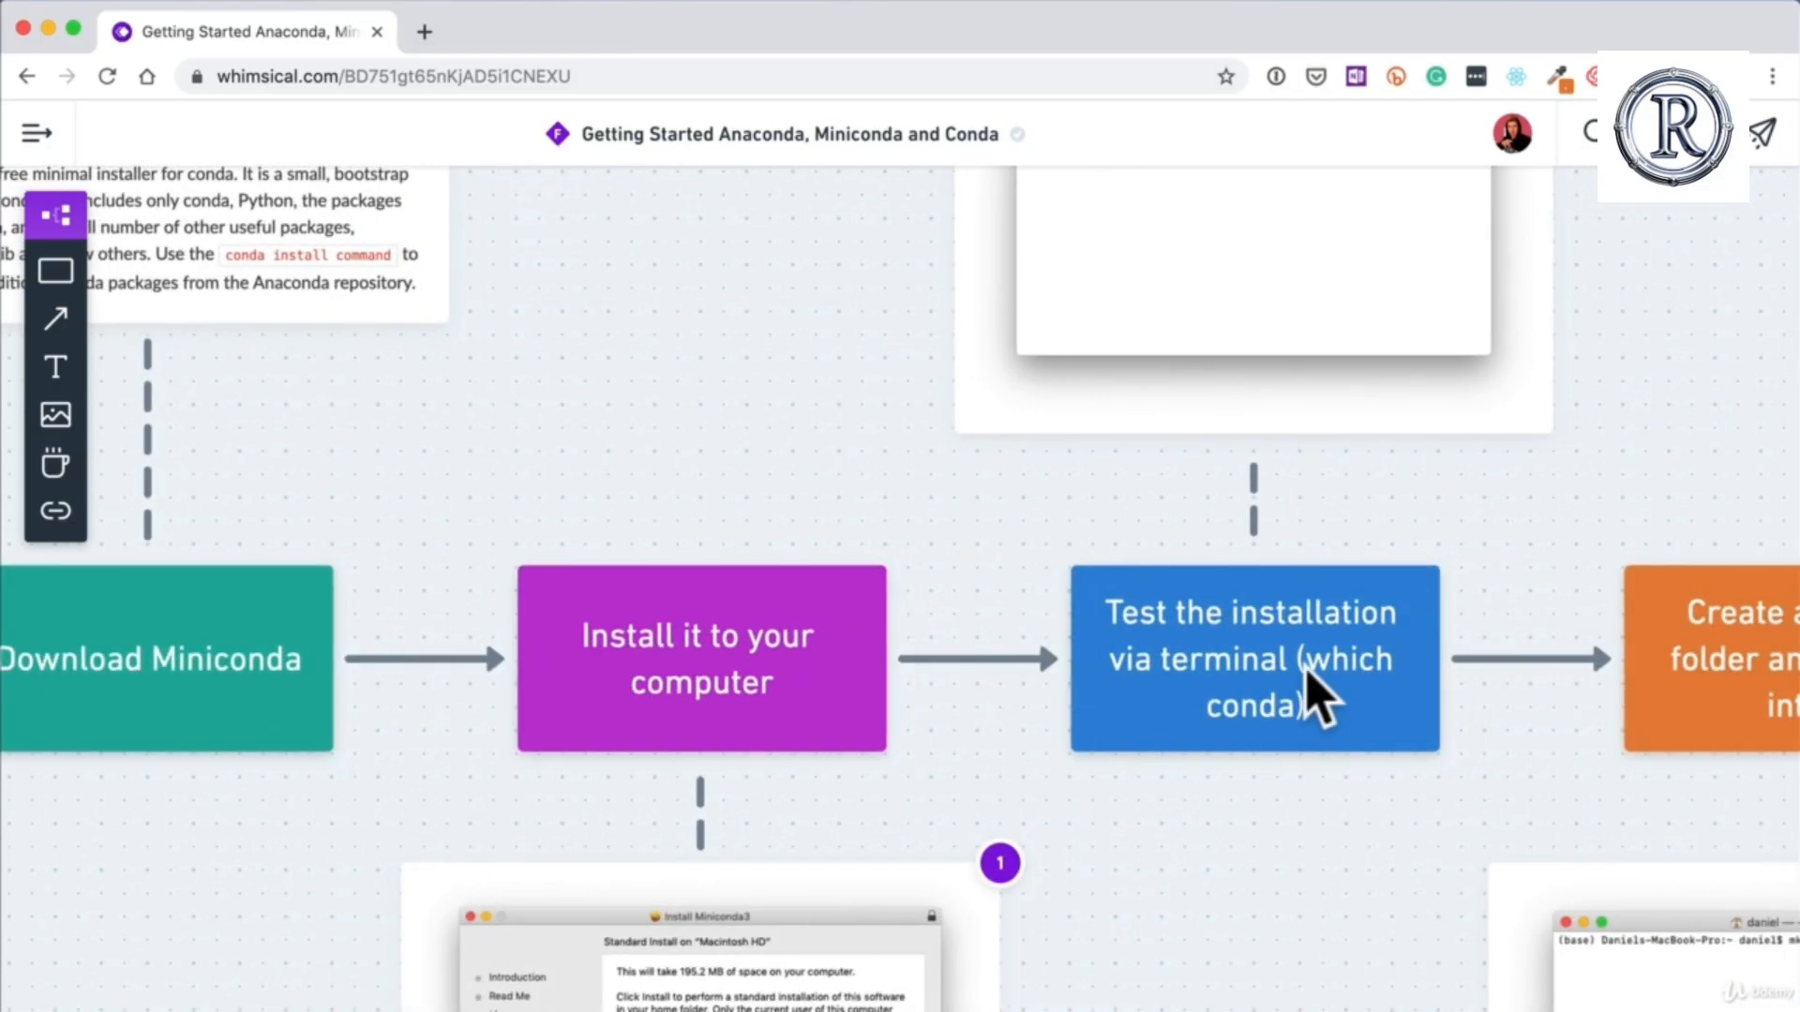
pyautogui.hscroll(2, 1313, 694)
pyautogui.hscroll(6, 1277, 712)
pyautogui.hscroll(4, 1279, 713)
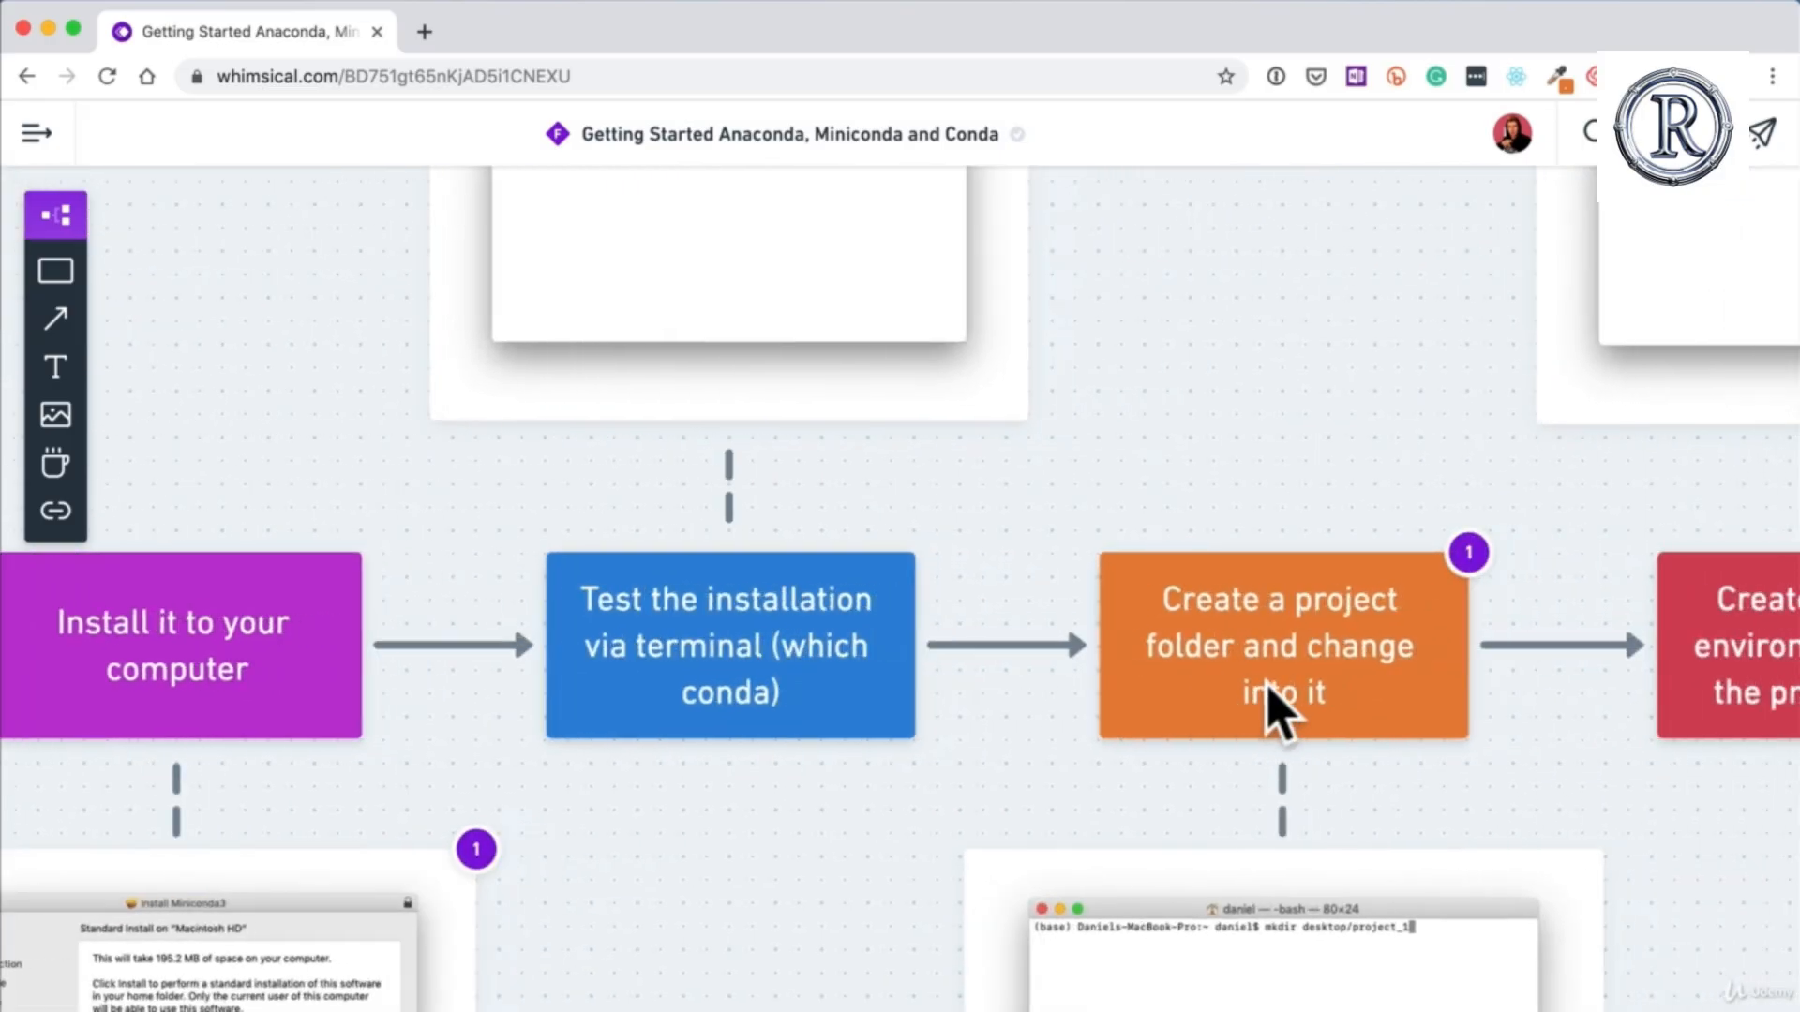
pyautogui.hscroll(3, 1280, 712)
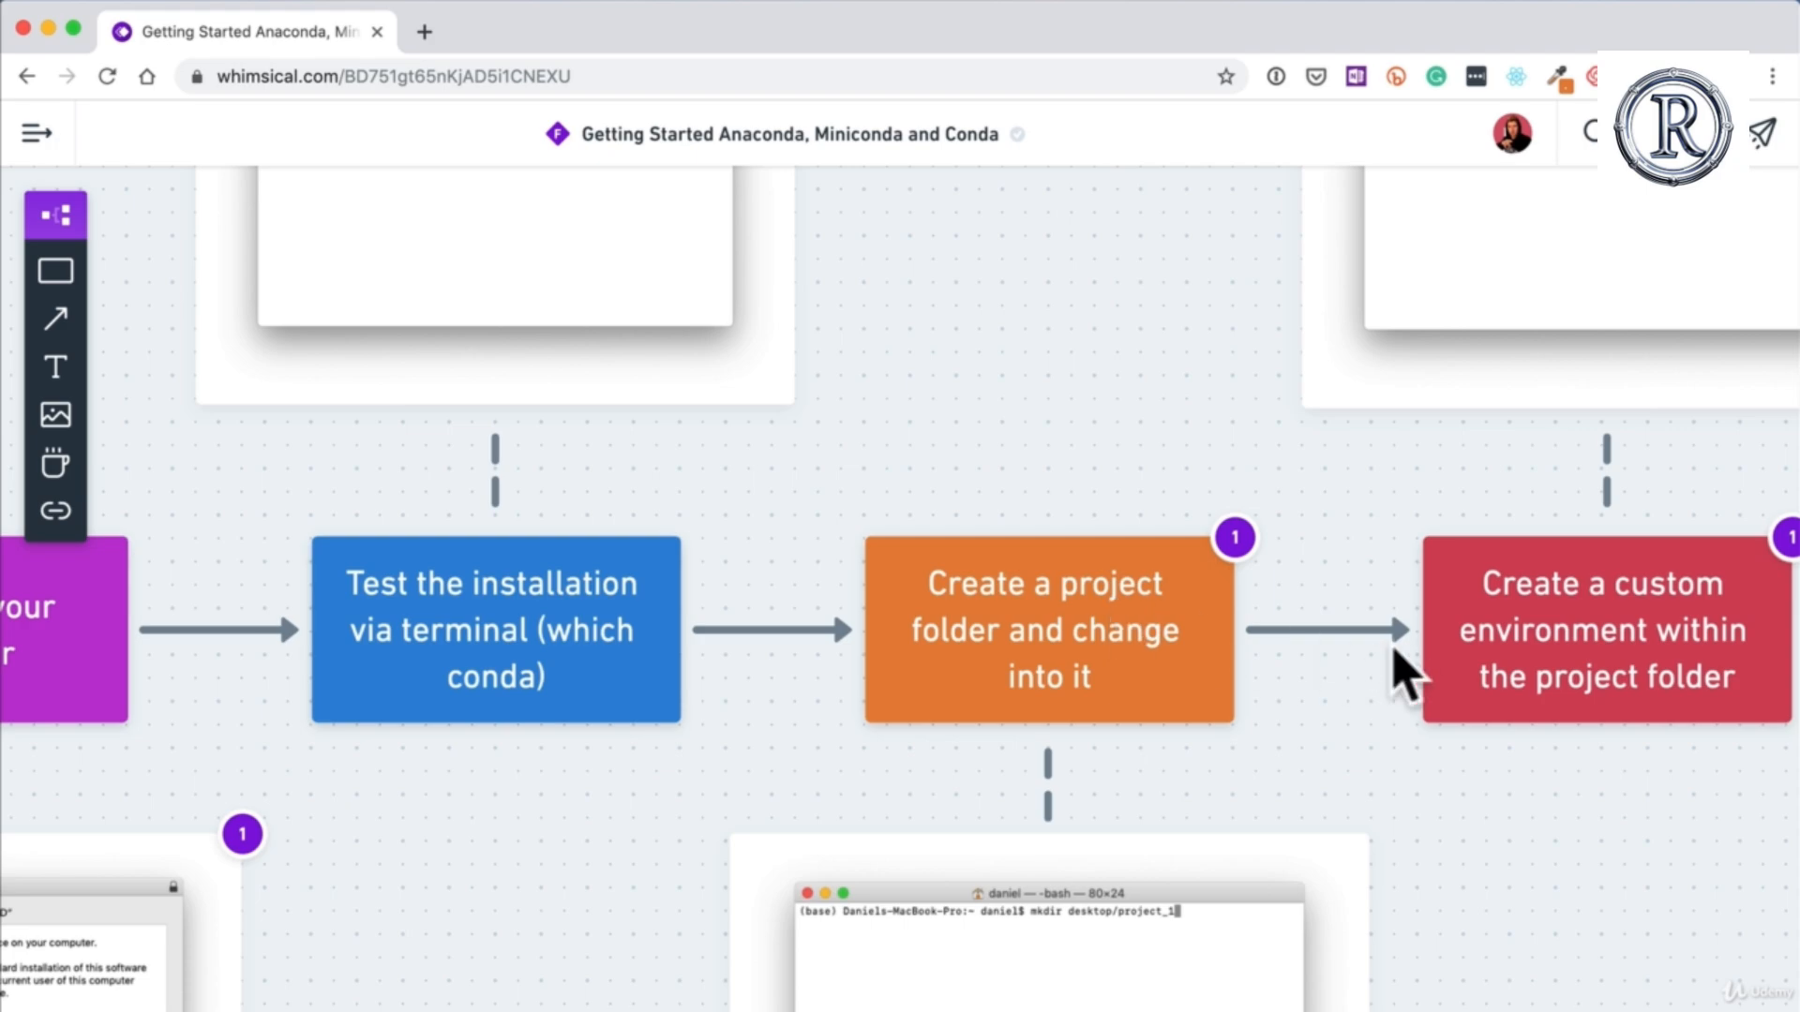
pyautogui.hscroll(6, 1397, 663)
pyautogui.hscroll(3, 1406, 677)
pyautogui.scroll(-2, 1406, 677)
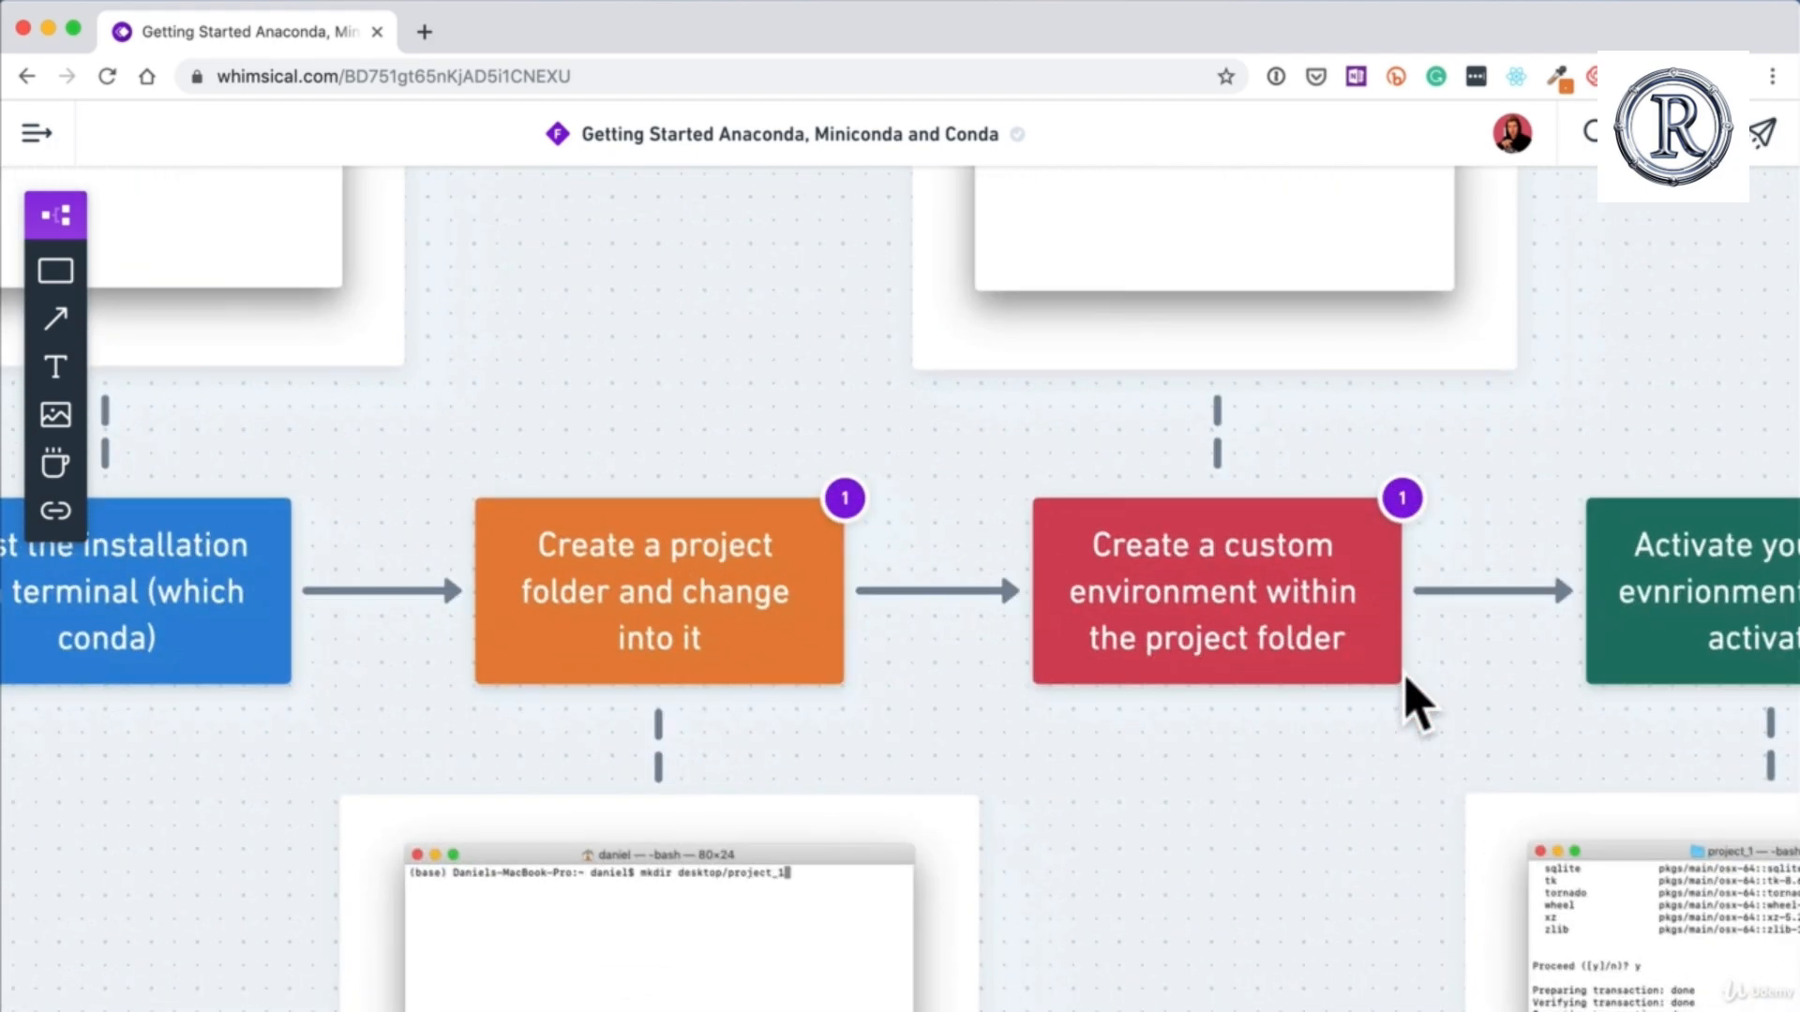
pyautogui.hscroll(7, 1254, 635)
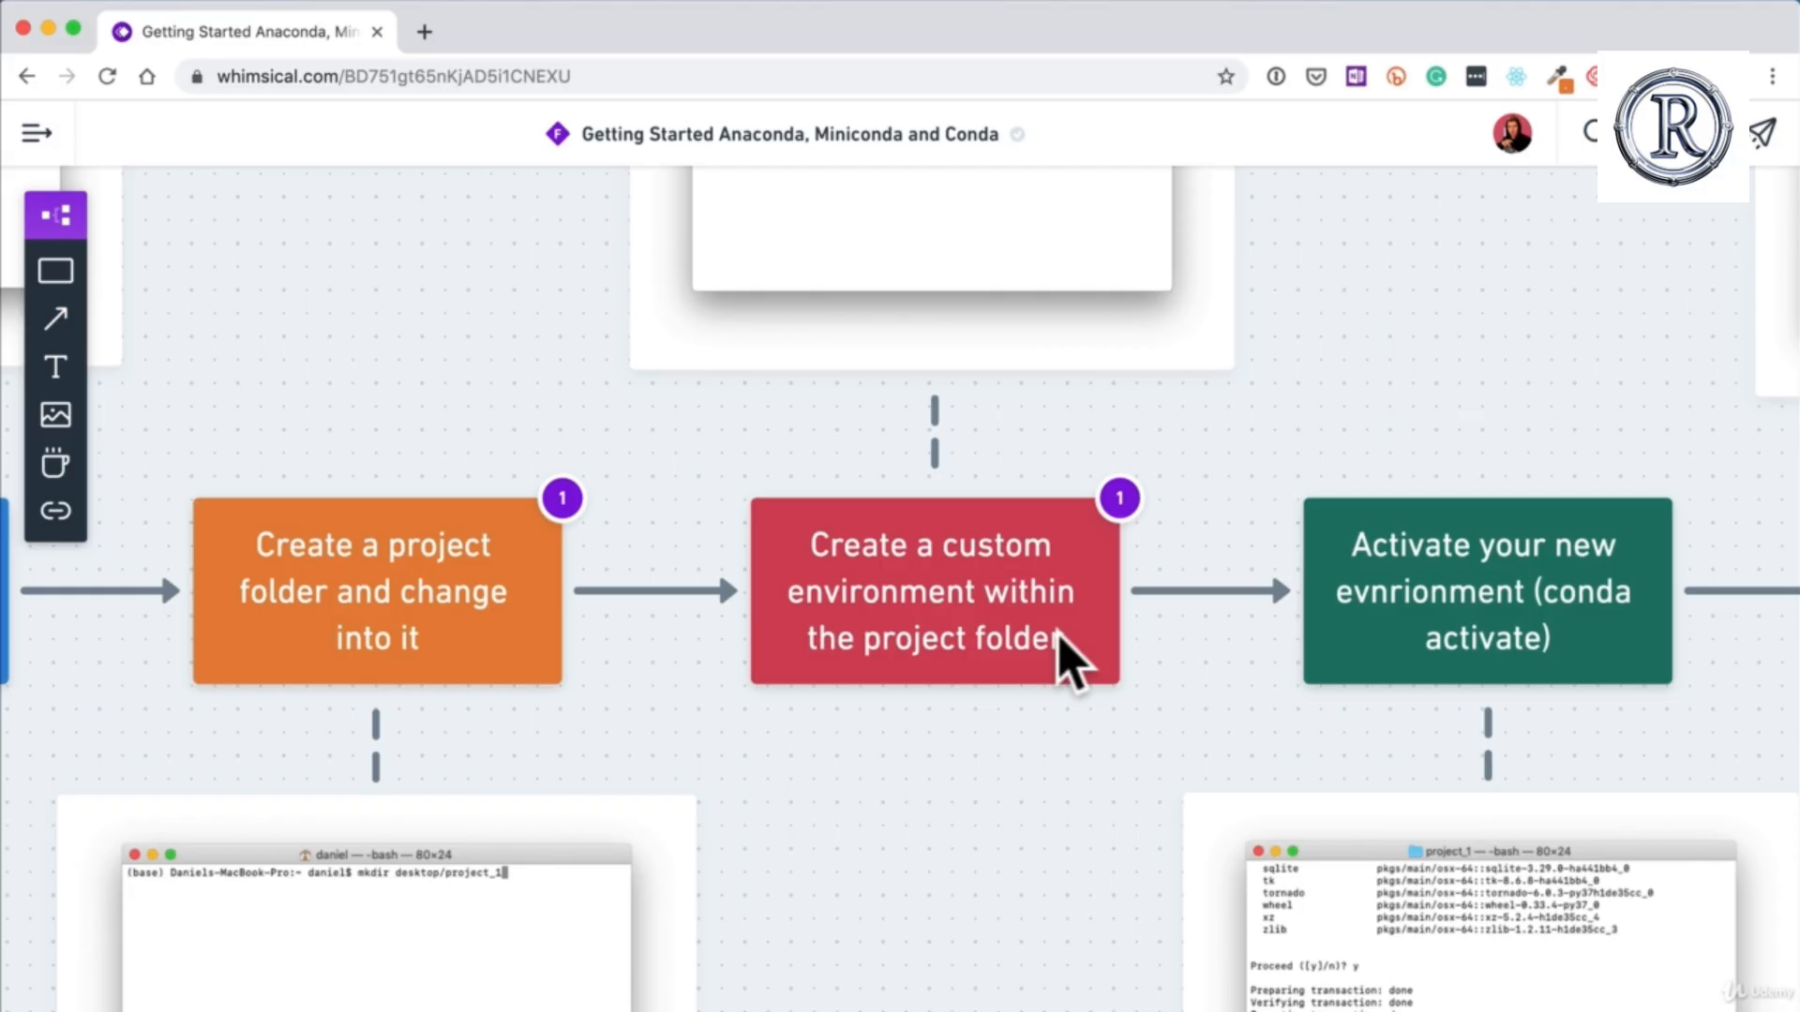
pyautogui.hscroll(5, 1253, 655)
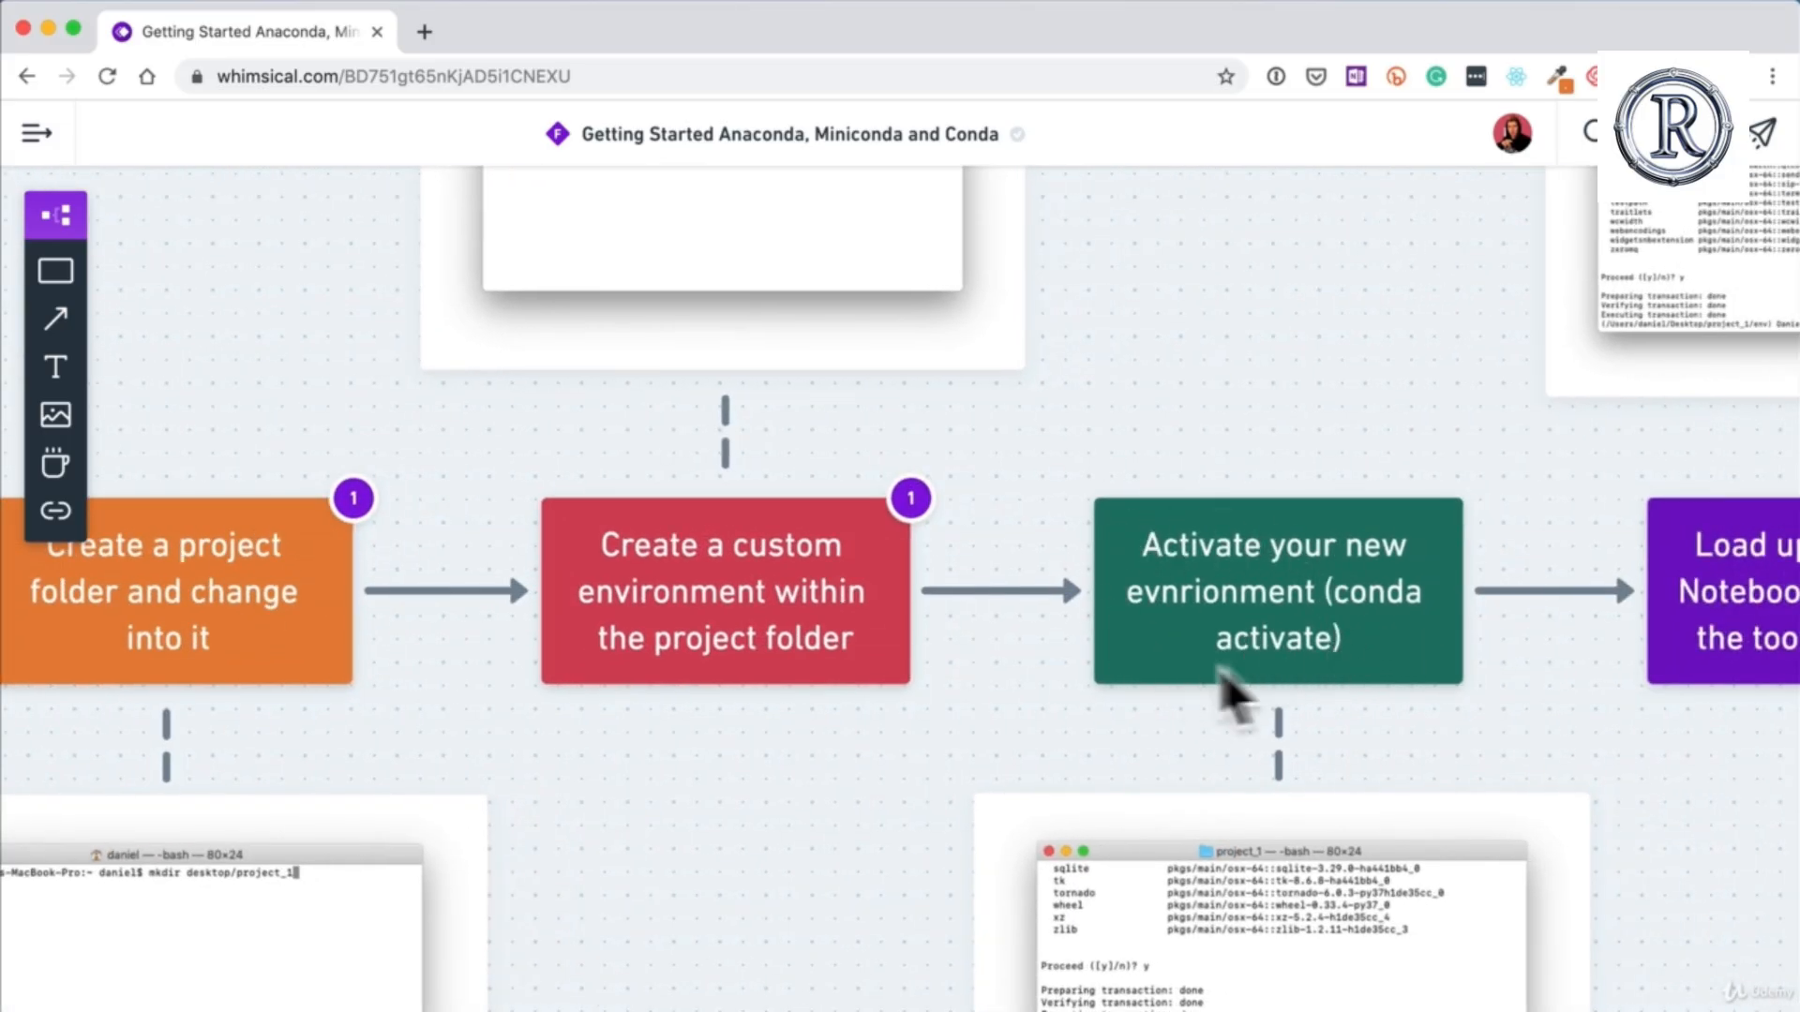
pyautogui.hscroll(8, 1326, 663)
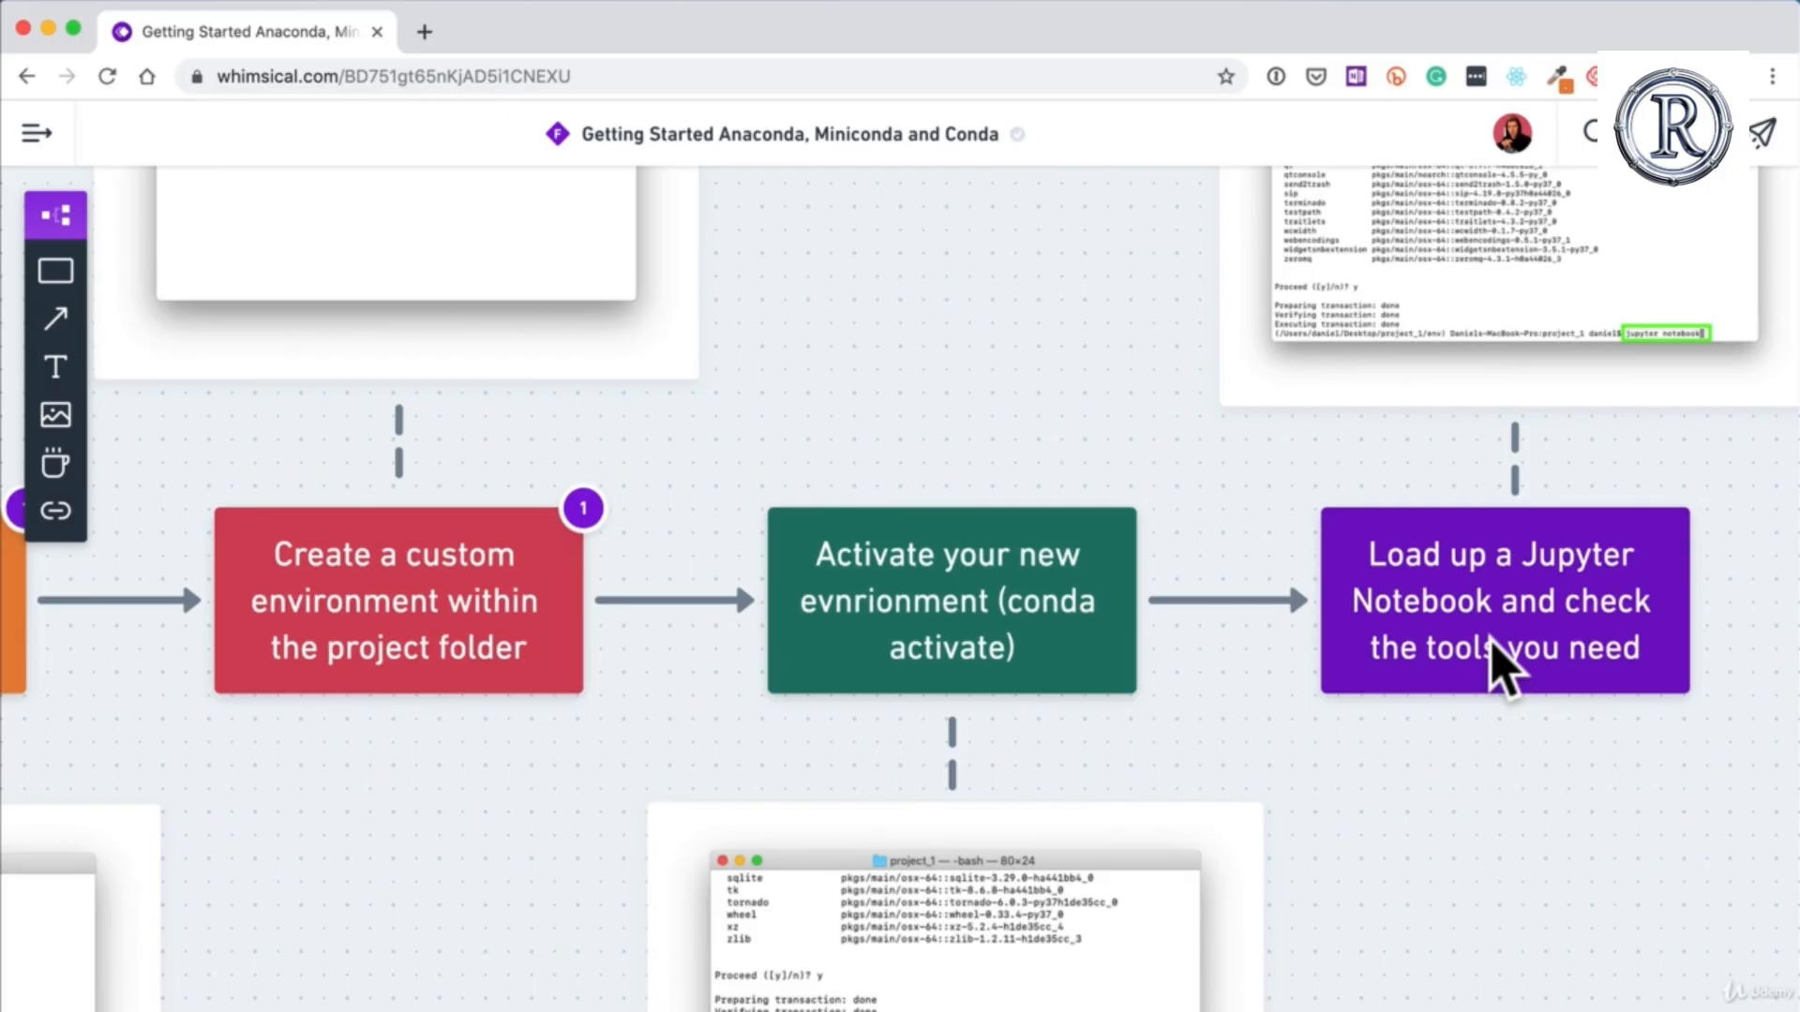
pyautogui.hscroll(6, 1493, 647)
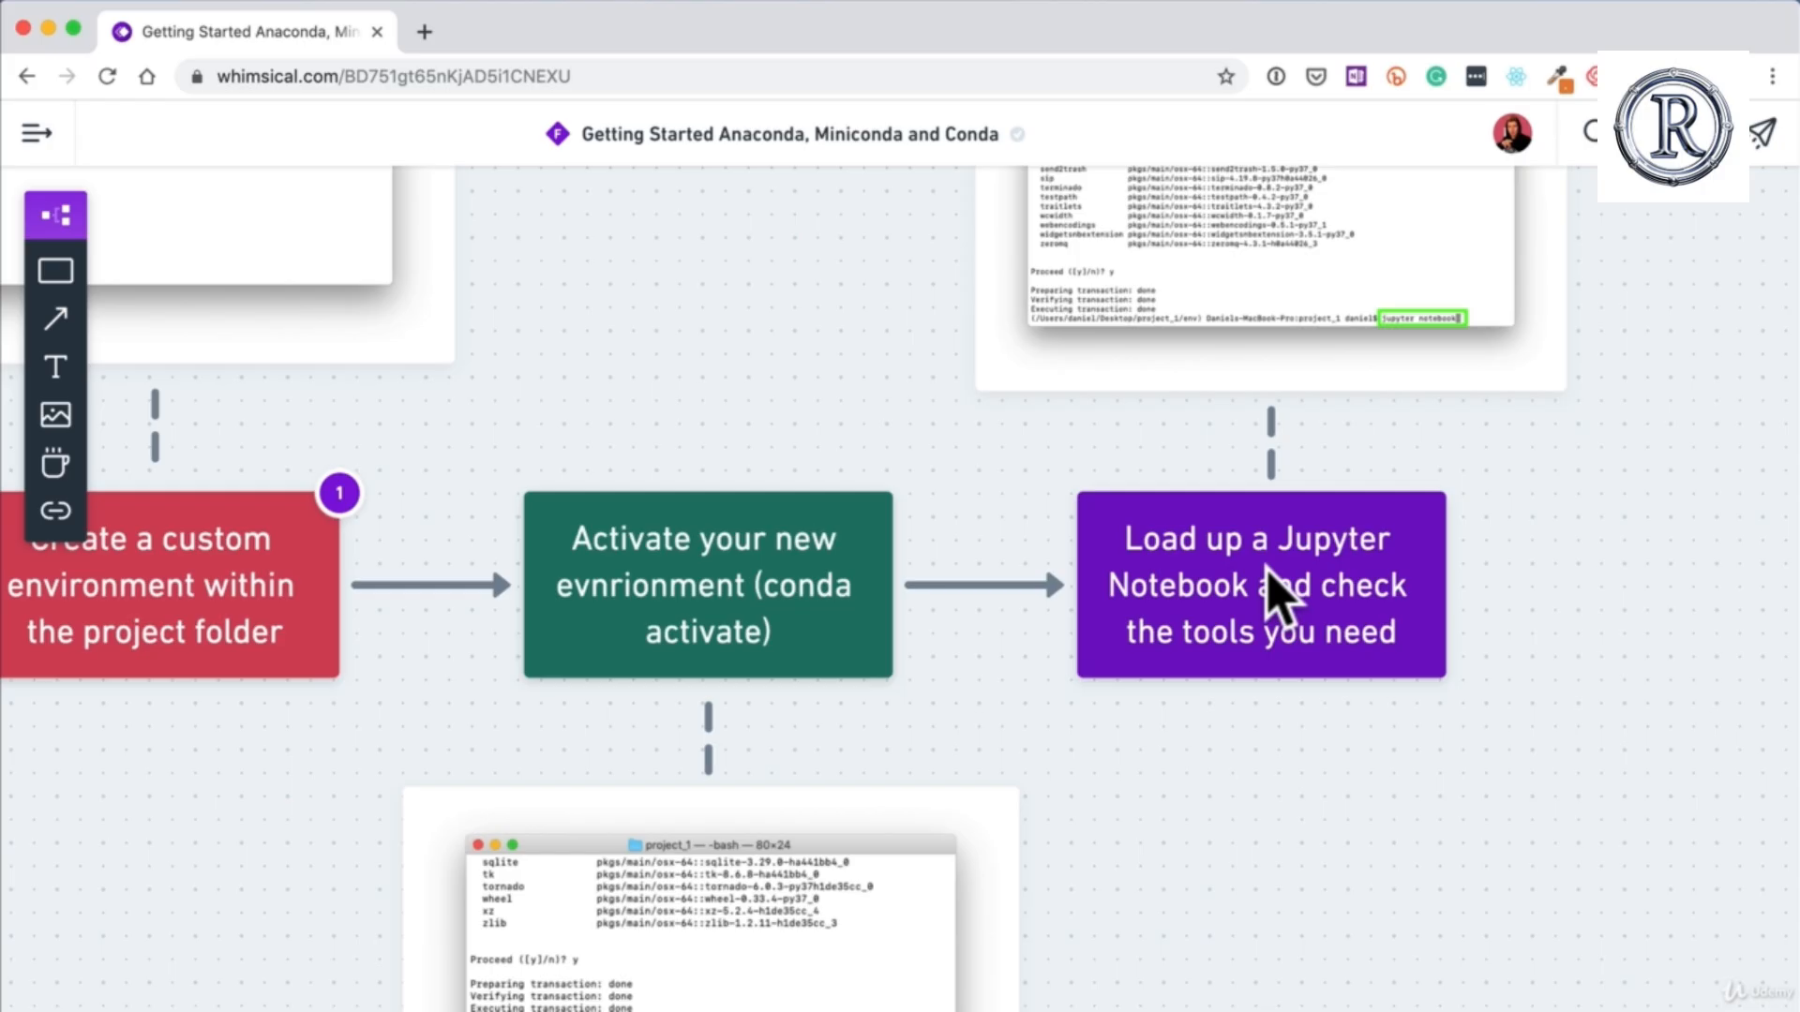
pyautogui.scroll(-5, 595, 399)
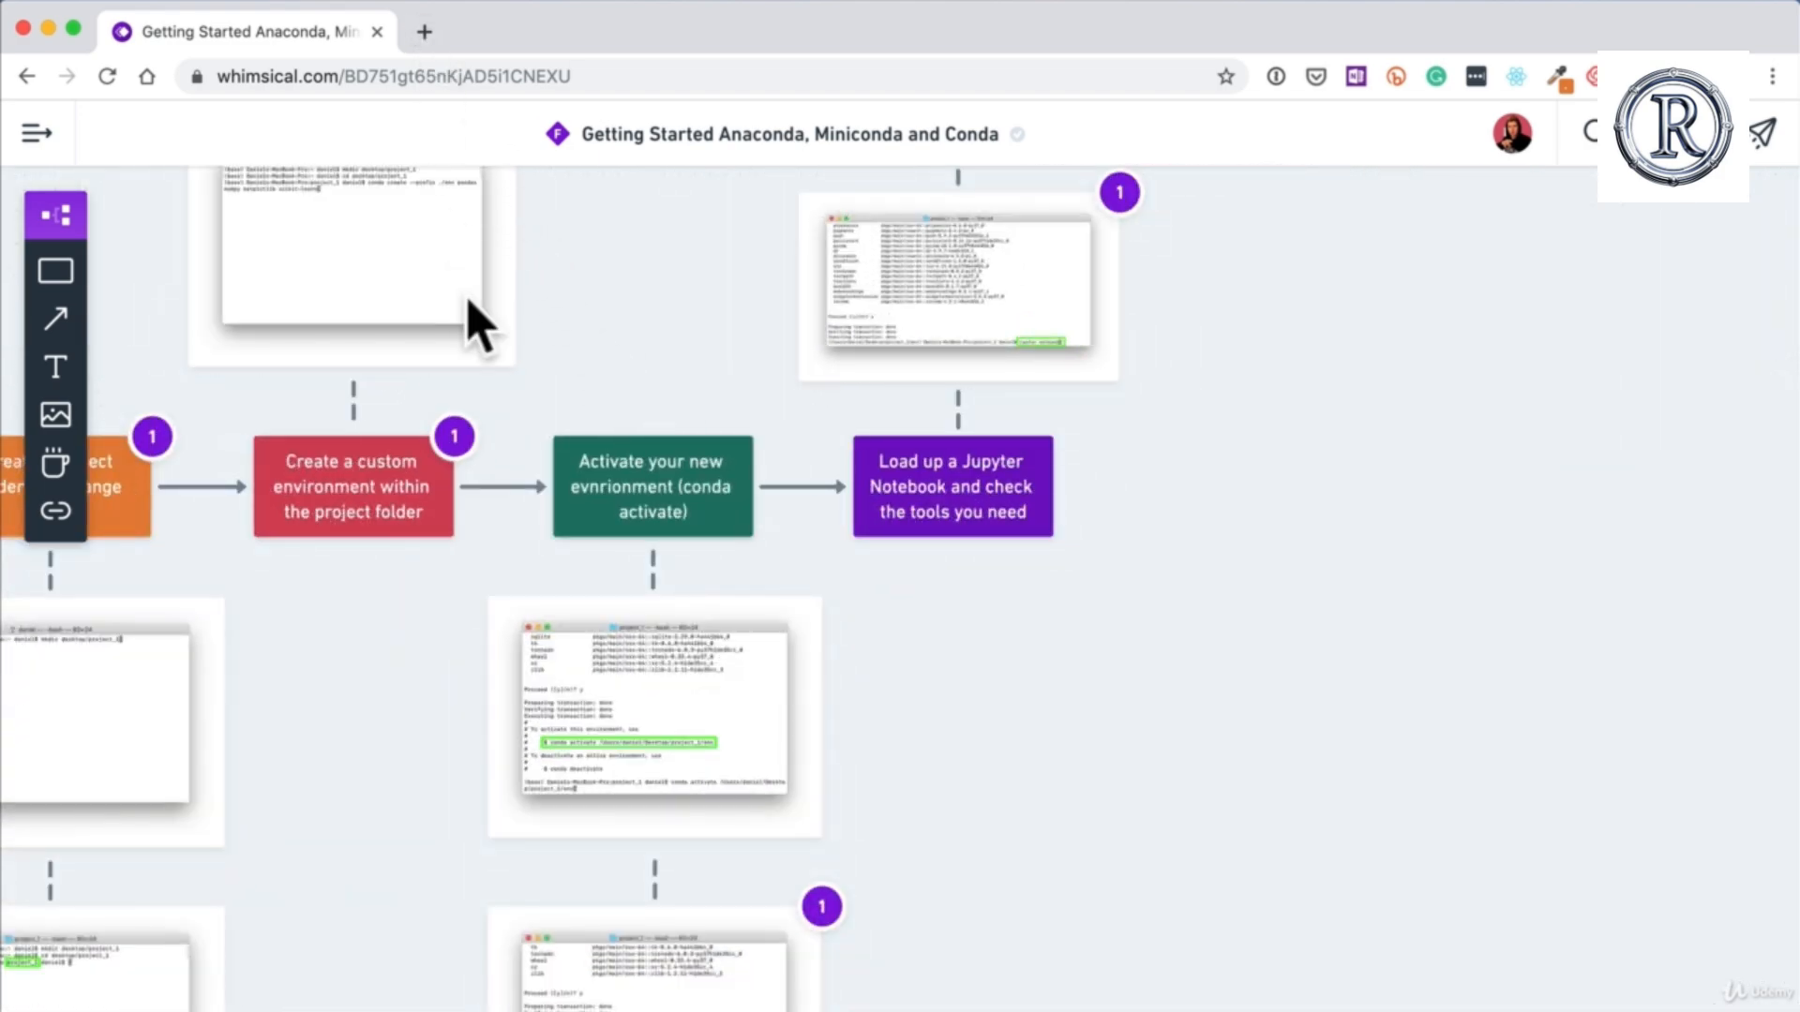
pyautogui.hscroll(-10, 468, 323)
pyautogui.scroll(3, 507, 394)
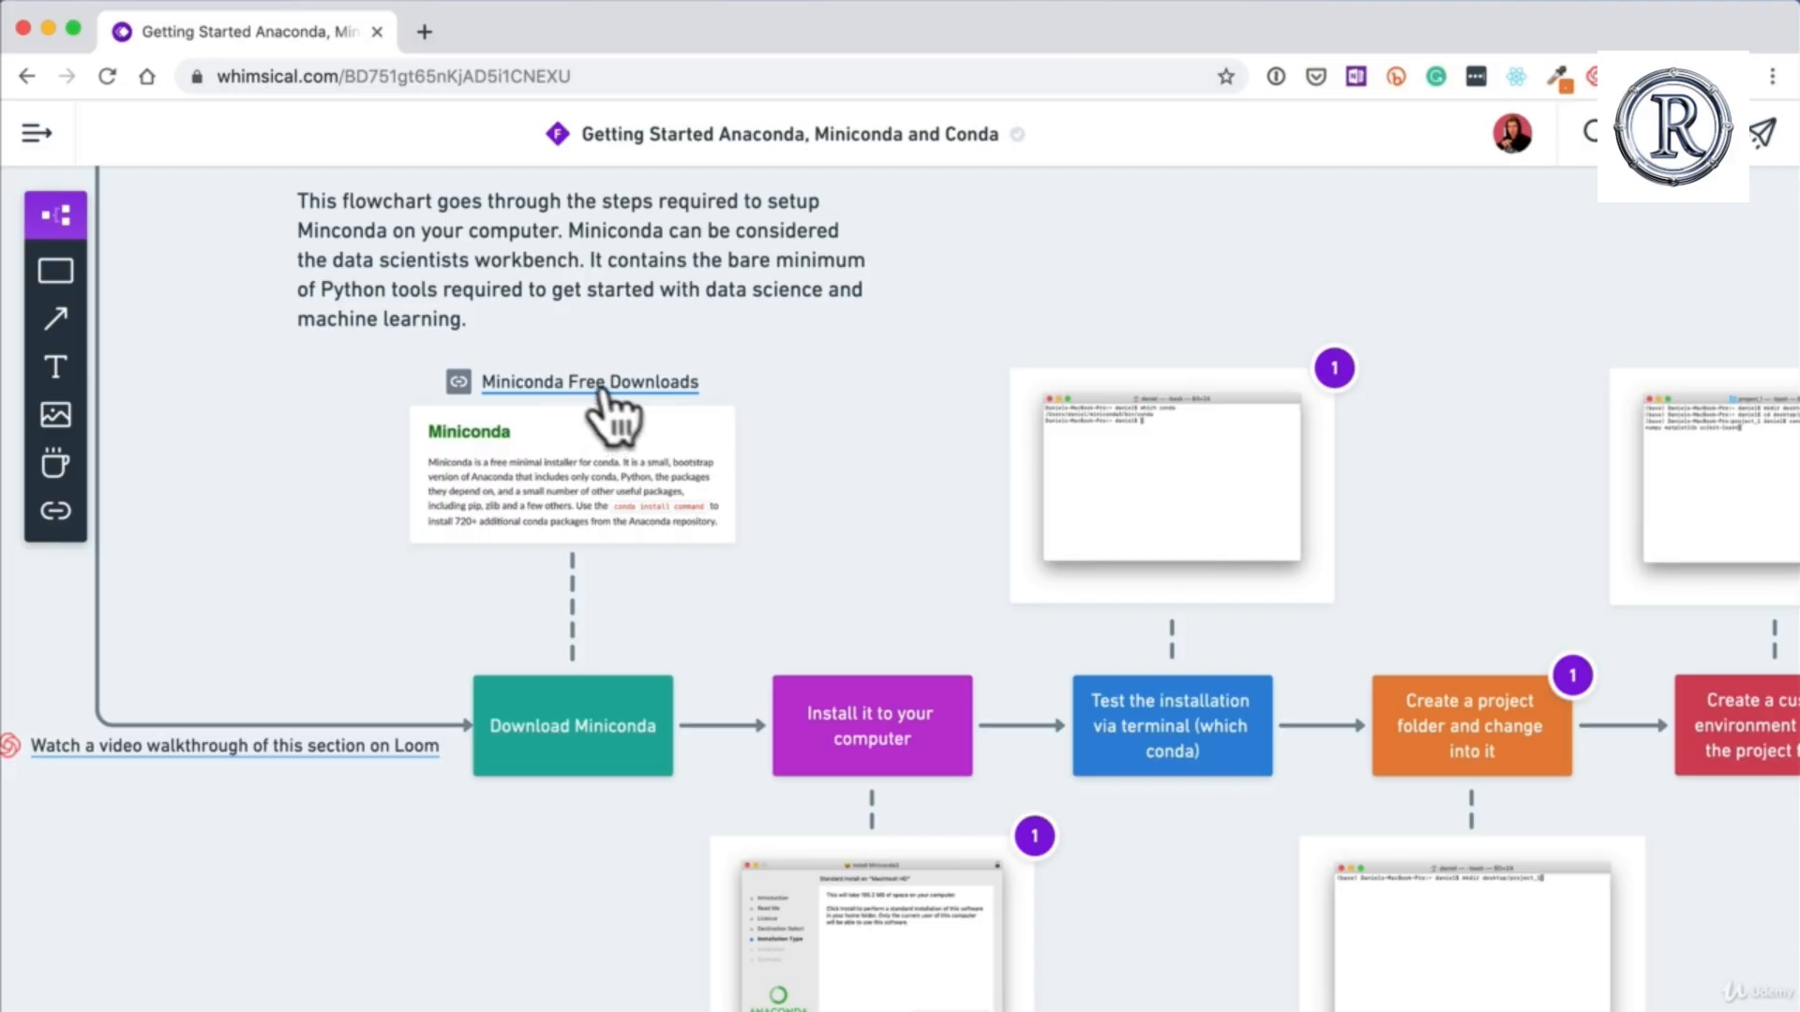
# Step: Search the web for "miniconda download" in a new browser tab and open the Conda documentation's Miniconda page
pyautogui.click(425, 31)
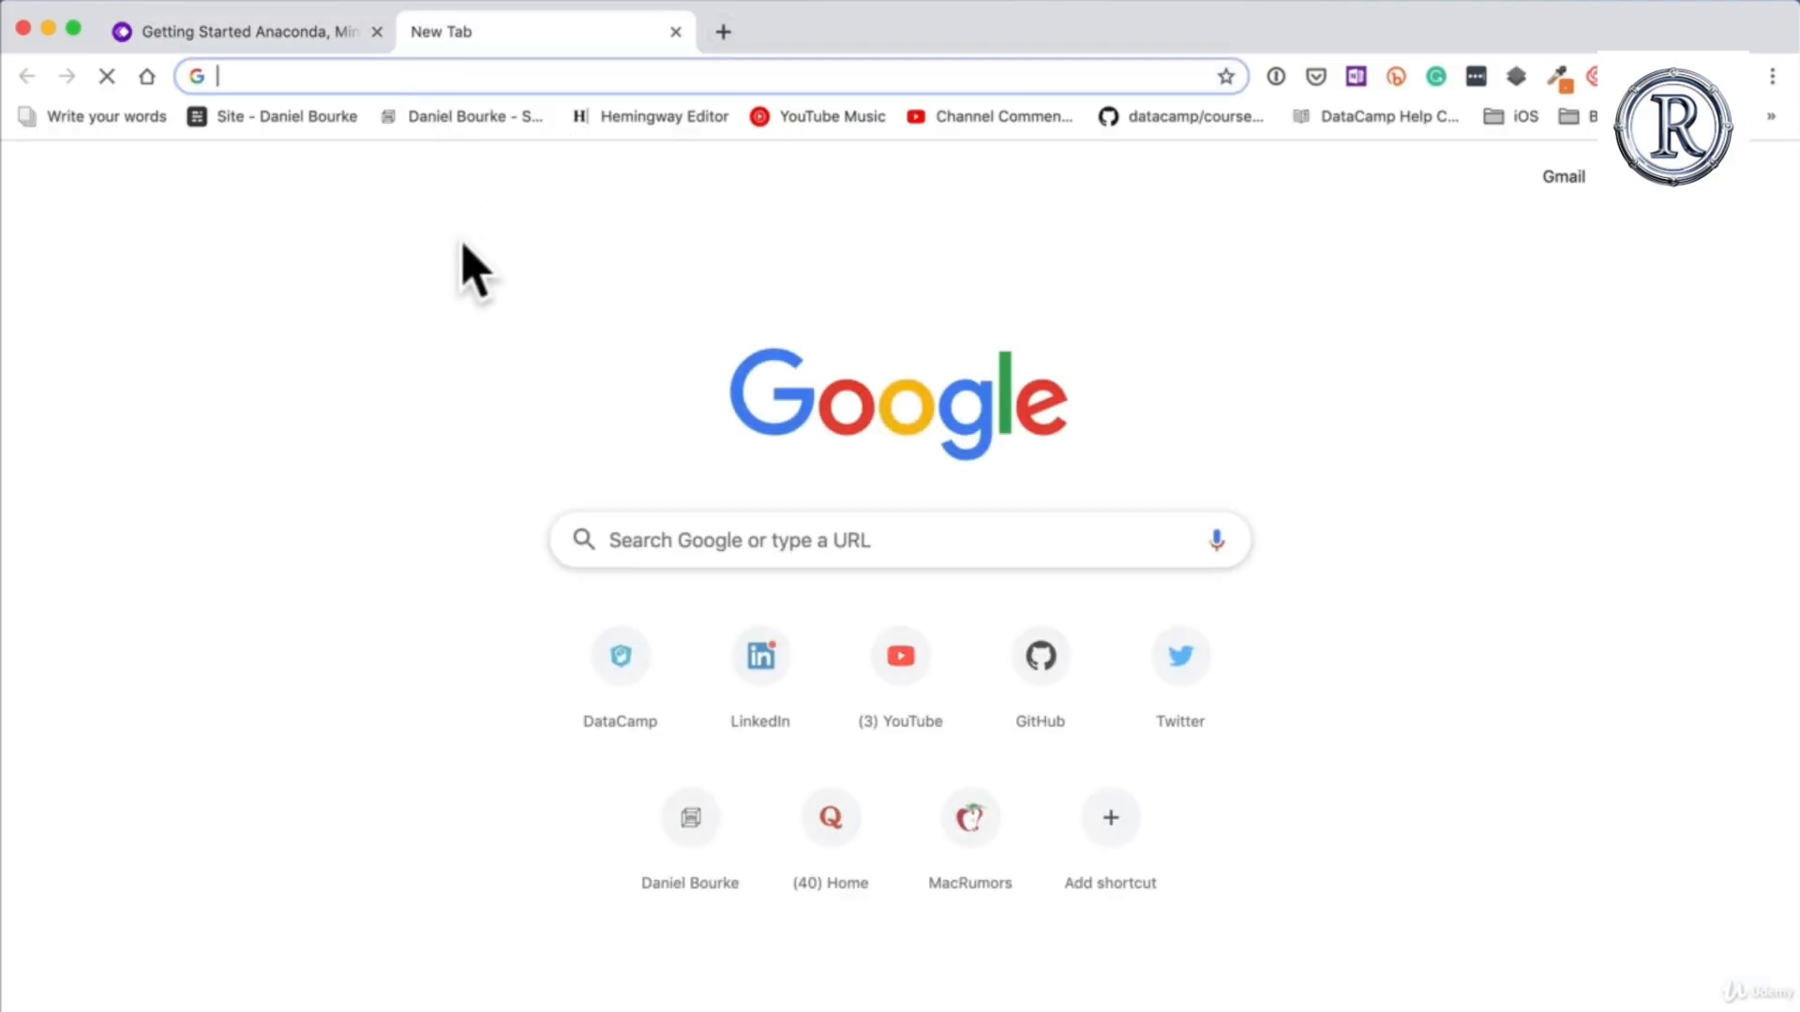
pyautogui.write('miniconda ')
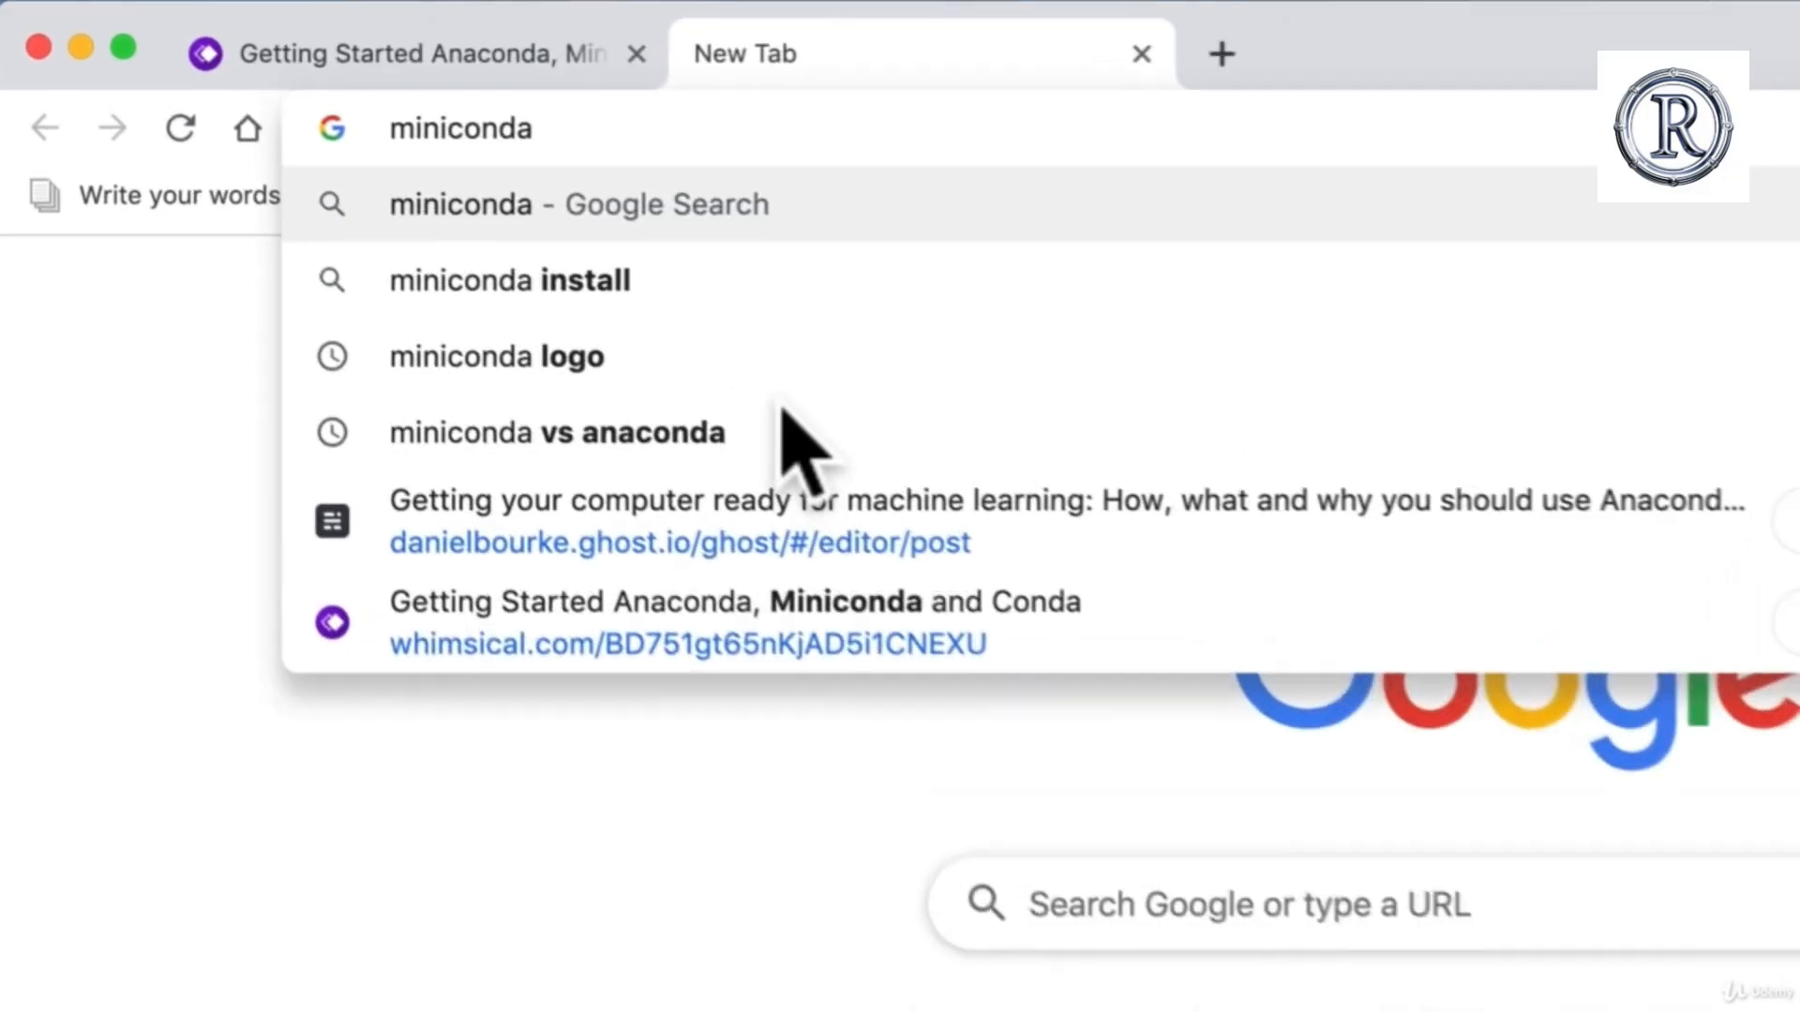
pyautogui.write('download')
pyautogui.press('Return')
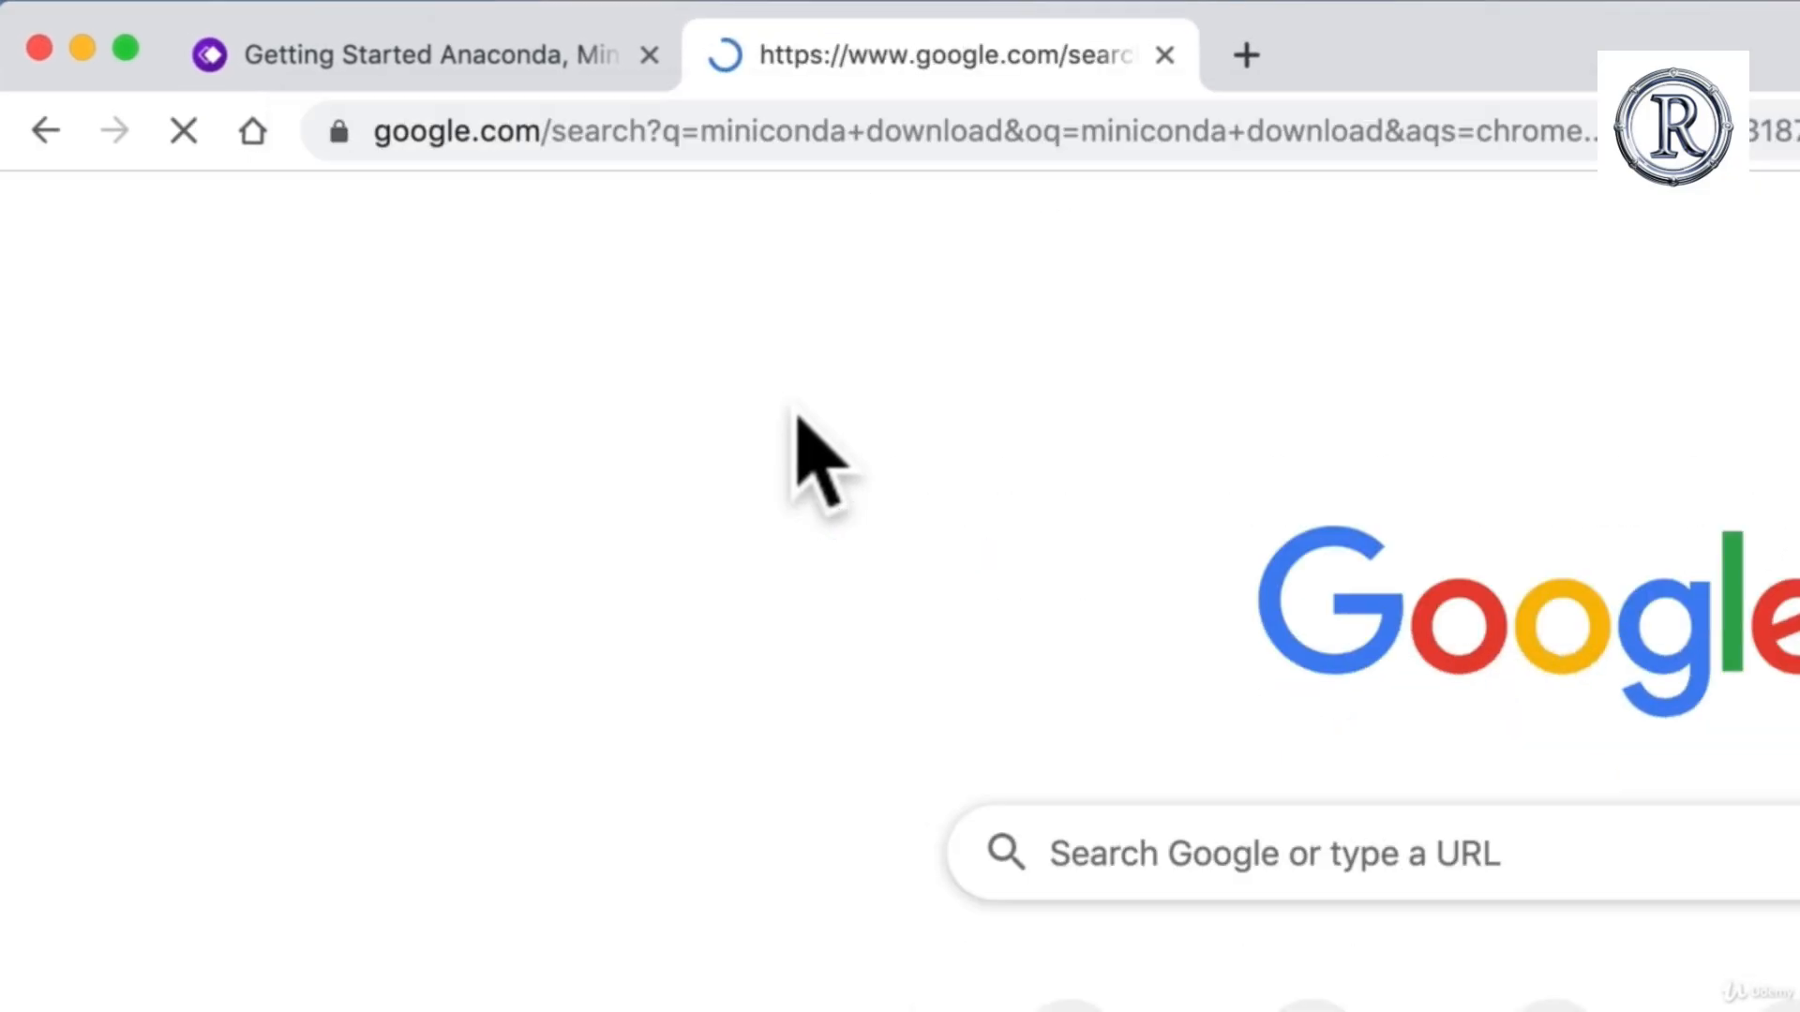
pyautogui.click(765, 605)
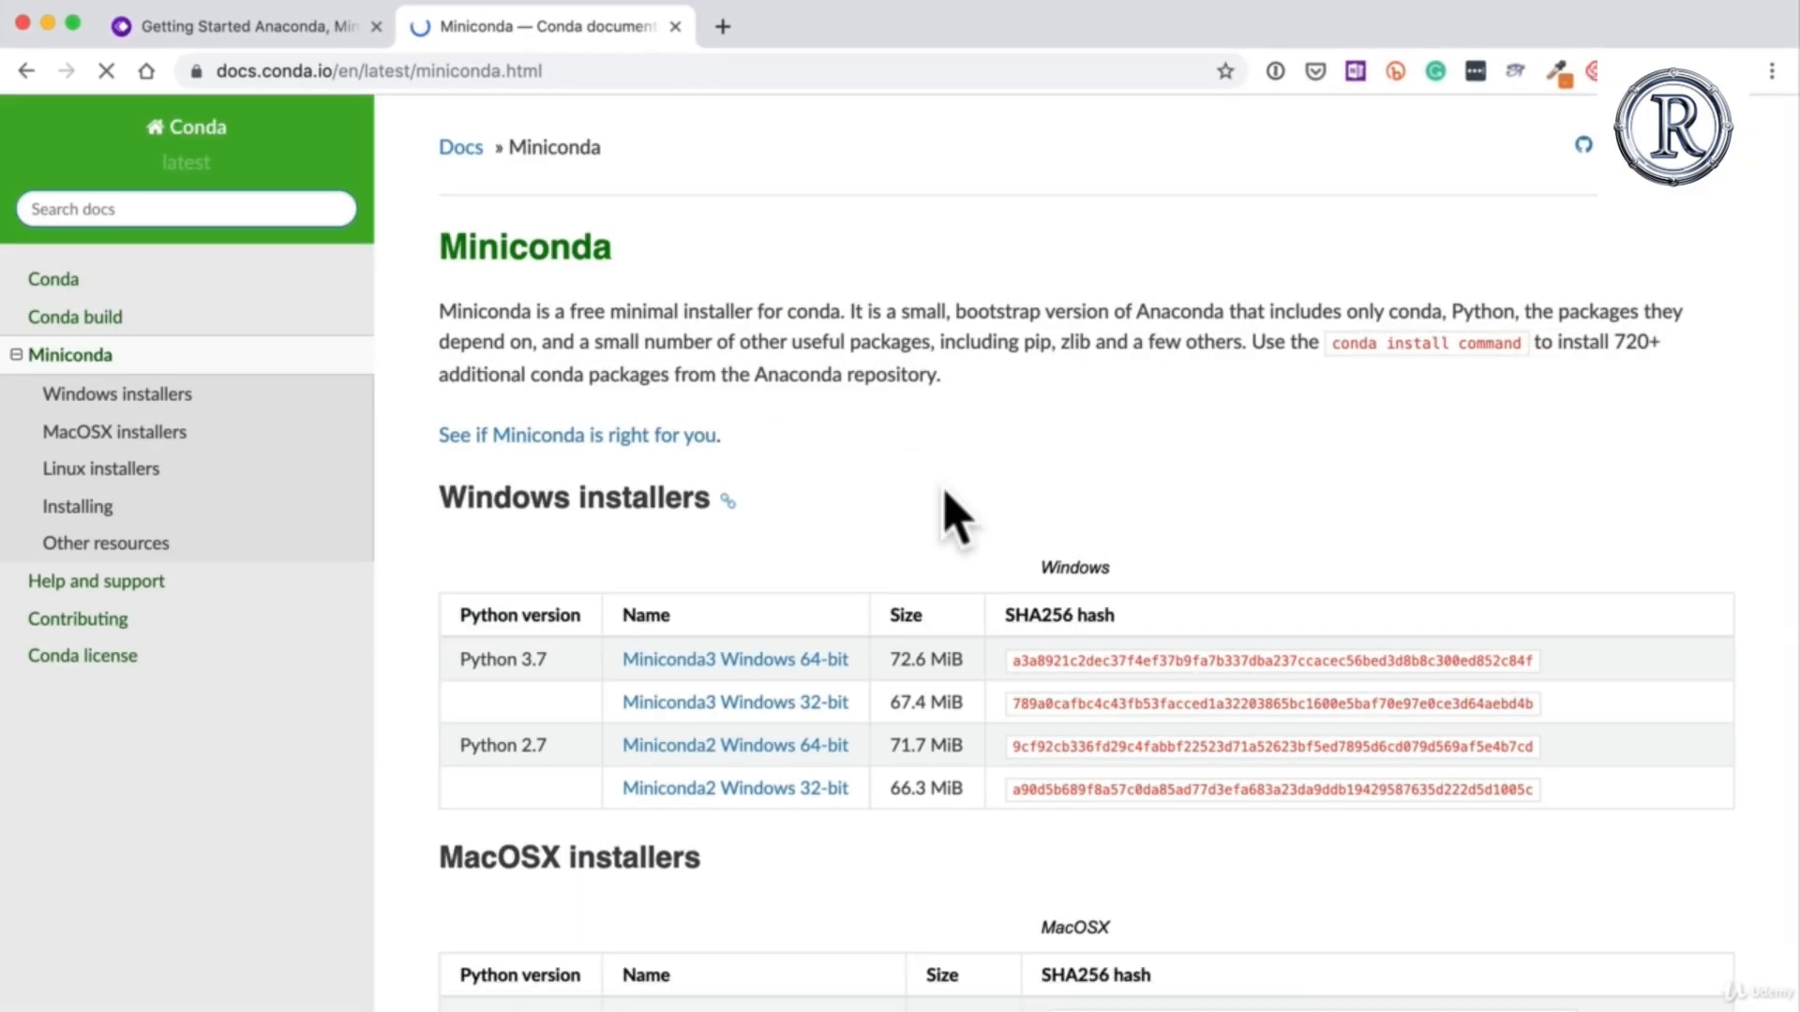
# Step: Download the Python 3.7 Miniconda3 MacOSX 64-bit pkg installer from the MacOSX installers table
pyautogui.scroll(-3, 946, 506)
pyautogui.scroll(-2, 856, 722)
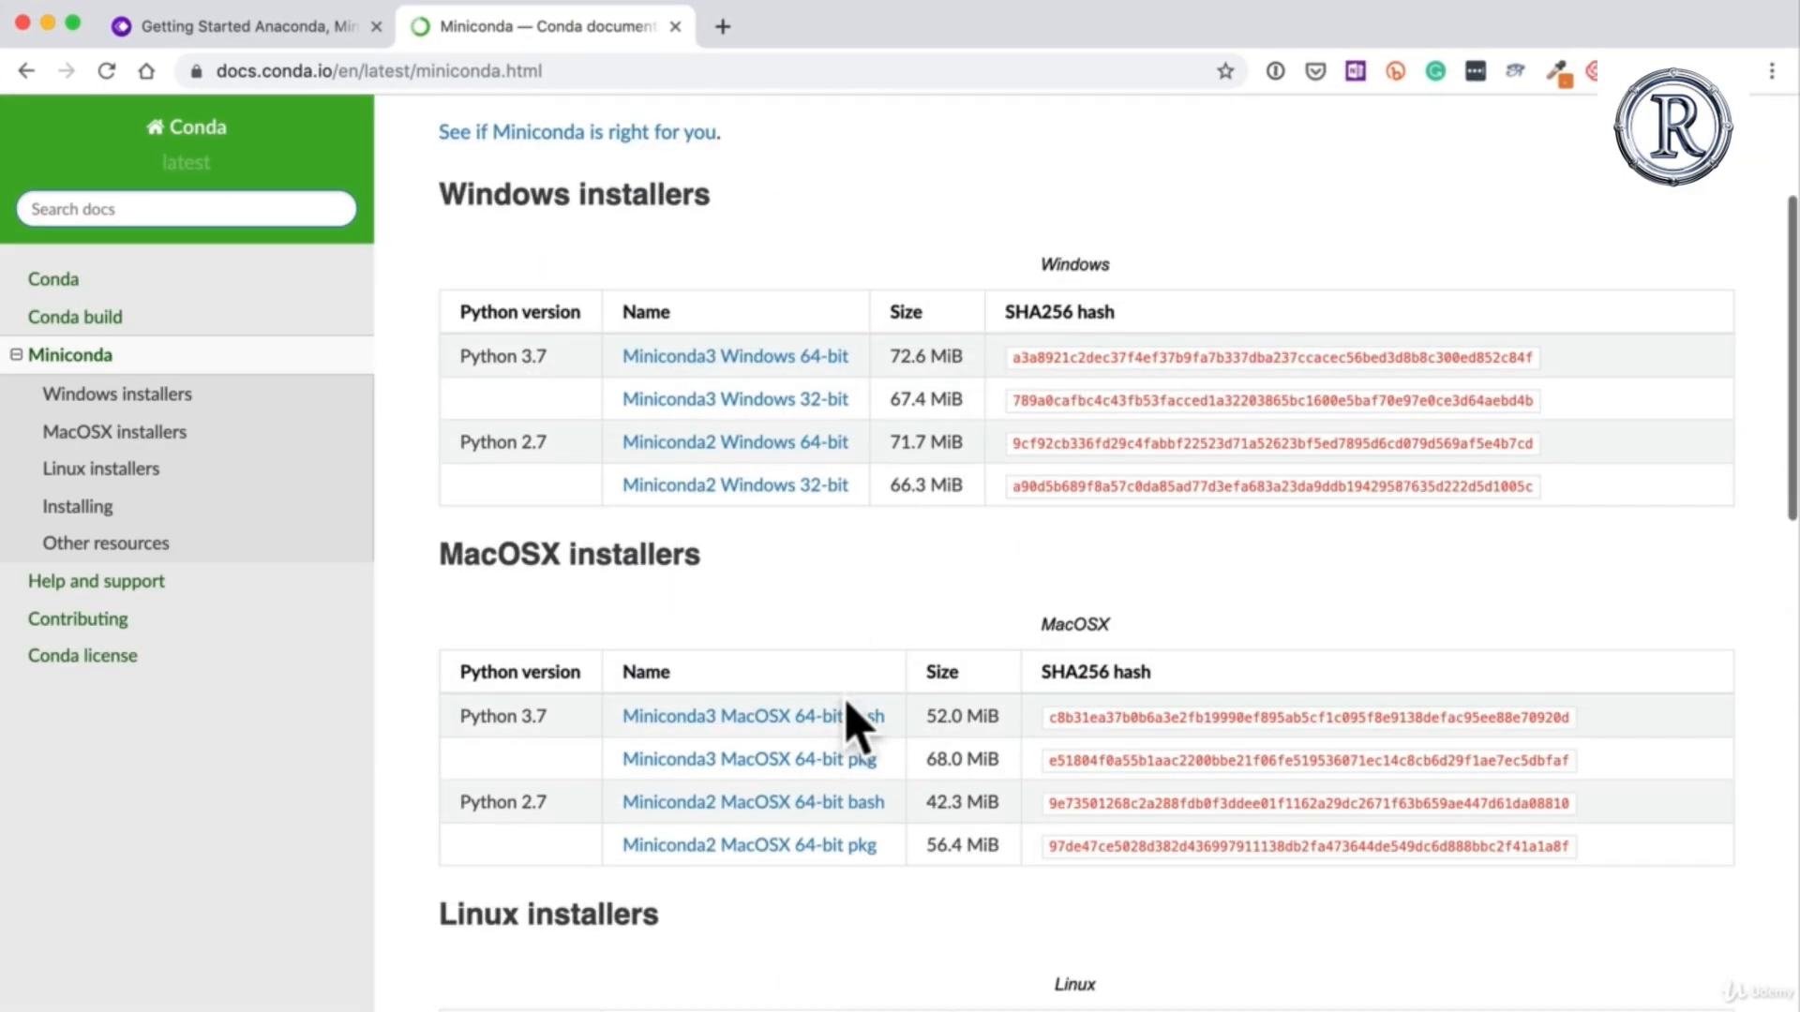
pyautogui.scroll(-2, 856, 721)
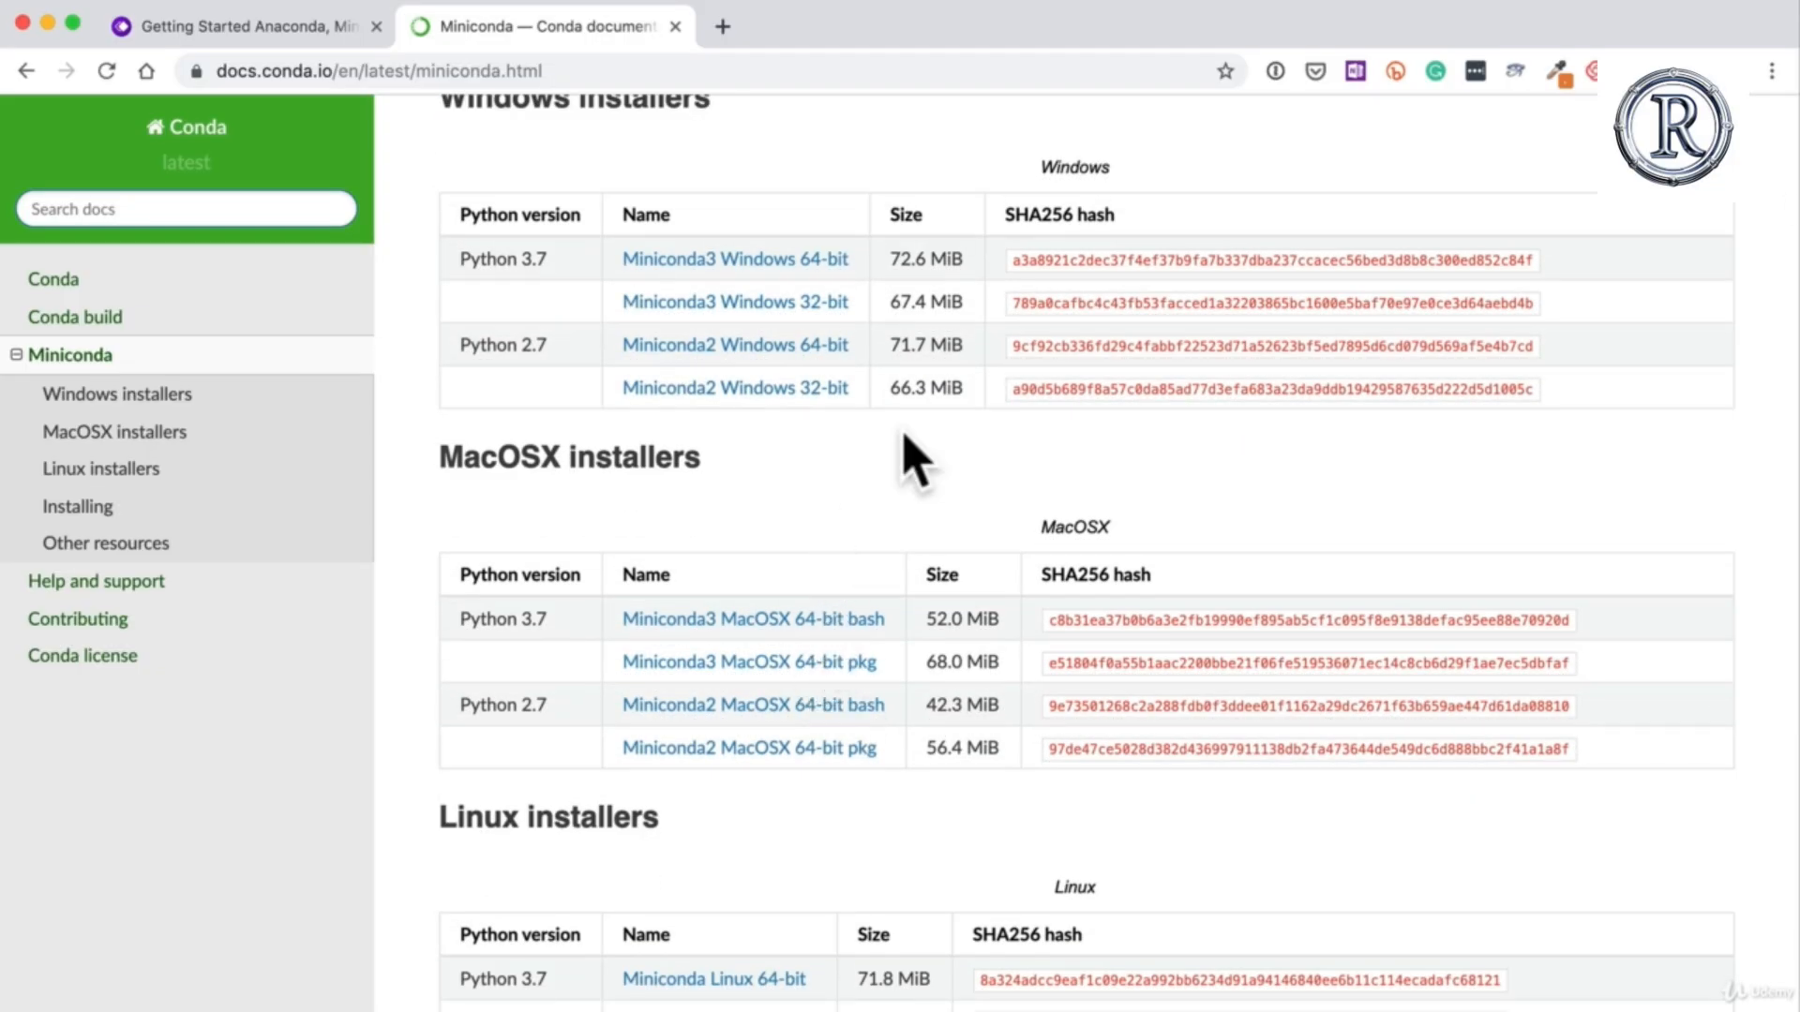
pyautogui.scroll(2, 914, 454)
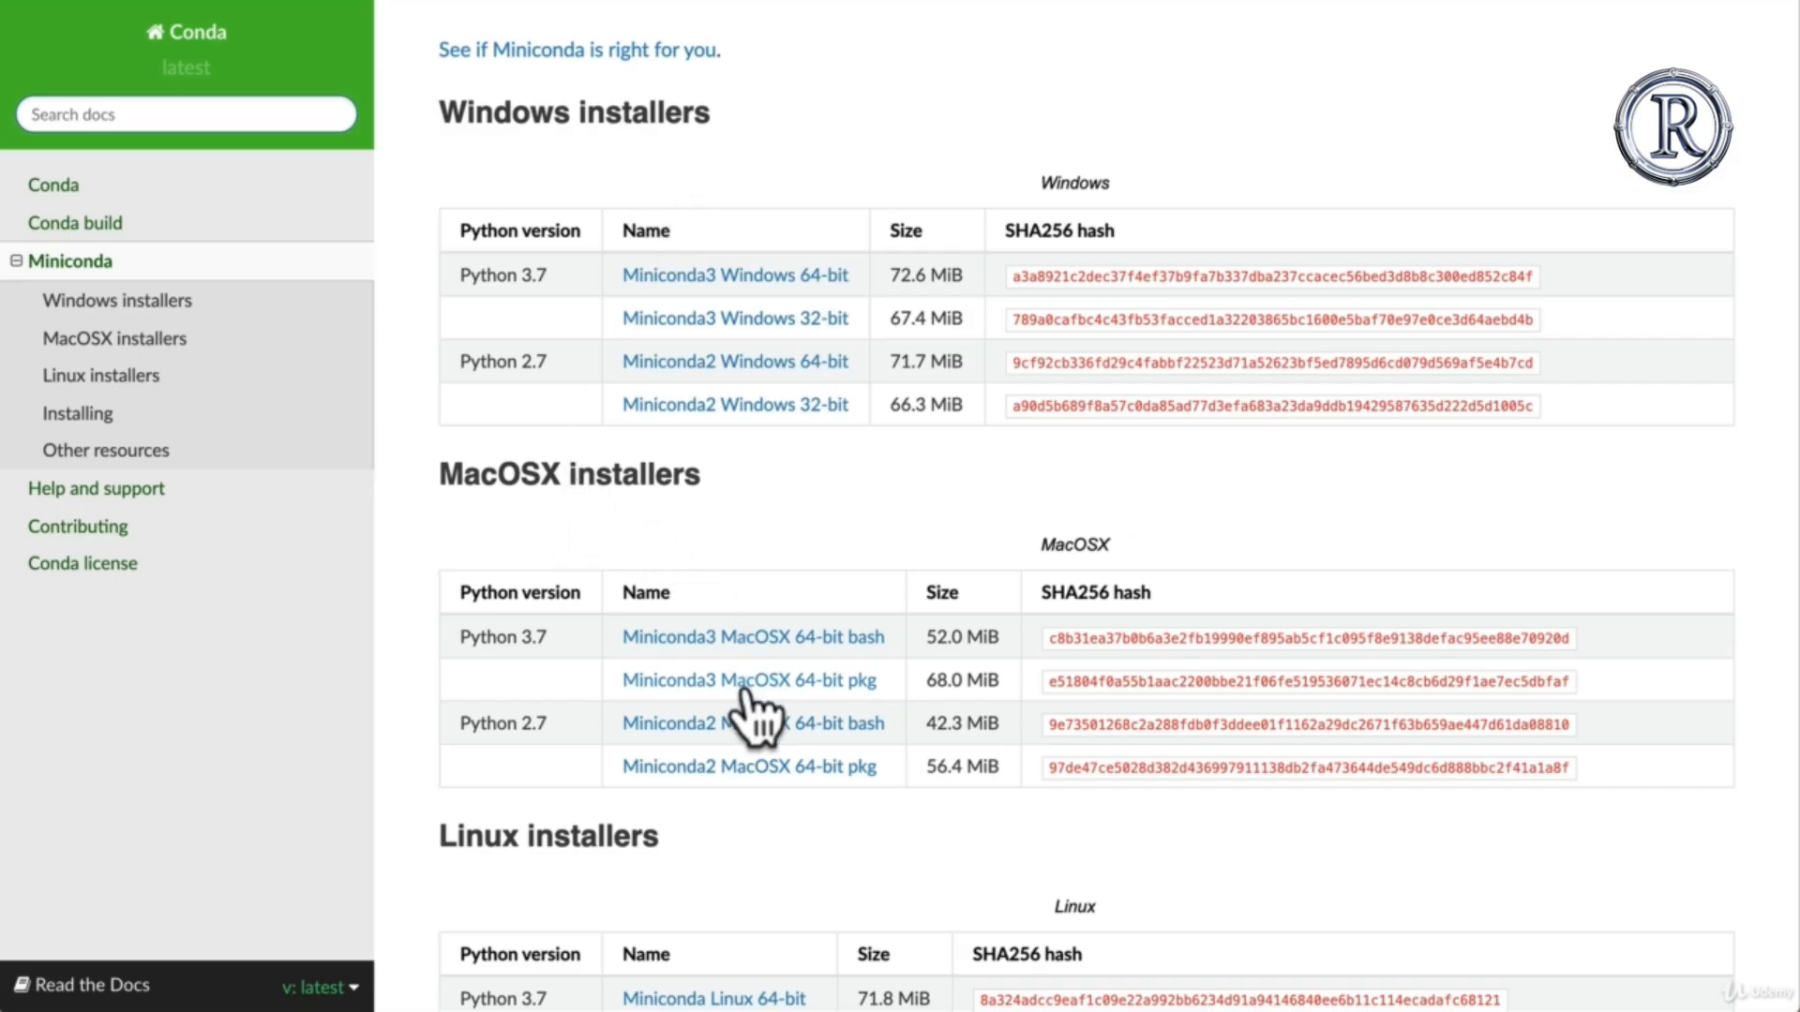
pyautogui.scroll(-1, 694, 713)
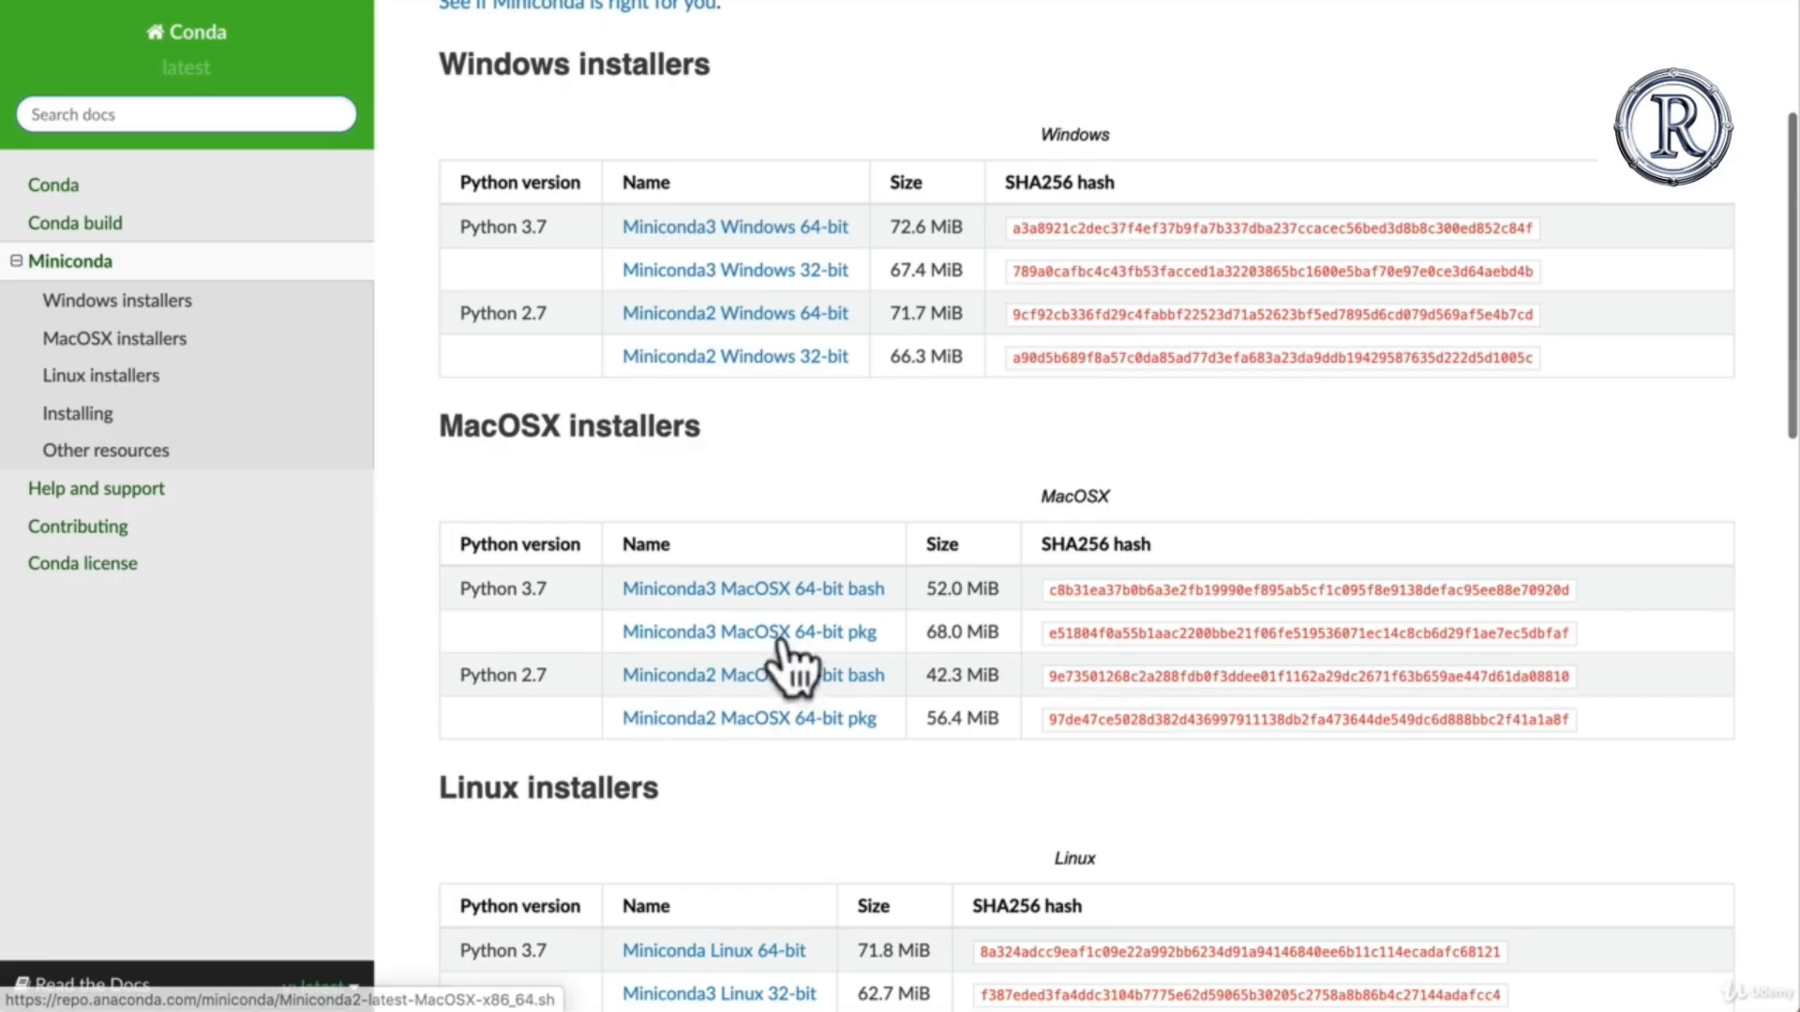
pyautogui.click(864, 641)
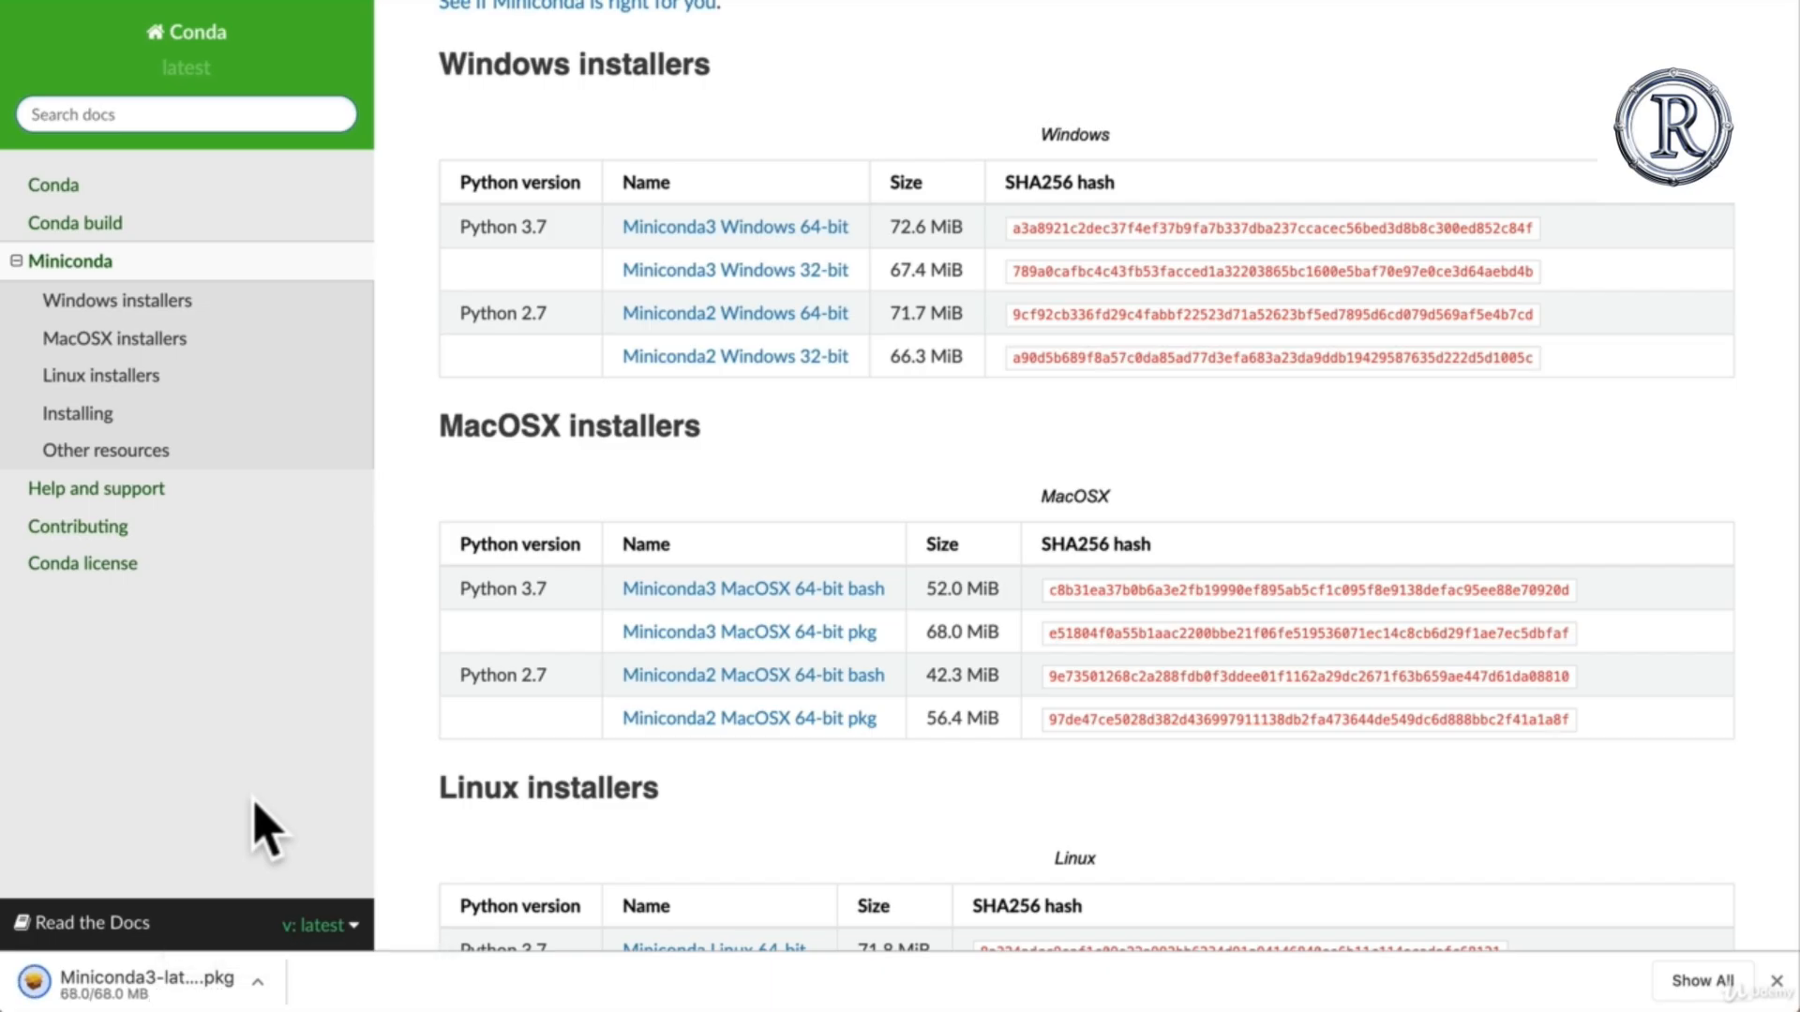
# Step: Launch the downloaded Miniconda3 package and proceed through the introduction and read-me pages, agreeing to the software licence
pyautogui.click(155, 986)
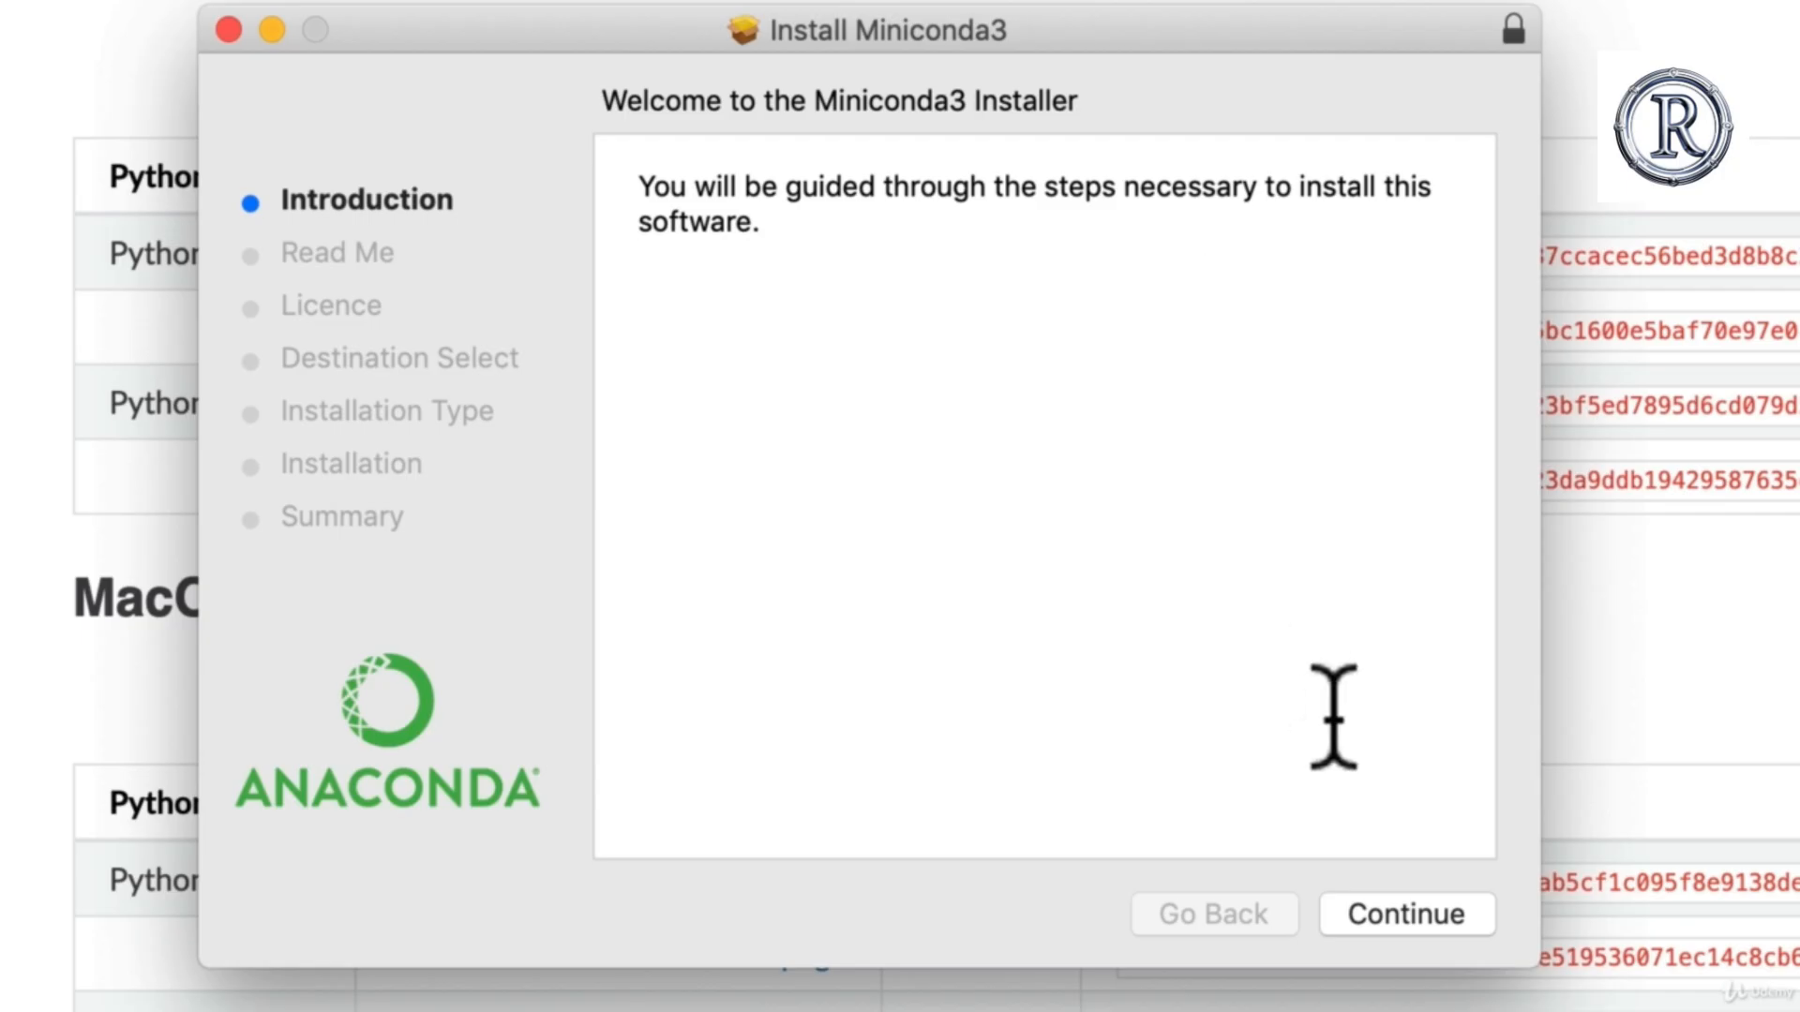
pyautogui.click(1385, 917)
pyautogui.click(1385, 917)
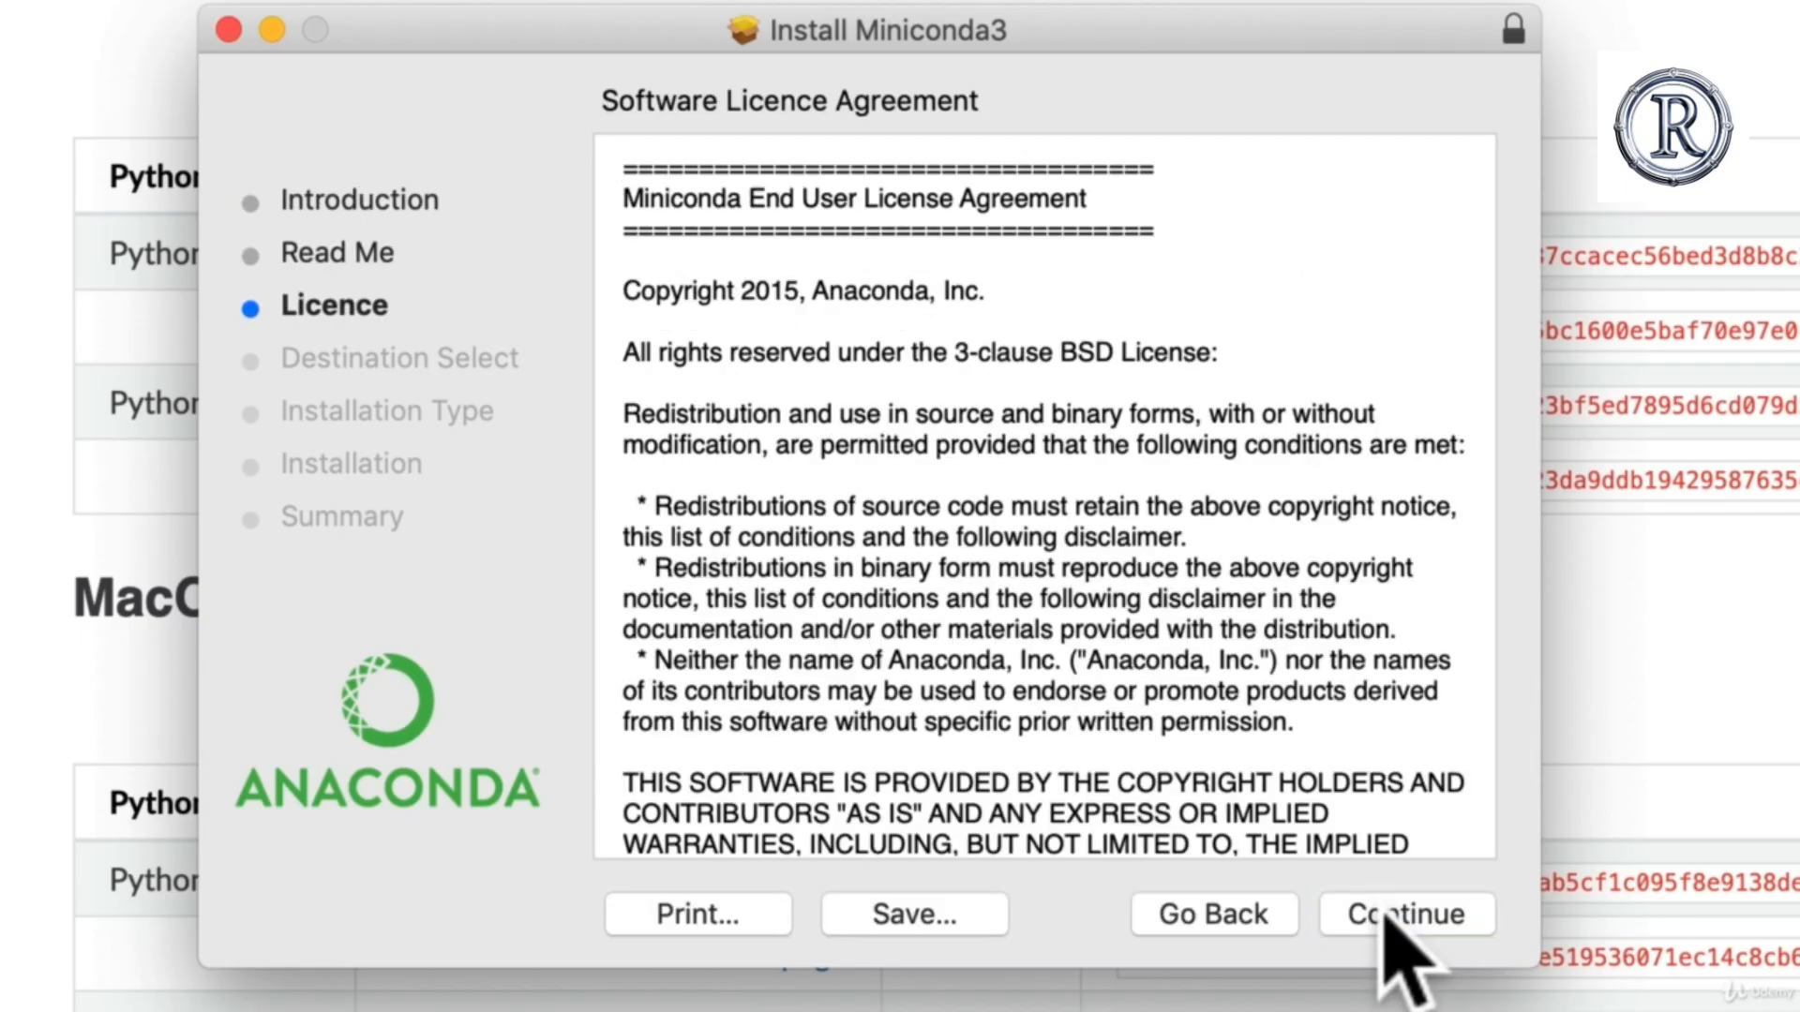
pyautogui.click(1385, 917)
pyautogui.click(1293, 381)
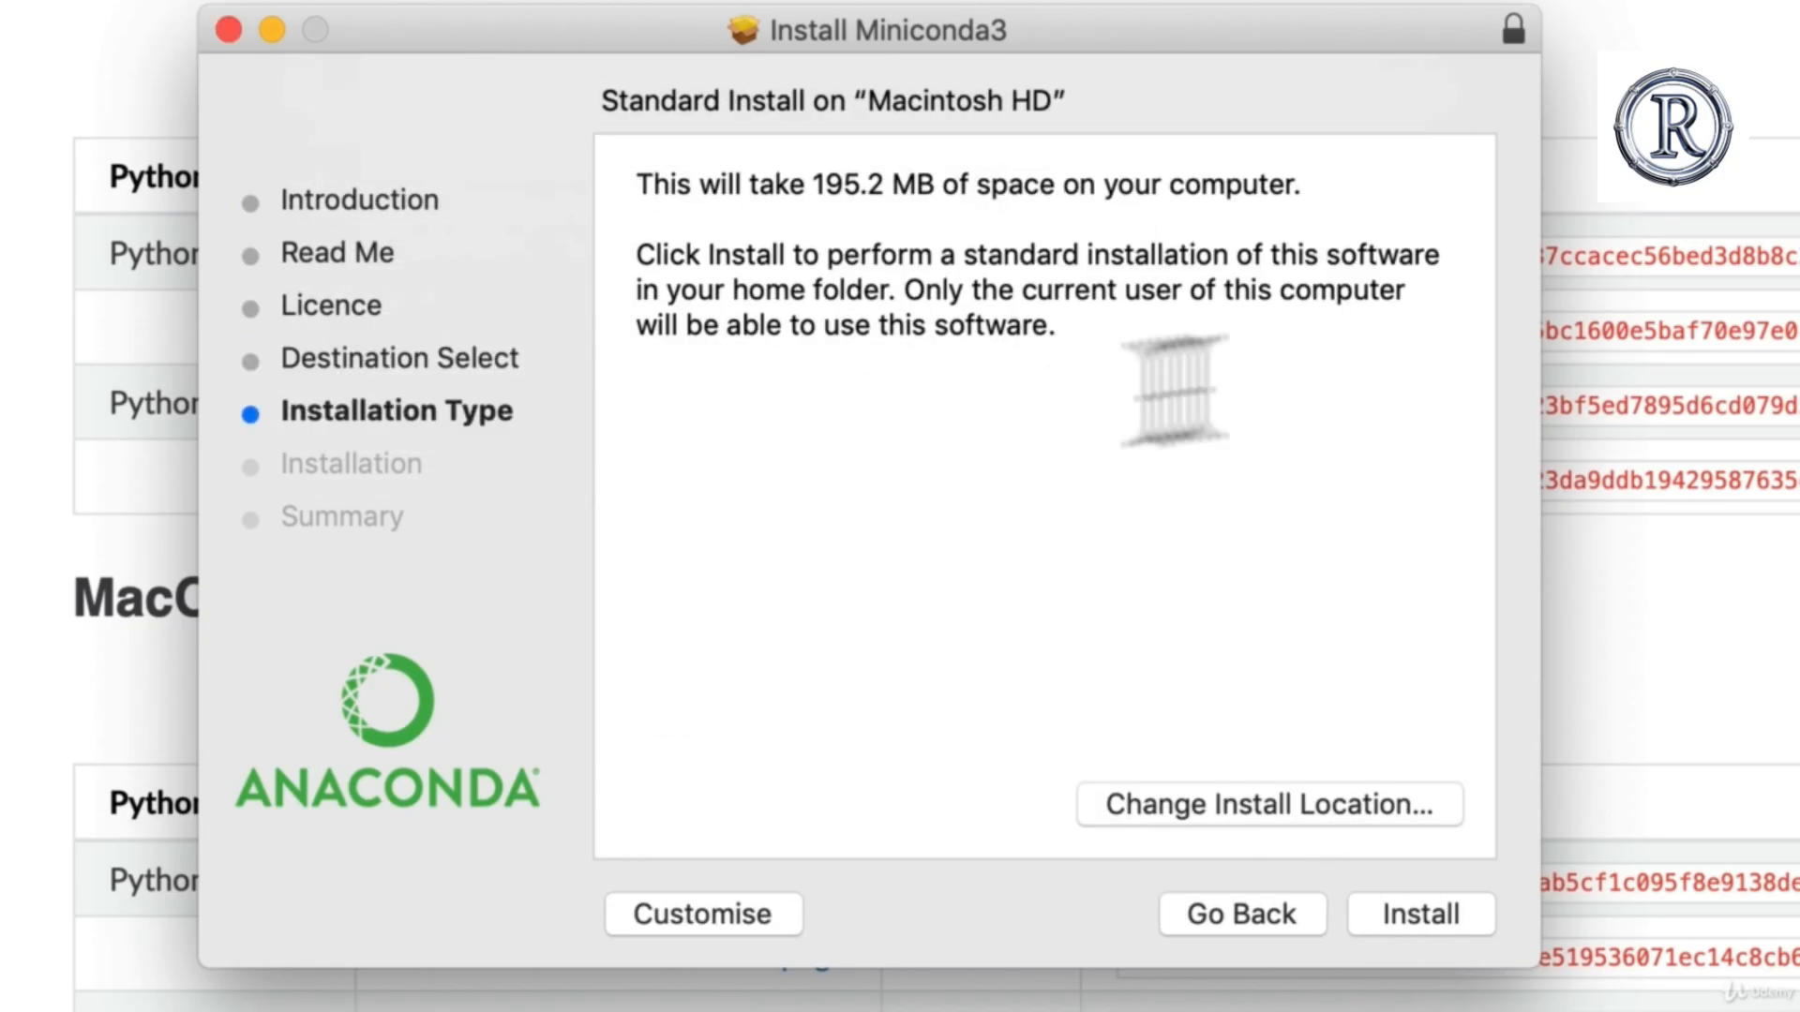
# Step: Change the Miniconda3 install location to "Install for me only" and continue to the installation type page
pyautogui.click(1210, 804)
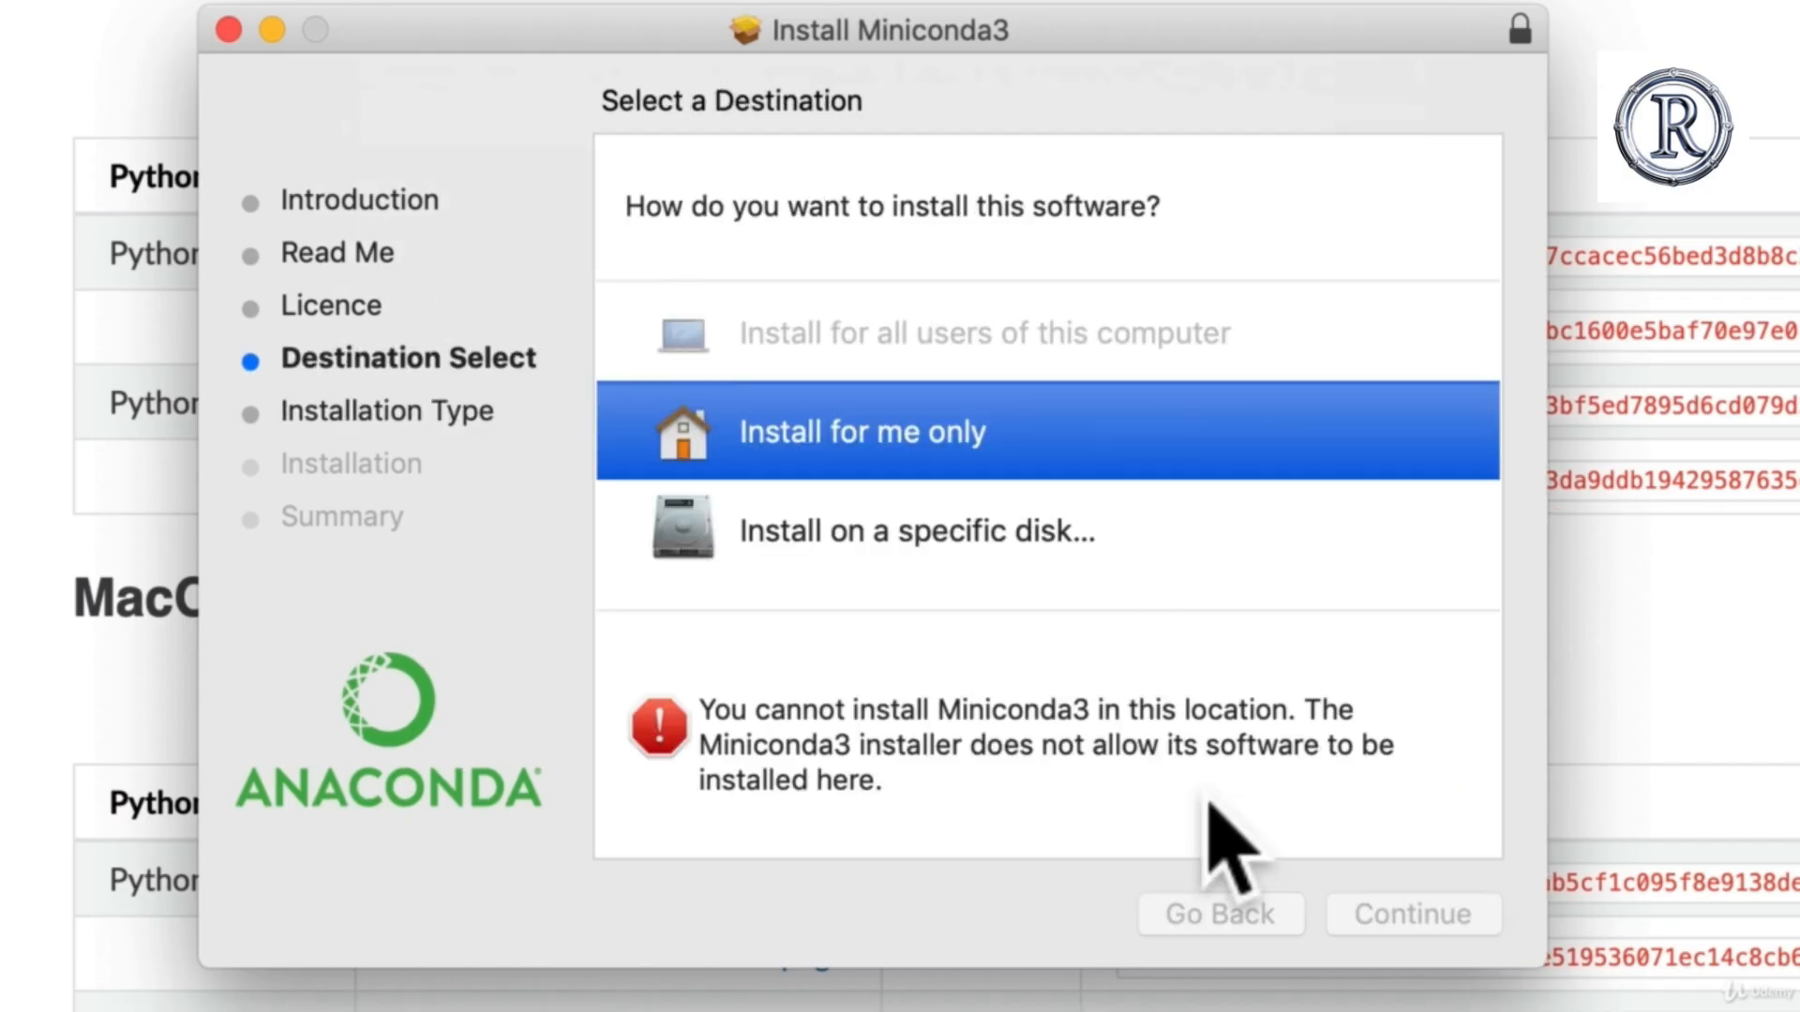
pyautogui.click(932, 430)
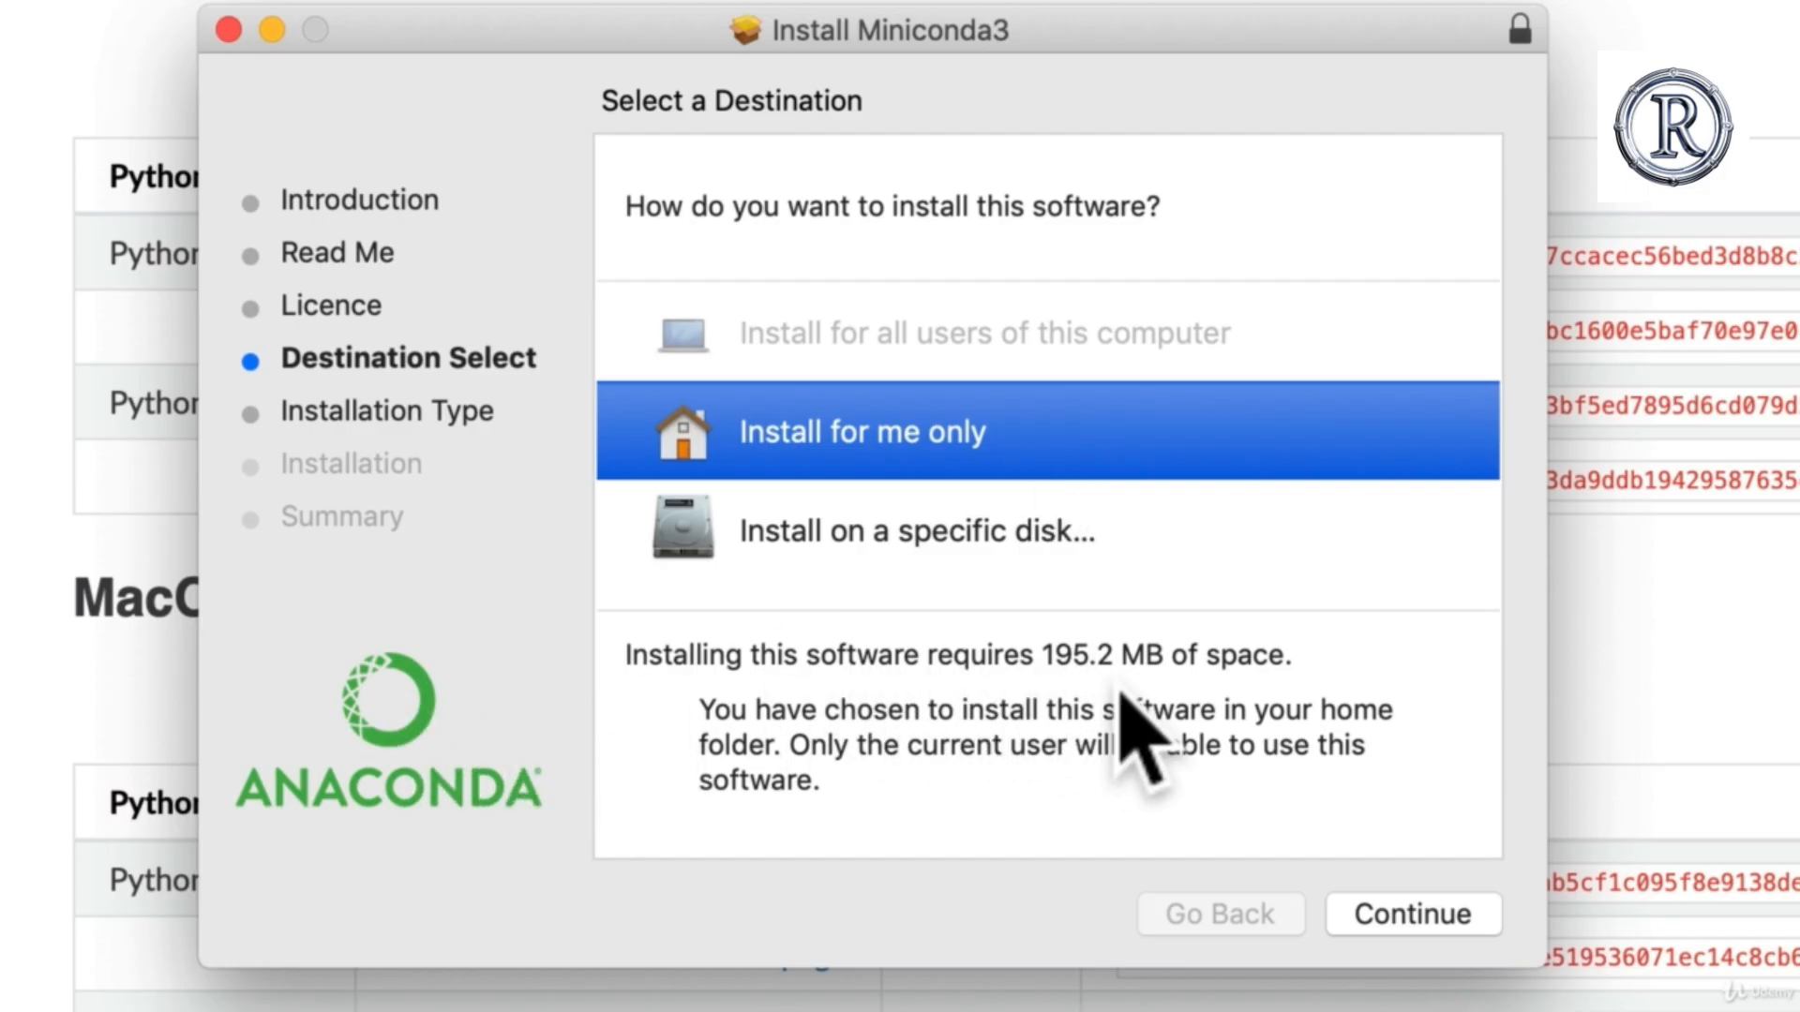
pyautogui.click(1374, 914)
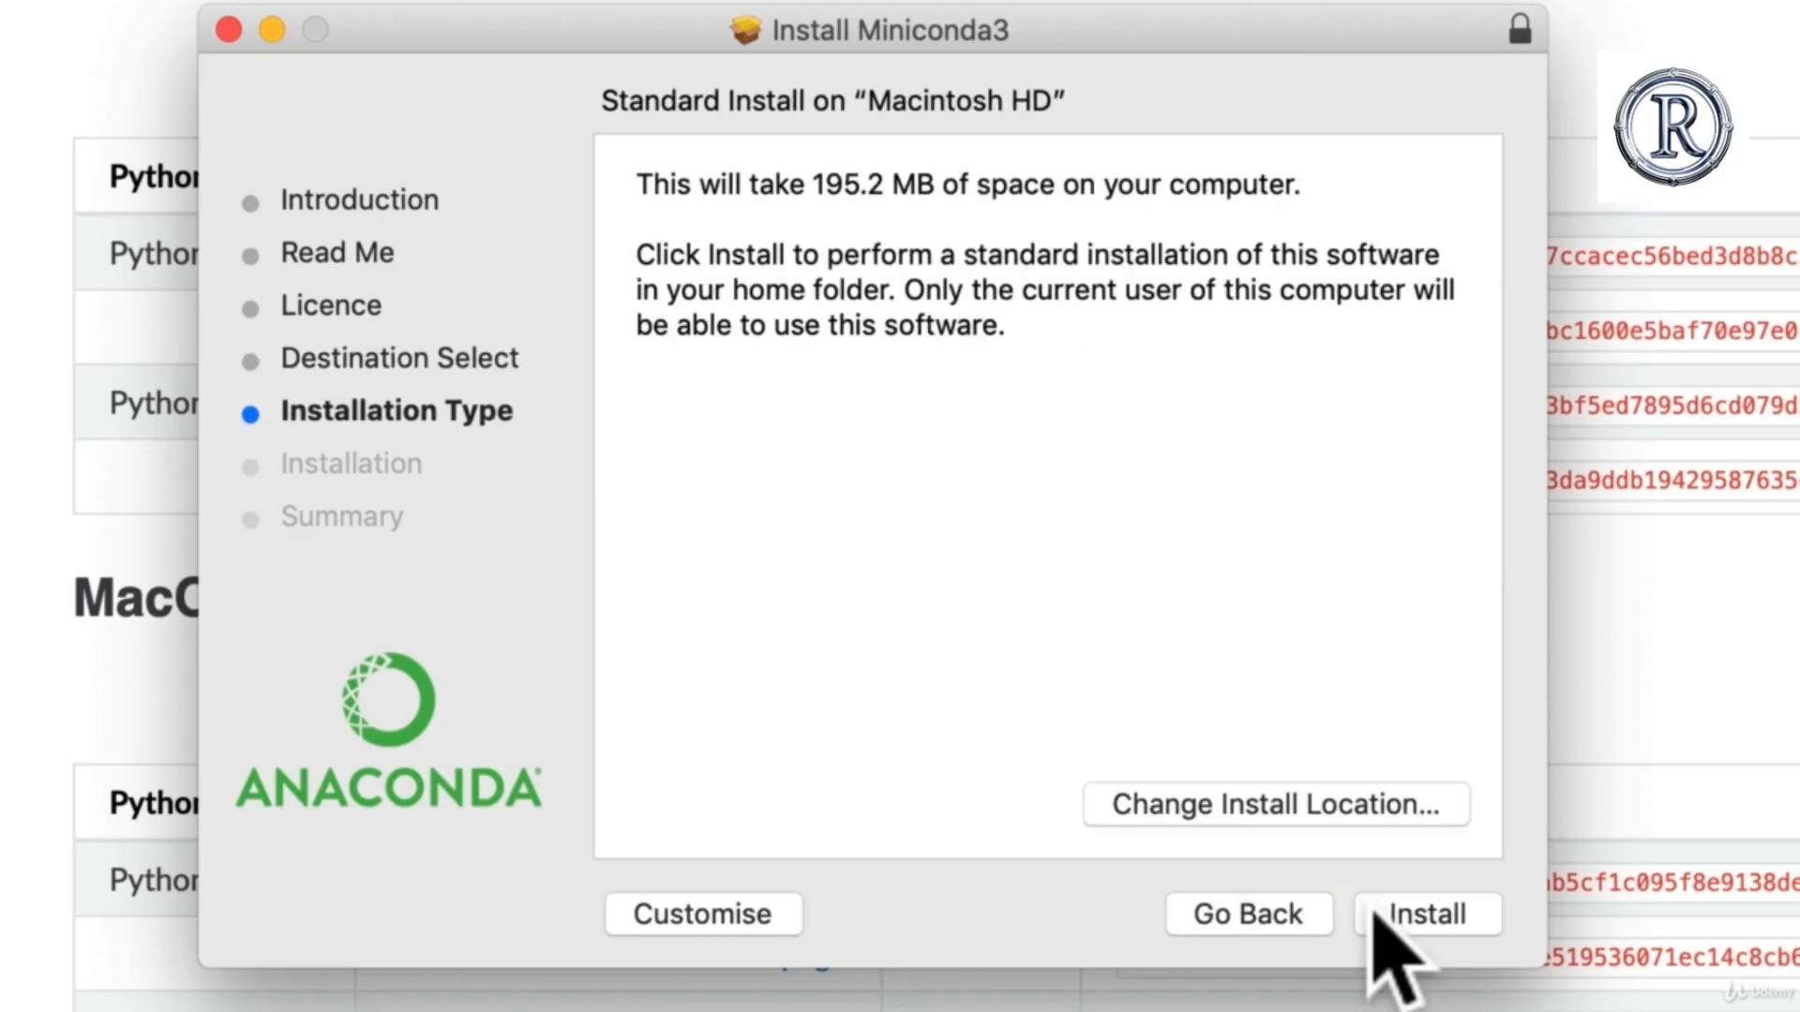
# Step: Run the standard Miniconda3 installation, close the installer and move its package to the Bin
pyautogui.click(1392, 921)
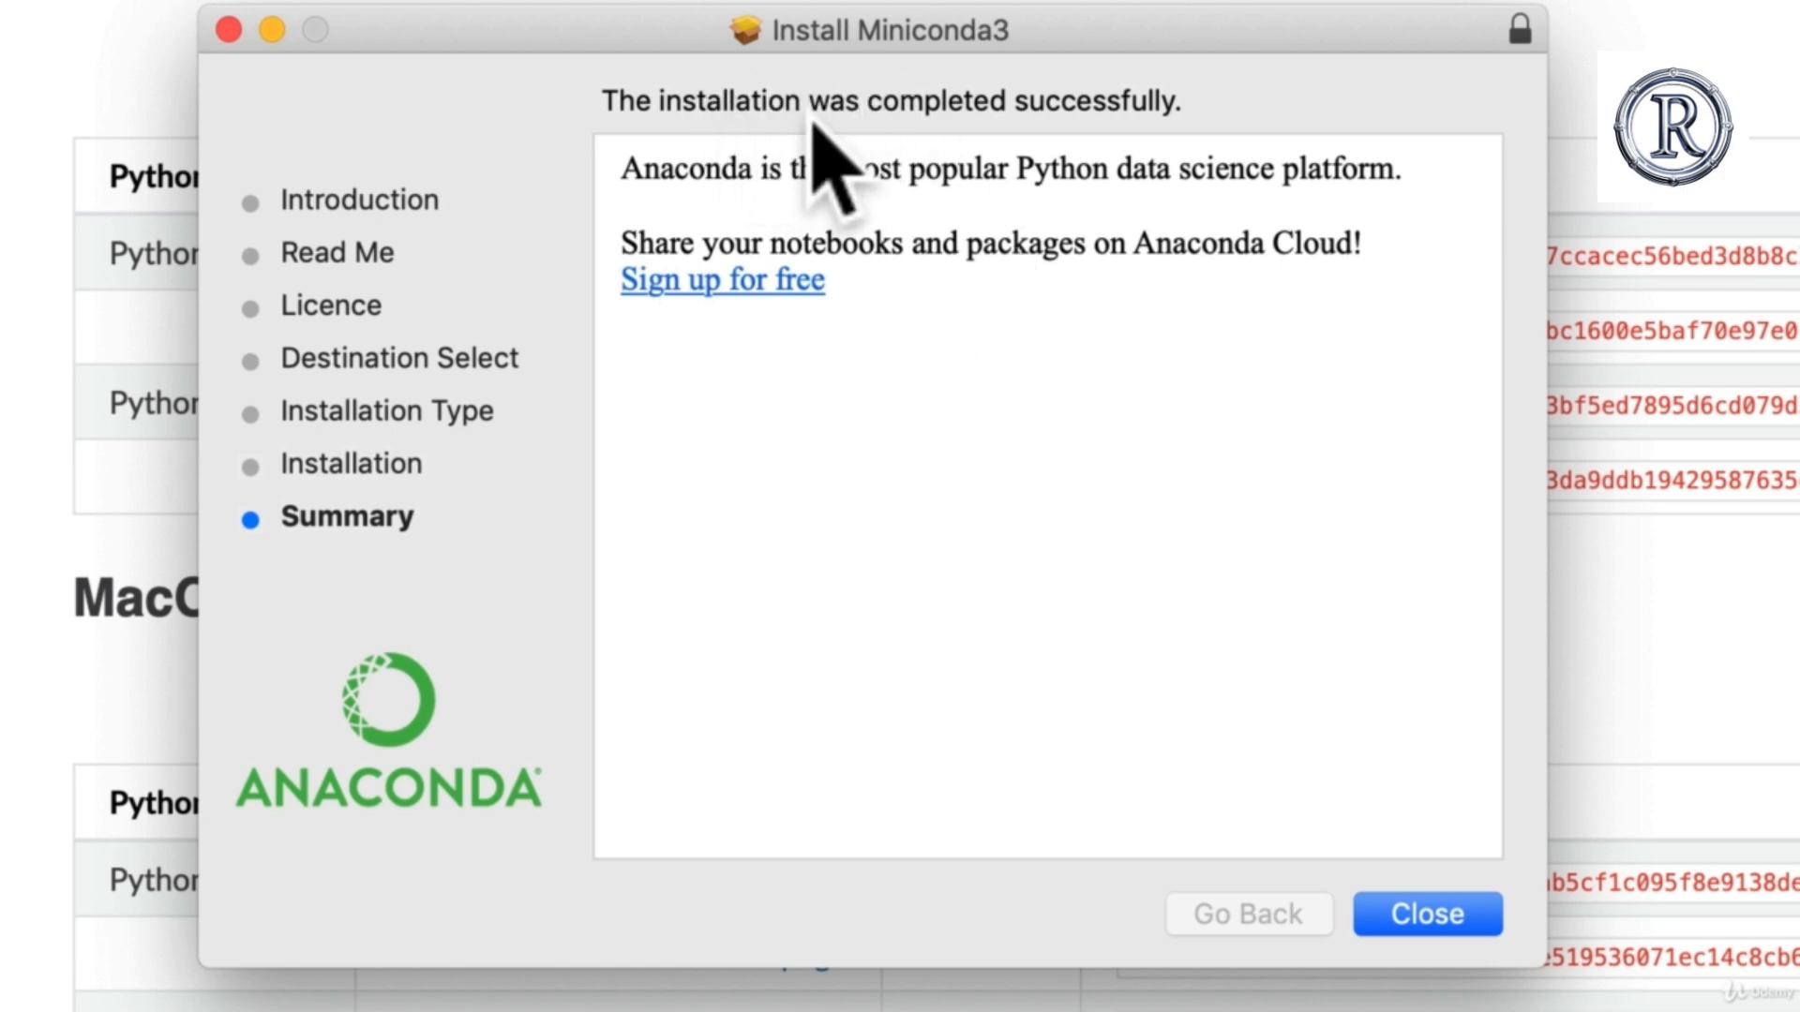
pyautogui.click(1411, 914)
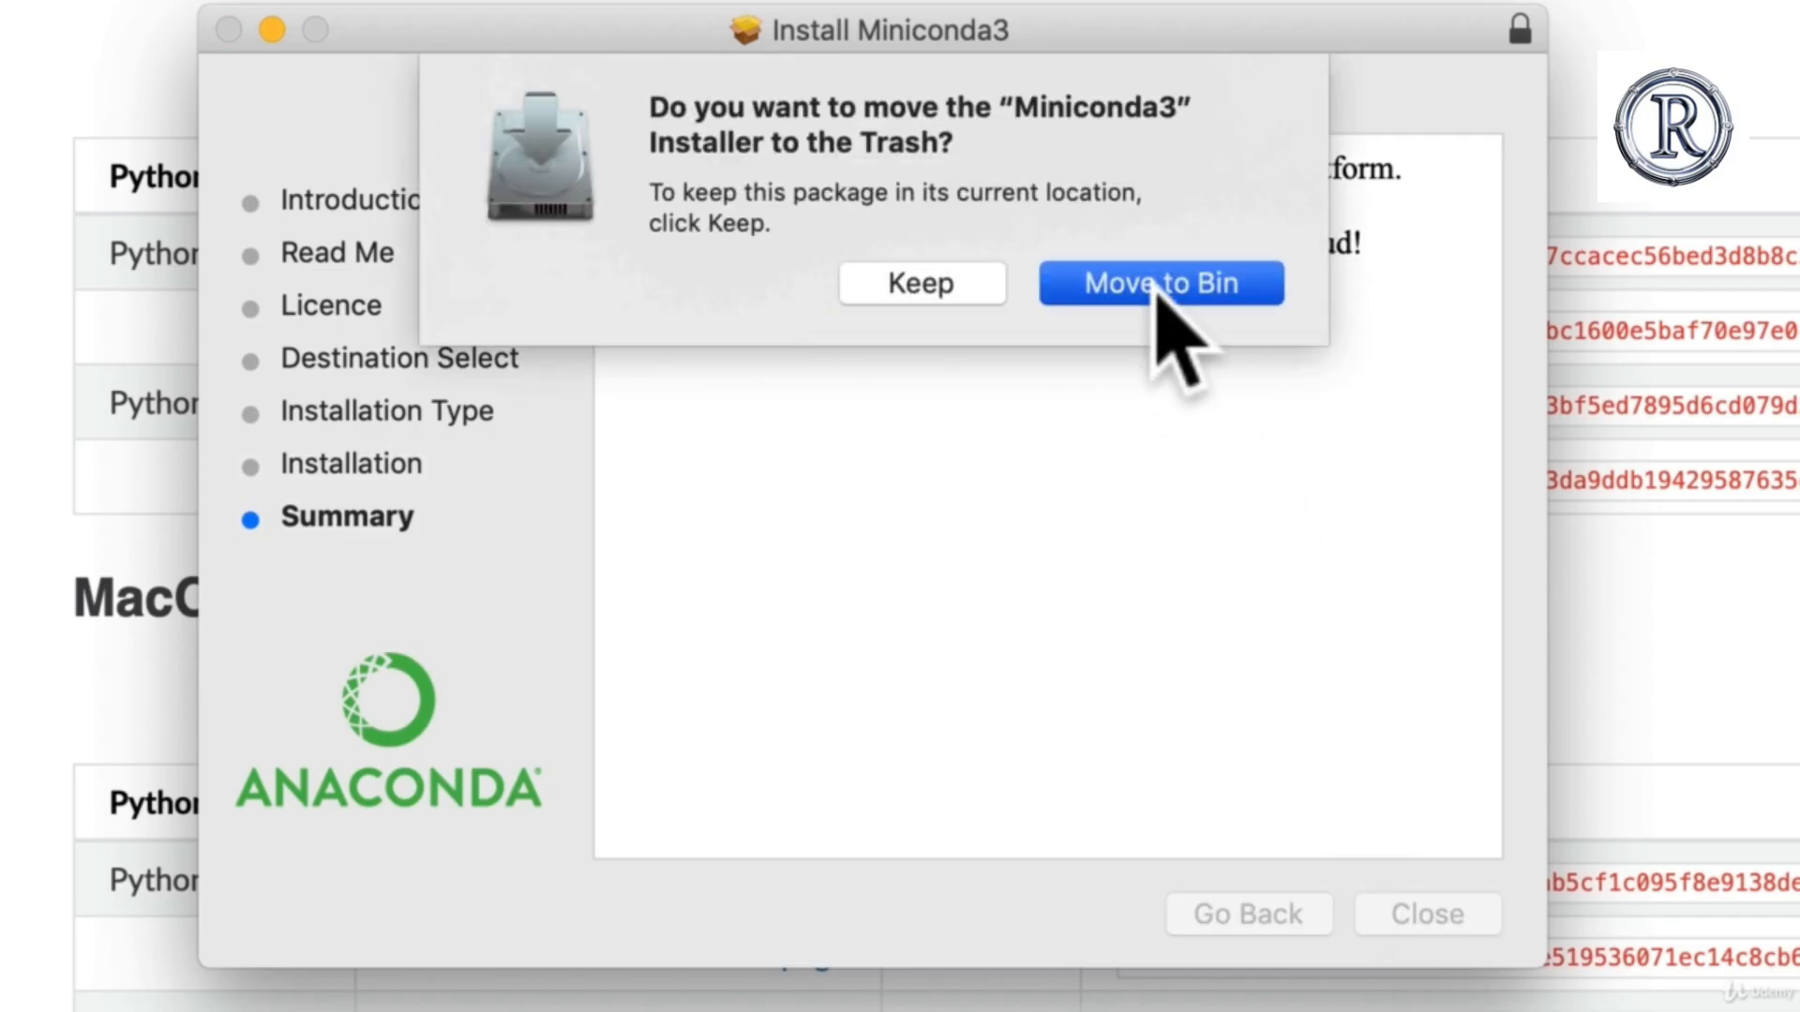
pyautogui.click(1160, 284)
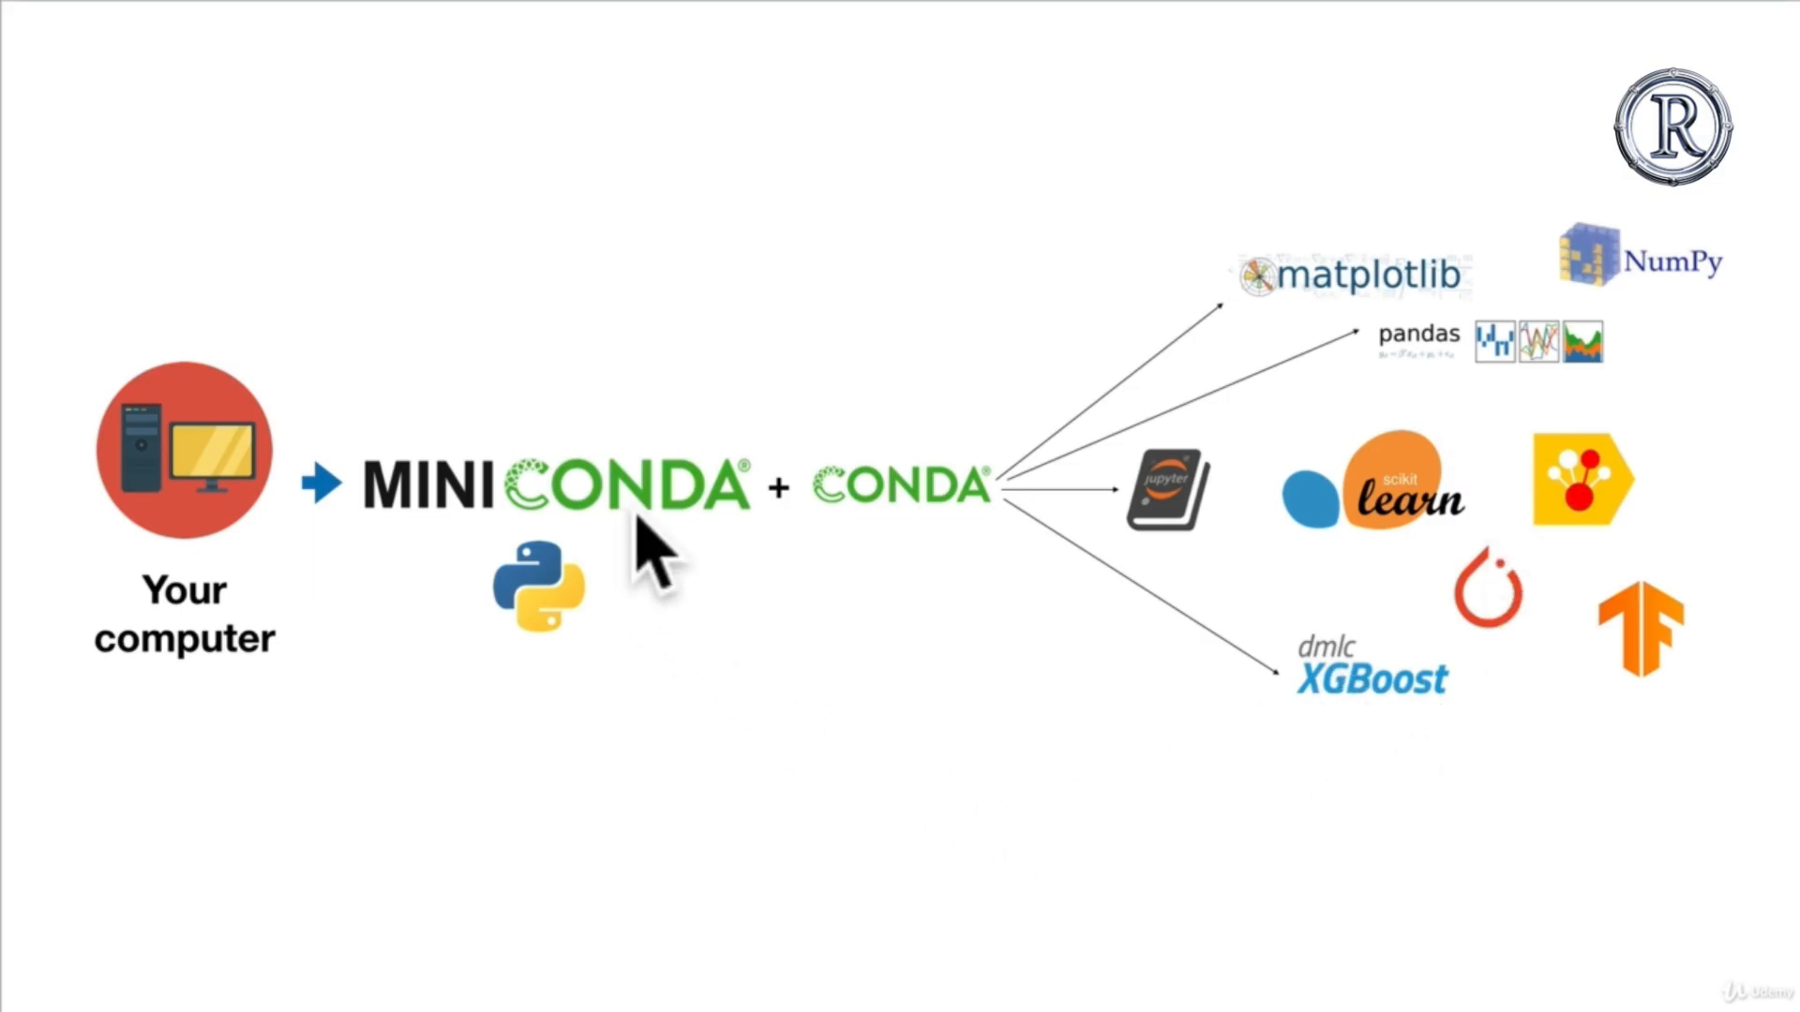
pyautogui.press('Right')
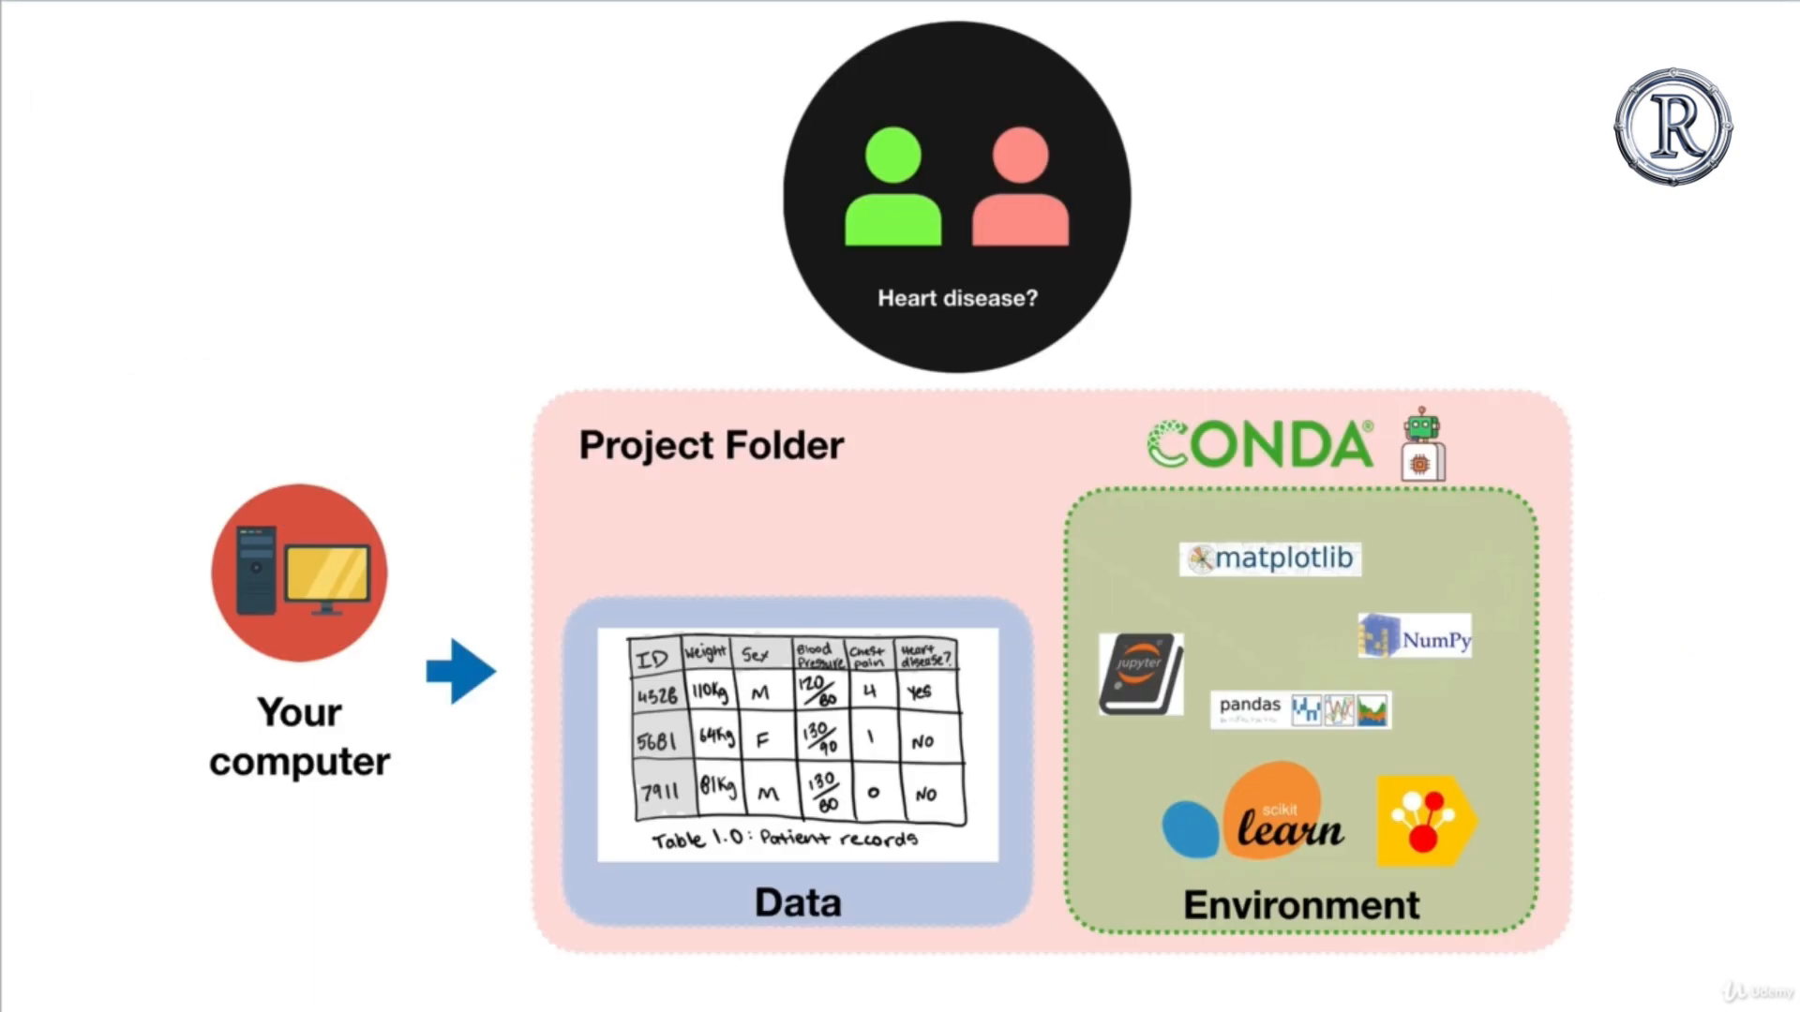
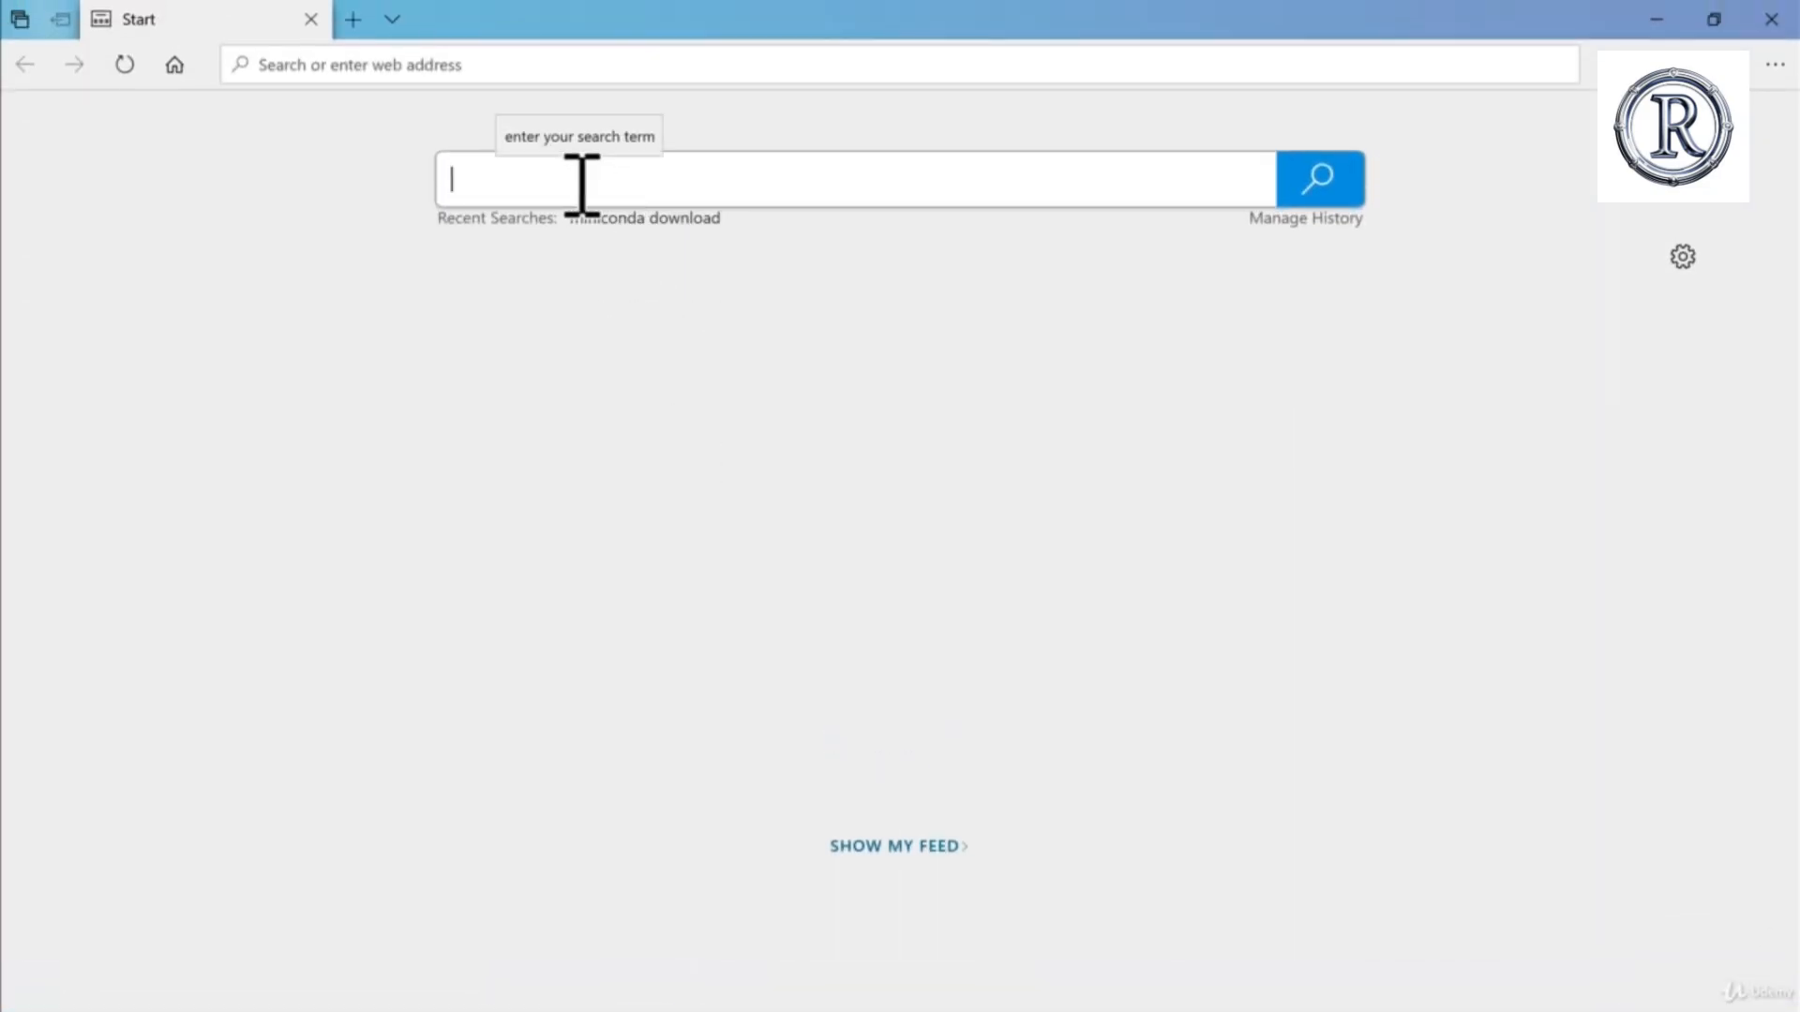
# Step: Search the web for "miniconda download" and run the Python 3.7 Miniconda3 Windows 64-bit installer from the conda docs page
pyautogui.write('iniconda download')
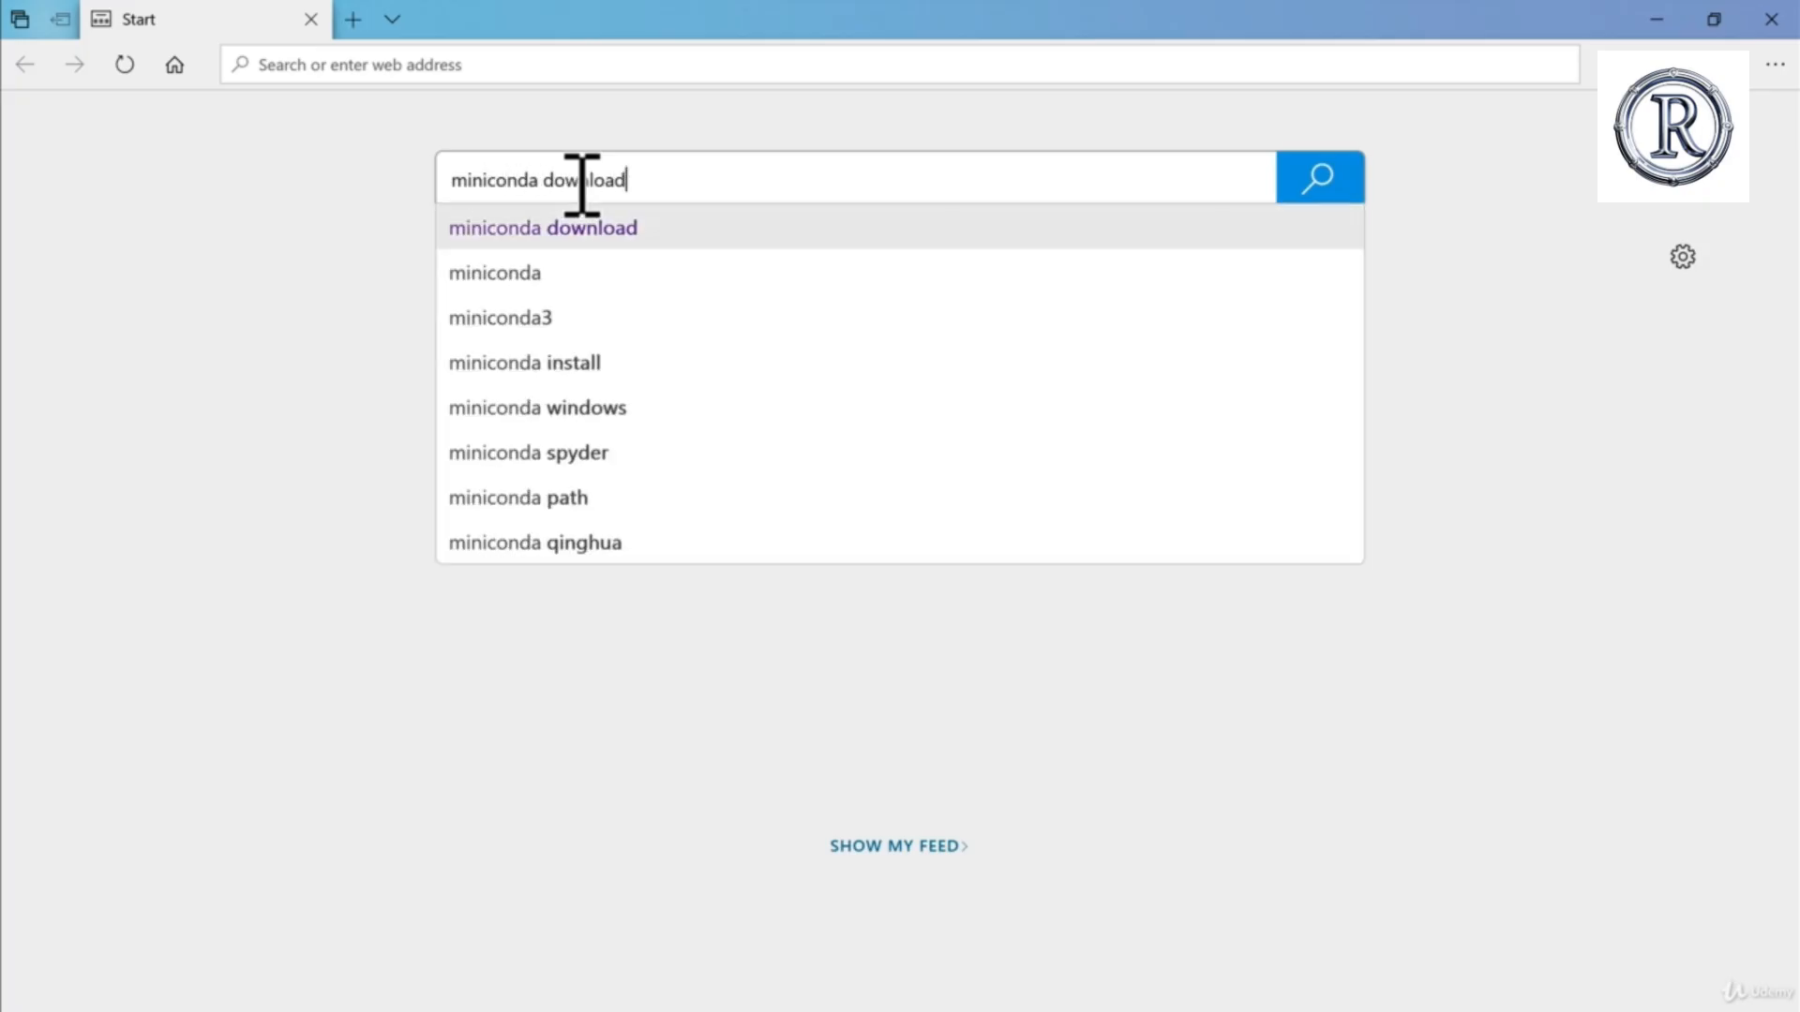
pyautogui.press('Return')
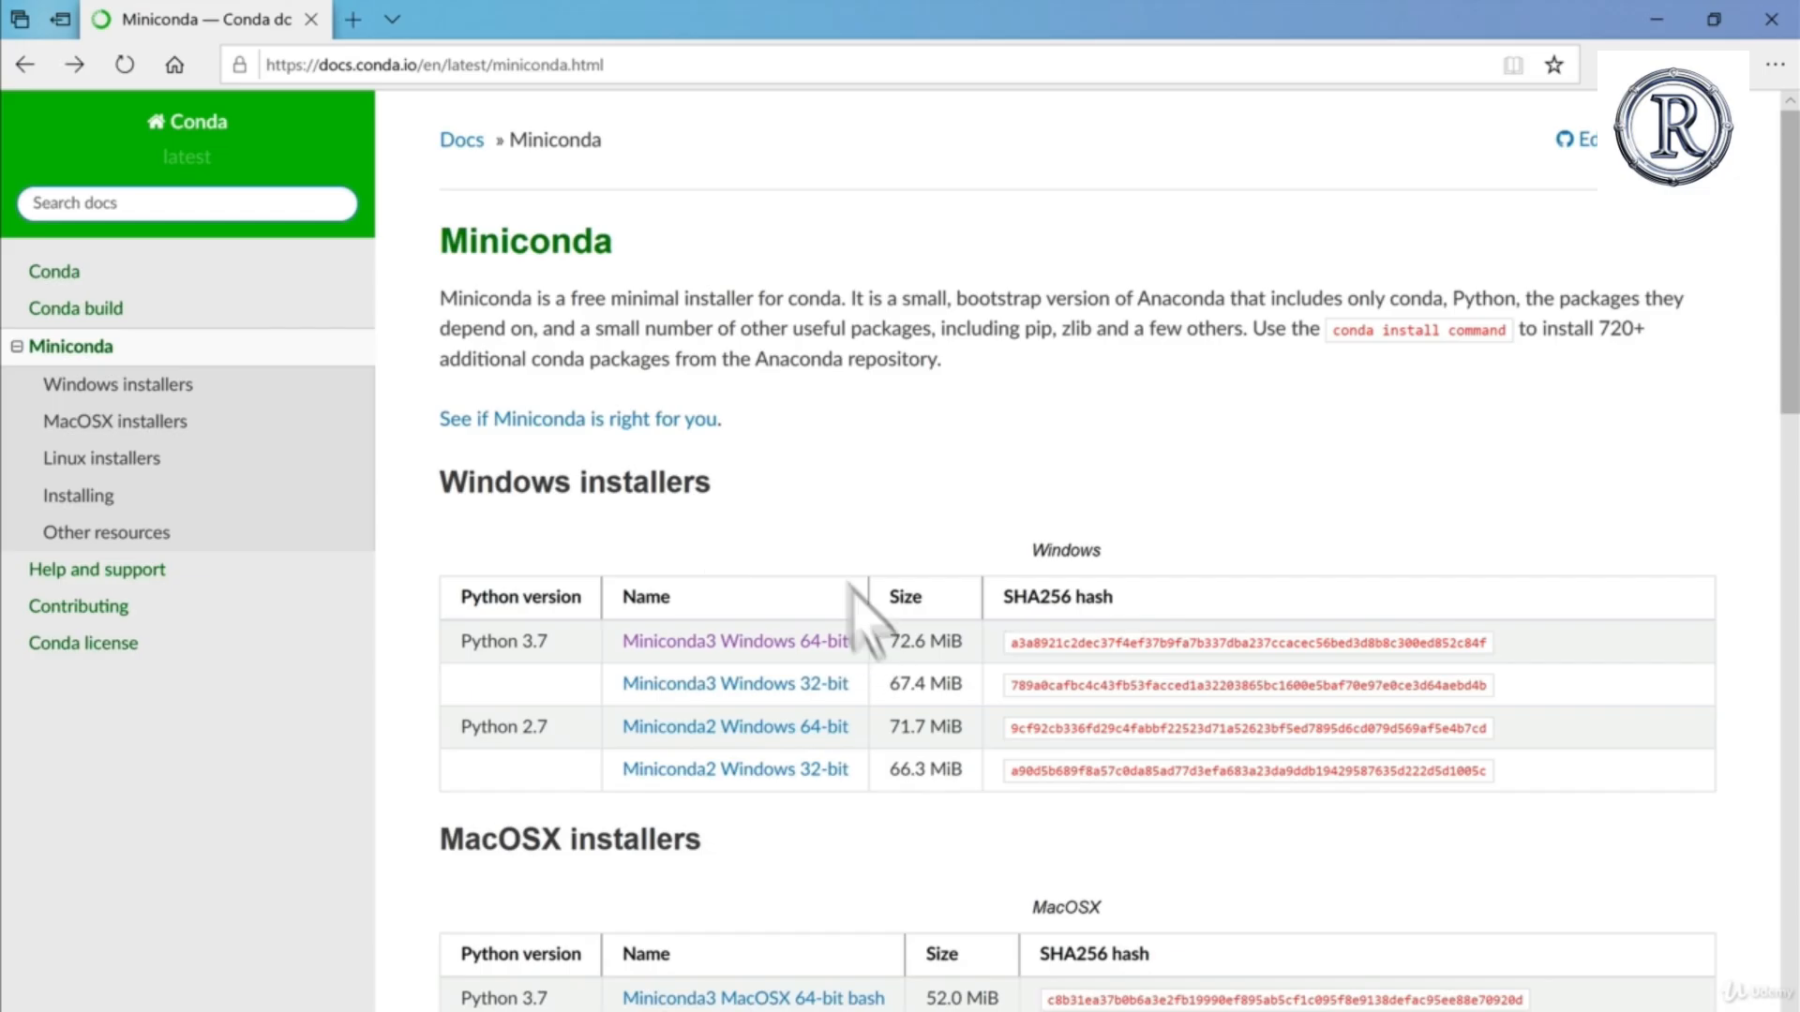
pyautogui.scroll(-3, 694, 937)
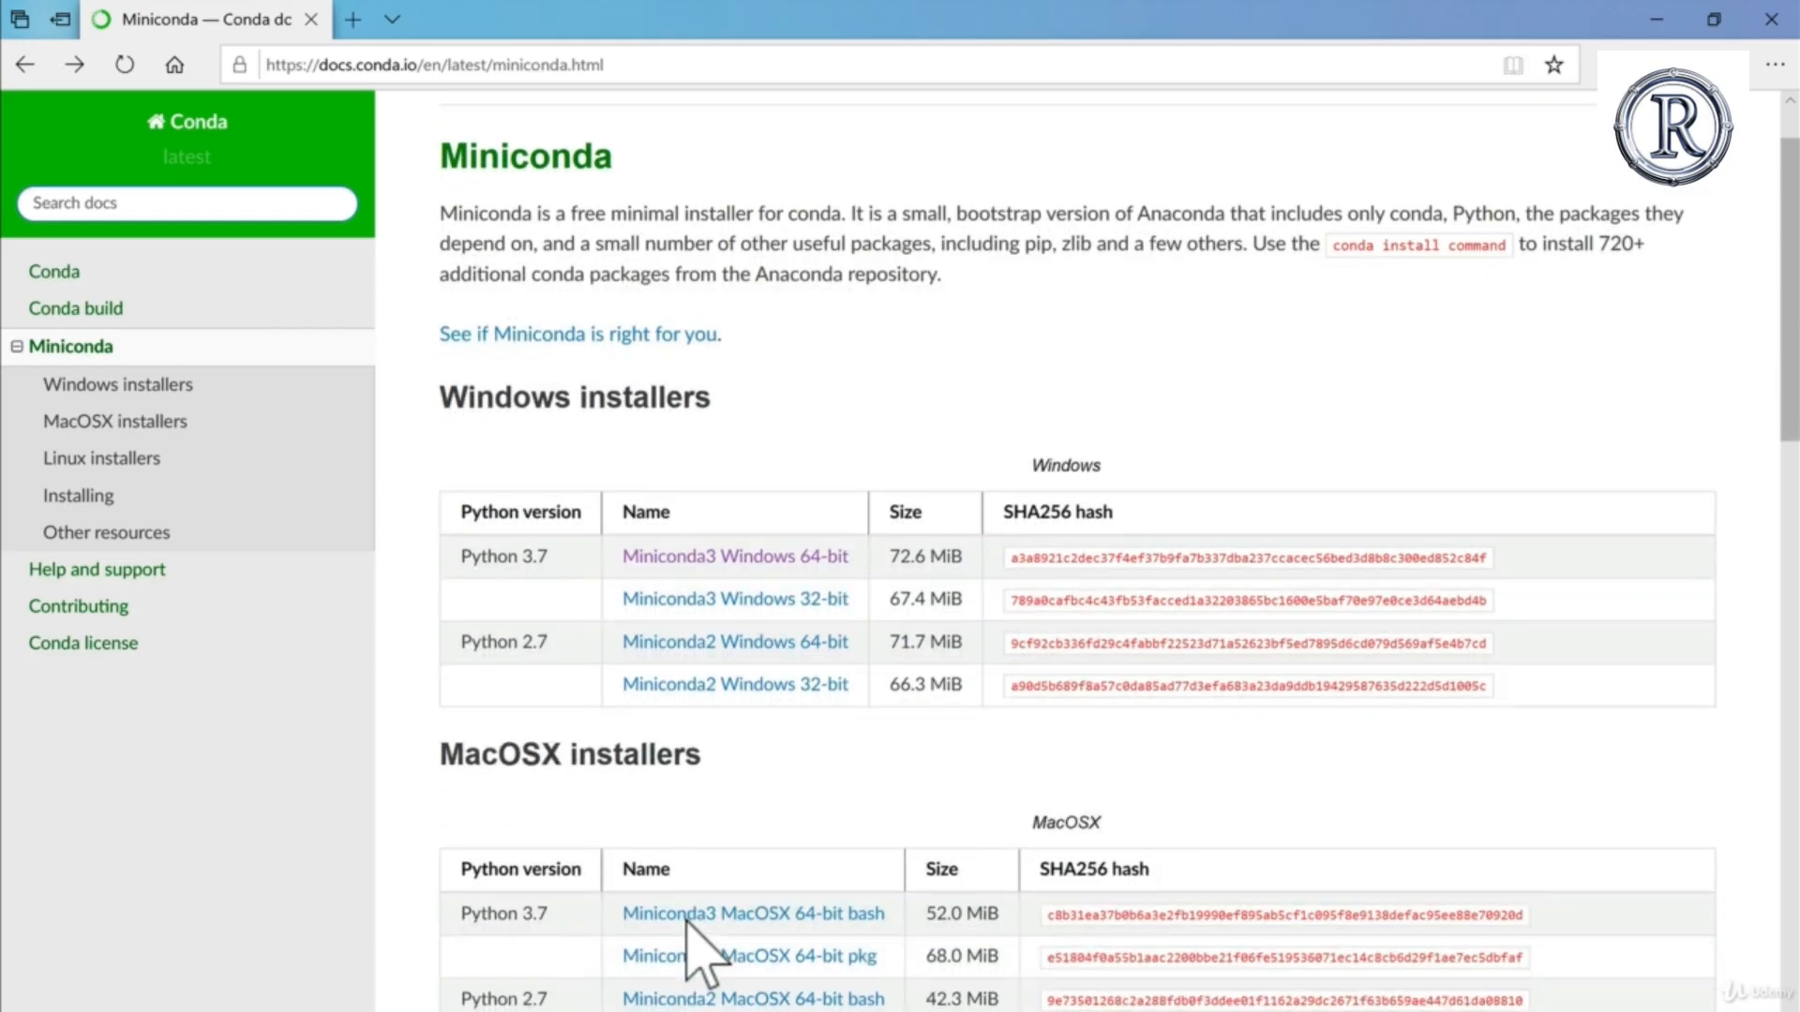
pyautogui.scroll(1, 721, 890)
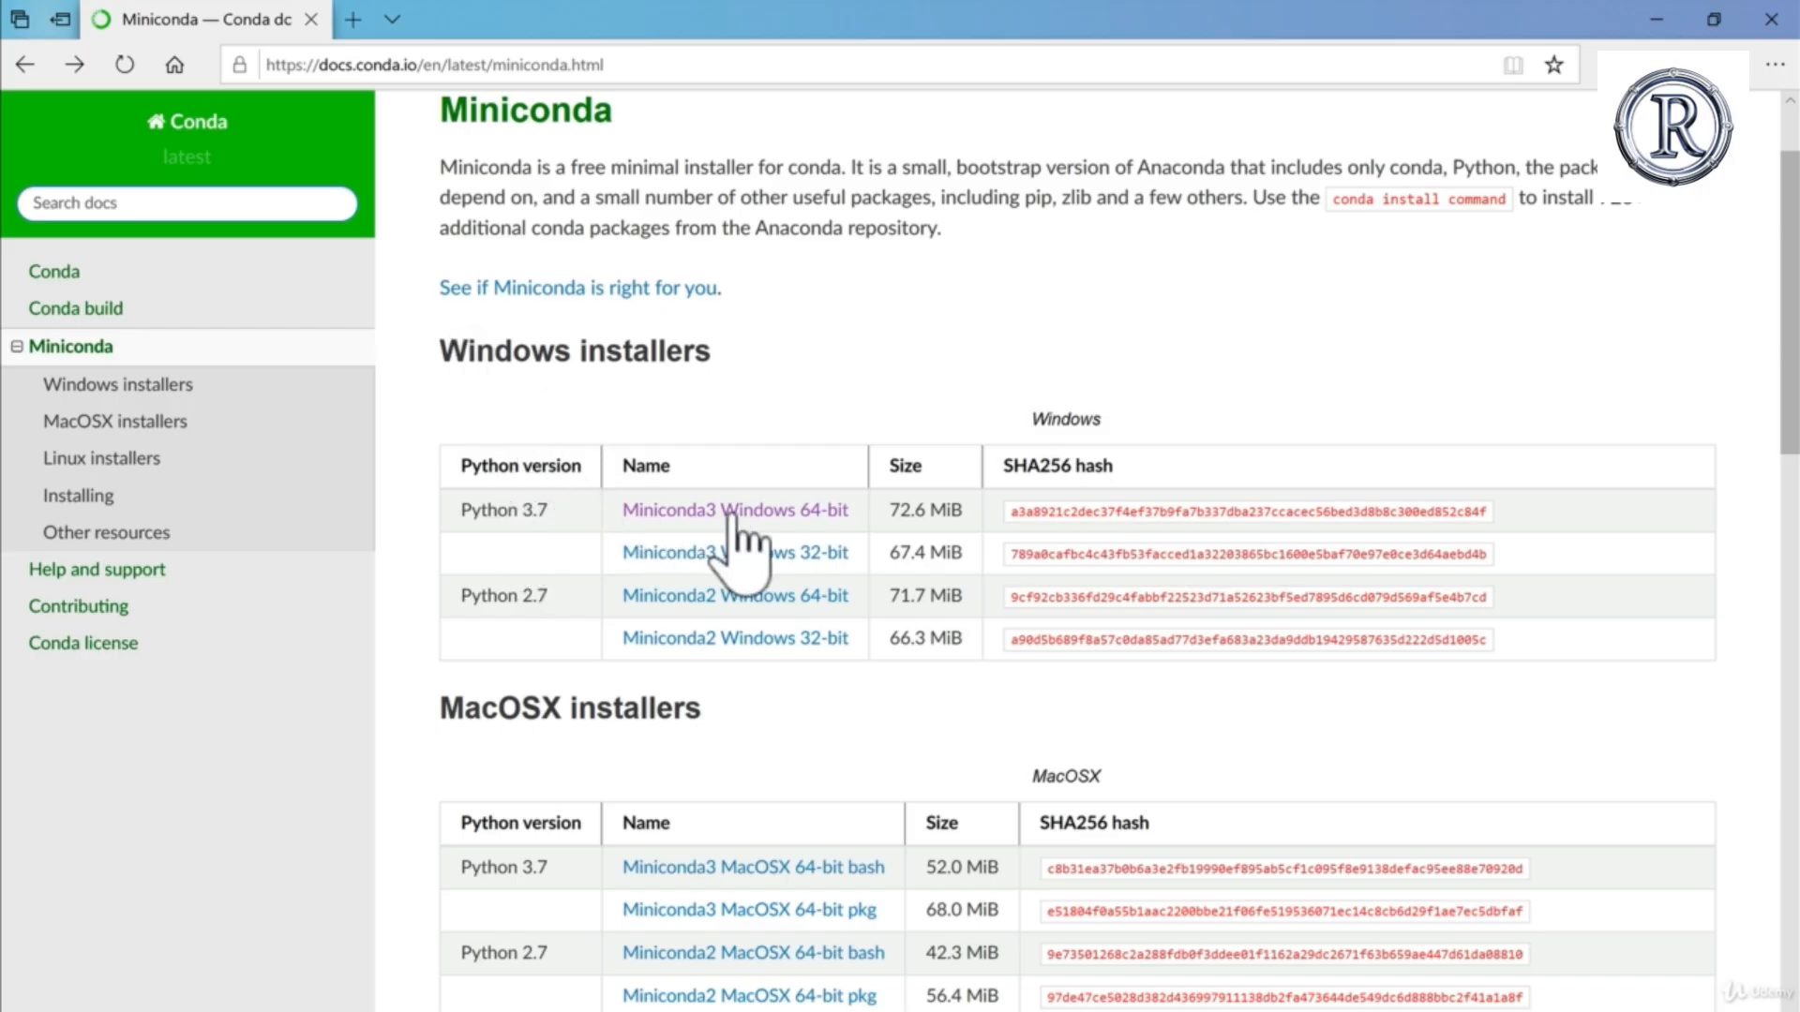
pyautogui.scroll(-3, 715, 737)
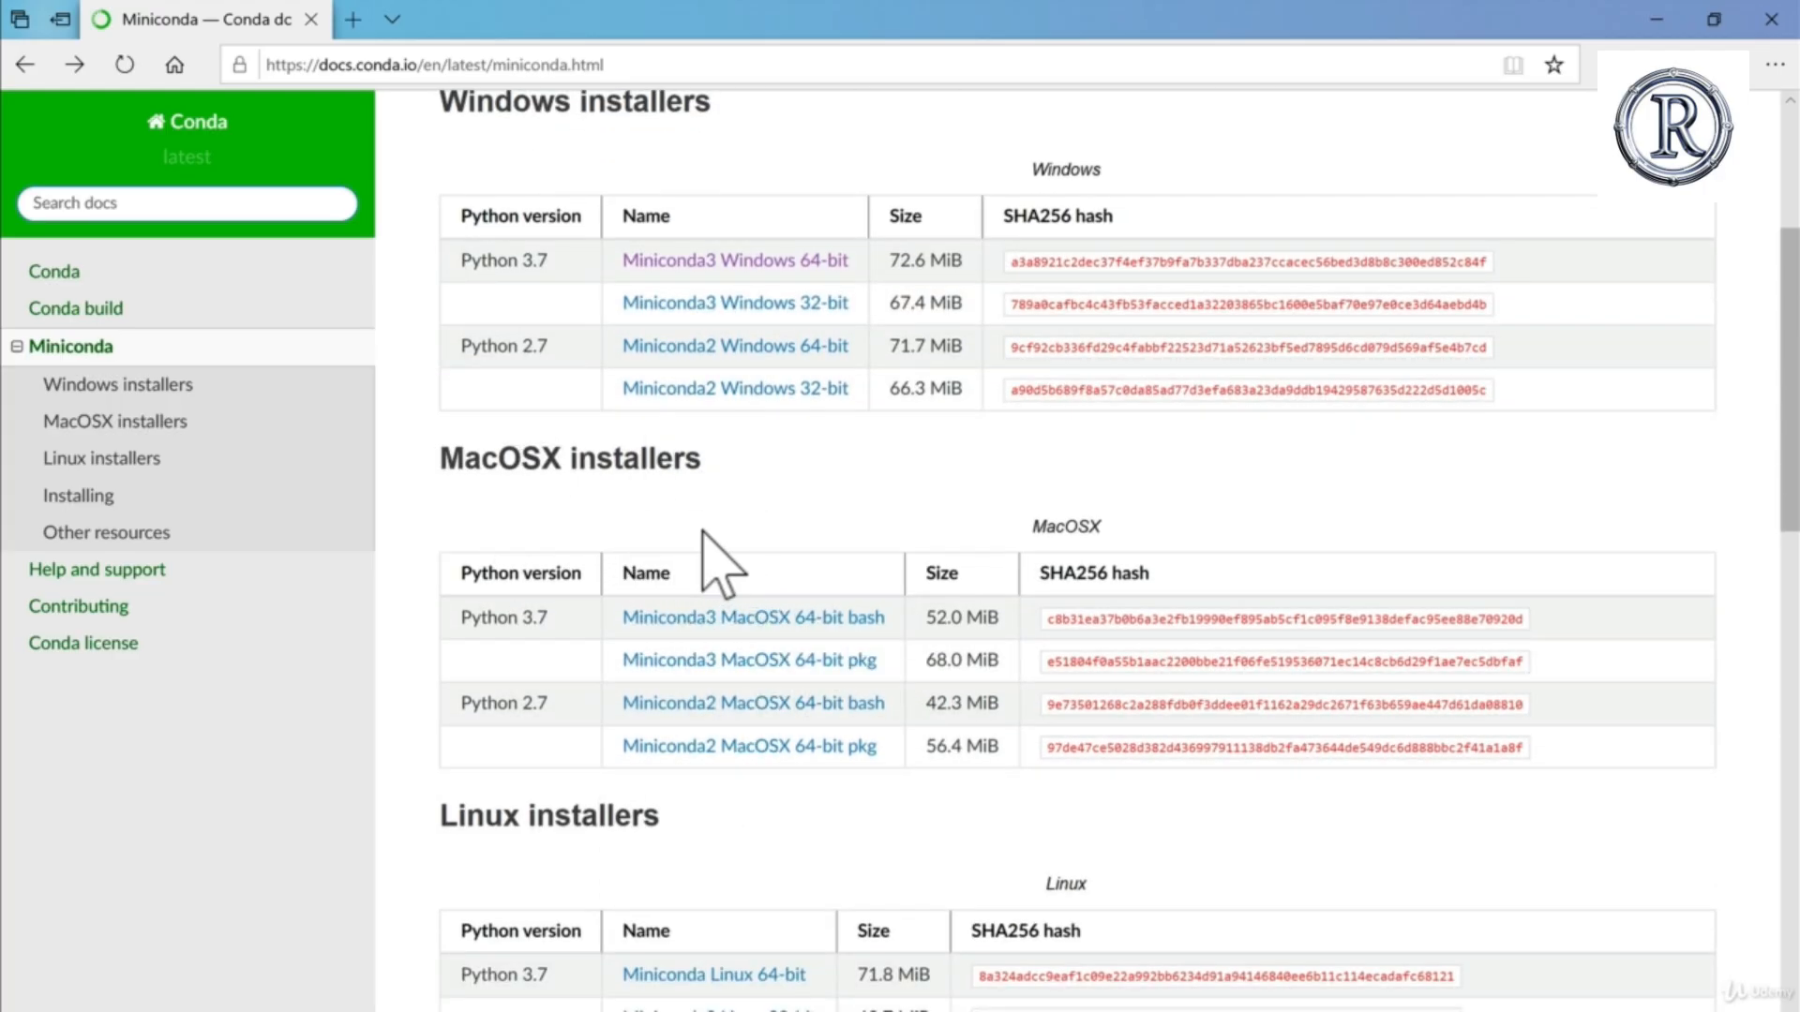
pyautogui.scroll(2, 707, 548)
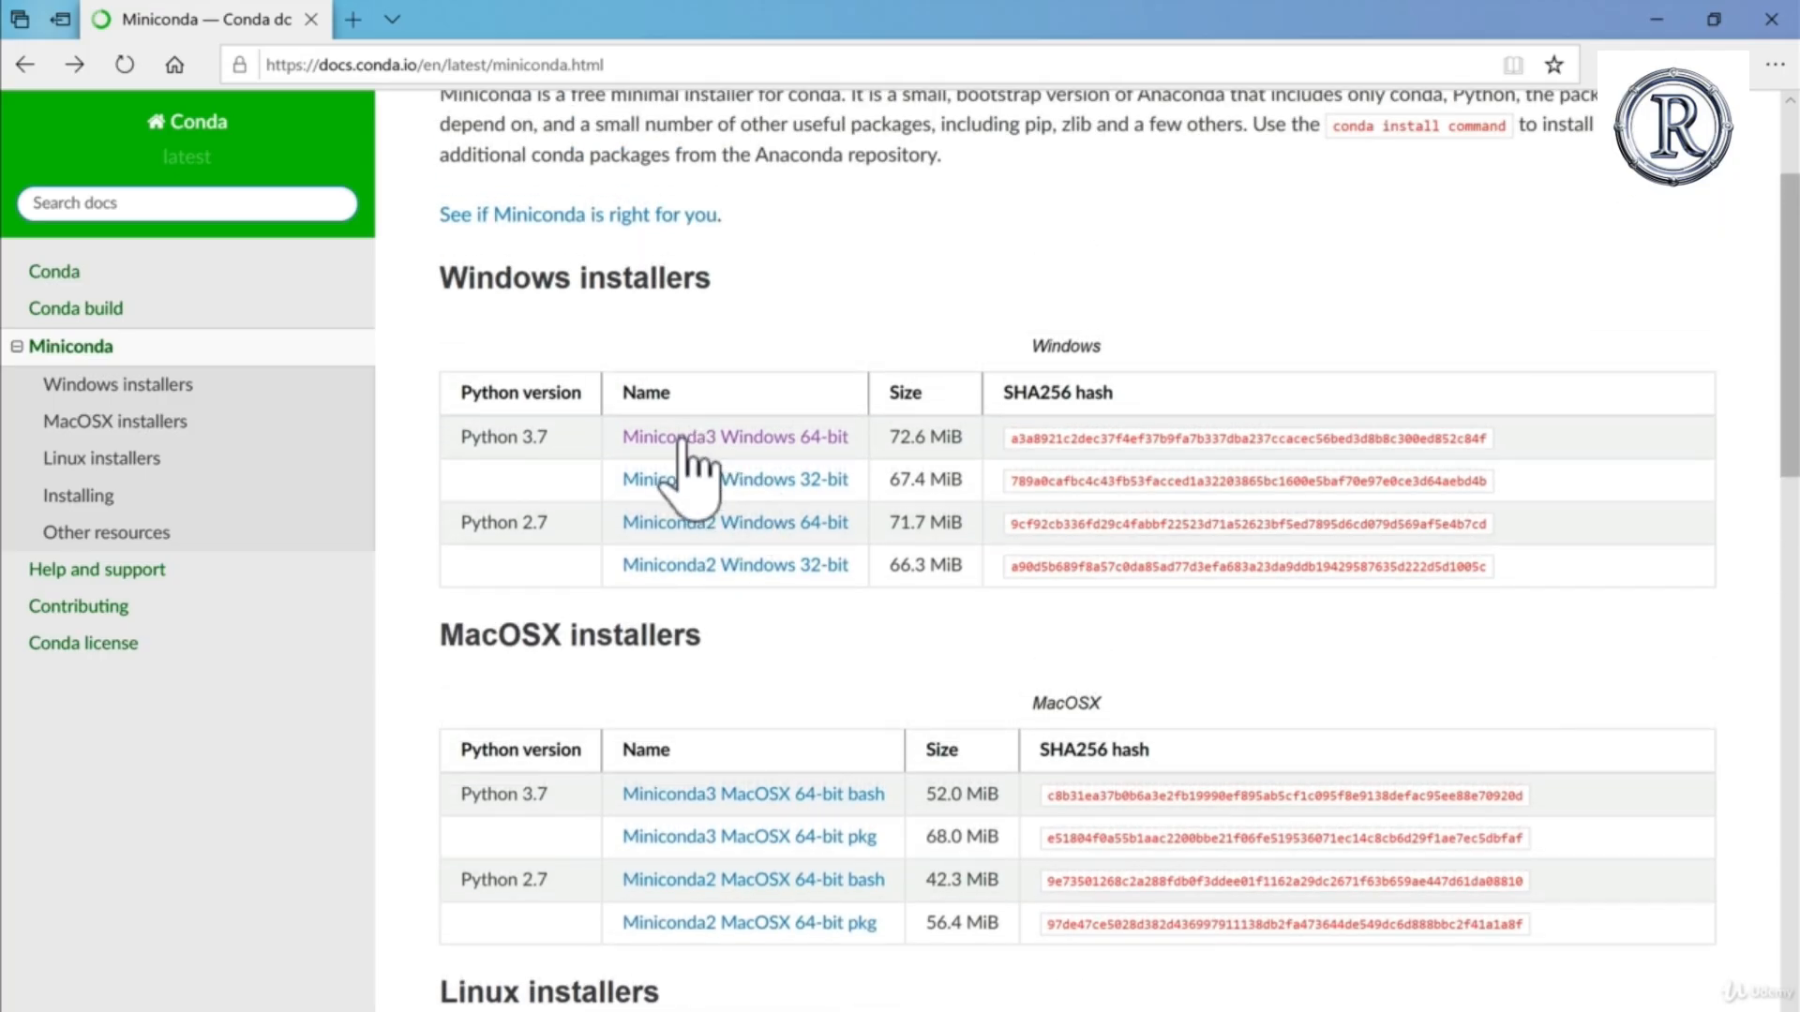
pyautogui.scroll(1, 682, 445)
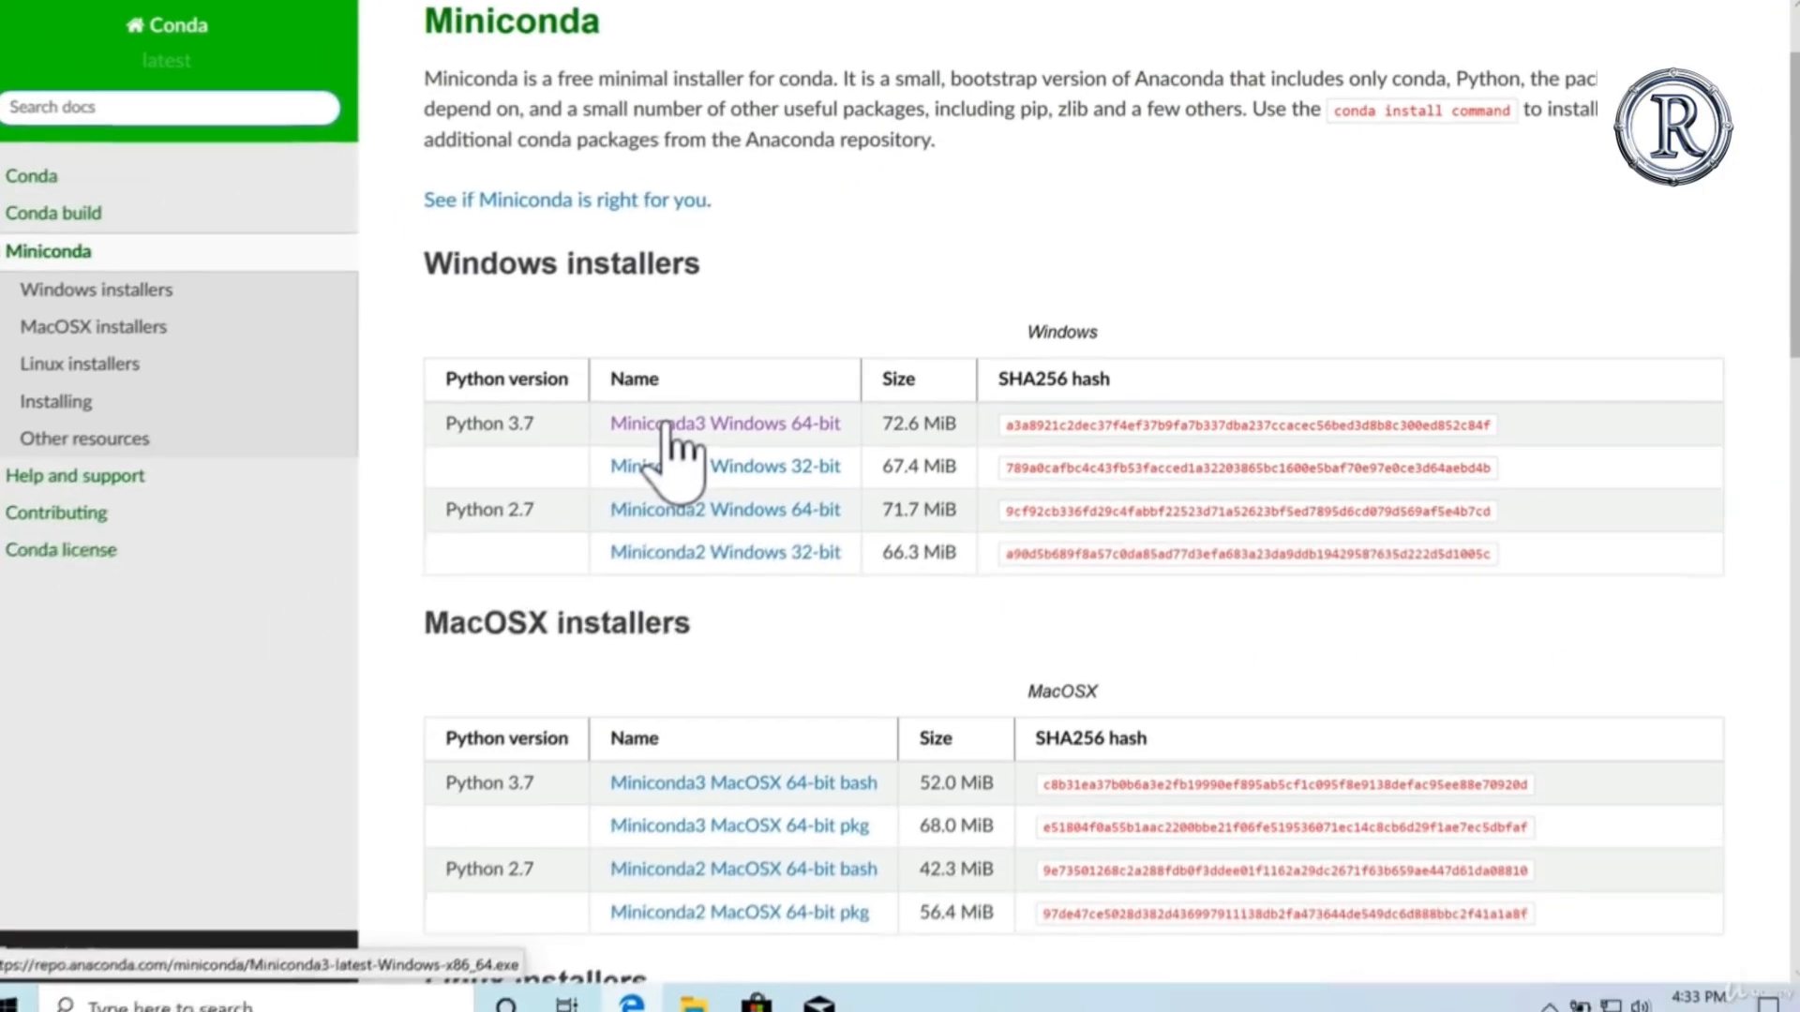
pyautogui.click(410, 645)
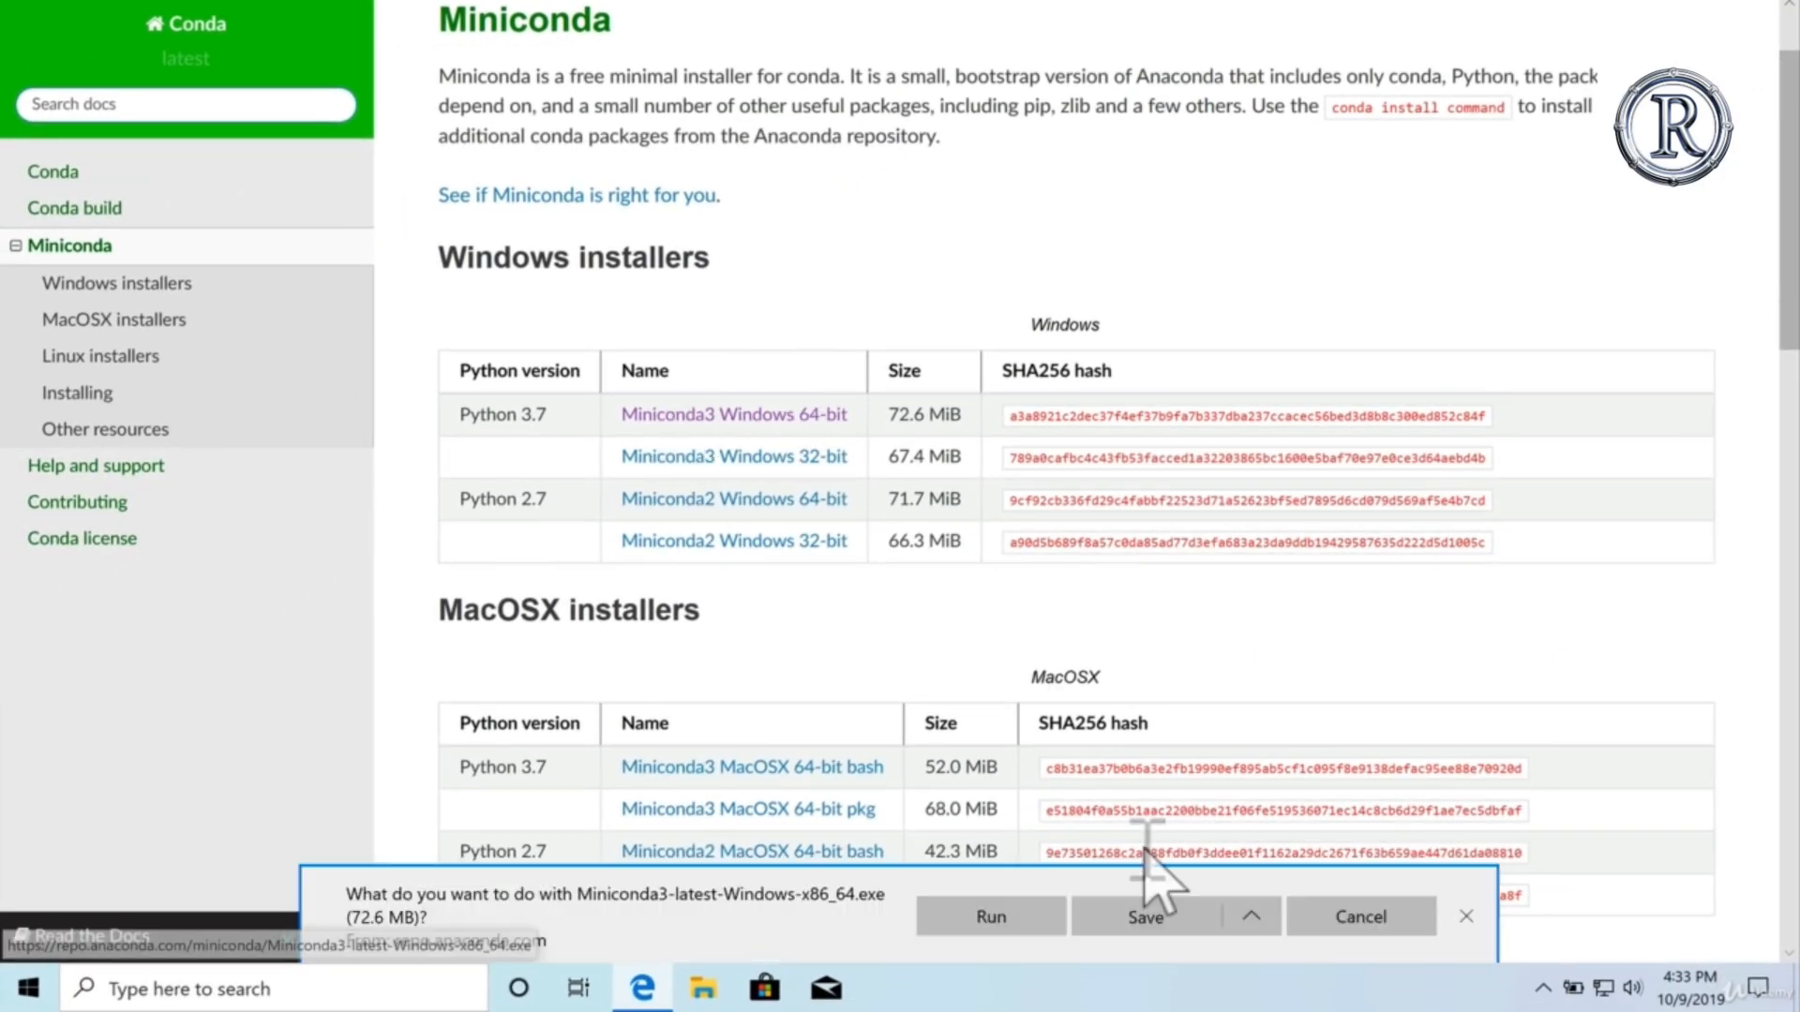
pyautogui.click(999, 914)
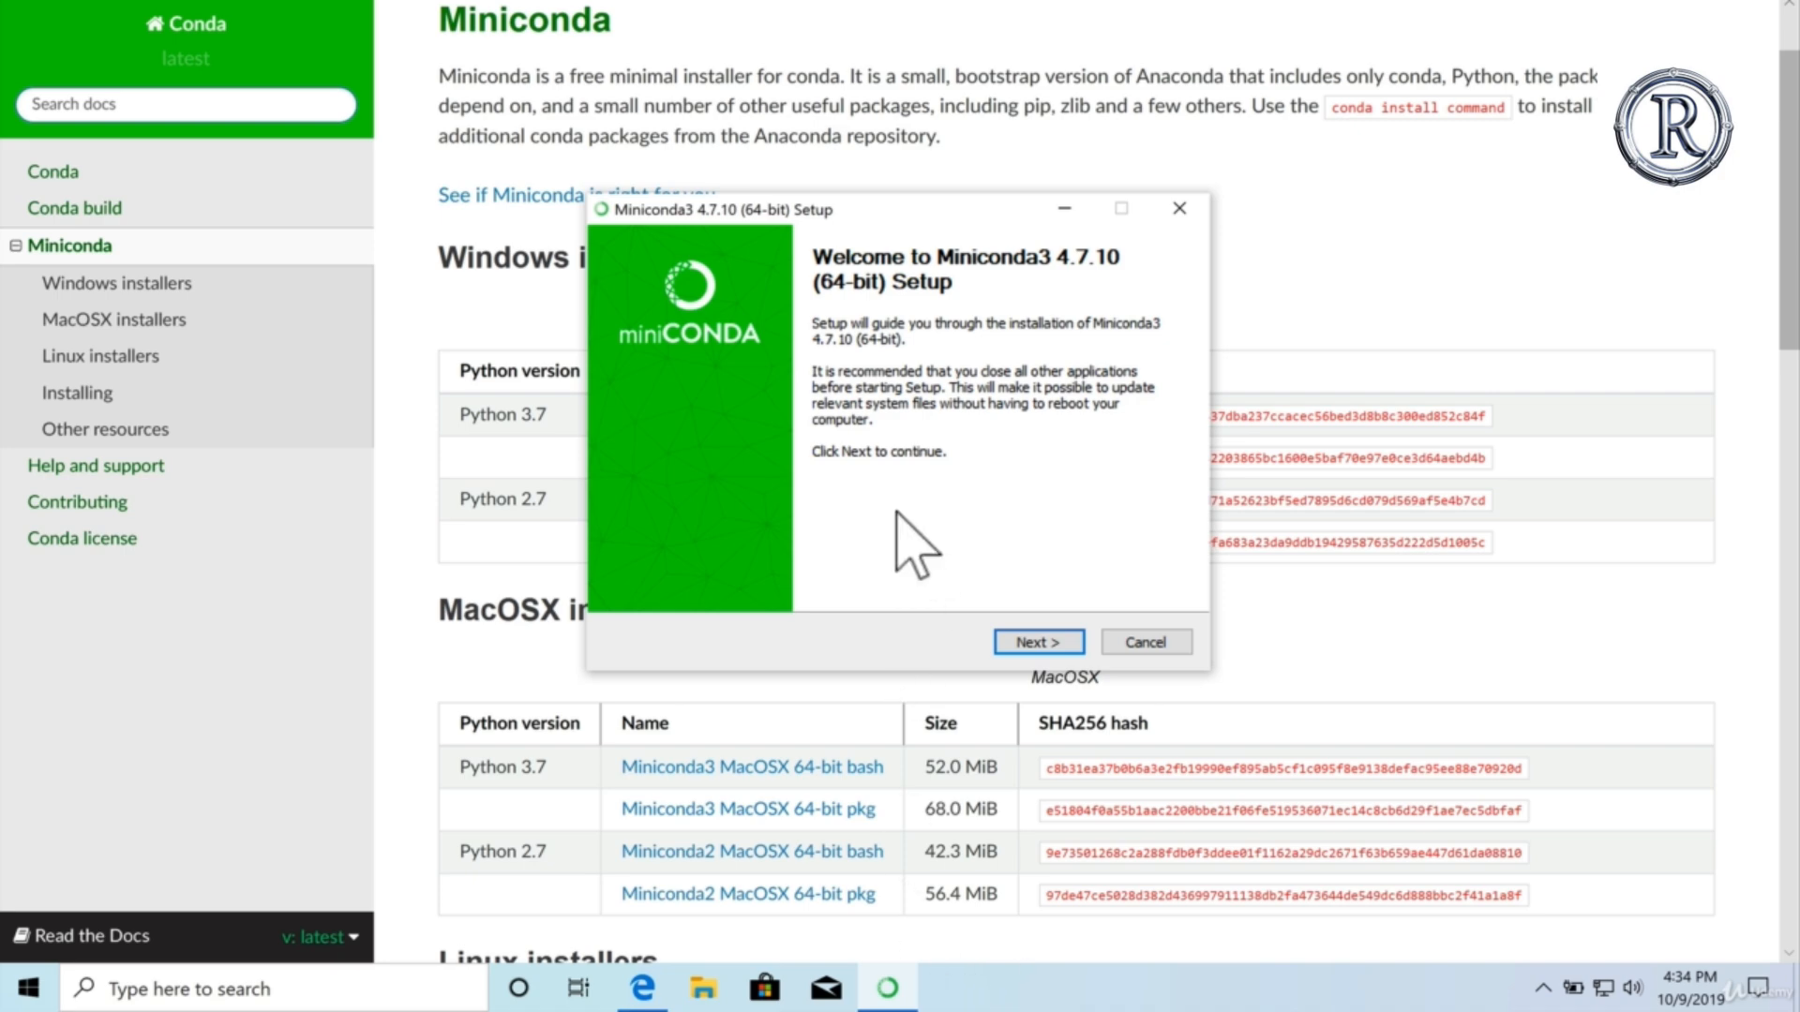
# Step: Bring the Miniconda3 setup back into view, accept its license agreement and continue with the Just Me (recommended) installation type
pyautogui.click(857, 187)
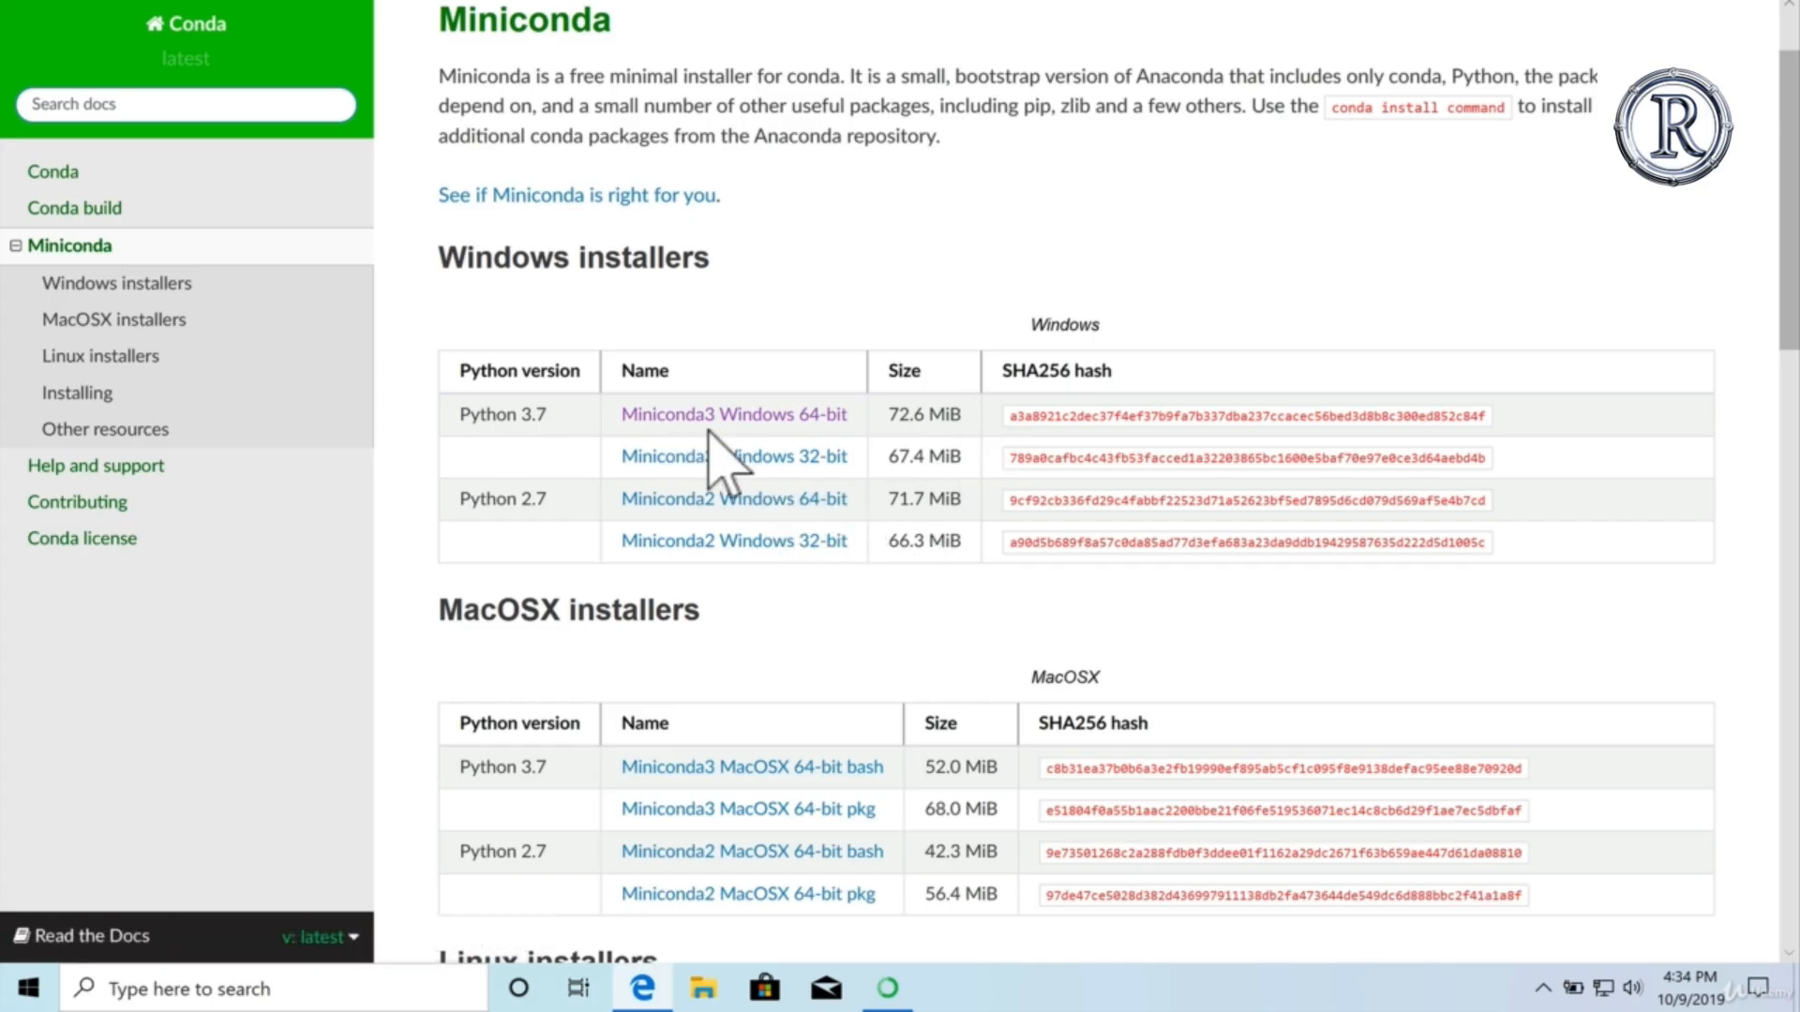
pyautogui.click(889, 987)
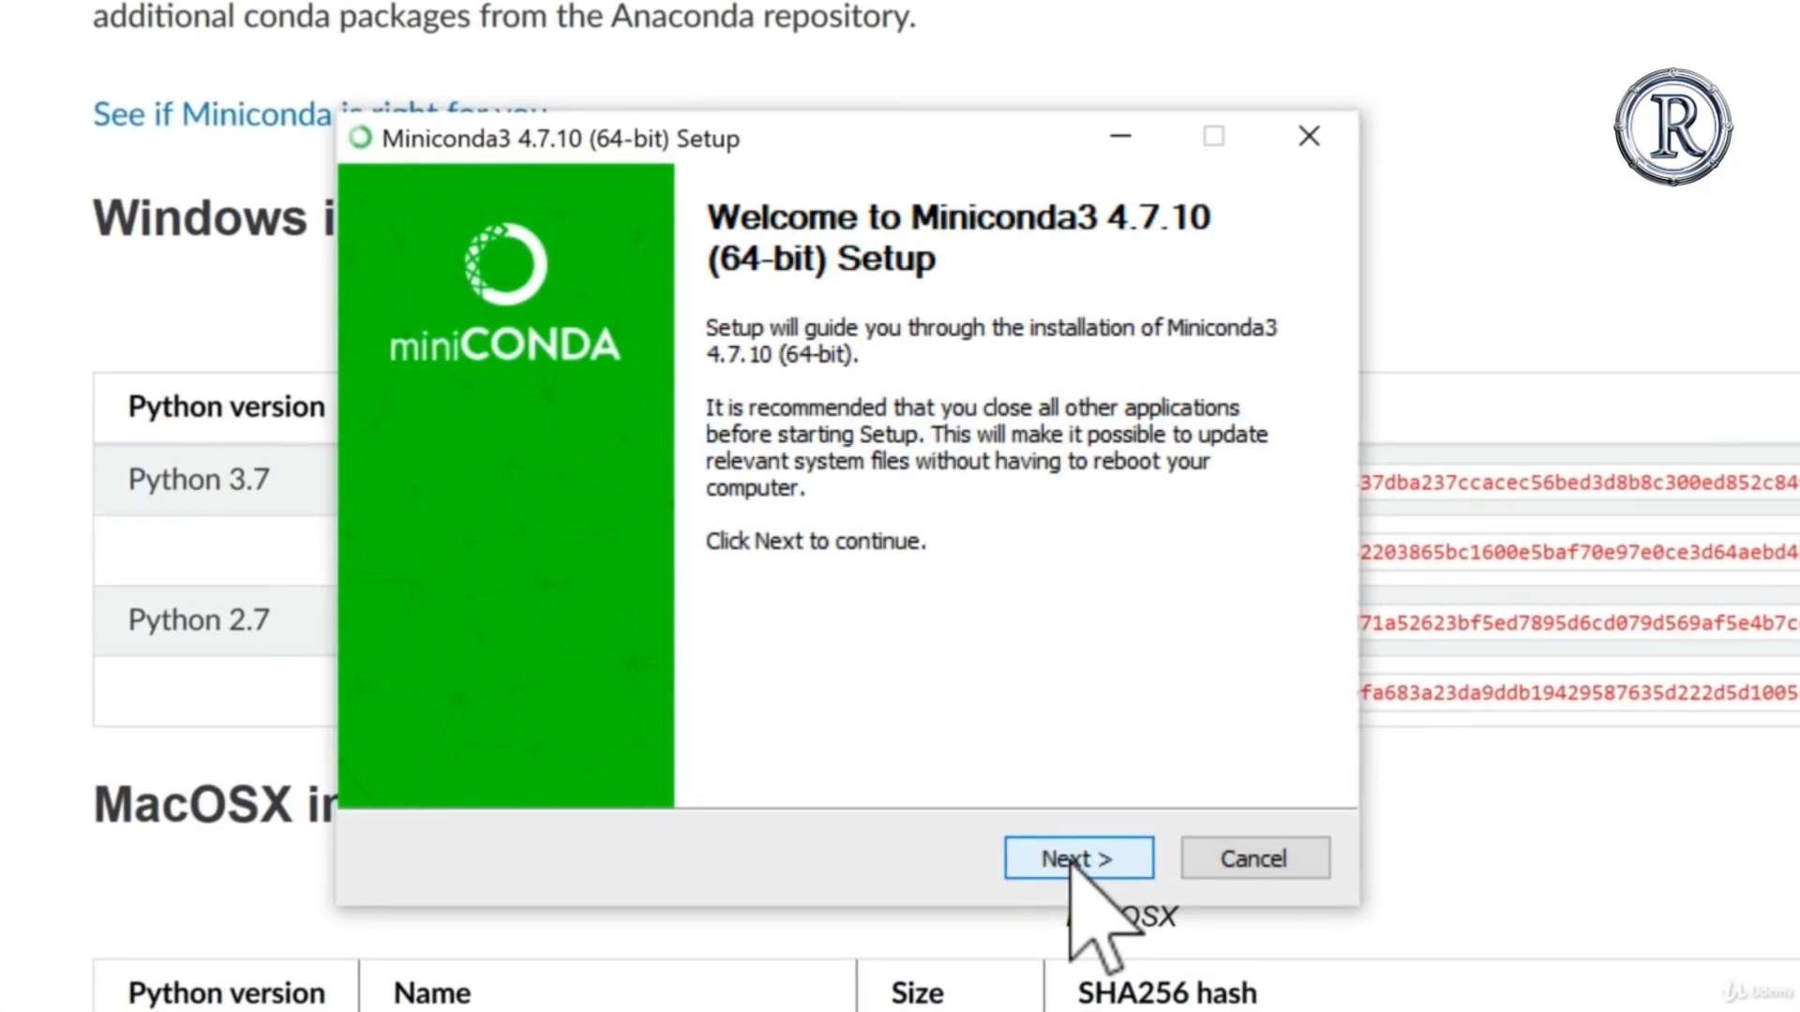
pyautogui.click(1070, 864)
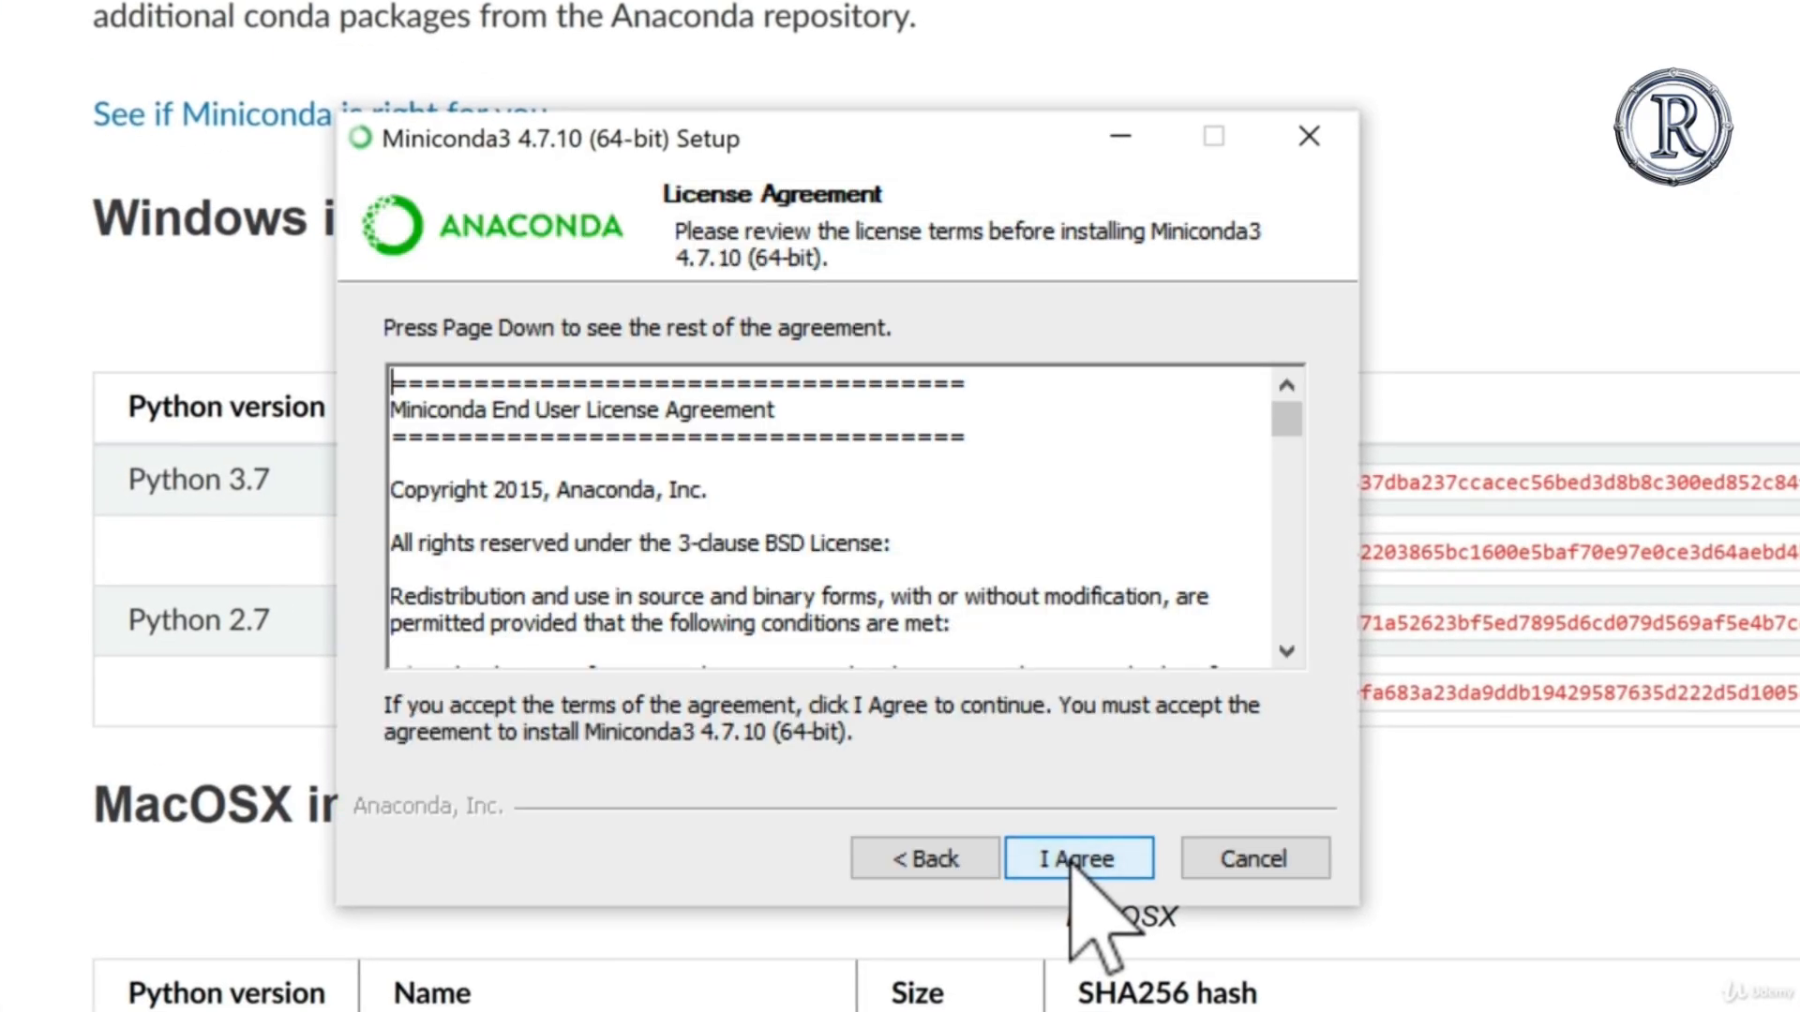
pyautogui.click(1069, 864)
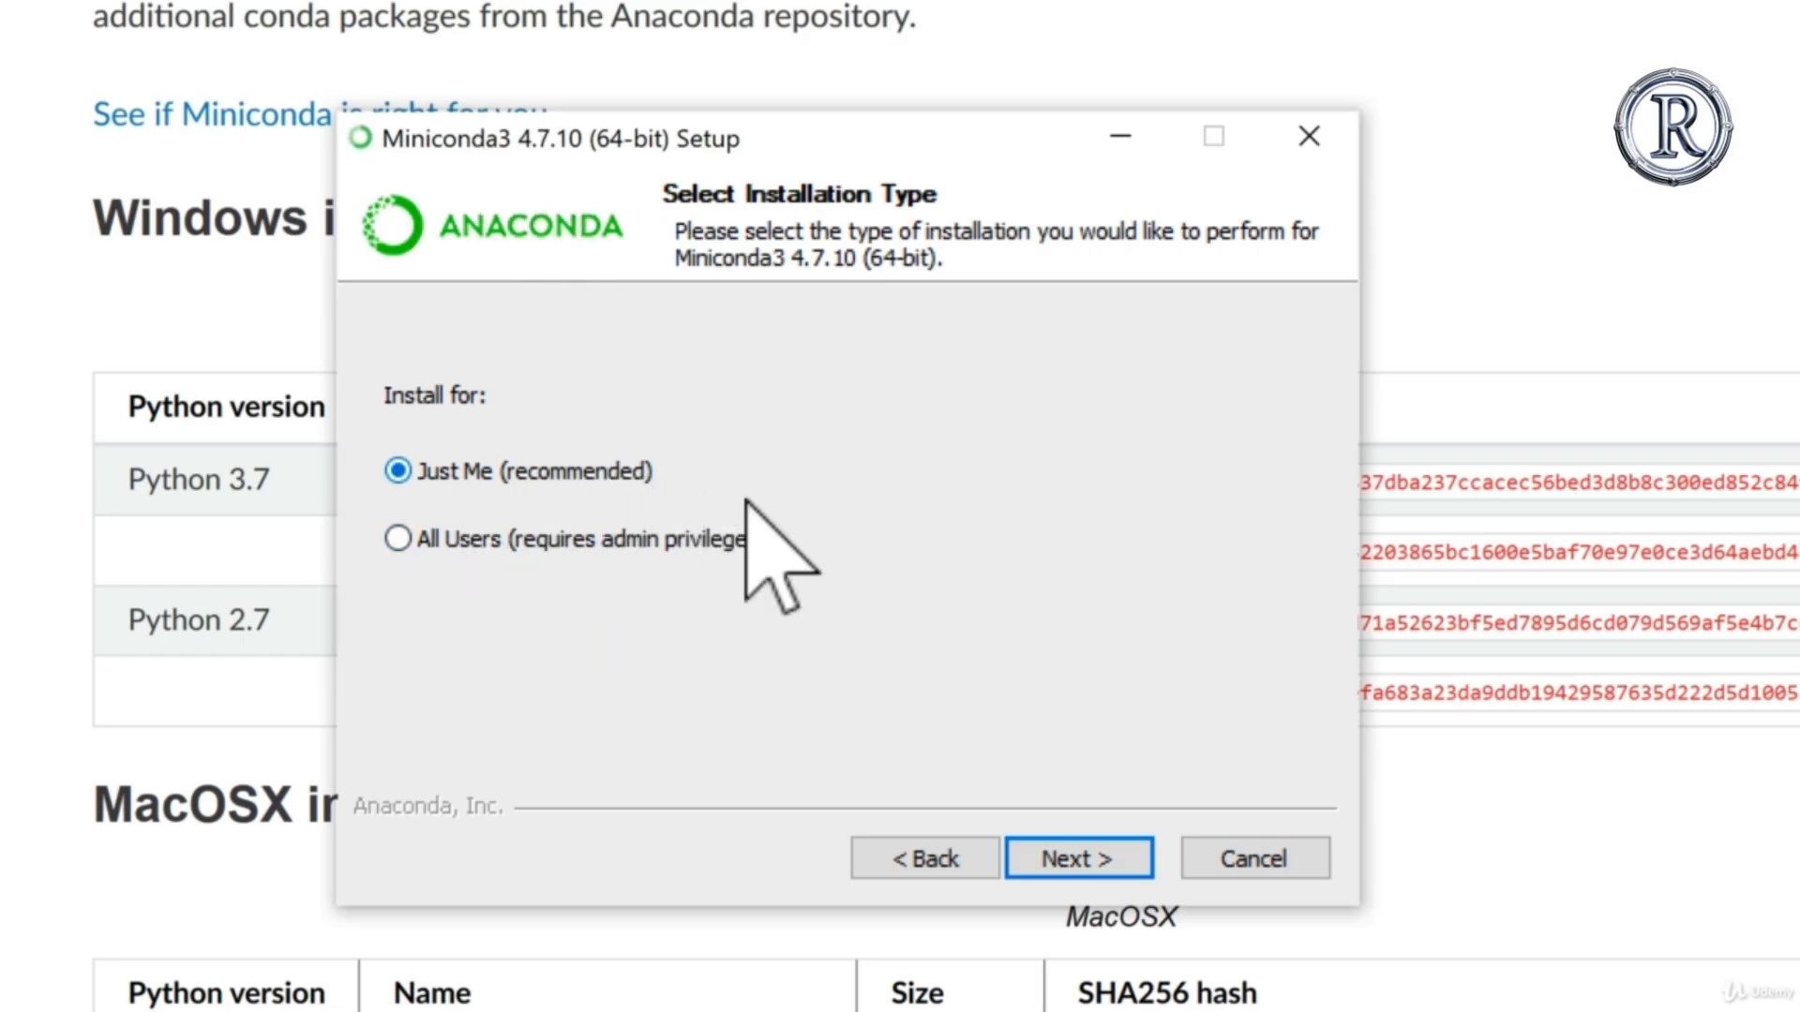
pyautogui.click(1059, 849)
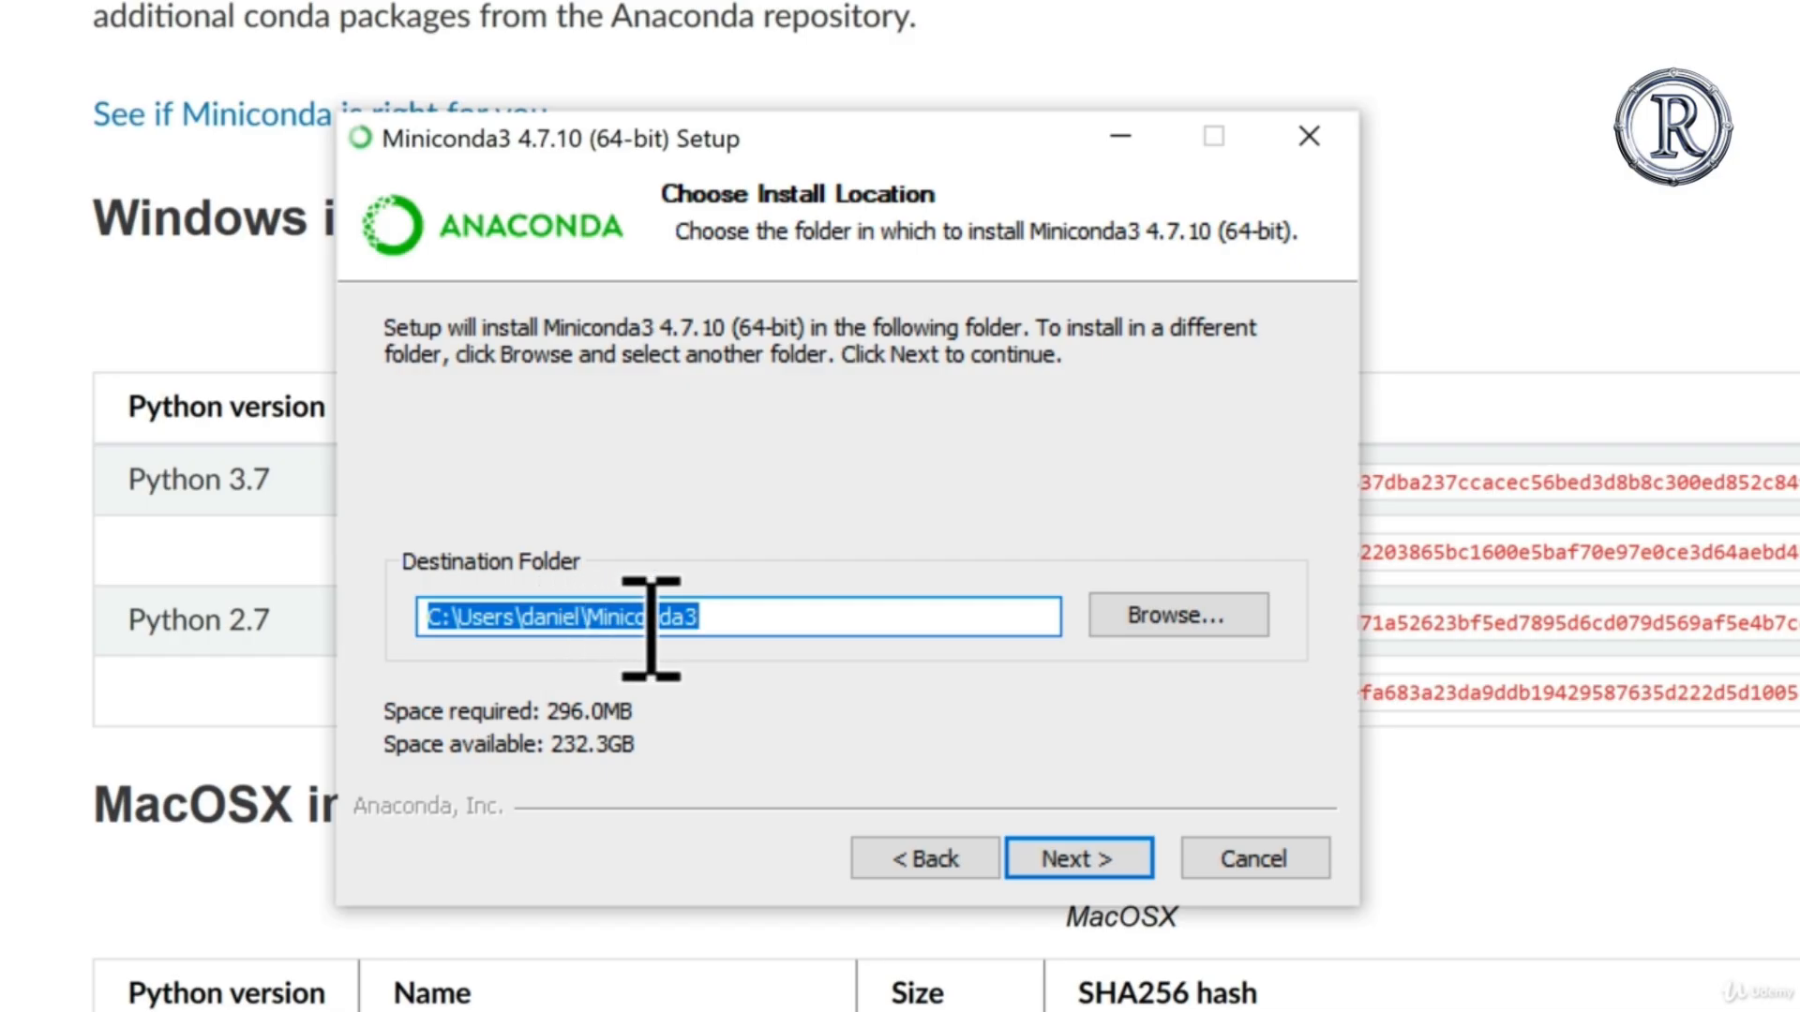
# Step: Install Miniconda3 into the default user folder, registered as the default Python 3.7 without adding Anaconda to PATH
pyautogui.click(747, 611)
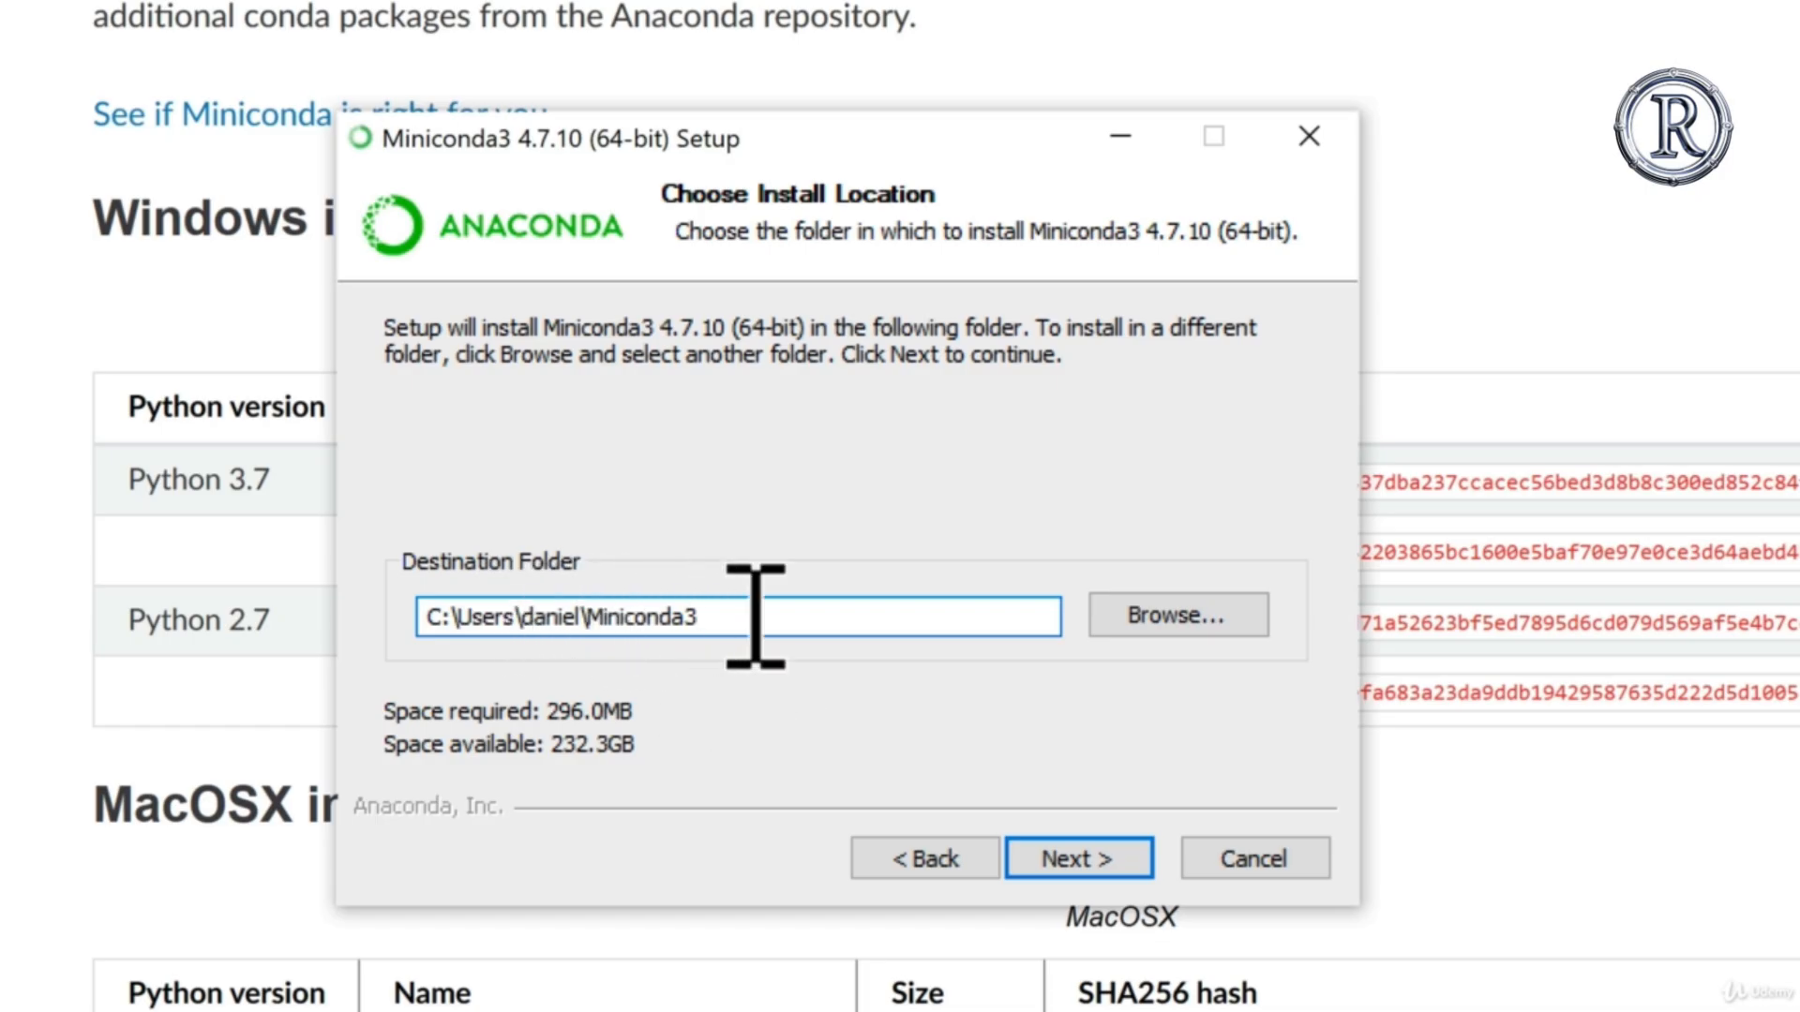
pyautogui.click(1059, 853)
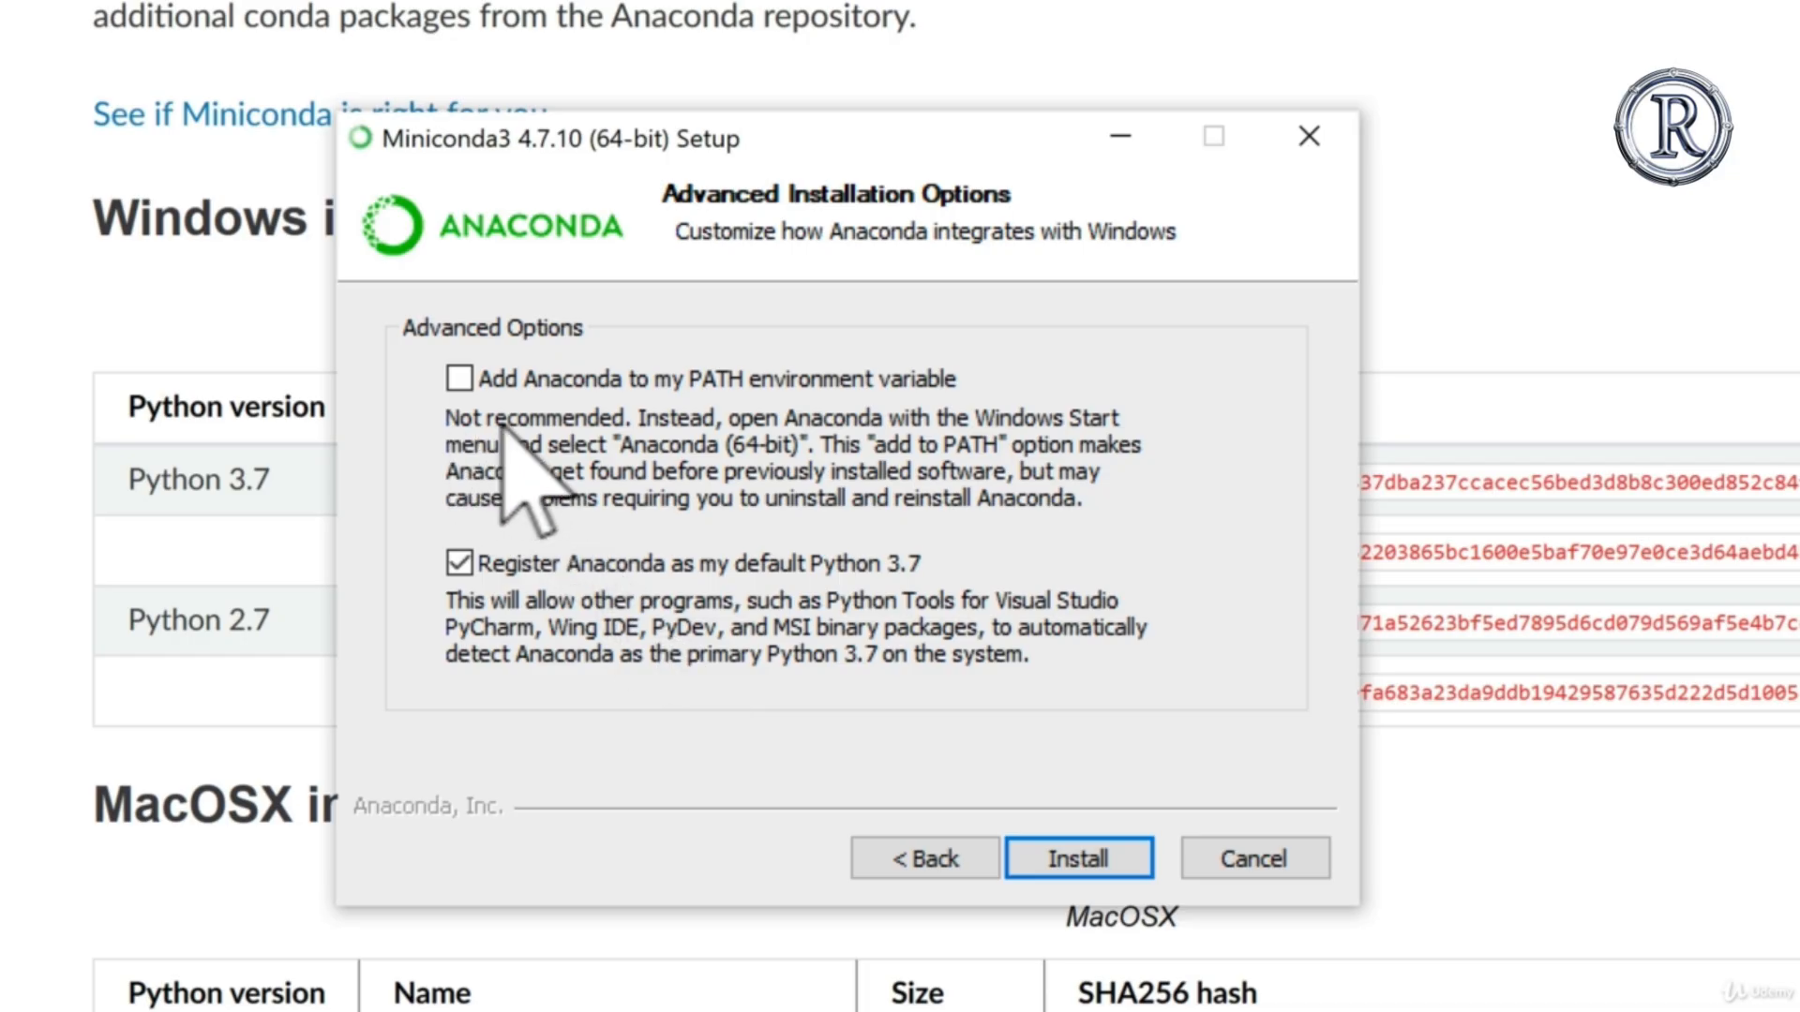
pyautogui.click(1057, 846)
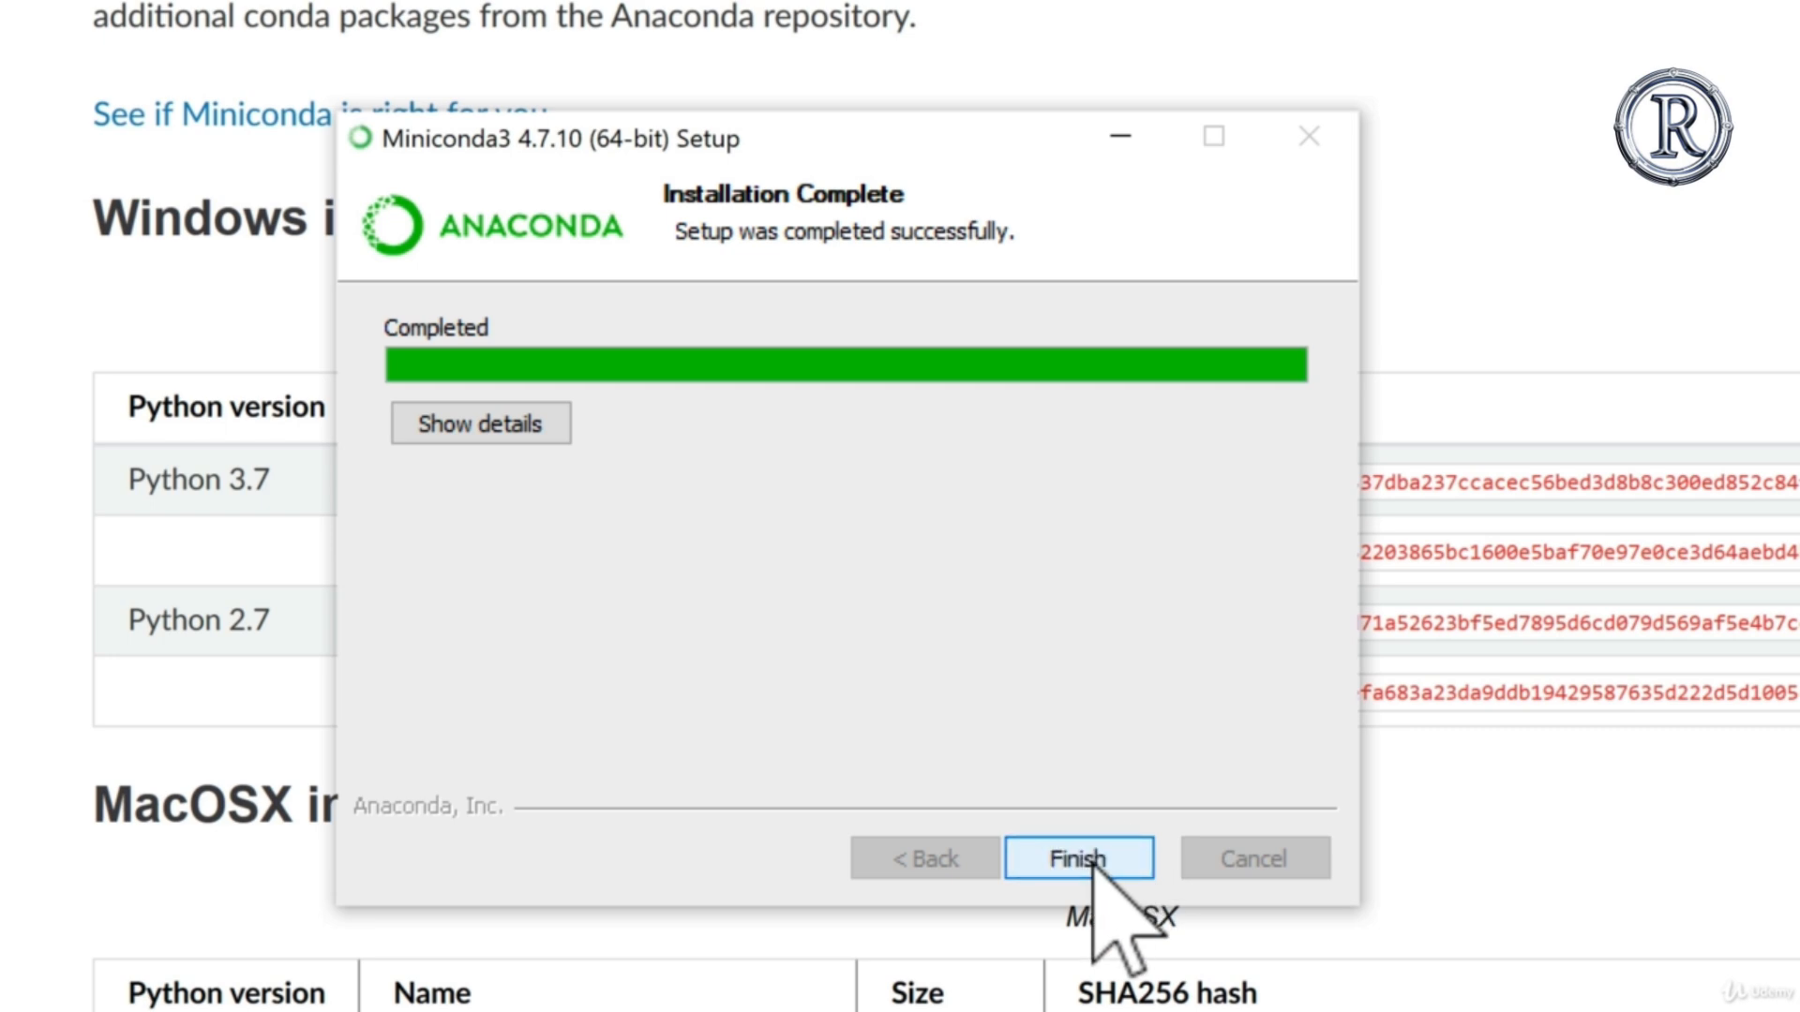
pyautogui.click(1090, 860)
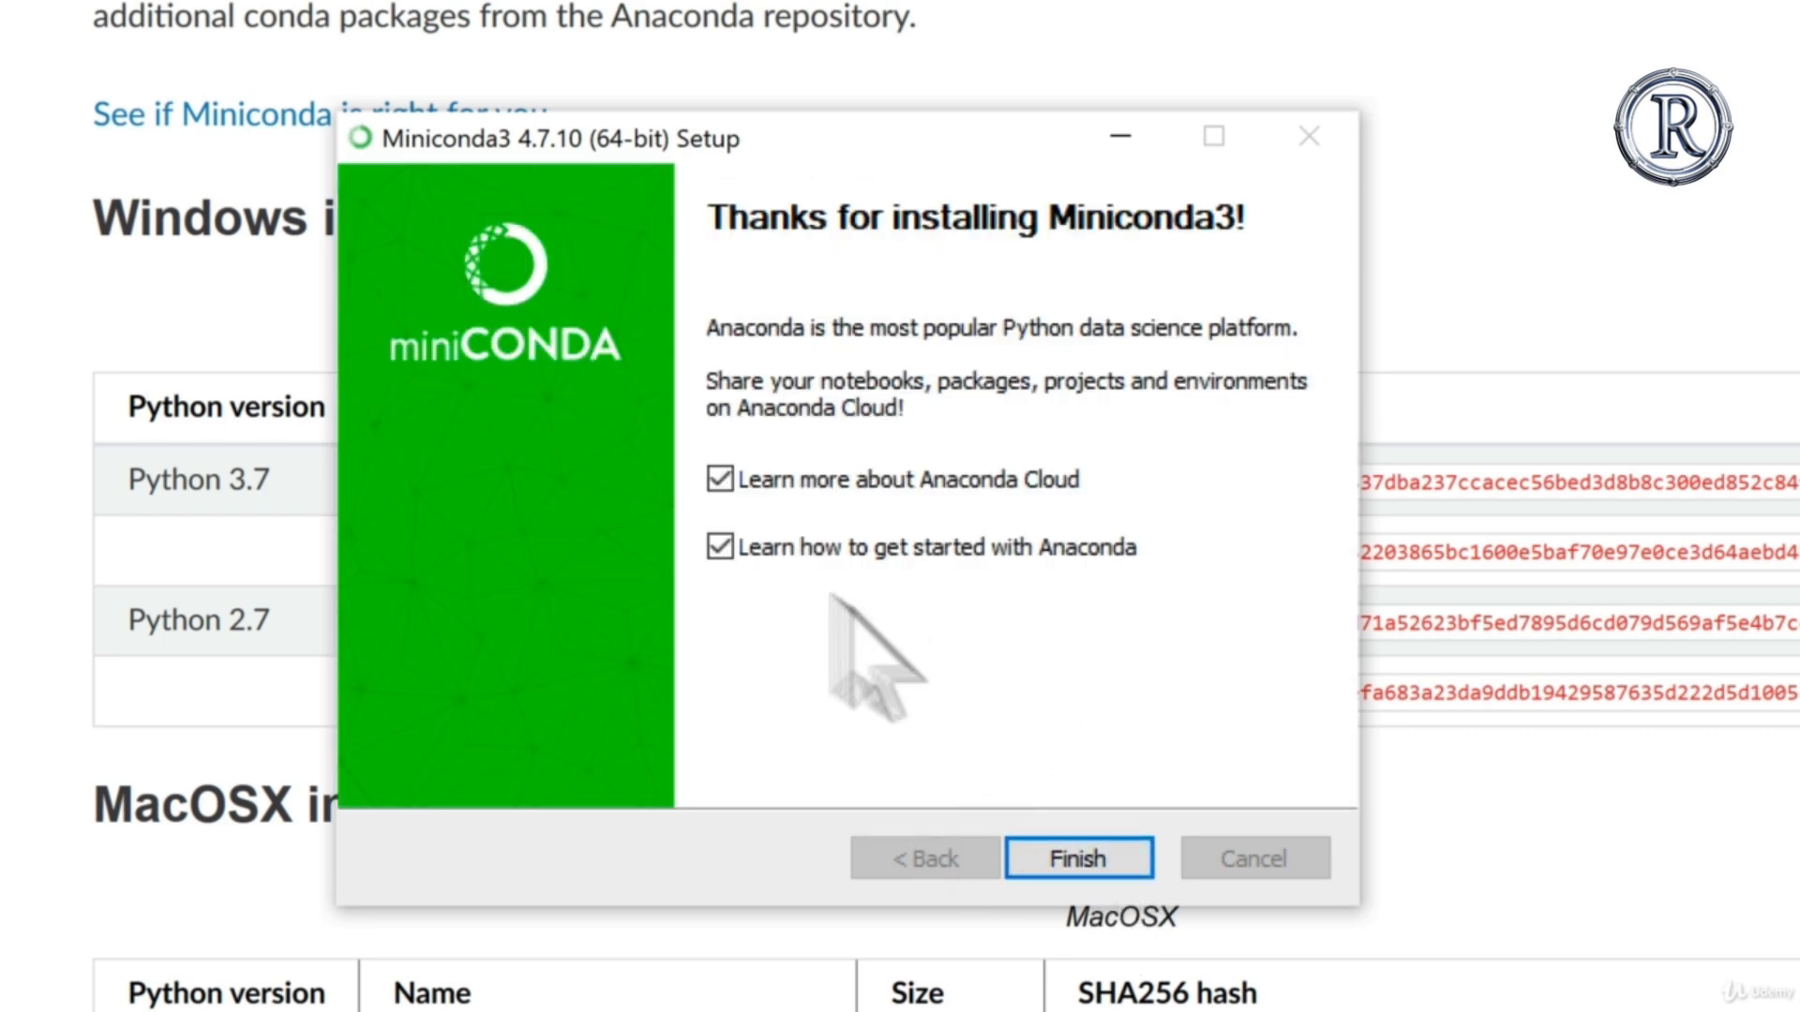
# Step: Turn off the options to learn about Anaconda Cloud and getting started with Anaconda, and finish the setup
pyautogui.click(719, 480)
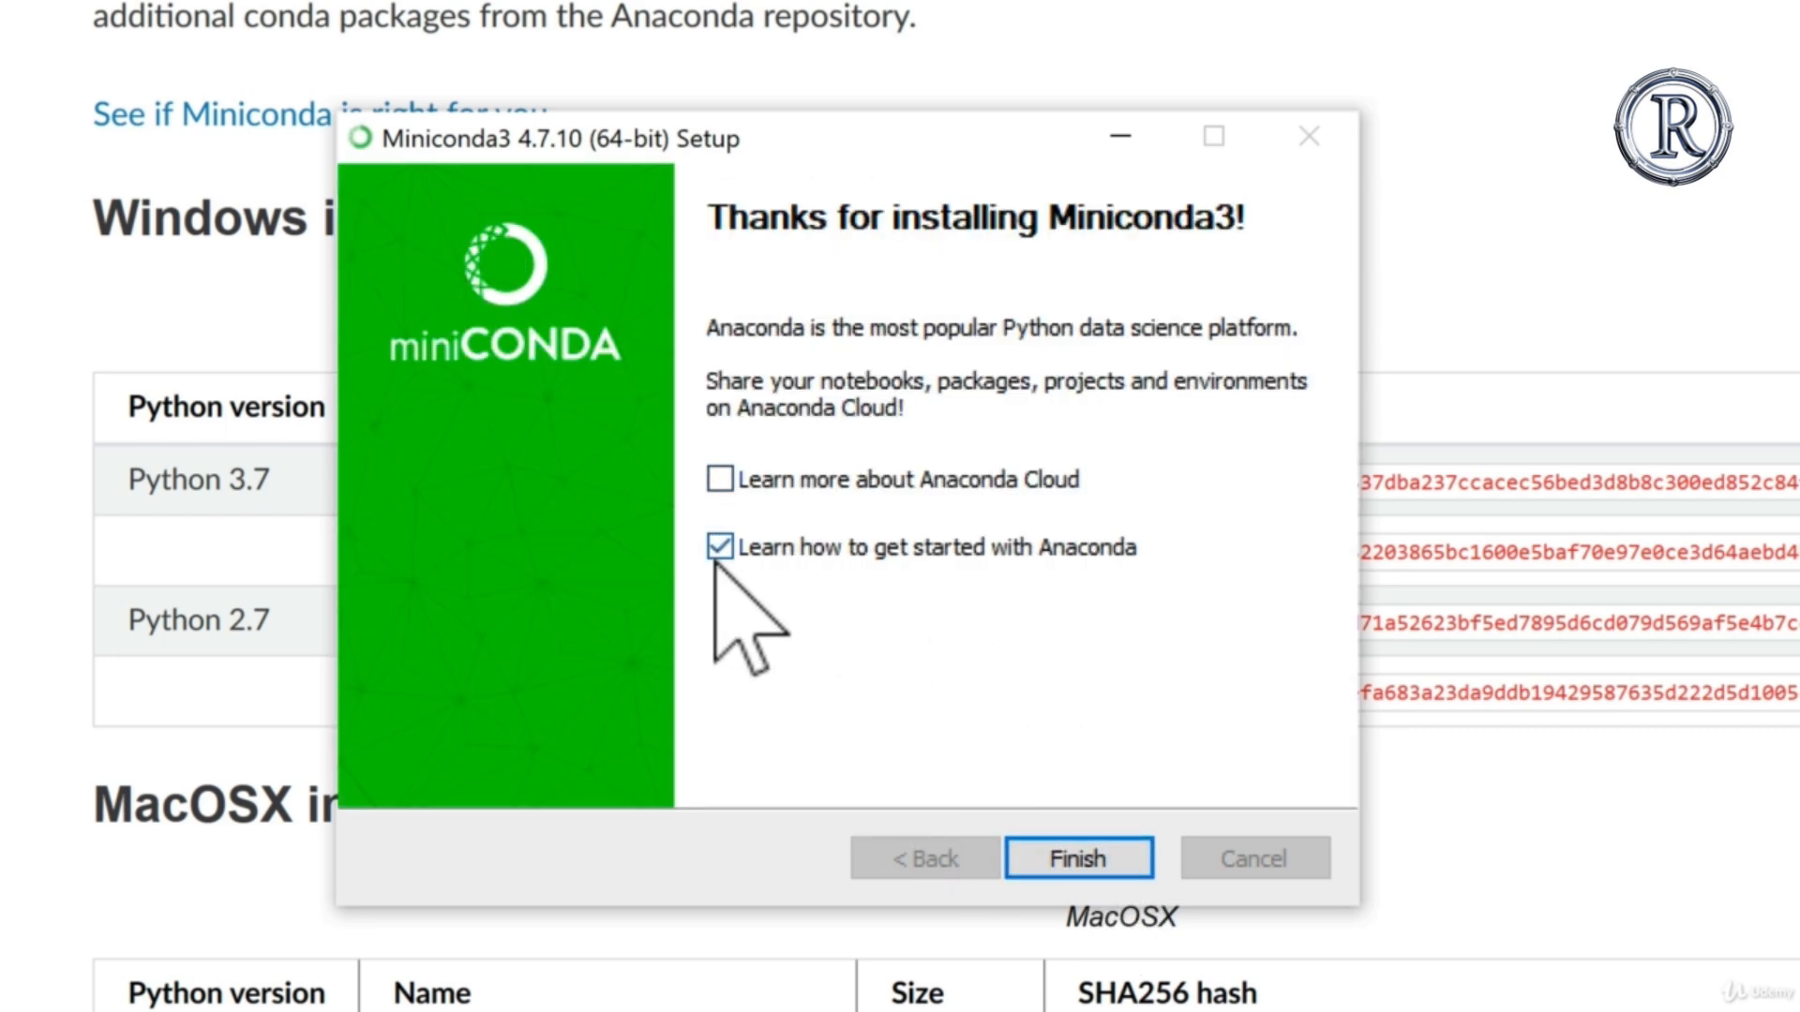
pyautogui.click(718, 548)
pyautogui.click(1069, 857)
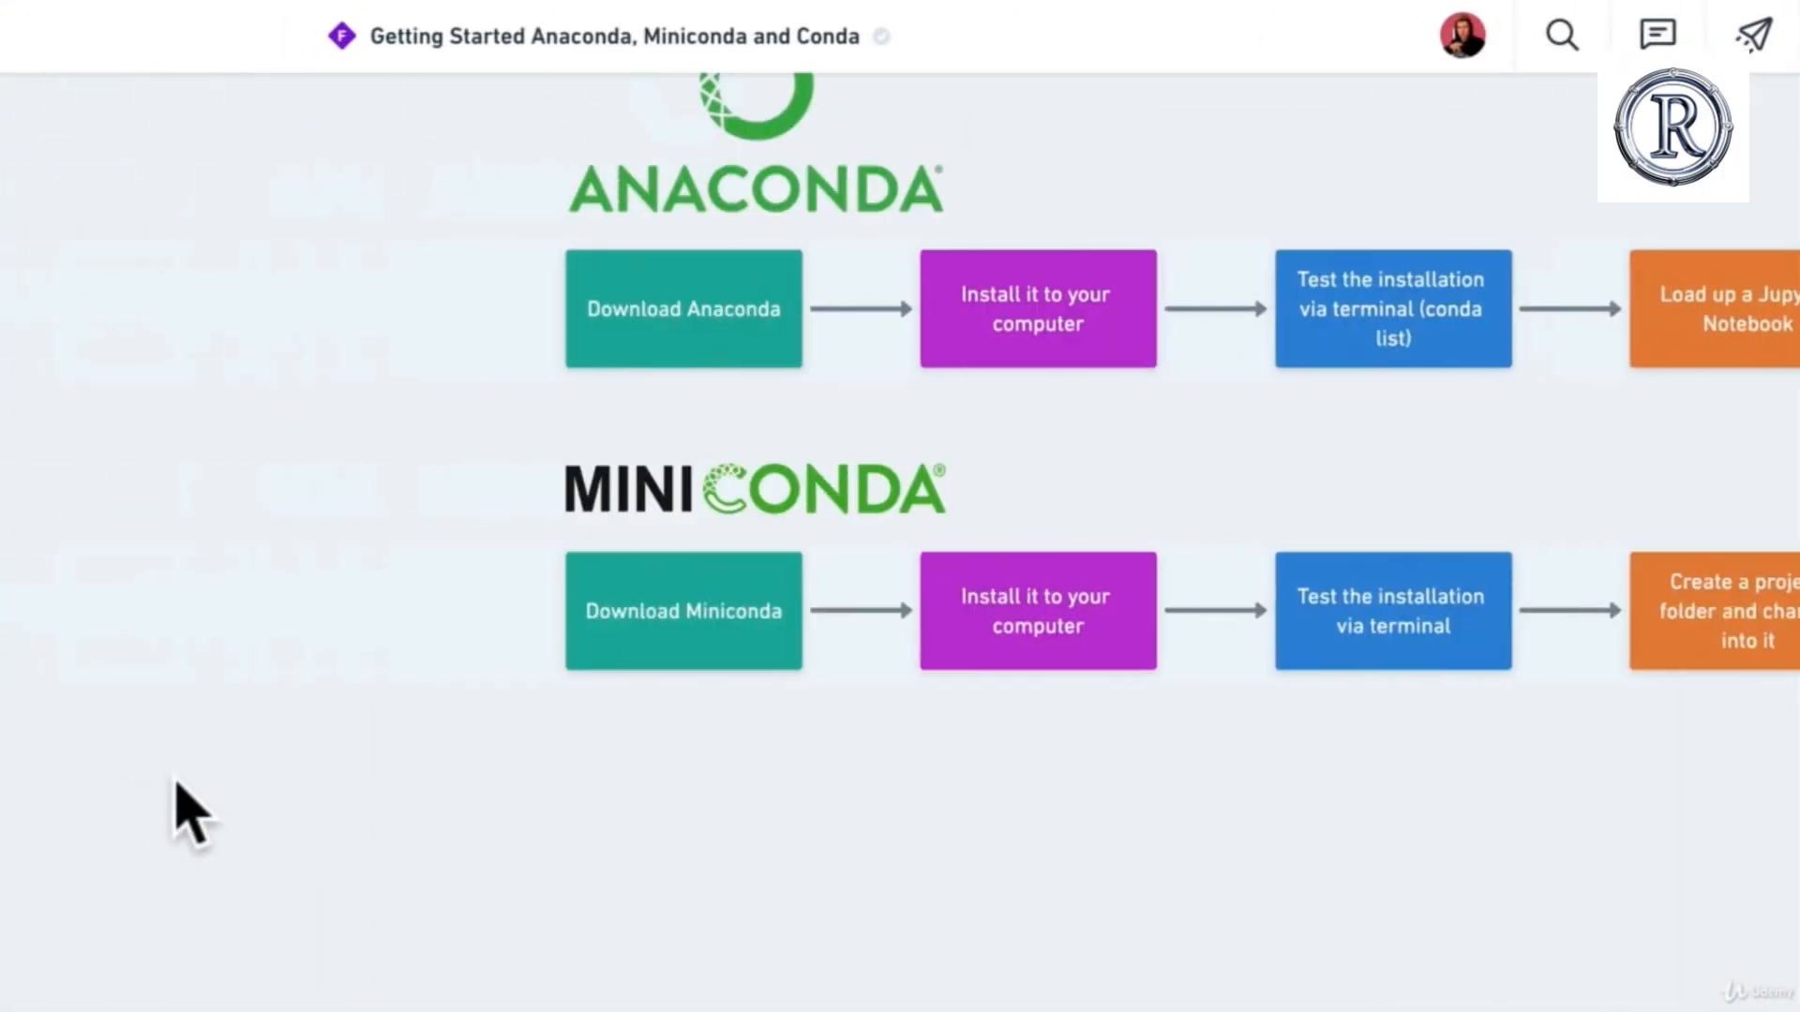
# Step: Switch to the Whimsical diagram and examine the Miniconda workflow from installation and testing through to loading a Jupyter Notebook
pyautogui.hscroll(3, 175, 783)
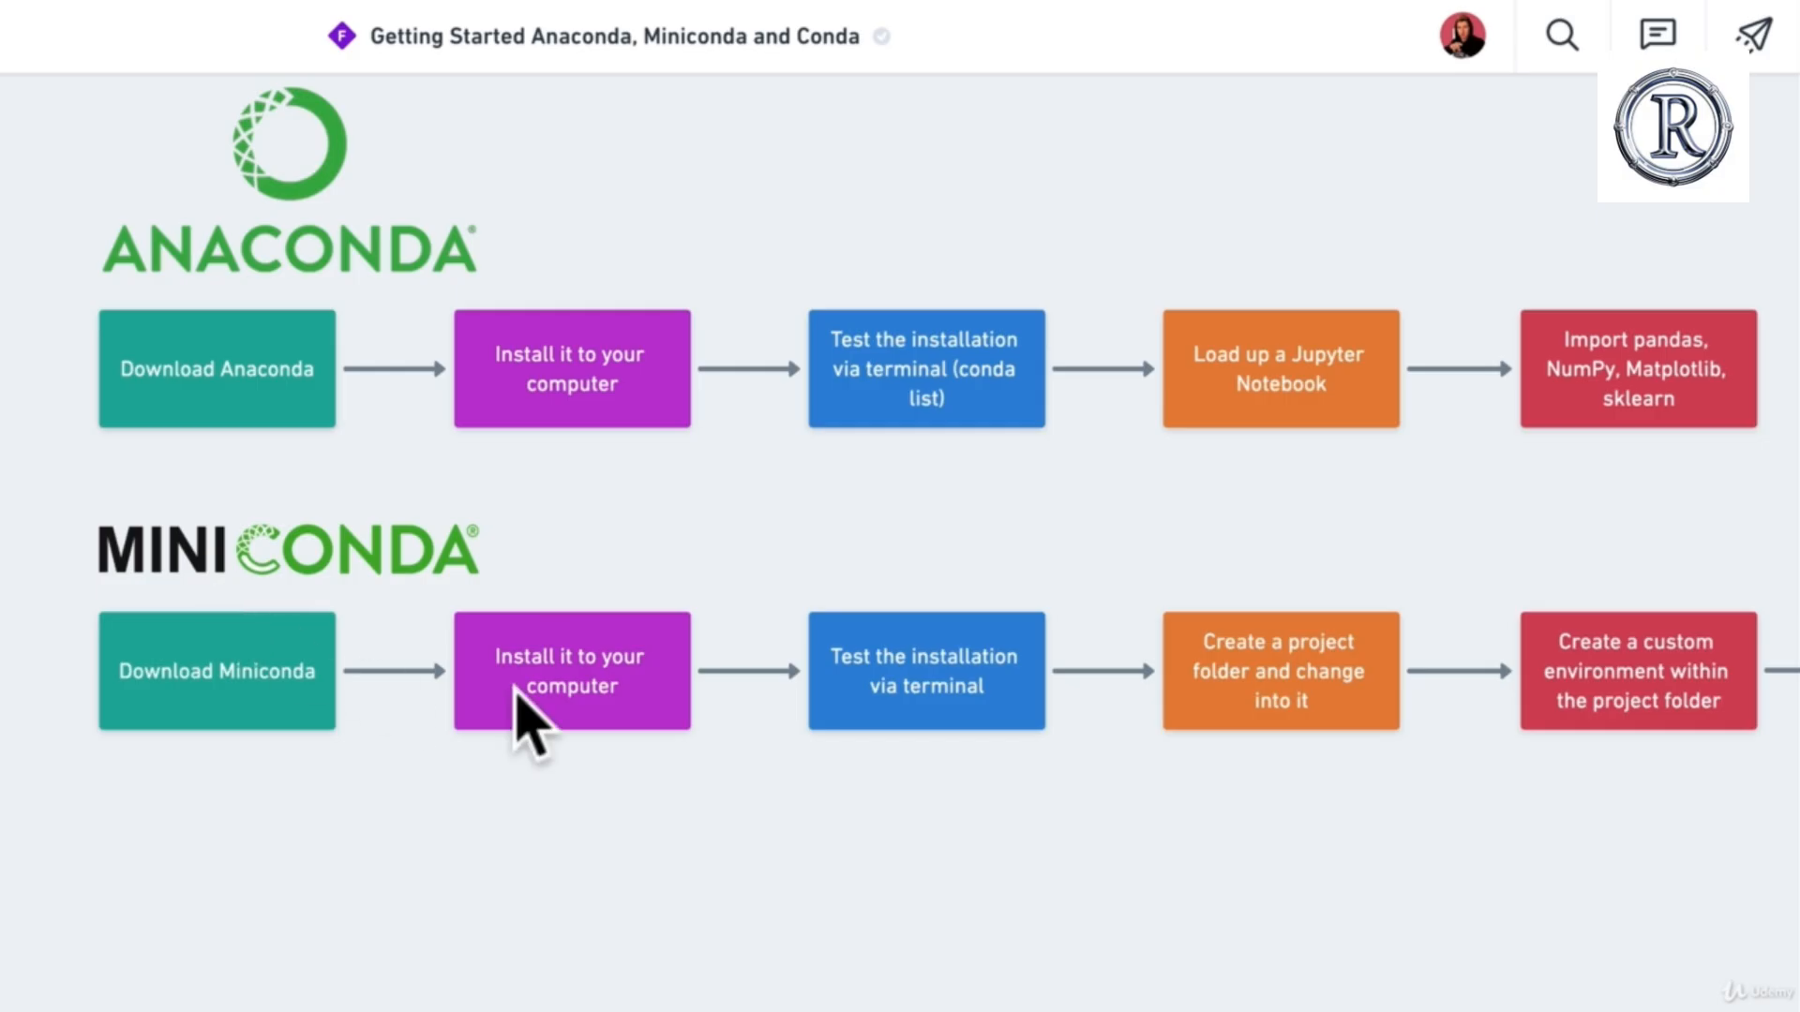
pyautogui.hscroll(3, 518, 724)
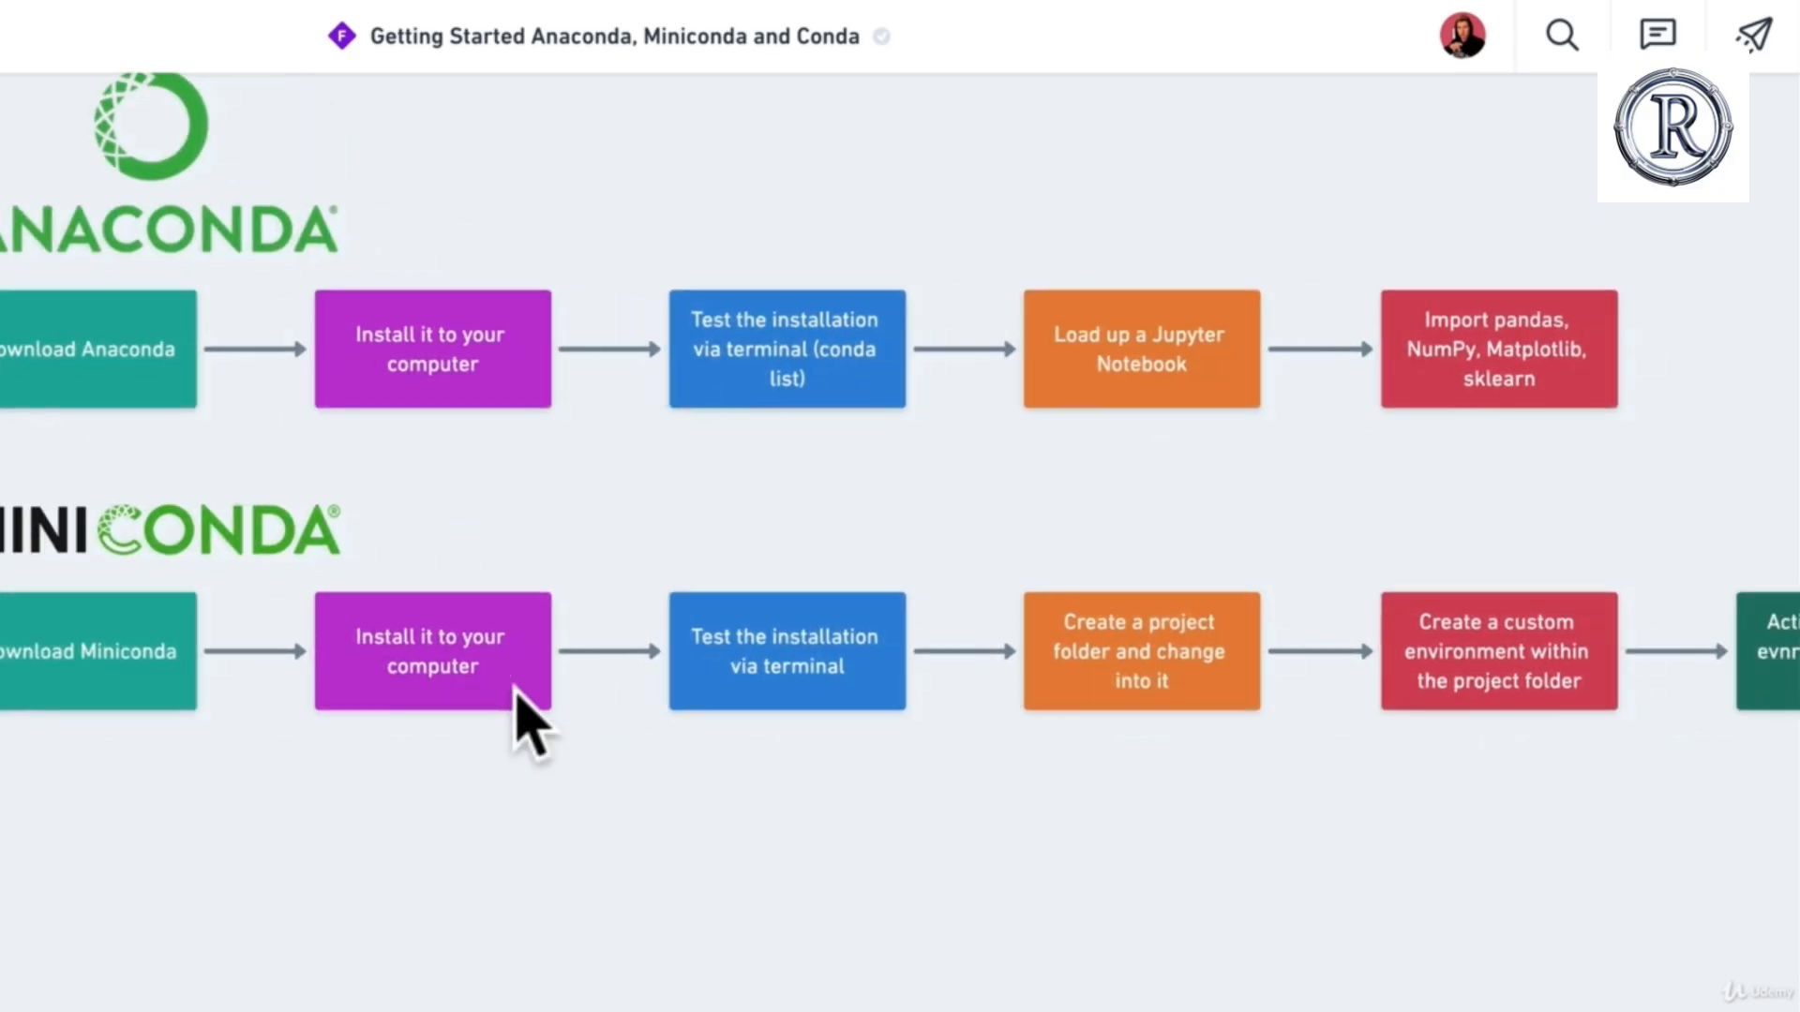
pyautogui.hscroll(3, 735, 723)
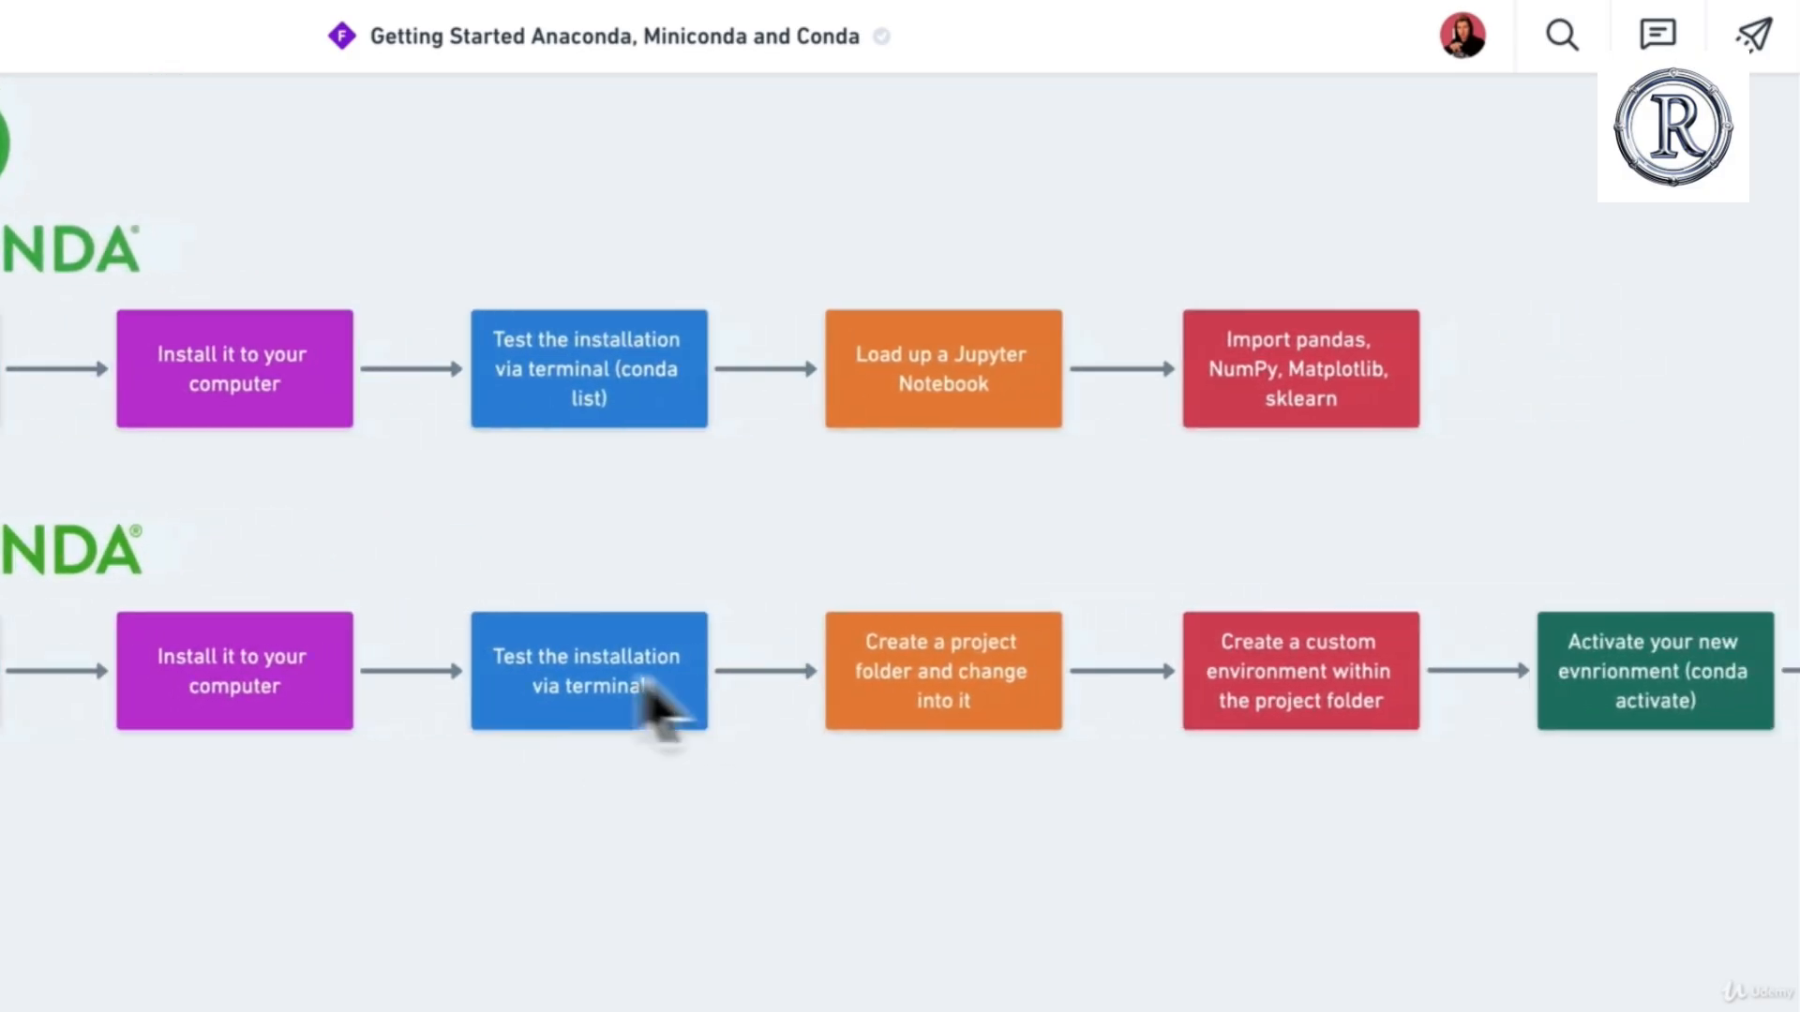
pyautogui.hscroll(5, 1084, 723)
pyautogui.hscroll(8, 1668, 684)
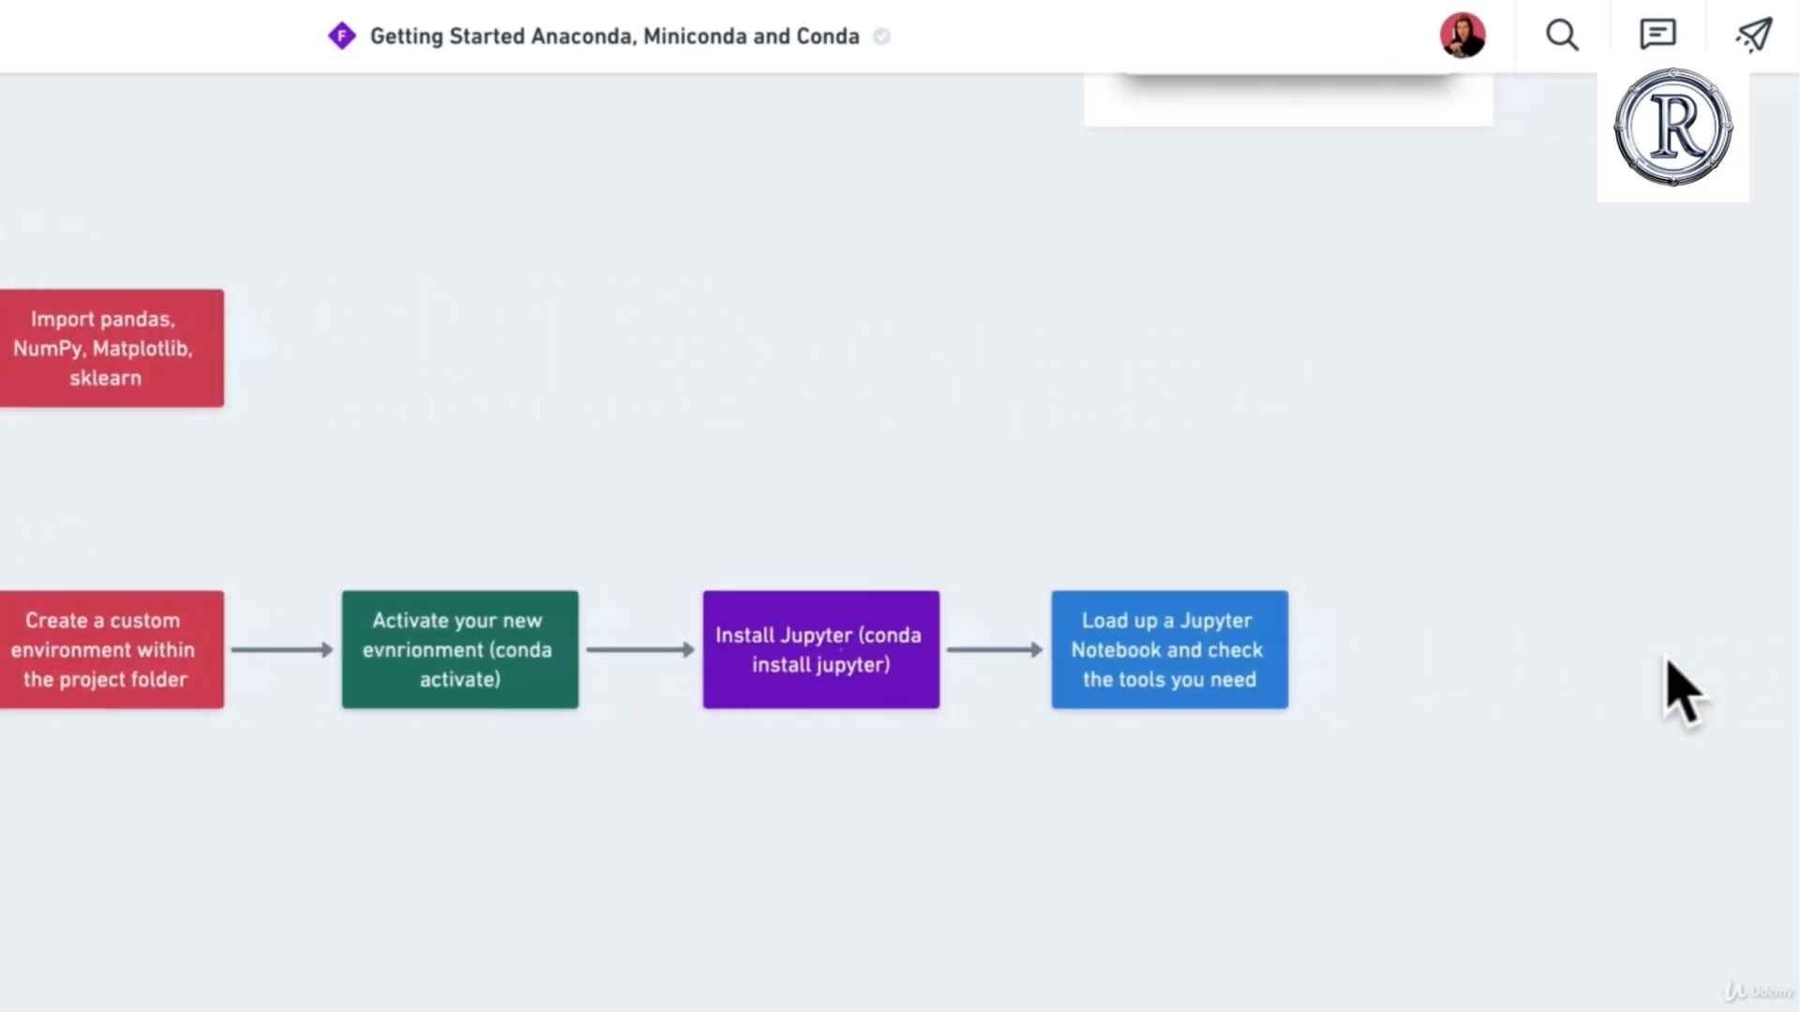
pyautogui.hscroll(-4, 1667, 683)
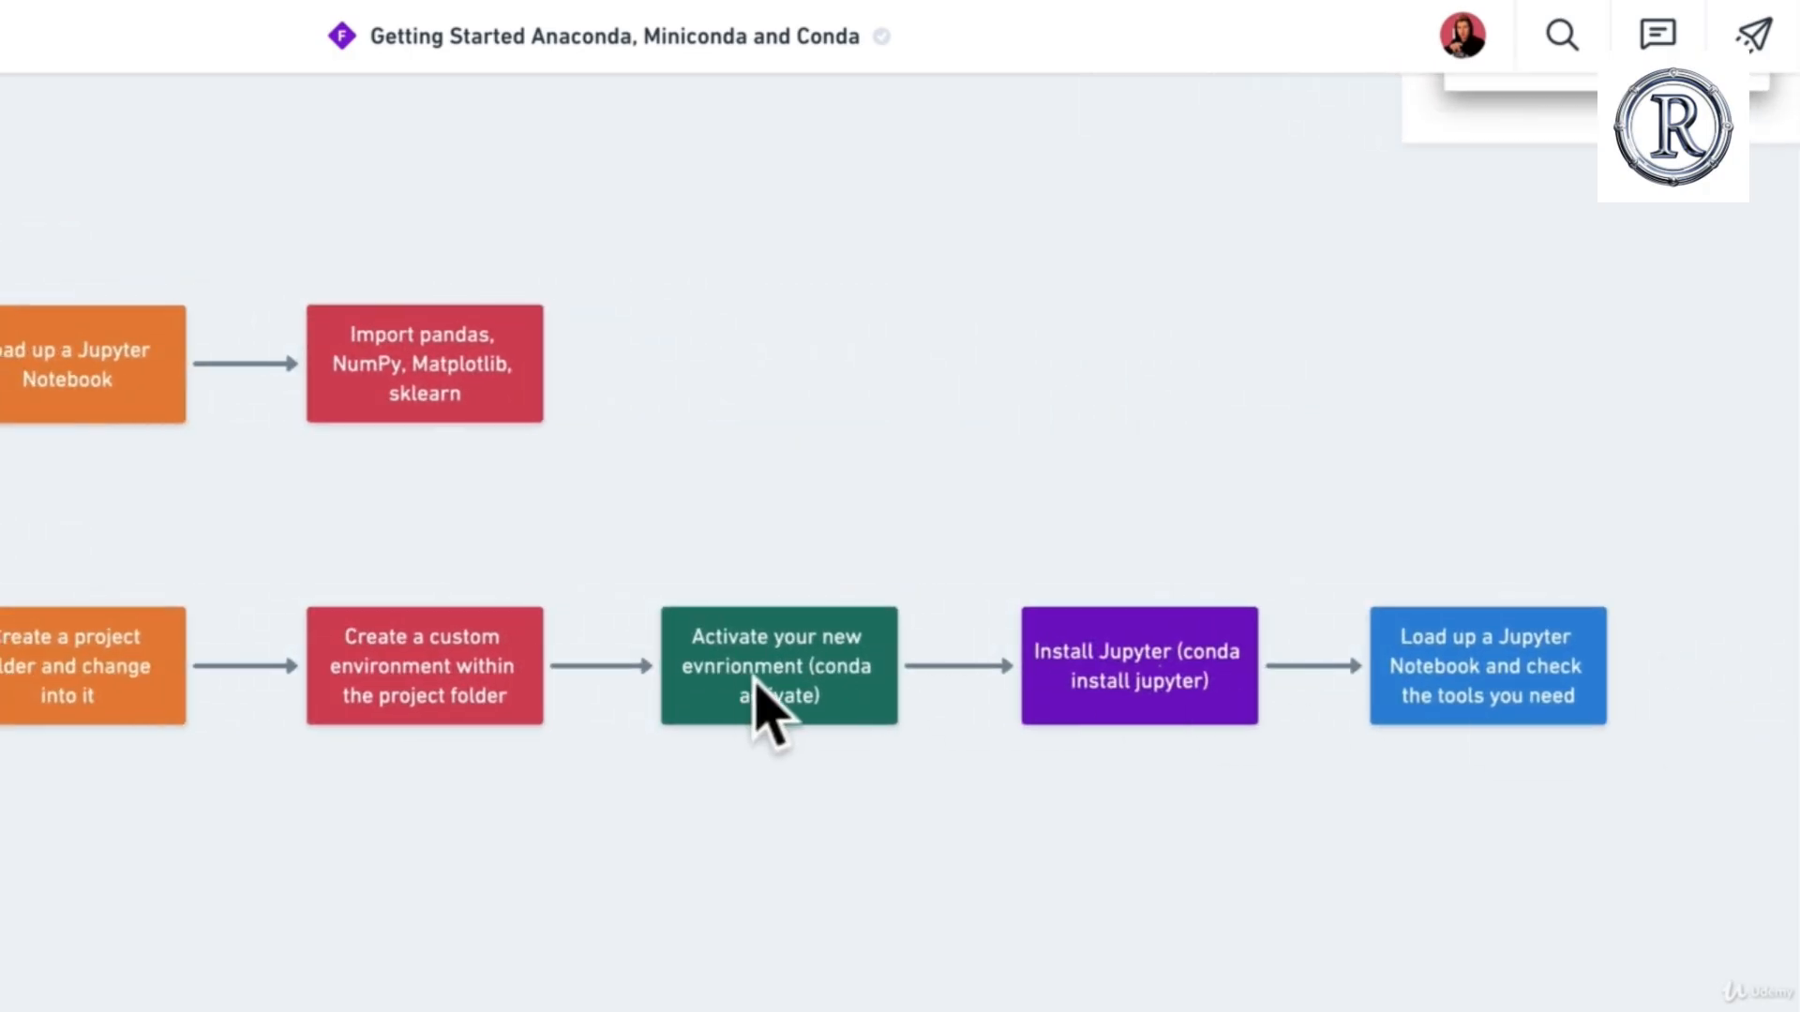
pyautogui.hscroll(-6, 757, 703)
pyautogui.hscroll(-6, 281, 691)
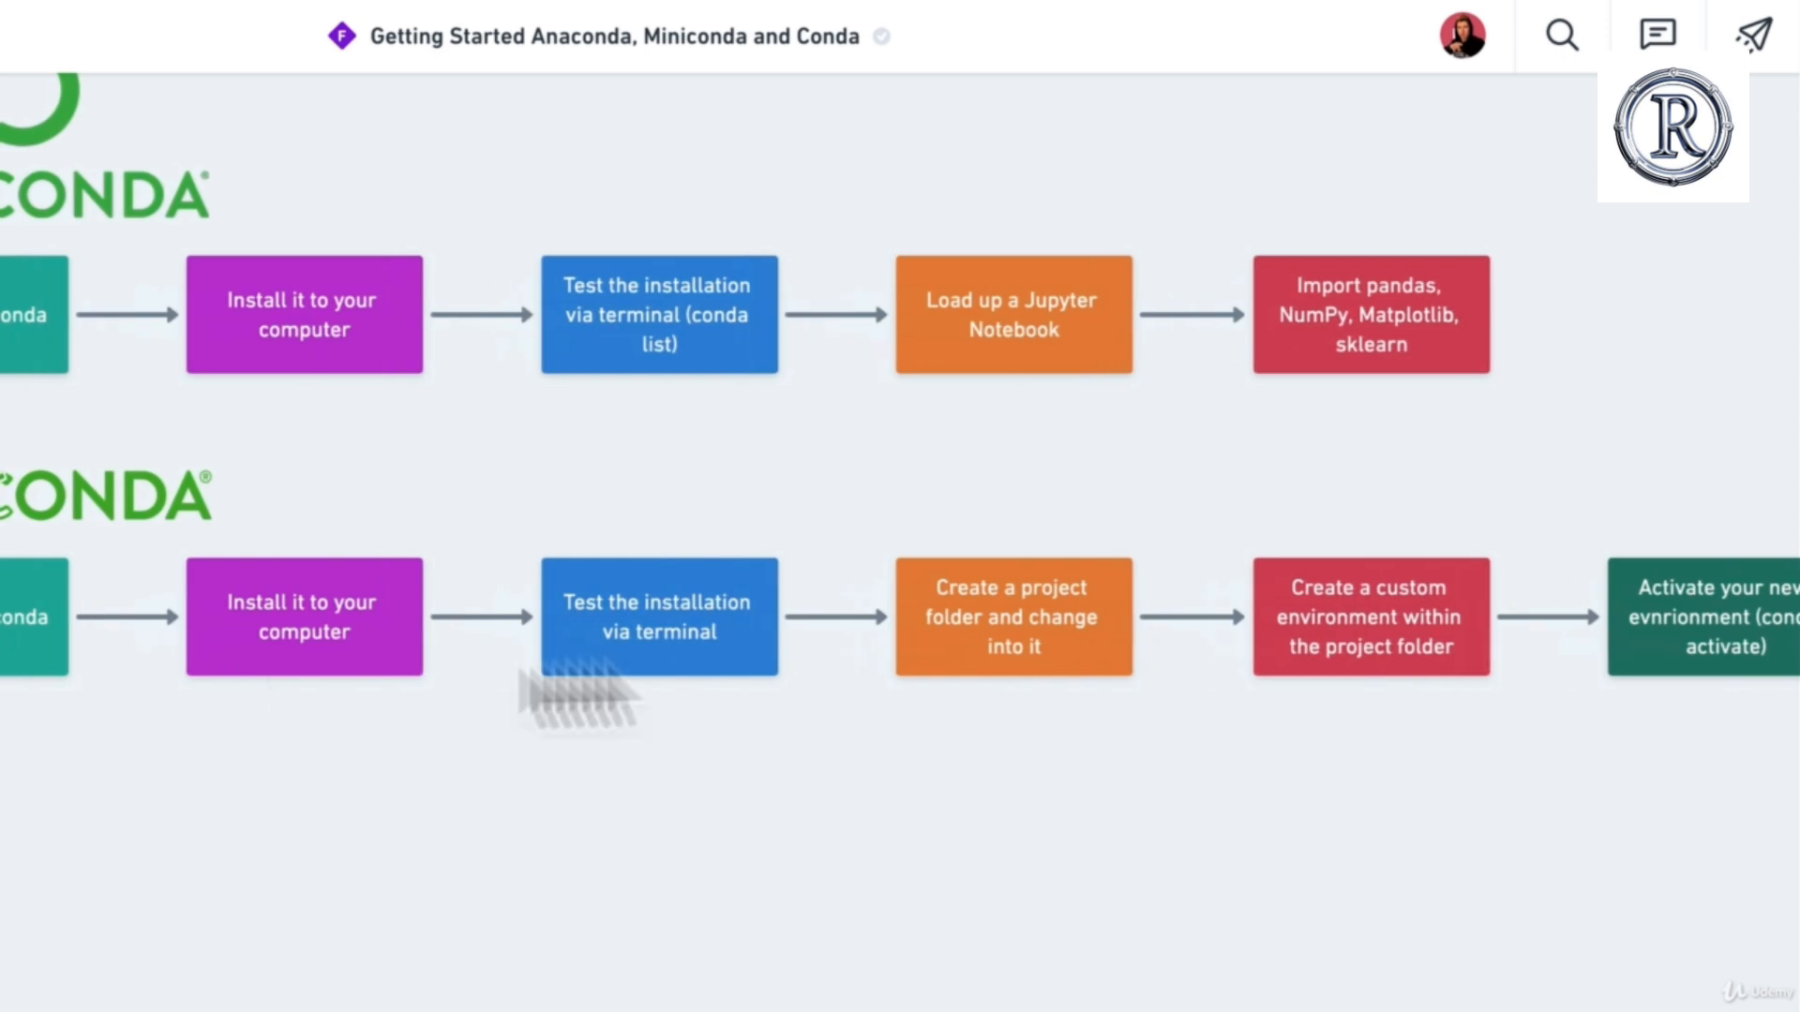
pyautogui.hscroll(4, 914, 609)
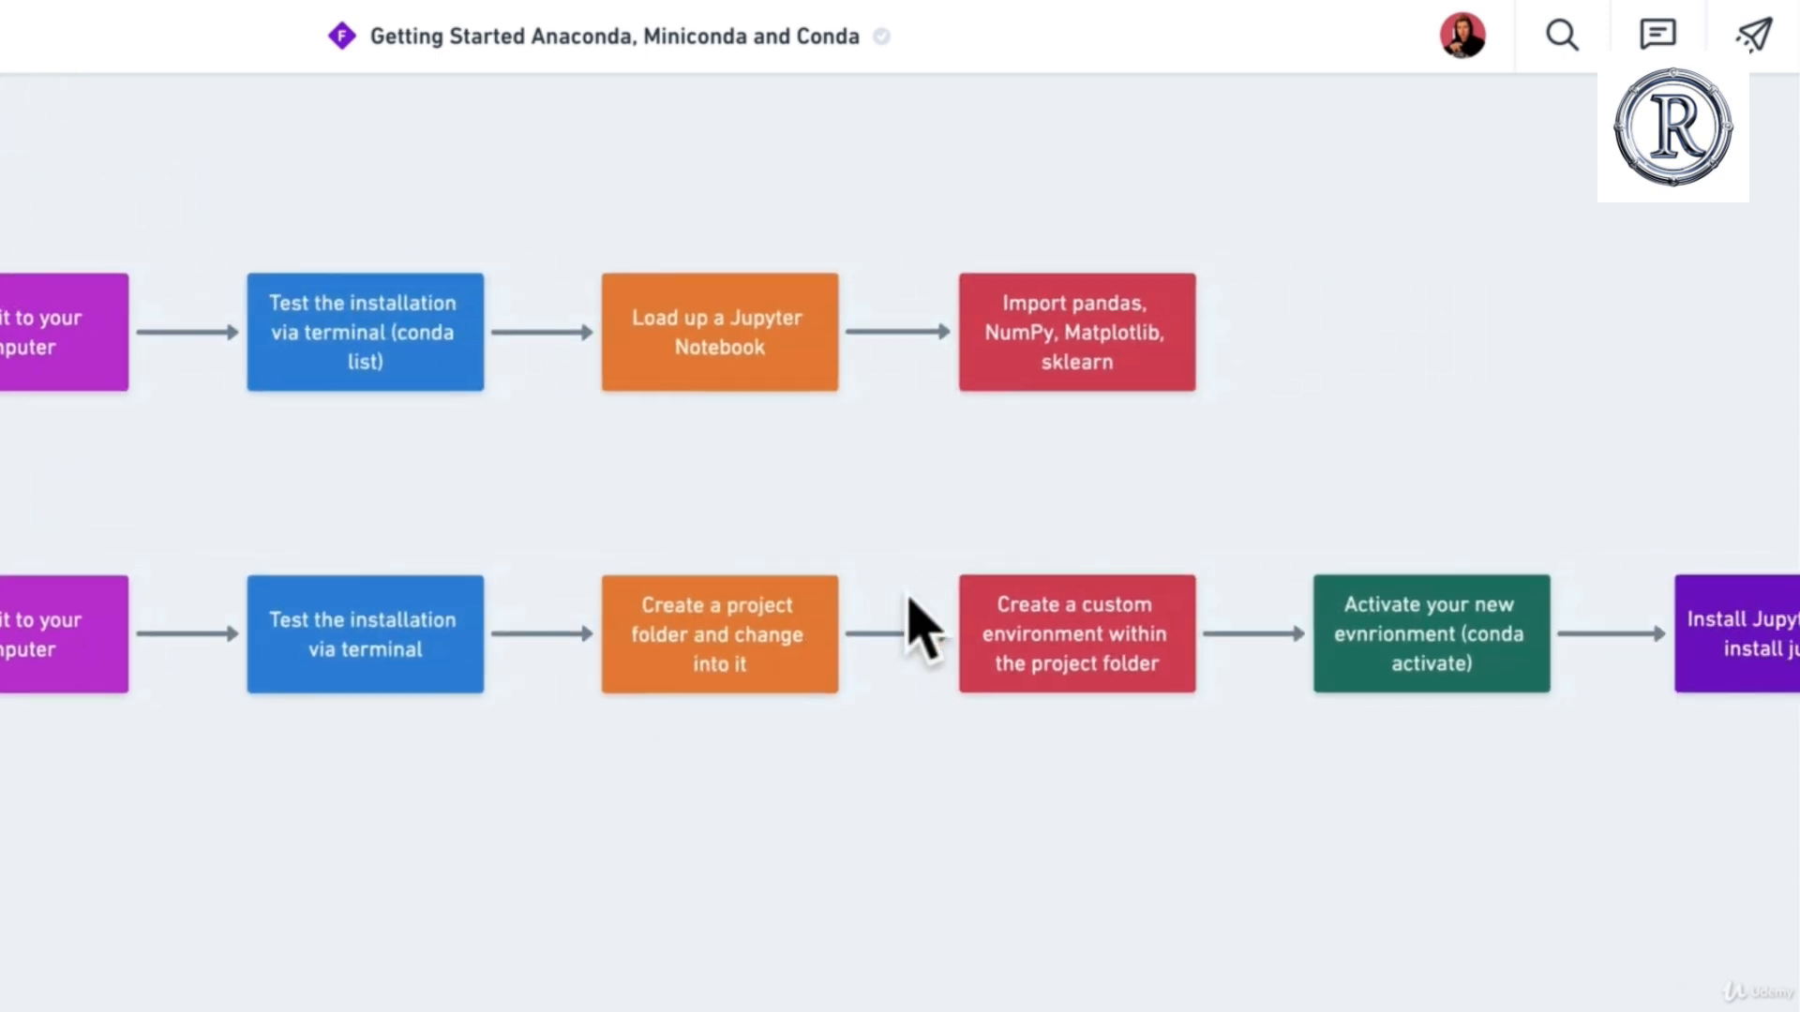
pyautogui.click(464, 661)
pyautogui.click(723, 683)
pyautogui.click(1087, 667)
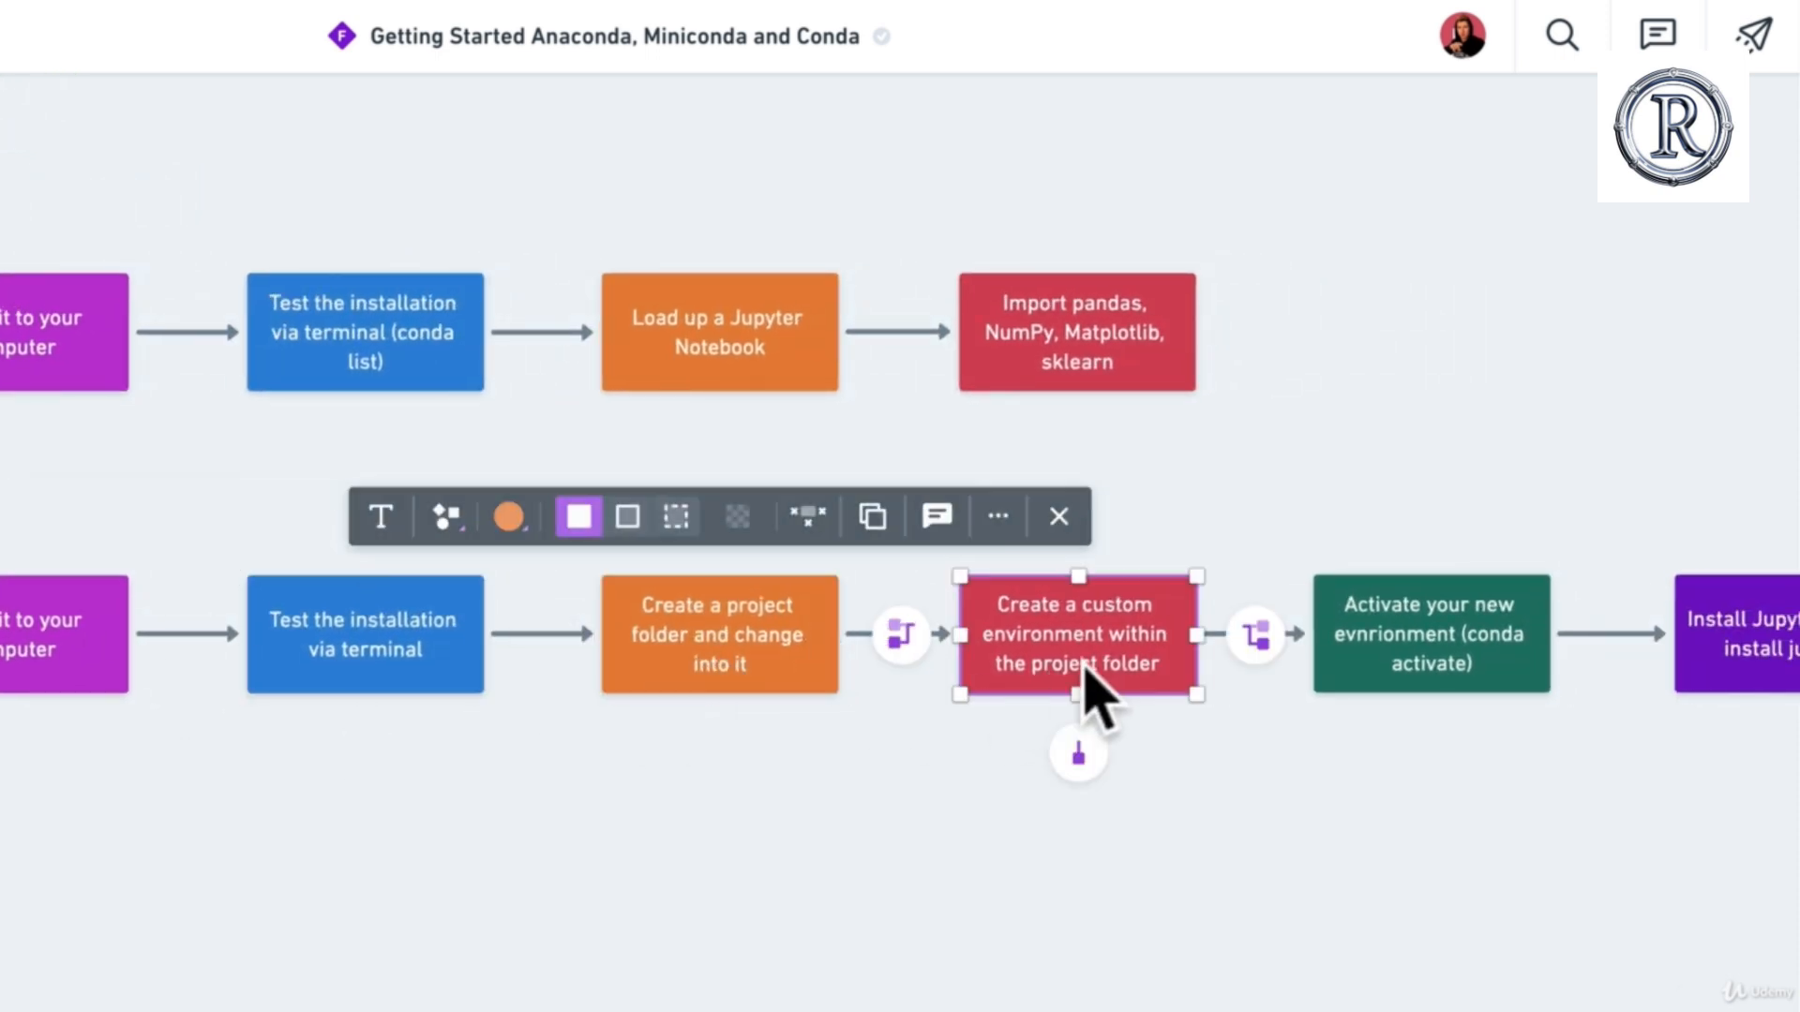
pyautogui.hscroll(3, 1093, 691)
pyautogui.hscroll(5, 1647, 691)
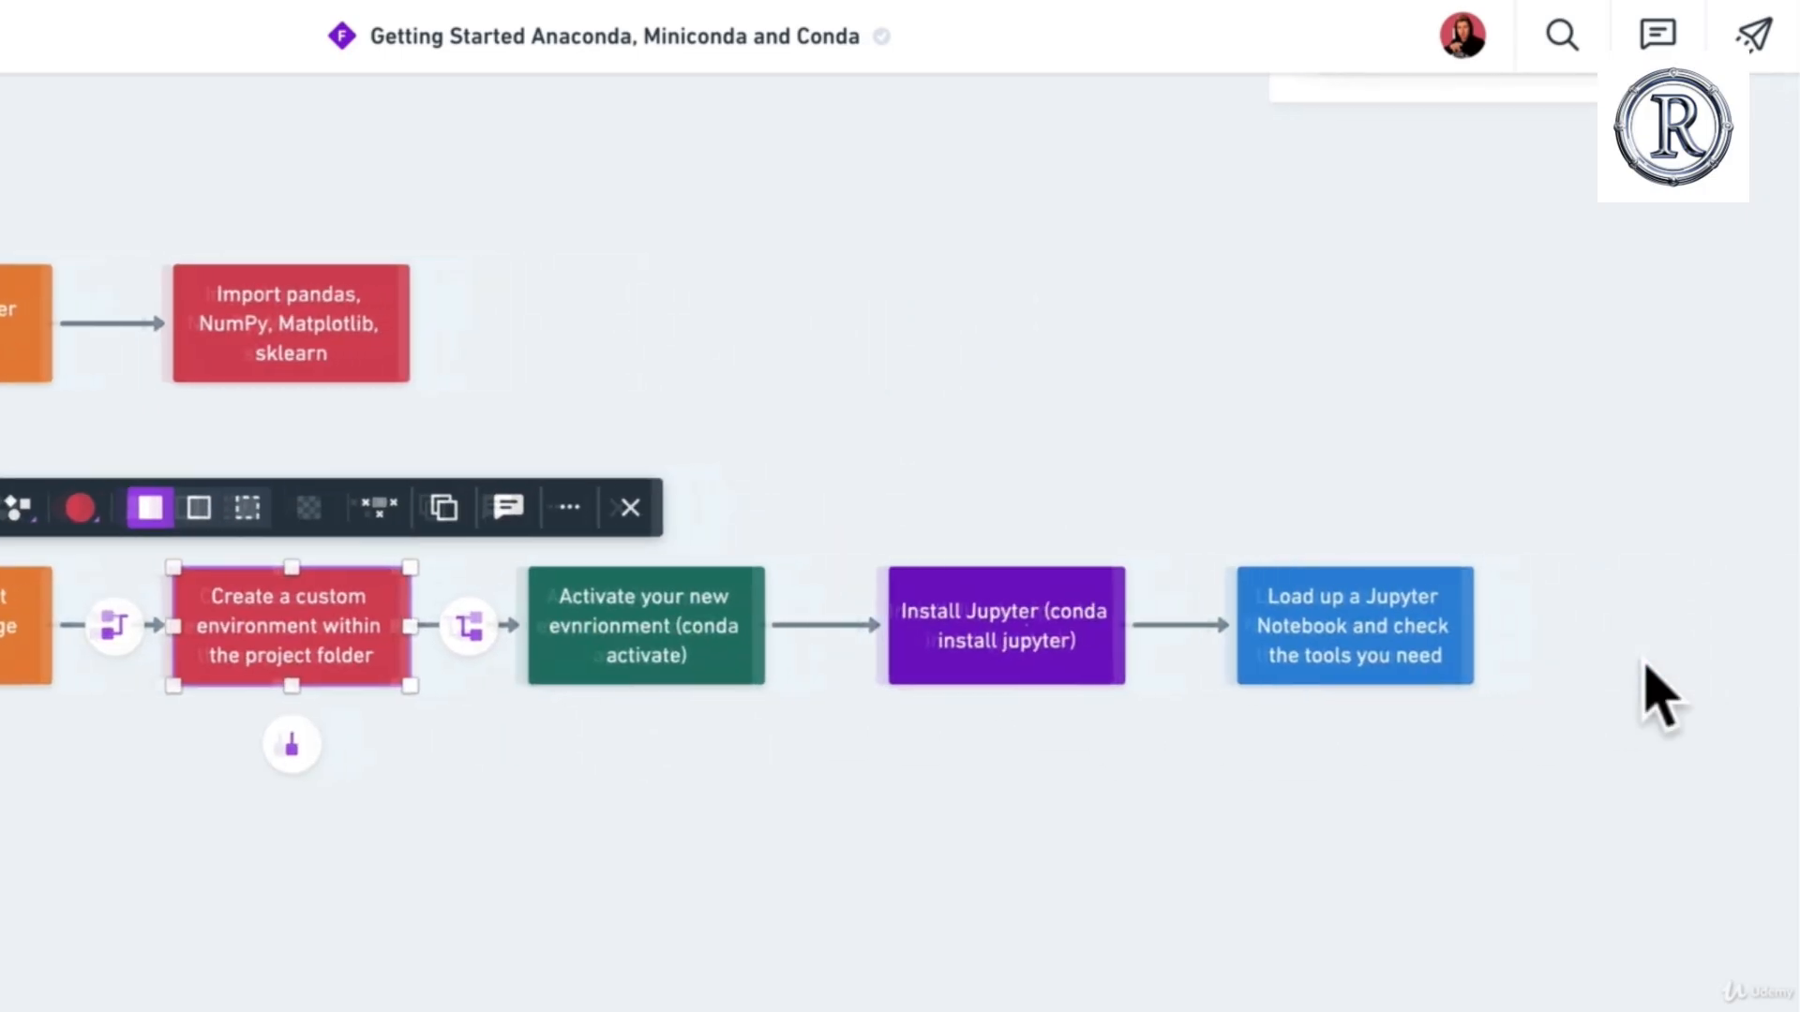
pyautogui.hscroll(2, 1438, 691)
pyautogui.click(1262, 663)
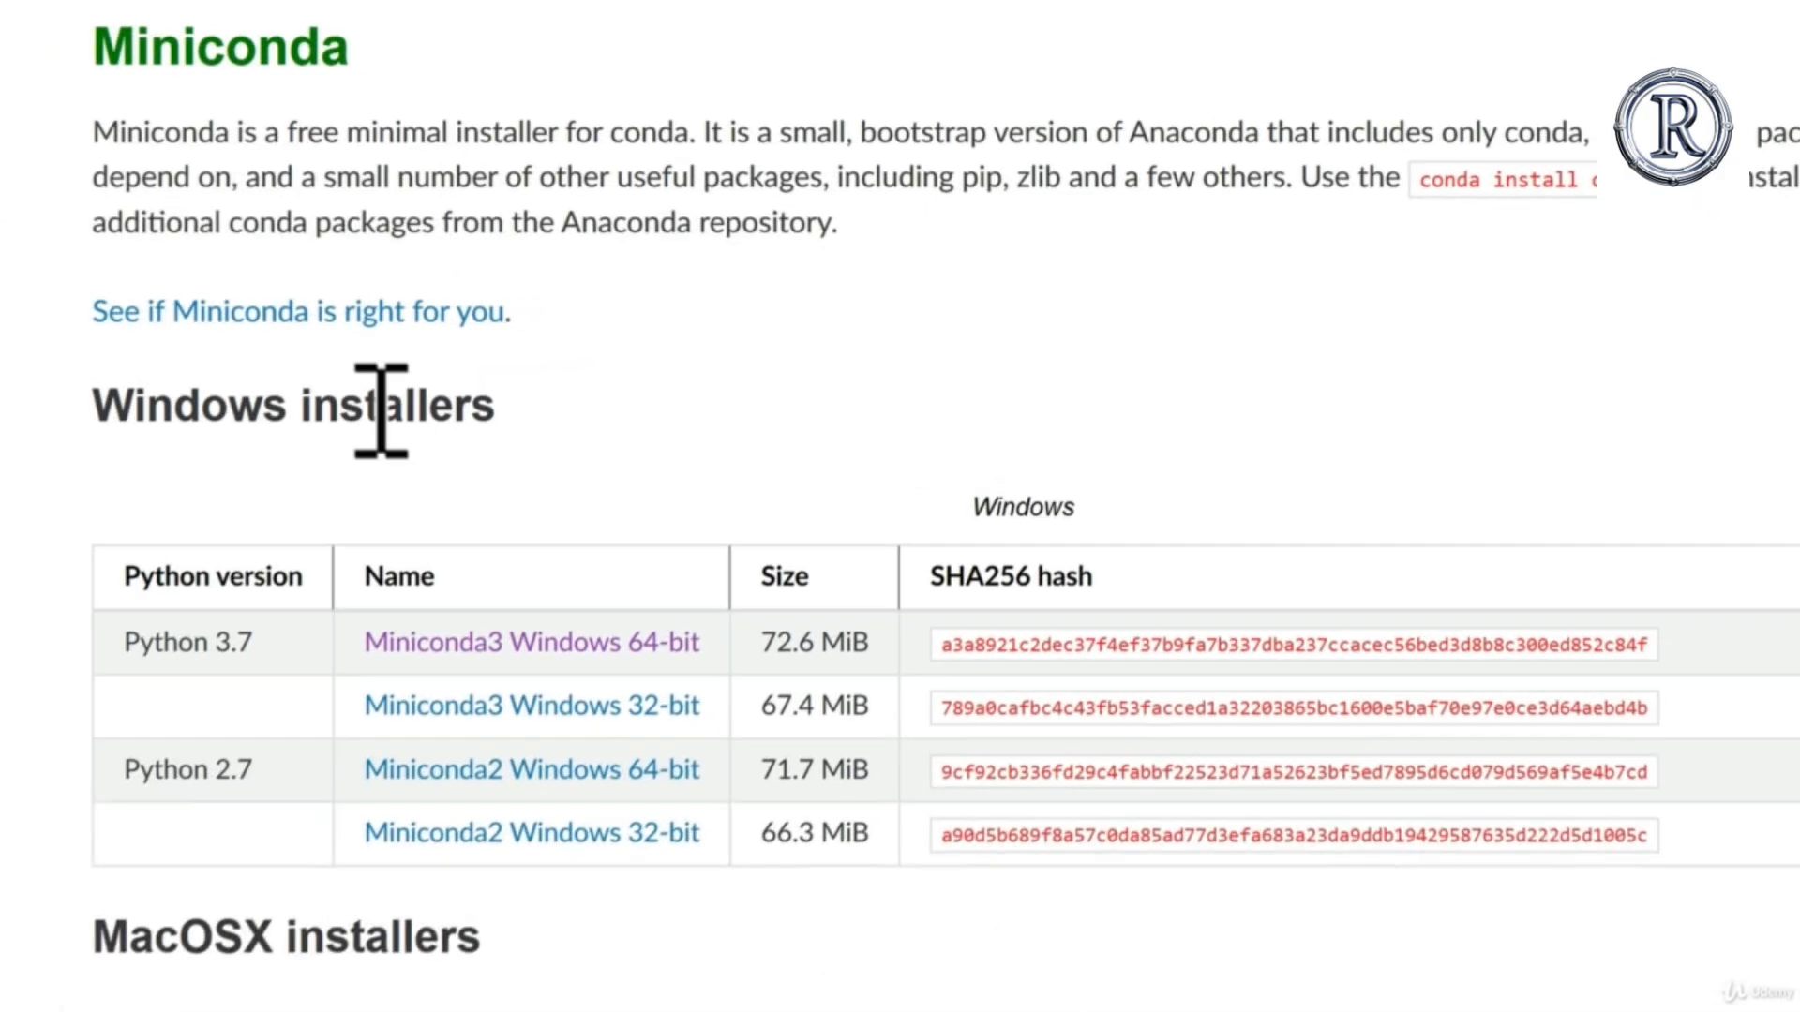
# Step: Return to the Miniconda docs page in Edge, highlight the Windows installers heading and clear the highlight
pyautogui.moveTo(83, 408); pyautogui.dragTo(522, 475)
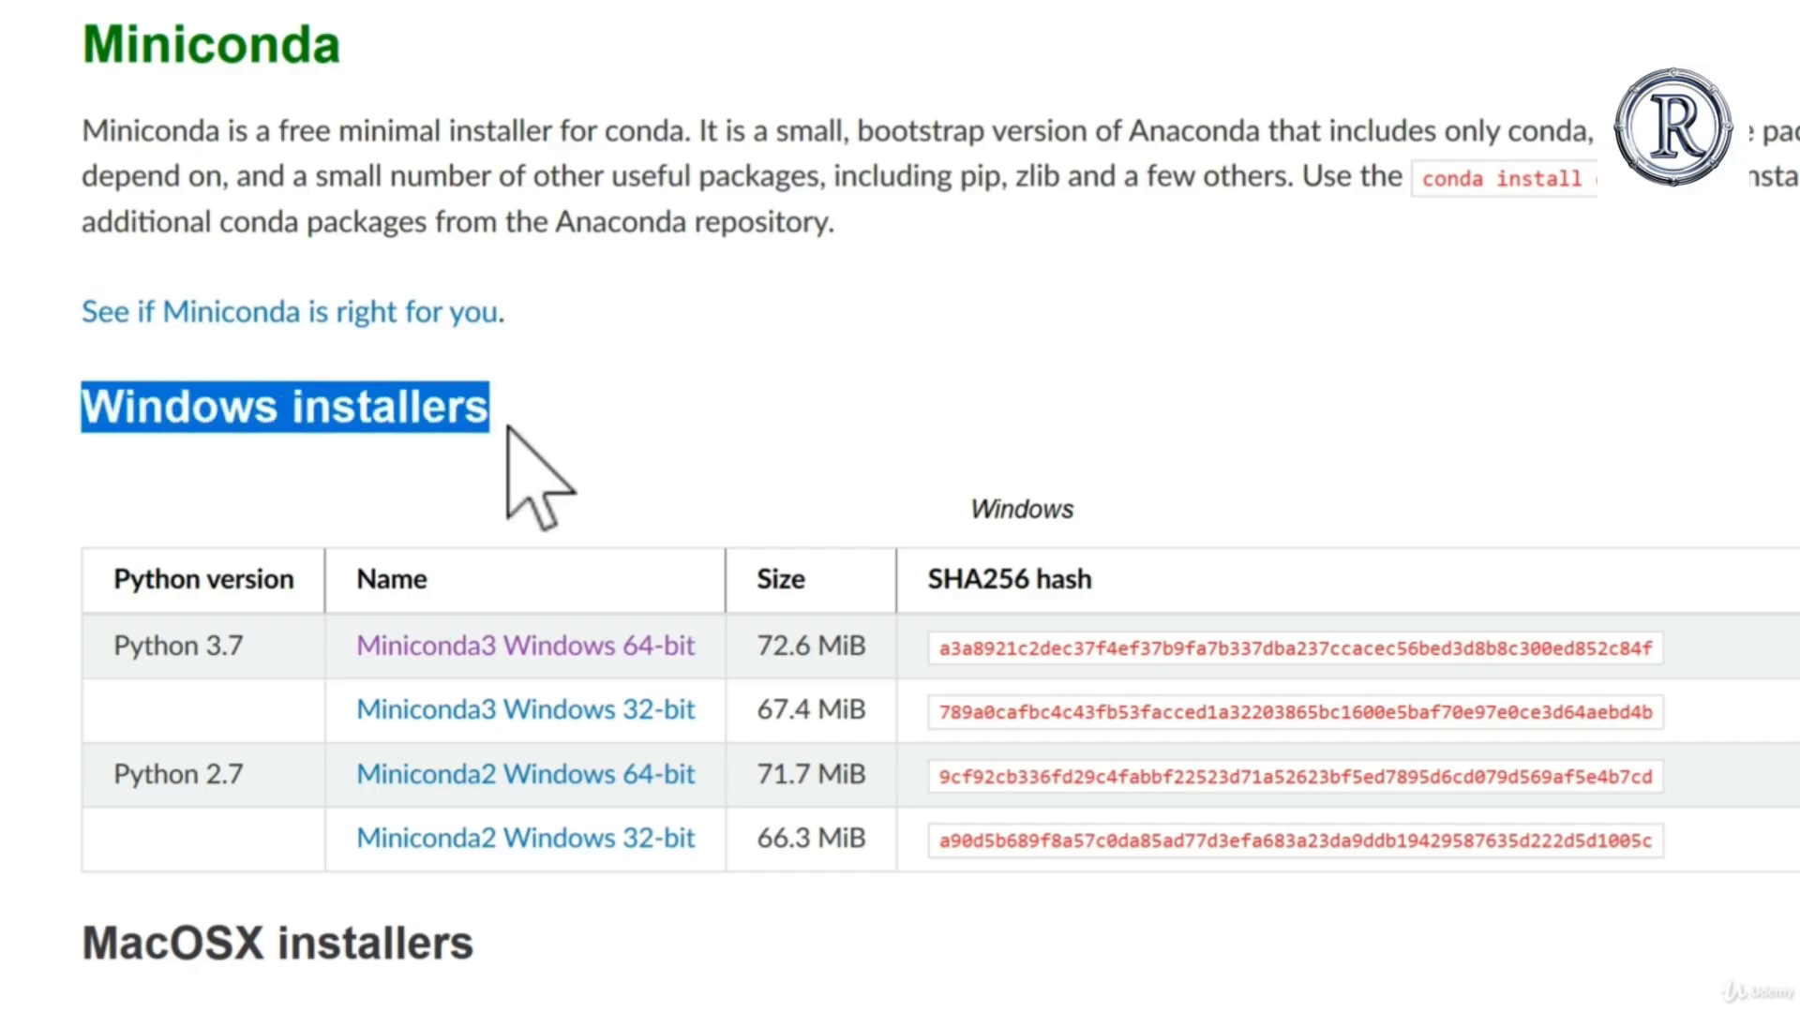
pyautogui.click(502, 514)
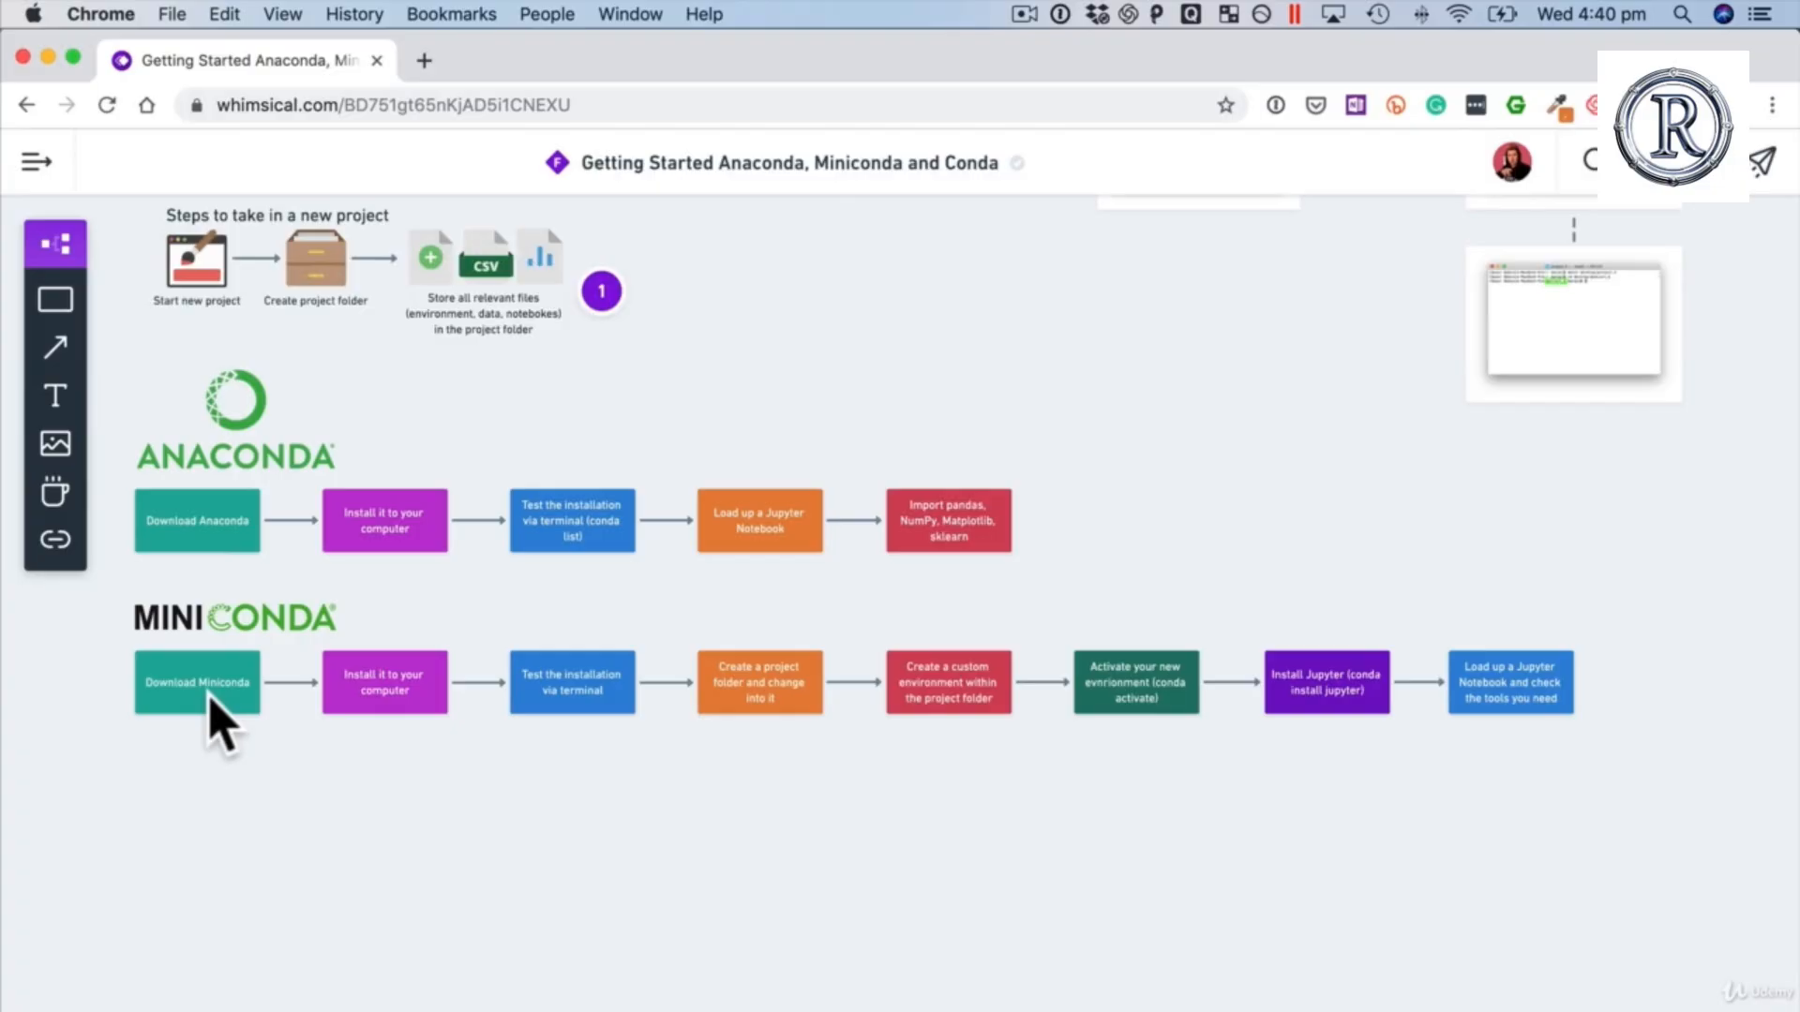
# Step: Switch to the Whimsical diagram and review the Miniconda row, selecting the boxes from testing the installation to loading a Jupyter Notebook
pyautogui.click(208, 695)
pyautogui.click(376, 682)
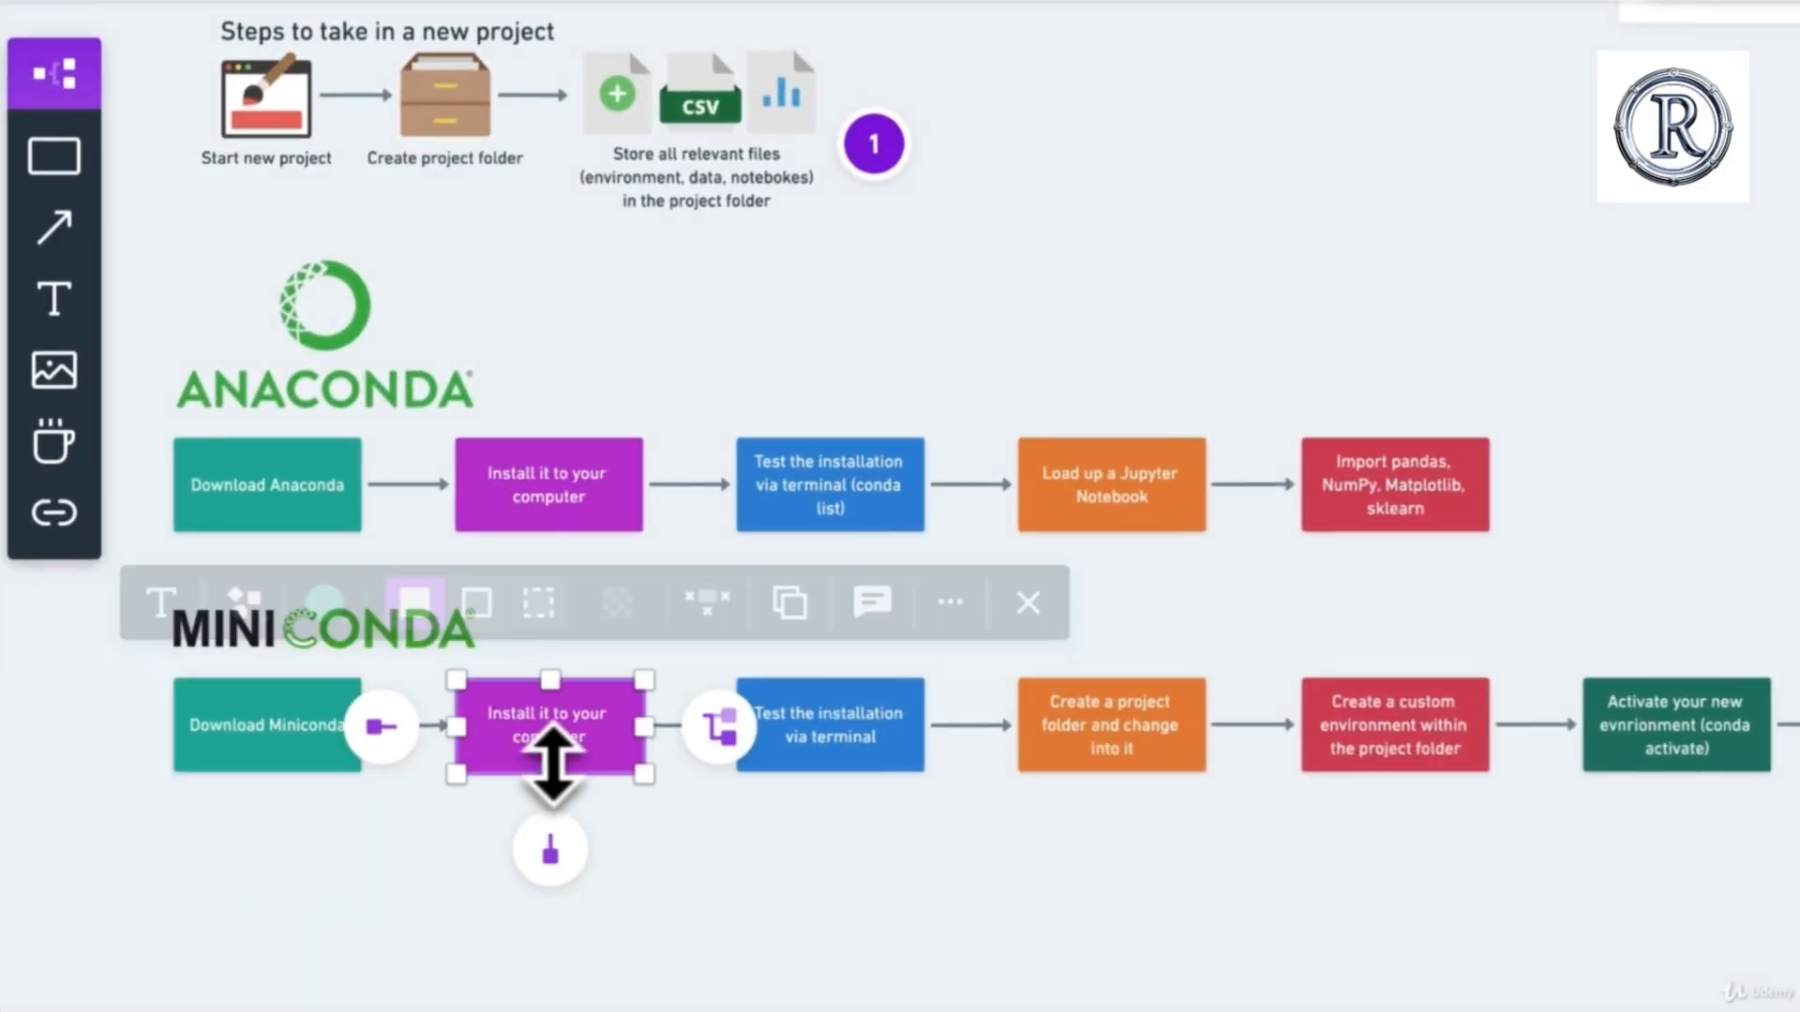
pyautogui.click(815, 850)
pyautogui.moveTo(757, 579); pyautogui.dragTo(1695, 924)
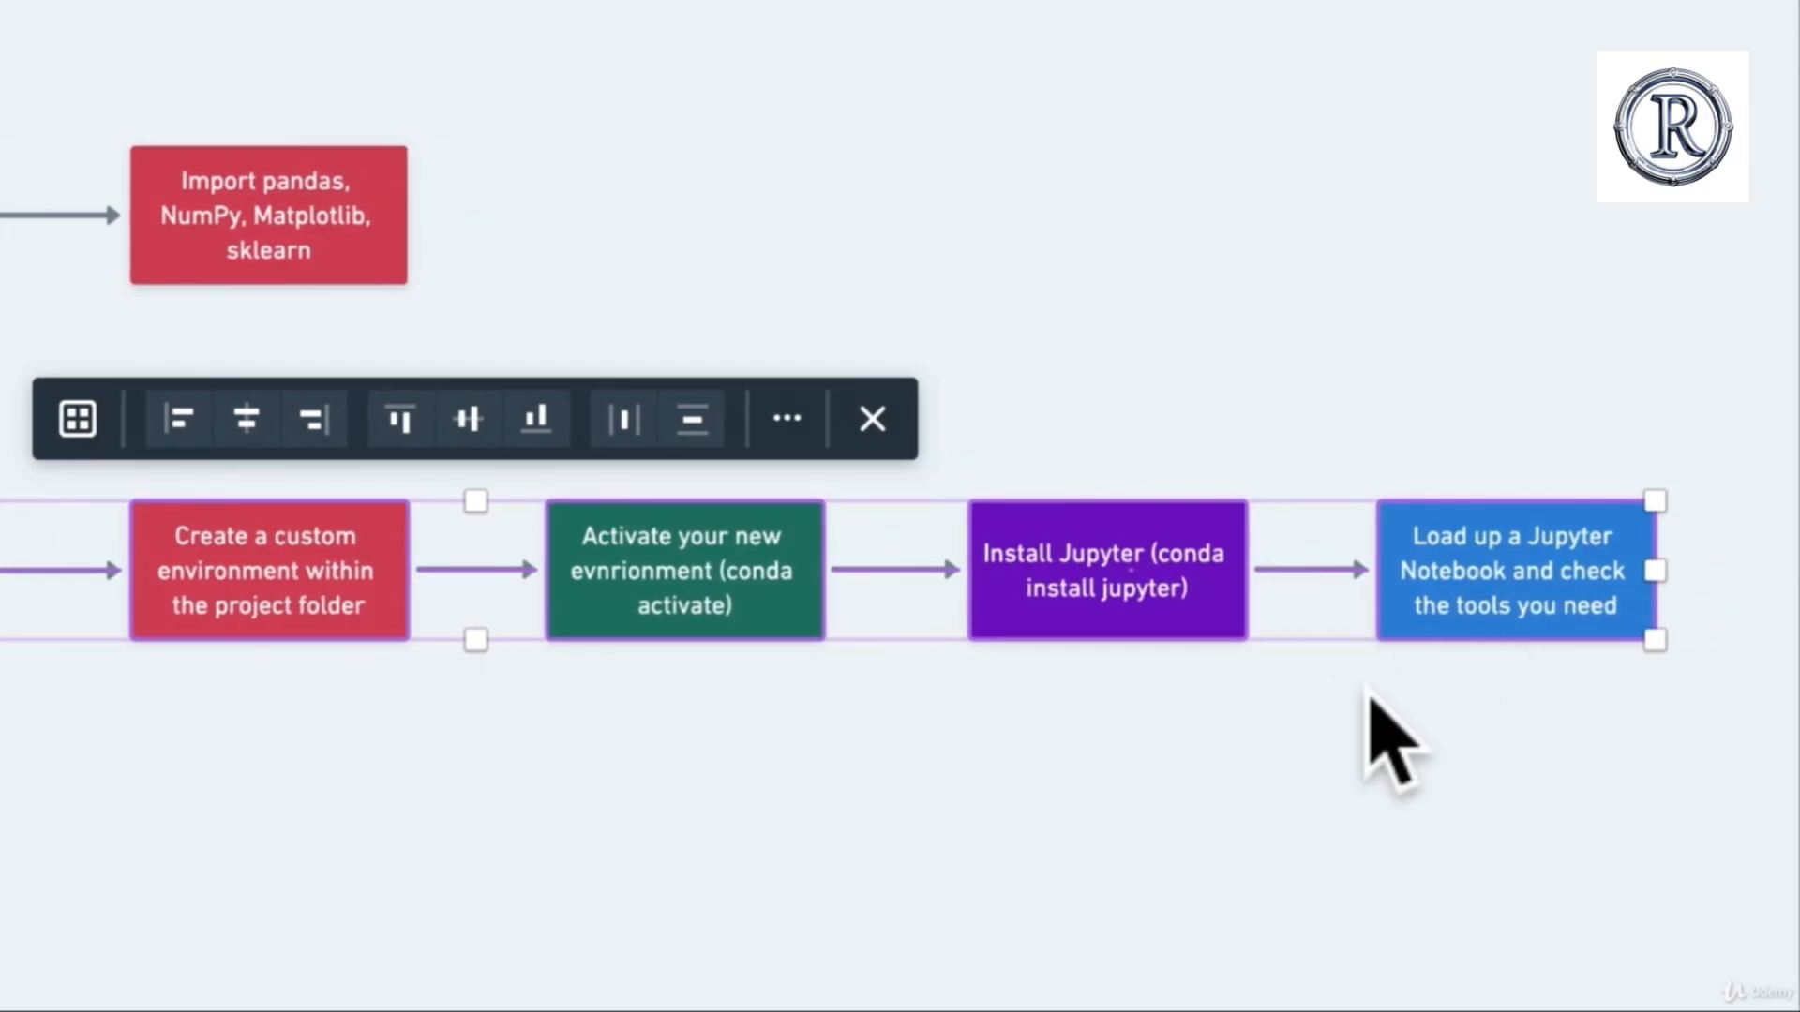
pyautogui.click(1353, 733)
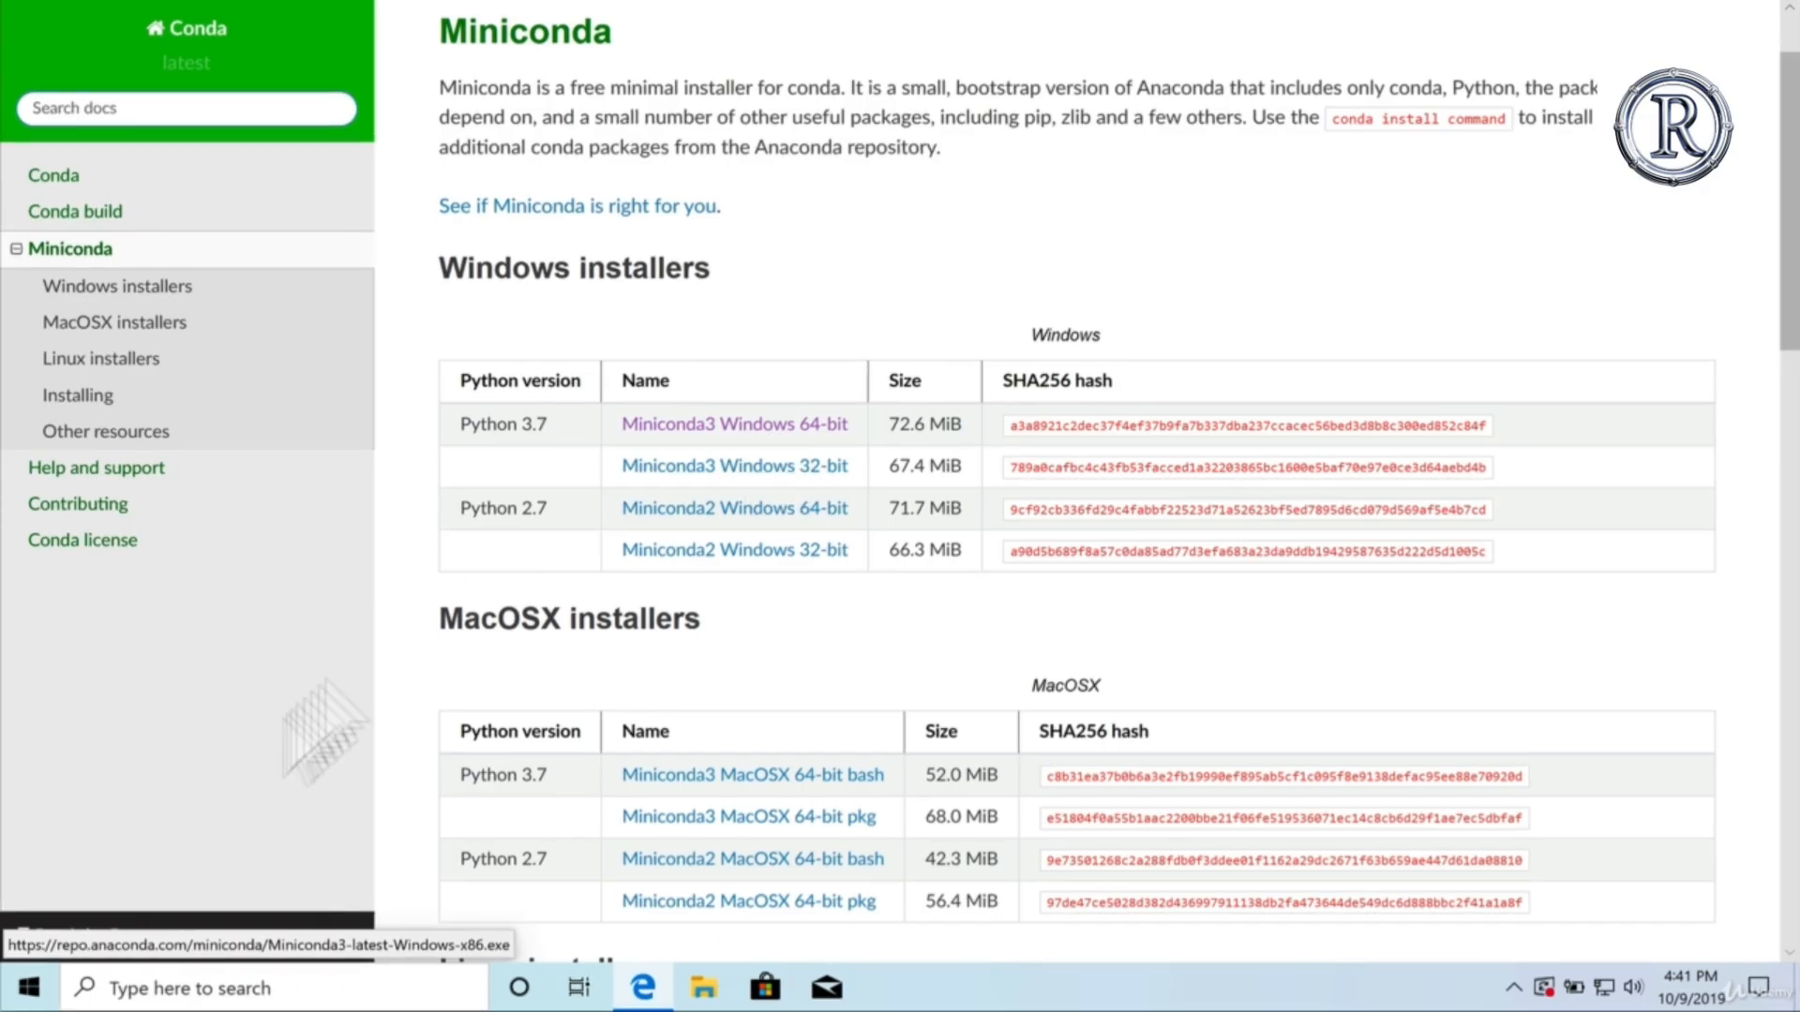
# Step: Open the Anaconda Prompt (Miniconda3) and list the contents of the user's home directory with dir
pyautogui.click(181, 985)
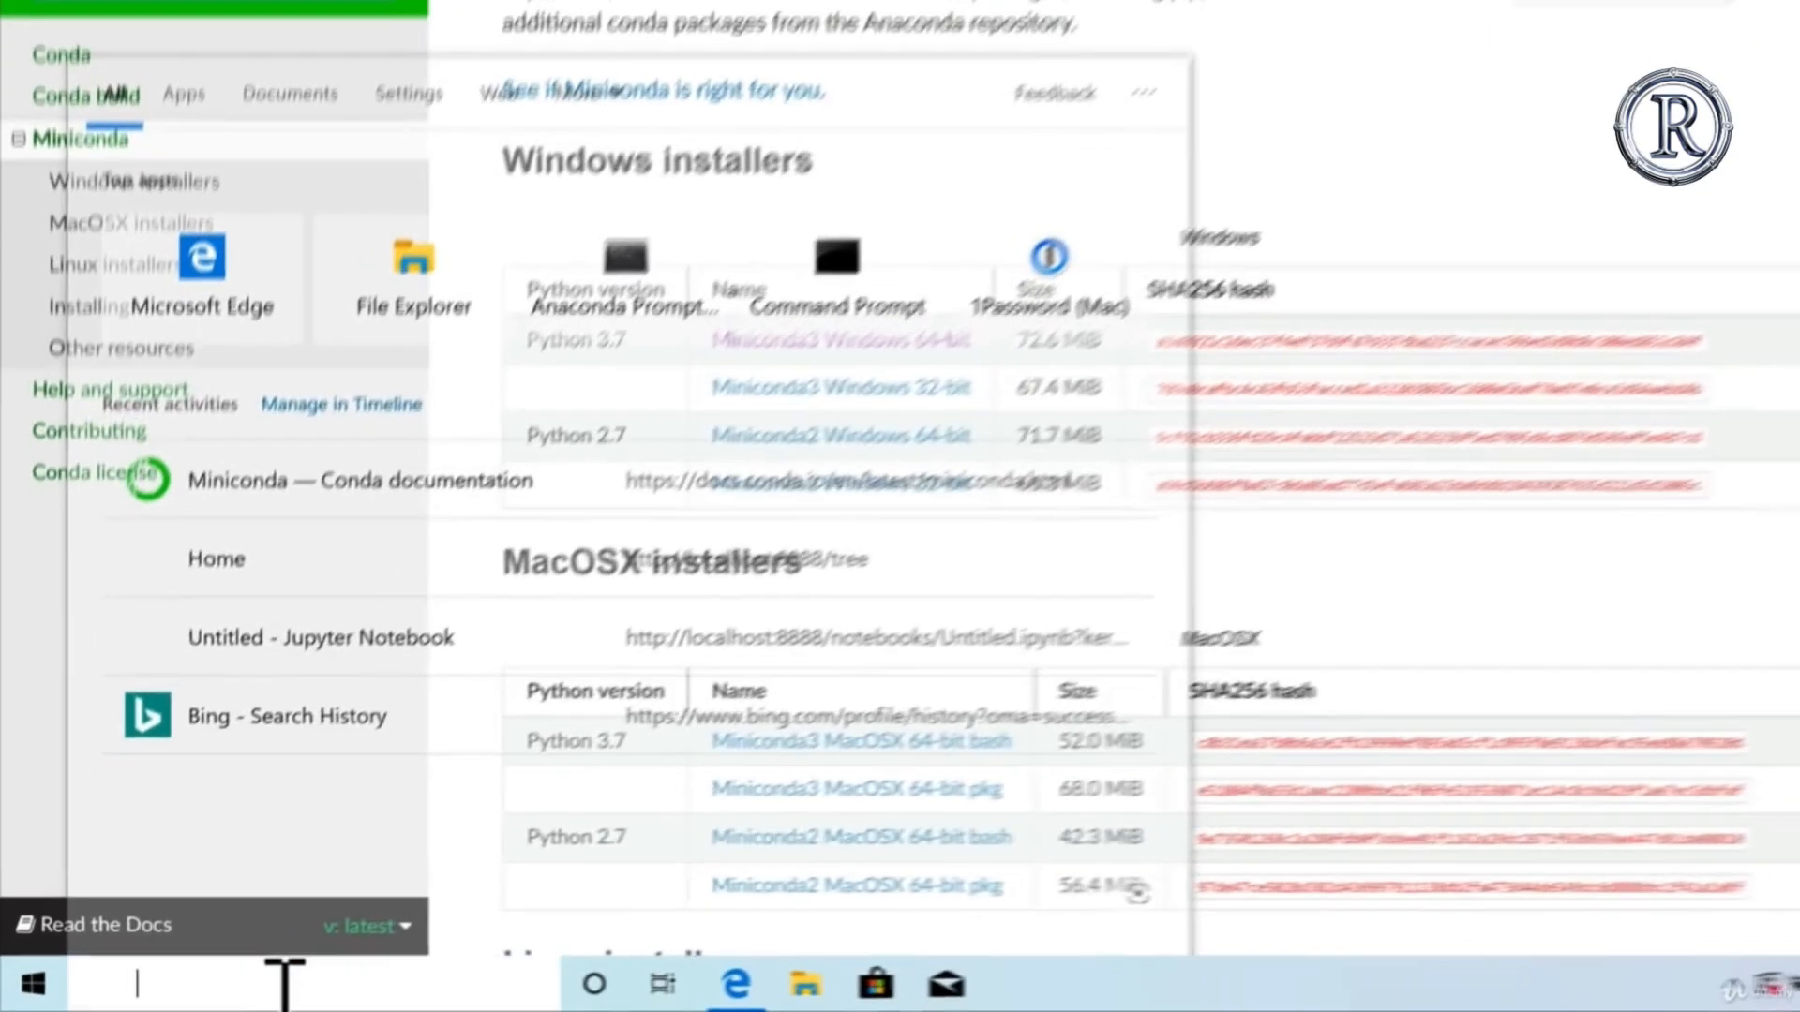
pyautogui.write('anaconda')
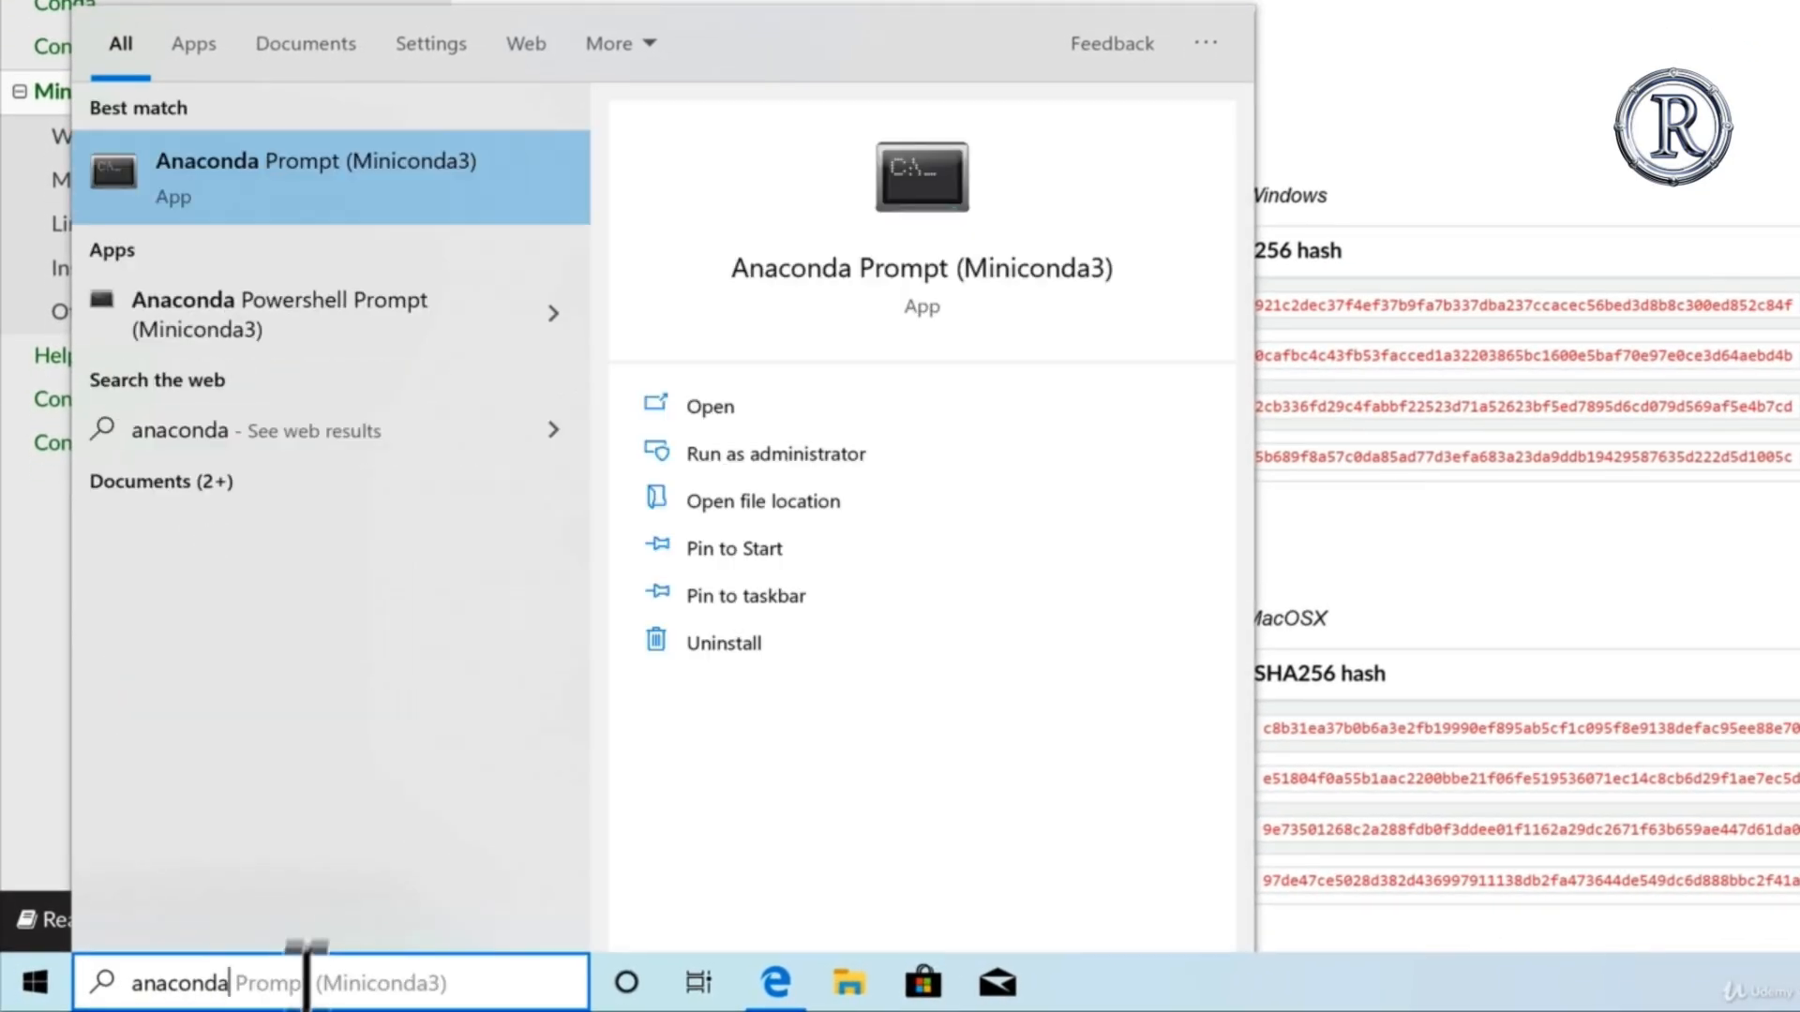
pyautogui.click(436, 188)
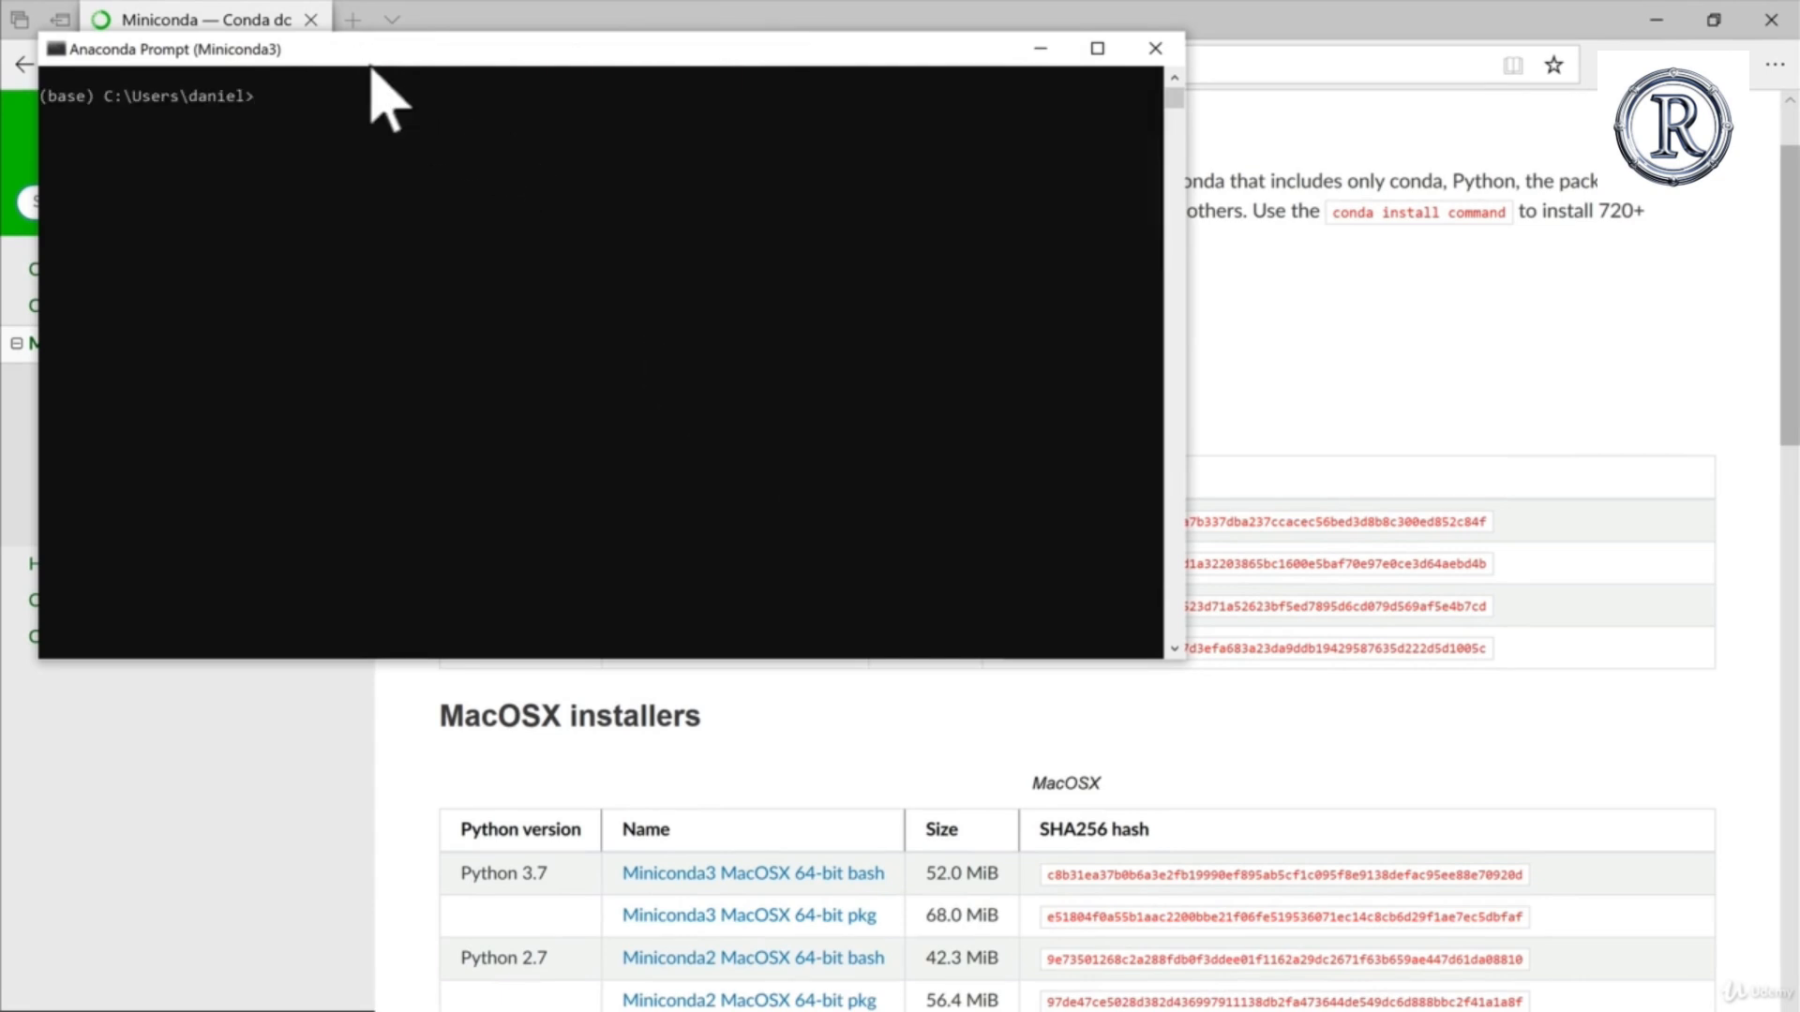
pyautogui.moveTo(370, 67); pyautogui.dragTo(434, 117)
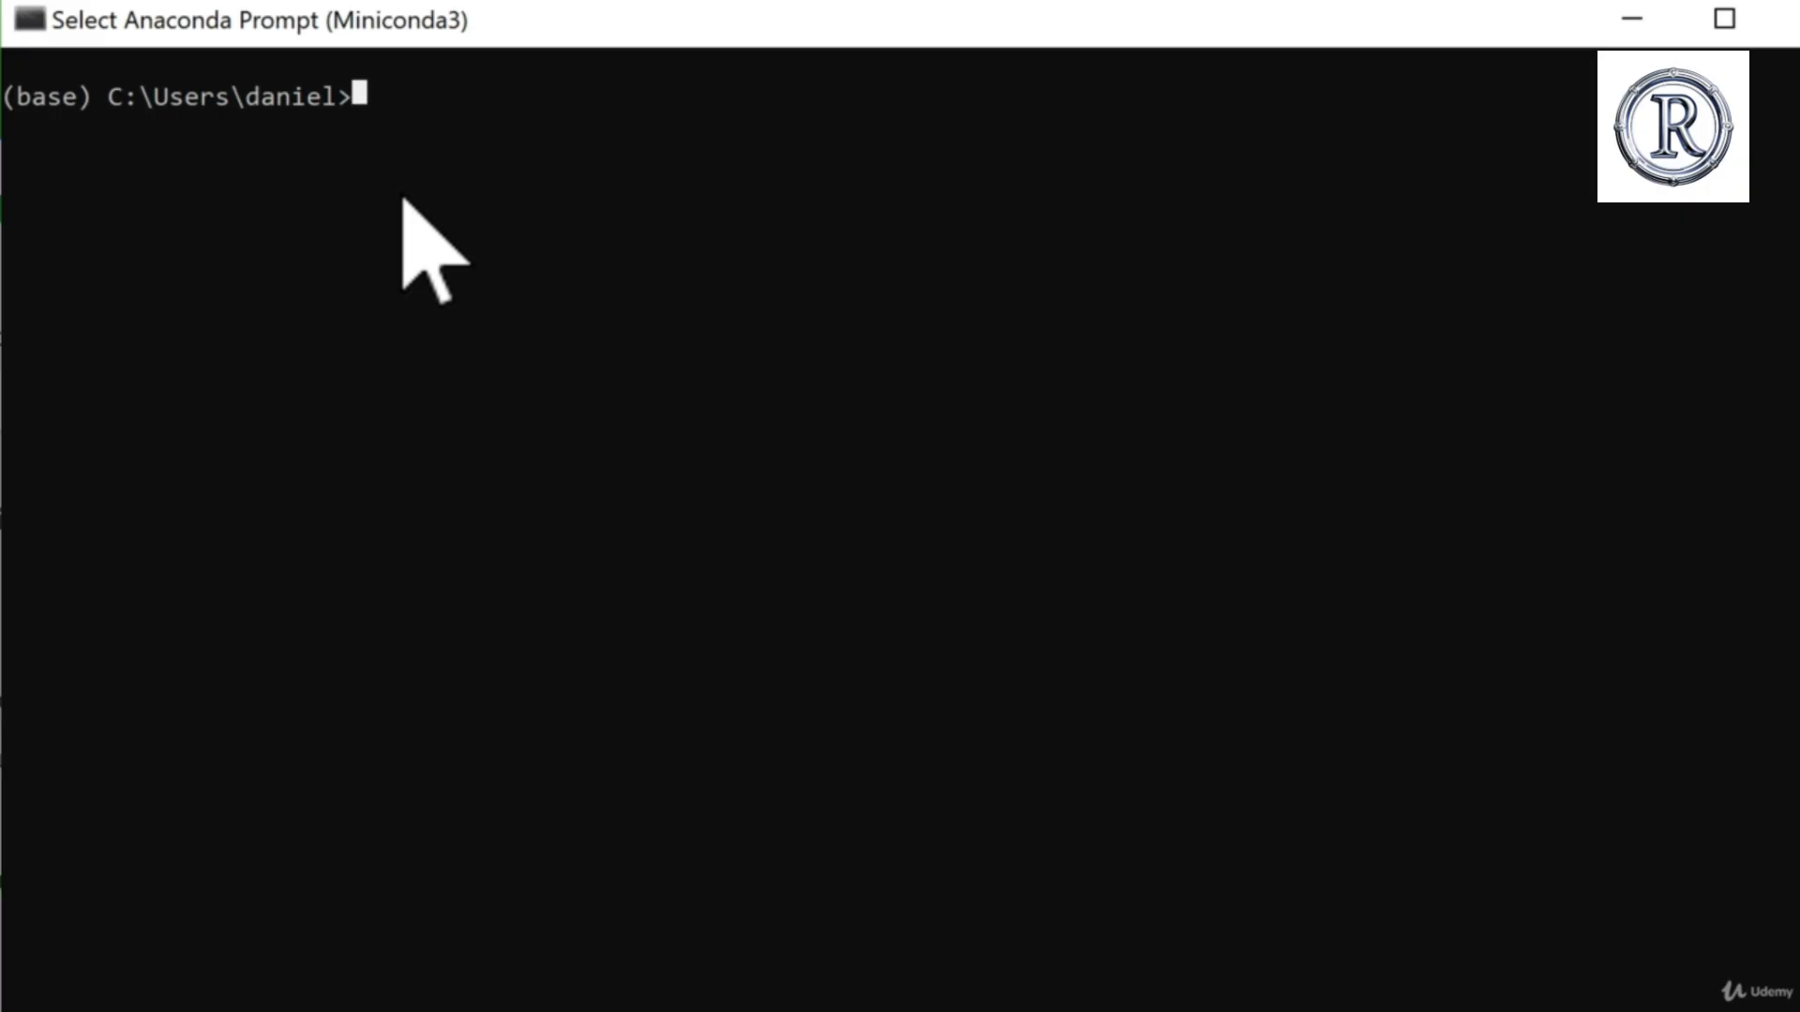
pyautogui.write('dir')
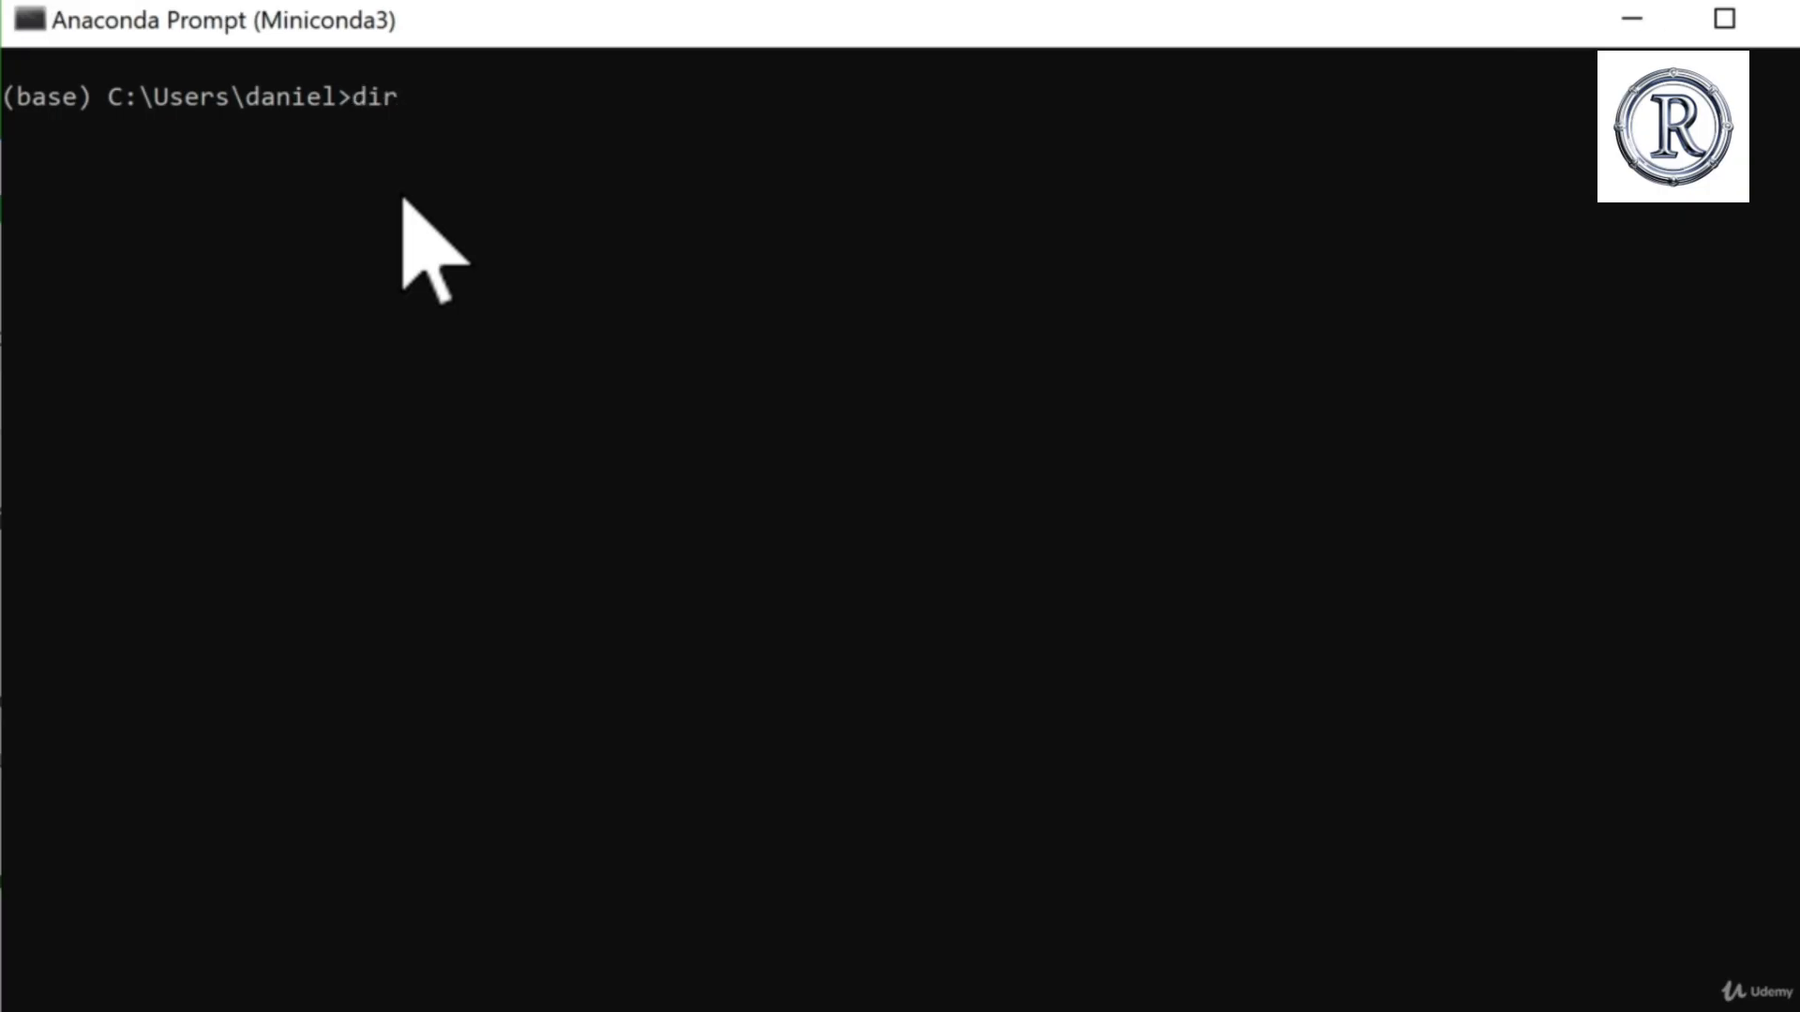
pyautogui.press('Return')
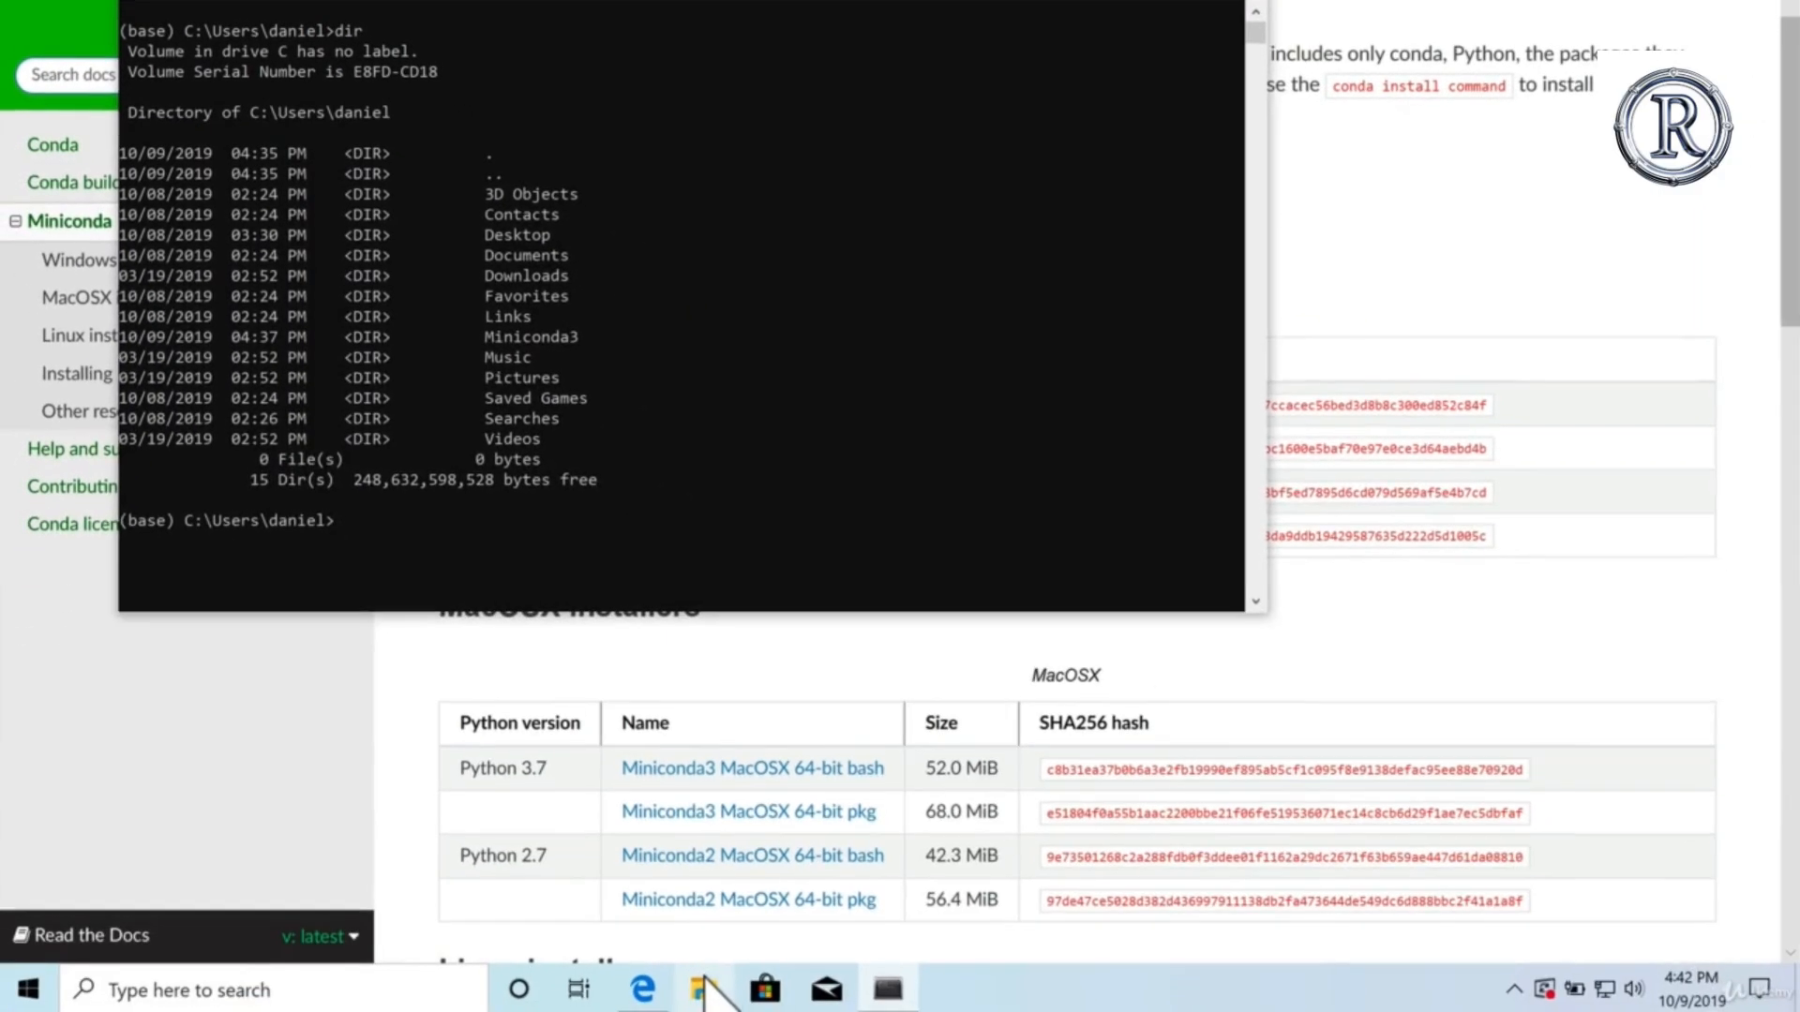
# Step: Open File Explorer beside the prompt, browse to the user's home folder under C:\Users and compare its folders with the directory listing
pyautogui.click(709, 984)
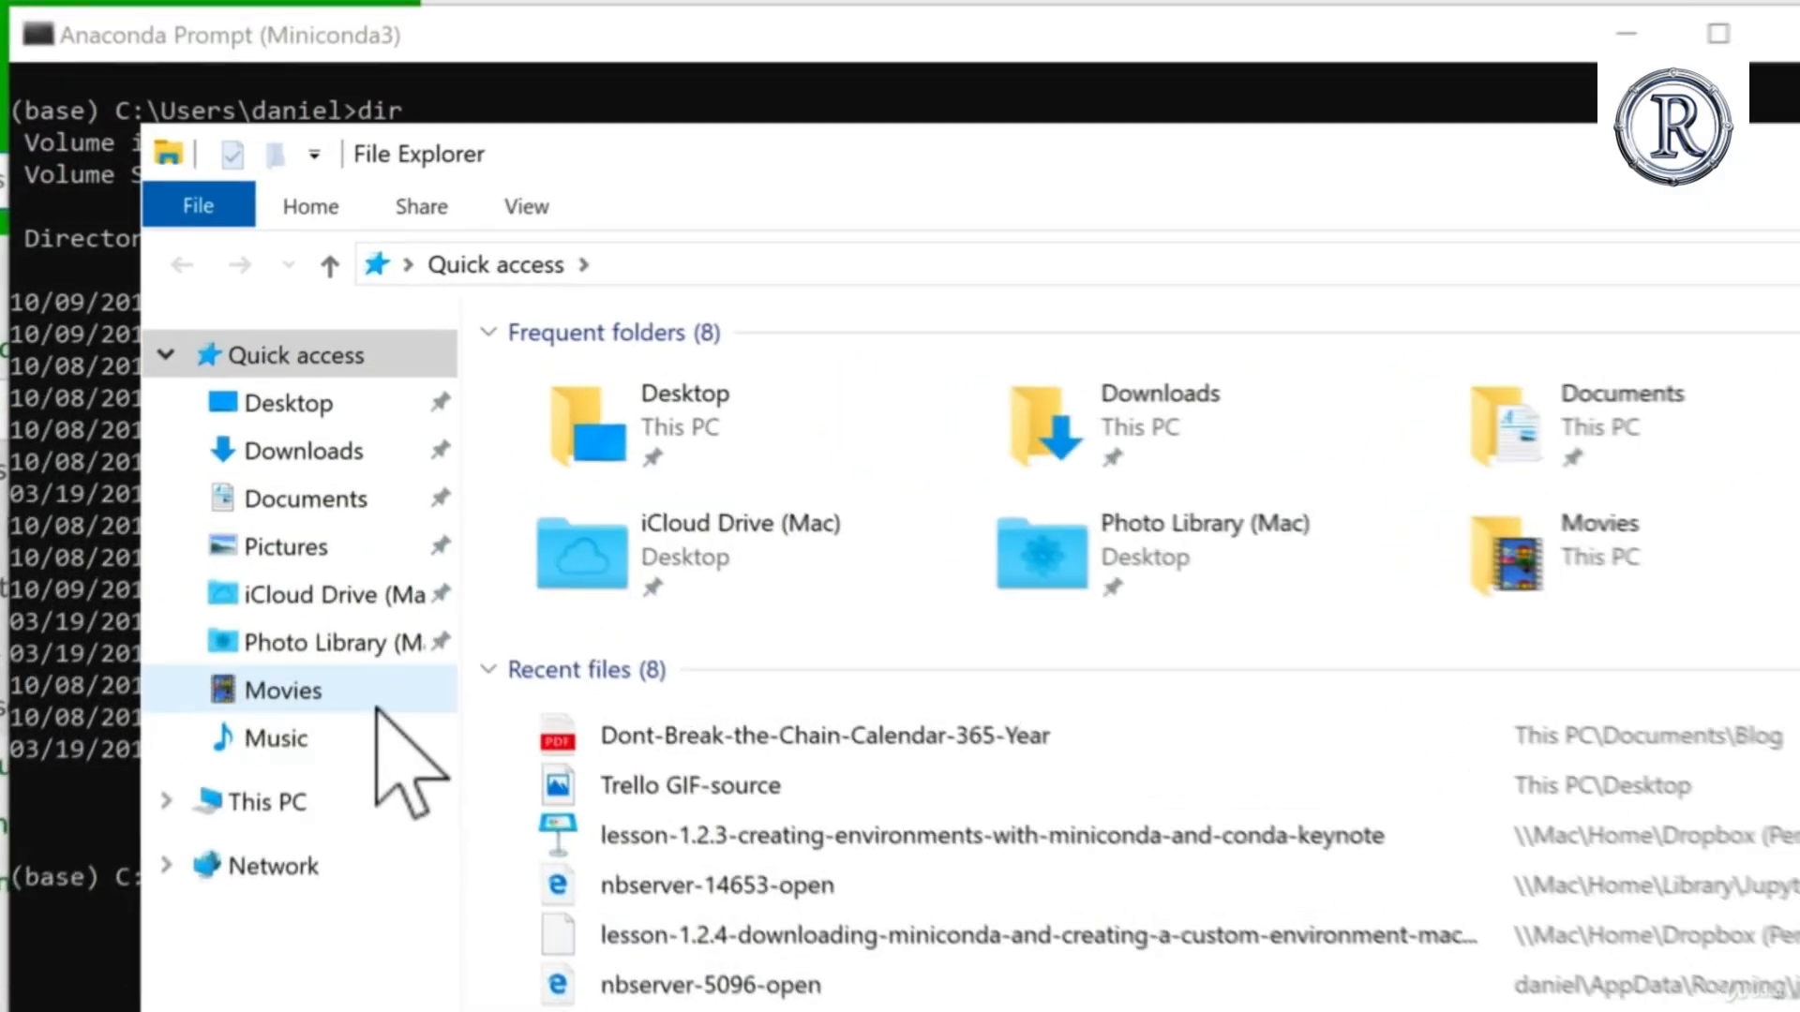
pyautogui.click(167, 802)
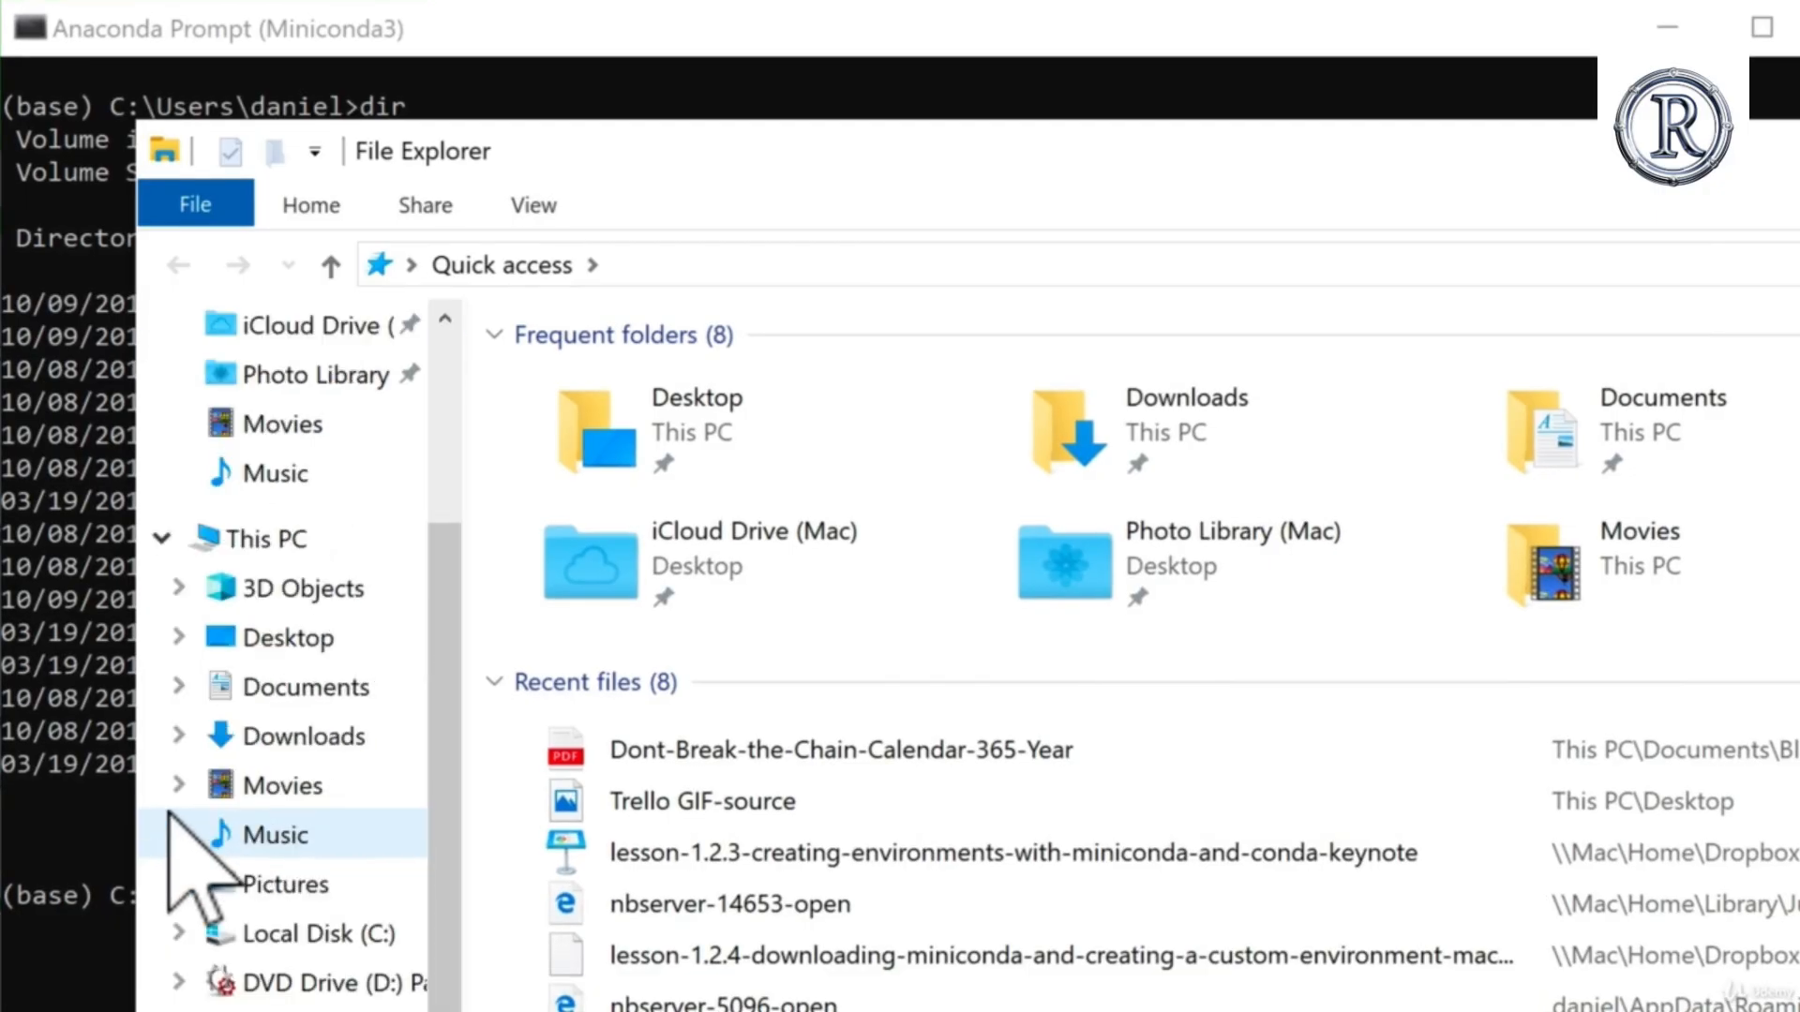
pyautogui.moveTo(513, 167); pyautogui.dragTo(1230, 39)
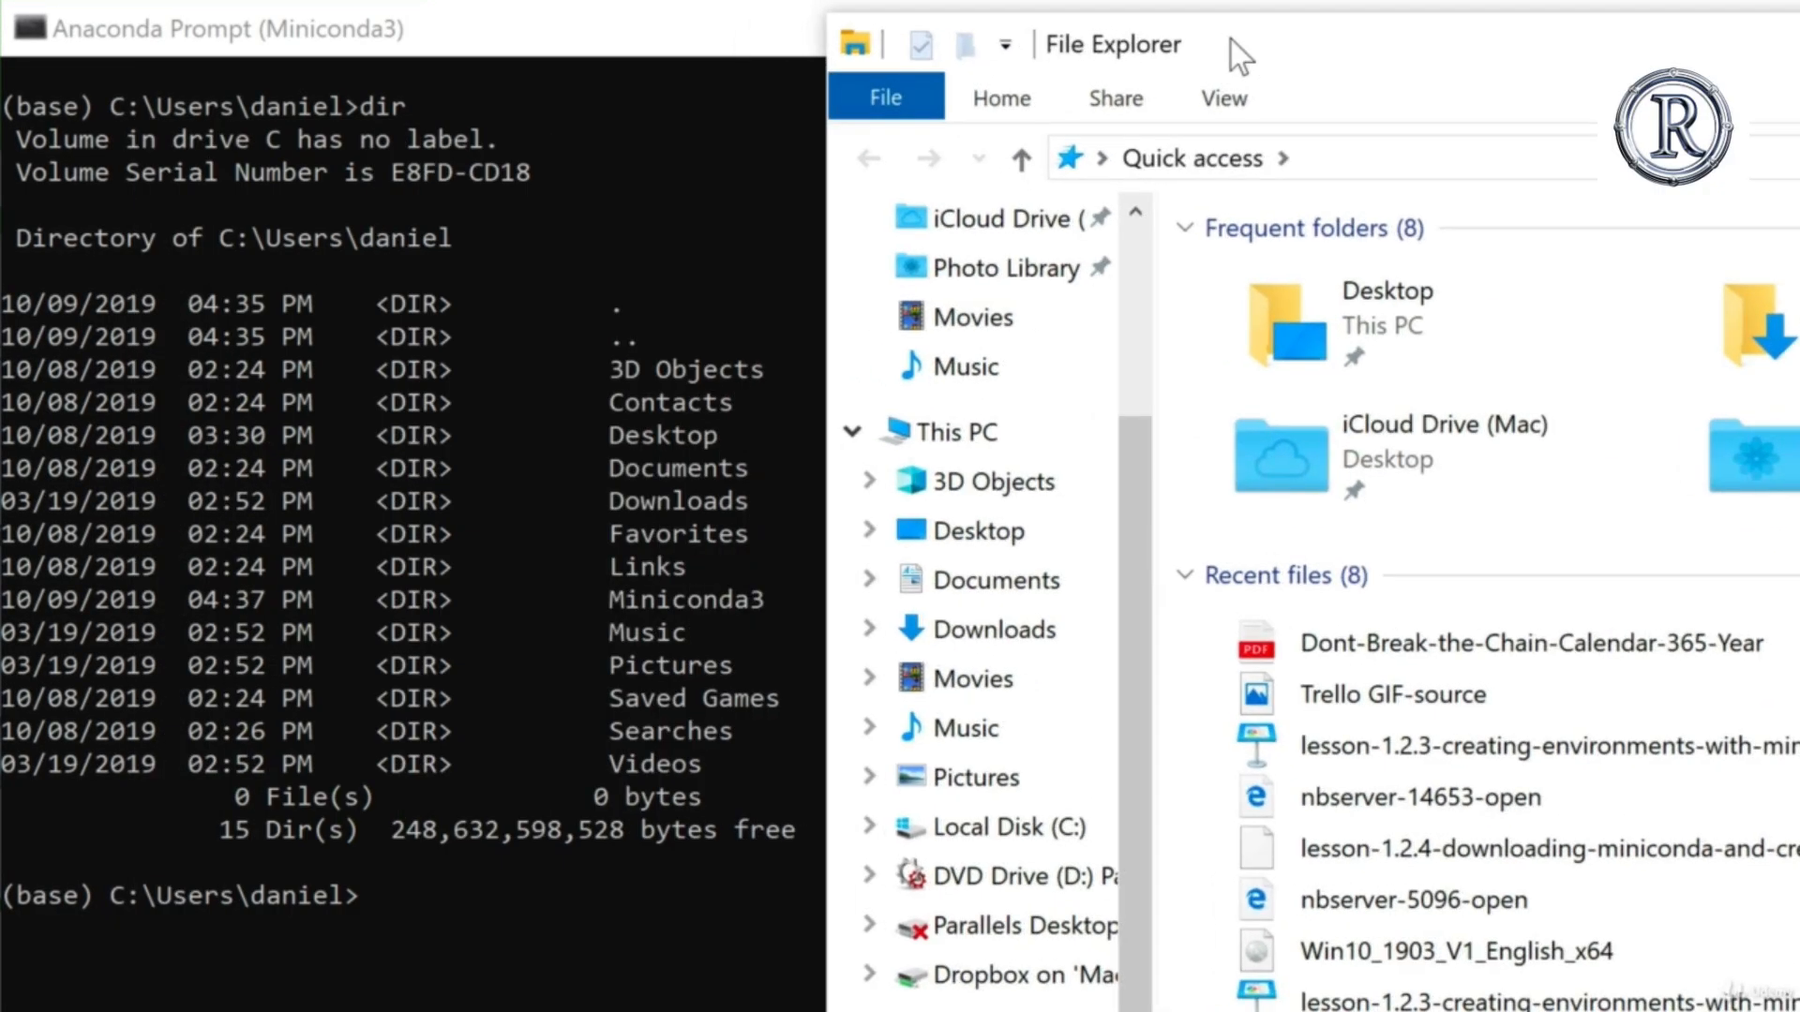
pyautogui.click(131, 130)
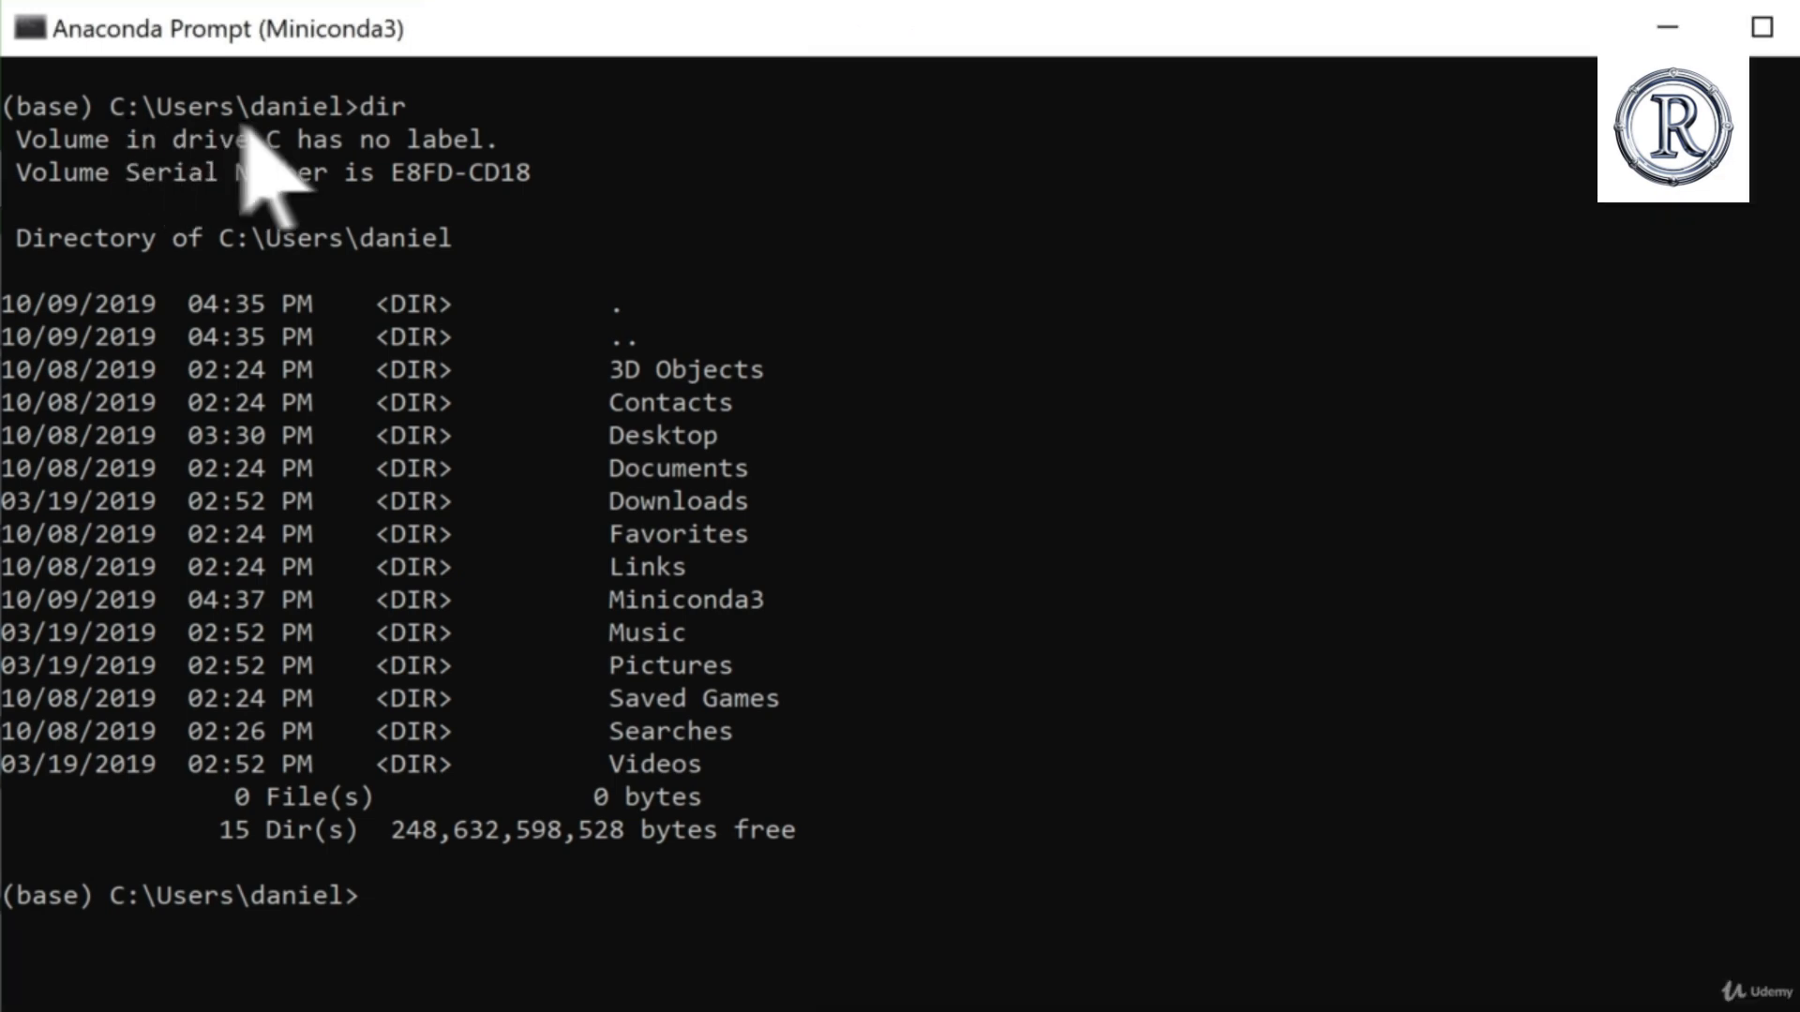
pyautogui.click(1796, 643)
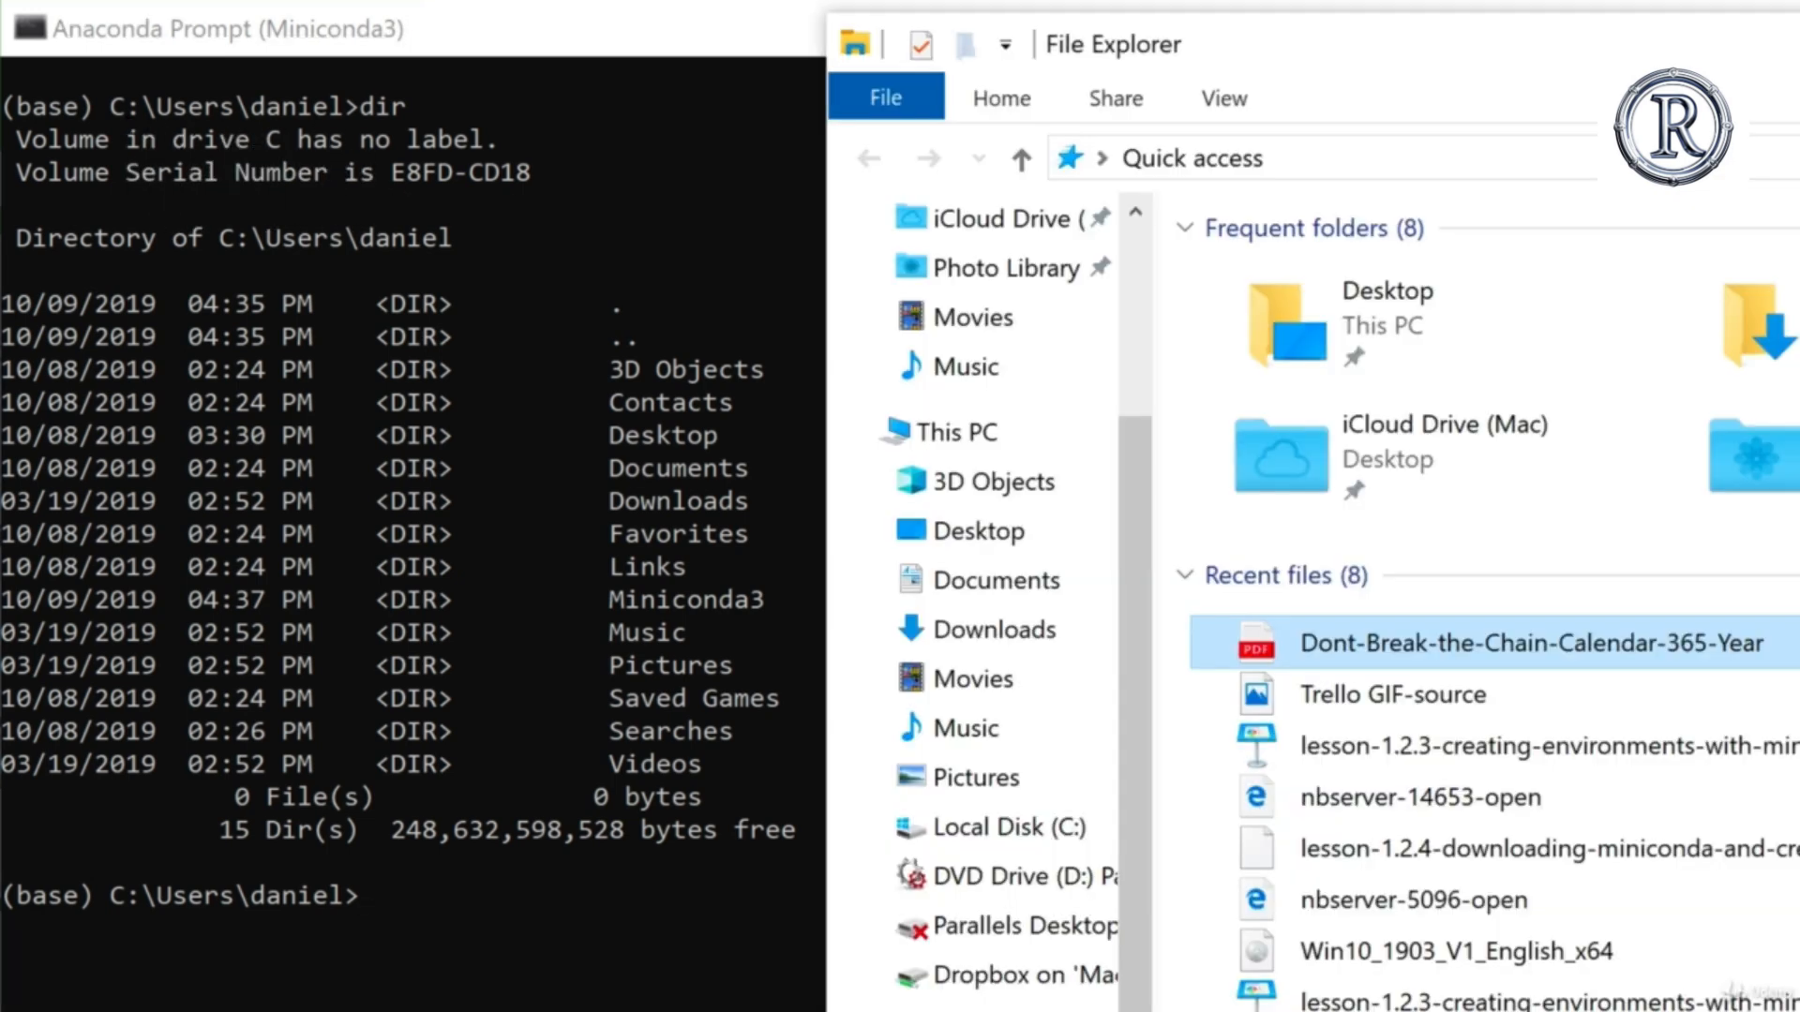
pyautogui.click(959, 841)
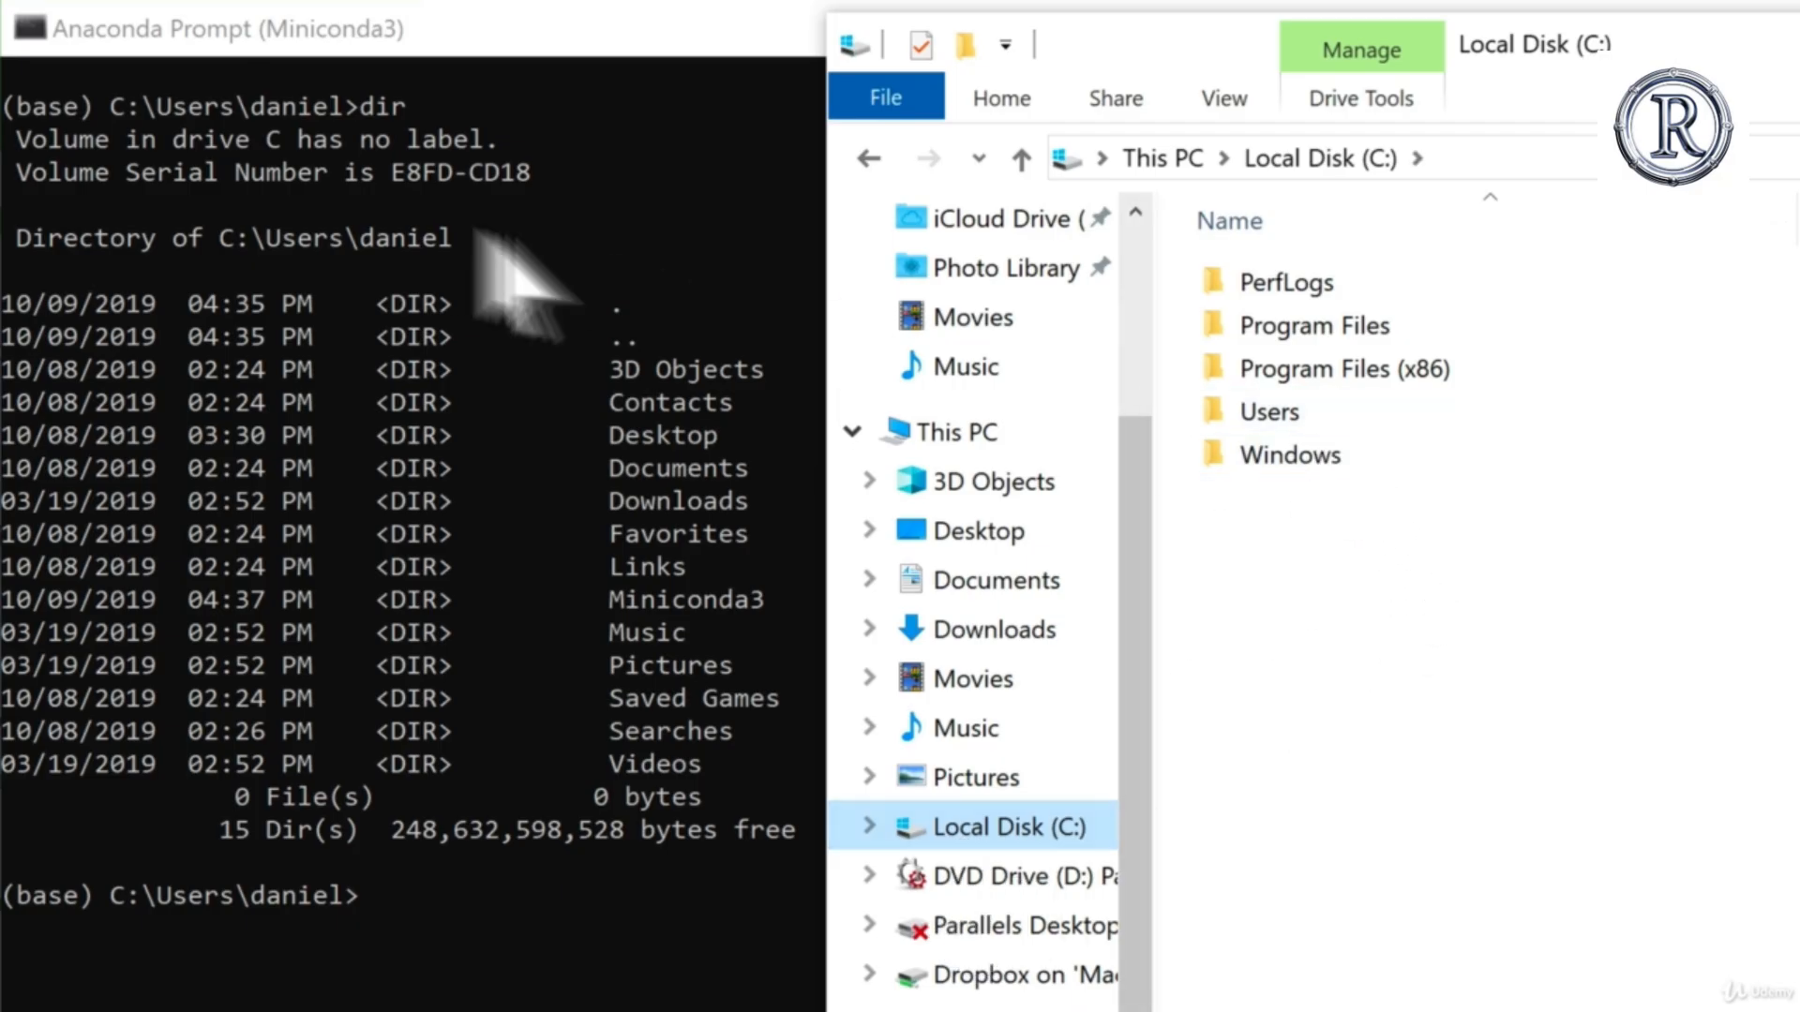
pyautogui.doubleClick(1281, 410)
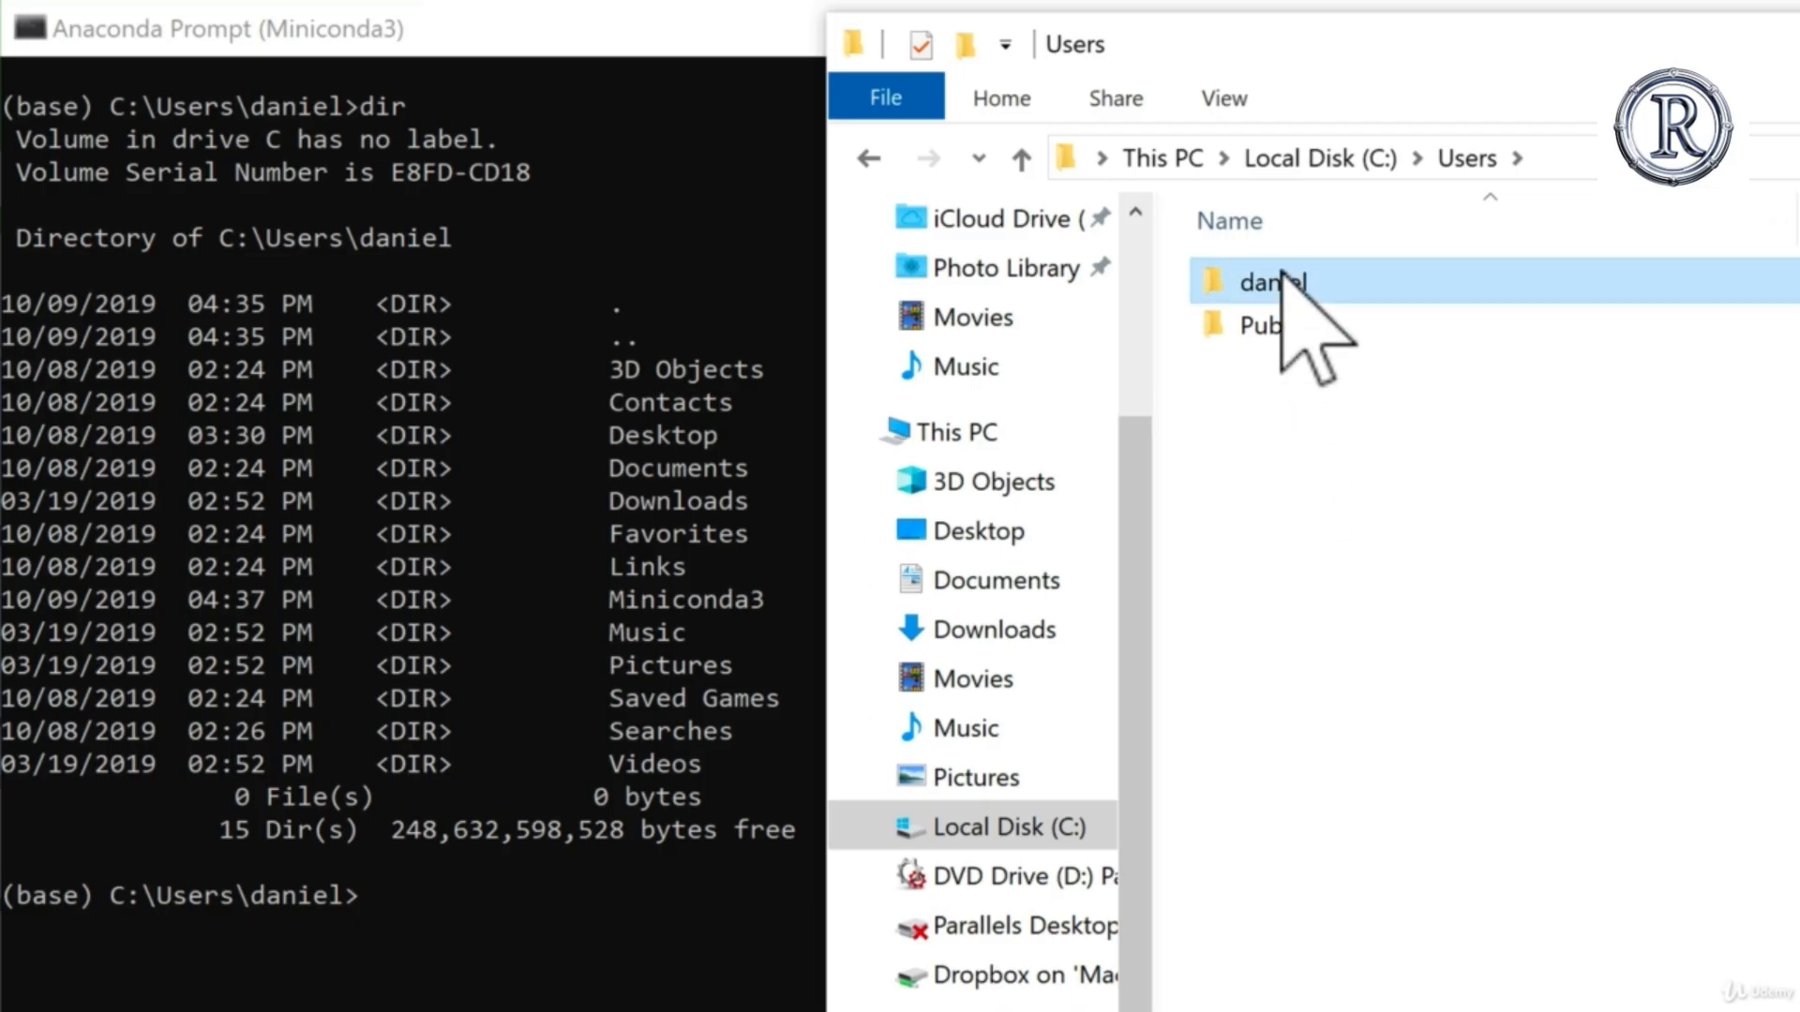
pyautogui.doubleClick(1284, 280)
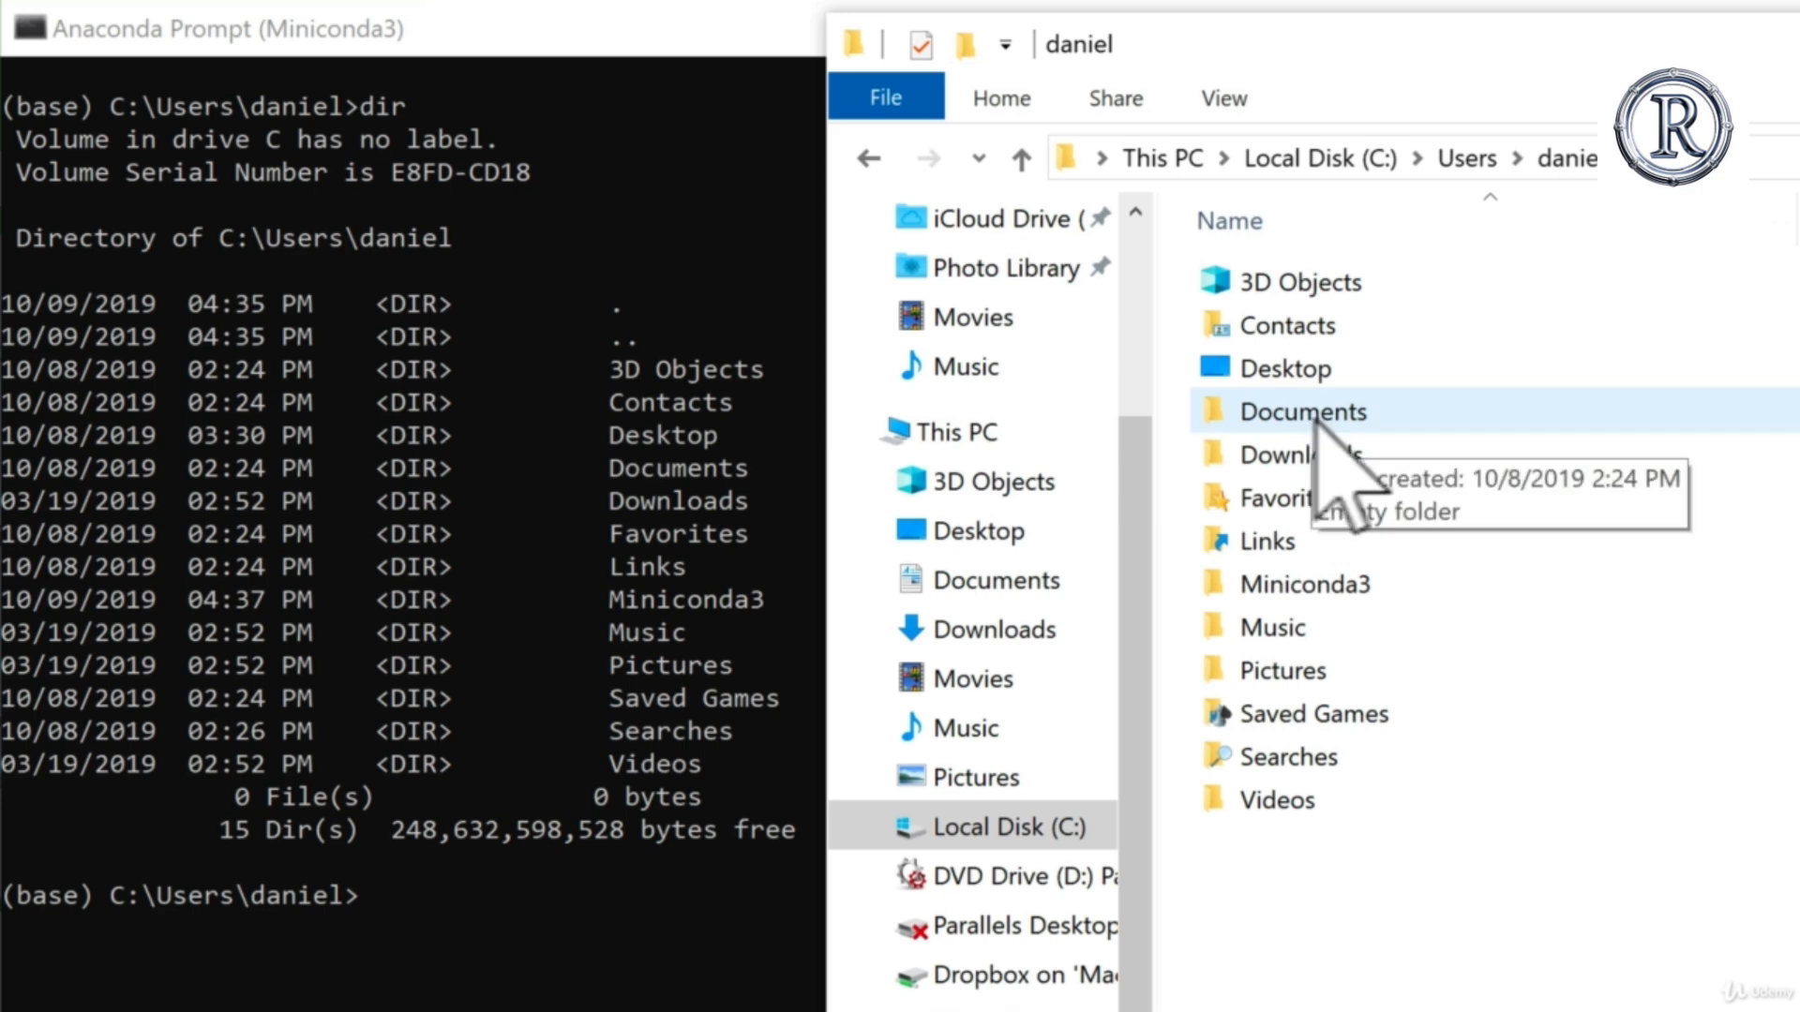
pyautogui.click(619, 576)
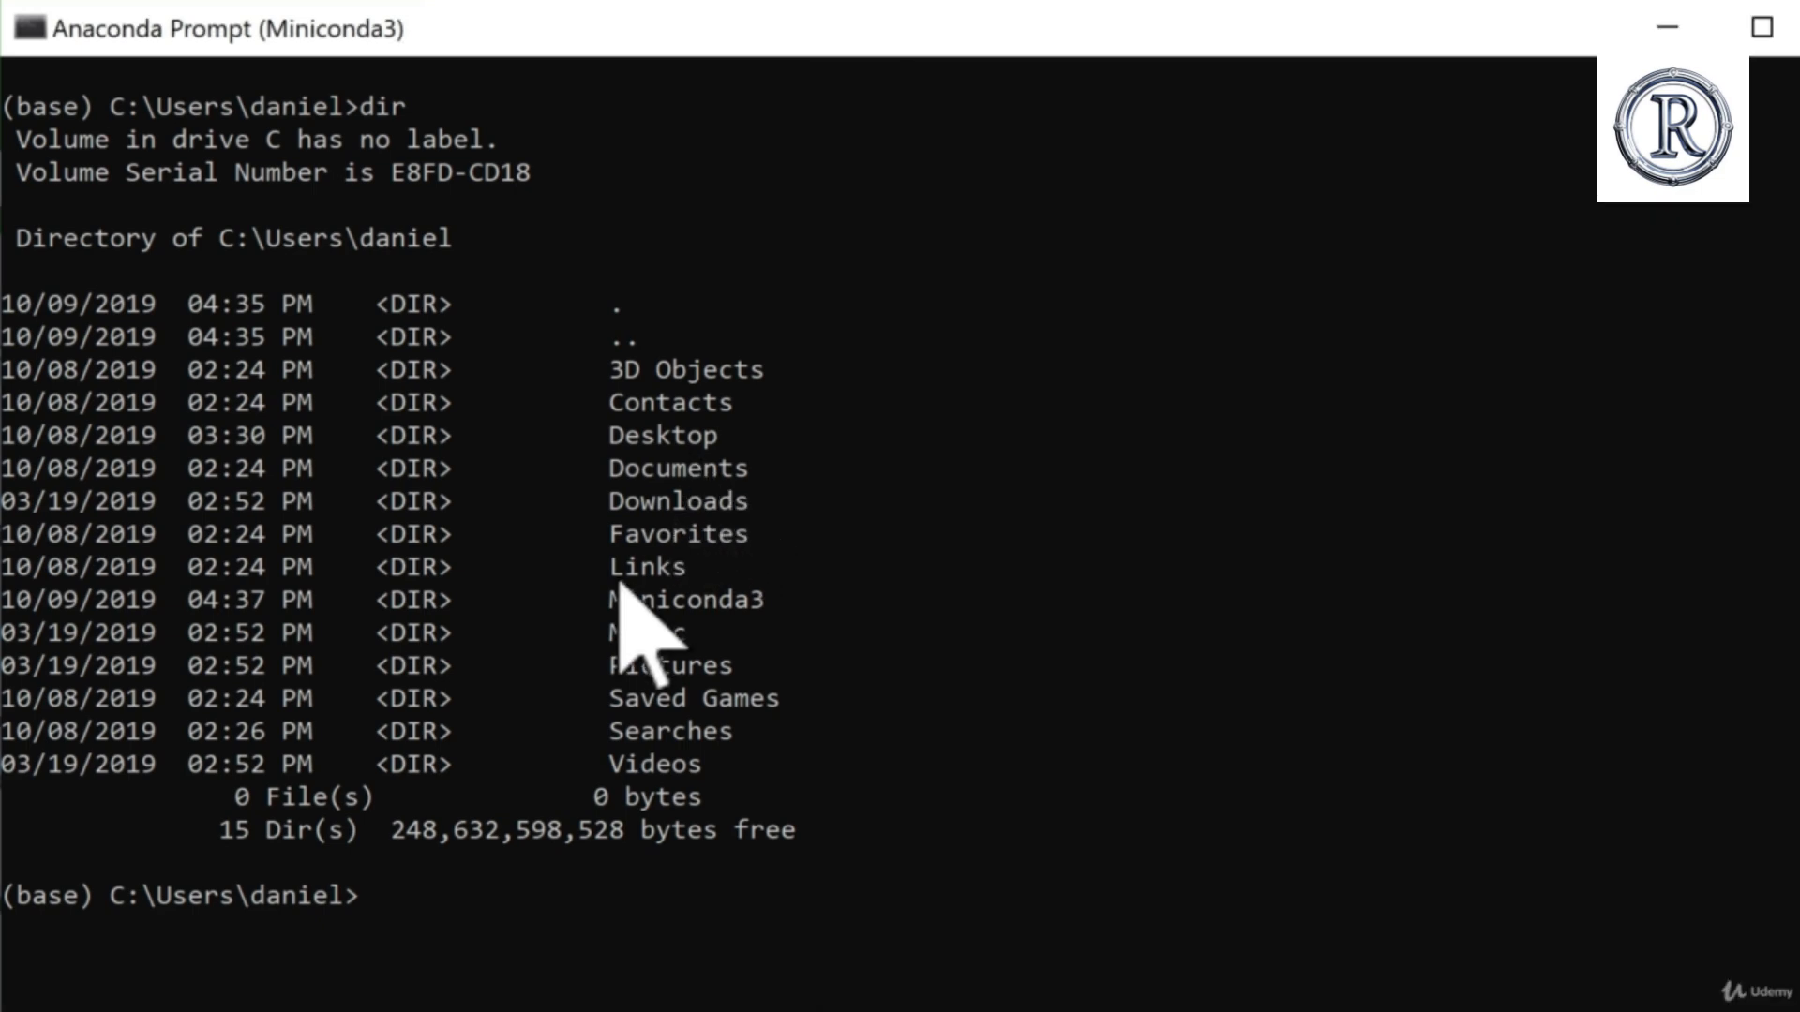
pyautogui.click(585, 892)
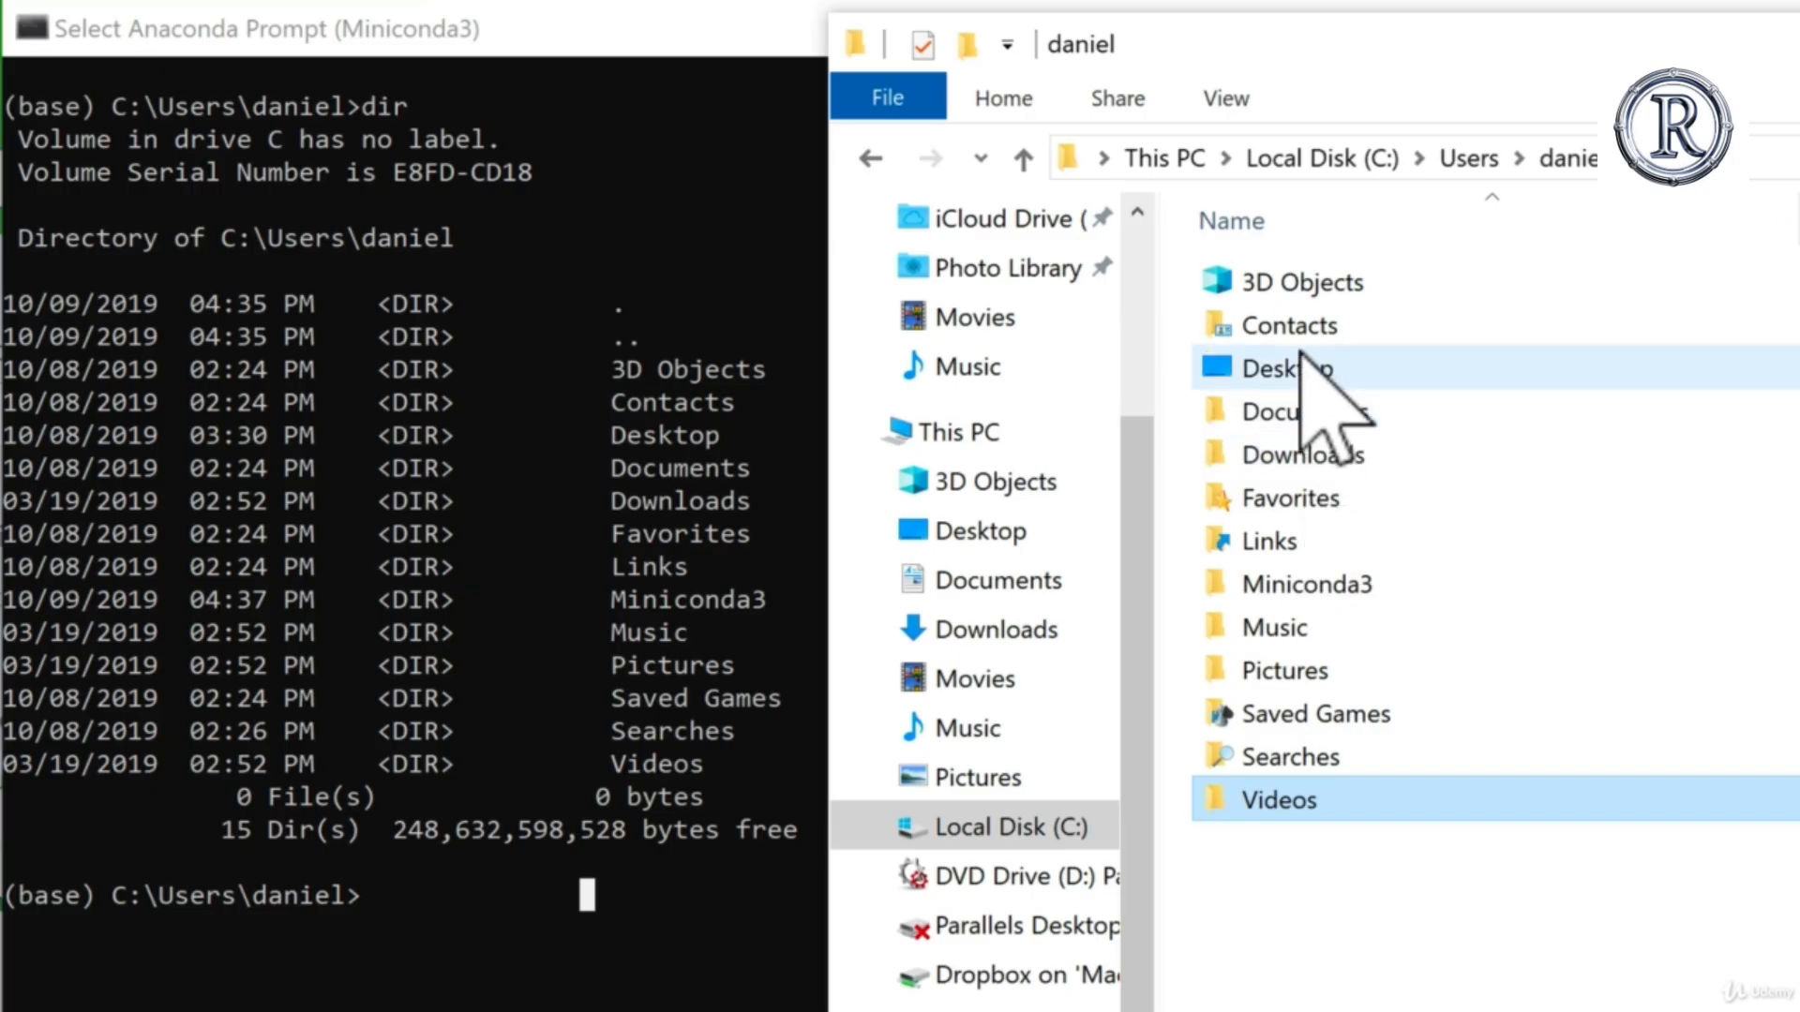
# Step: In the Anaconda Prompt, change to the Desktop directory with cd desktop and list its contents with dir
pyautogui.click(387, 919)
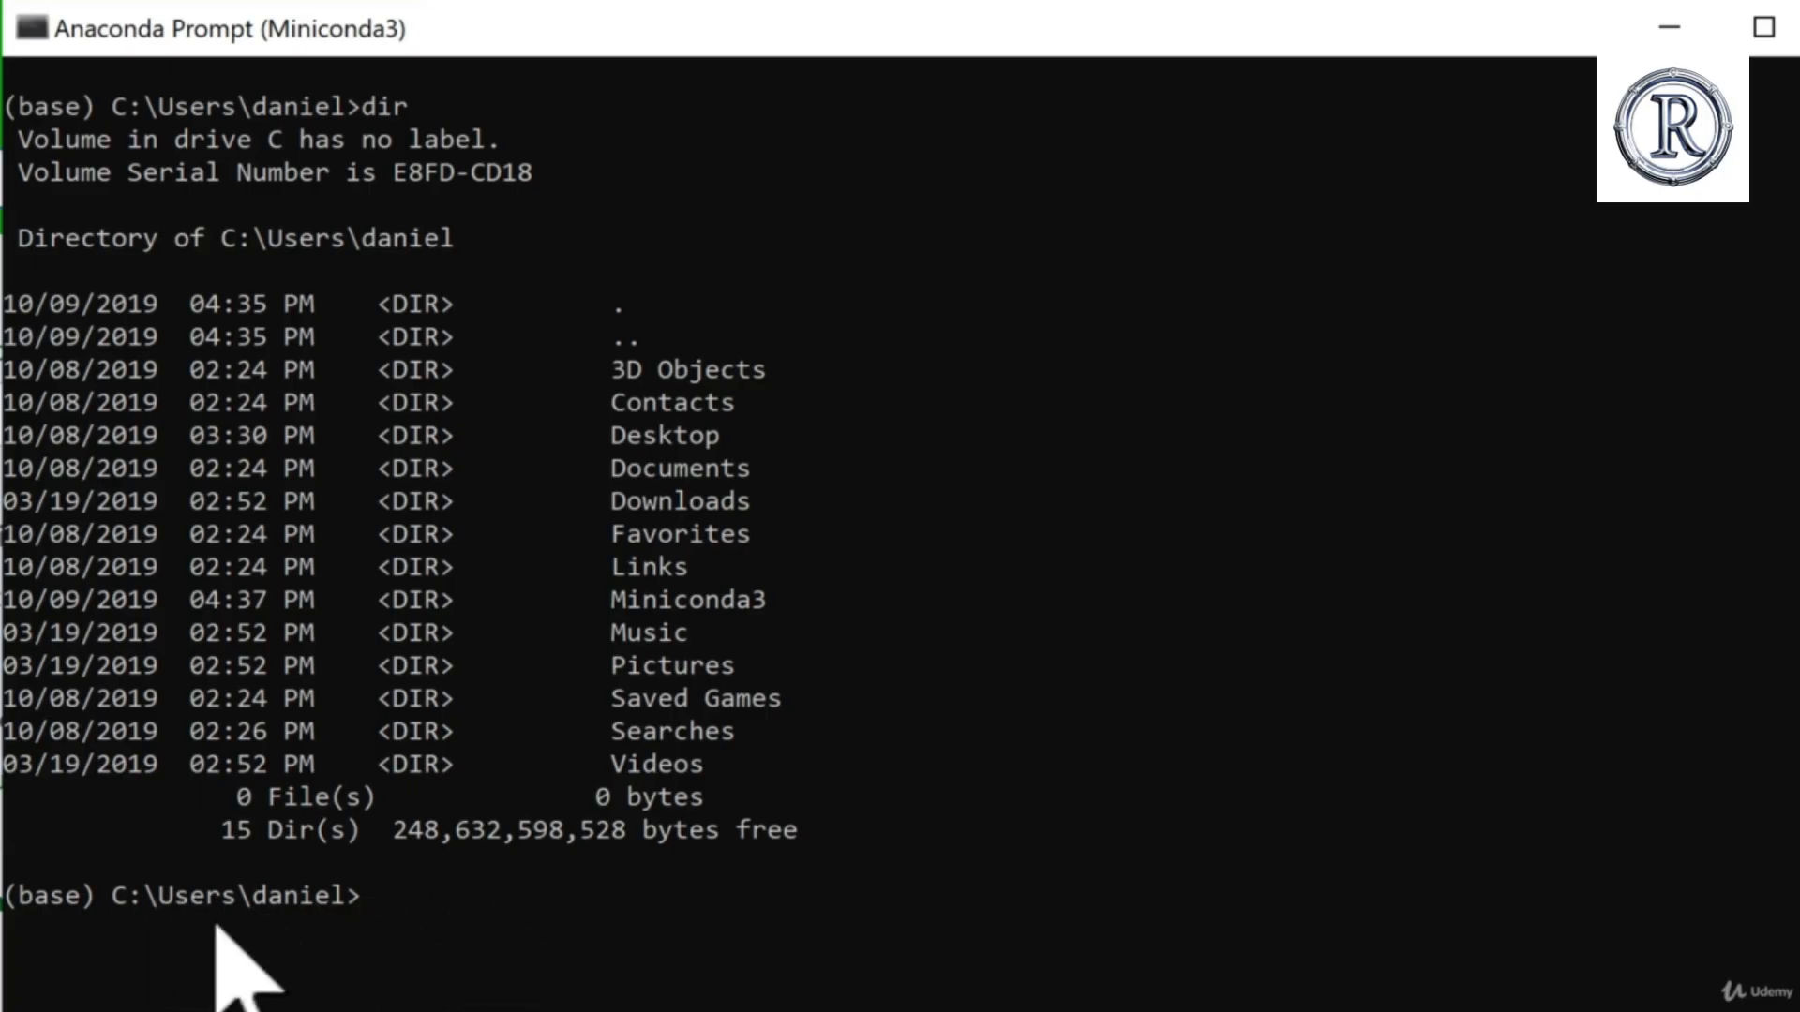
pyautogui.write('cd')
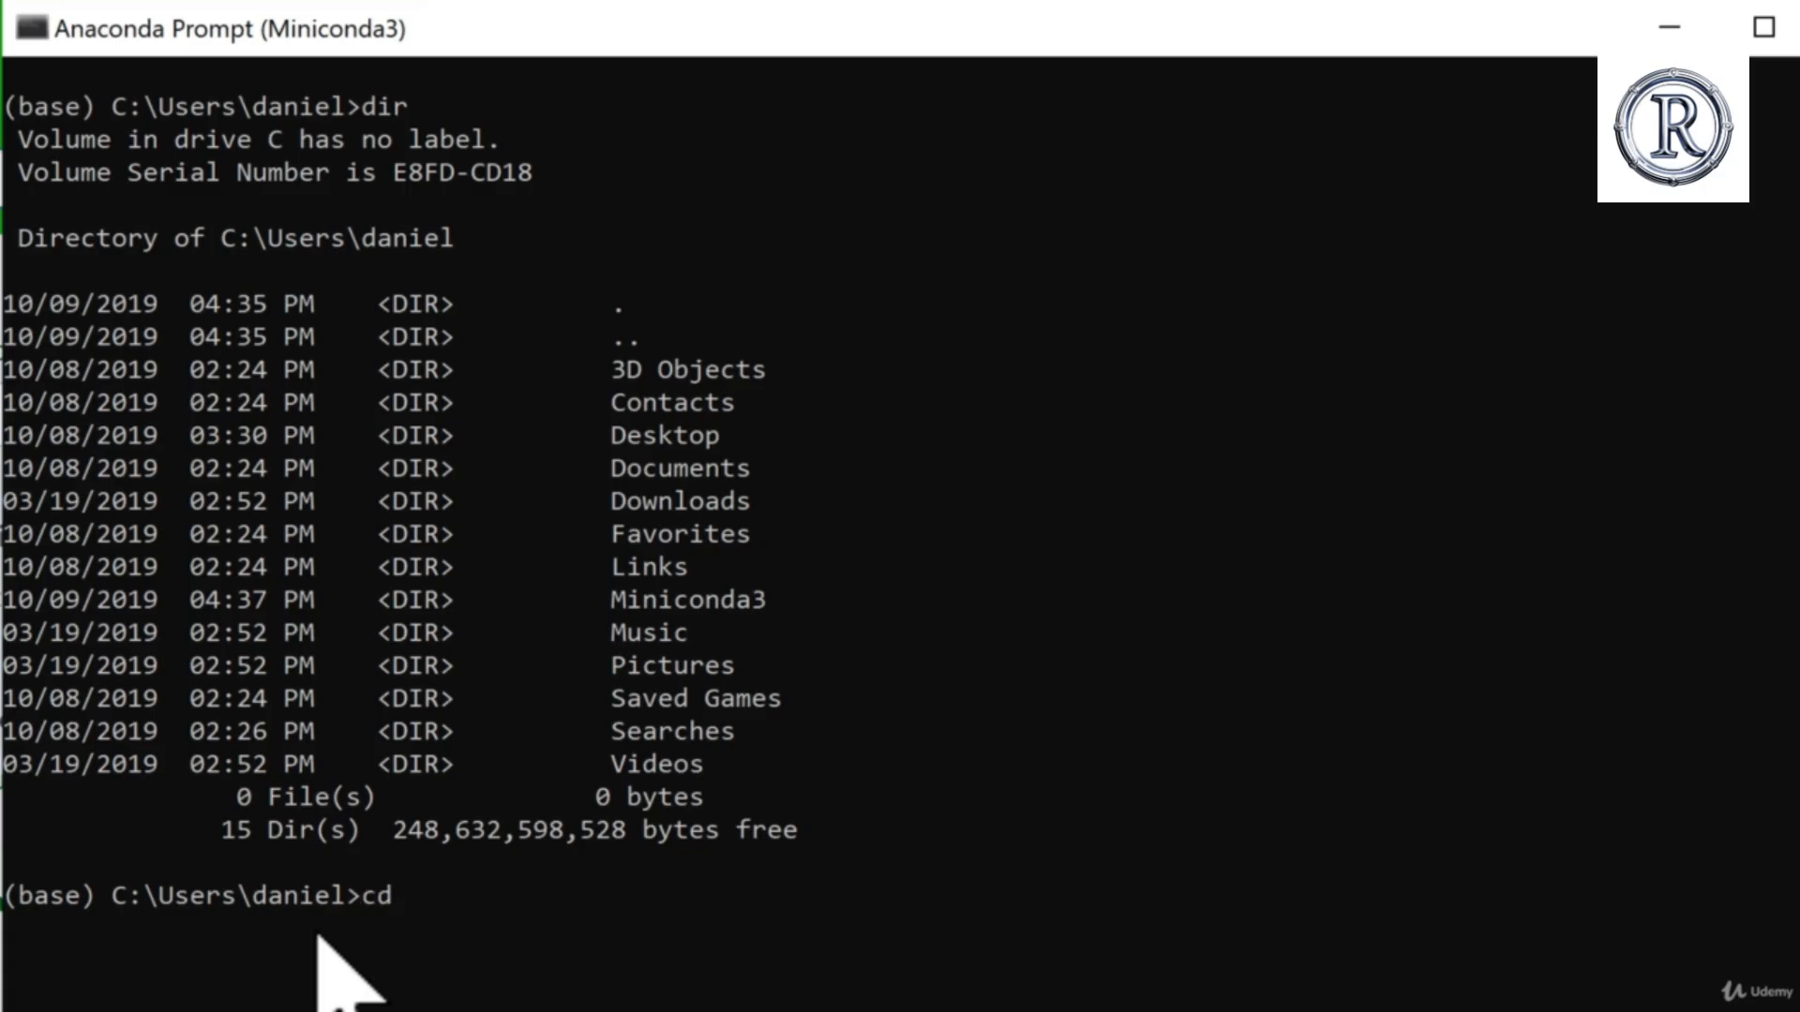
pyautogui.write(' desktop')
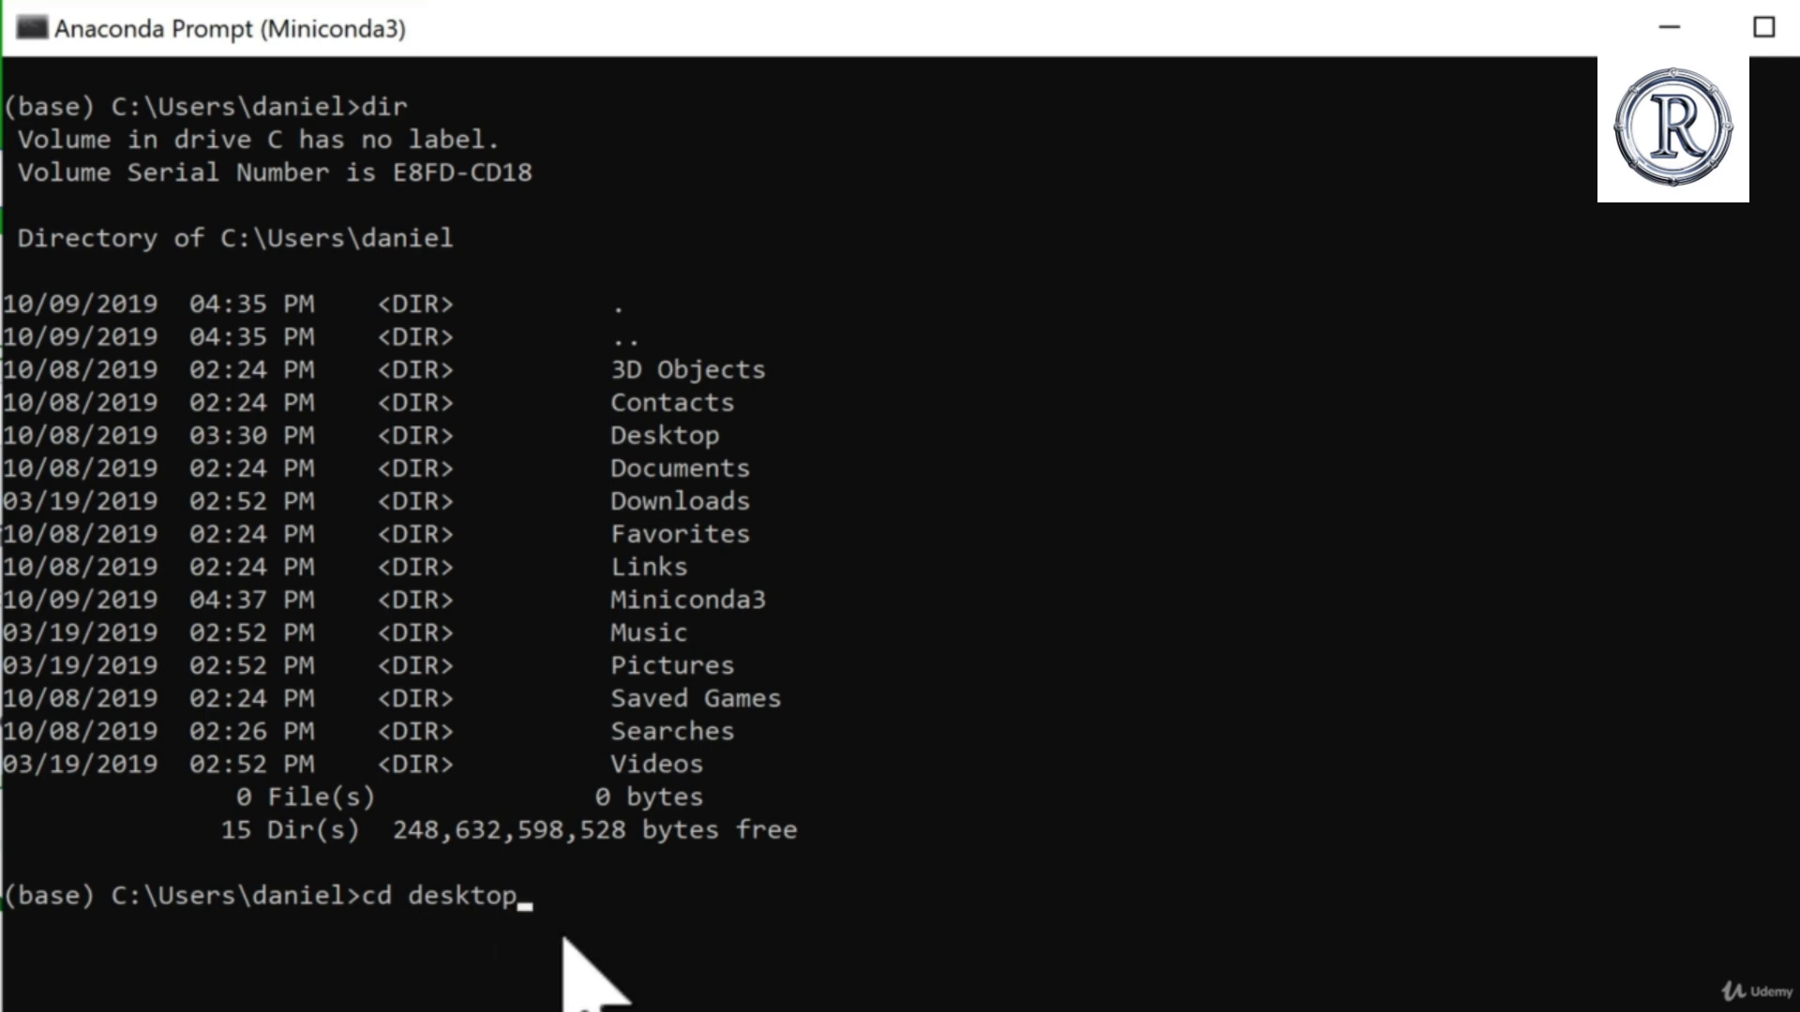
pyautogui.press('Return')
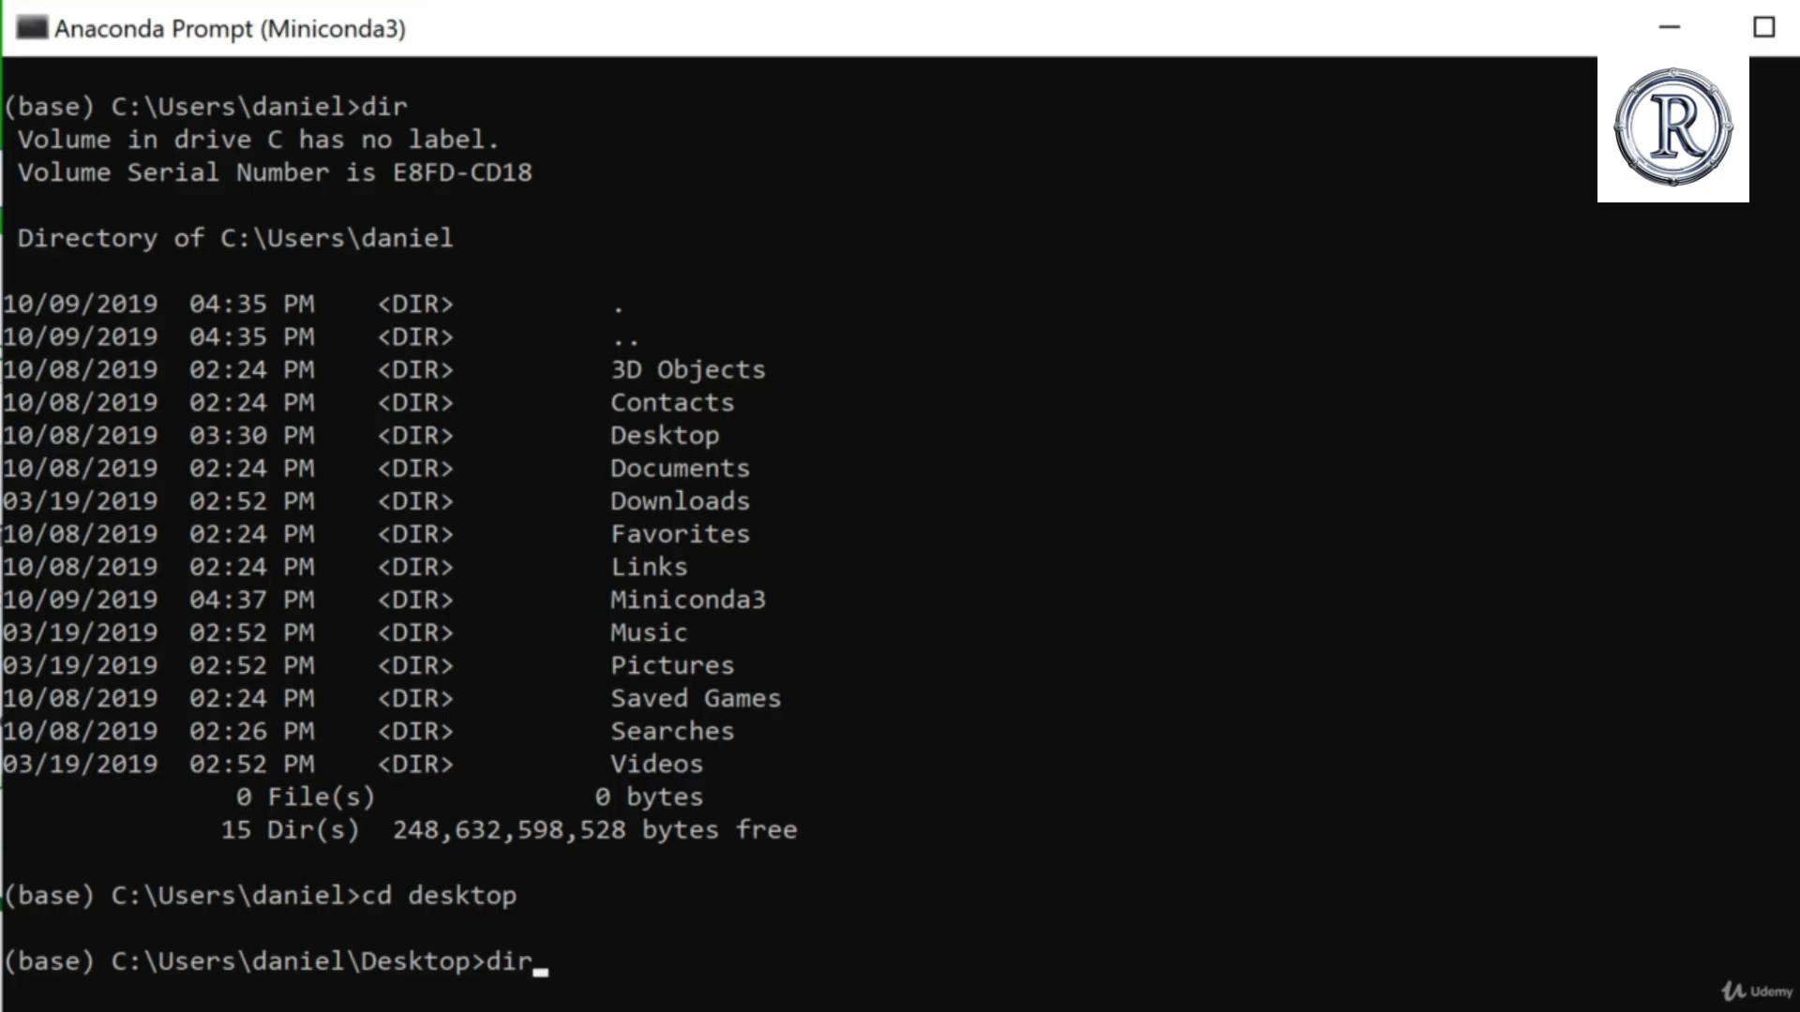
pyautogui.press('Return')
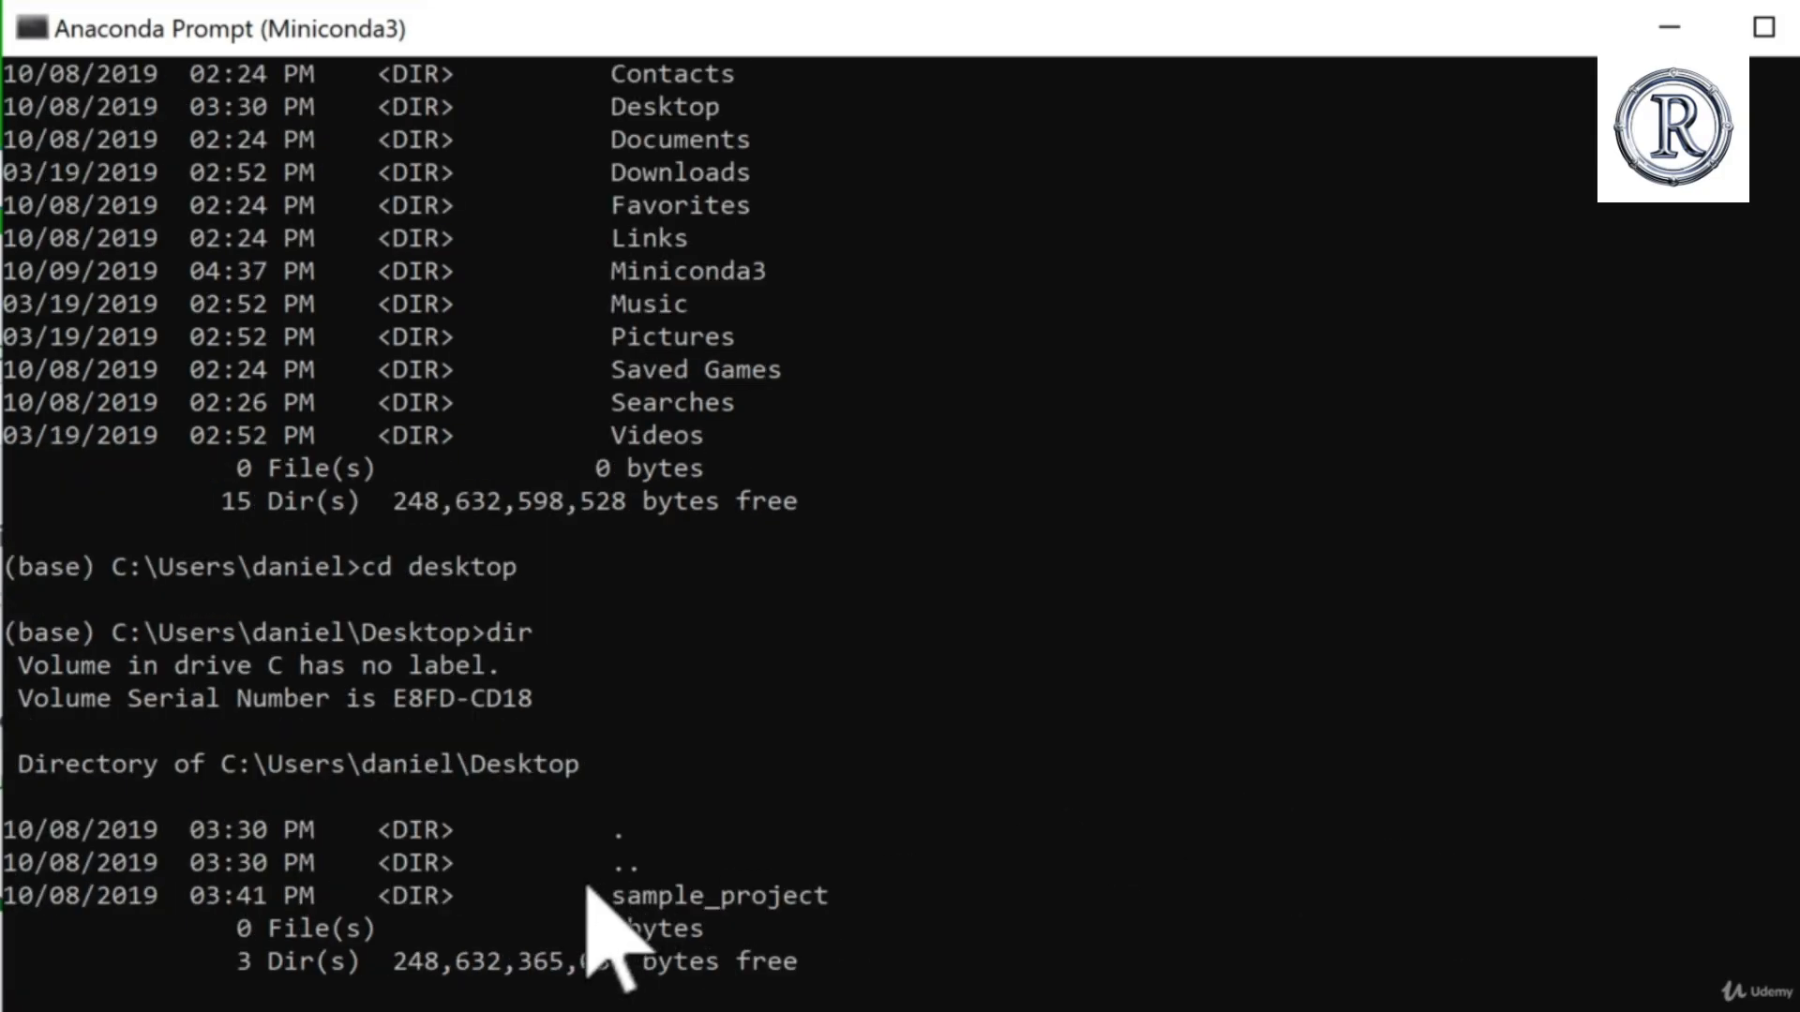
# Step: Switch to File Explorer, open the Desktop folder and compare its sample_project folder with the prompt's directory listing
pyautogui.hotkey('alt', 'Tab')
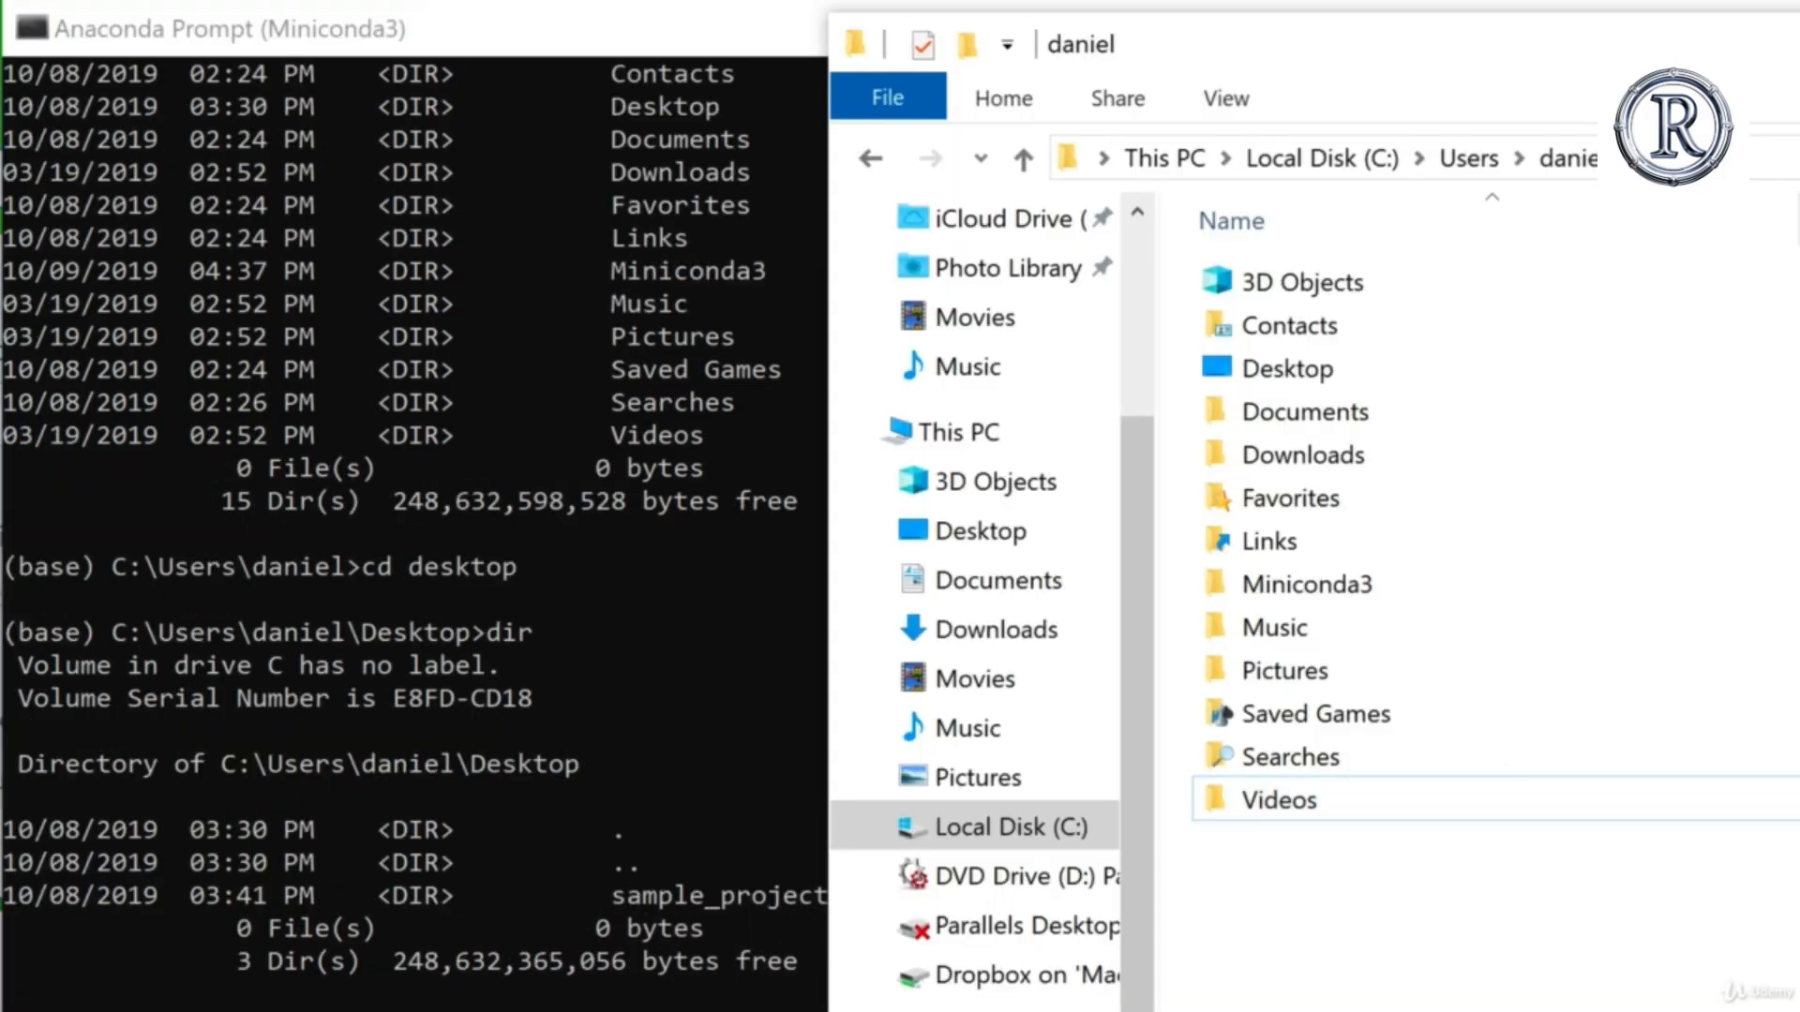
pyautogui.click(1310, 375)
pyautogui.doubleClick(1310, 373)
pyautogui.click(1357, 292)
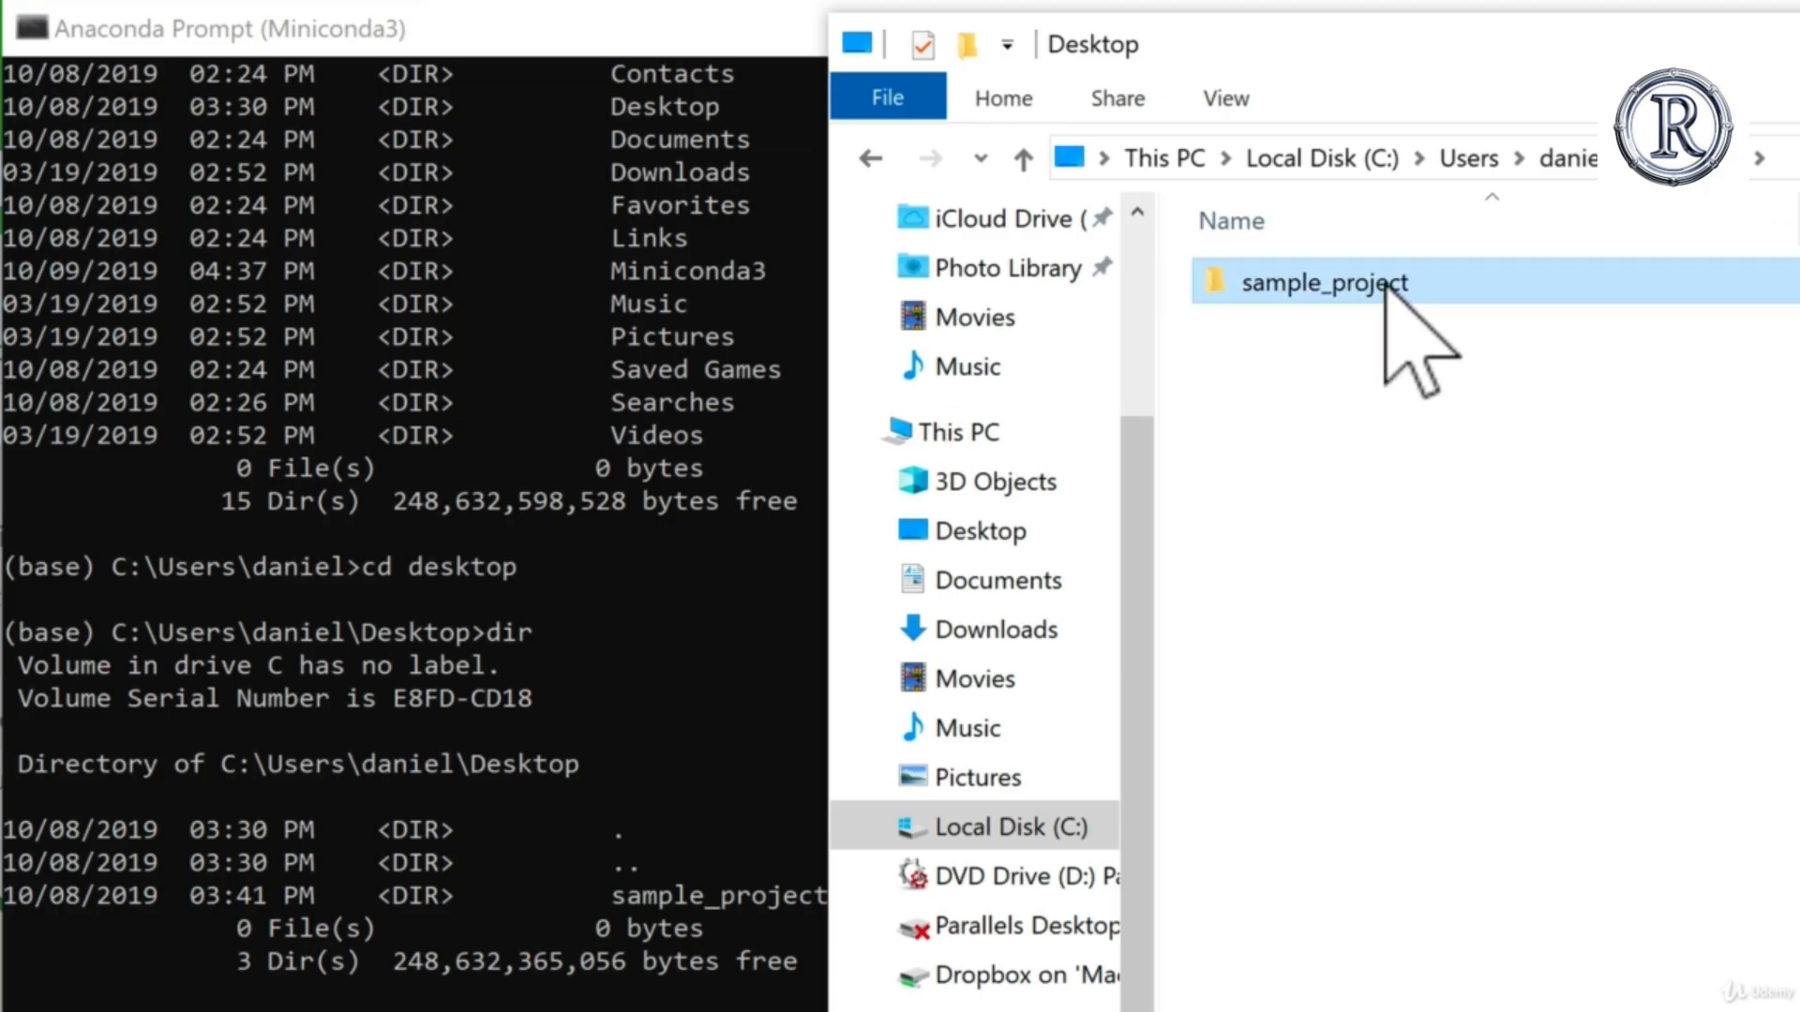
pyautogui.moveTo(1403, 281)
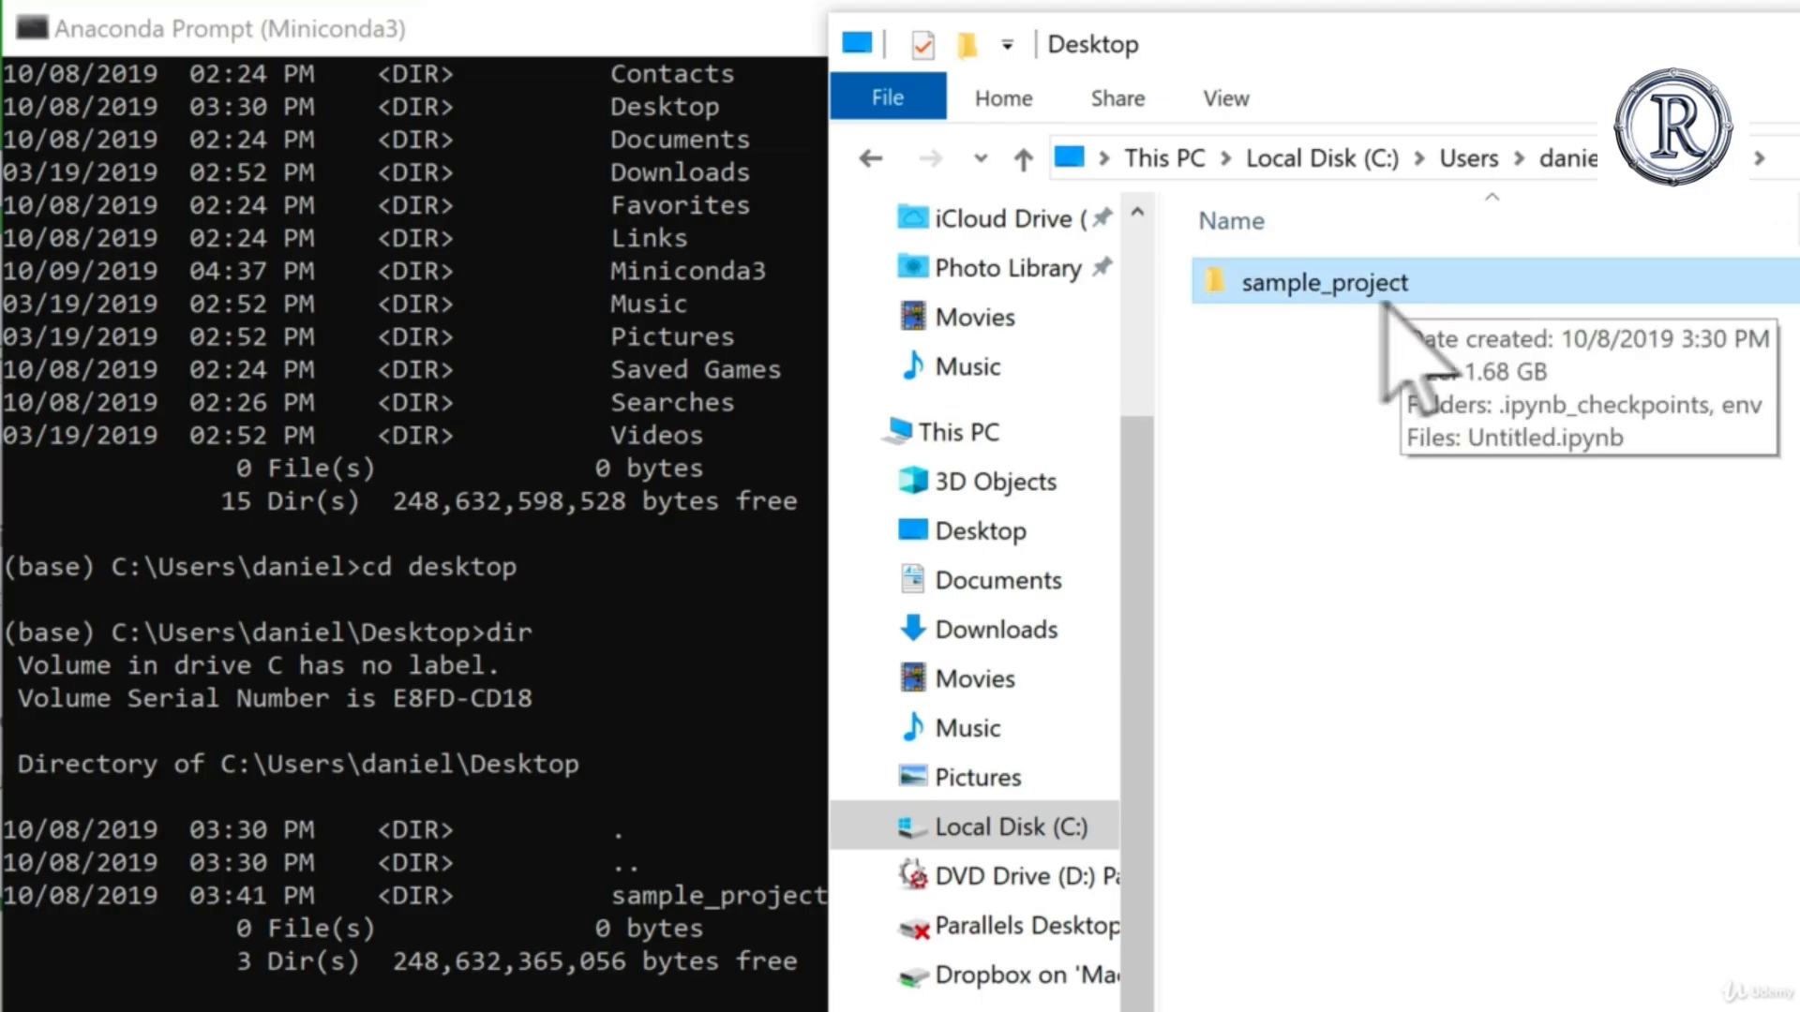
pyautogui.click(1319, 386)
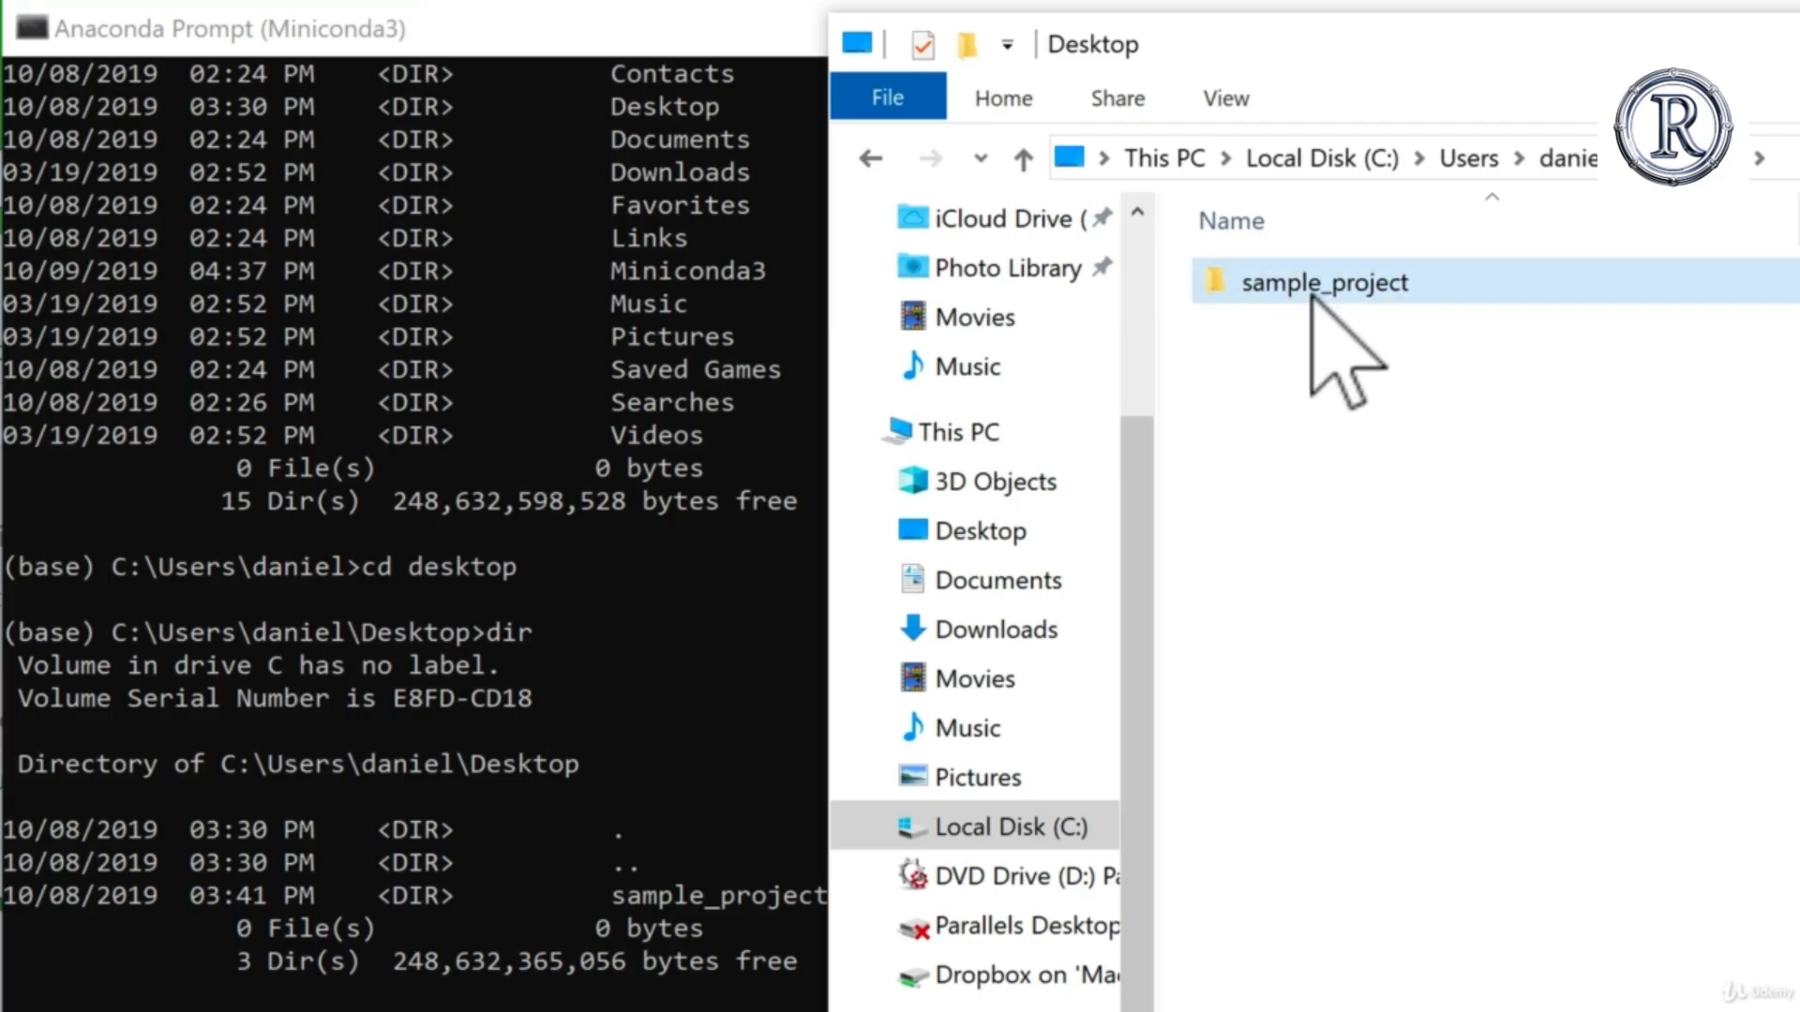
pyautogui.moveTo(1399, 288)
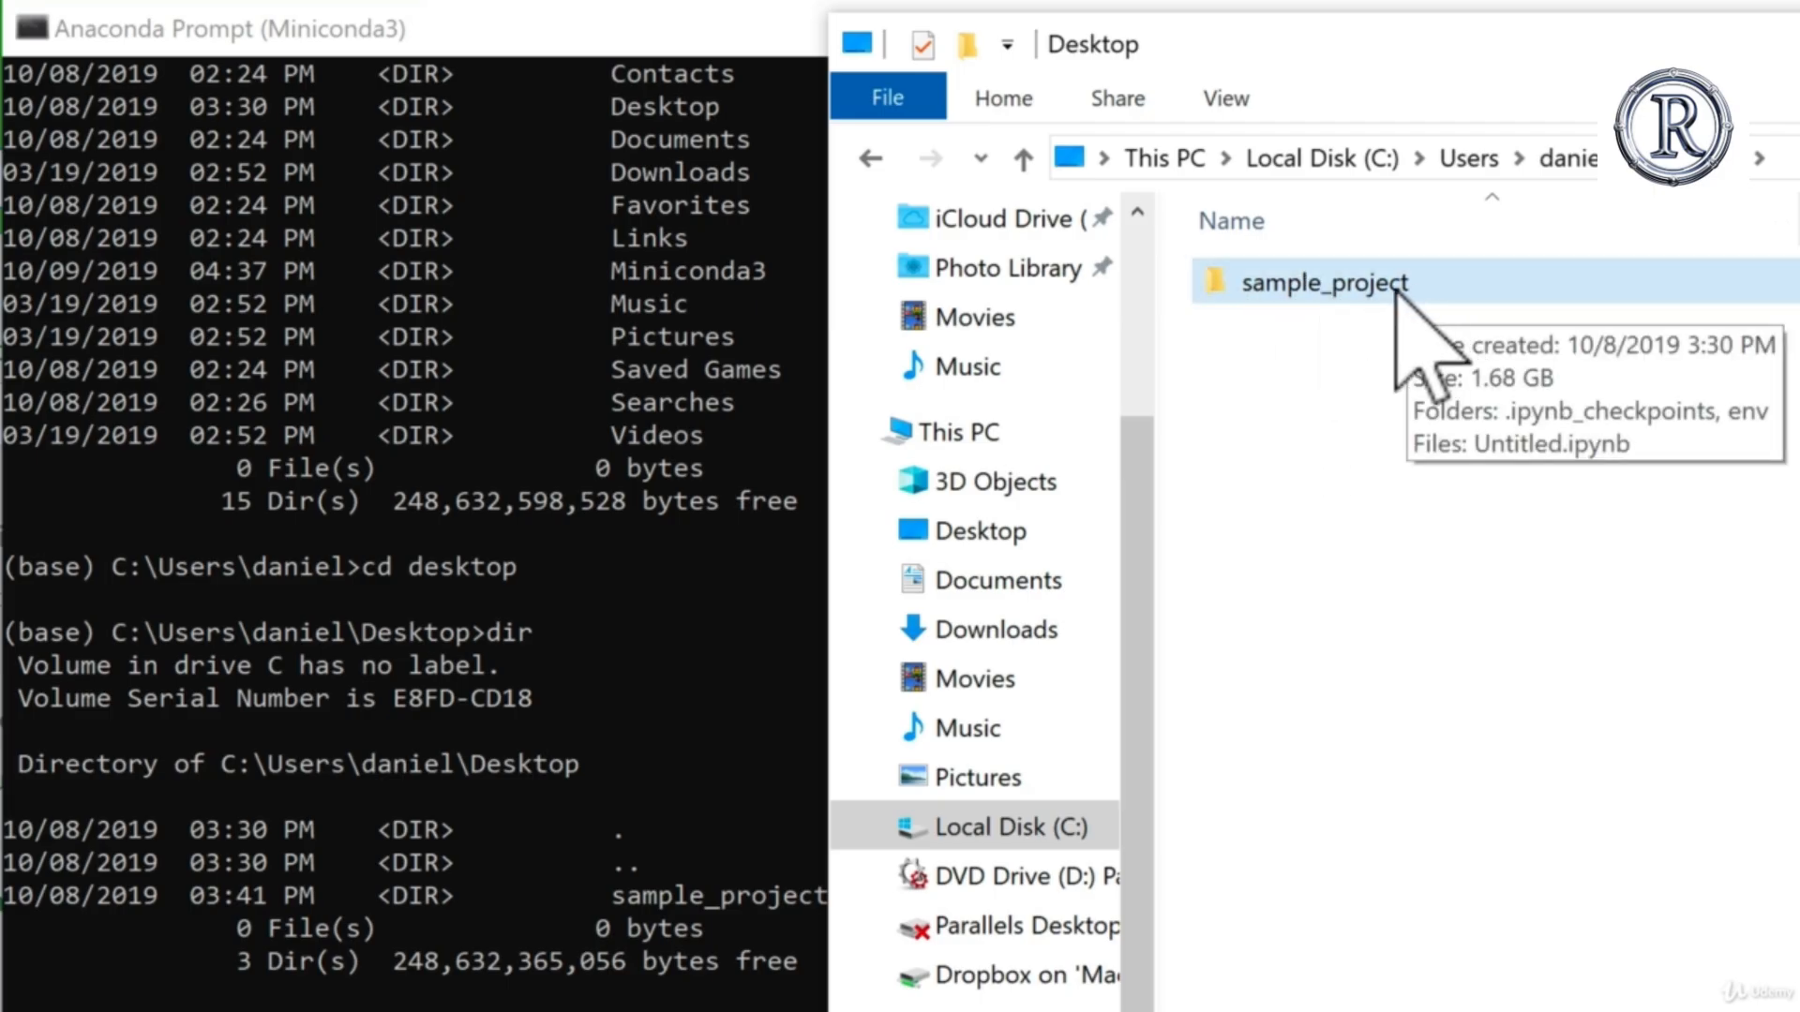
pyautogui.click(619, 862)
pyautogui.click(1796, 883)
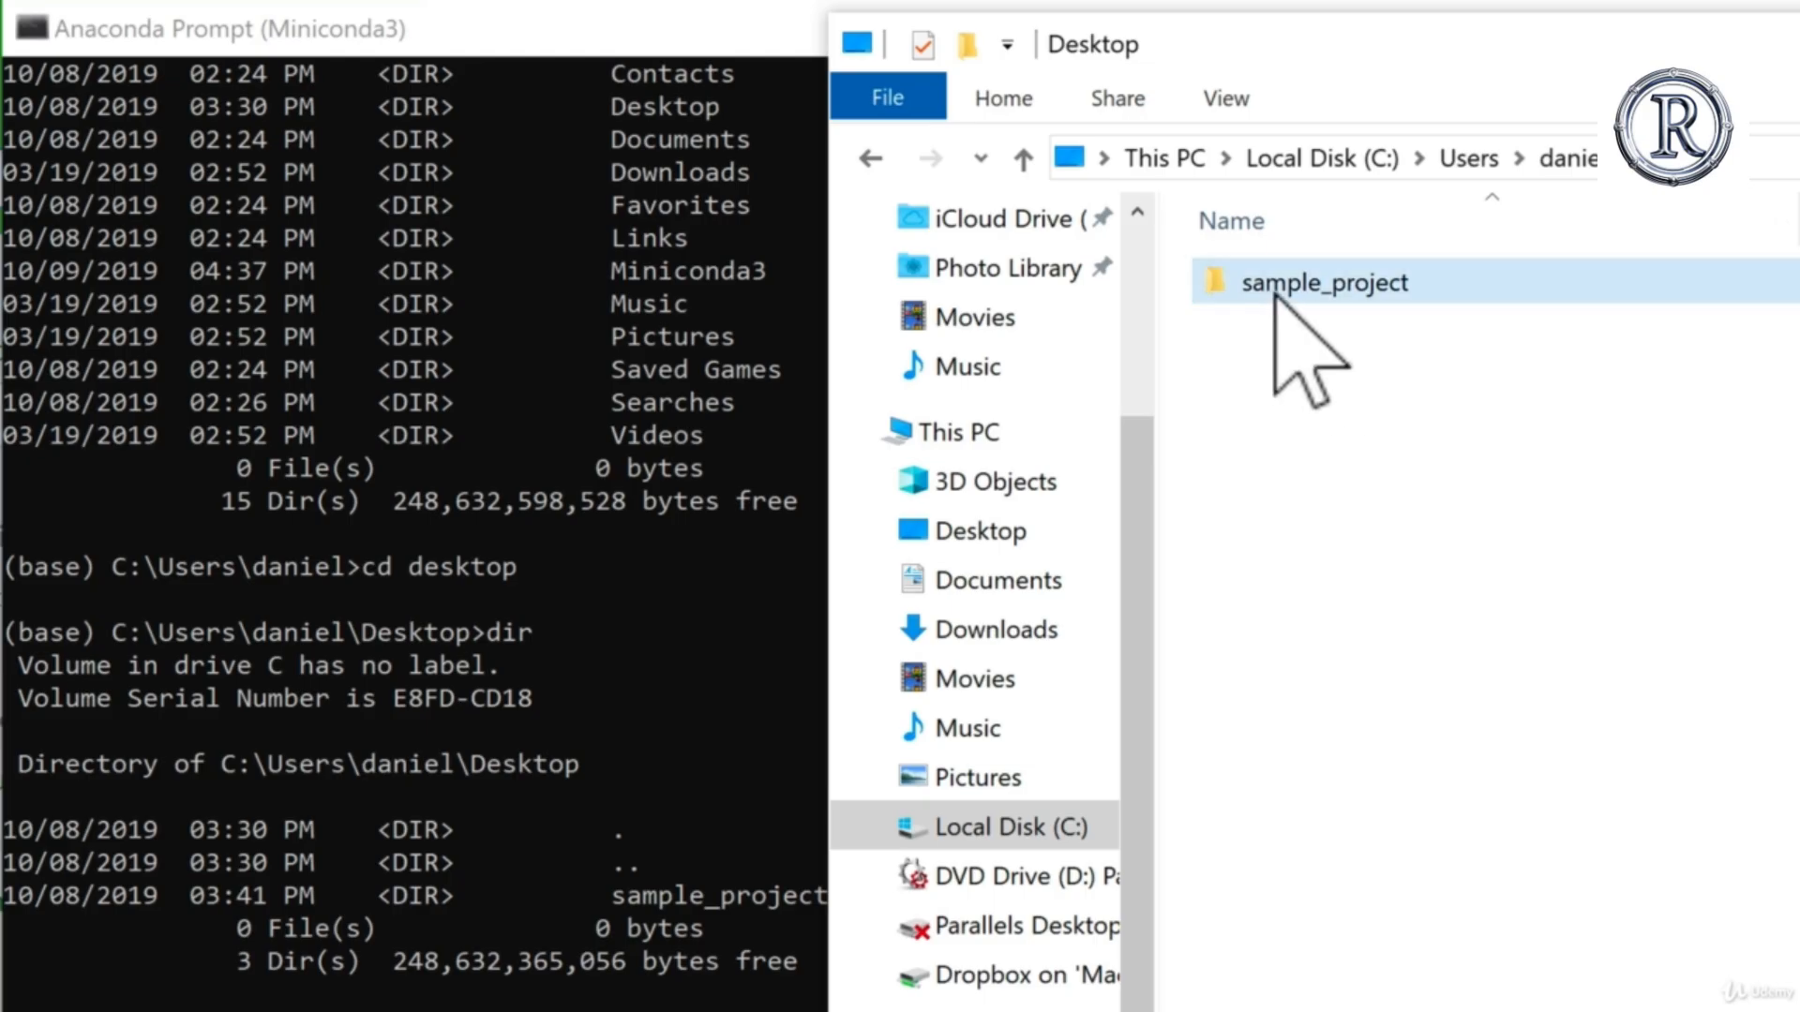
pyautogui.click(647, 896)
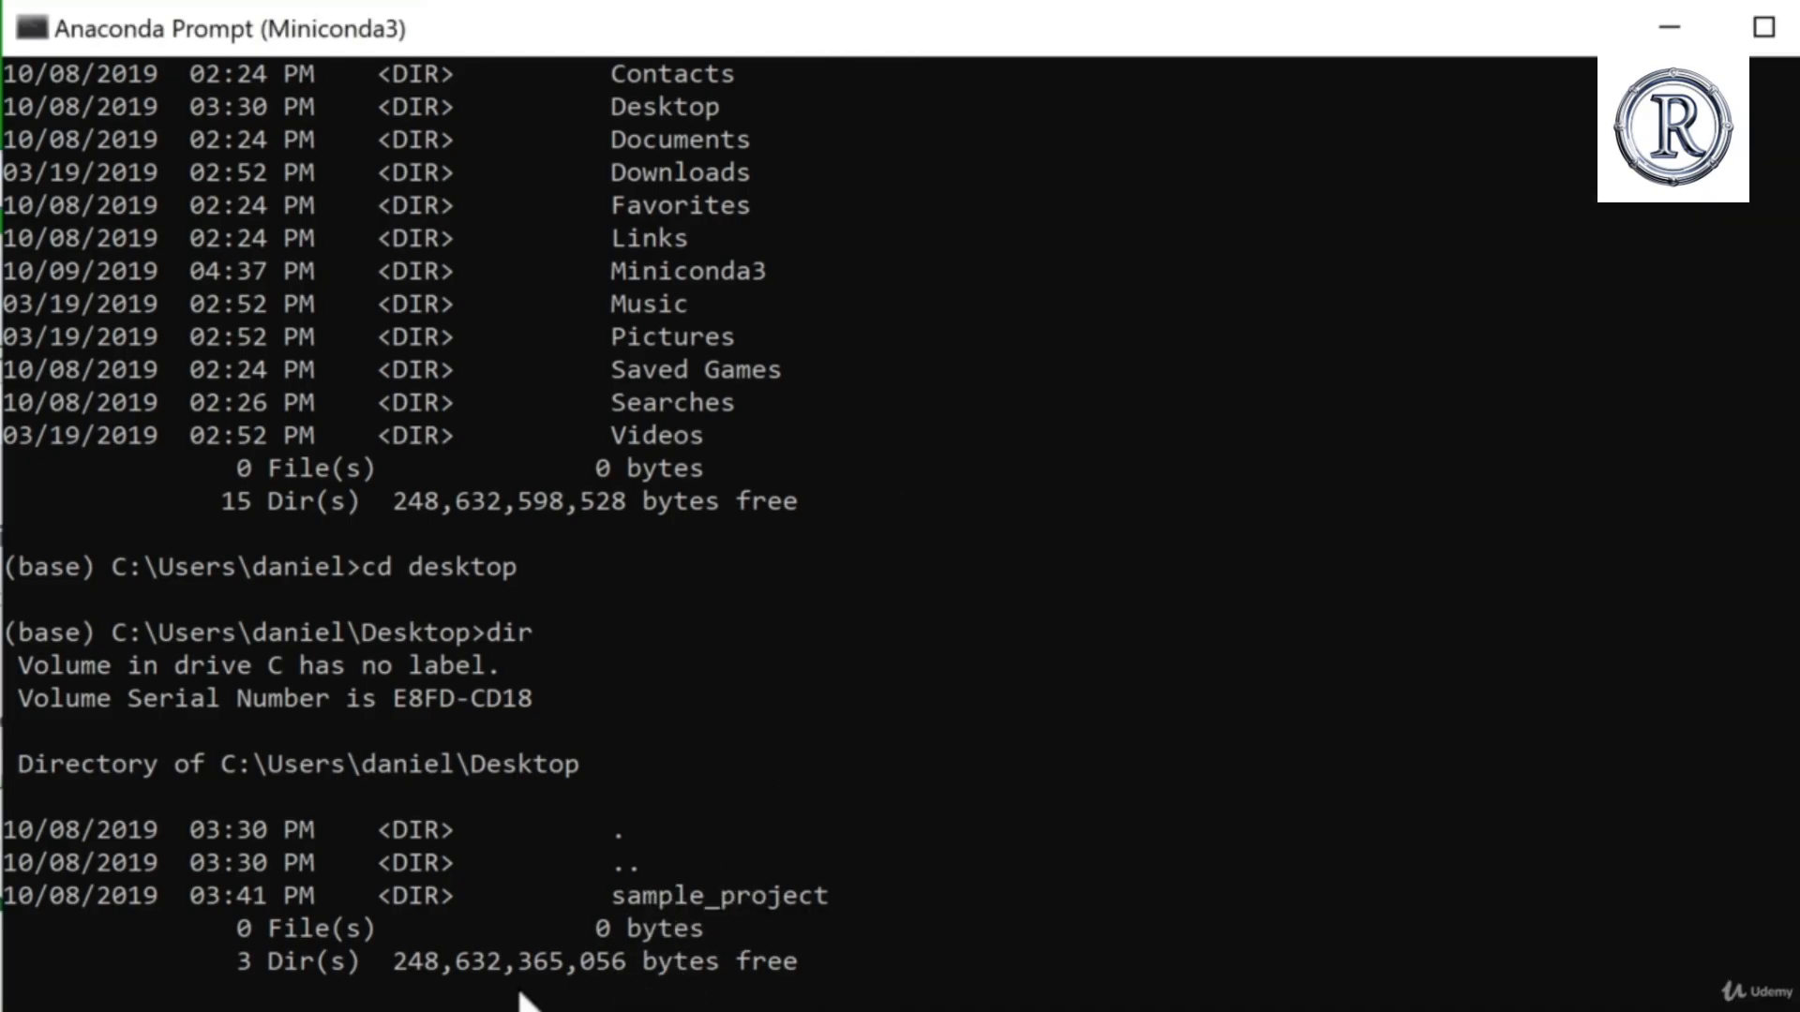
pyautogui.scroll(-1, 529, 999)
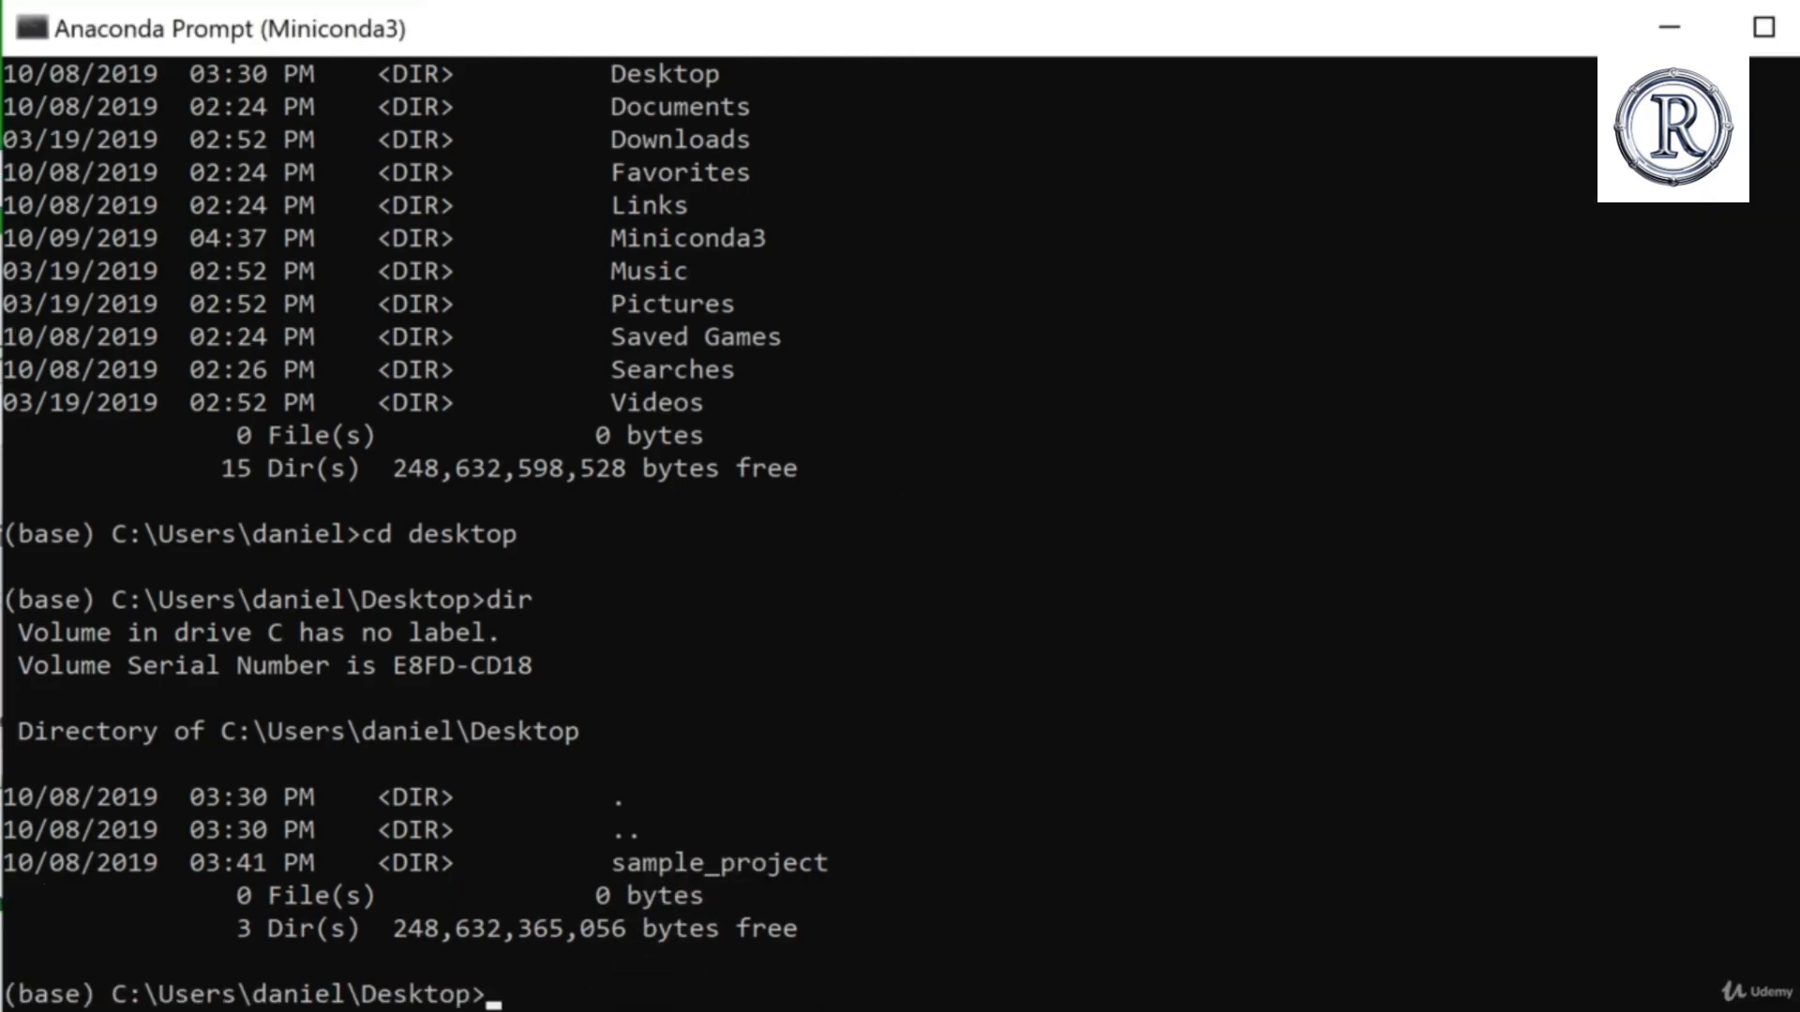
pyautogui.hotkey('alt', 'Tab')
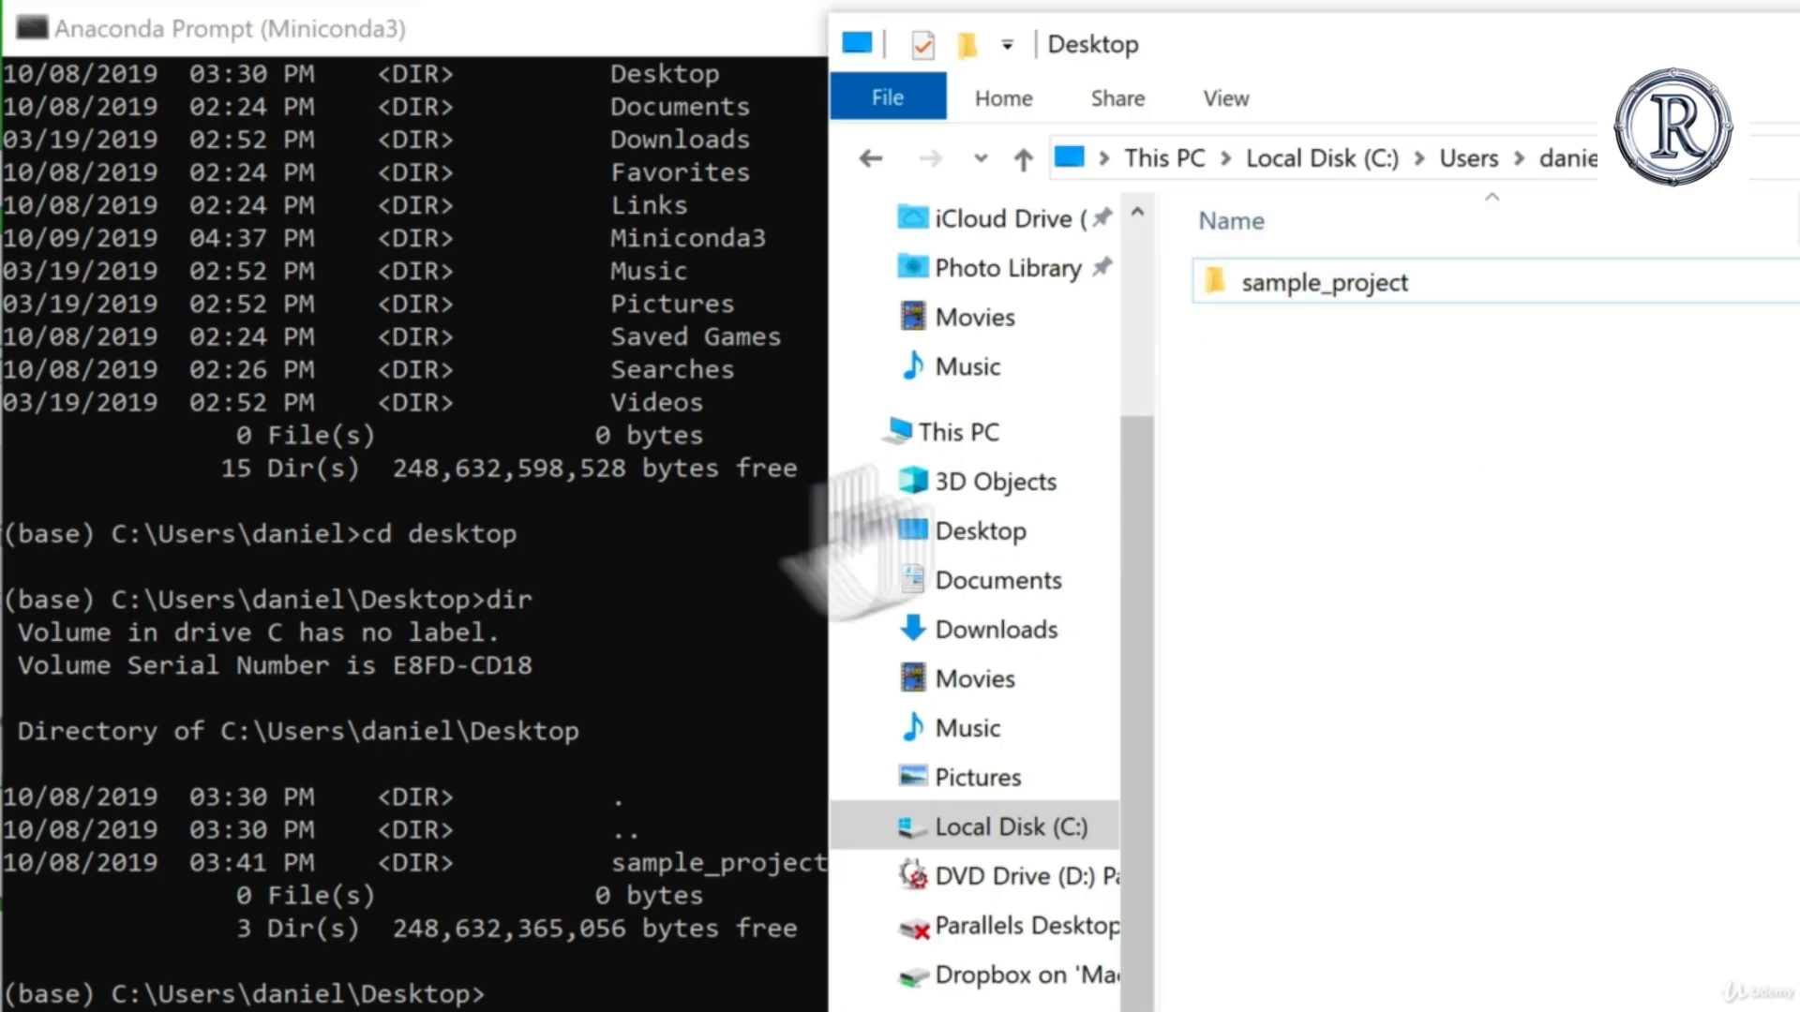
# Step: In the Anaconda Prompt, create a directory named sample_project_1 on the Desktop with mkdir
pyautogui.click(705, 555)
pyautogui.write('m')
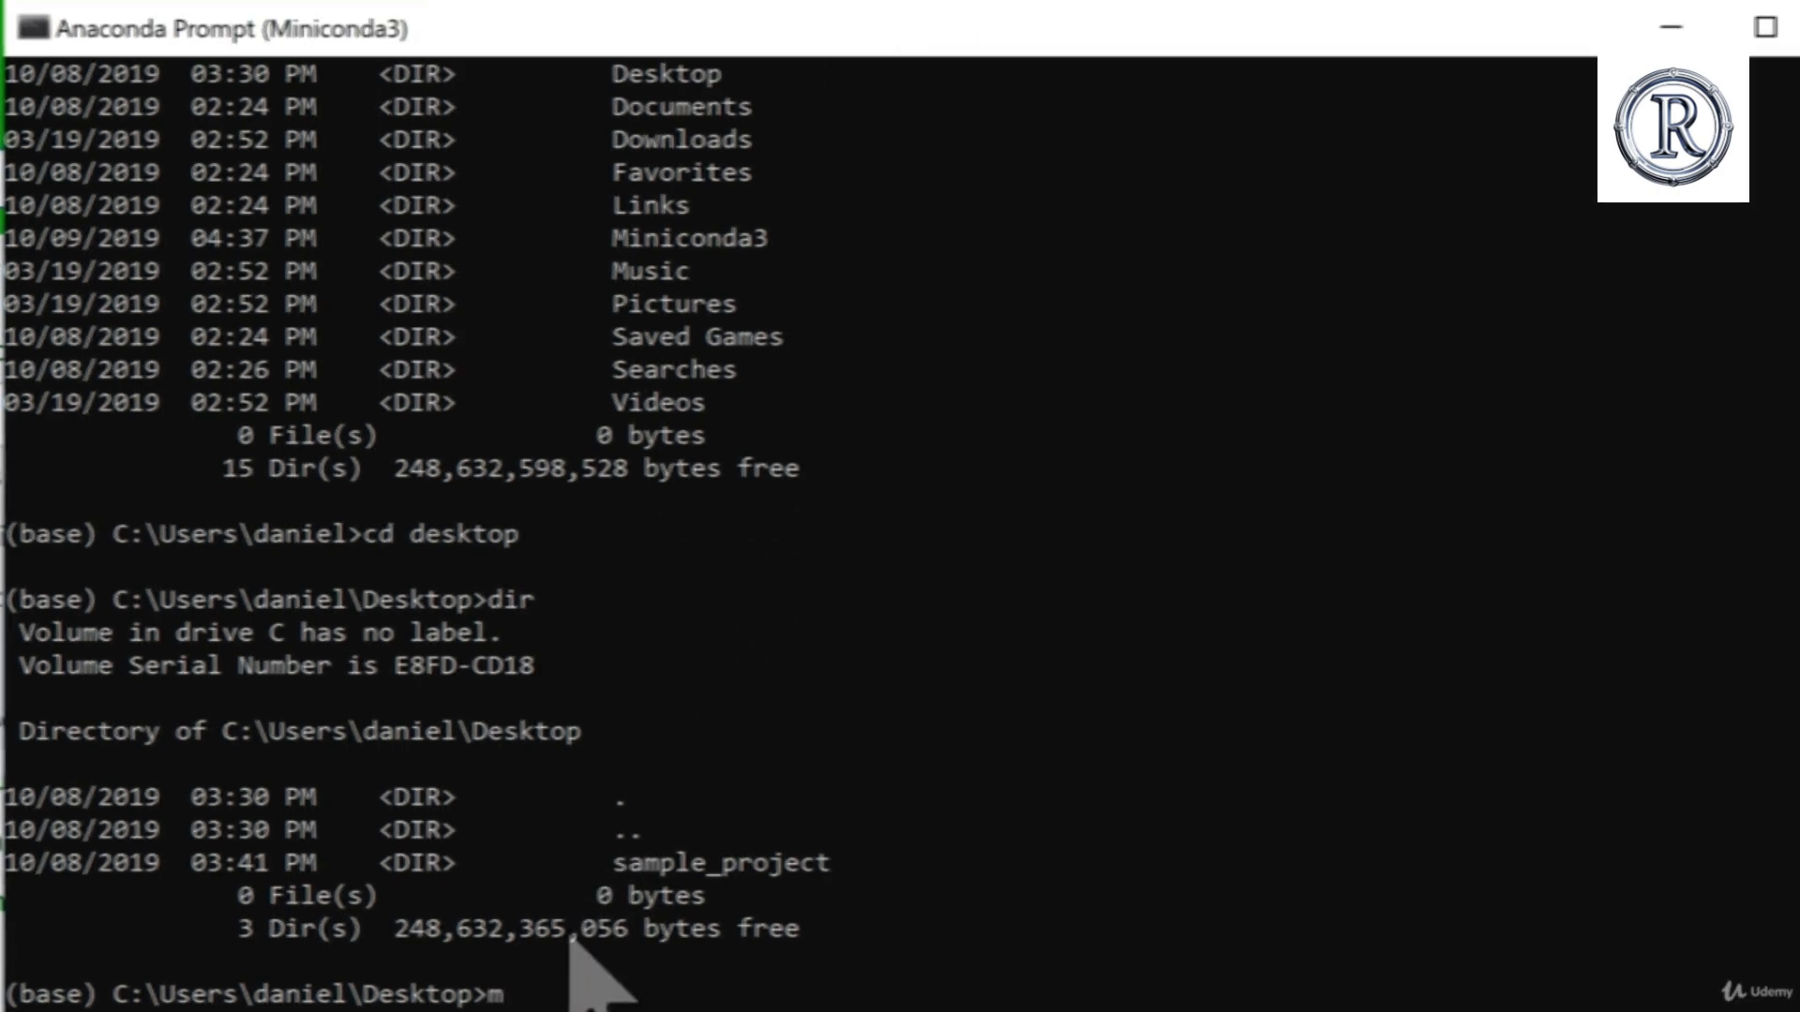
pyautogui.write('kdir')
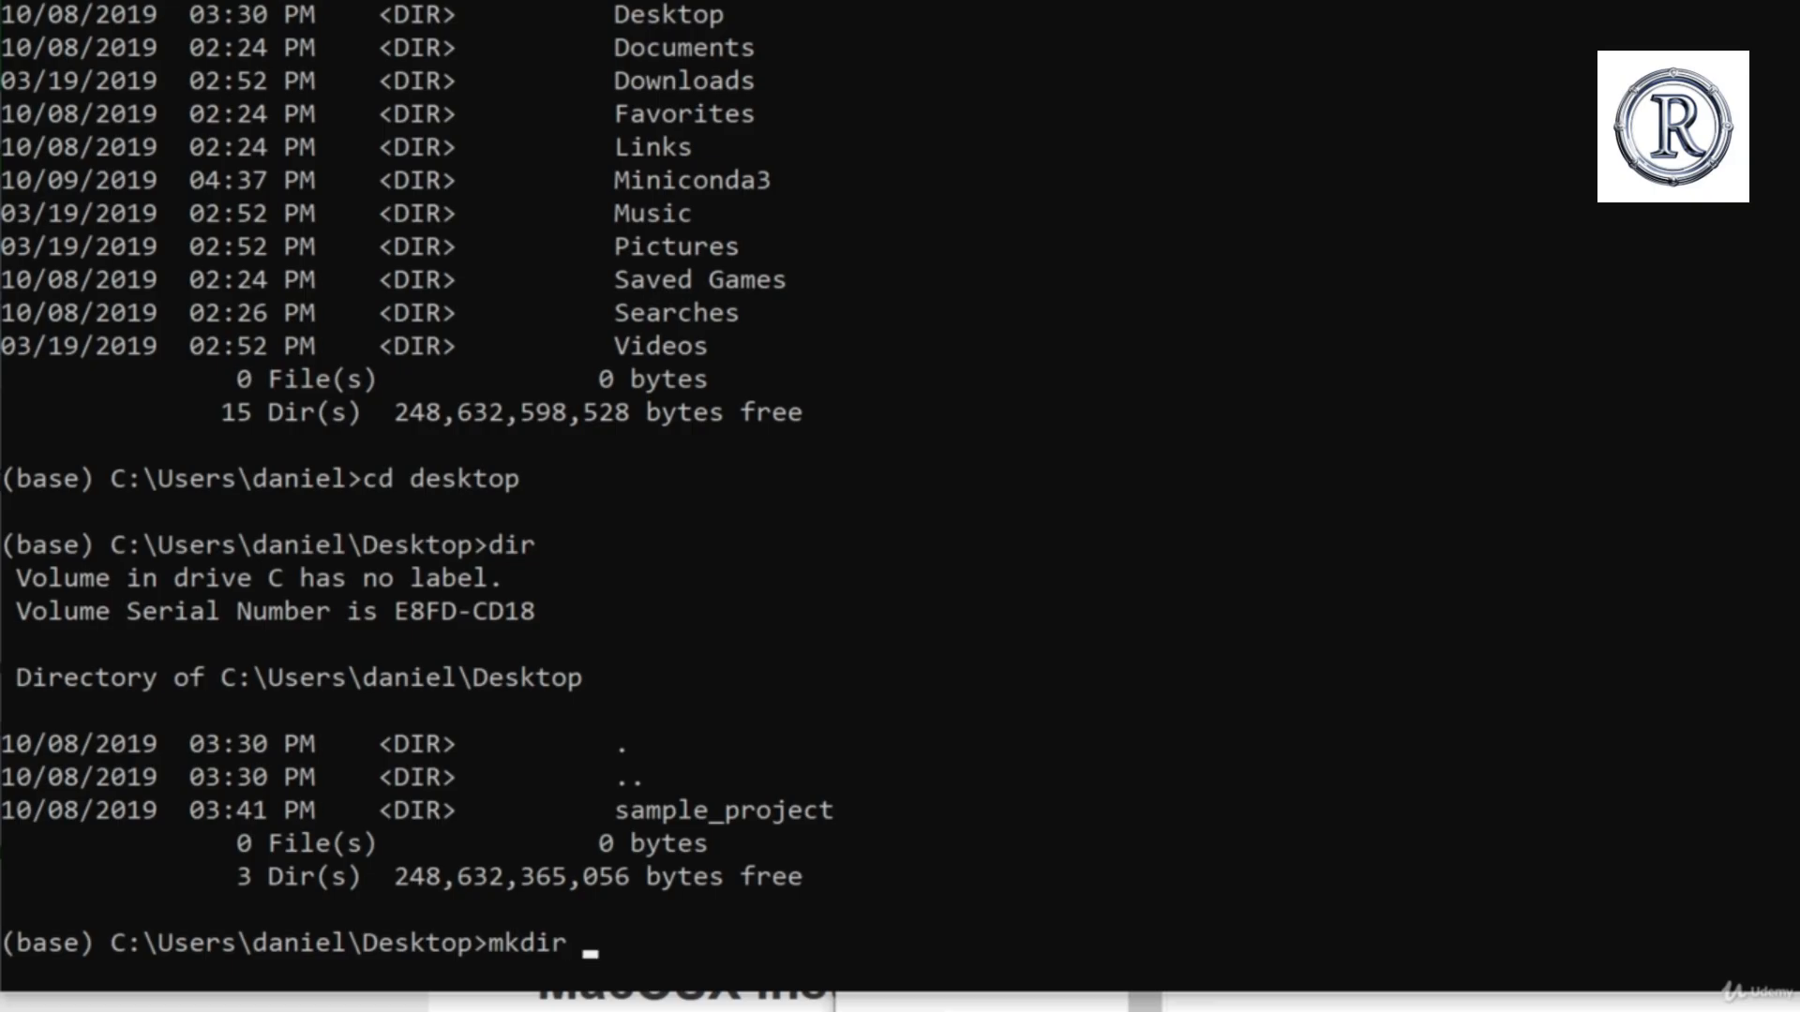
pyautogui.write(' sample_p')
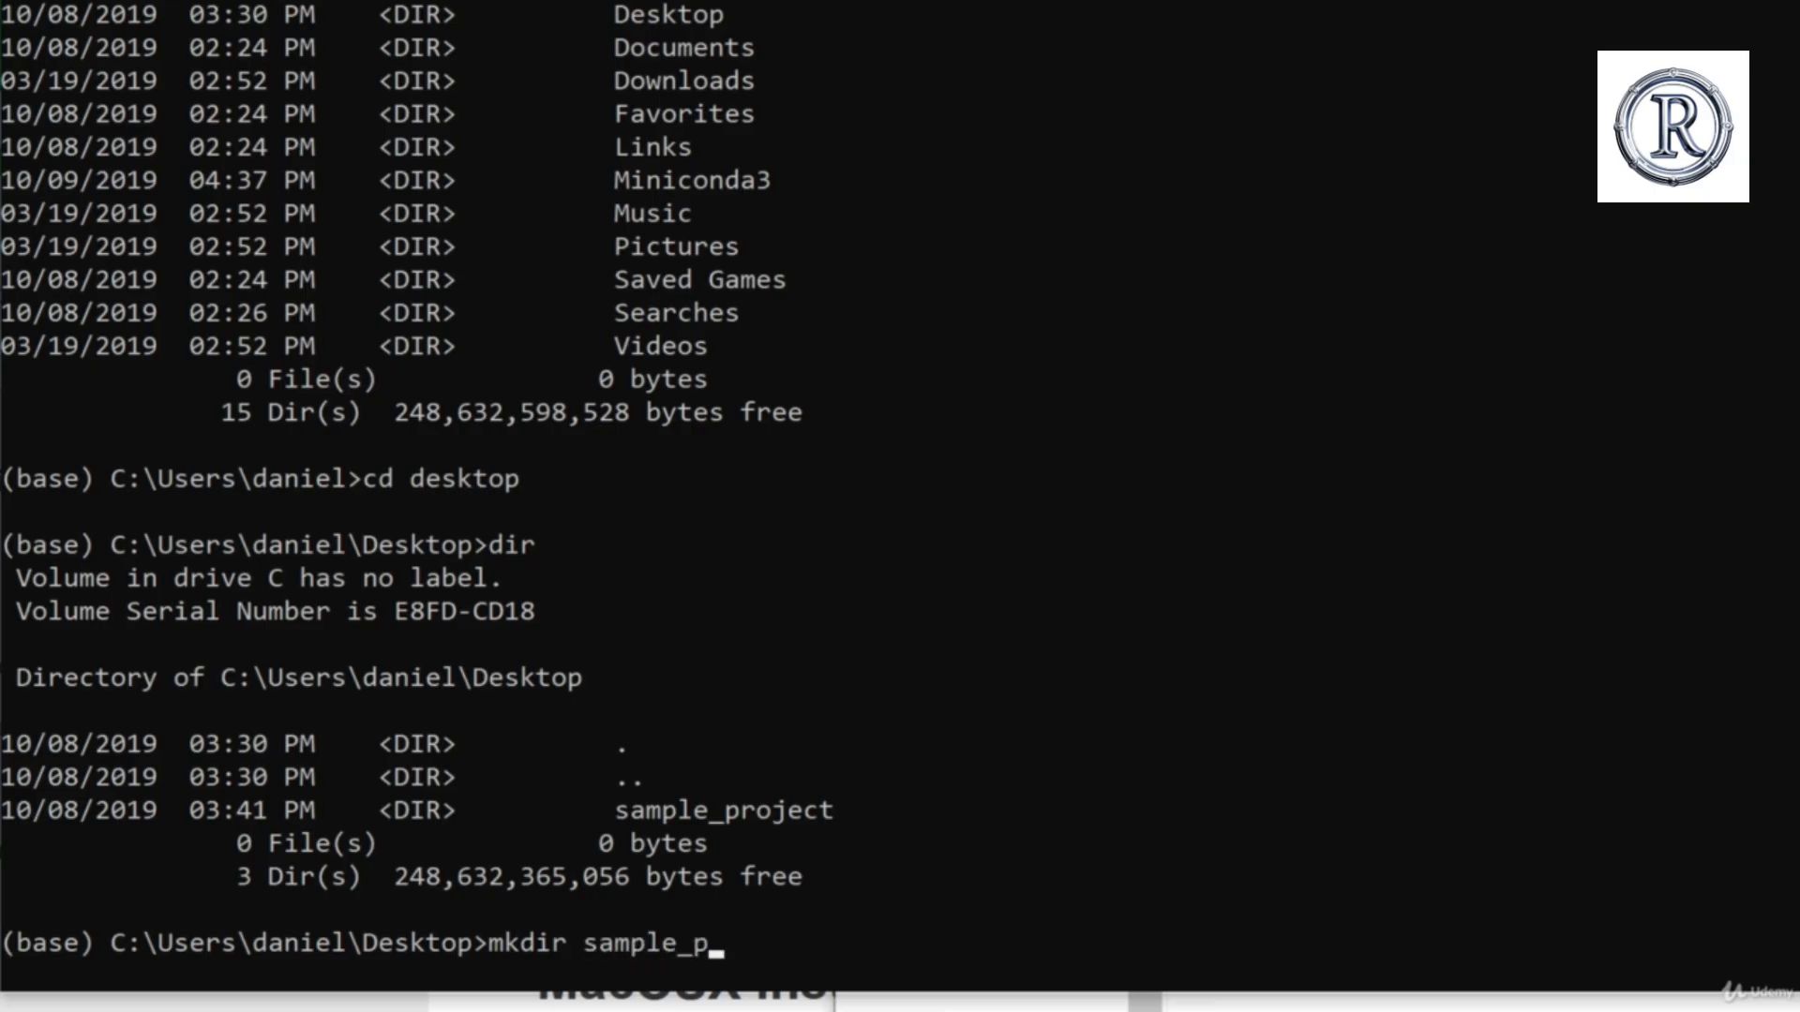
pyautogui.write('roject_1')
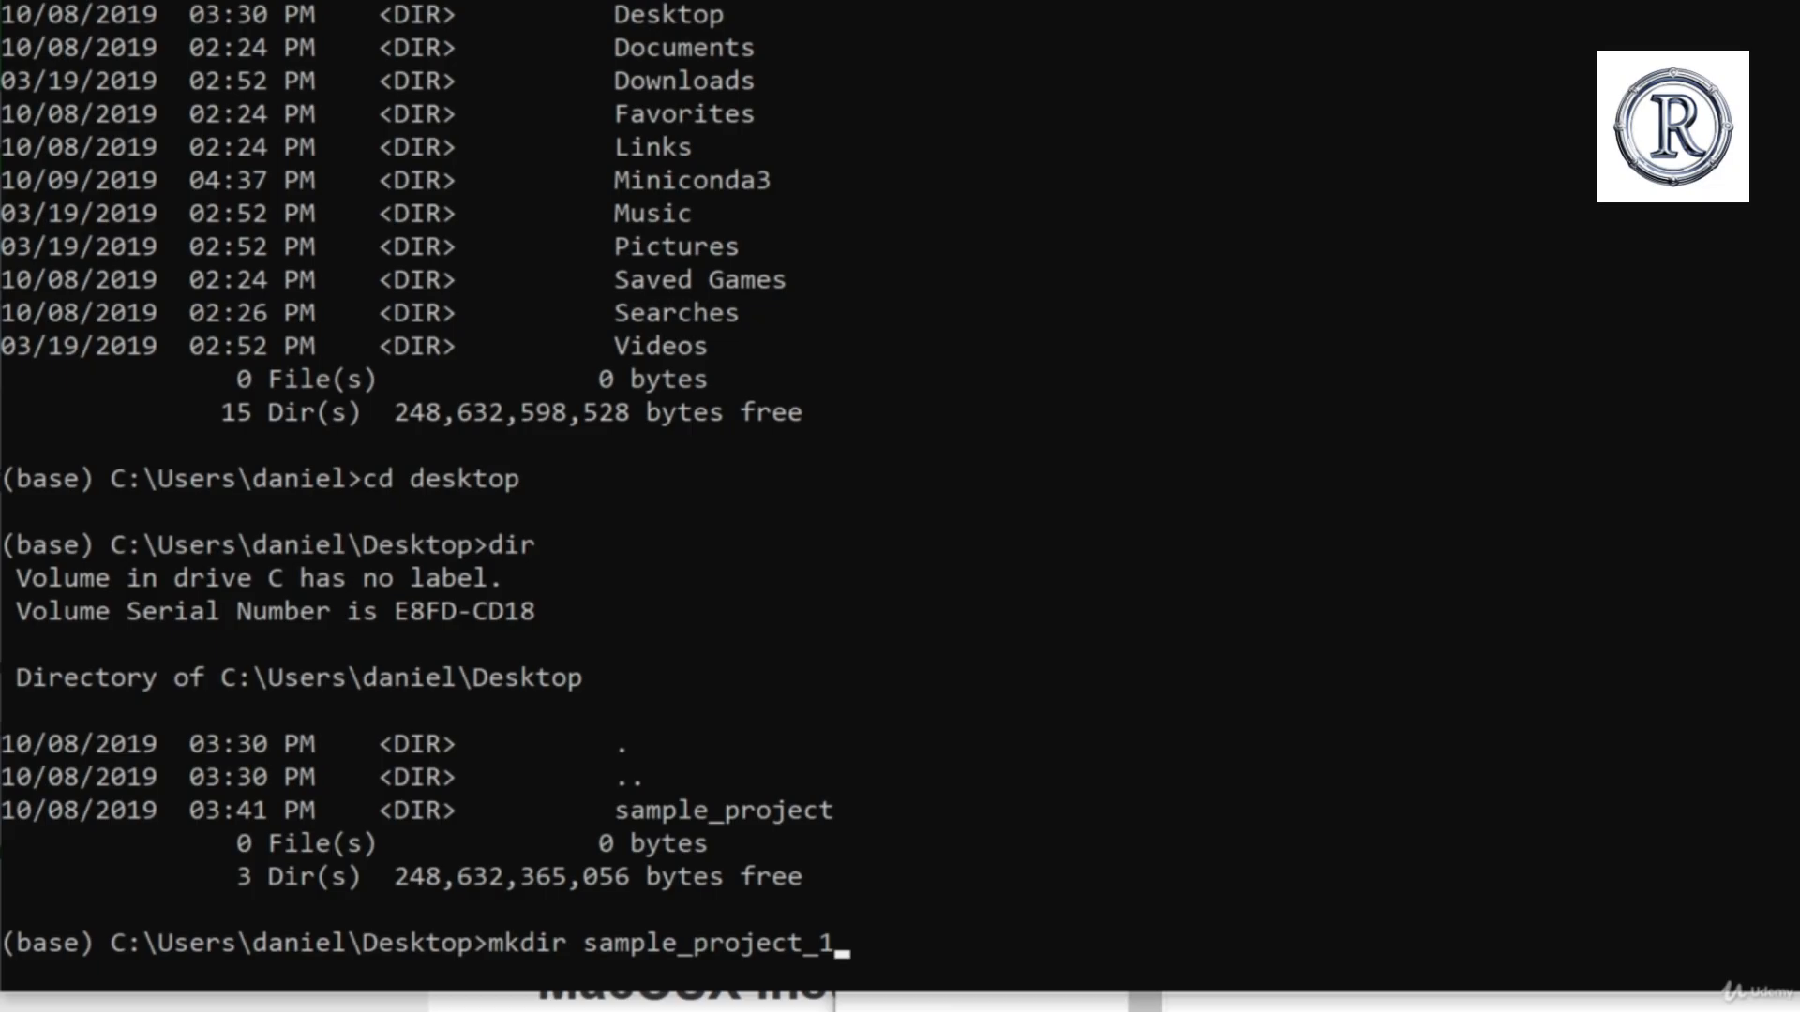
pyautogui.press('Return')
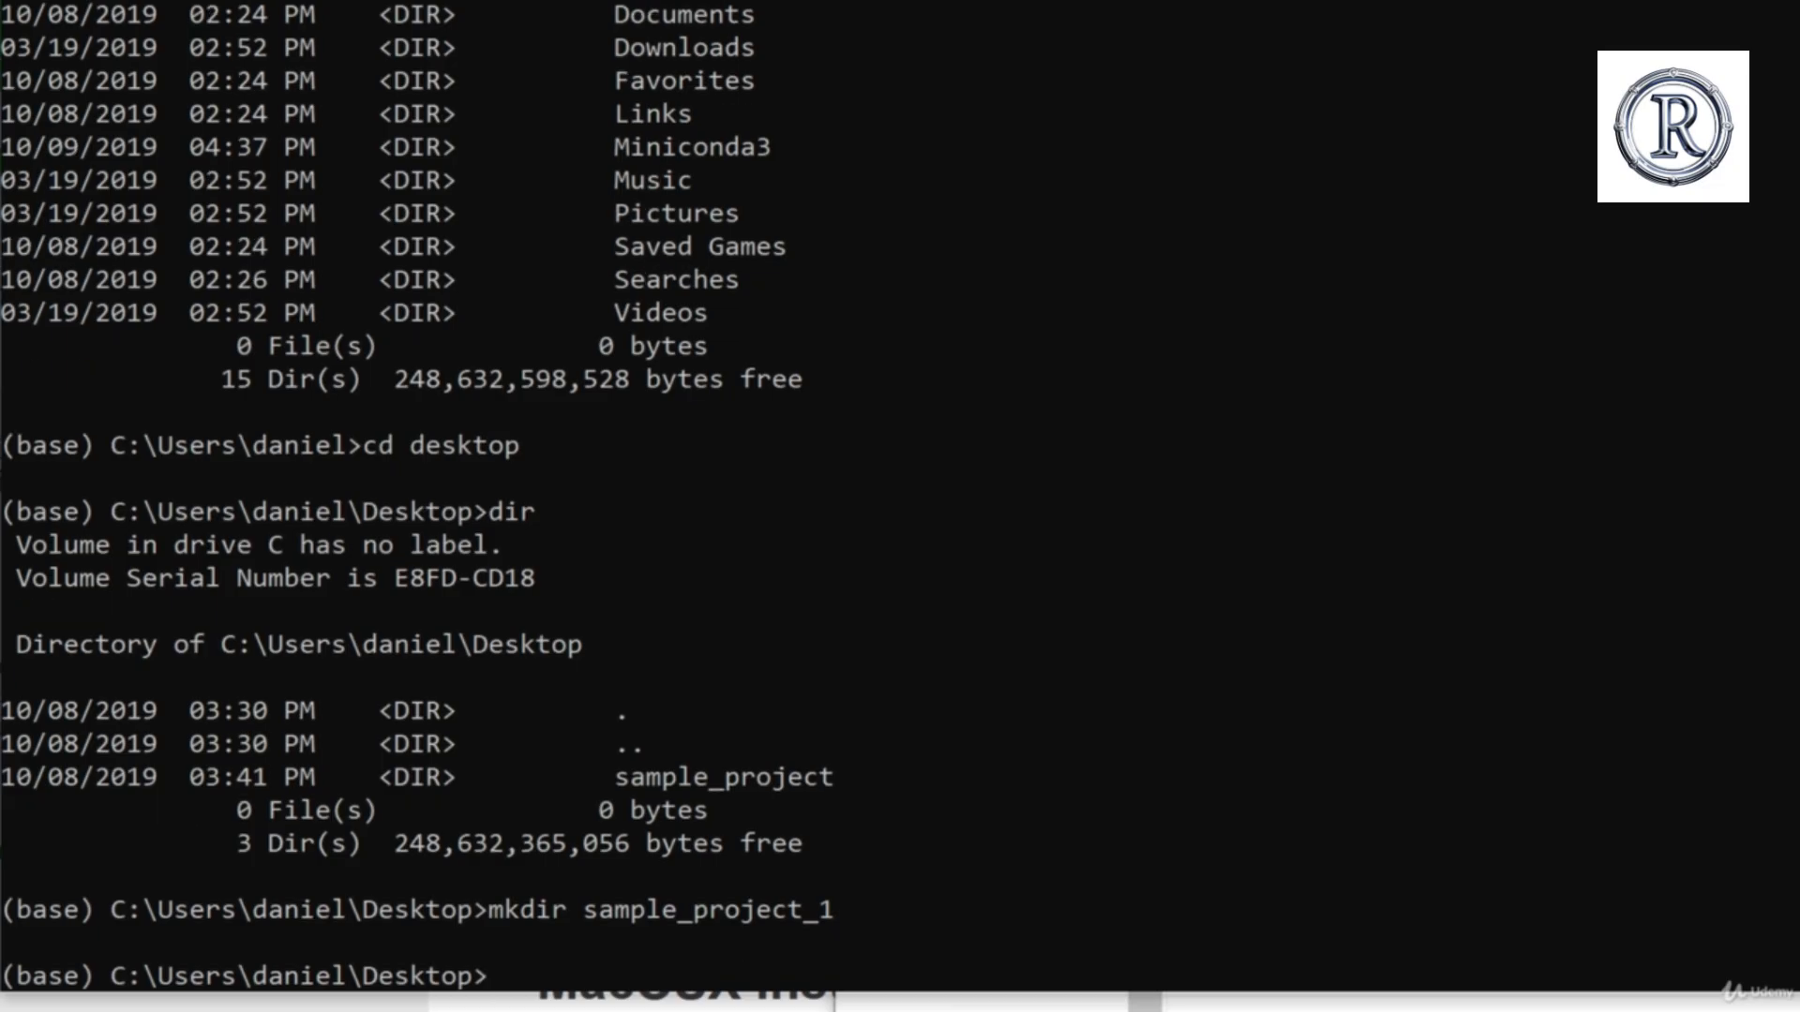
# Step: Check the Desktop folder in File Explorer for sample_project_1, and look at the Conda part of the project folder diagram
pyautogui.hotkey('alt', 'Tab')
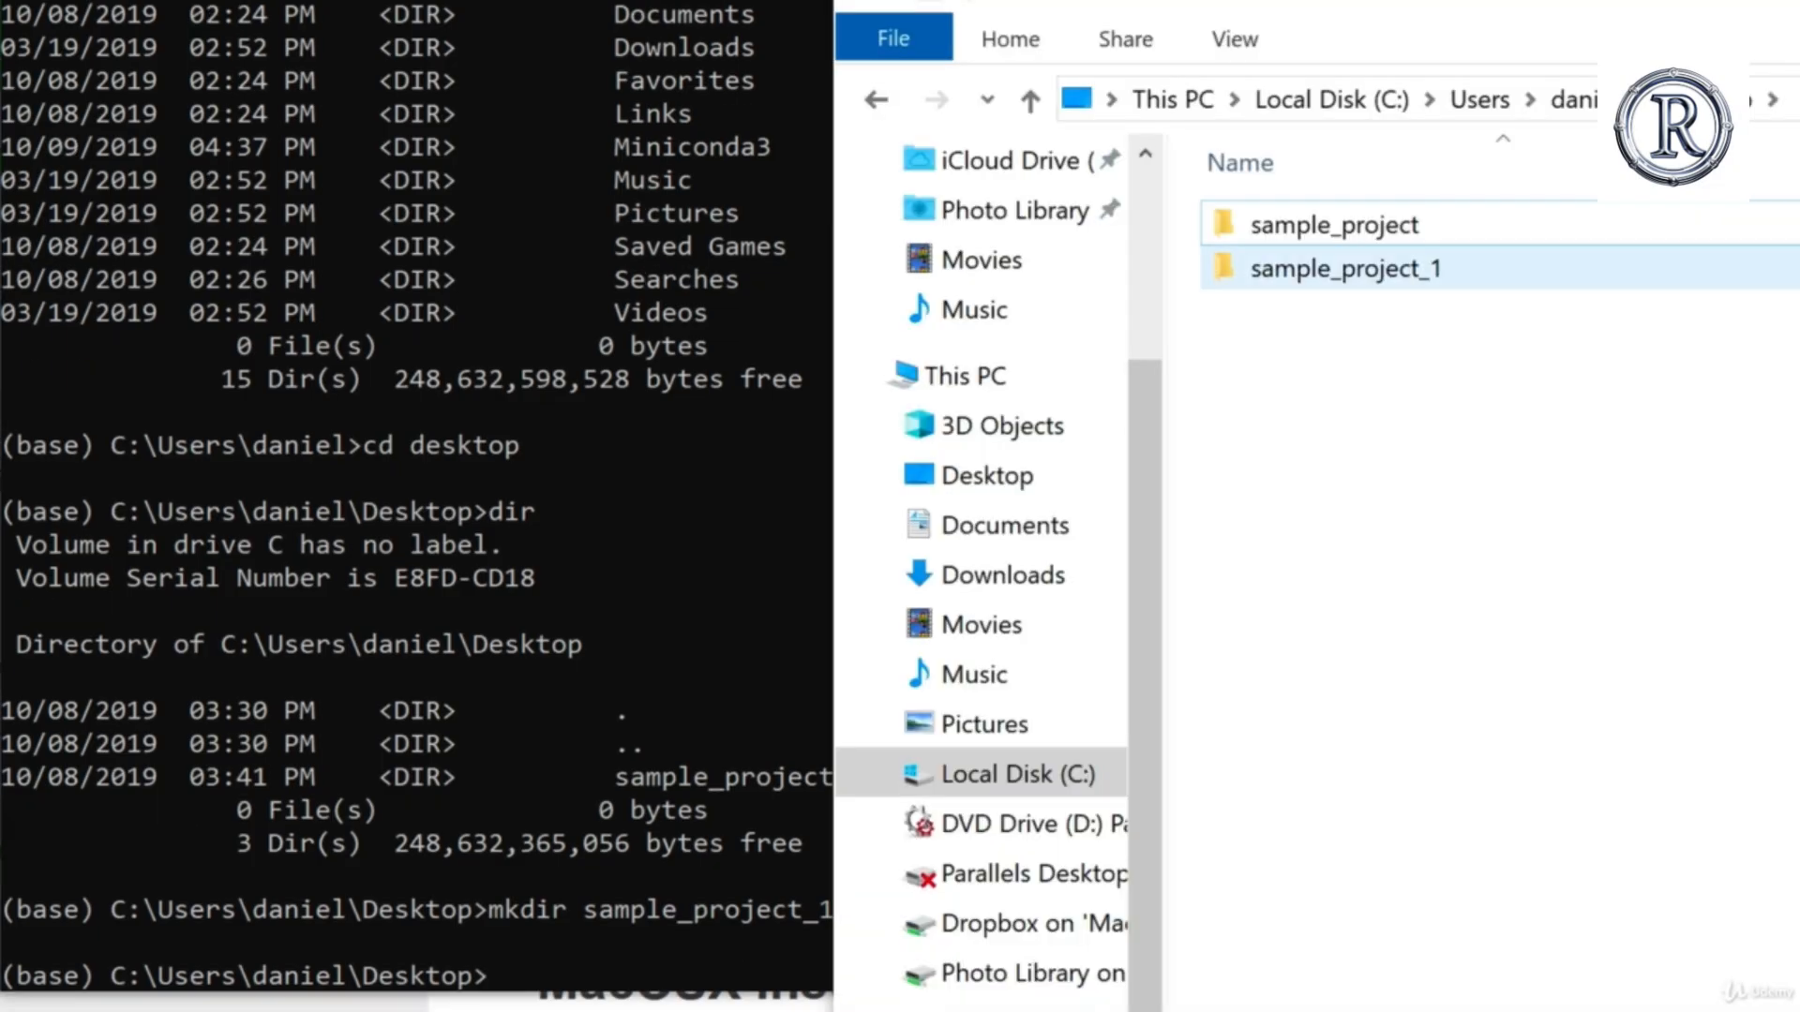
pyautogui.rightClick(1323, 380)
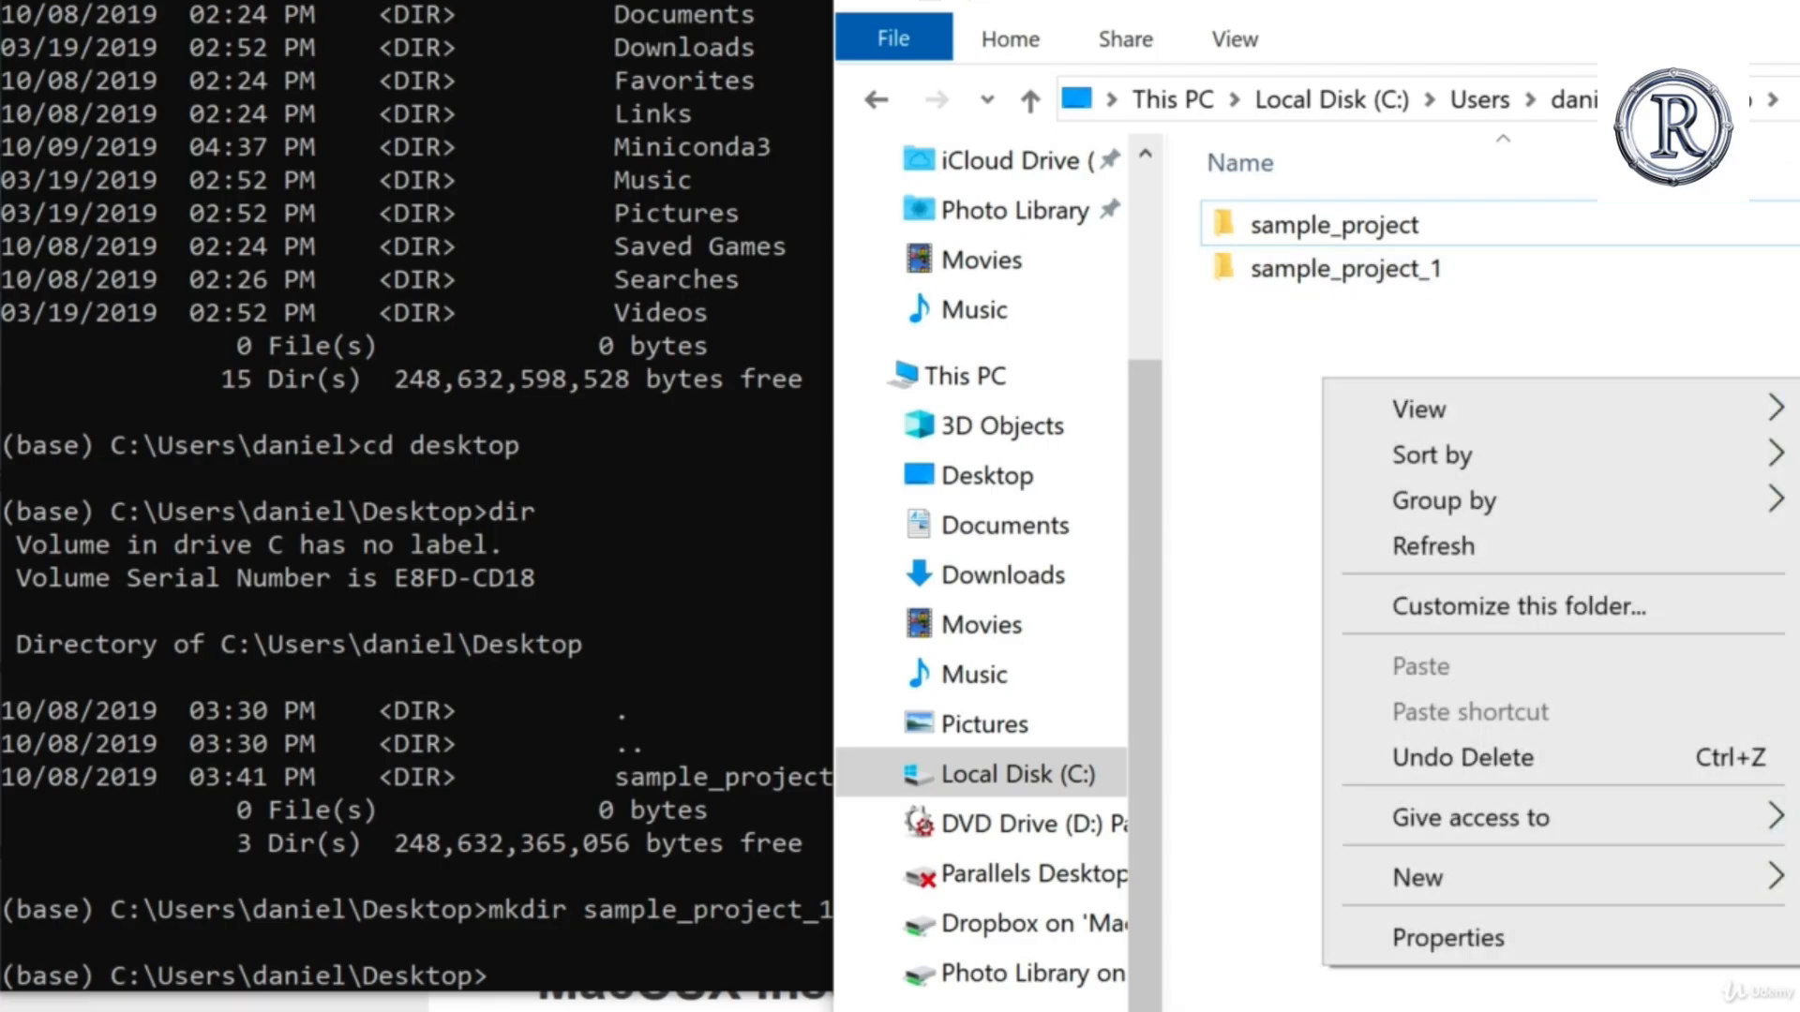
pyautogui.click(1302, 420)
pyautogui.hotkey('alt', 'Tab')
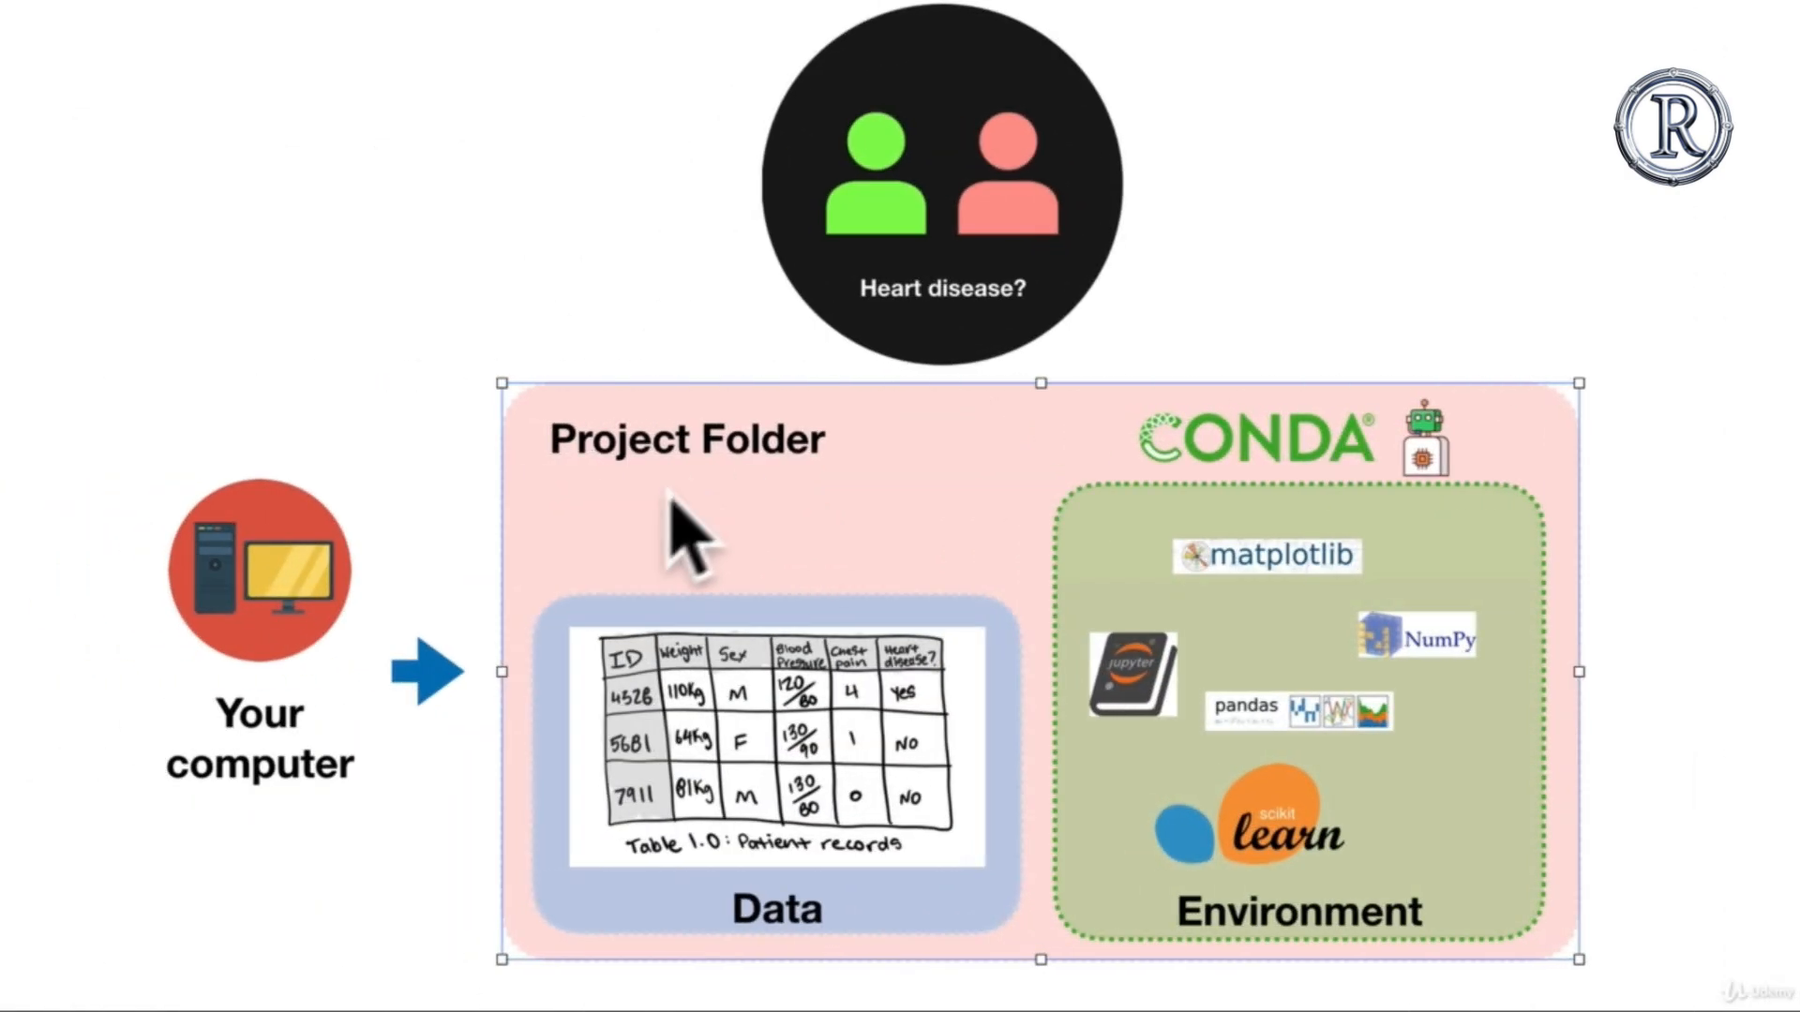
pyautogui.click(1209, 427)
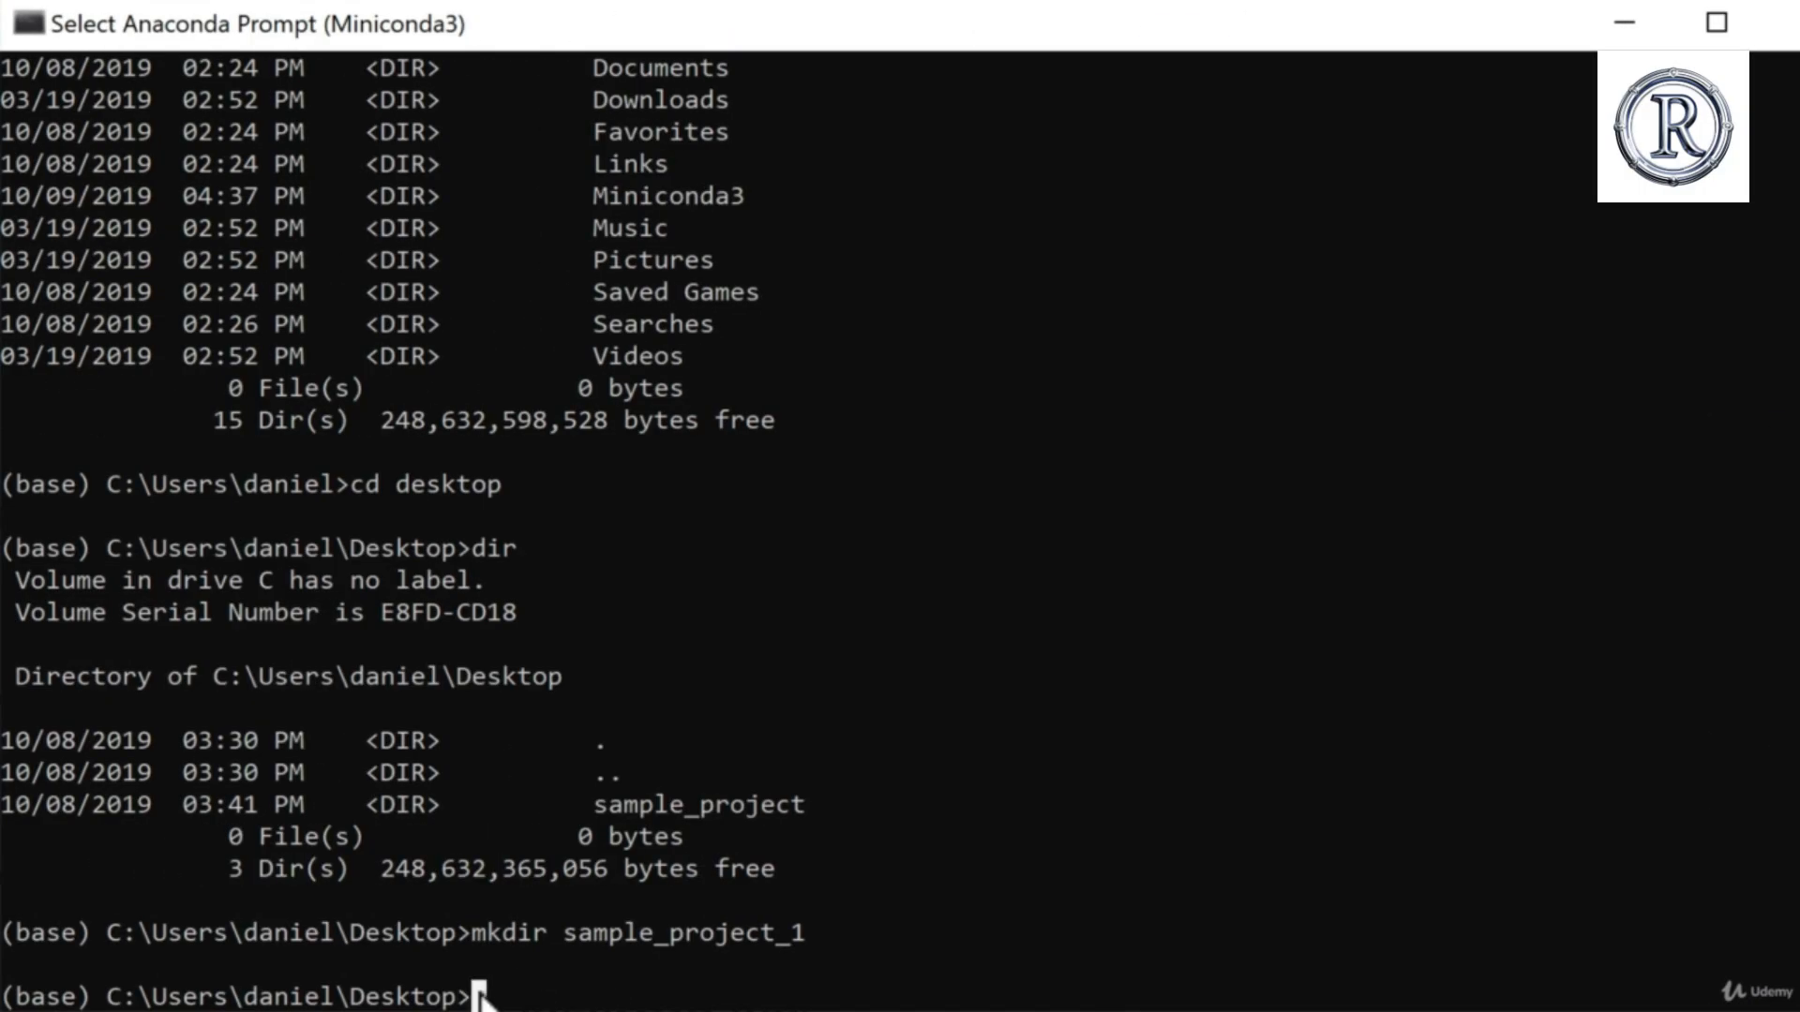
# Step: In the Anaconda Prompt, change into the sample_project_1 directory with cd and list its contents with dir
pyautogui.scroll(-1, 888, 787)
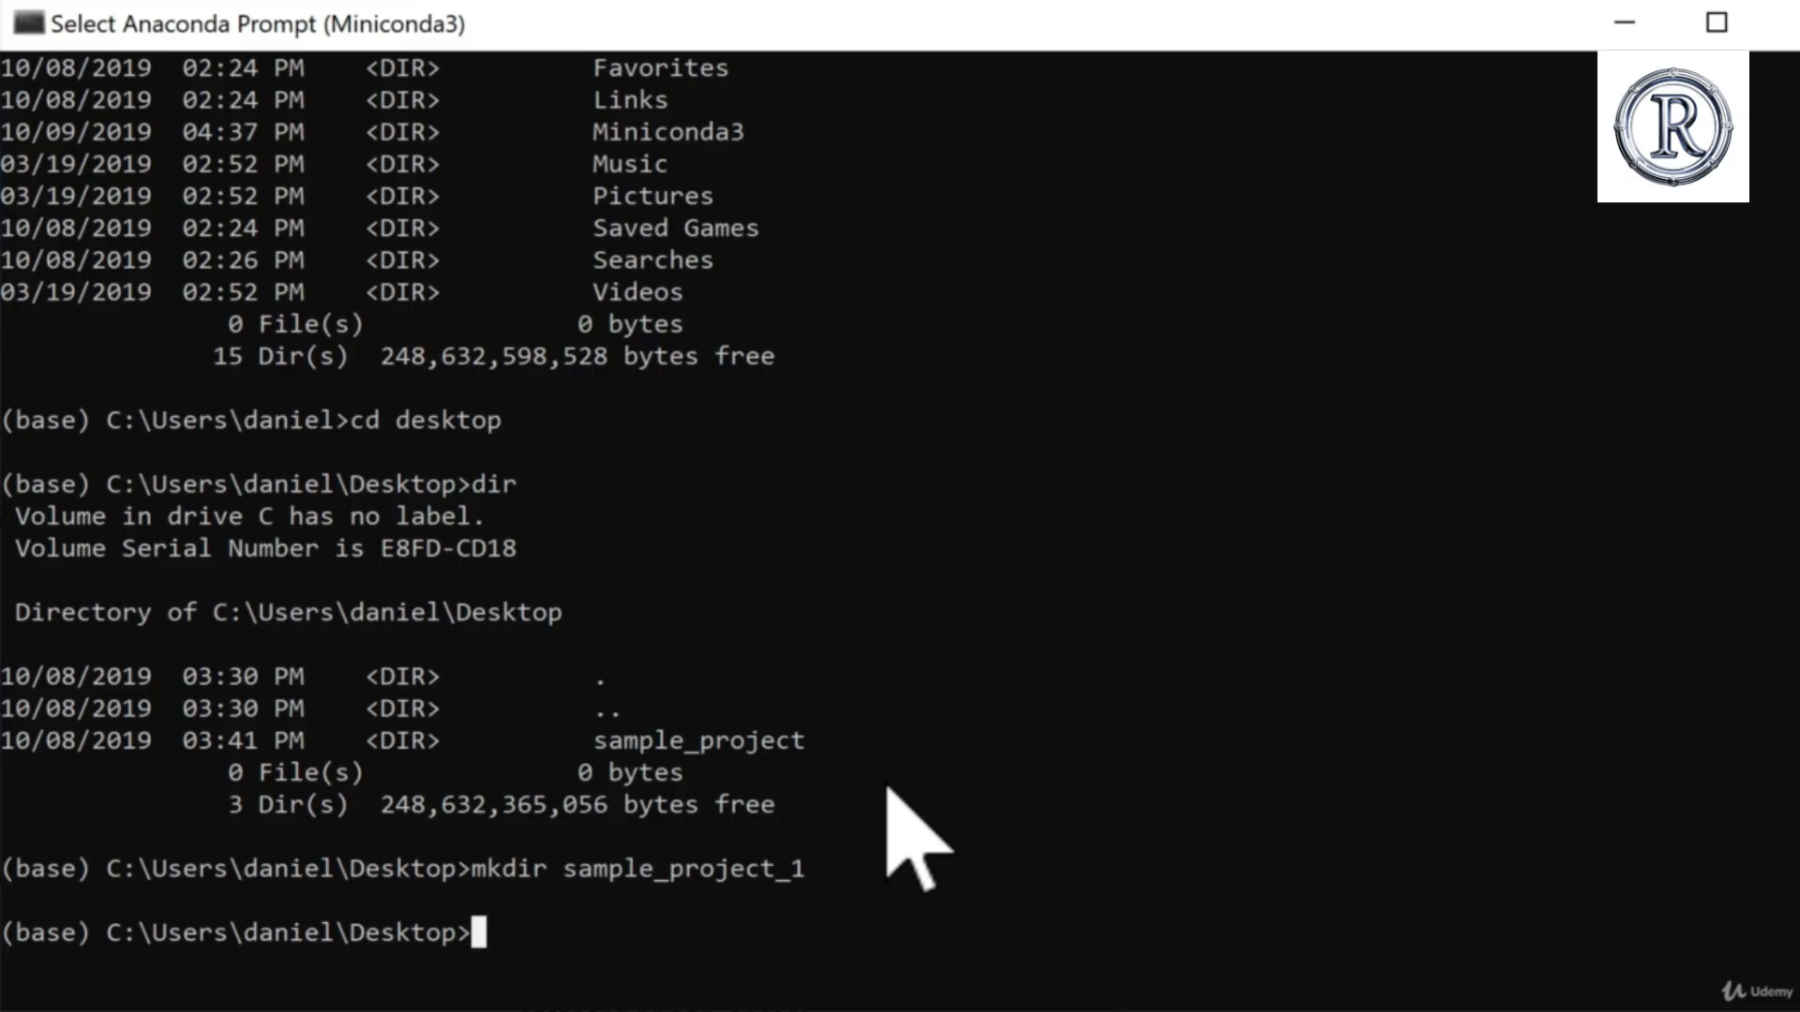
pyautogui.write('cd s')
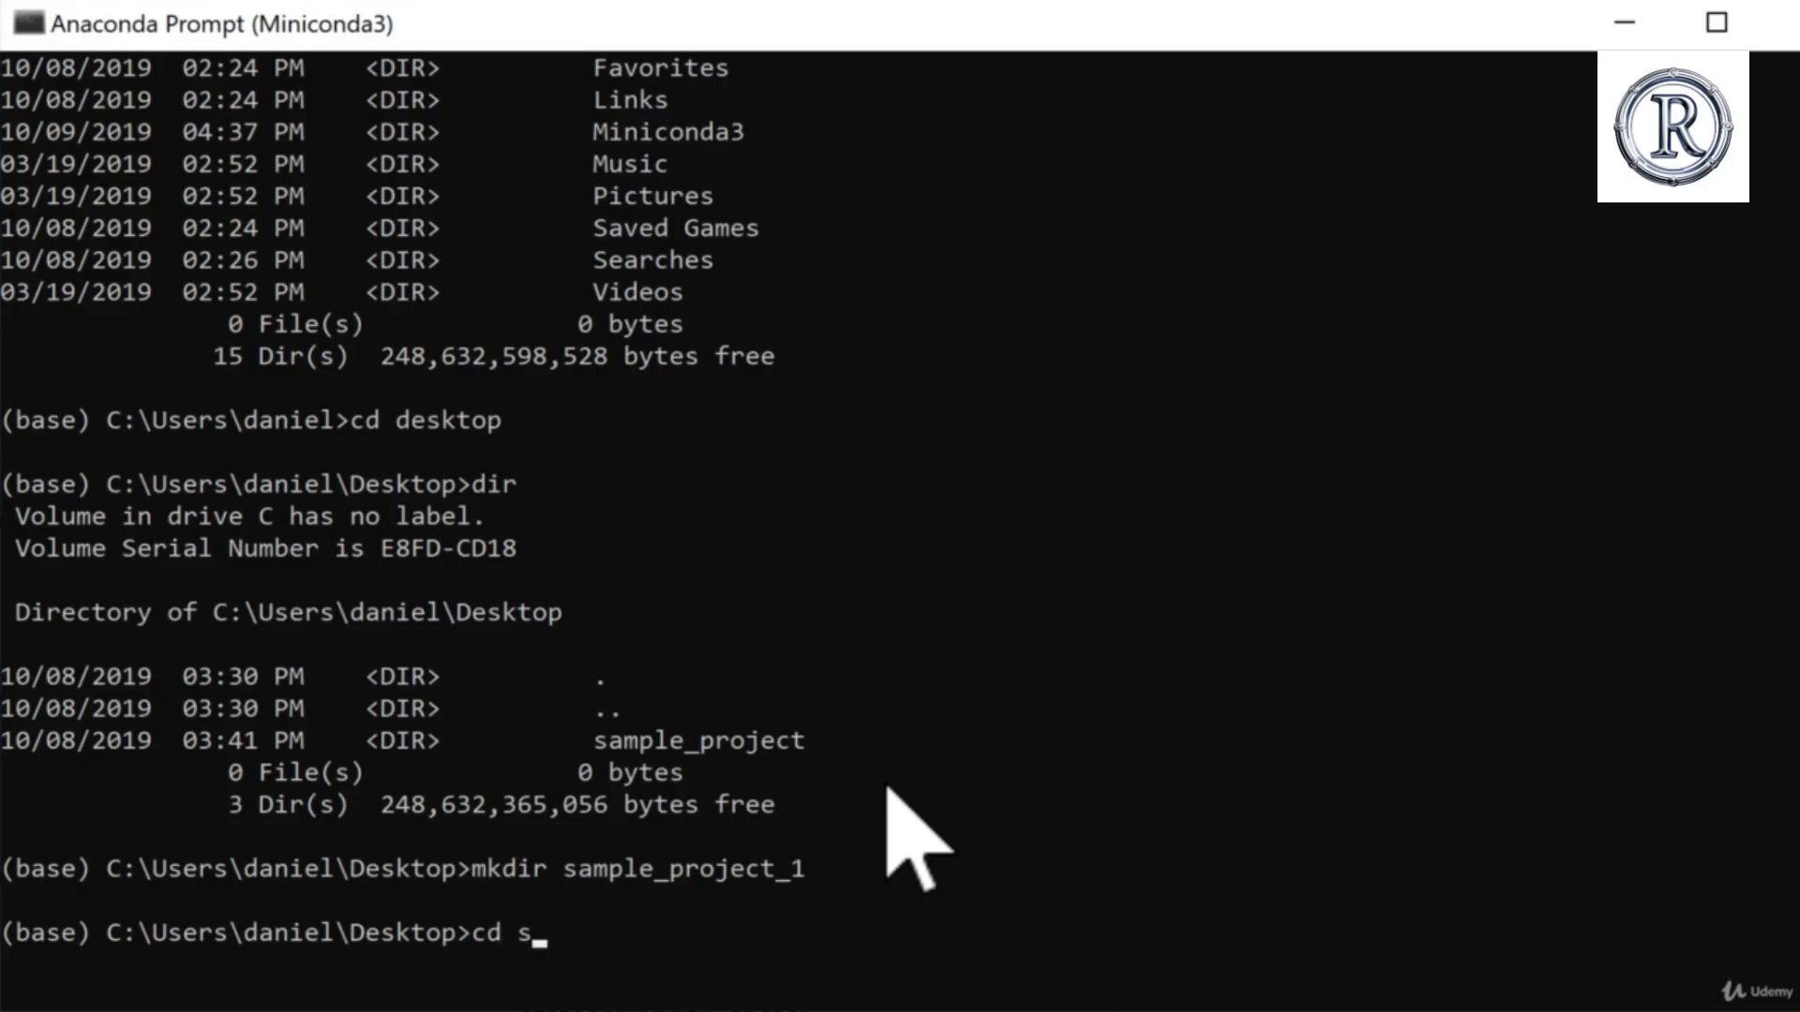
pyautogui.write('ample_project_1')
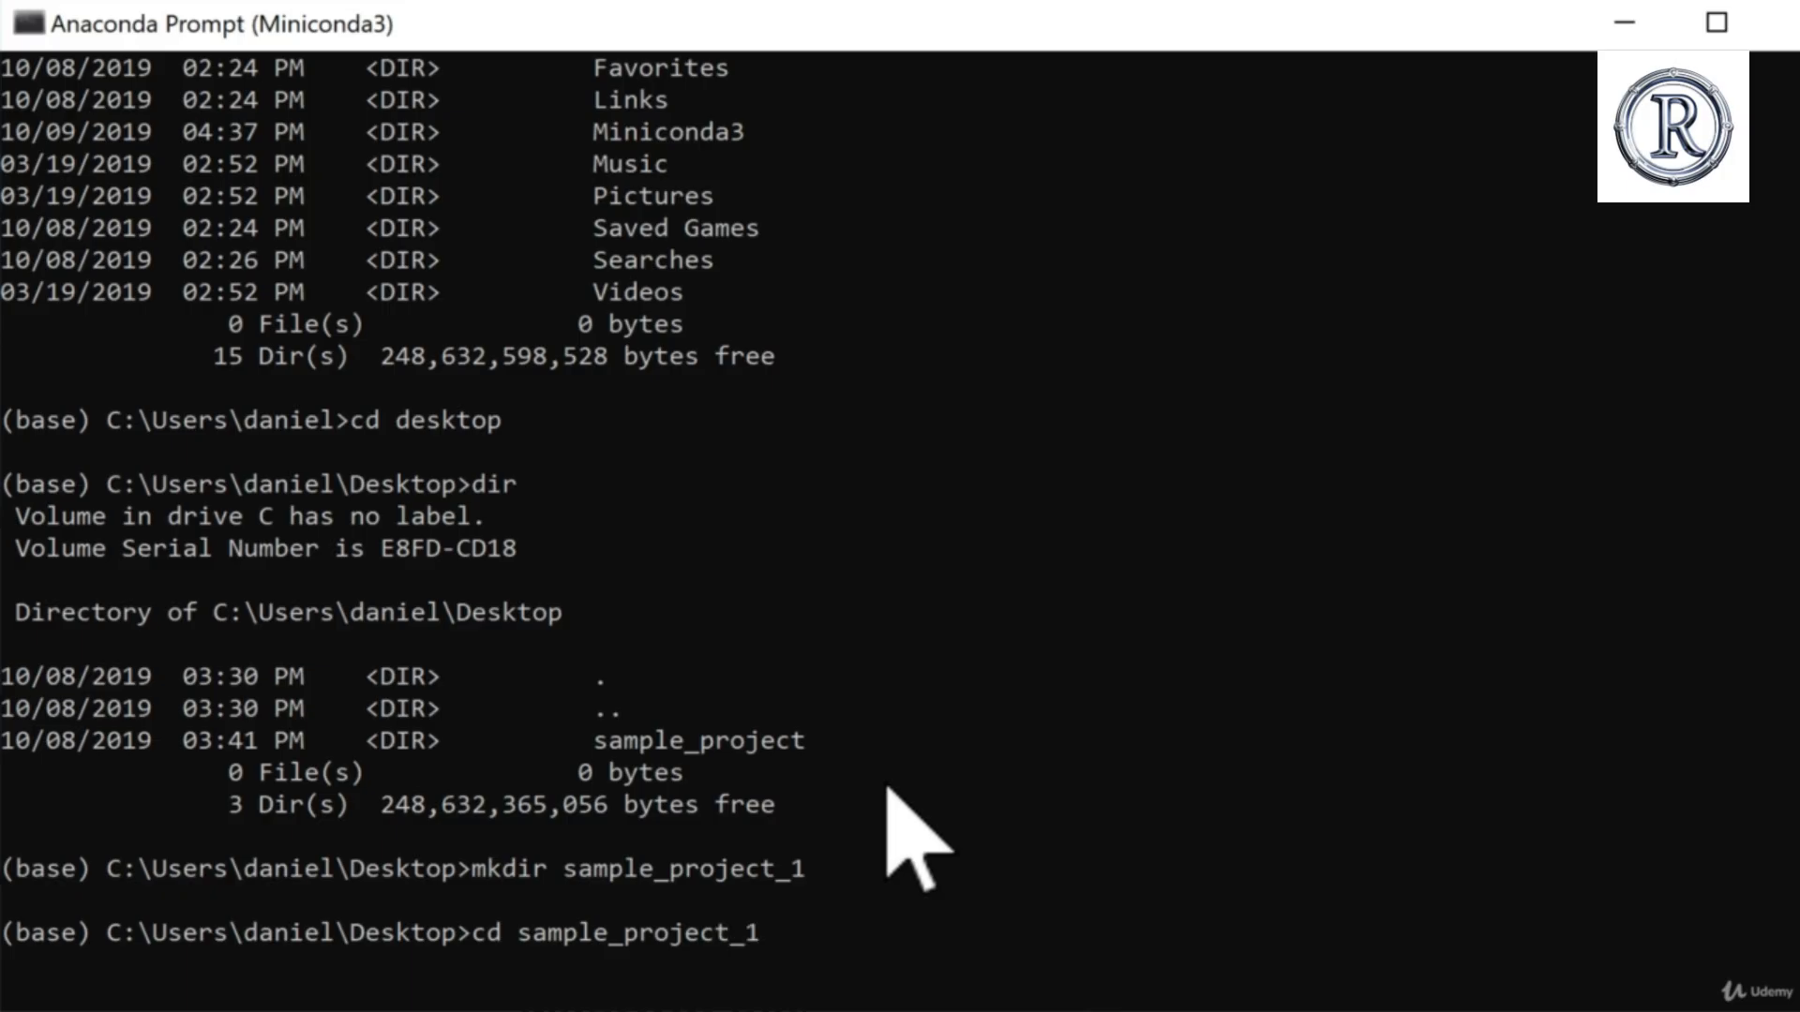
pyautogui.press('Return')
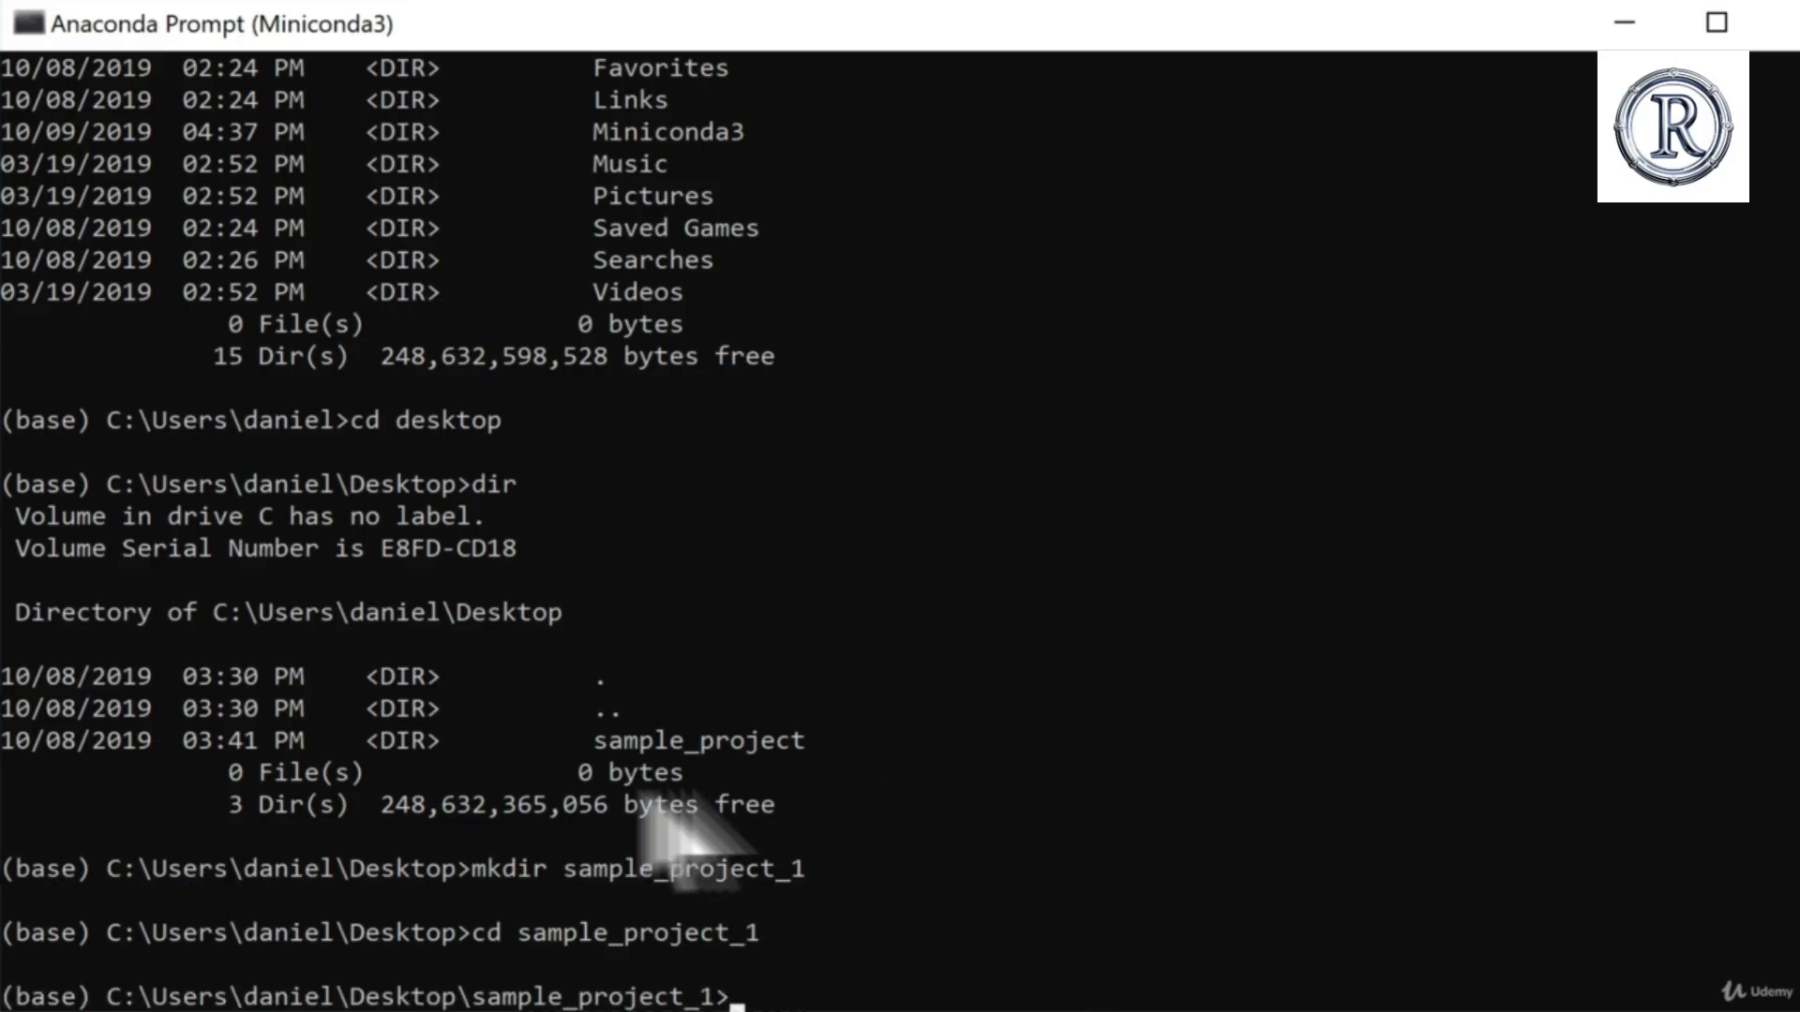
pyautogui.scroll(-1, 582, 844)
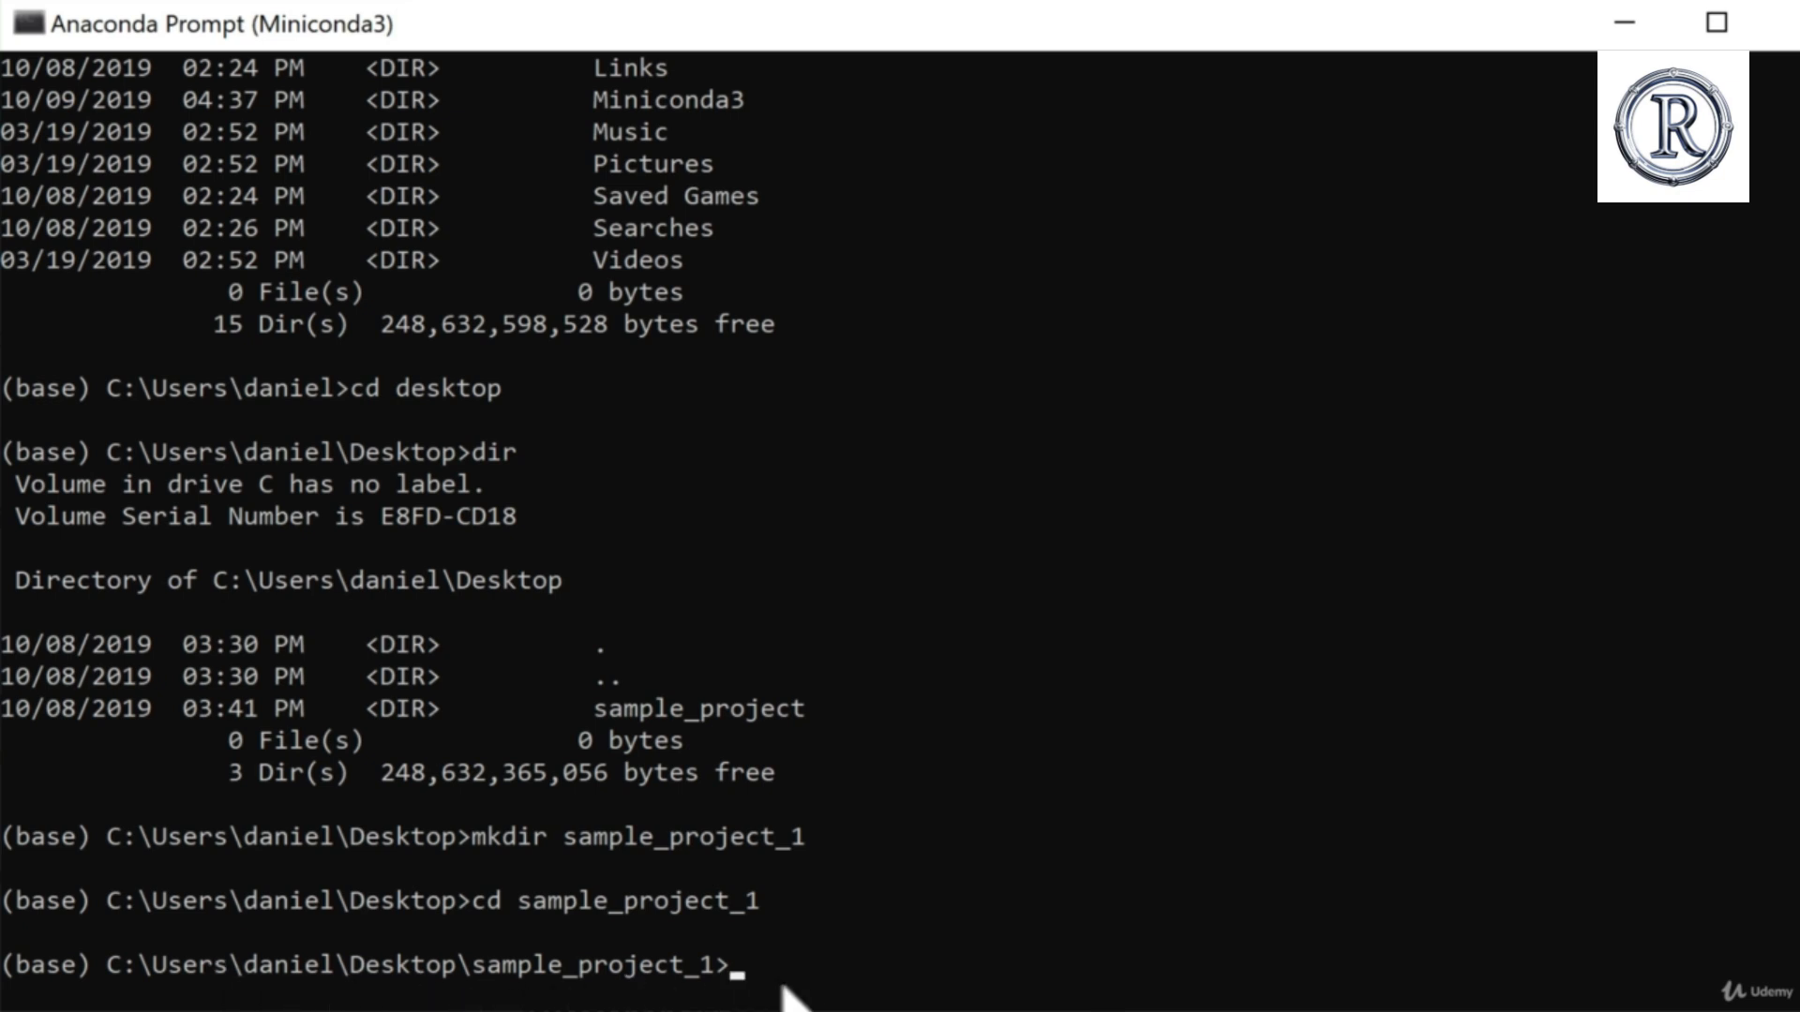
pyautogui.write('dir')
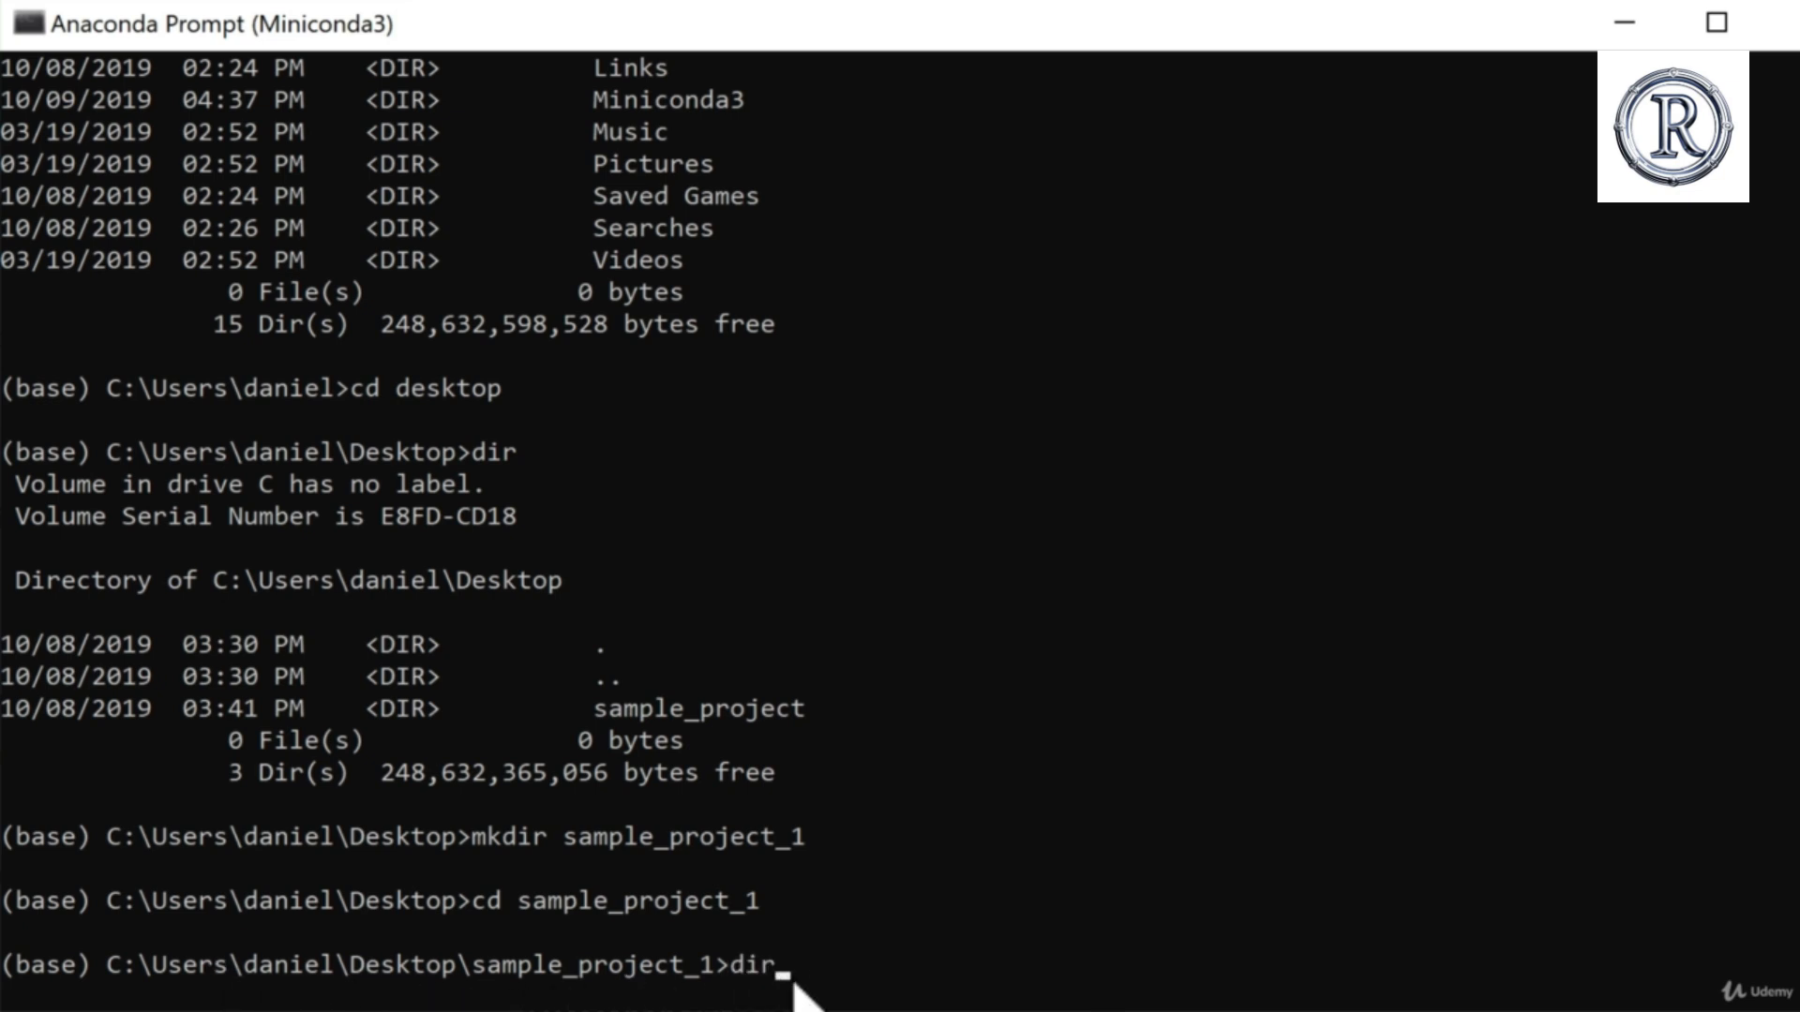
pyautogui.press('Return')
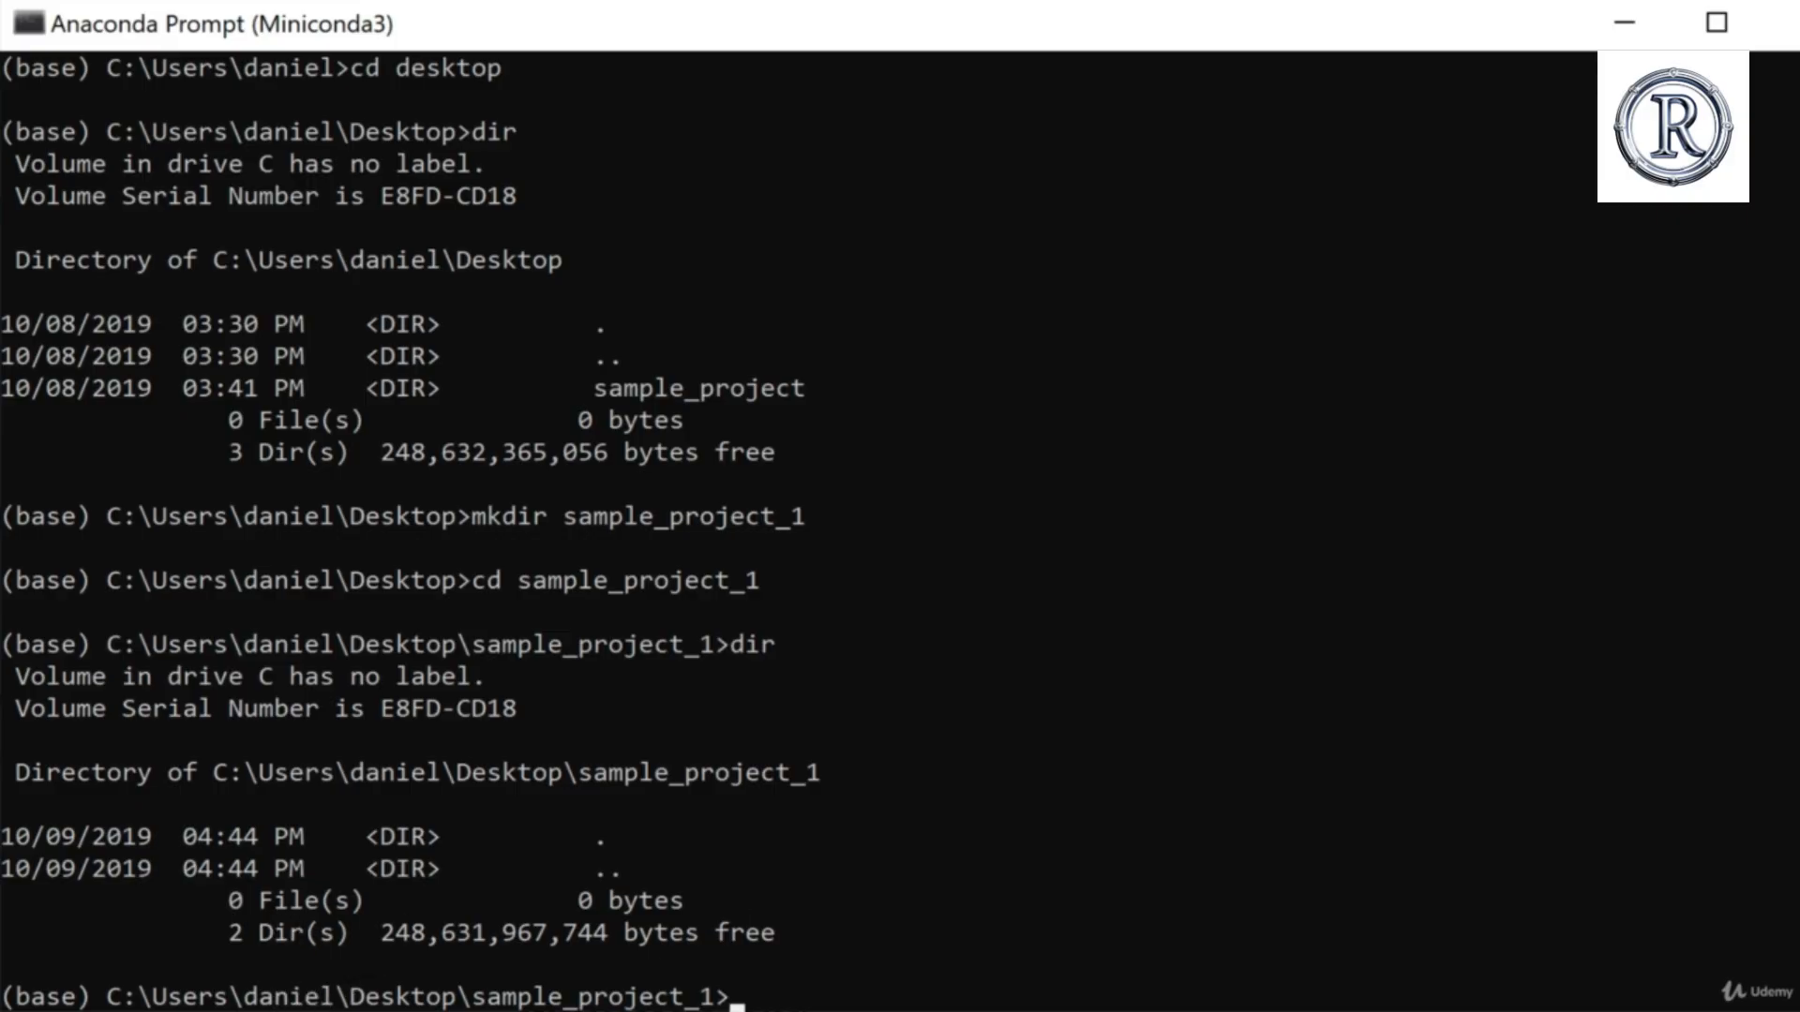
# Step: Switch to File Explorer and open the sample_project_1 folder on the Desktop to inspect its contents
pyautogui.click(412, 1011)
pyautogui.doubleClick(515, 305)
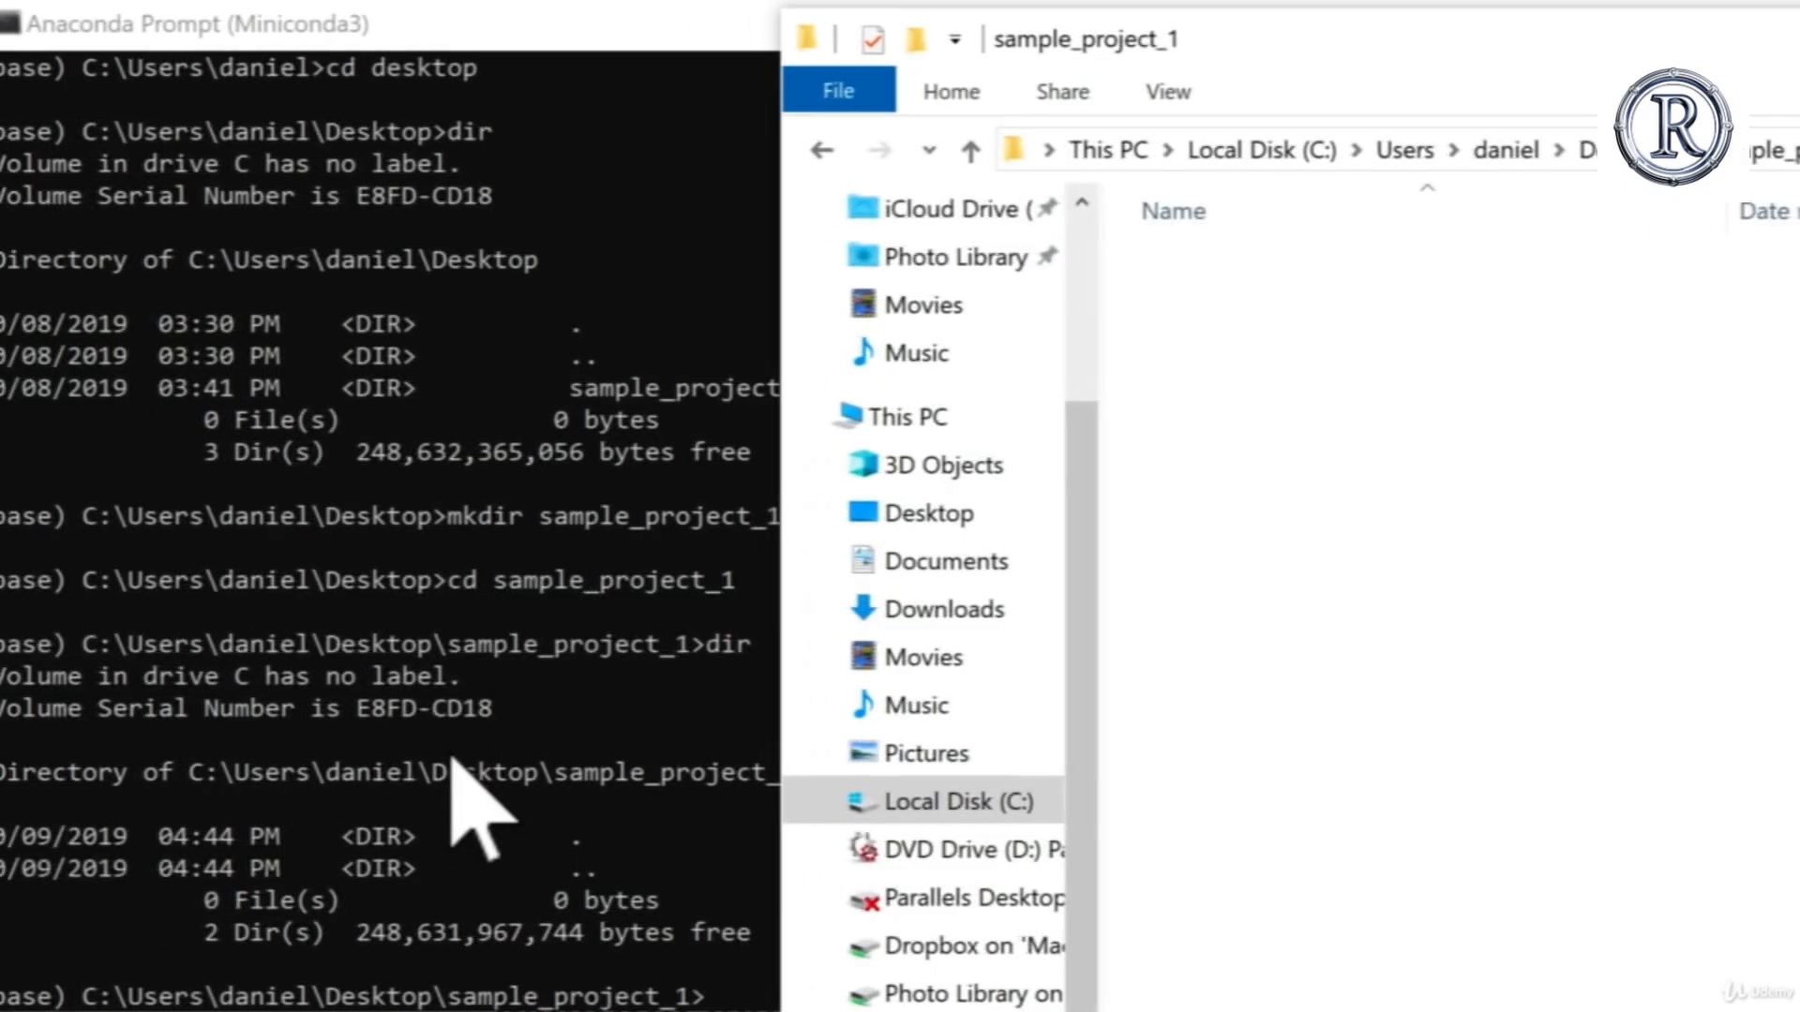
pyautogui.click(457, 753)
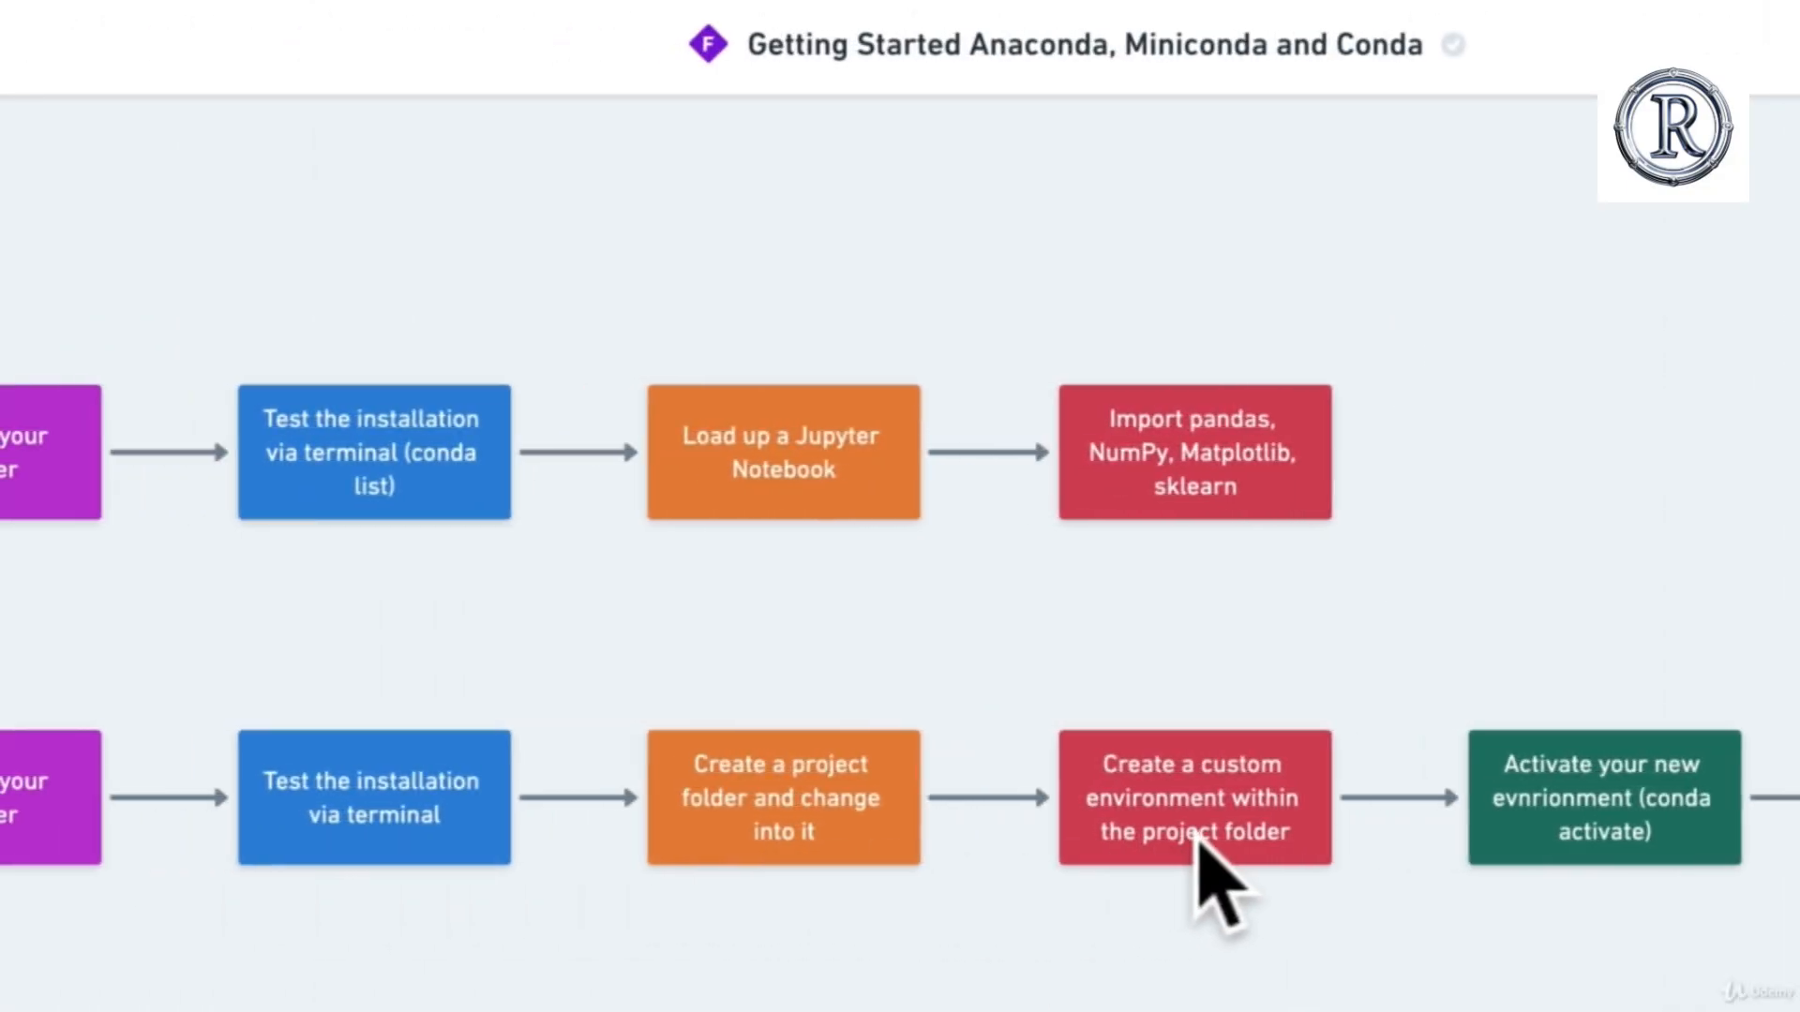
# Step: Review the custom environment stage in the Getting Started flowchart and the Conda environment in the project folder diagram
pyautogui.click(1242, 830)
pyautogui.click(1329, 980)
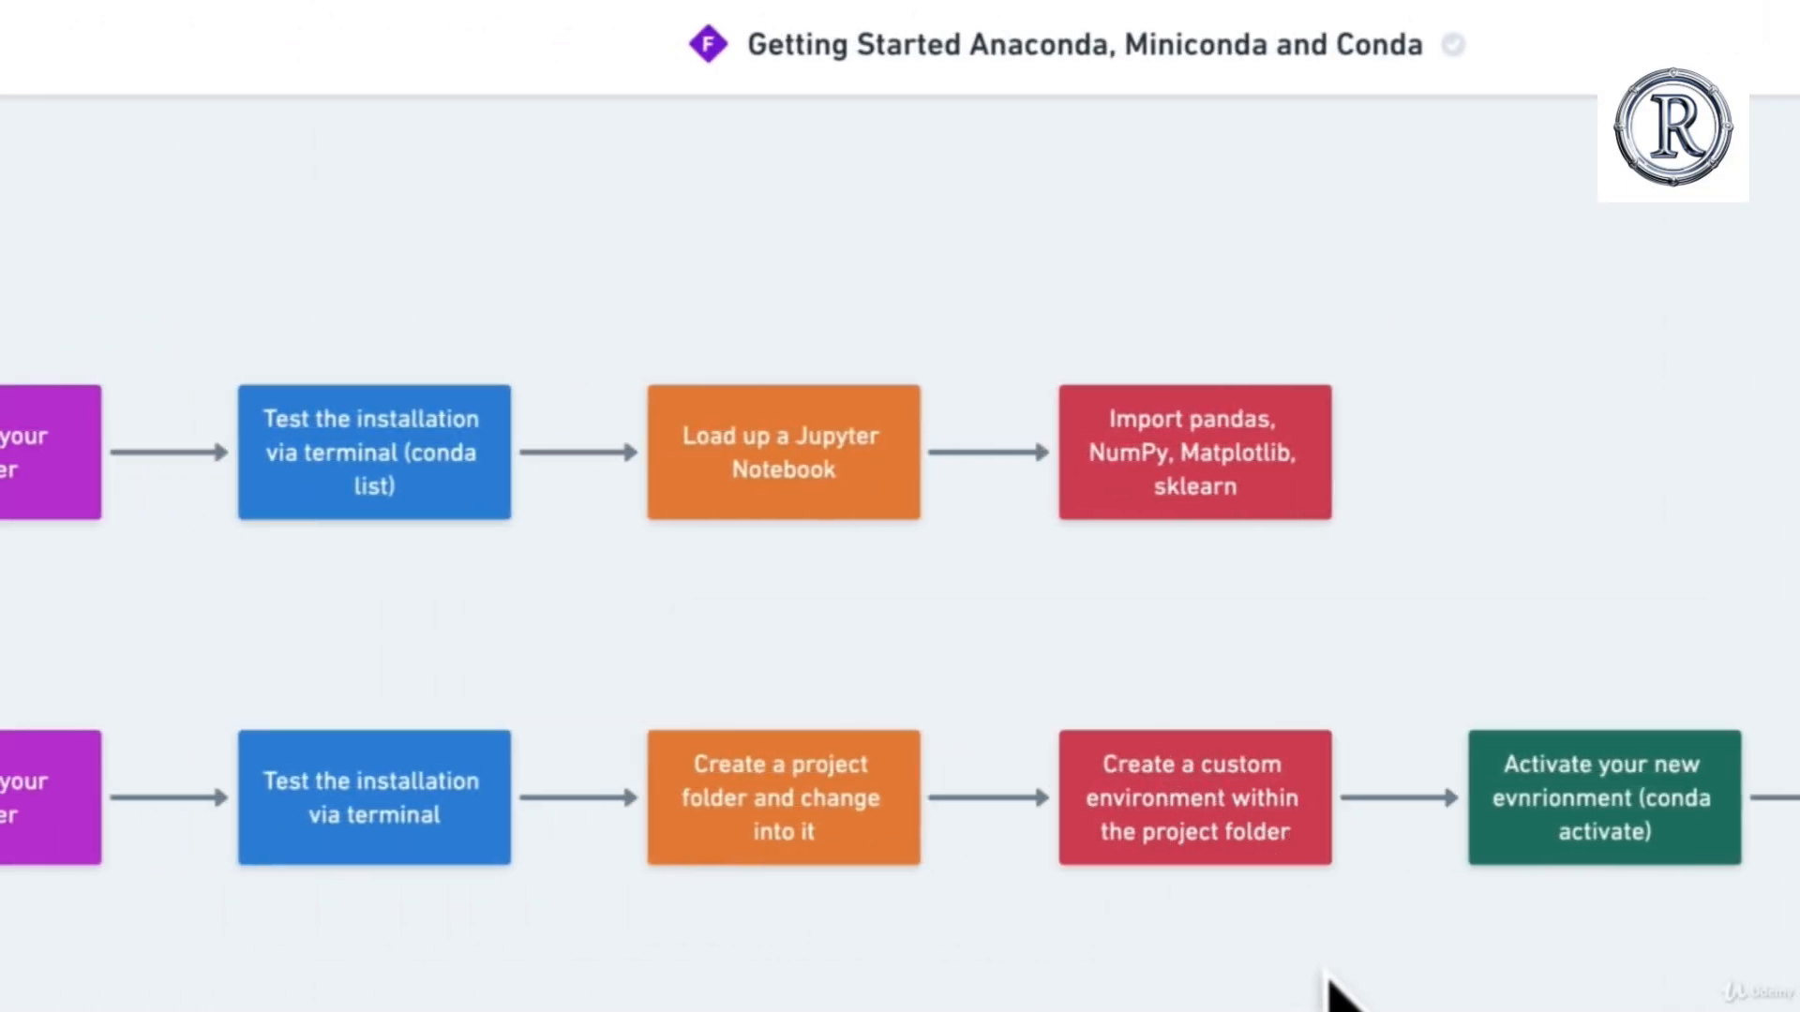
pyautogui.scroll(3, 1330, 979)
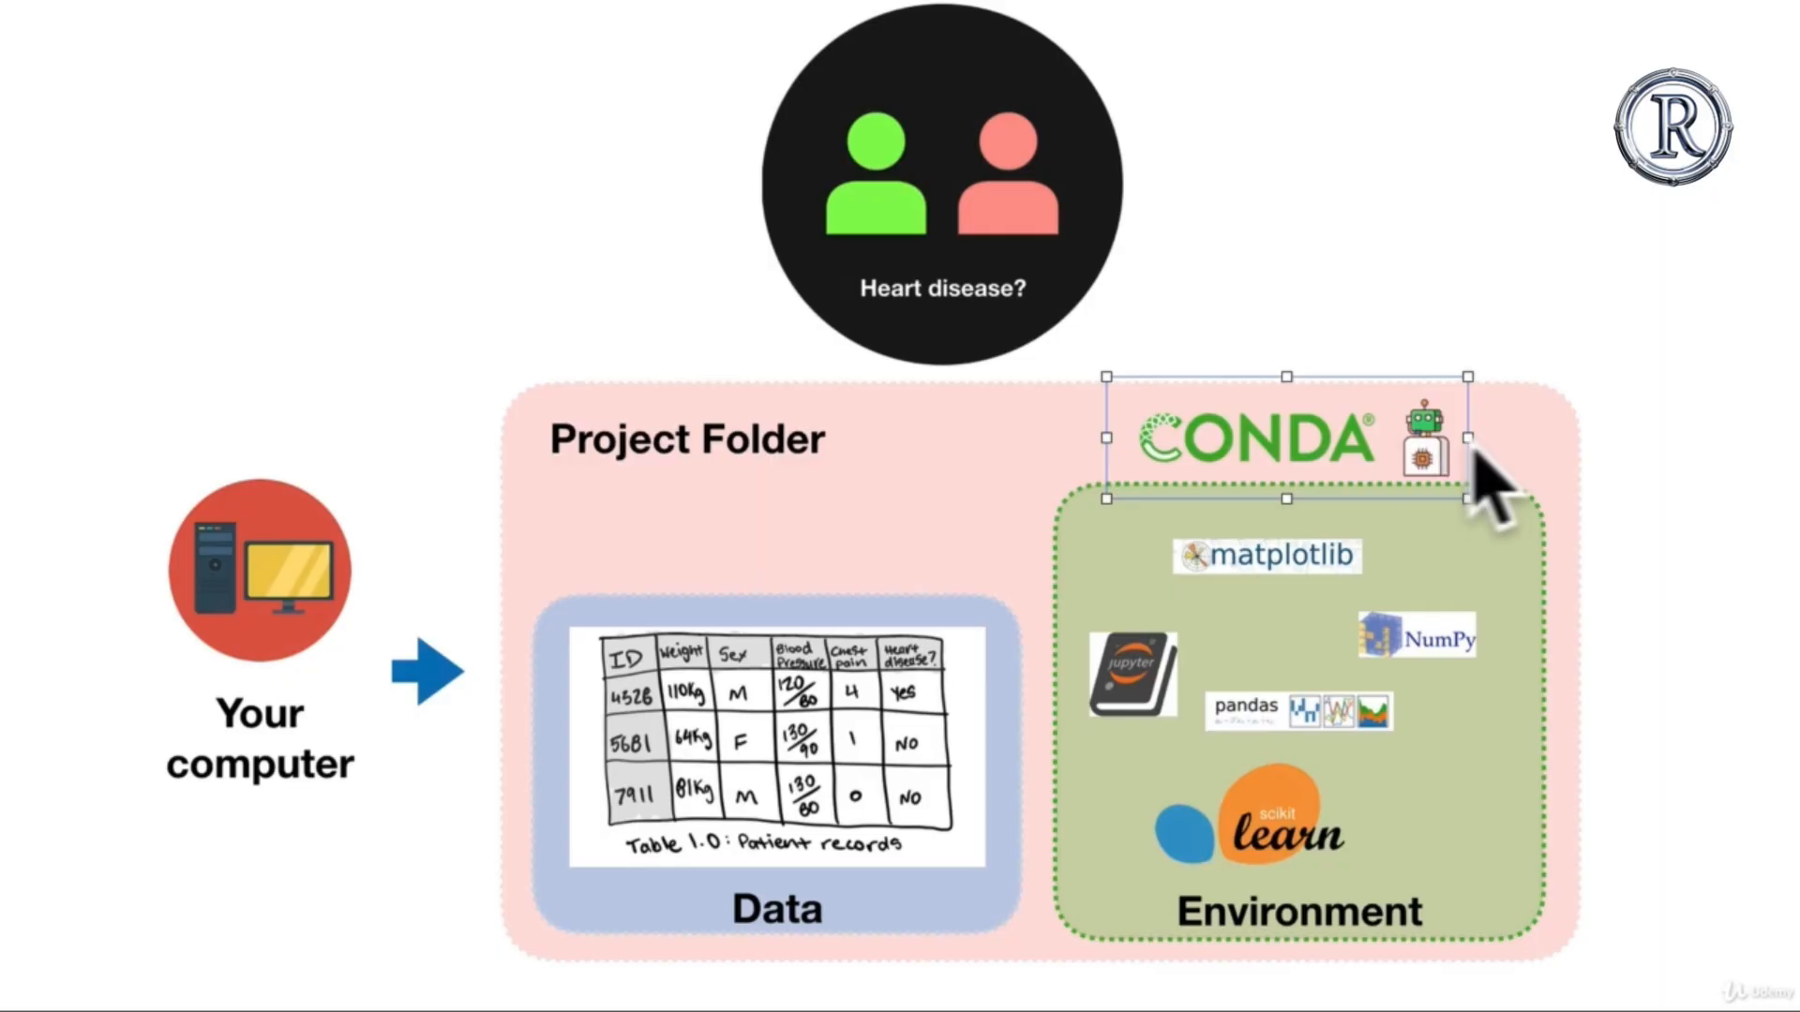
pyautogui.click(1475, 443)
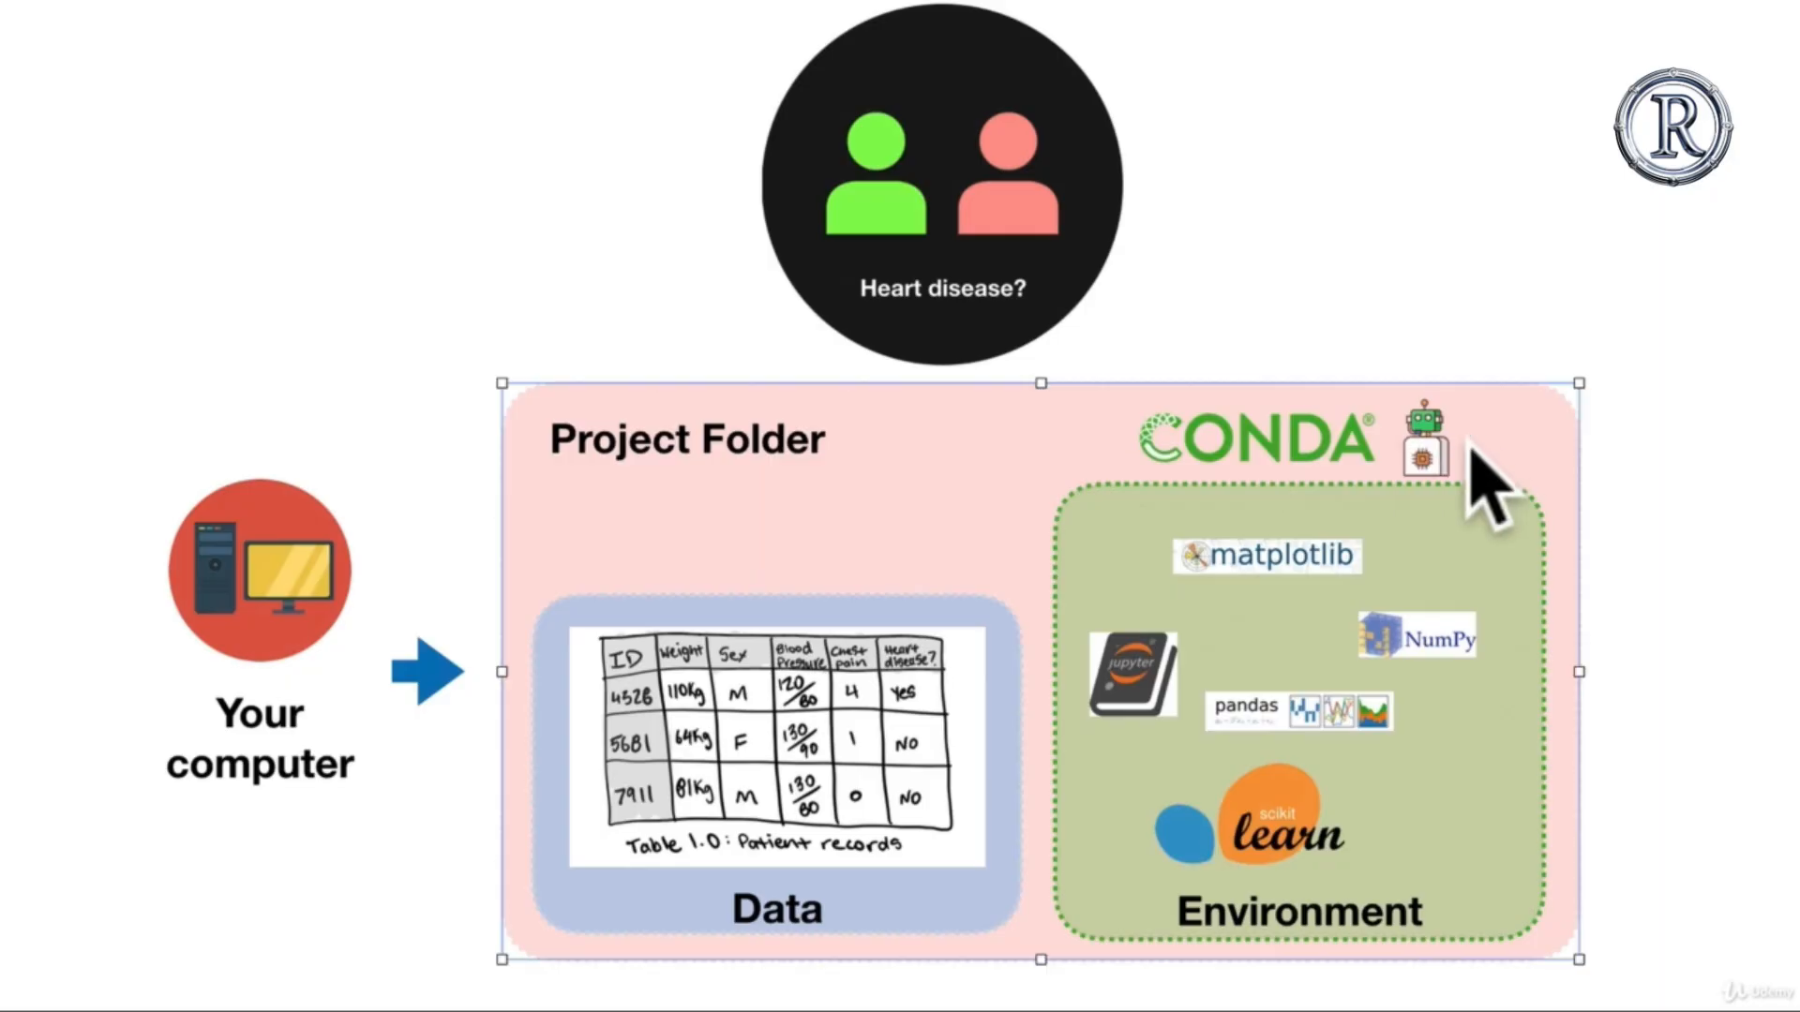
pyautogui.click(1369, 450)
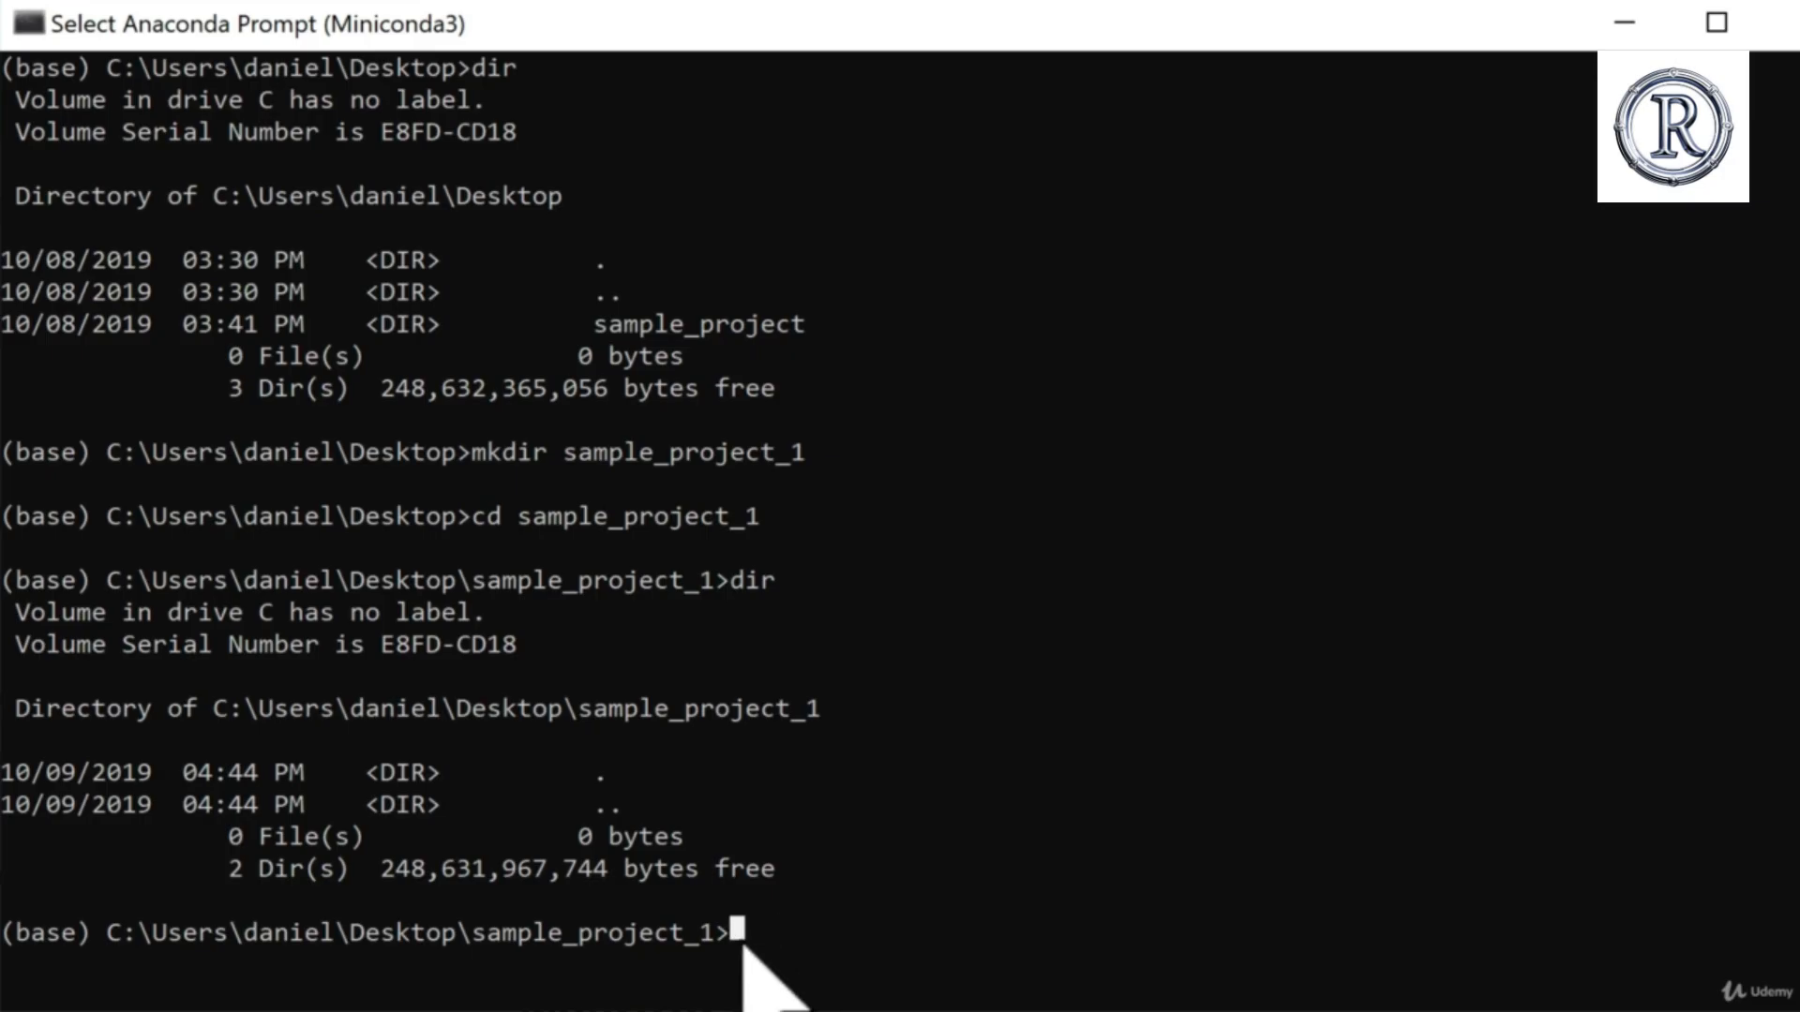
# Step: At the Anaconda Prompt, write the command conda create --prefix ./env pandas numpy matplotlib scikit-learn without running it
pyautogui.write('conda')
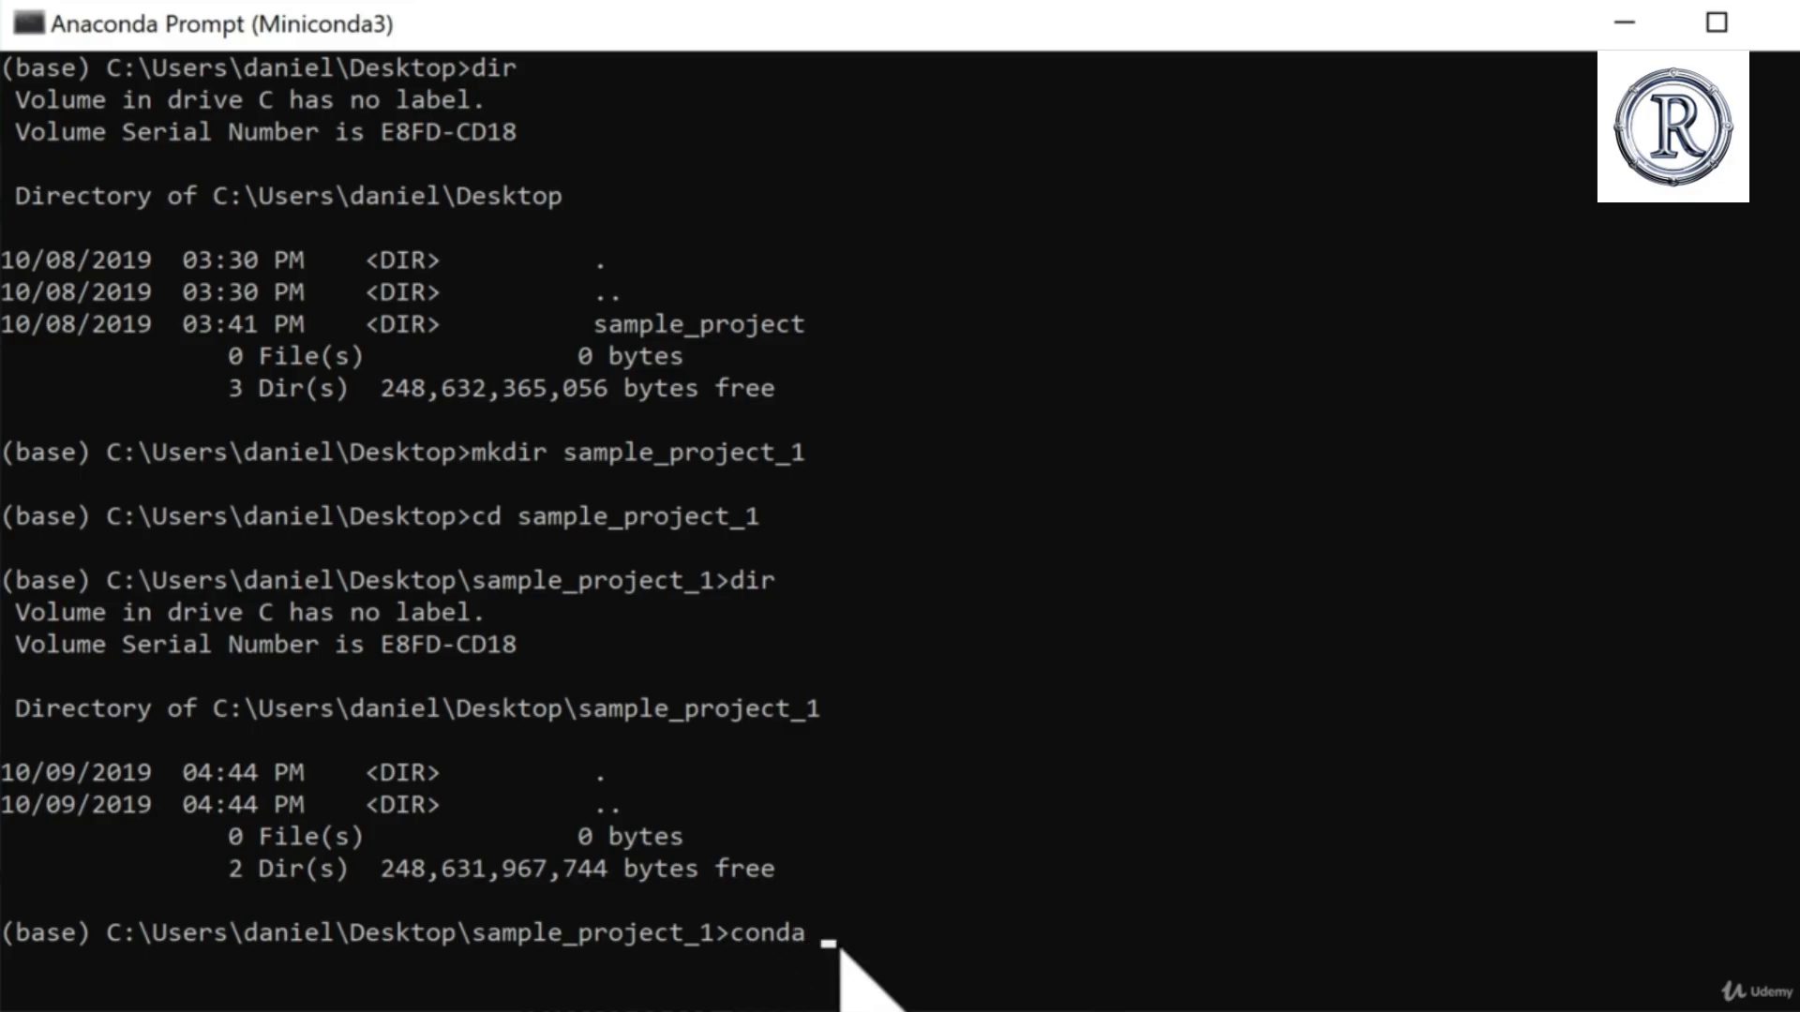
pyautogui.write(' create ')
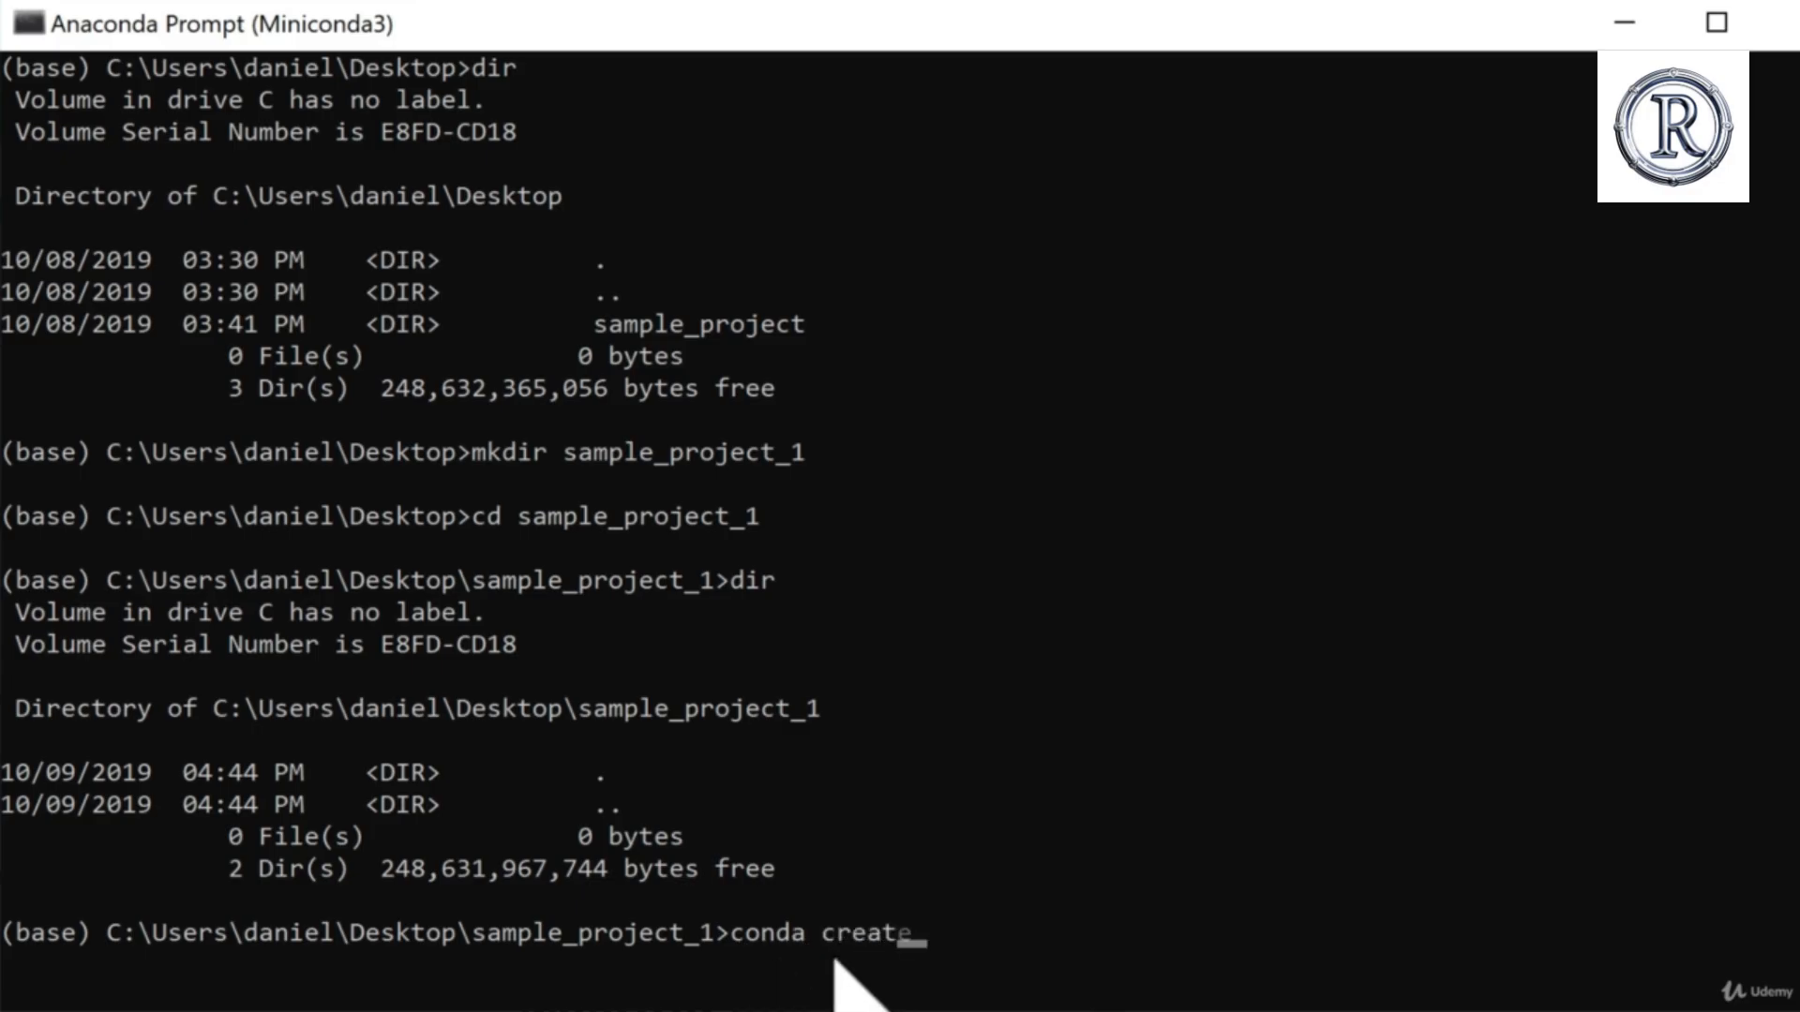
pyautogui.write('--prefix ./env')
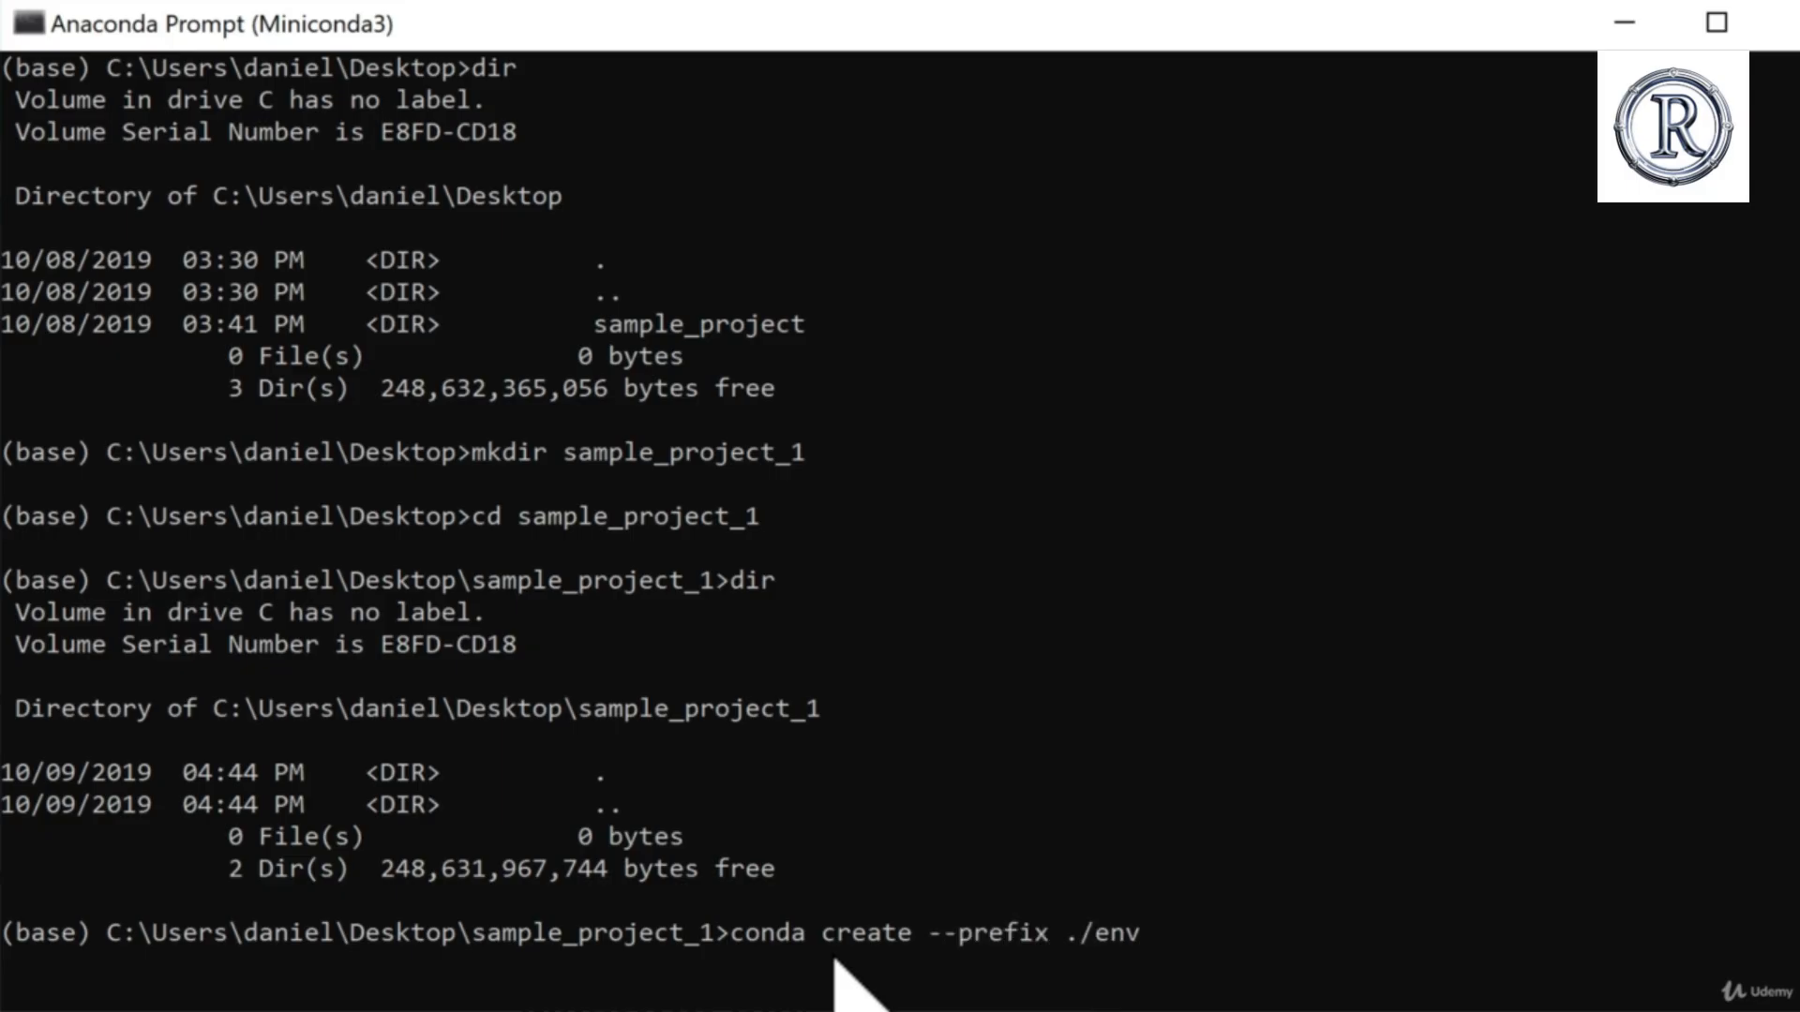
pyautogui.write(' pandas numpy')
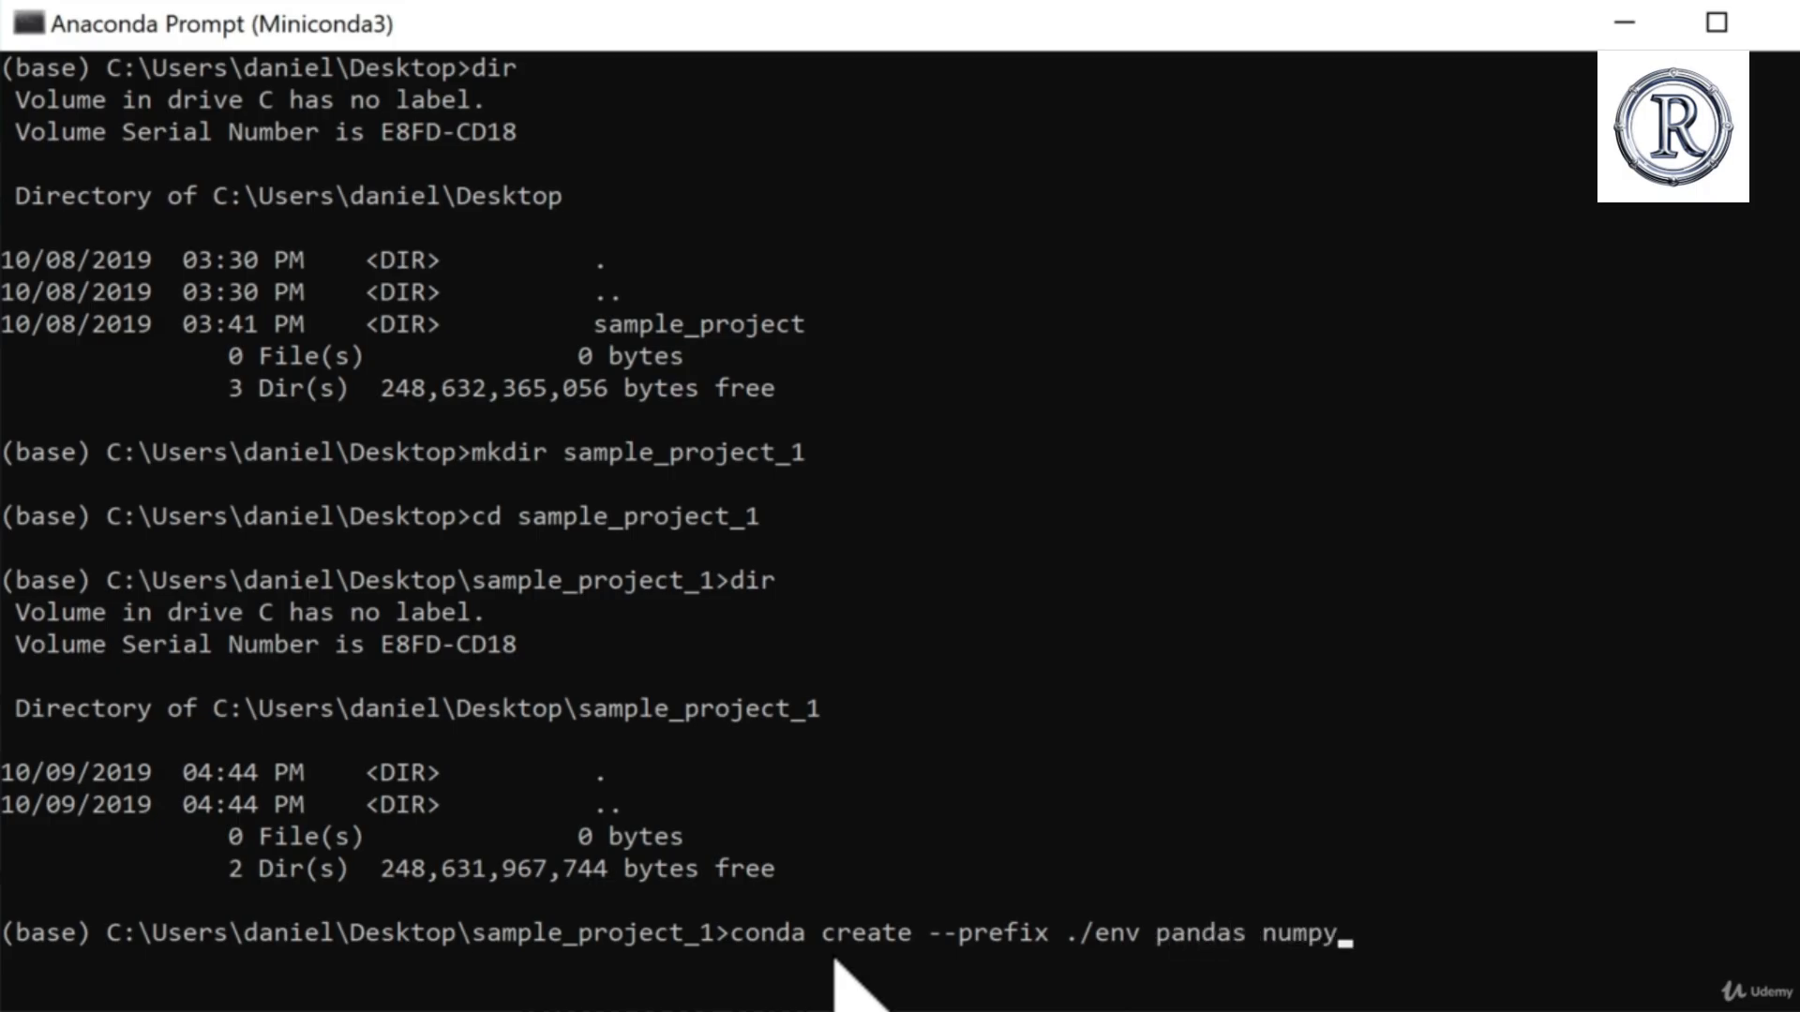
pyautogui.write(' matplo')
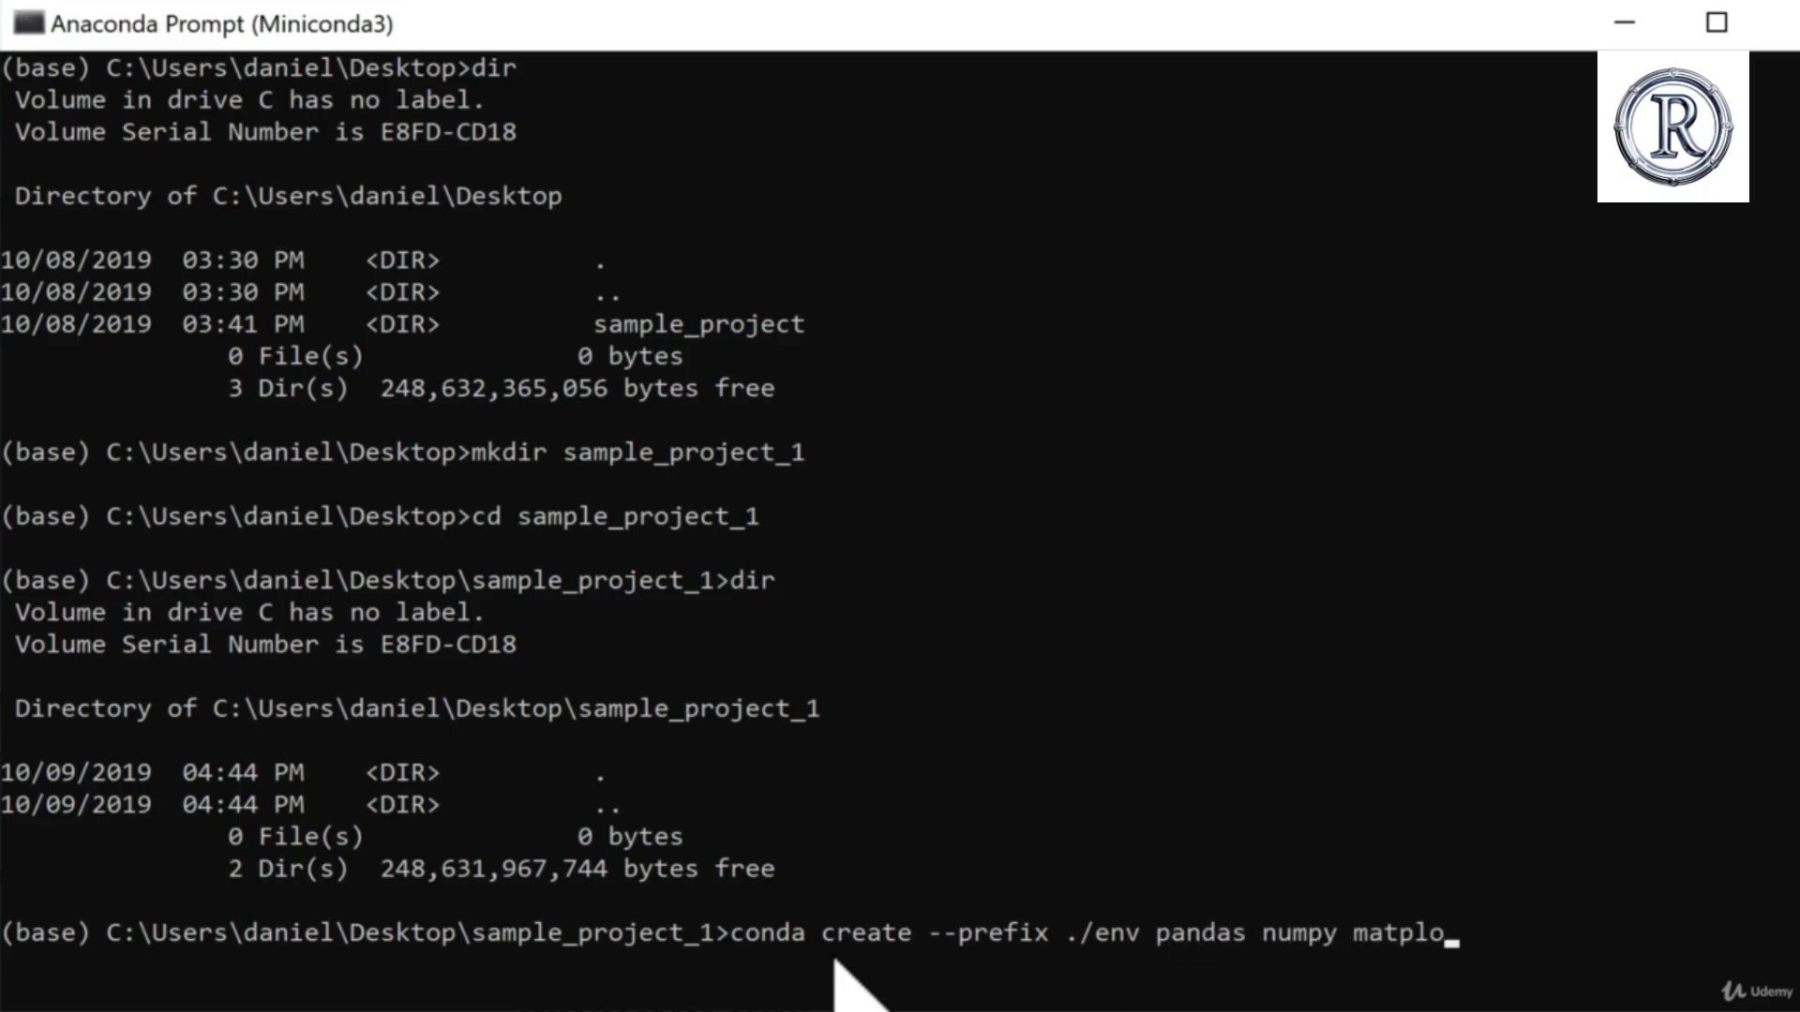
pyautogui.write('tlib scikit-learn')
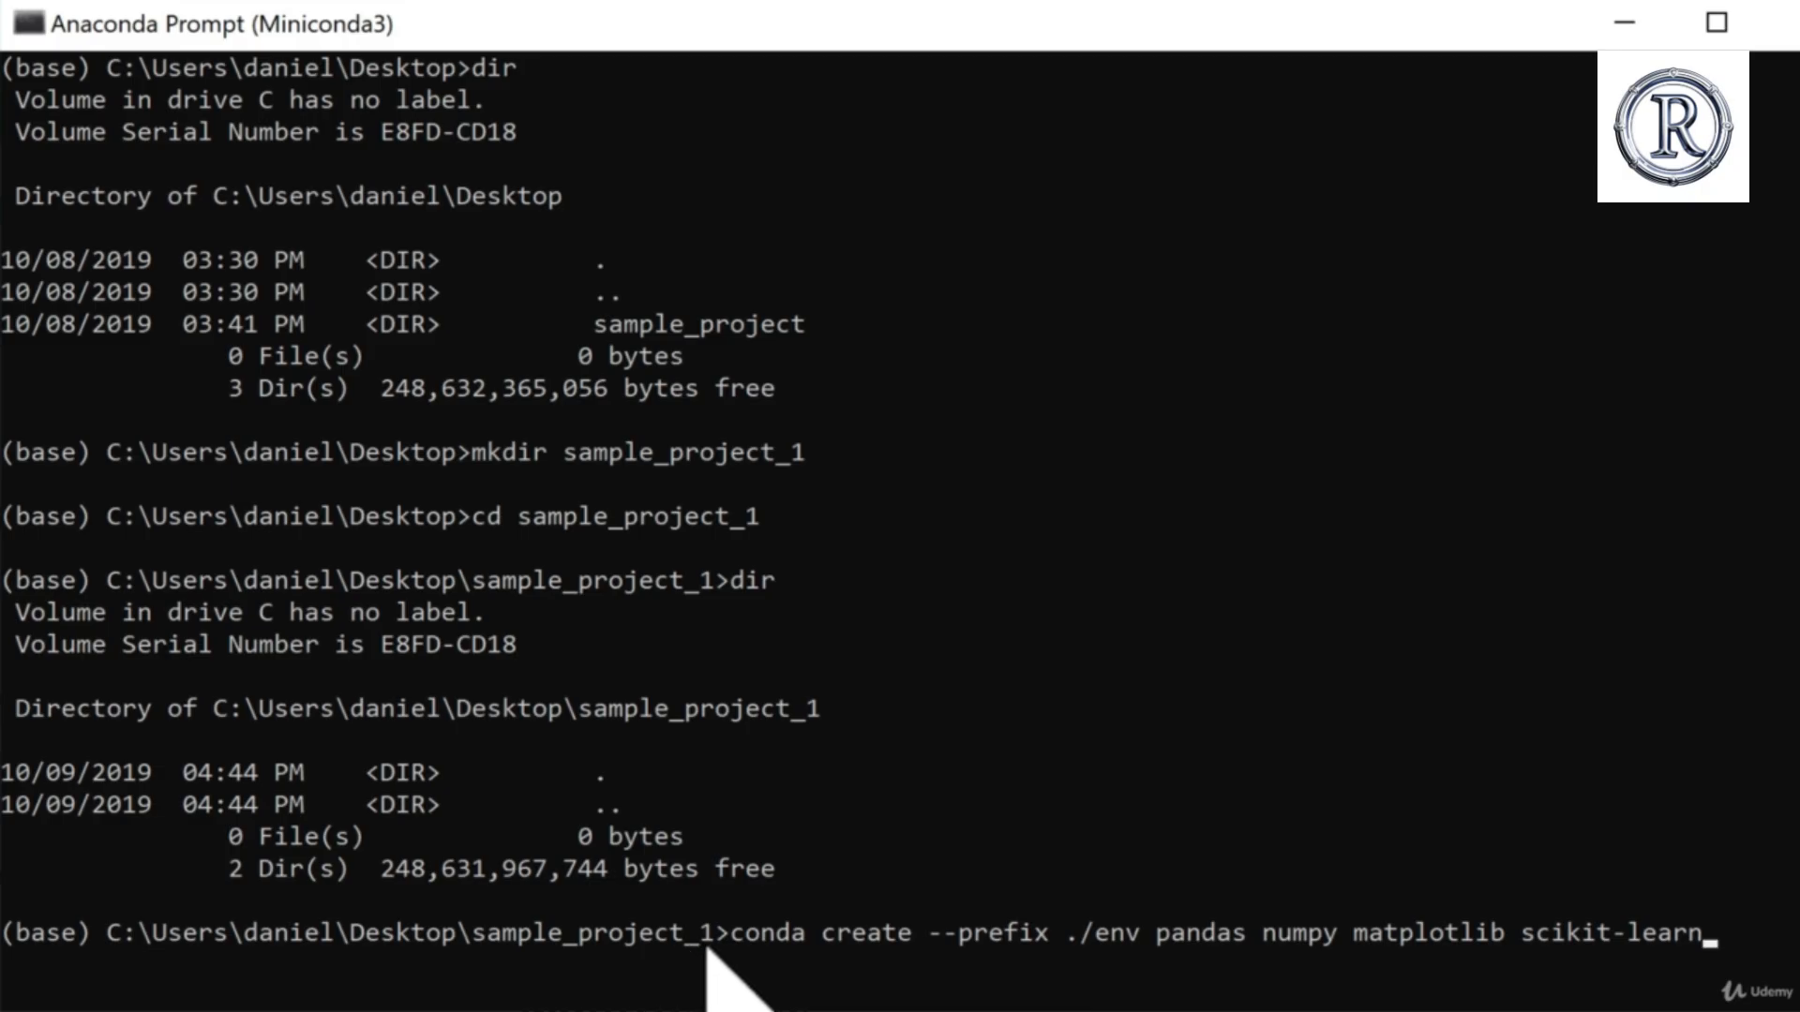
# Step: Compare the written command with the project folder in File Explorer and the libraries in the diagram's Environment box
pyautogui.hotkey('alt', 'Tab')
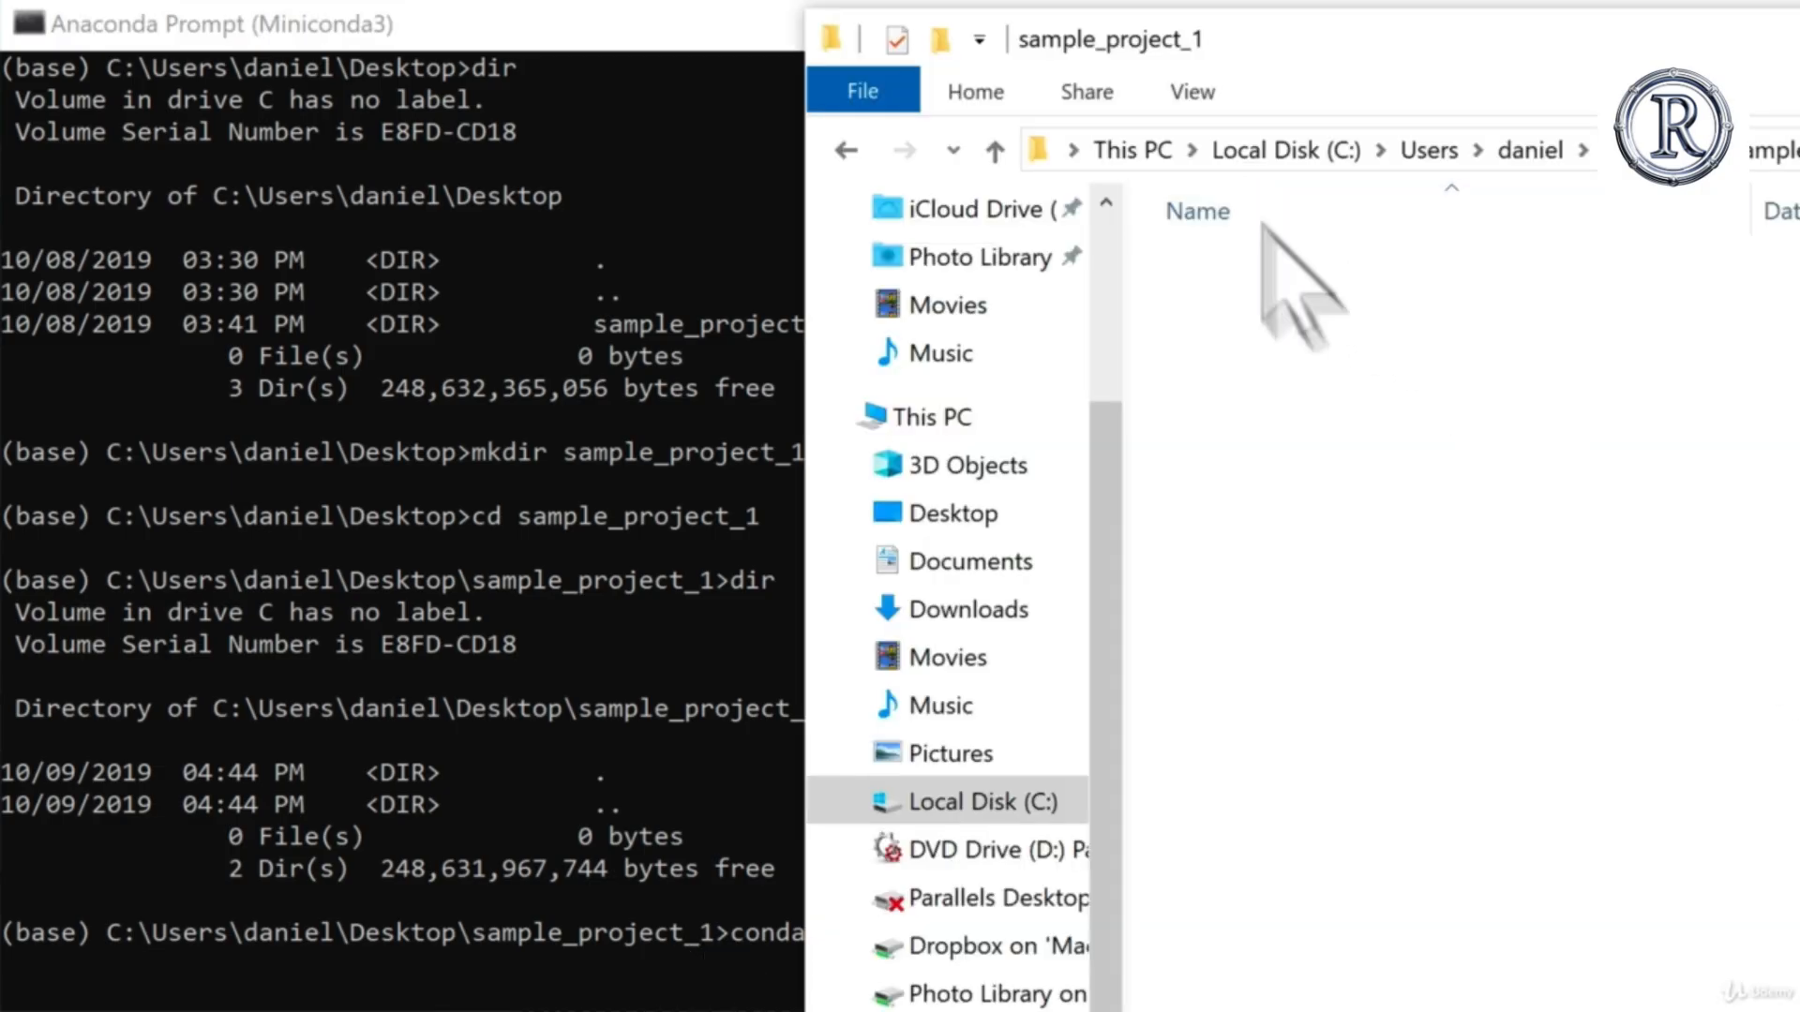
pyautogui.click(846, 150)
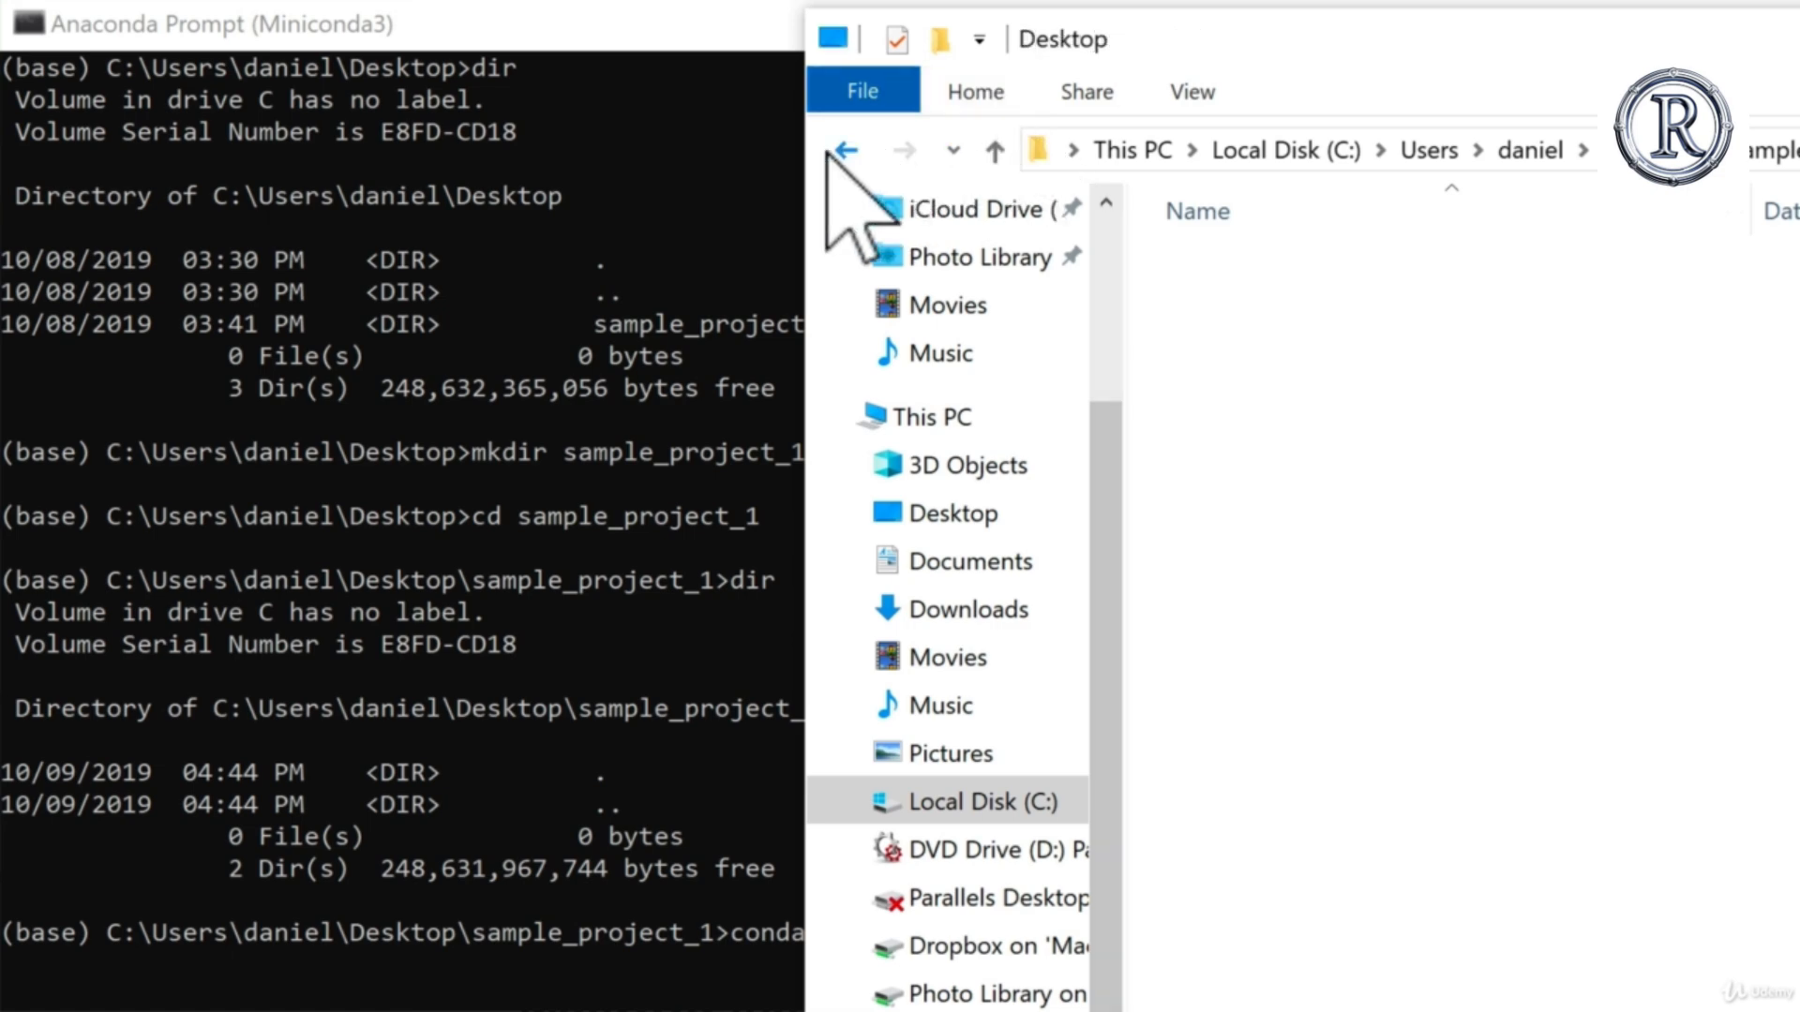
pyautogui.click(675, 839)
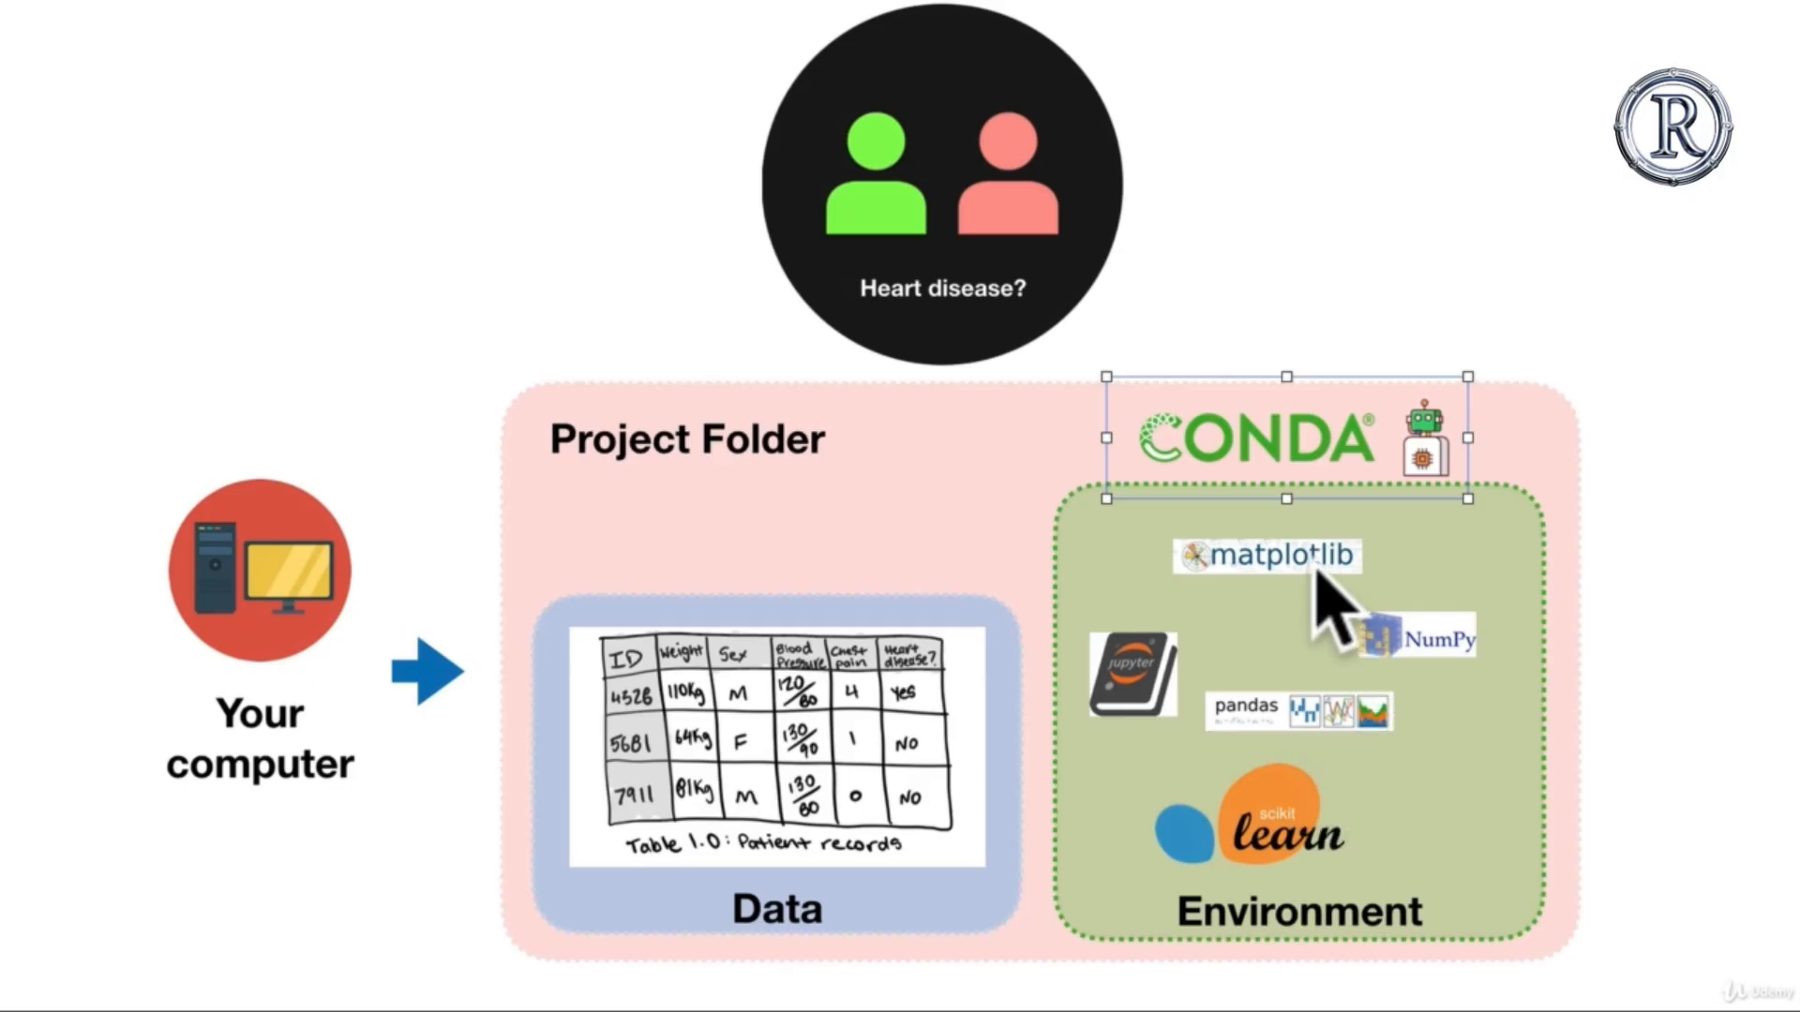
pyautogui.click(1315, 563)
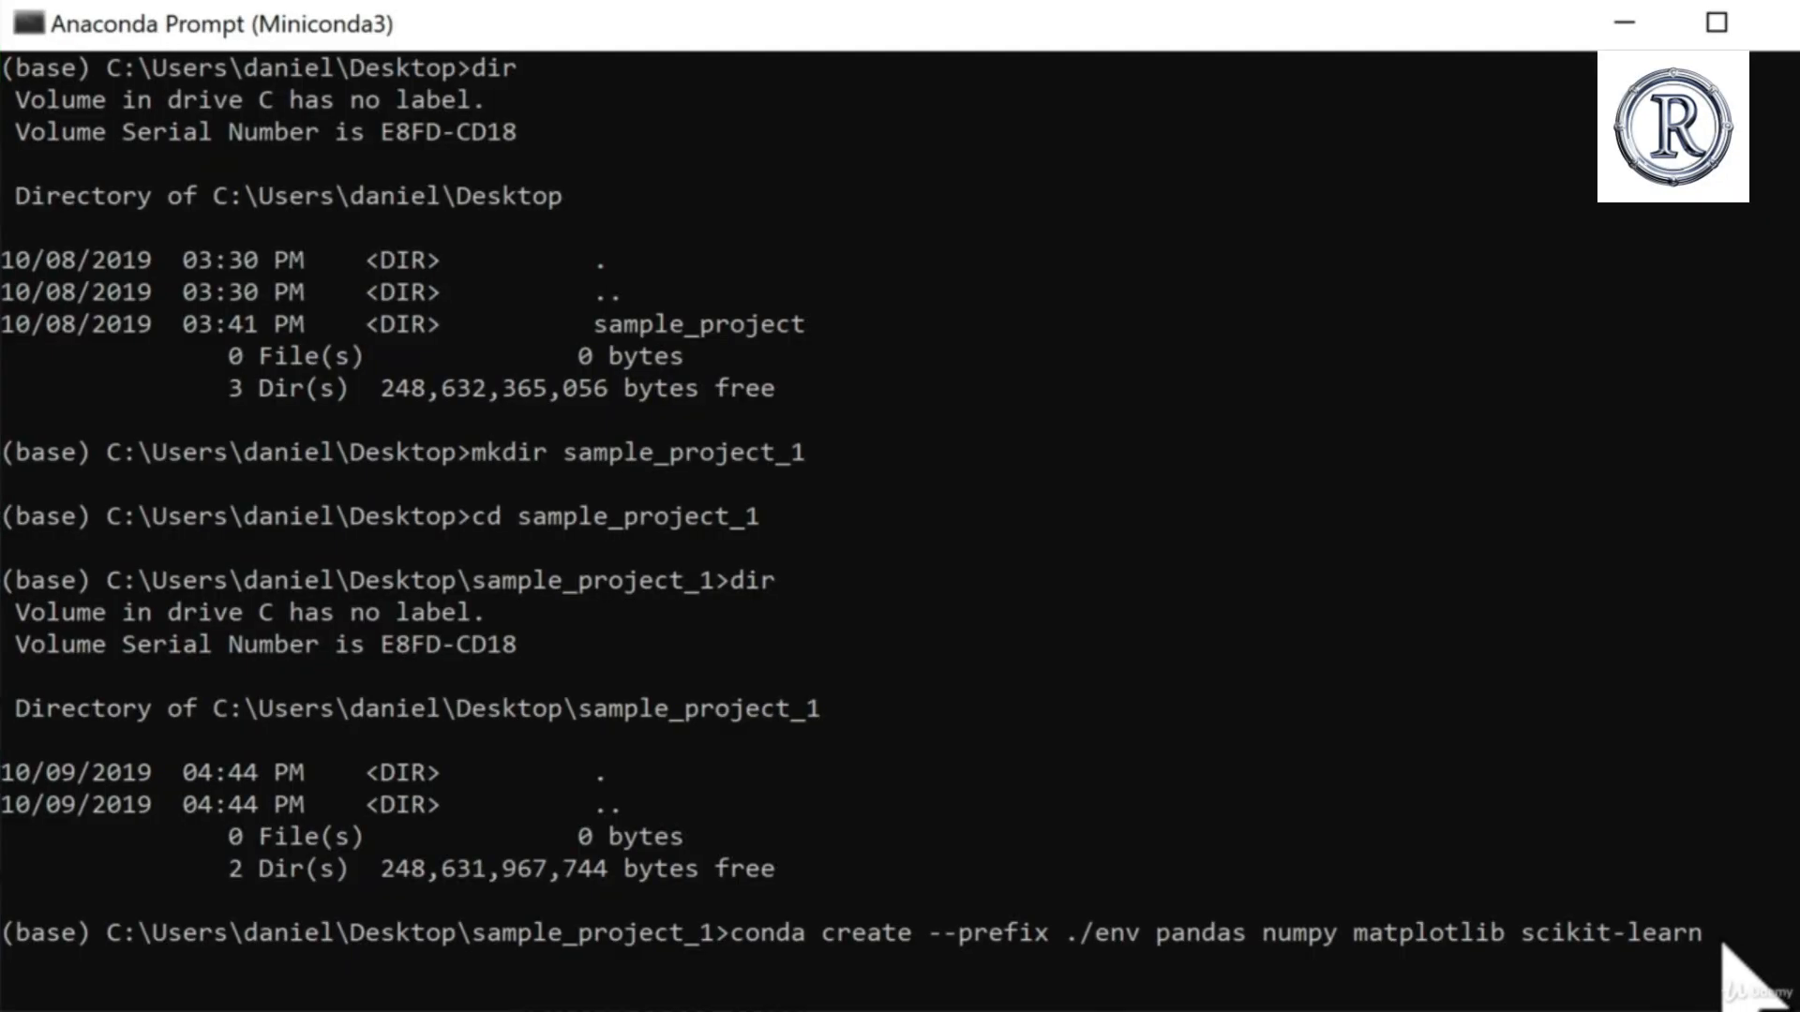
# Step: Return to the Anaconda Prompt and run the prepared conda create command for the ./env environment
pyautogui.click(1723, 945)
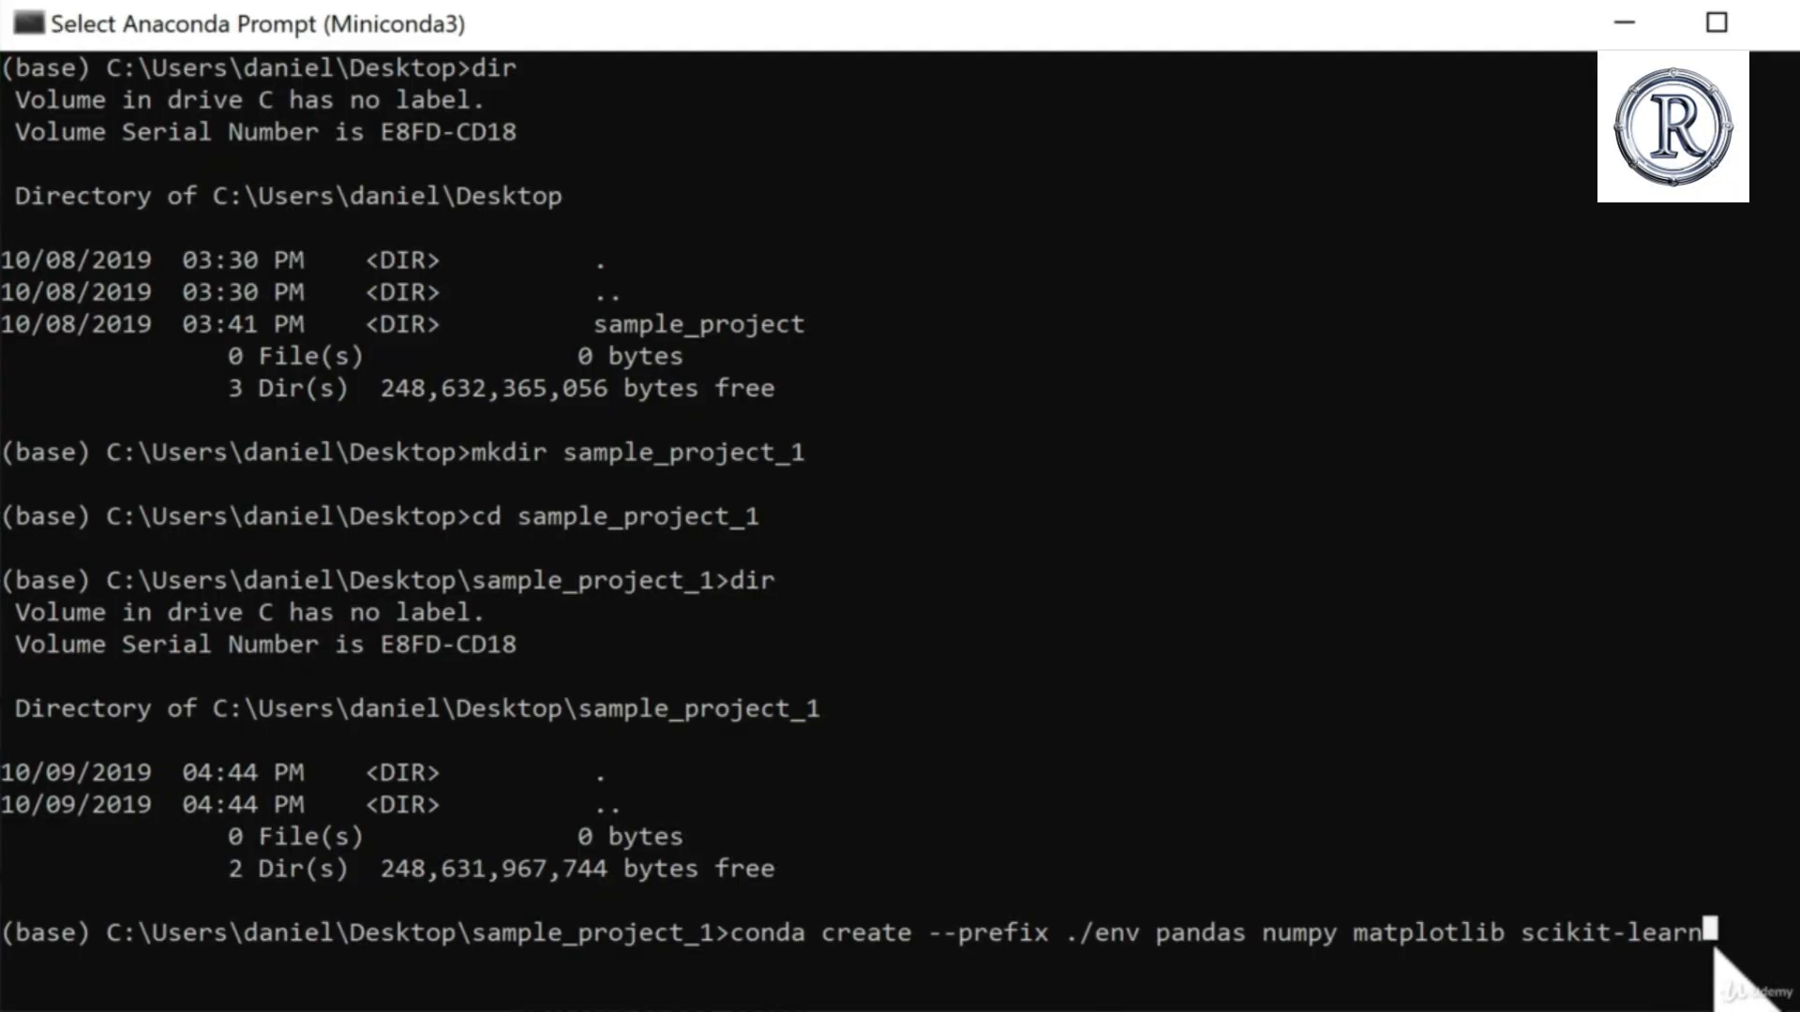
pyautogui.press('Return')
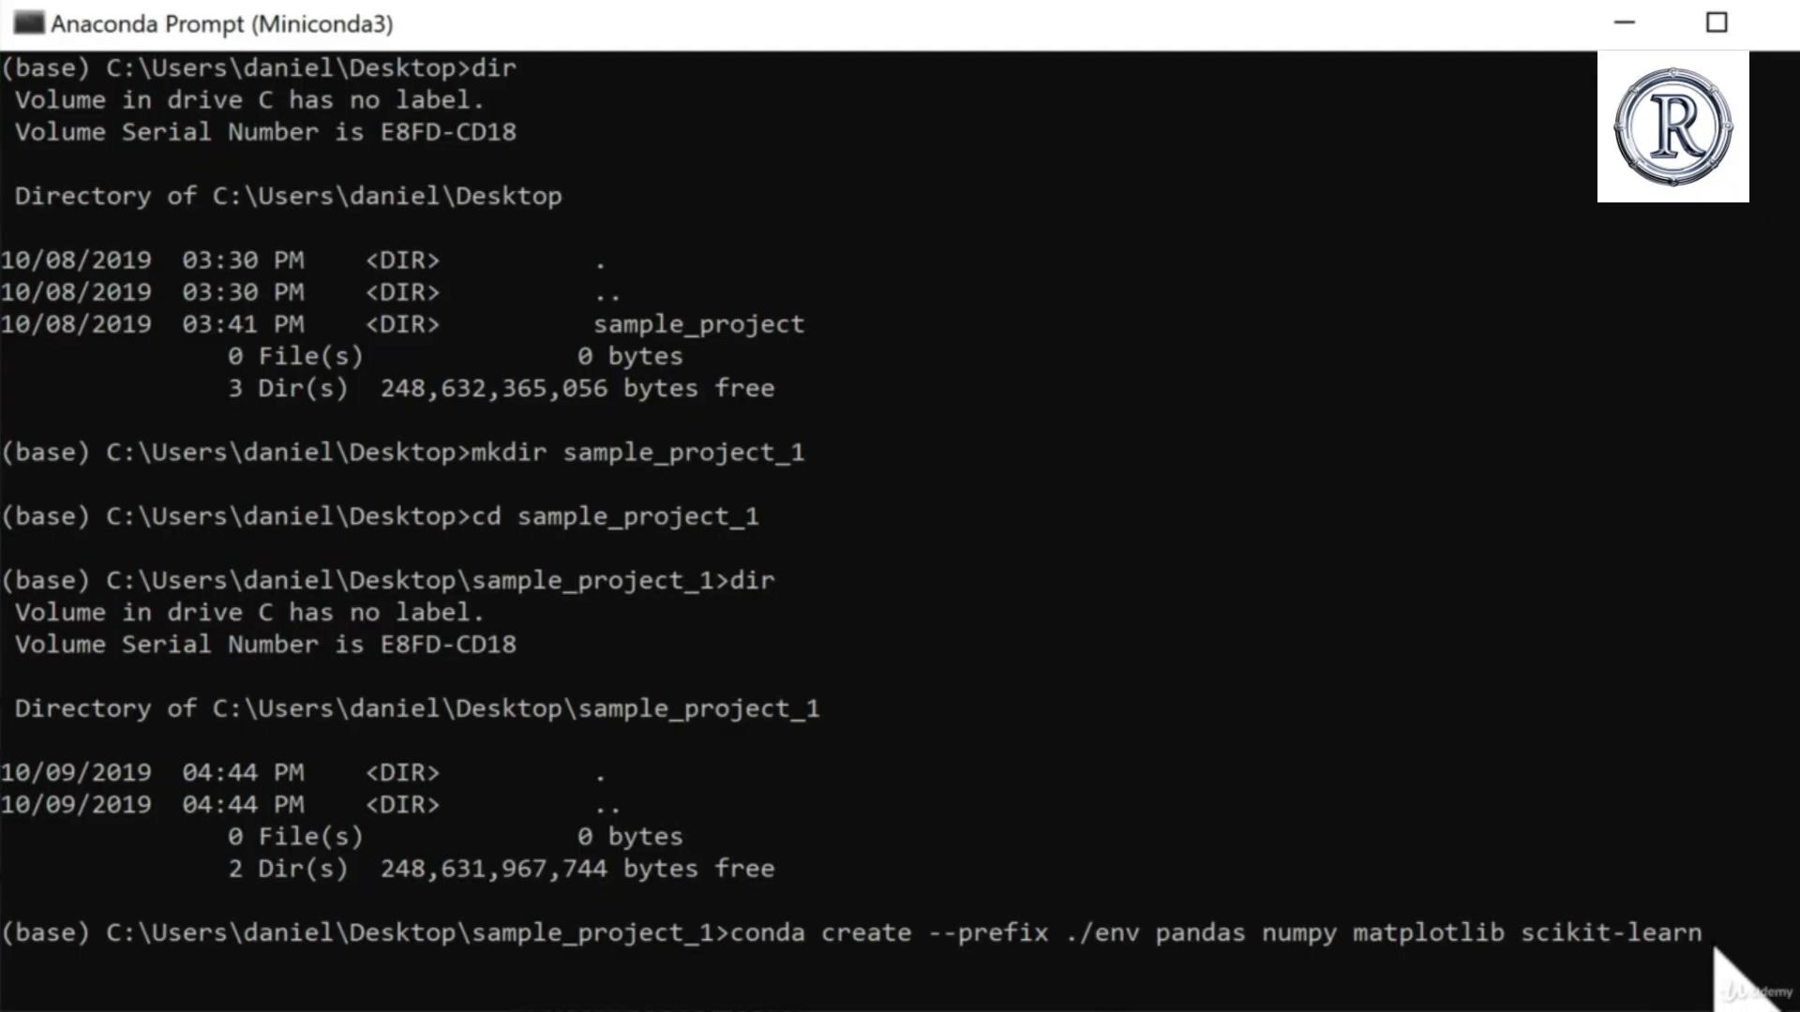
pyautogui.press('Return')
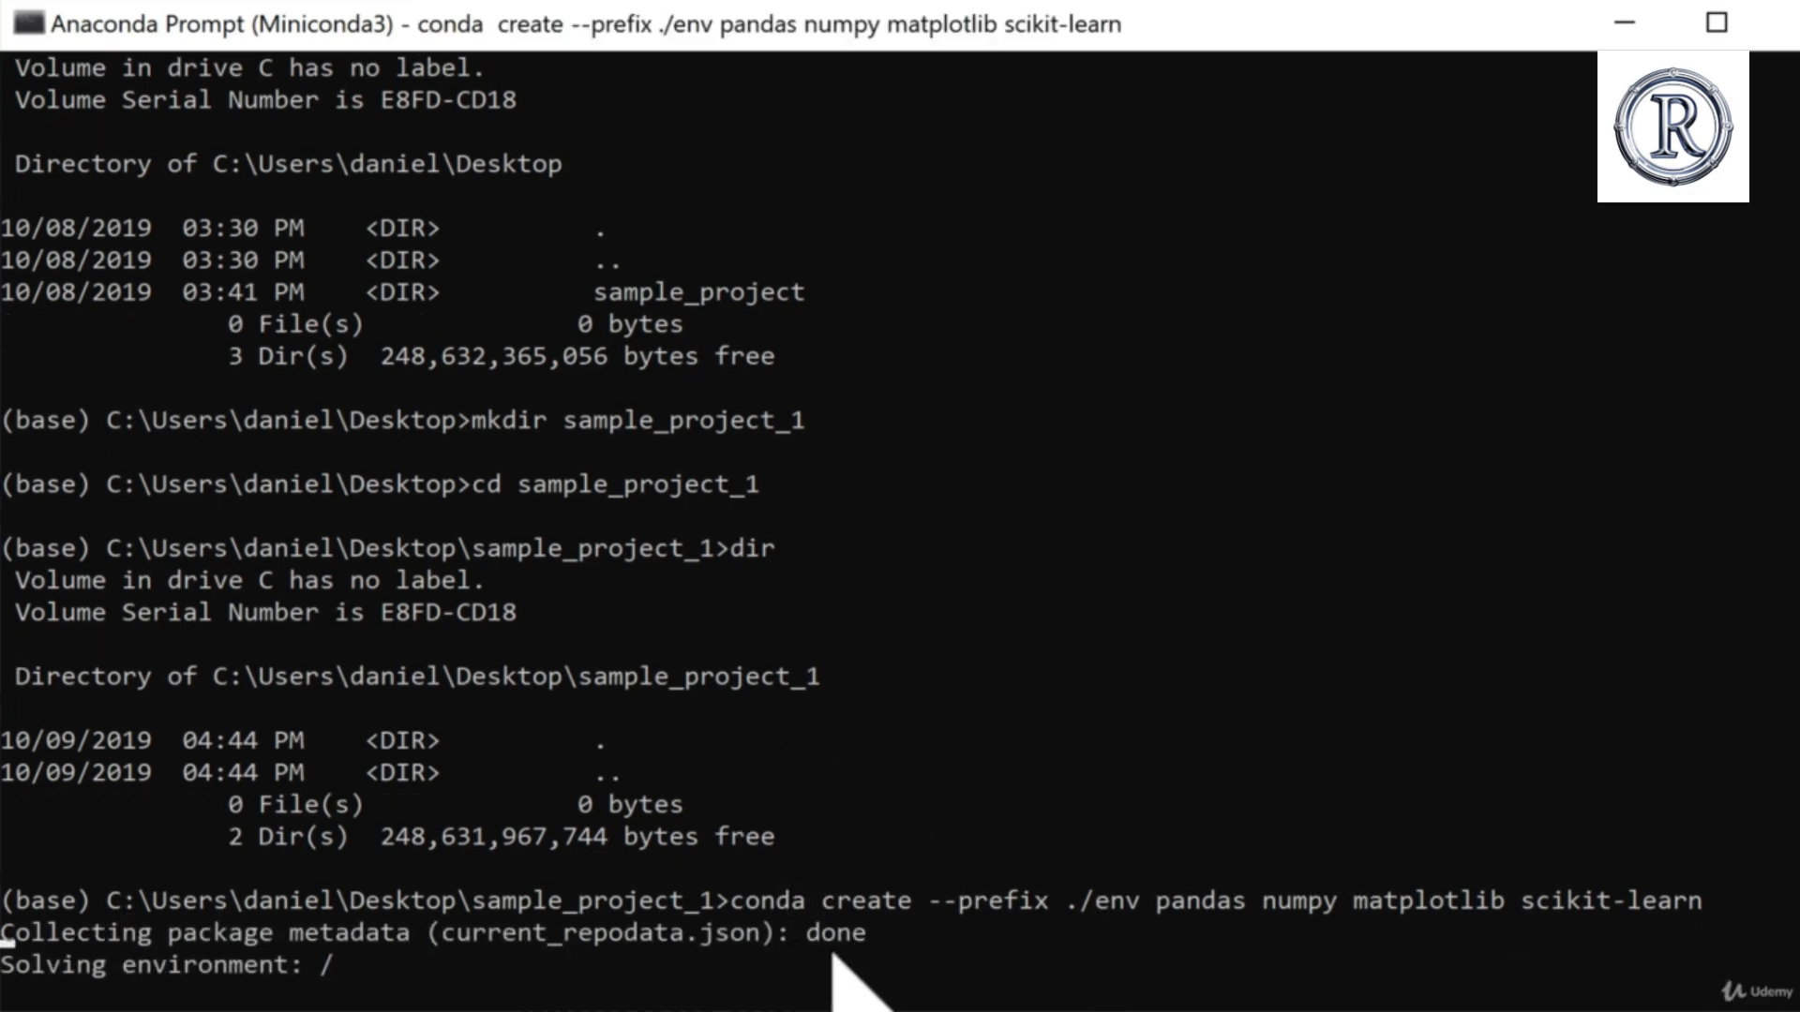
# Step: Examine the conda create output, including the issued command, the conda version notice and the package plan
pyautogui.scroll(2, 476, 623)
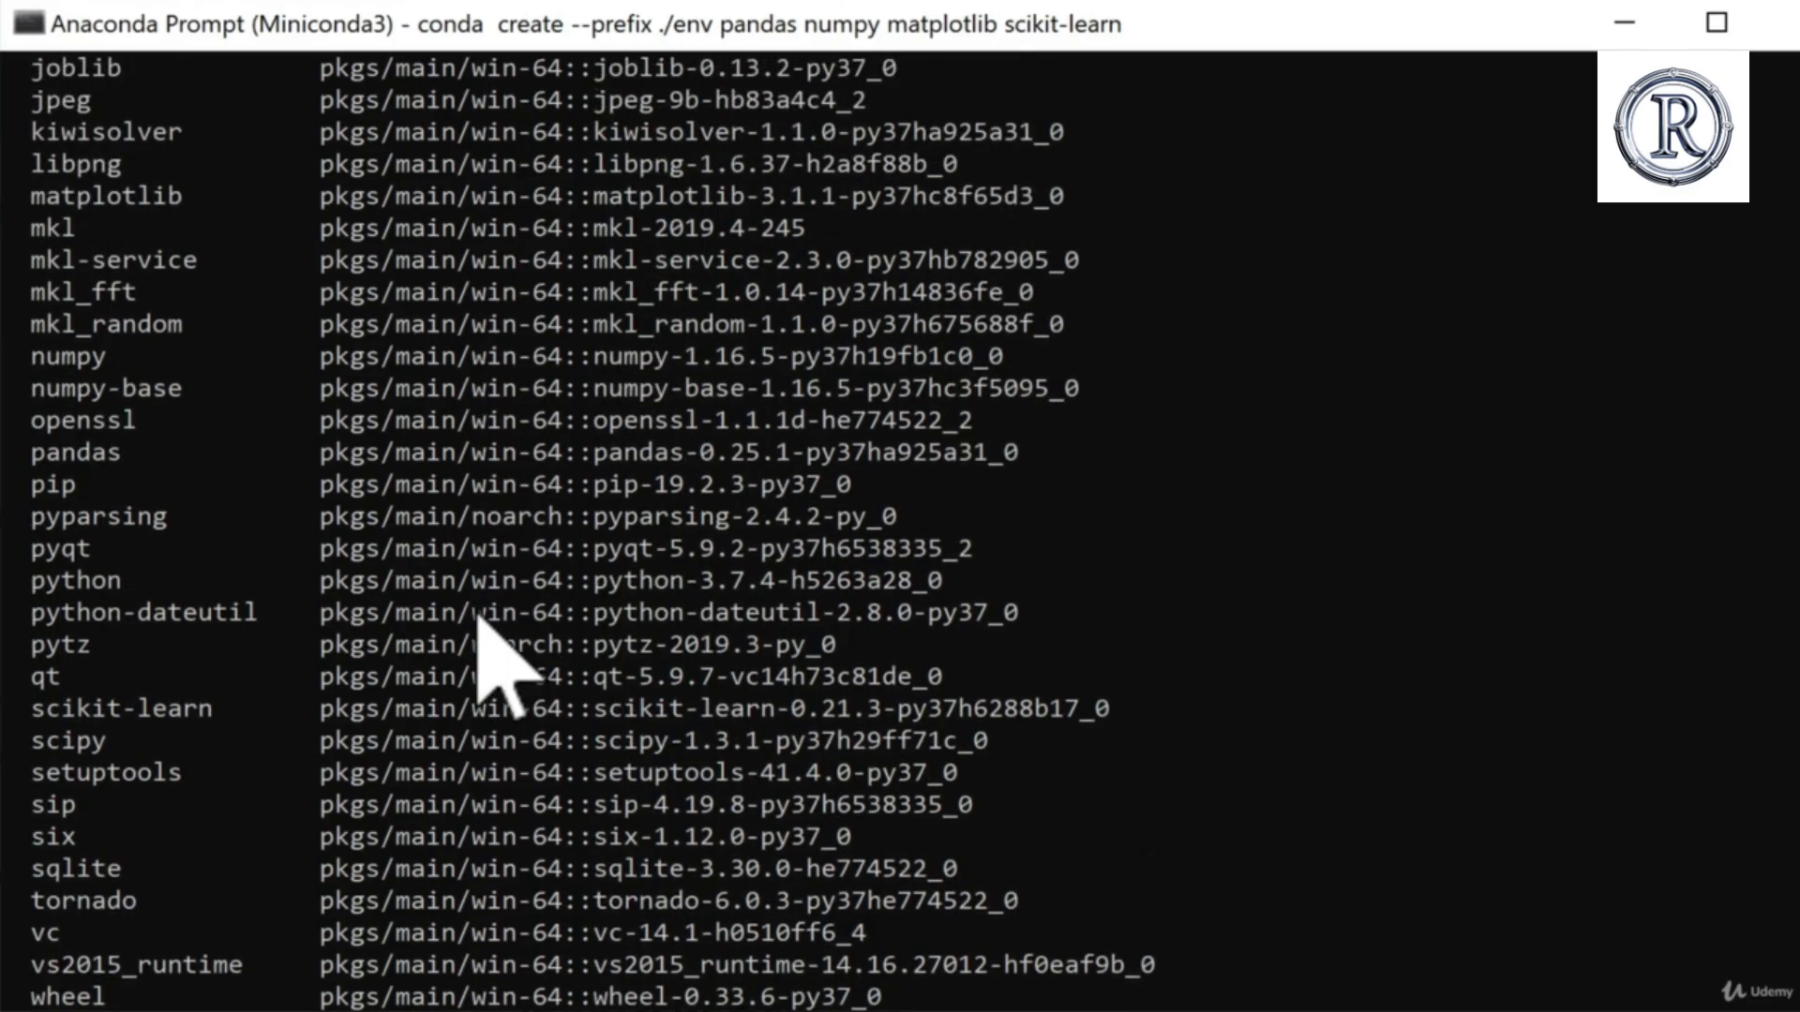
pyautogui.scroll(15, 478, 623)
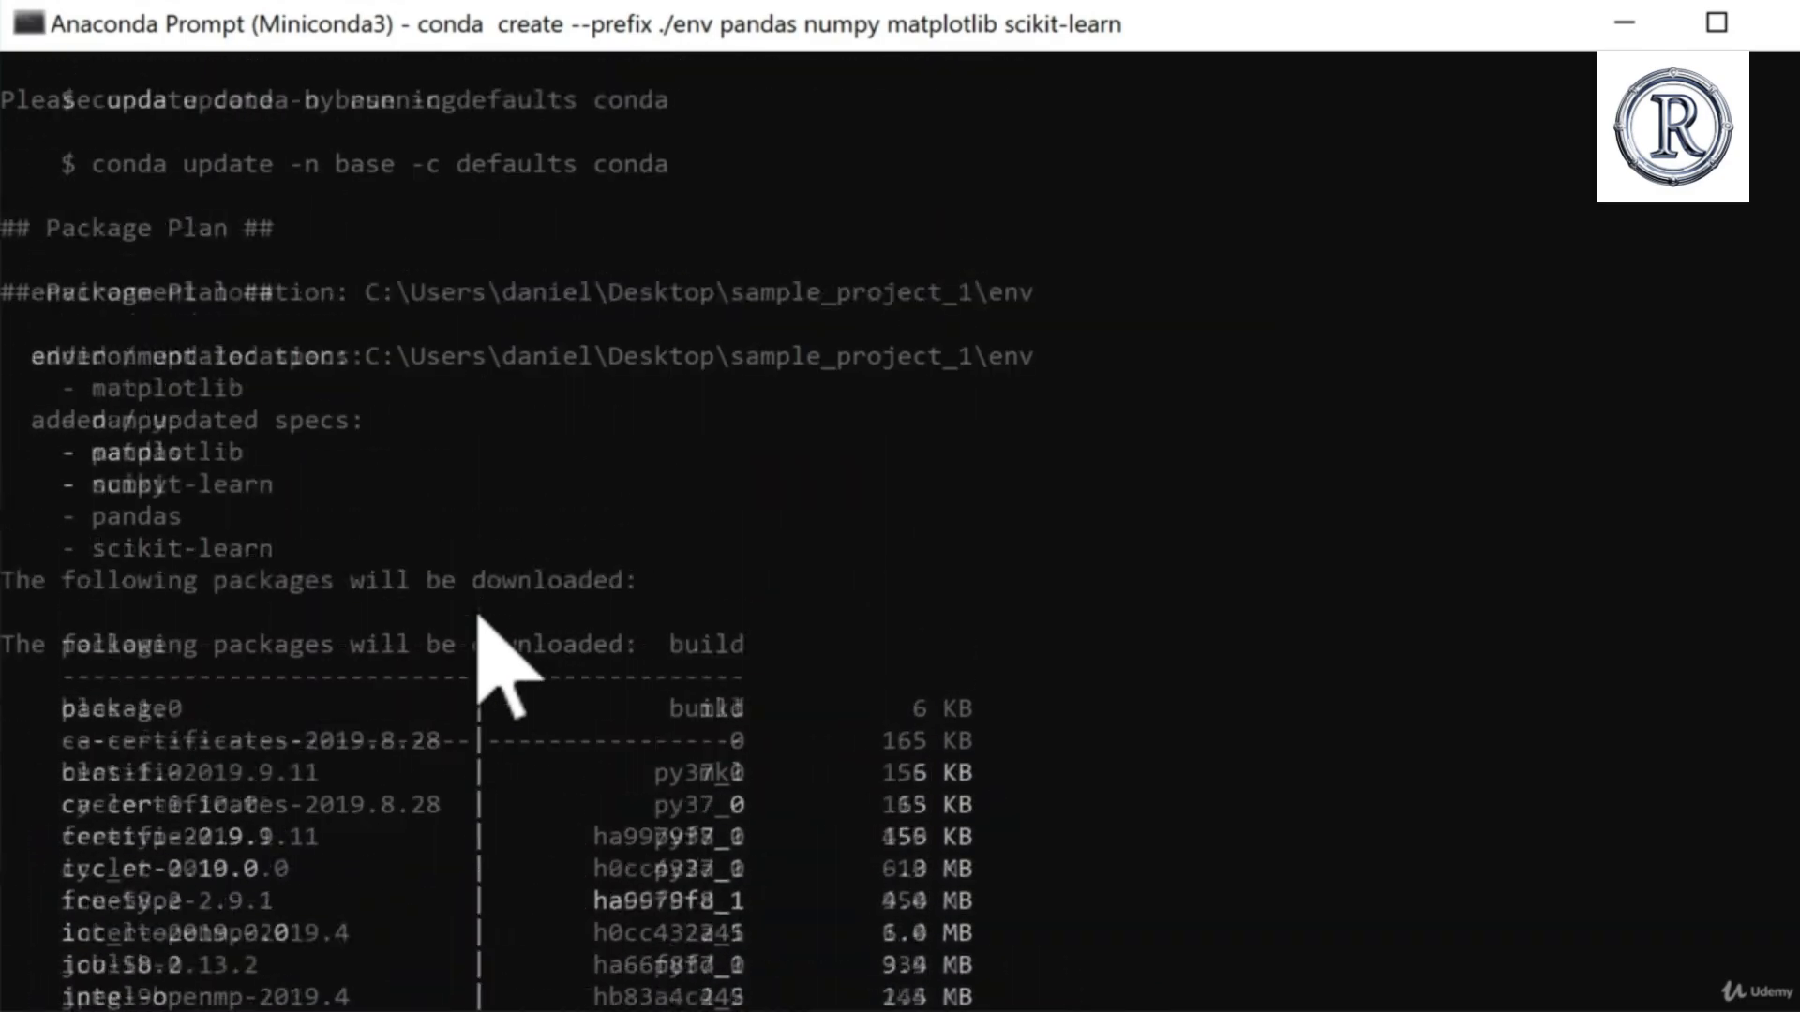
pyautogui.scroll(10, 478, 623)
pyautogui.scroll(-3, 482, 637)
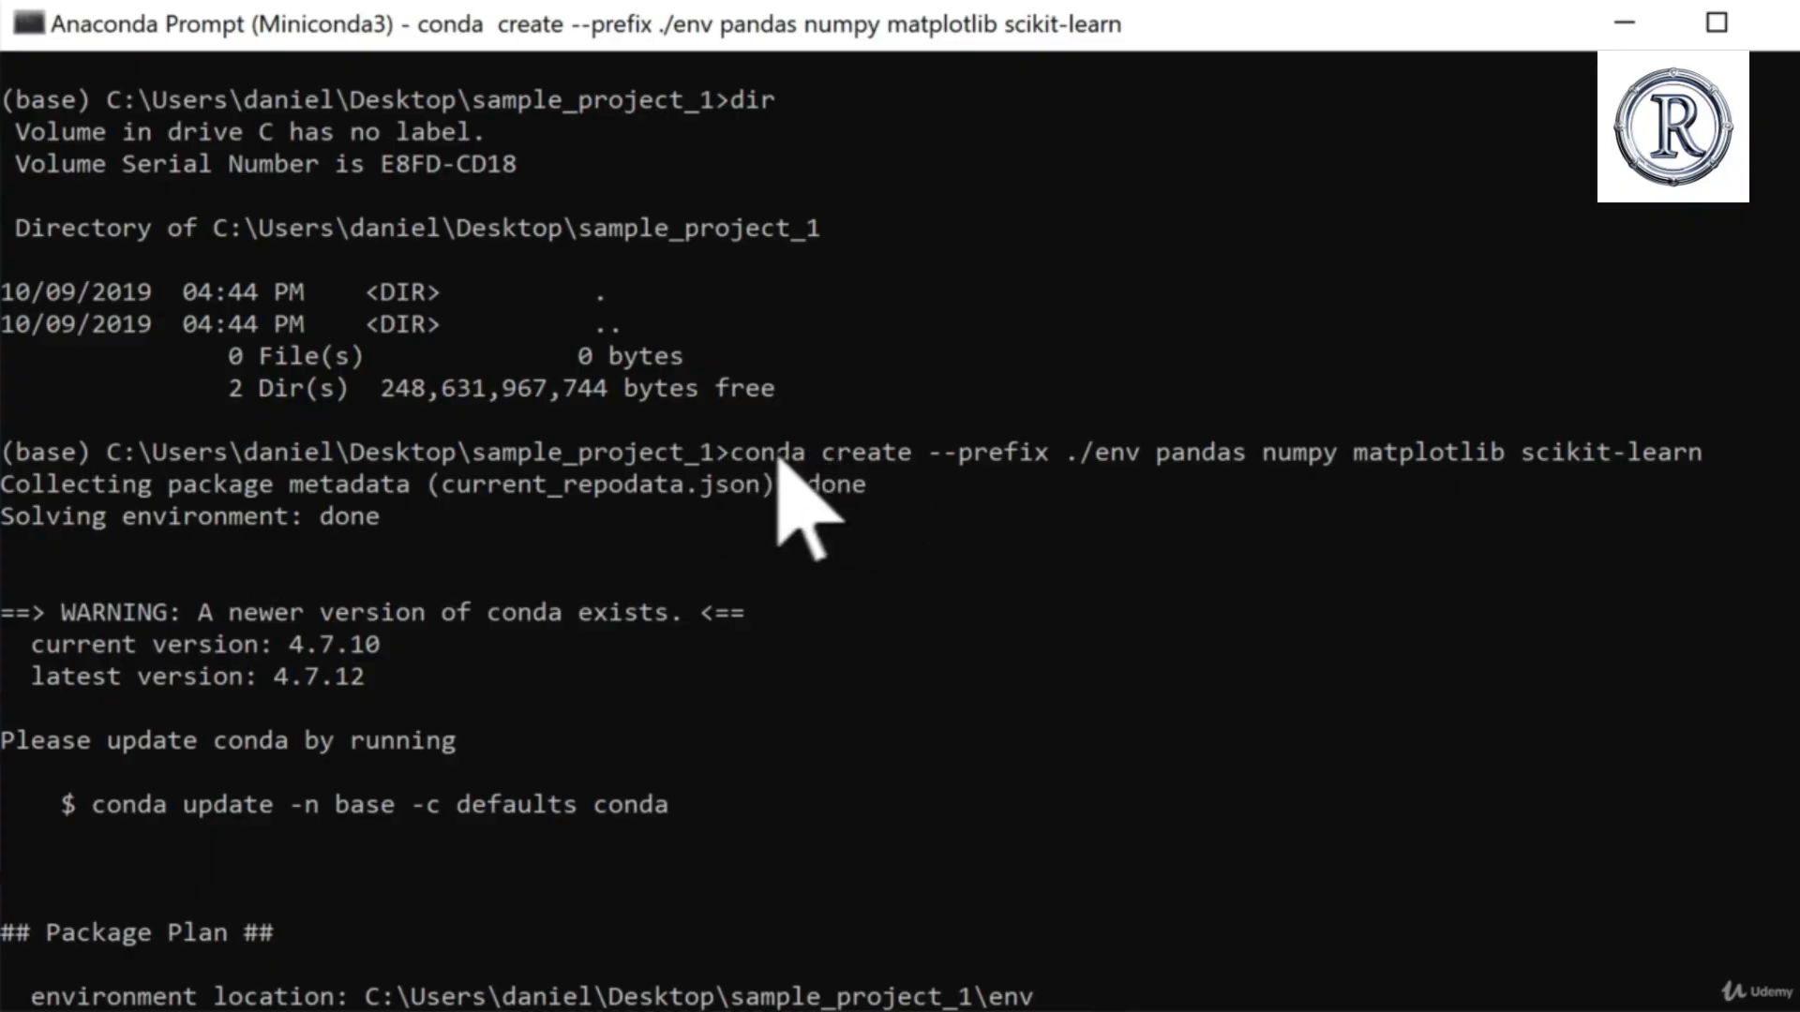
pyautogui.moveTo(733, 454); pyautogui.dragTo(1685, 456)
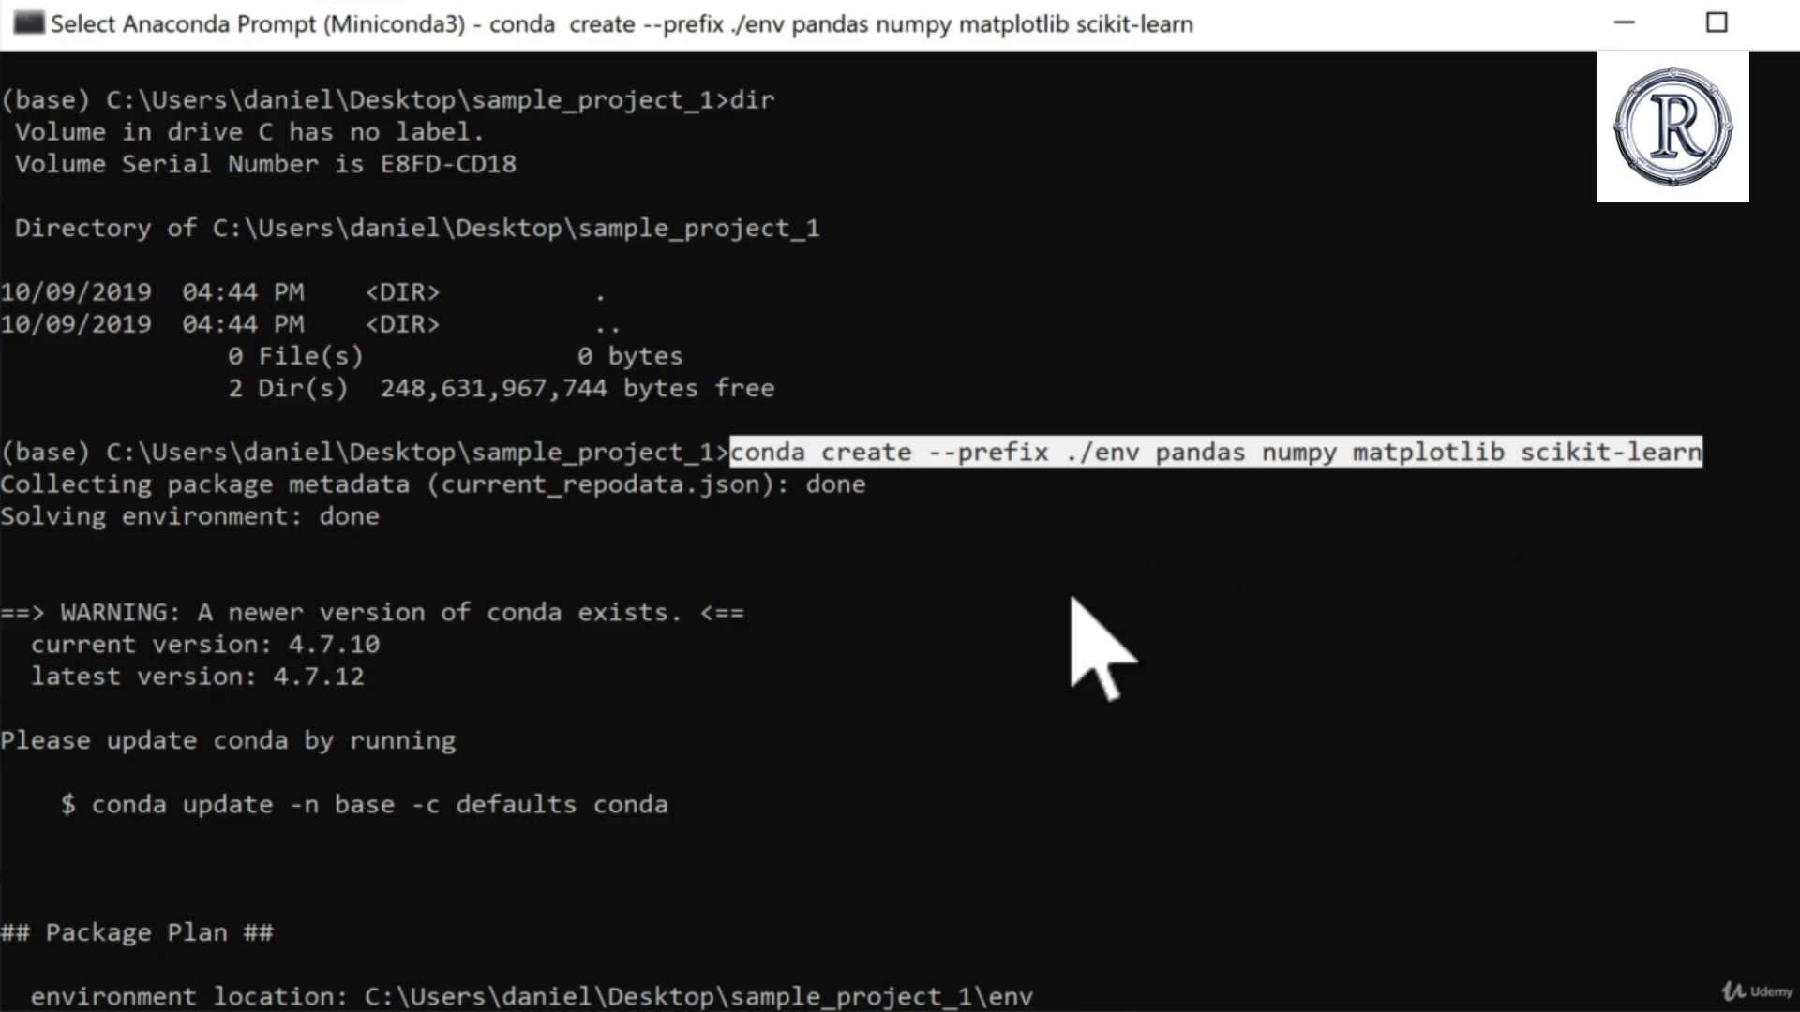
pyautogui.click(737, 579)
pyautogui.click(554, 576)
pyautogui.scroll(-3, 553, 574)
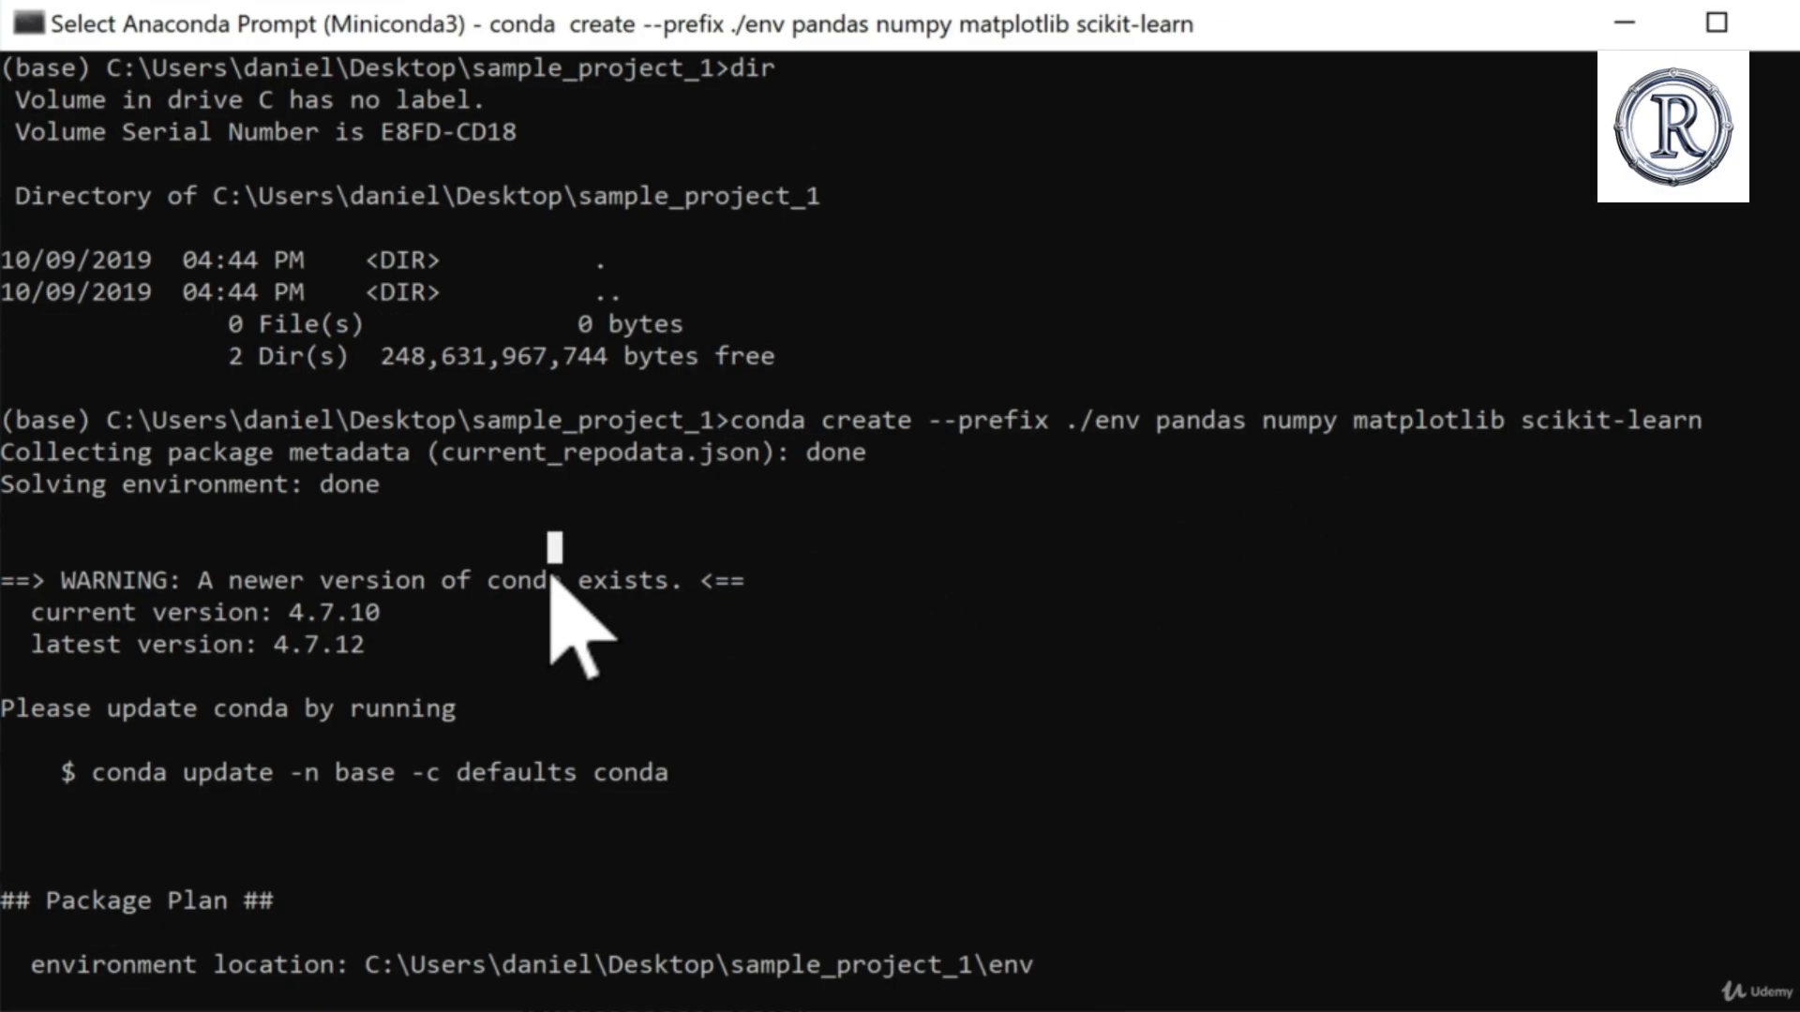
# Step: Examine the package plan's added specs, including matplotlib, and the list of packages that will be downloaded
pyautogui.scroll(-3, 462, 903)
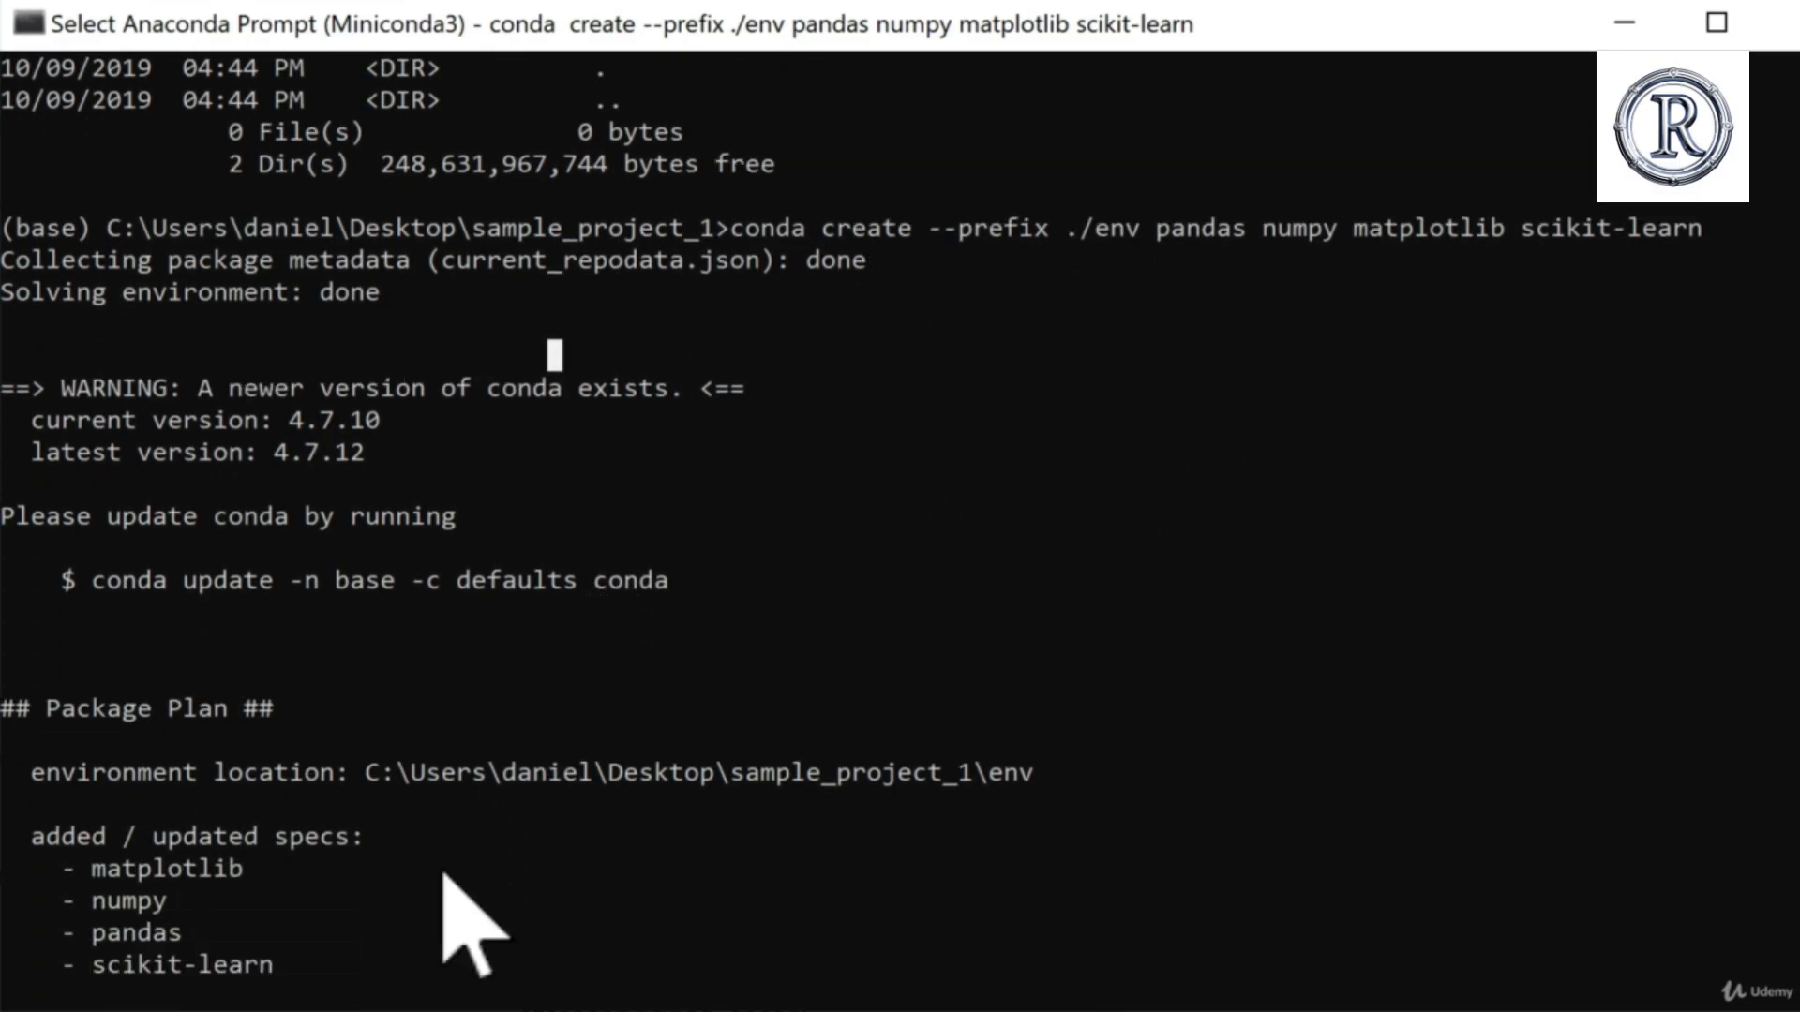
pyautogui.click(114, 741)
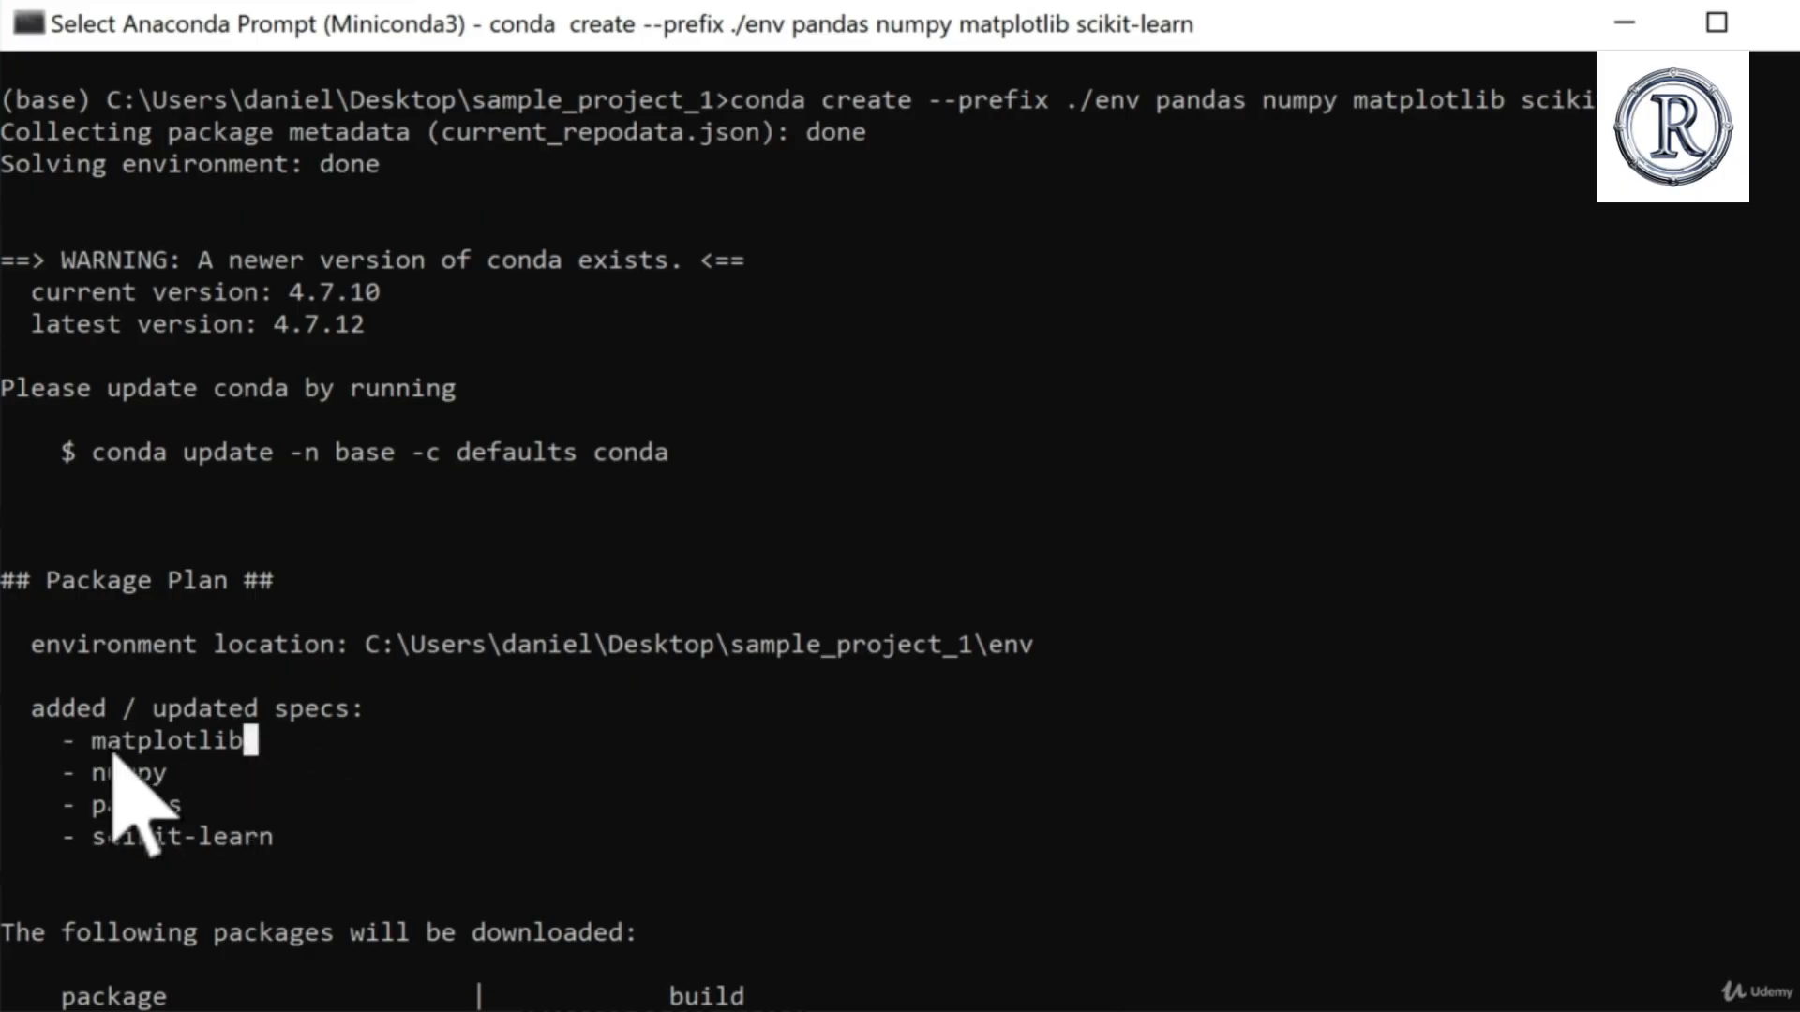
pyautogui.moveTo(94, 741); pyautogui.dragTo(259, 740)
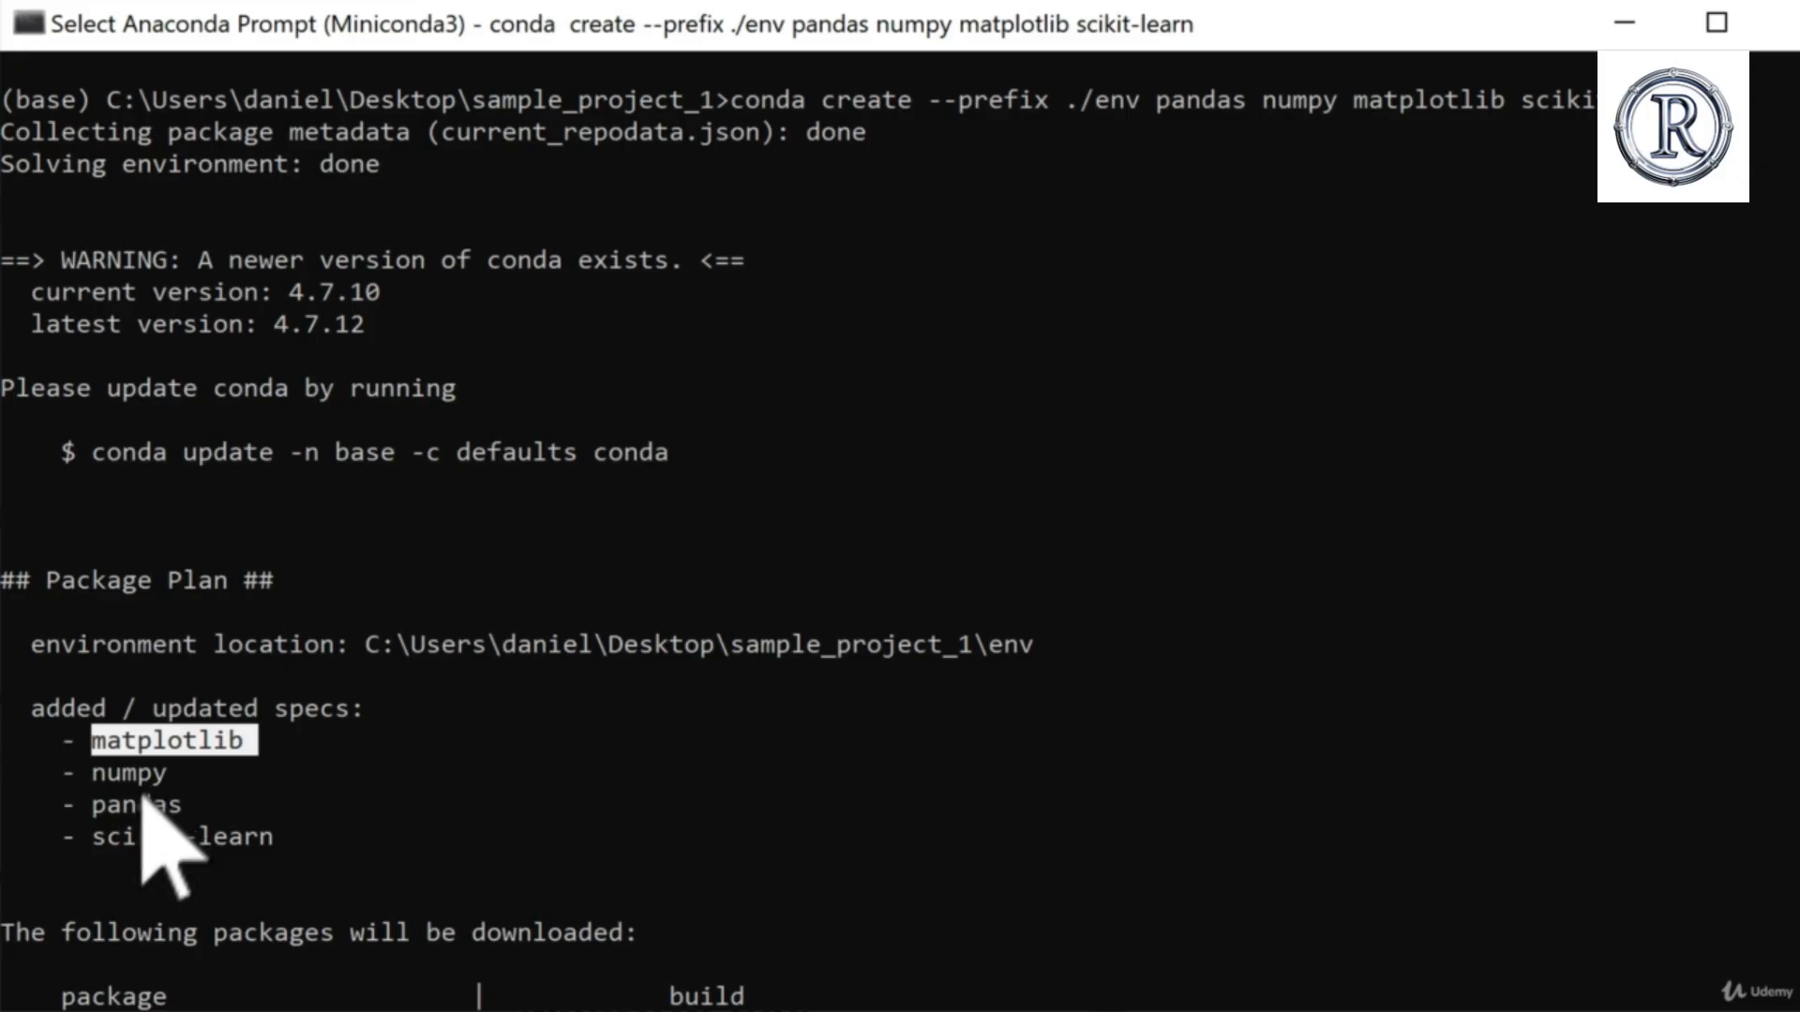
pyautogui.scroll(-1, 503, 947)
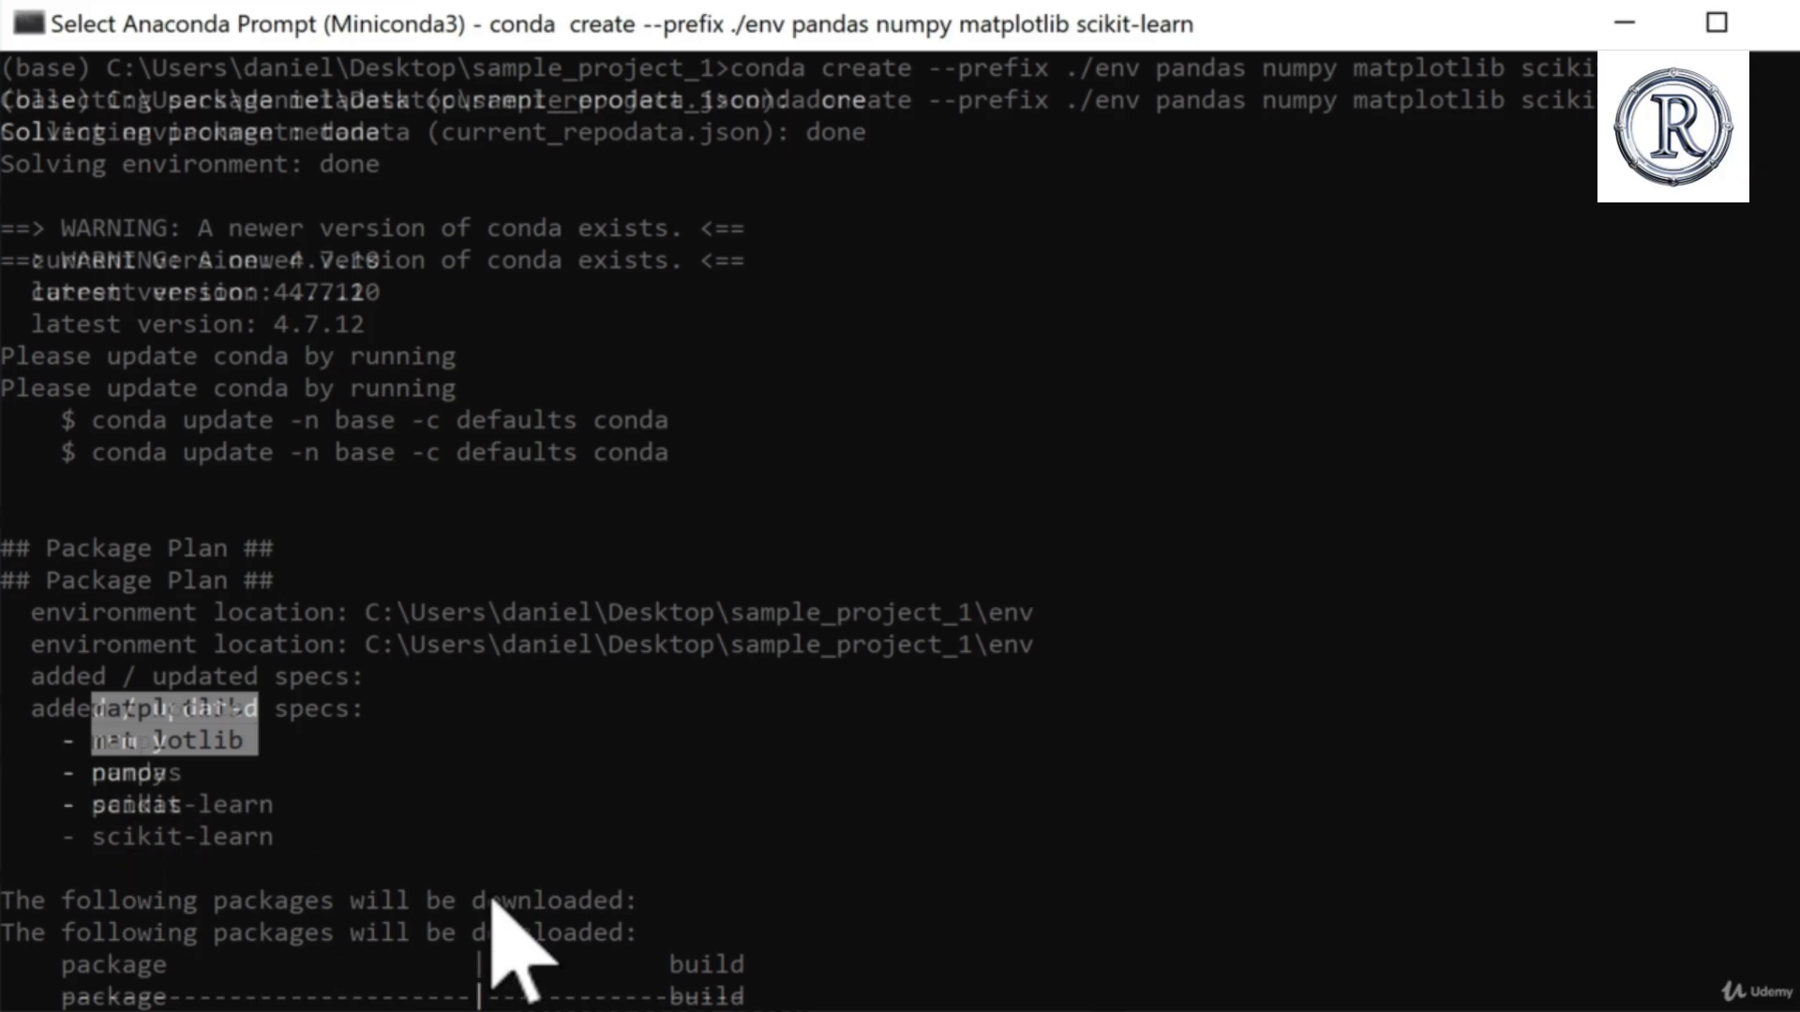
pyautogui.scroll(-1, 339, 898)
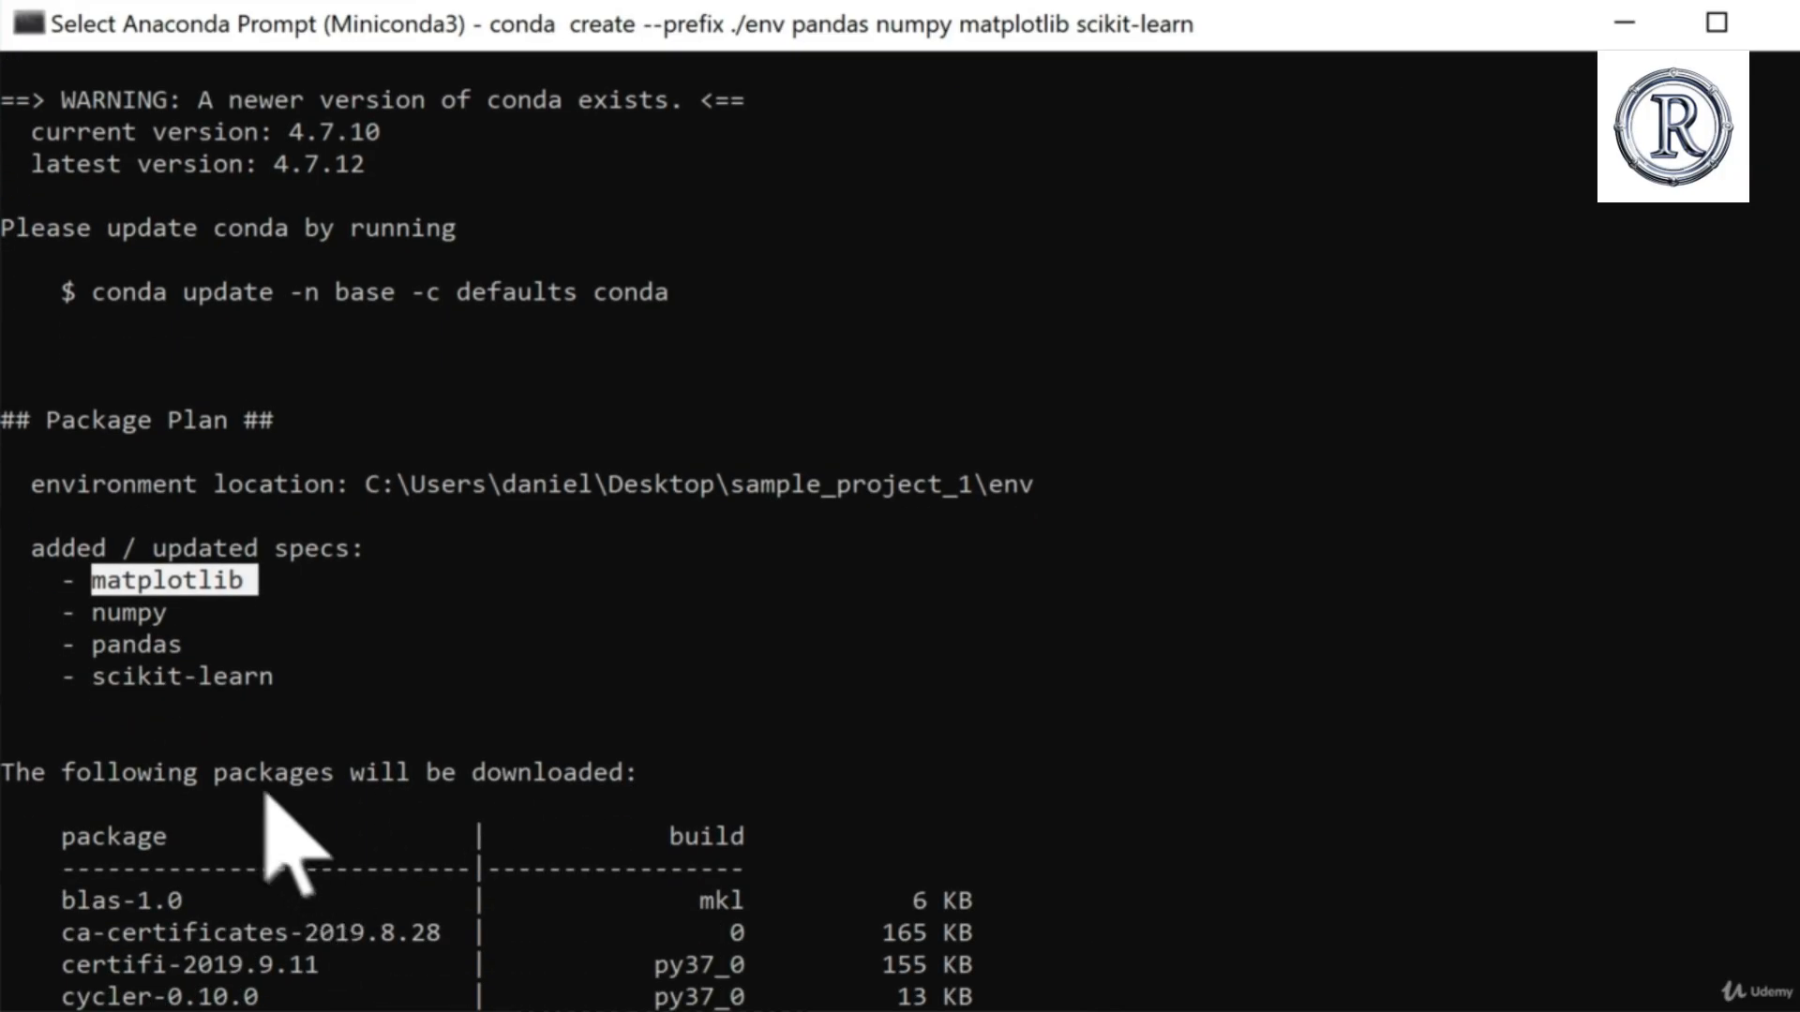
pyautogui.scroll(-1, 434, 803)
pyautogui.click(427, 782)
pyautogui.scroll(-2, 430, 797)
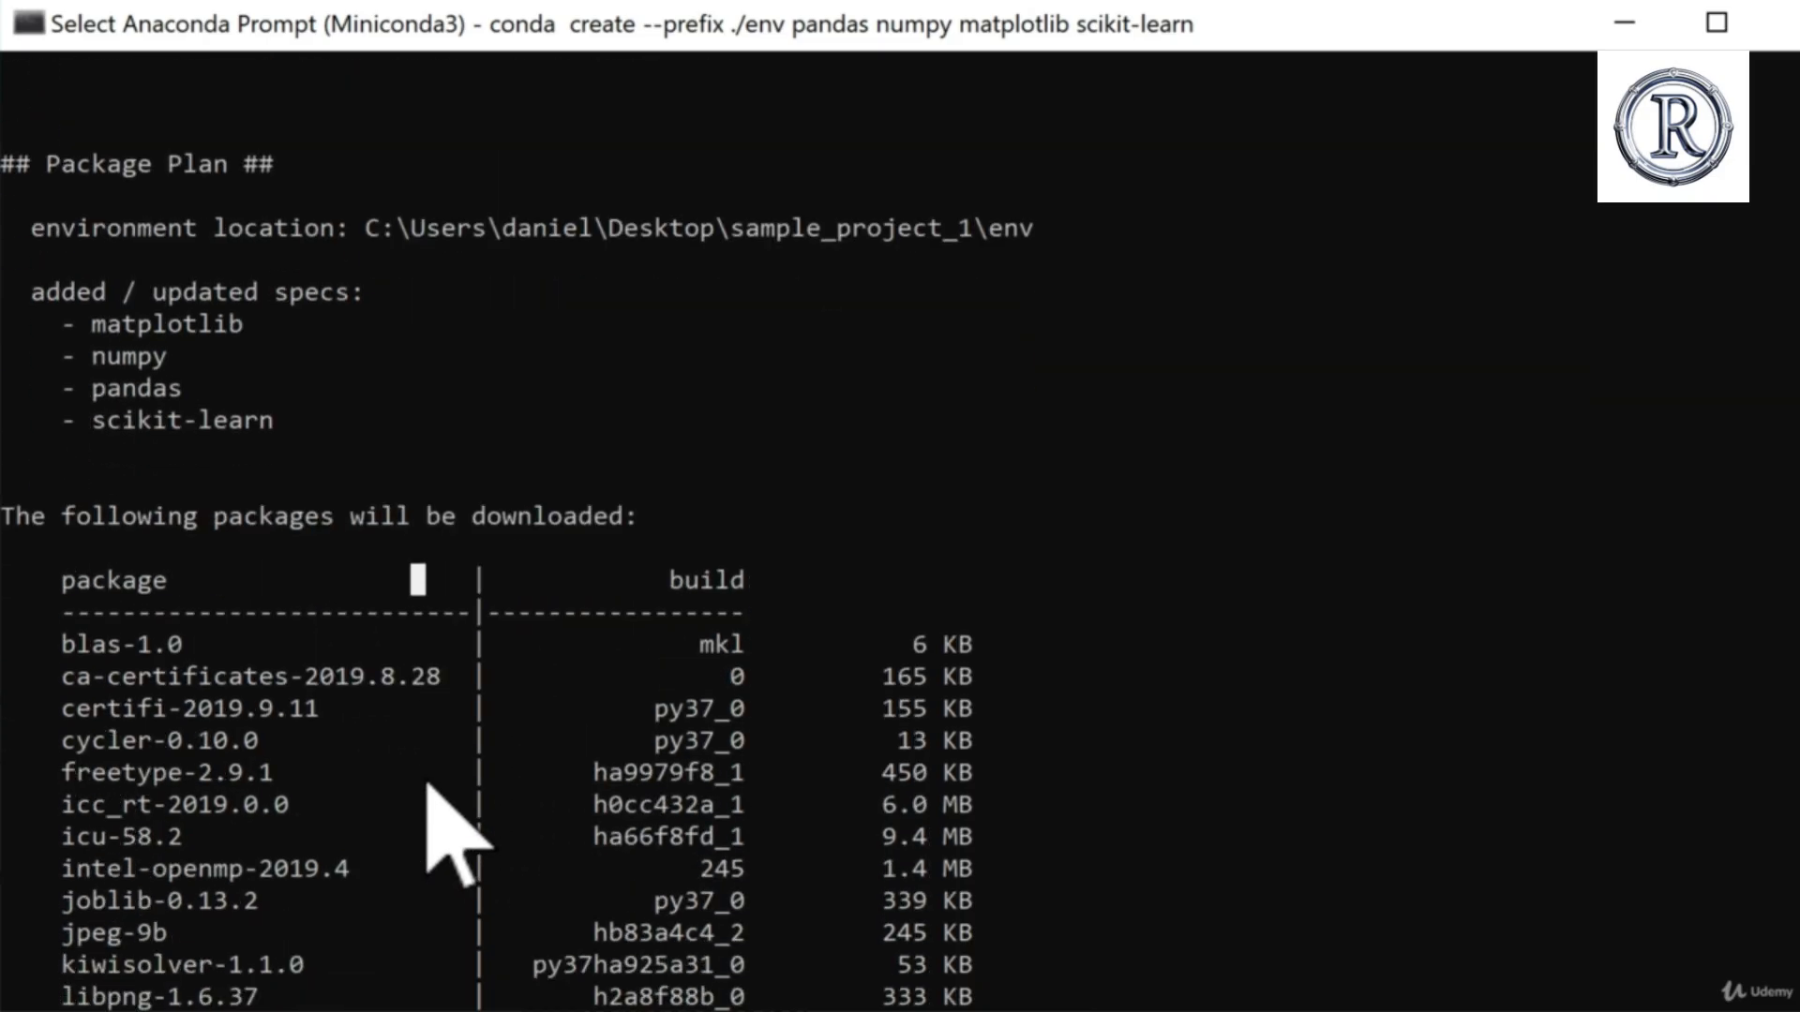
pyautogui.scroll(-1, 131, 712)
pyautogui.scroll(-1, 131, 708)
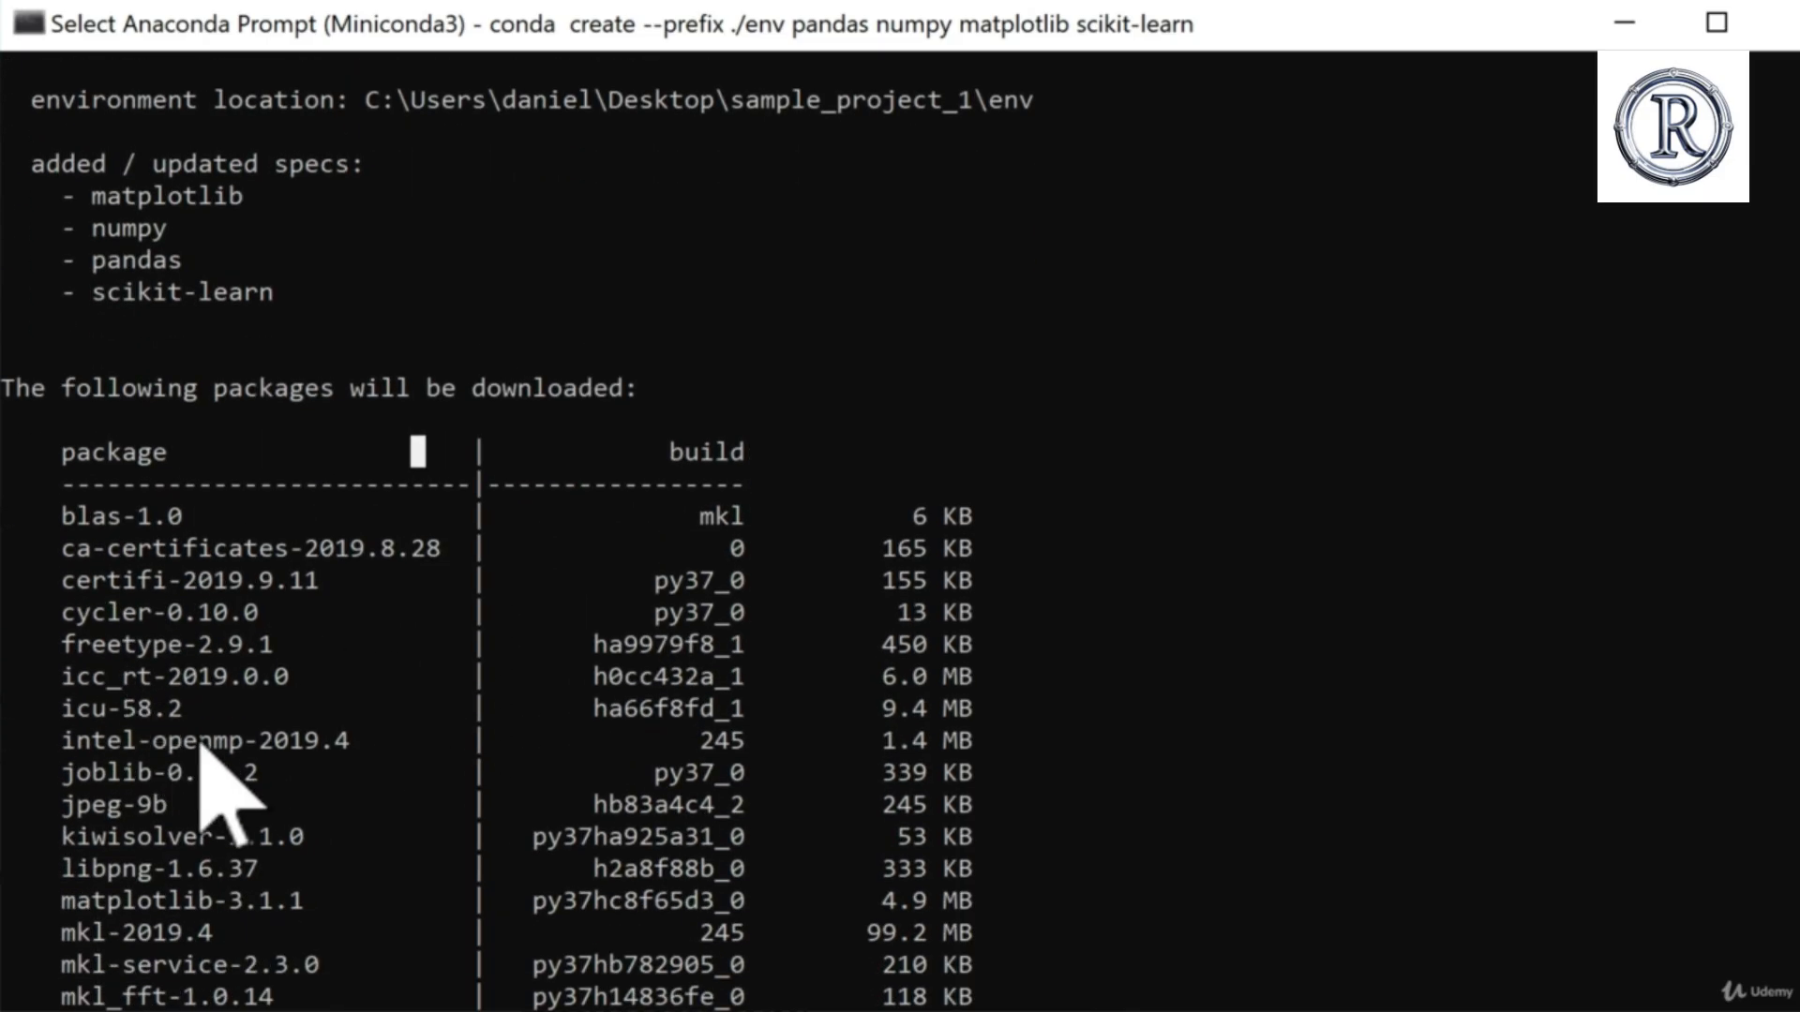
pyautogui.scroll(-1, 221, 792)
pyautogui.scroll(3, 201, 750)
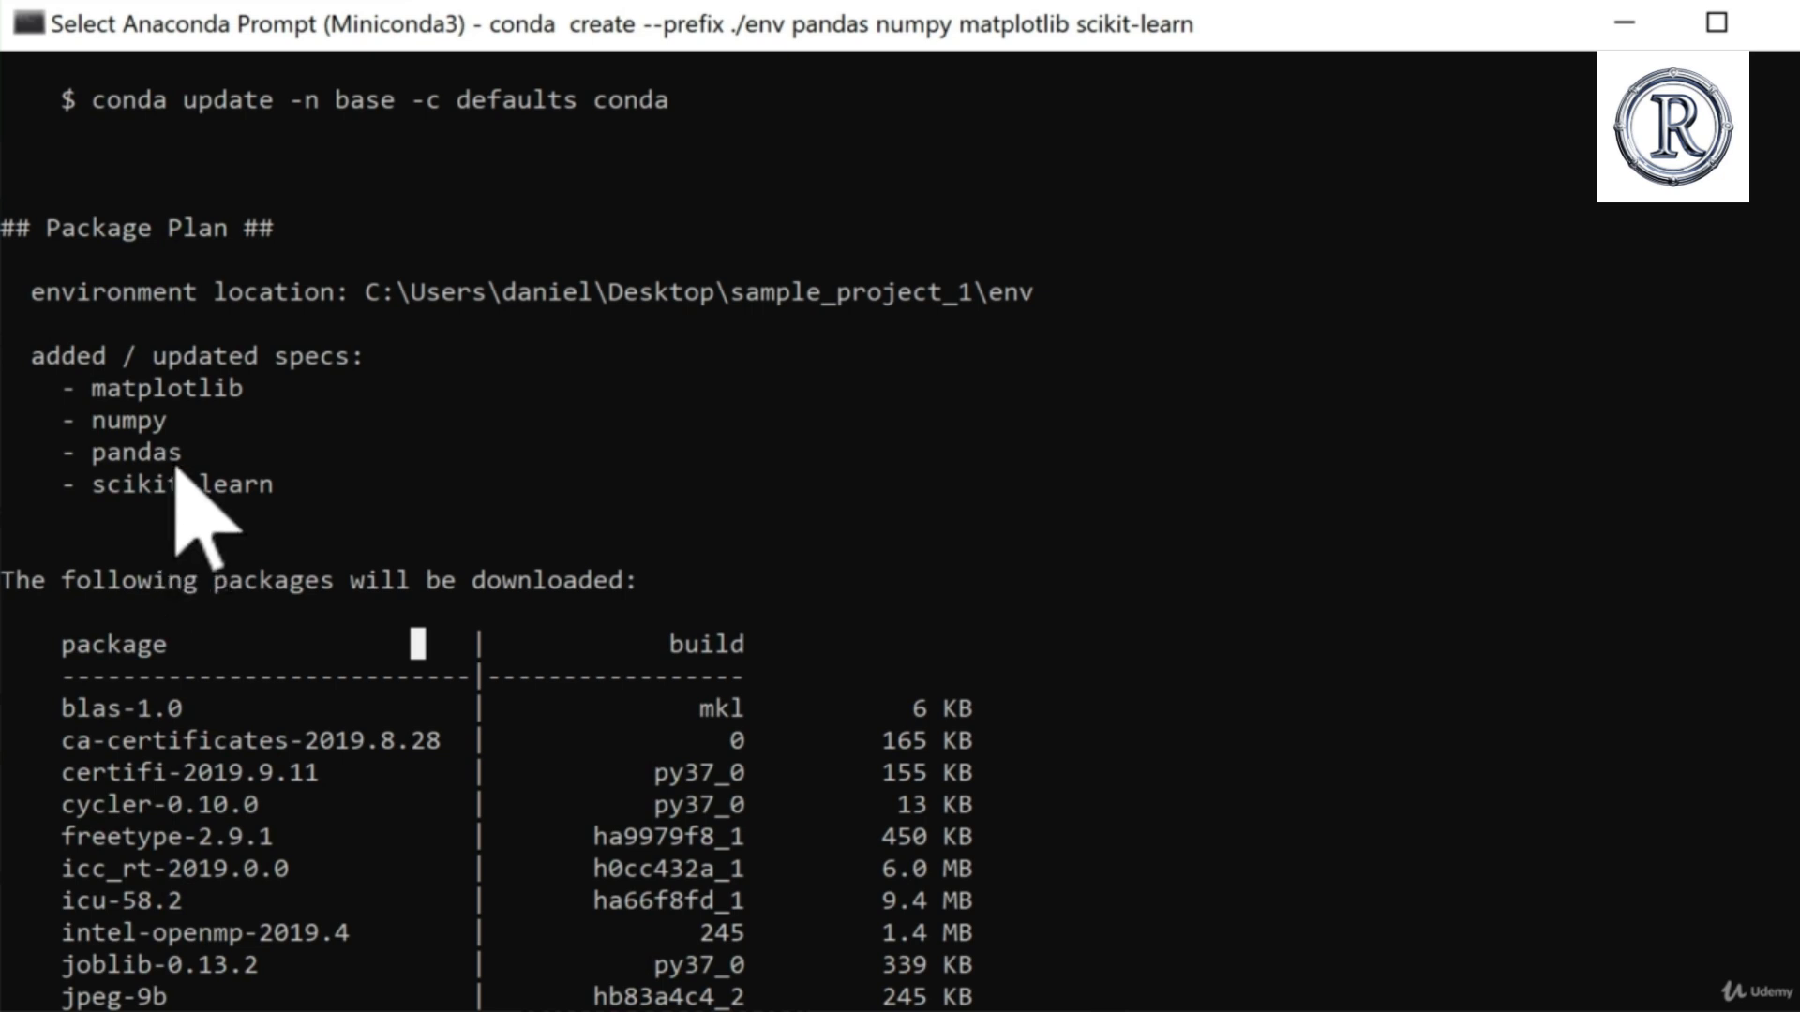
# Step: Go through the remaining package lists and answer y to proceed with creating the environment
pyautogui.scroll(-3, 206, 562)
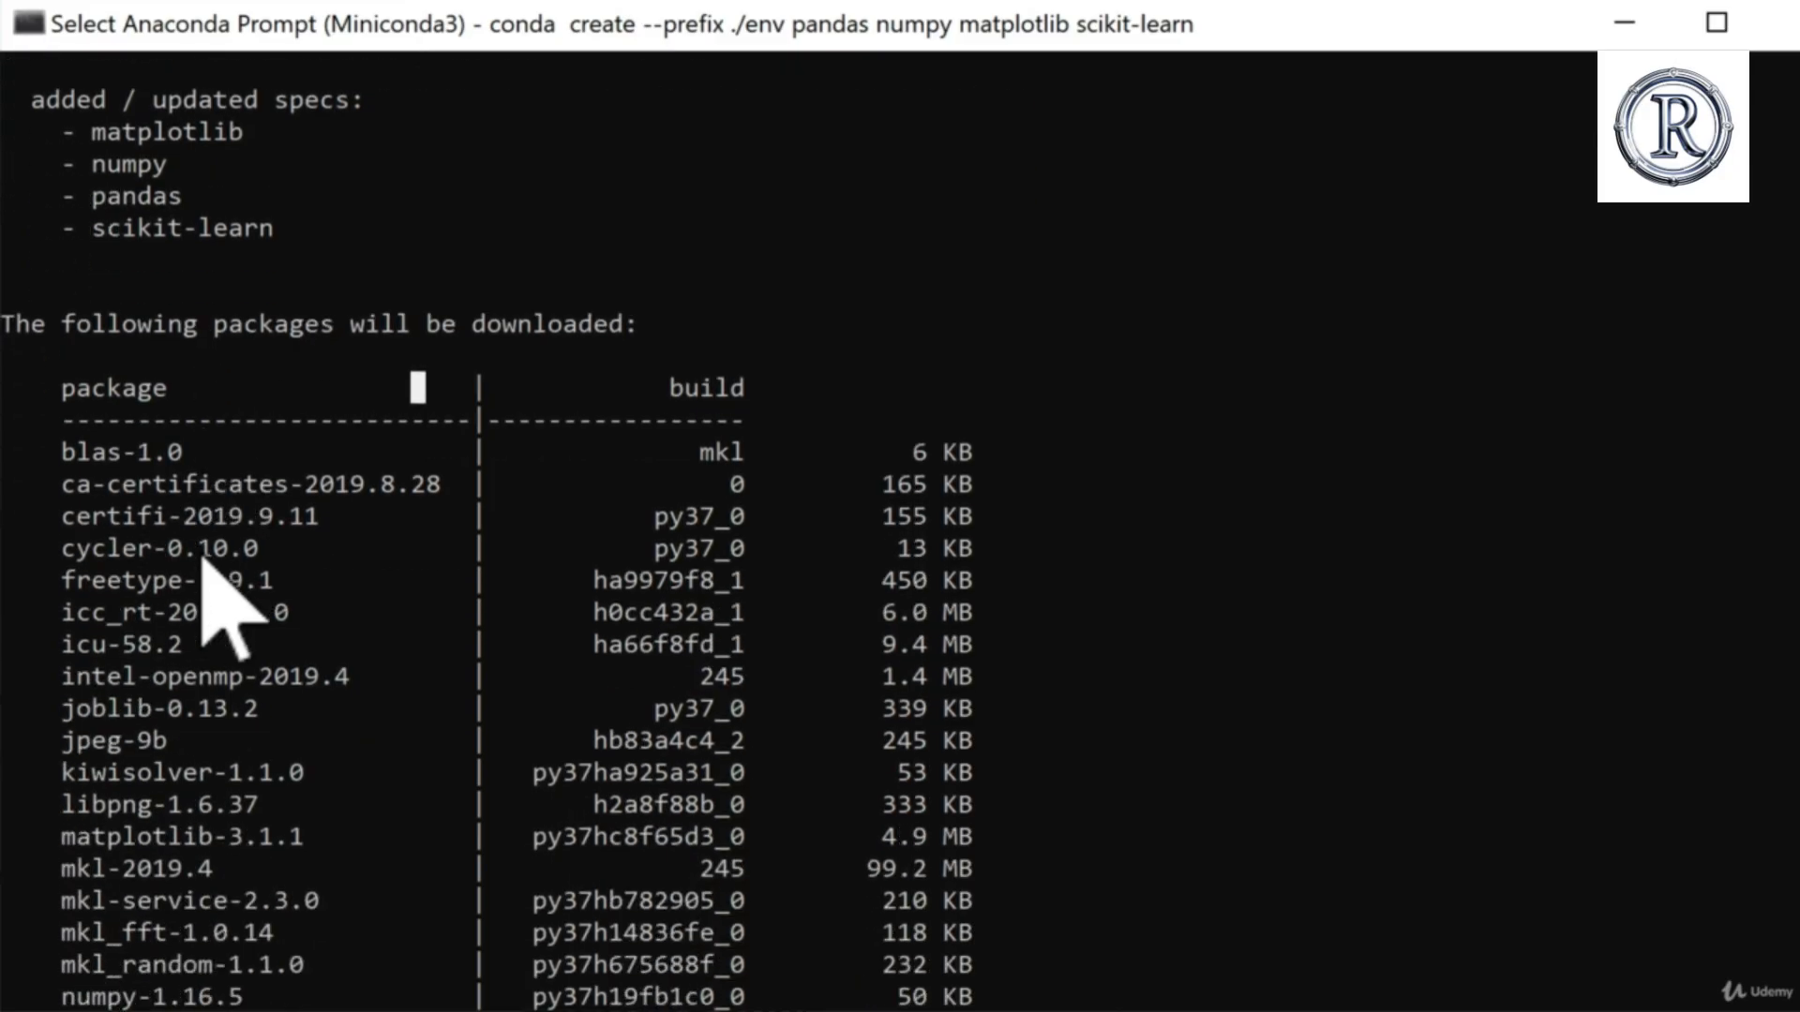
pyautogui.scroll(-4, 202, 560)
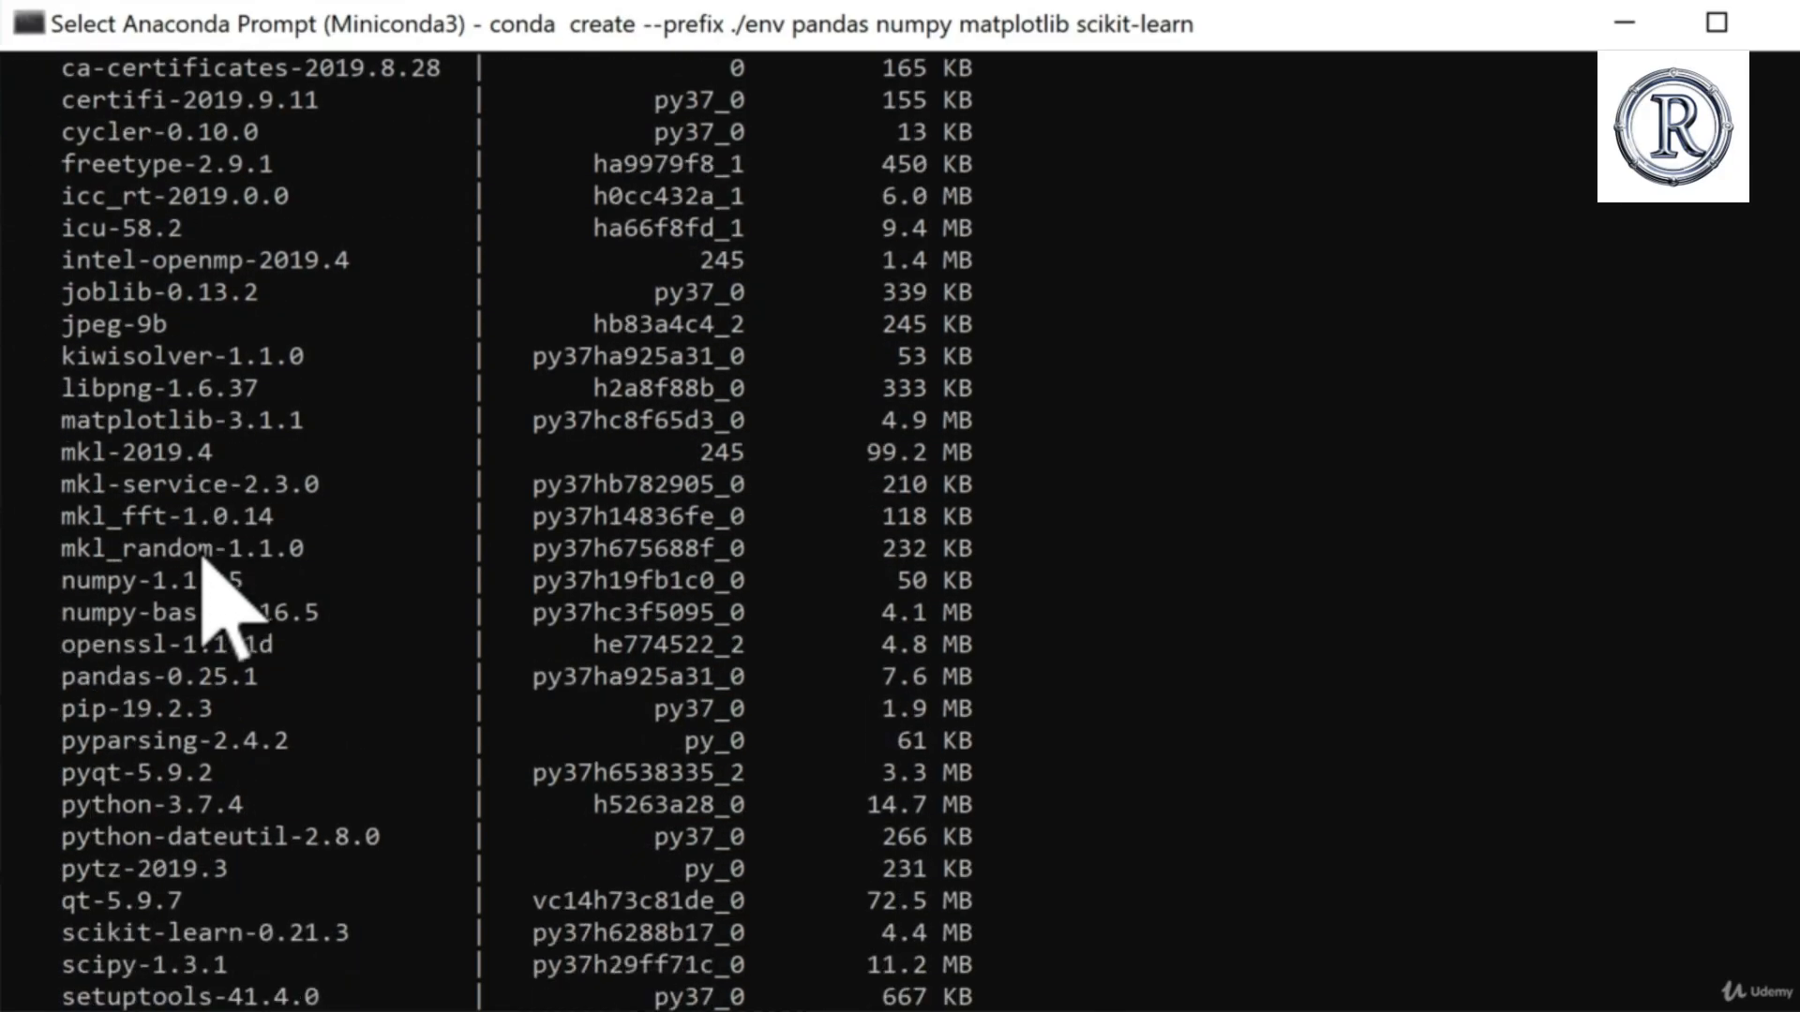
pyautogui.scroll(-5, 202, 560)
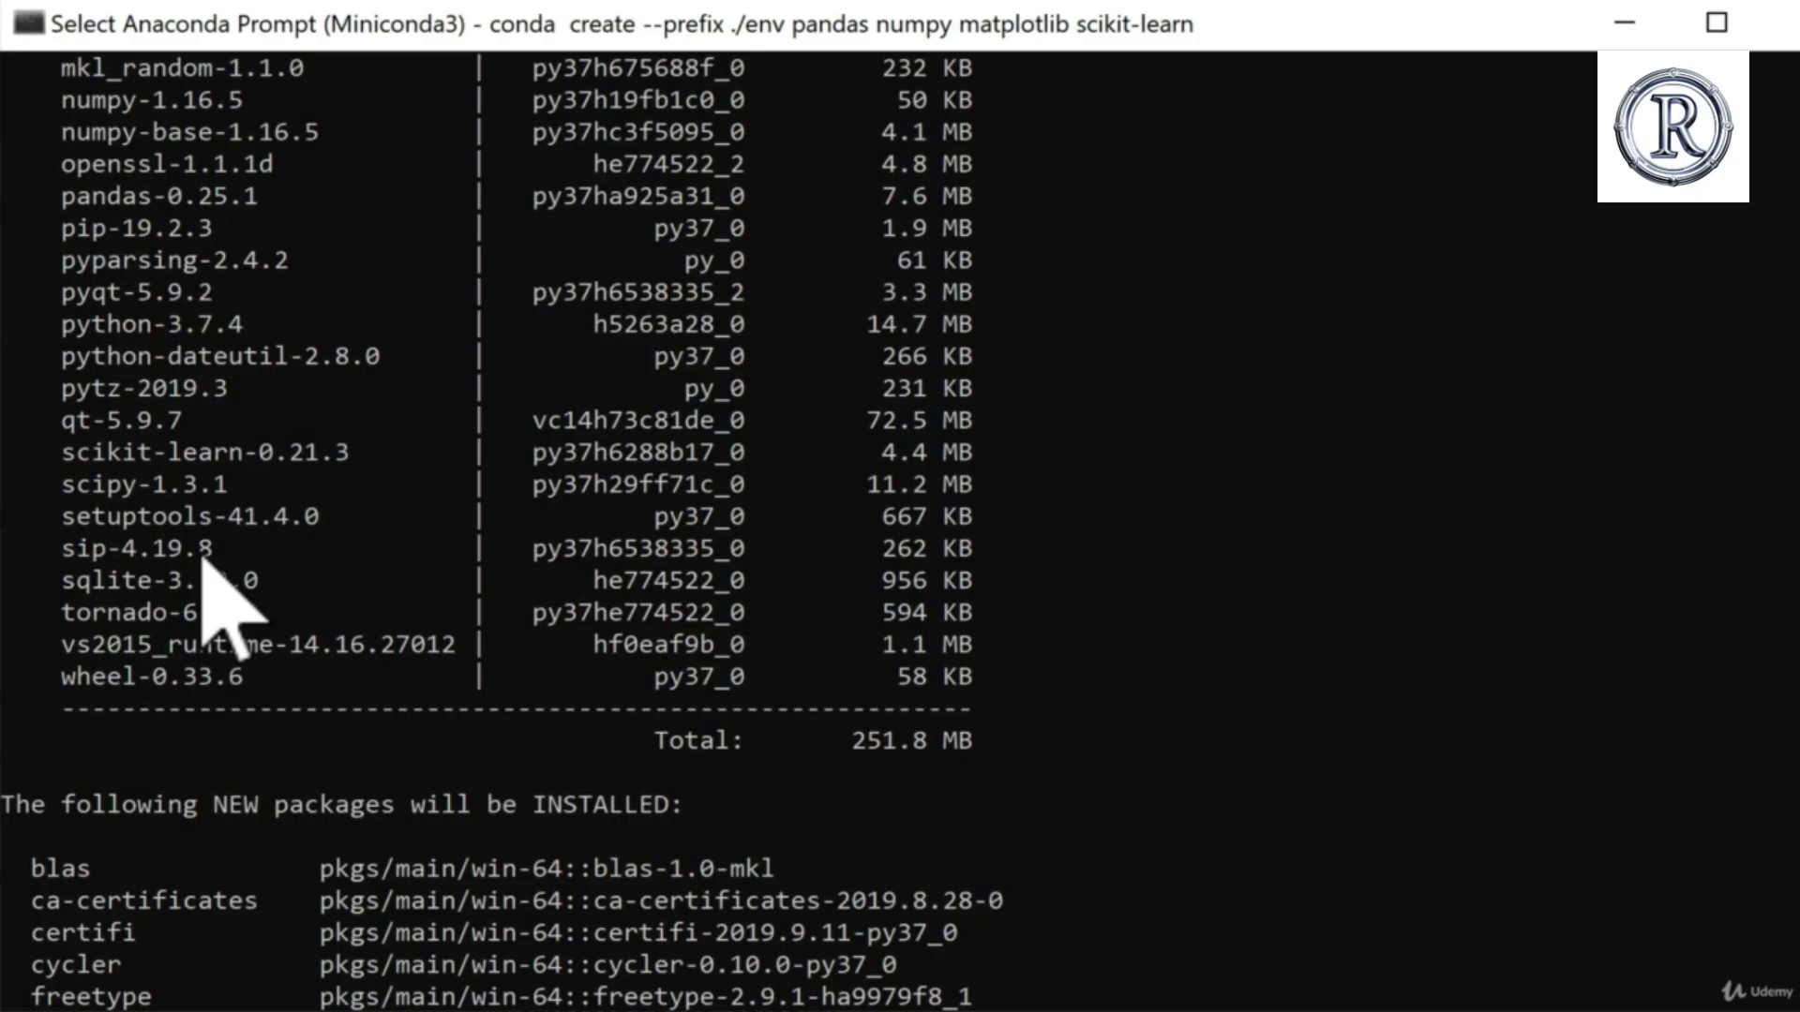
pyautogui.scroll(-5, 202, 560)
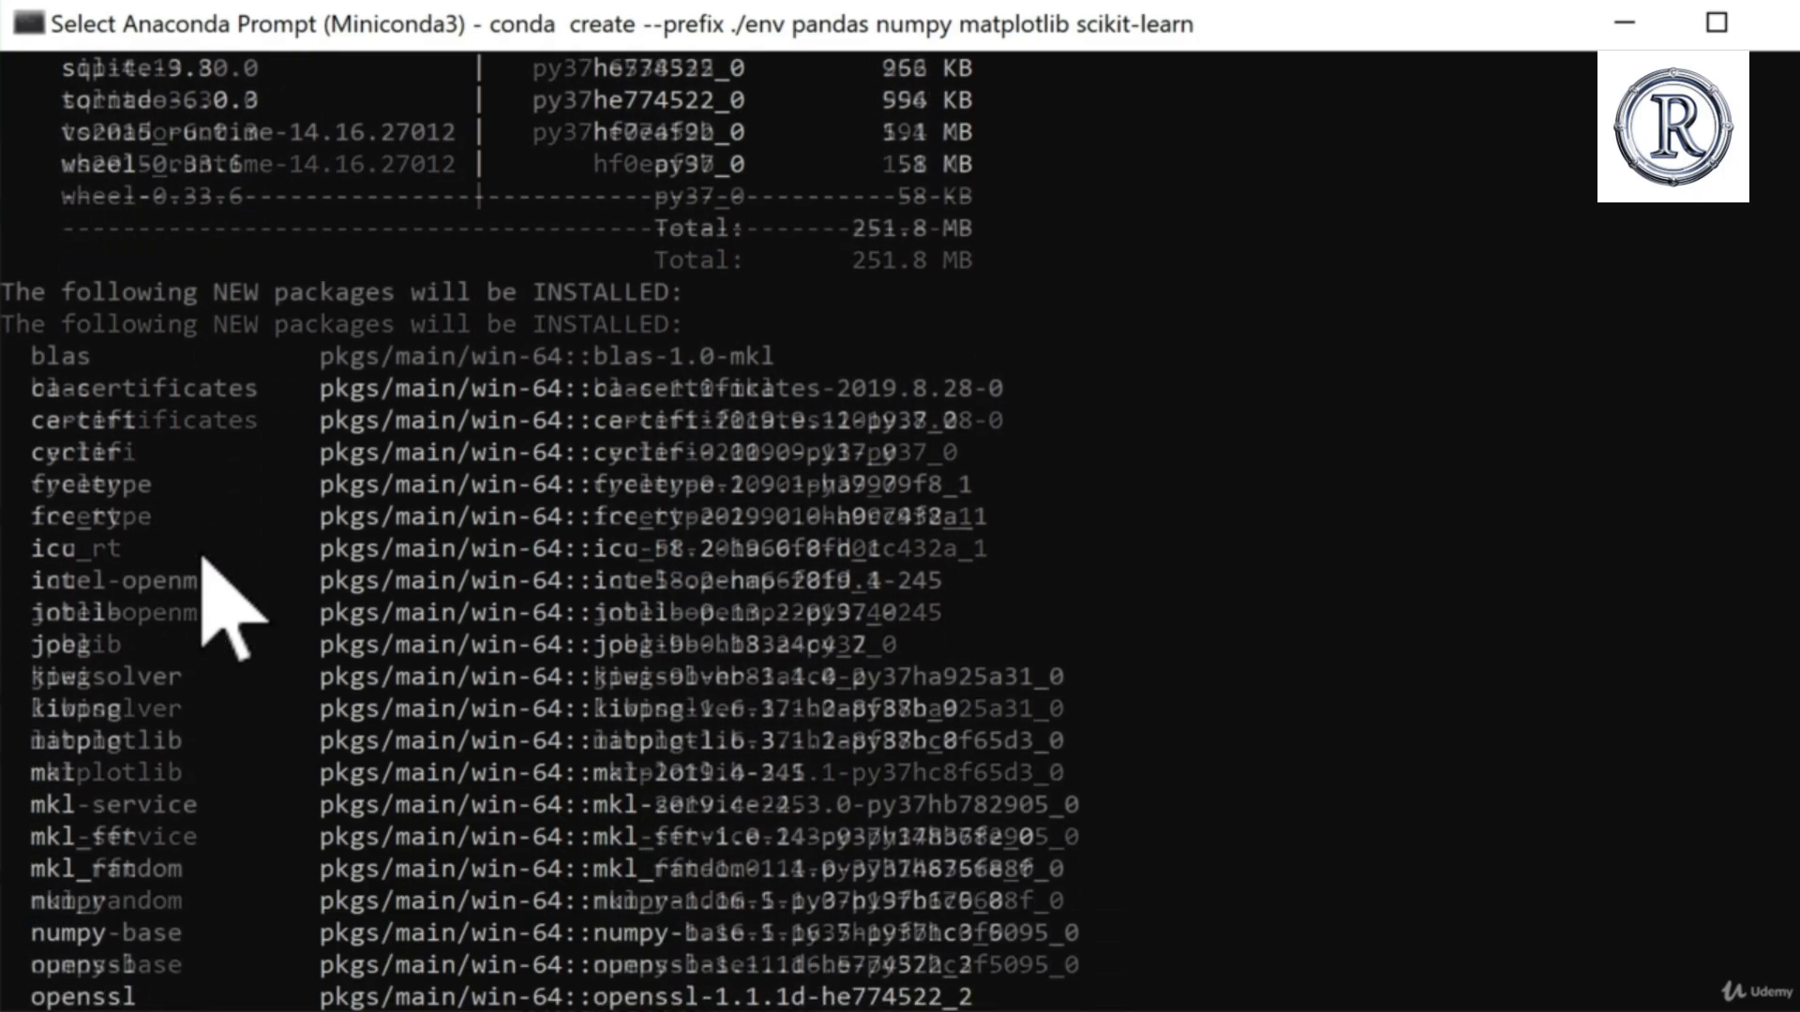
pyautogui.scroll(-2, 202, 560)
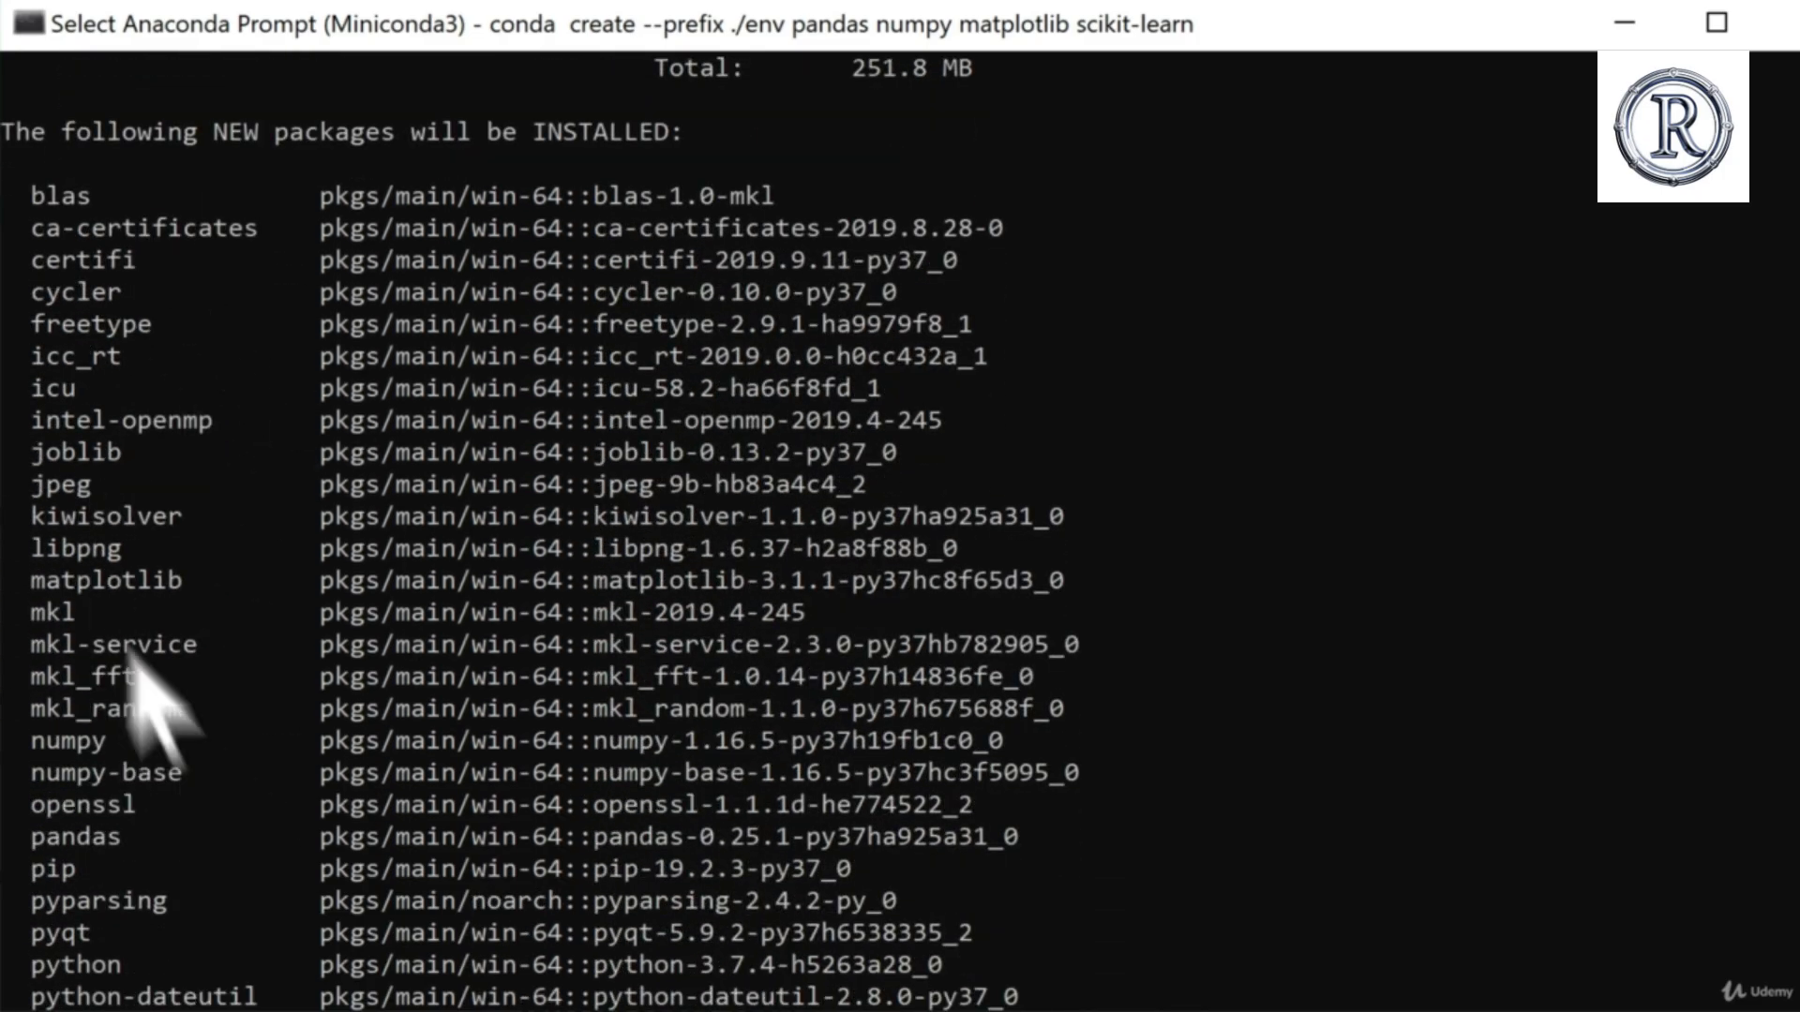
pyautogui.scroll(-9, 94, 722)
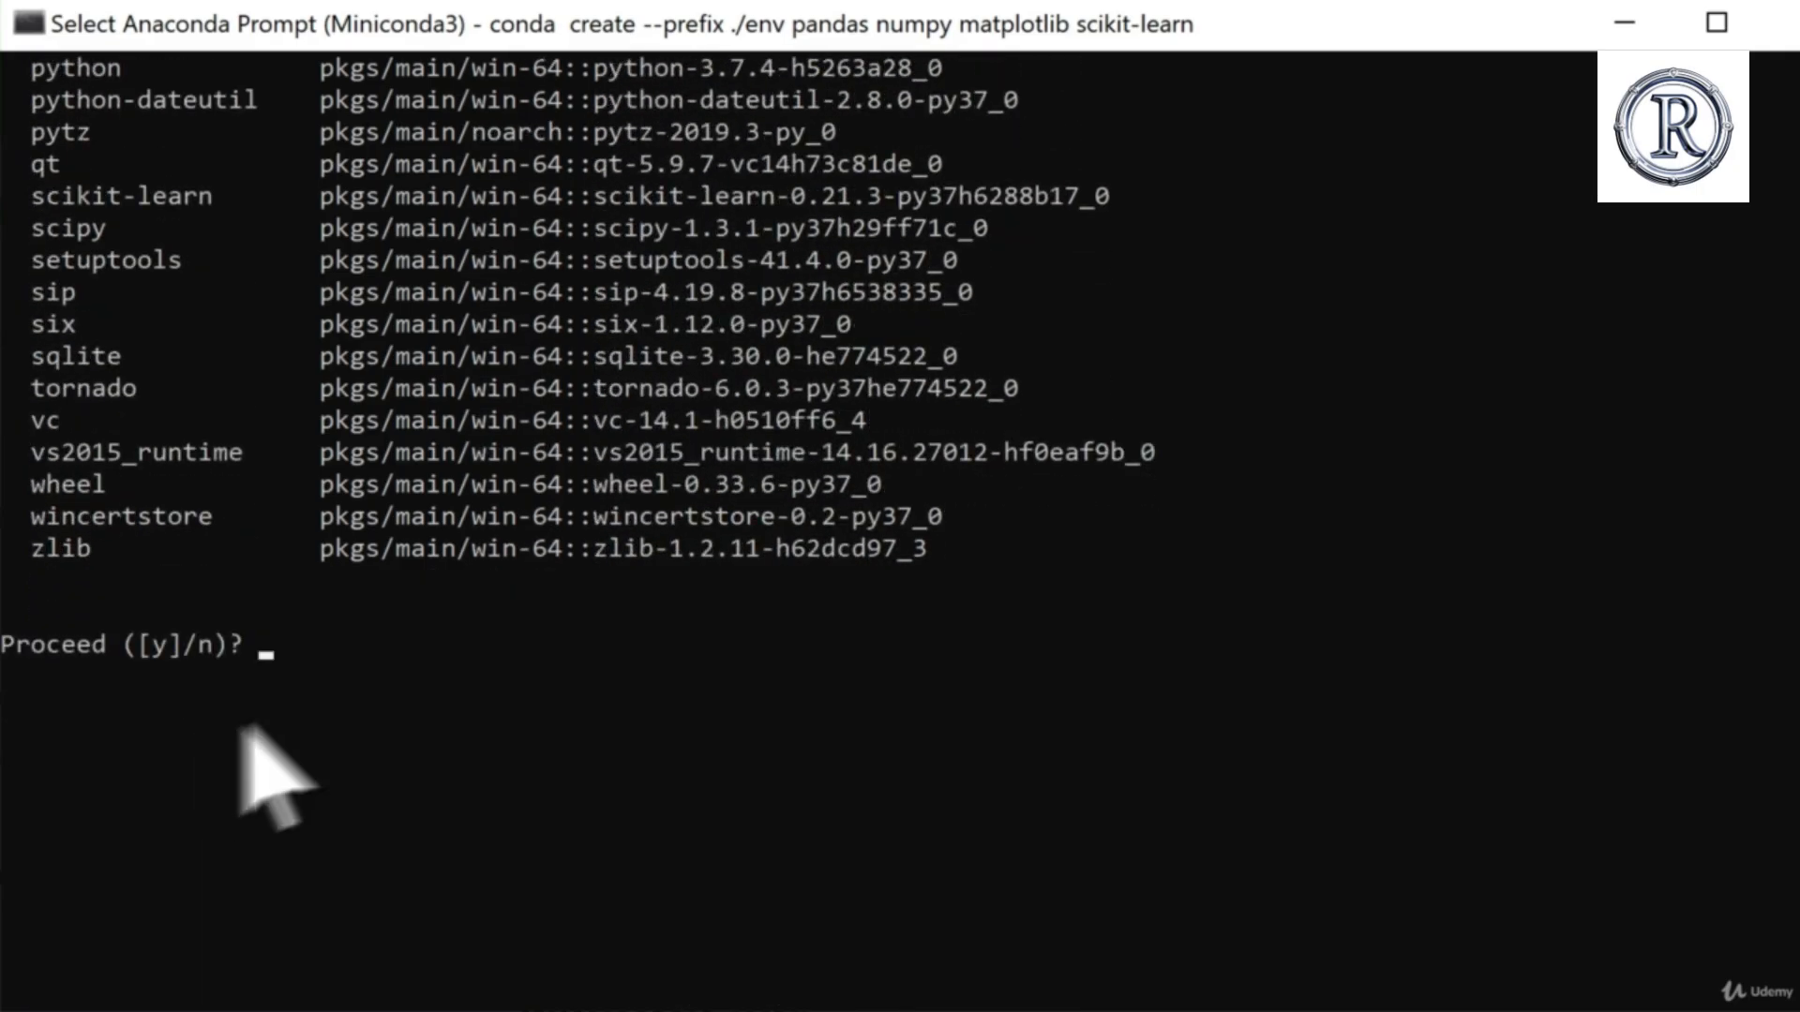
pyautogui.write('y')
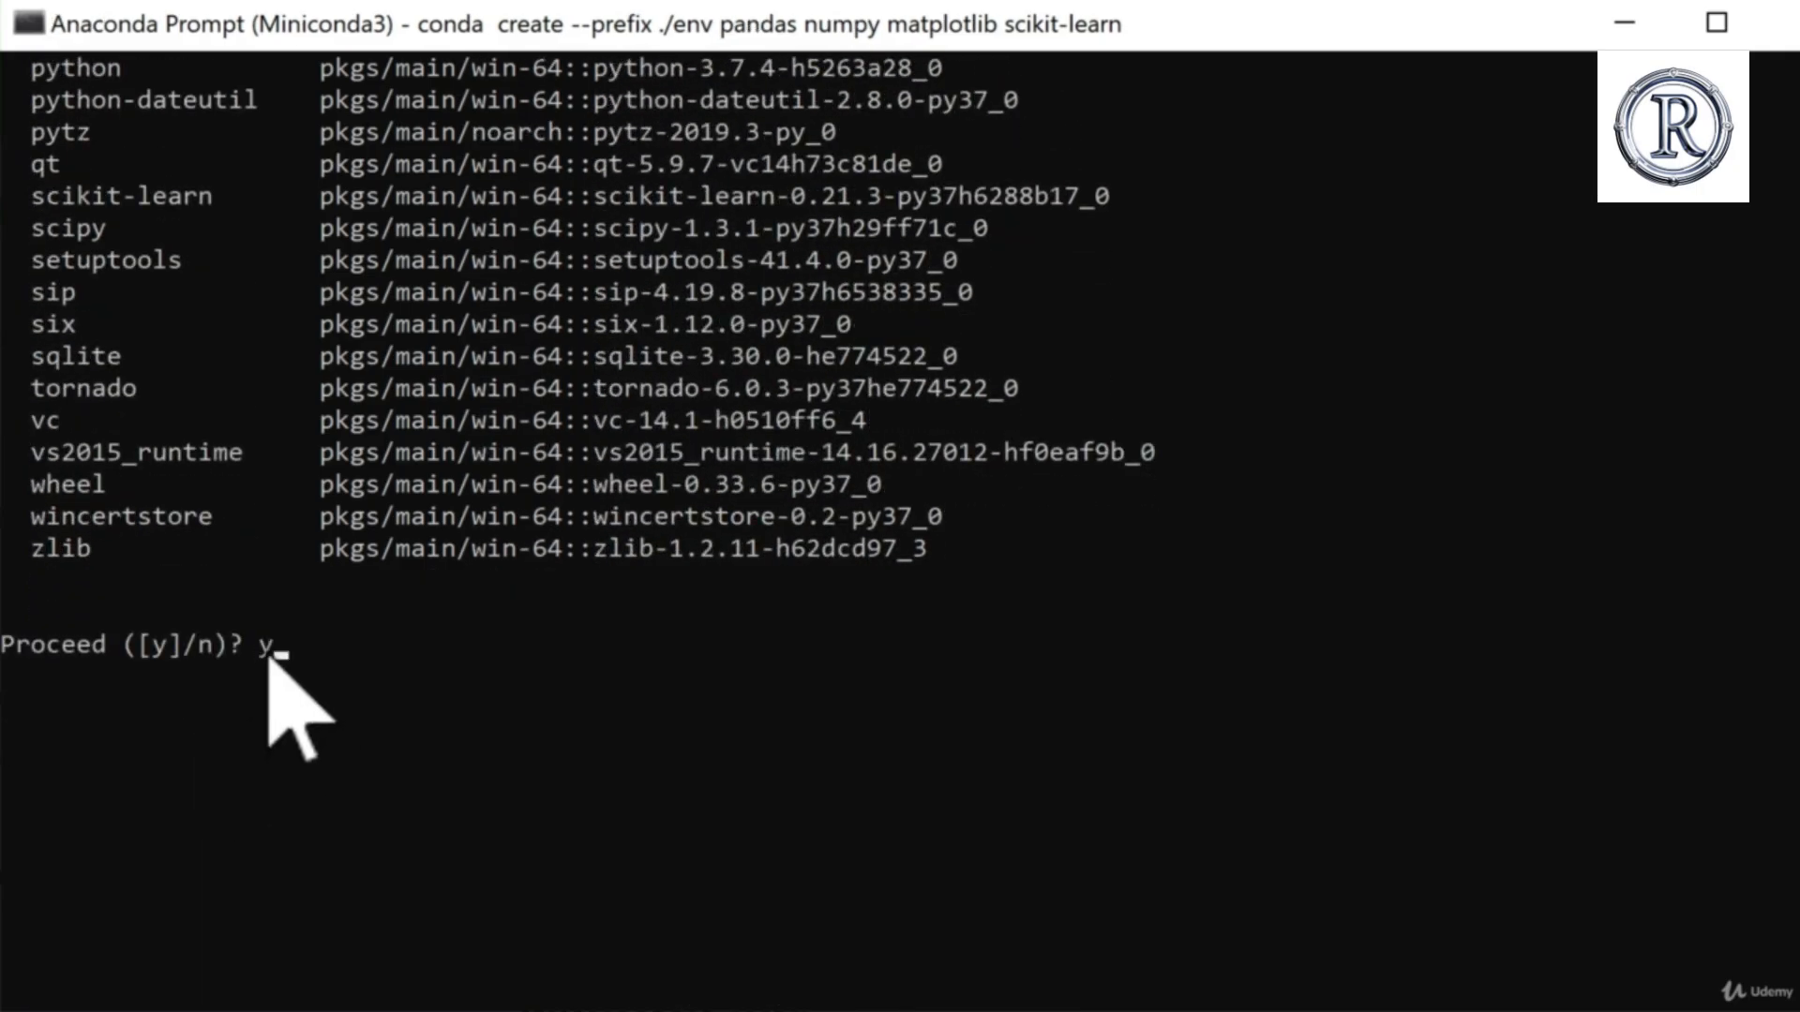
pyautogui.press('Return')
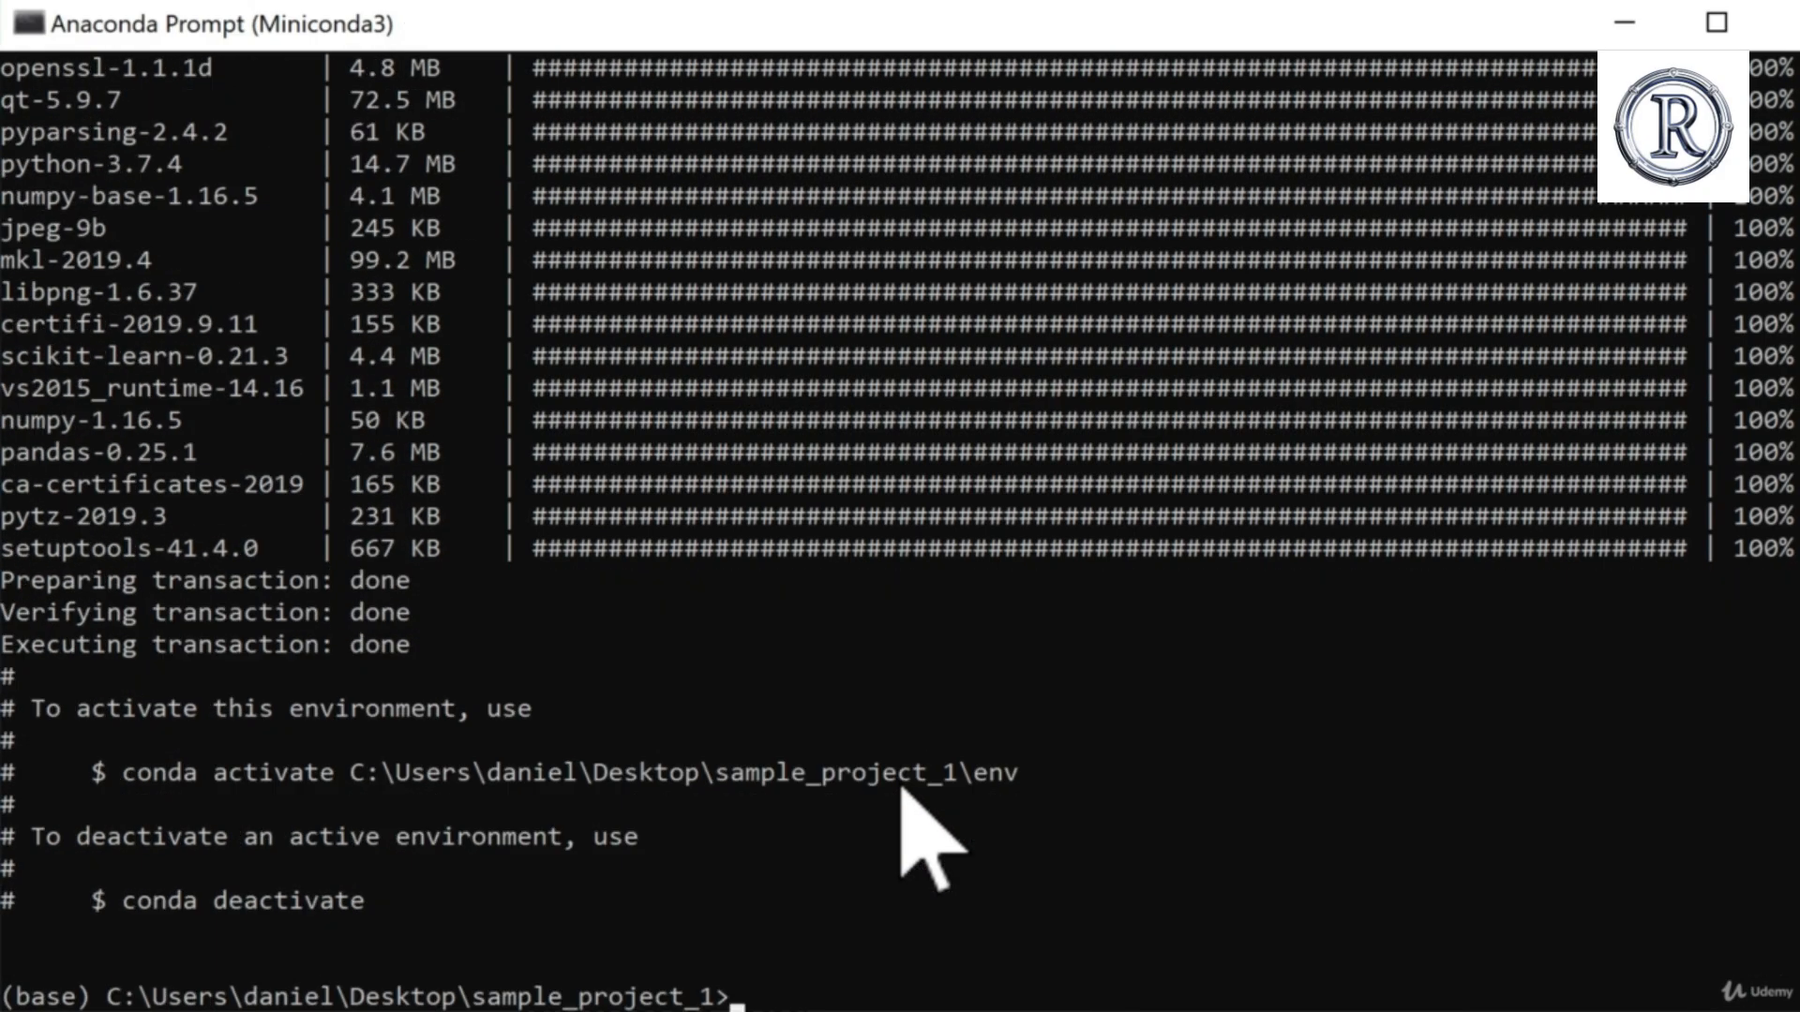
# Step: Review the package download and transaction output, and relate it to Conda and the Environment box in the project diagram
pyautogui.scroll(2, 901, 788)
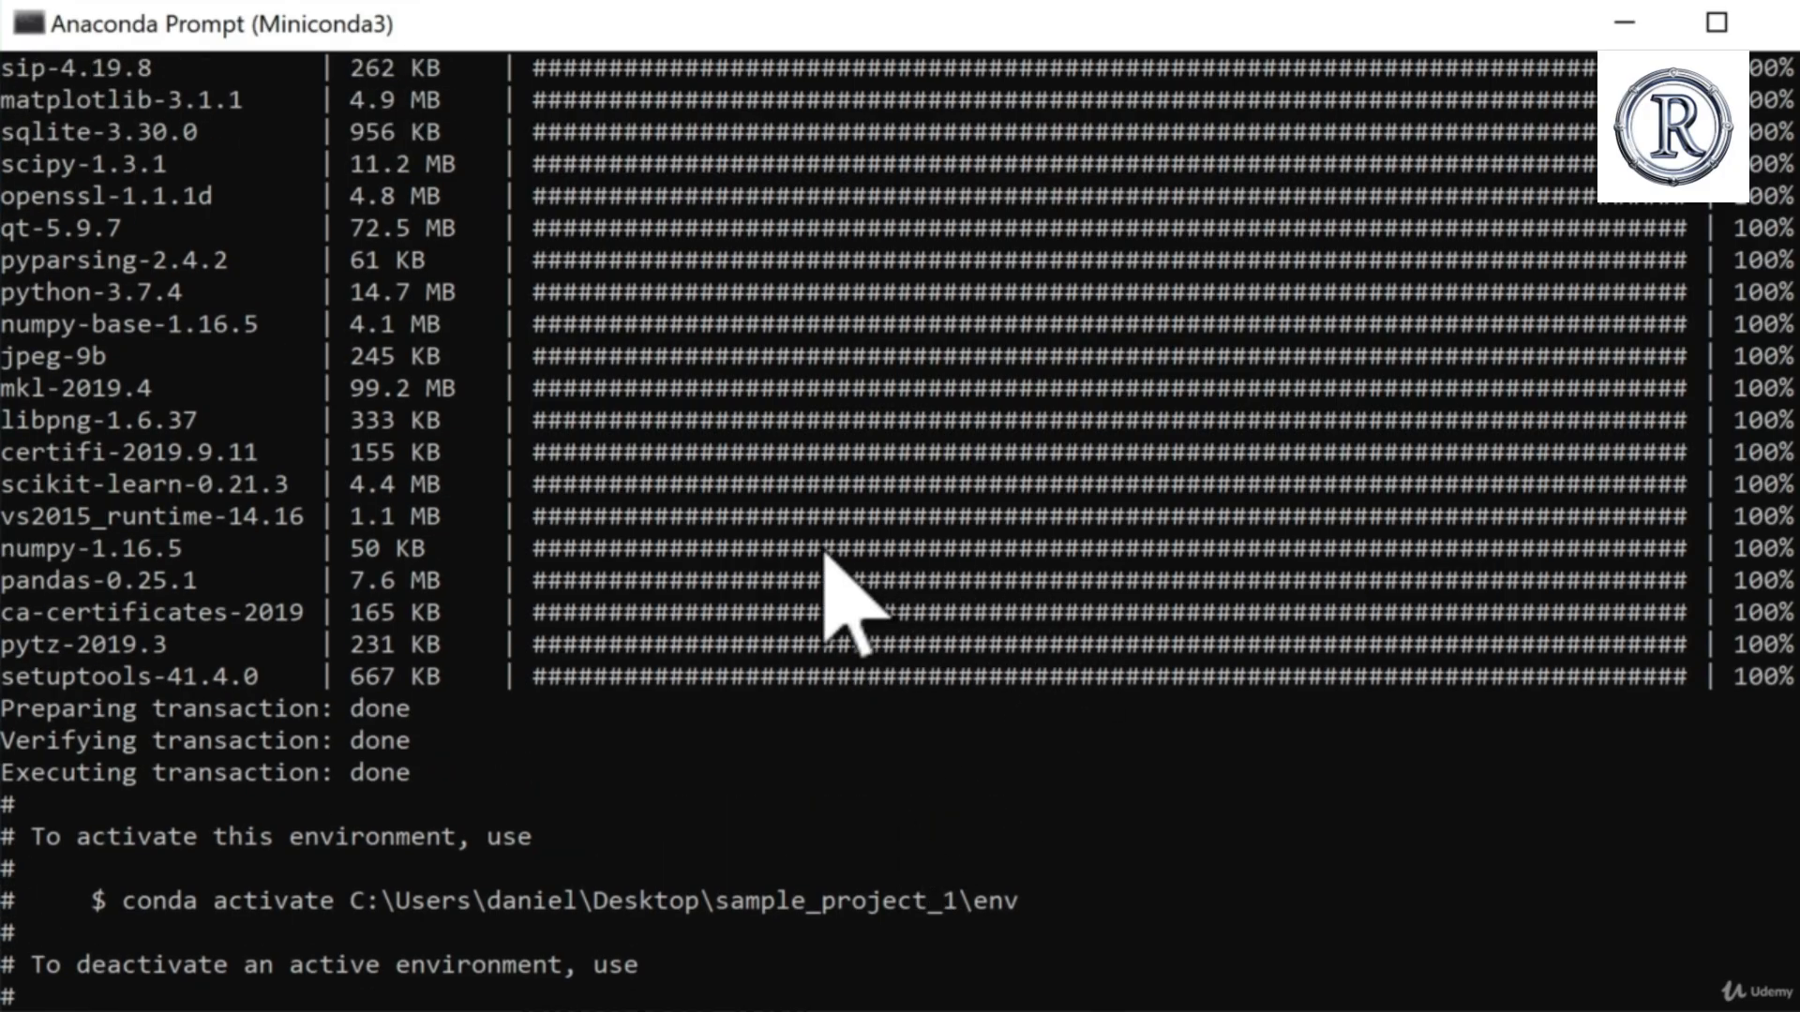
pyautogui.scroll(2, 825, 563)
pyautogui.scroll(-3, 820, 600)
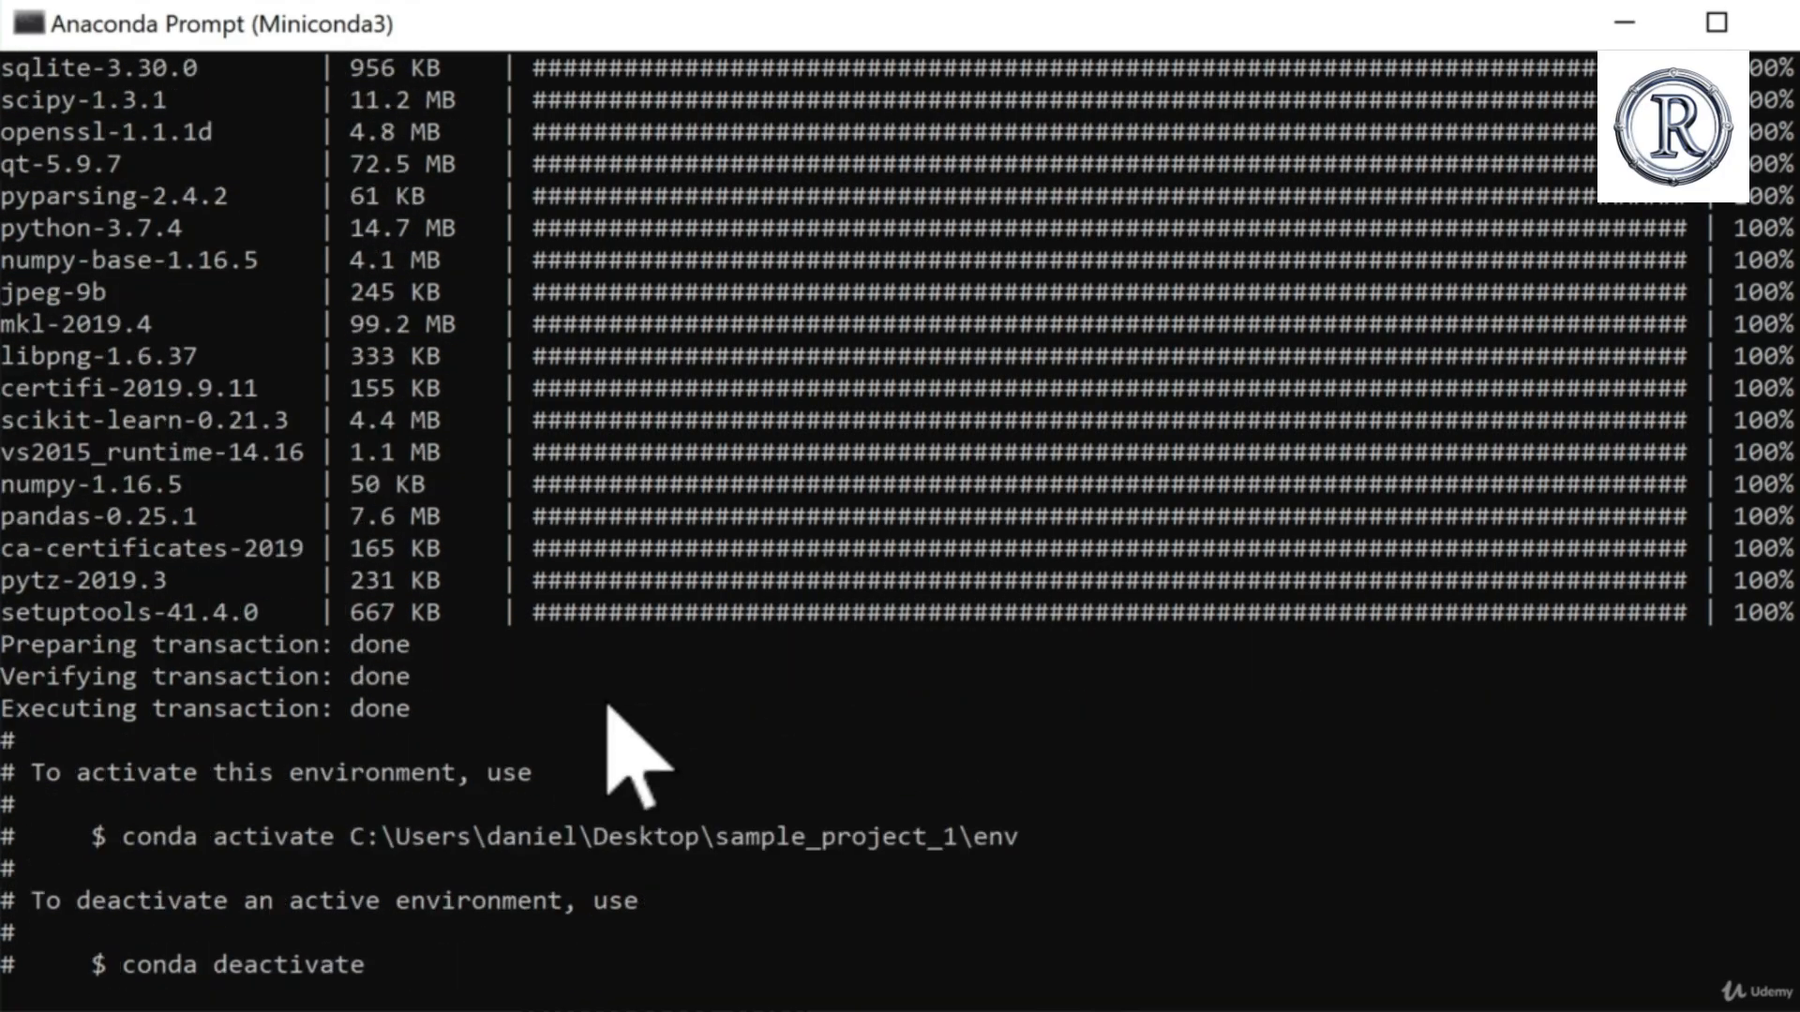
pyautogui.scroll(8, 608, 710)
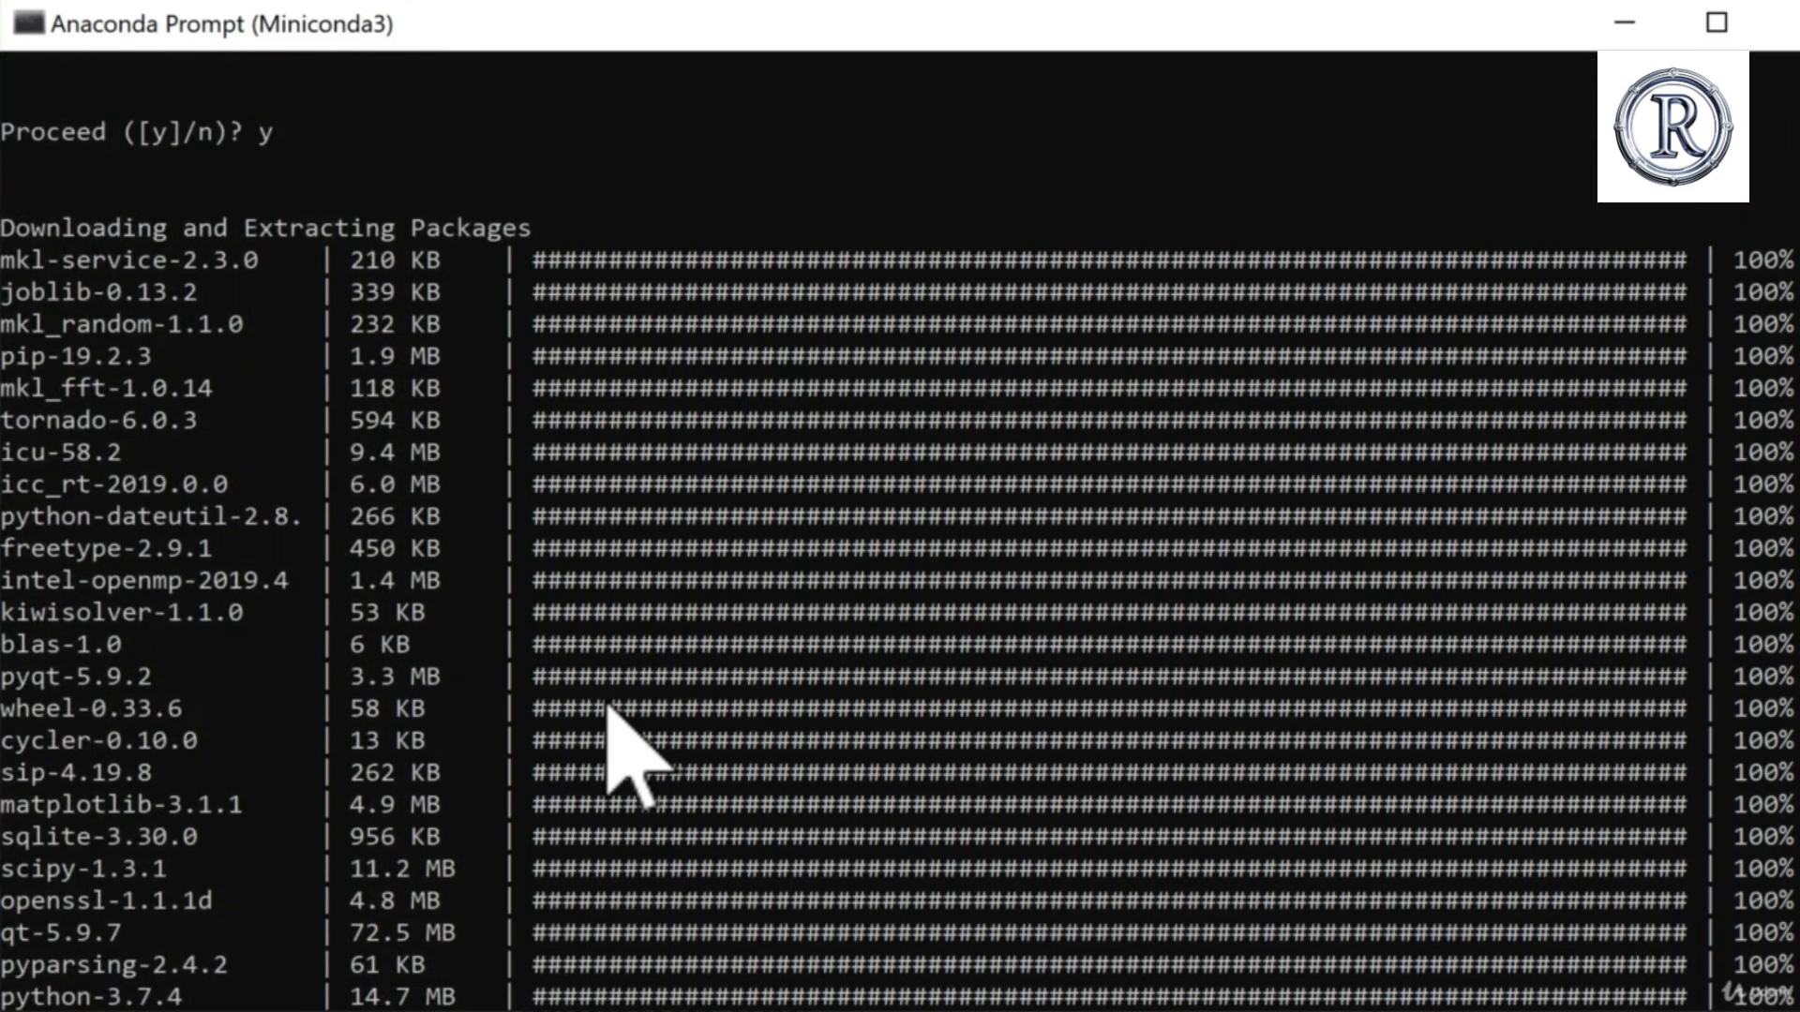
pyautogui.scroll(2, 608, 710)
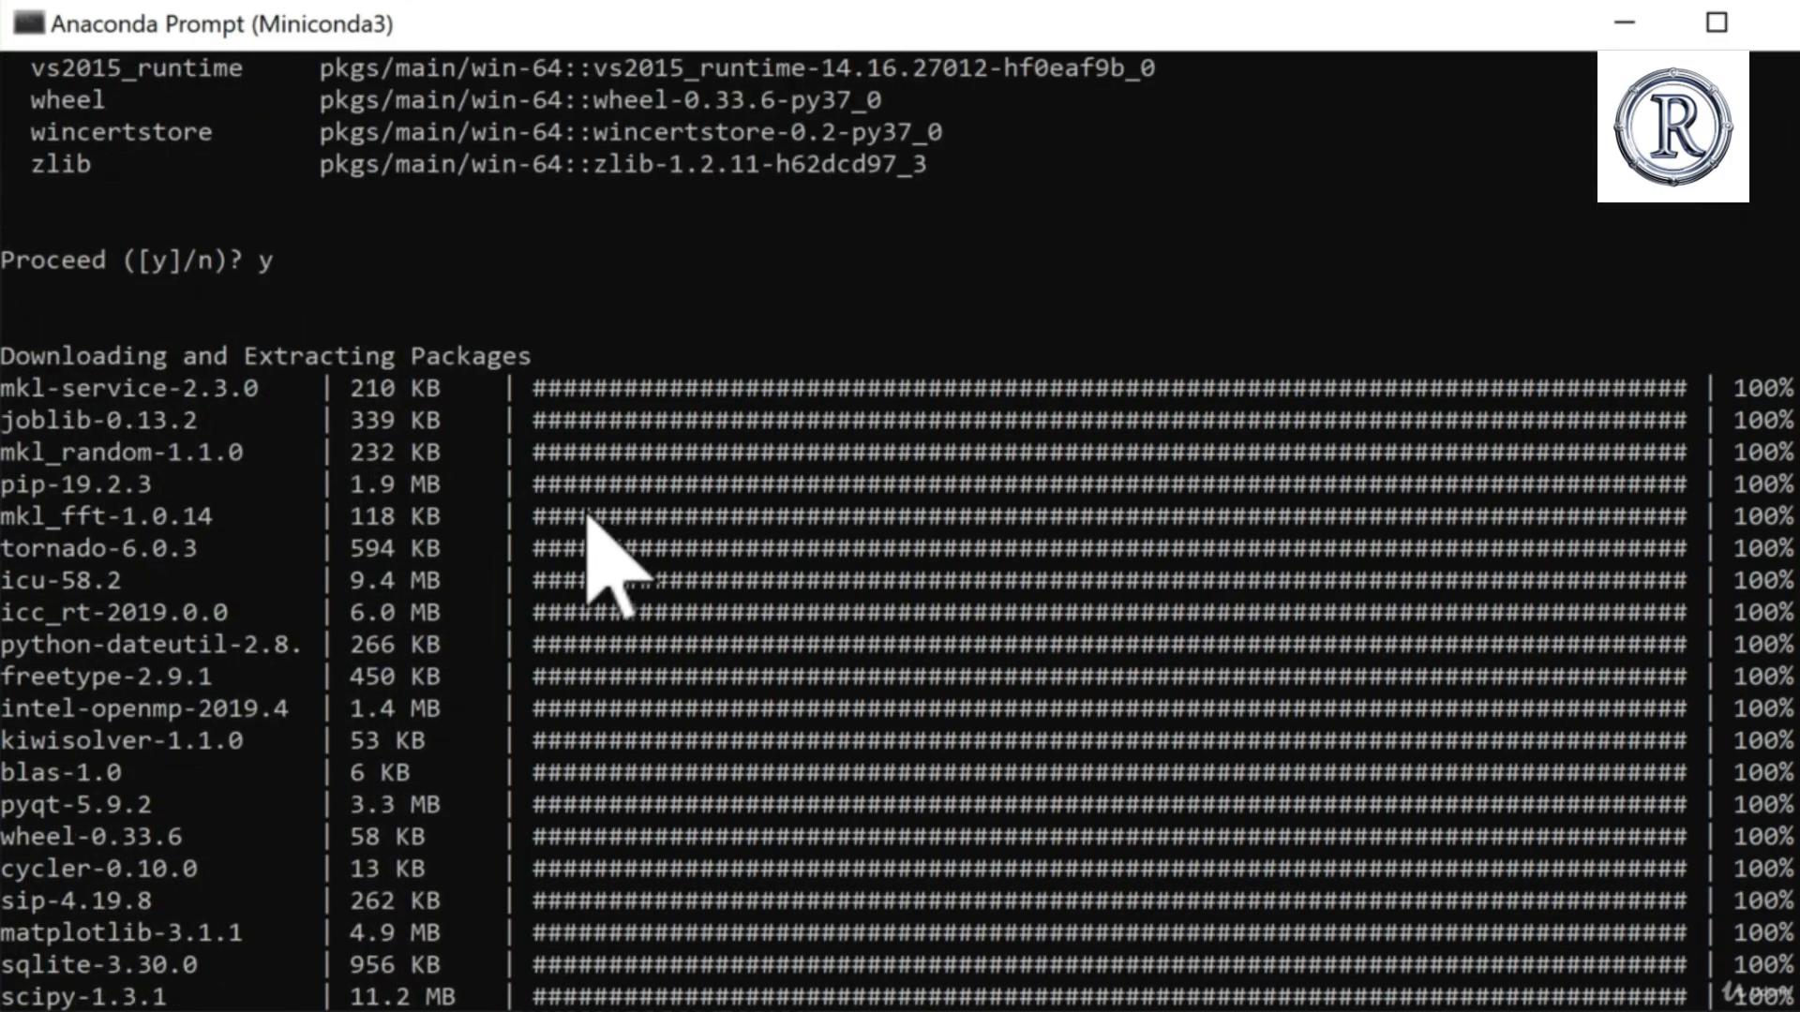
pyautogui.scroll(-4, 450, 712)
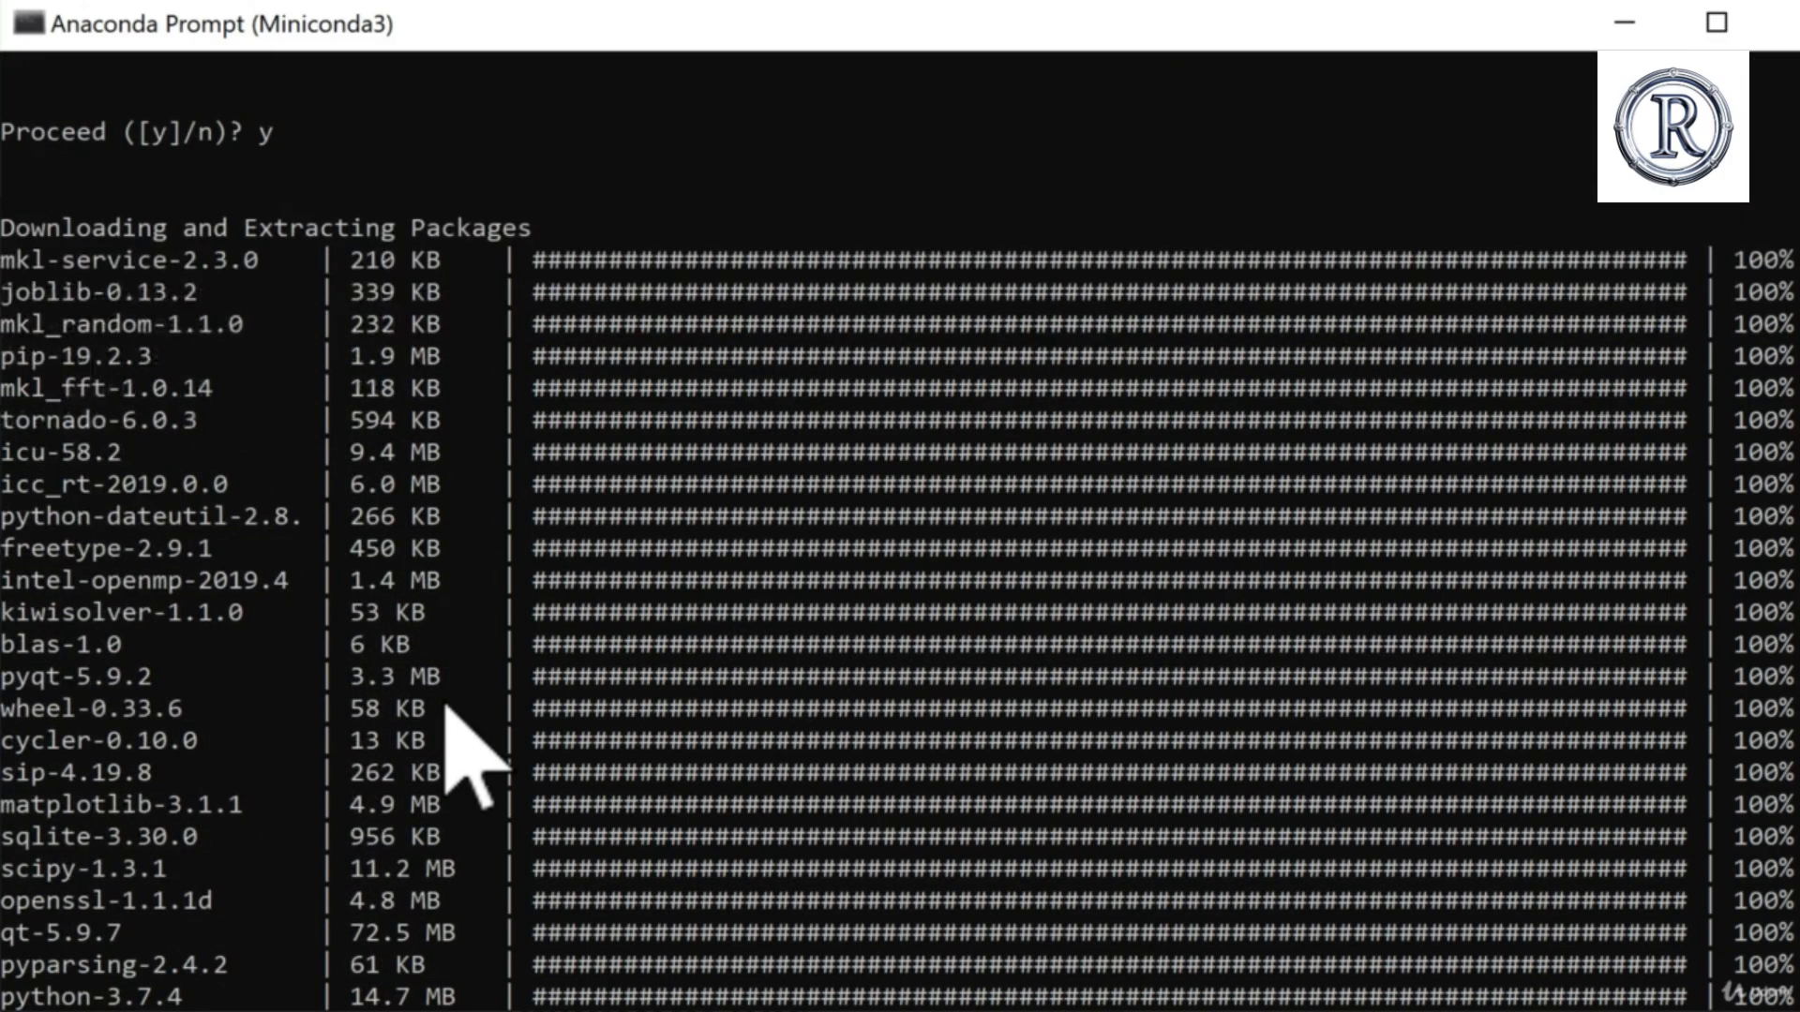
pyautogui.scroll(-6, 460, 750)
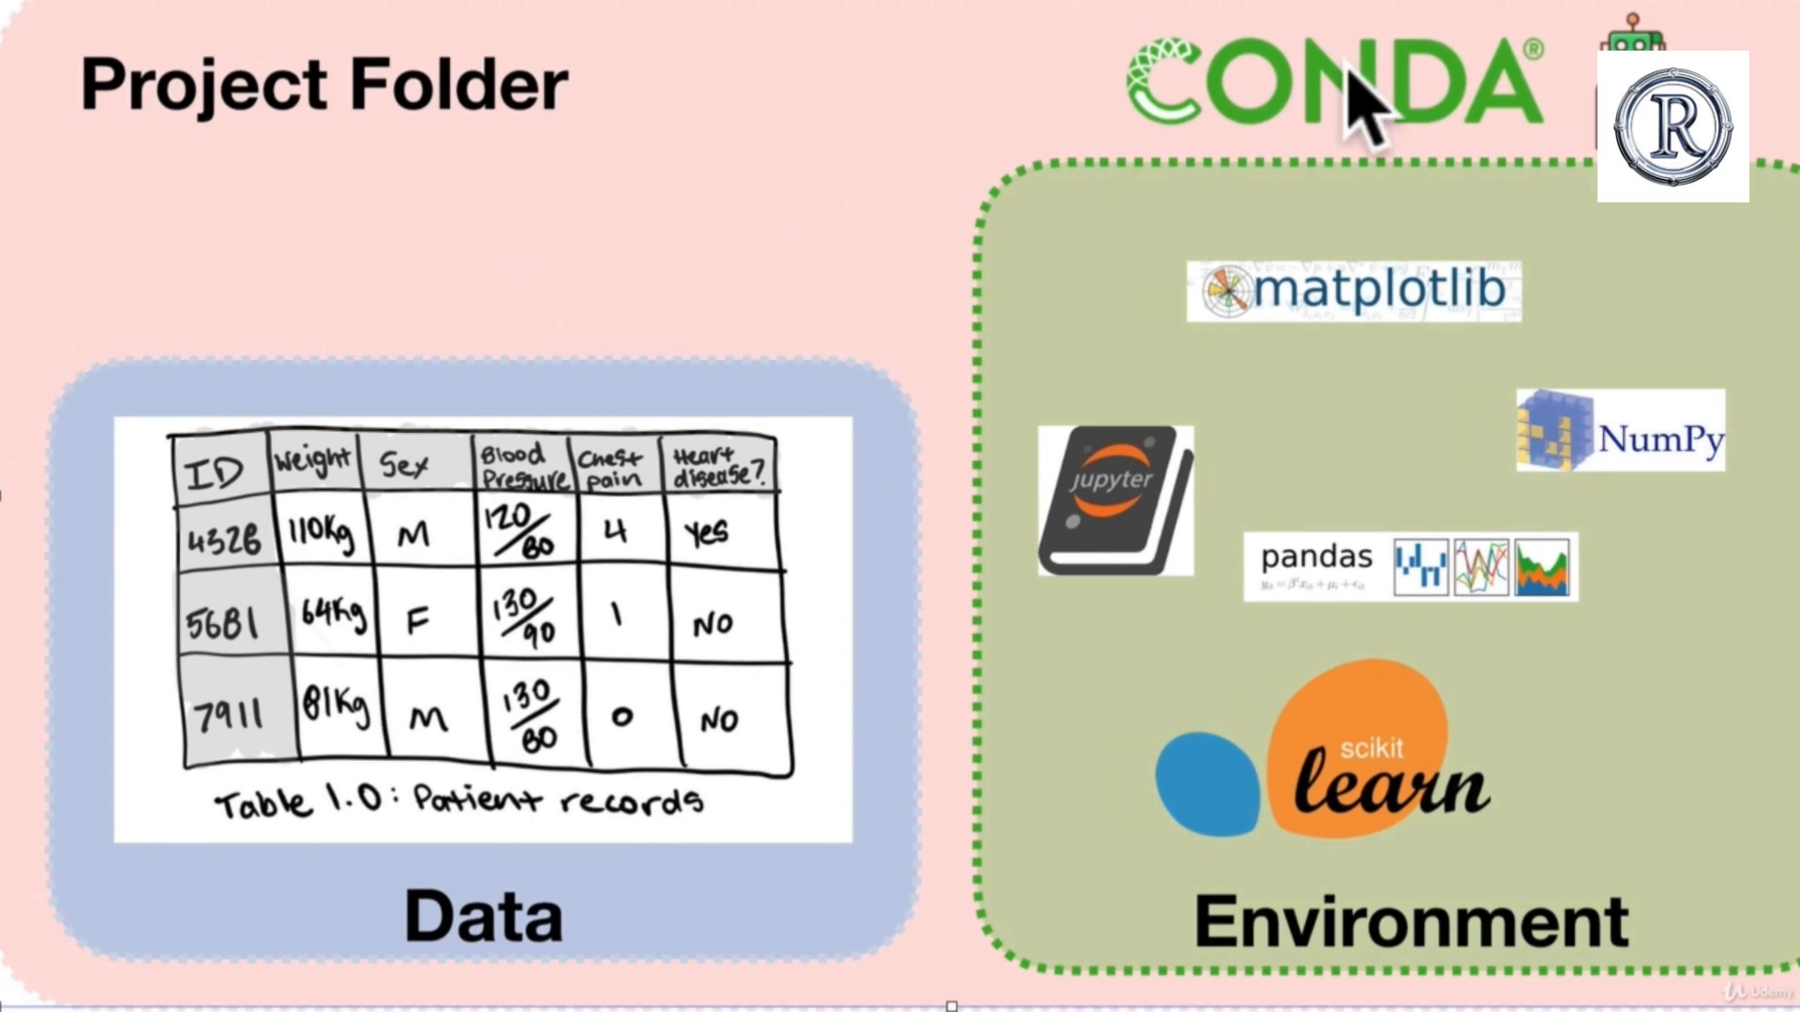
pyautogui.click(1328, 141)
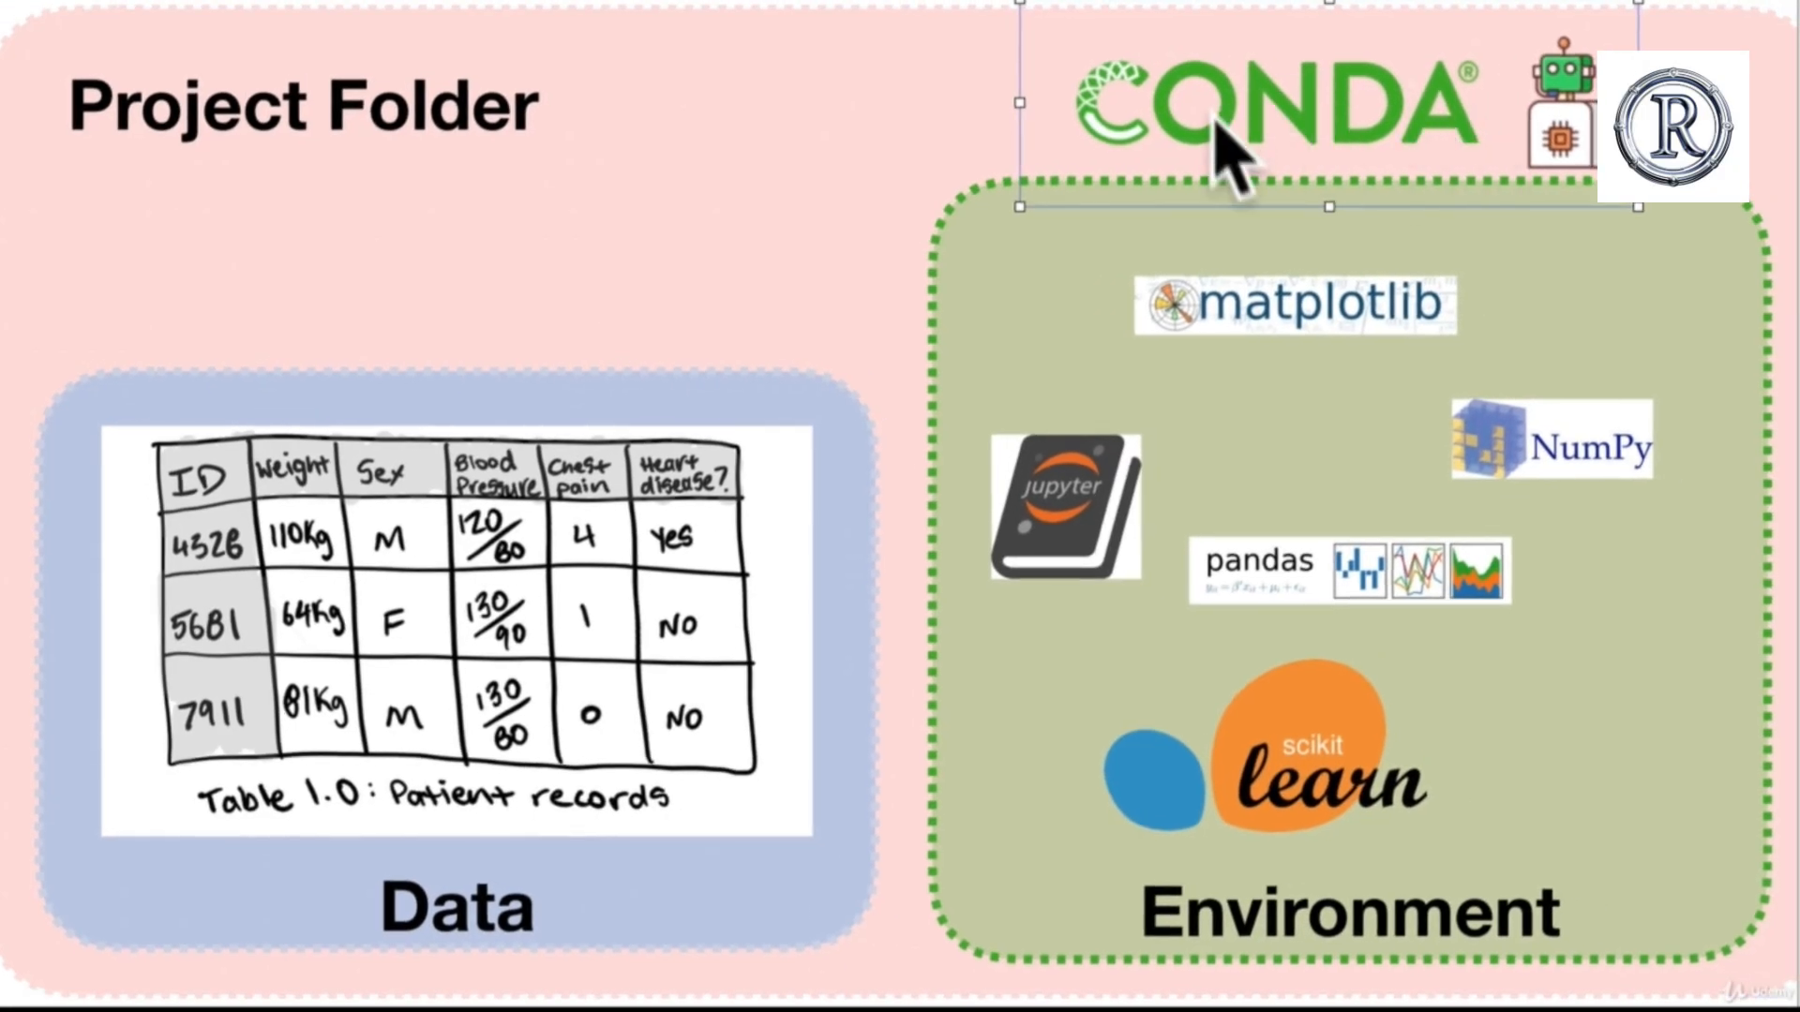
pyautogui.click(938, 187)
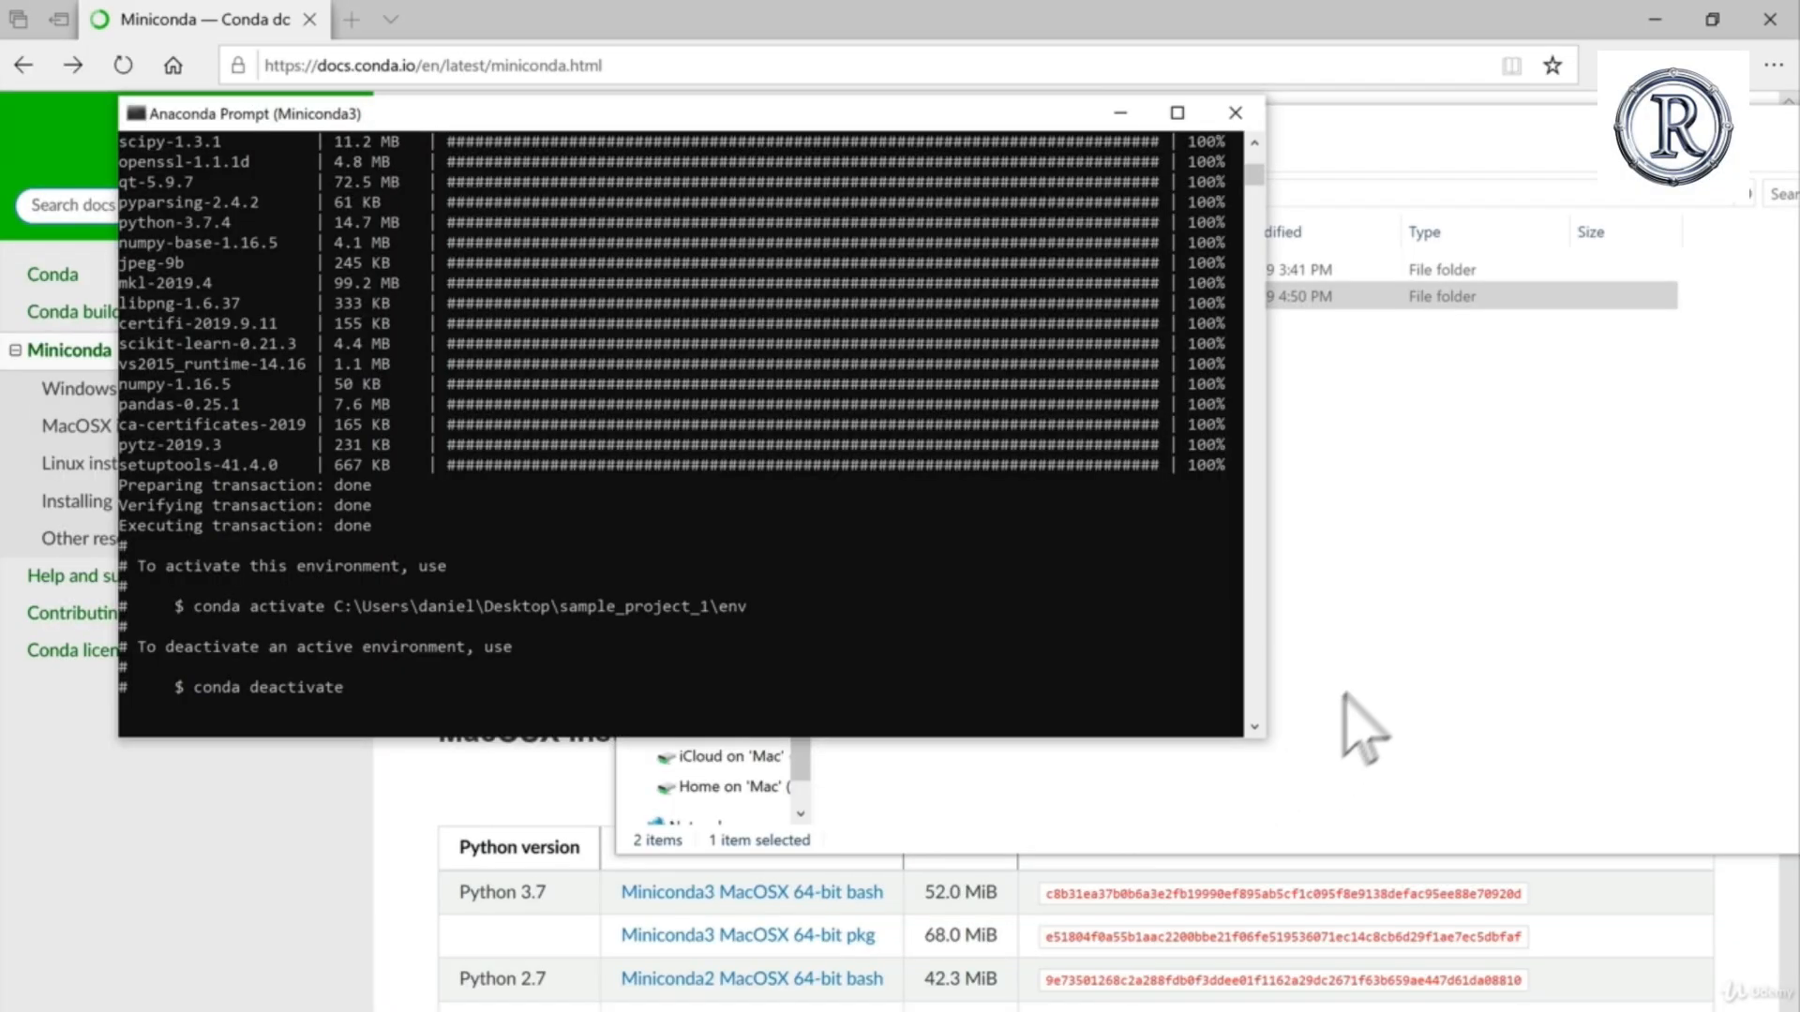
# Step: In File Explorer, open the sample_project_1 folder, examine the contents of its env folder and return to the project folder
pyautogui.click(1394, 703)
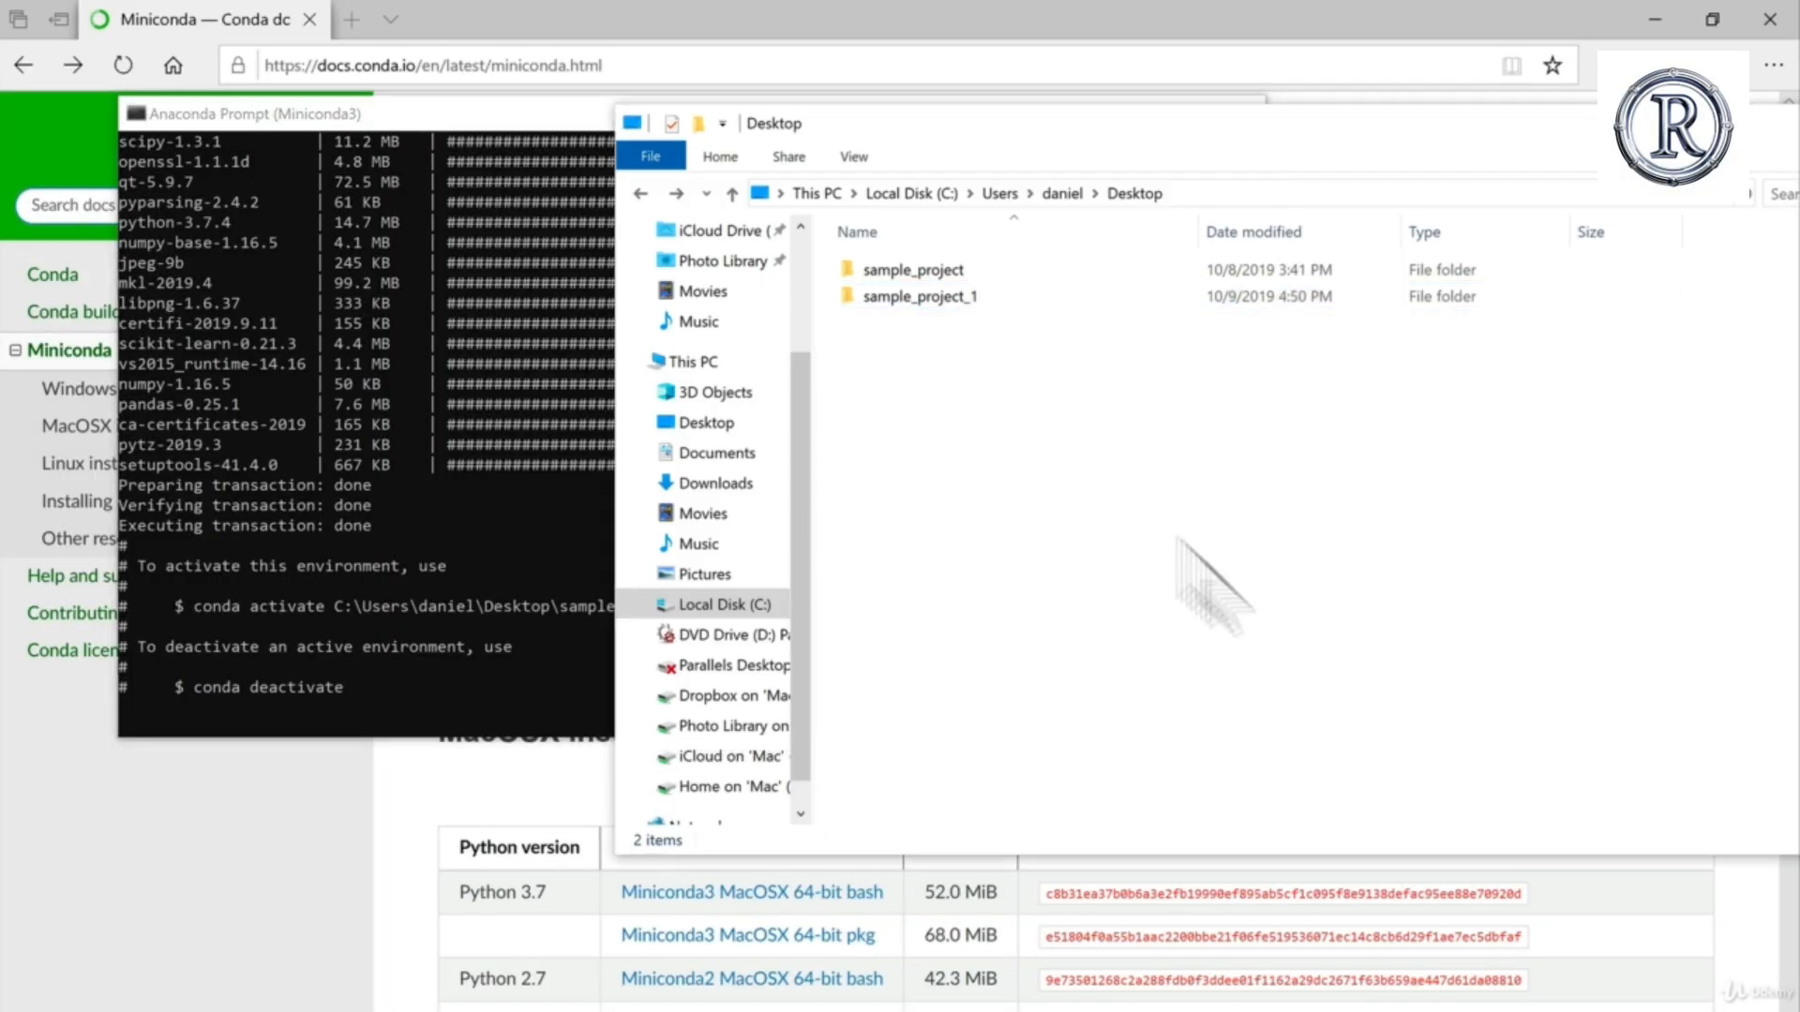
pyautogui.doubleClick(951, 298)
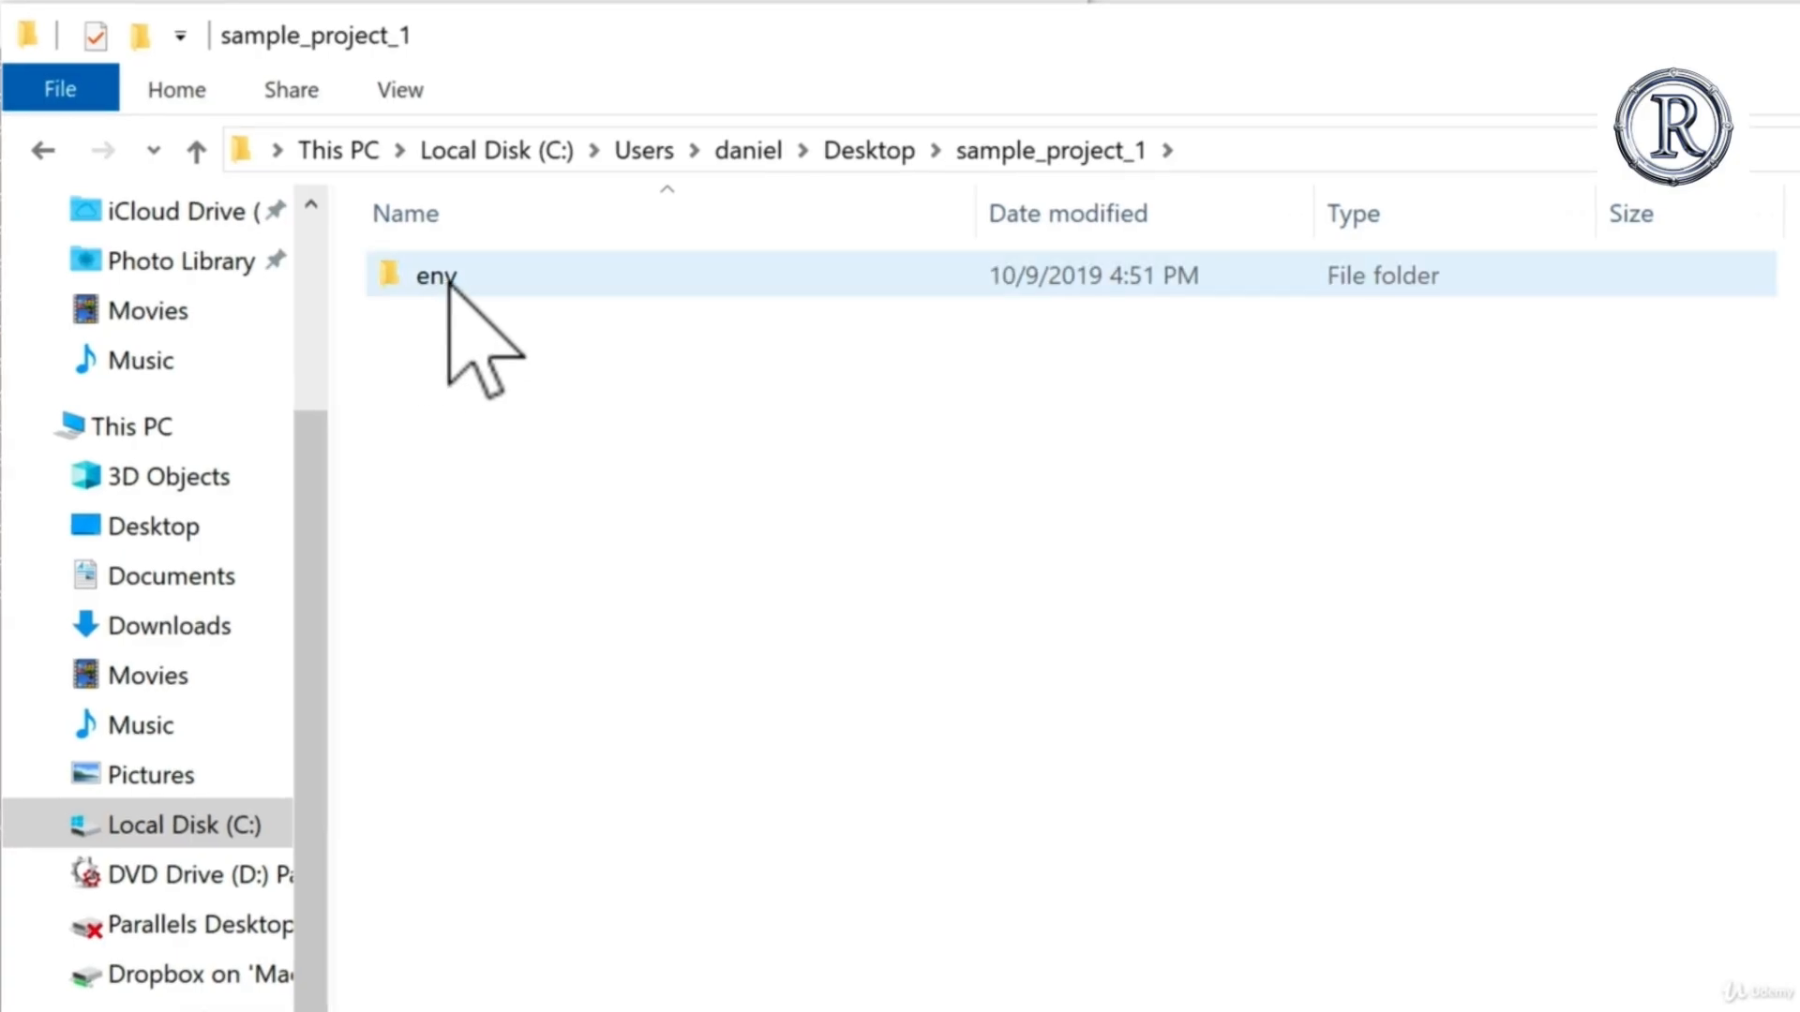
pyautogui.moveTo(530, 289)
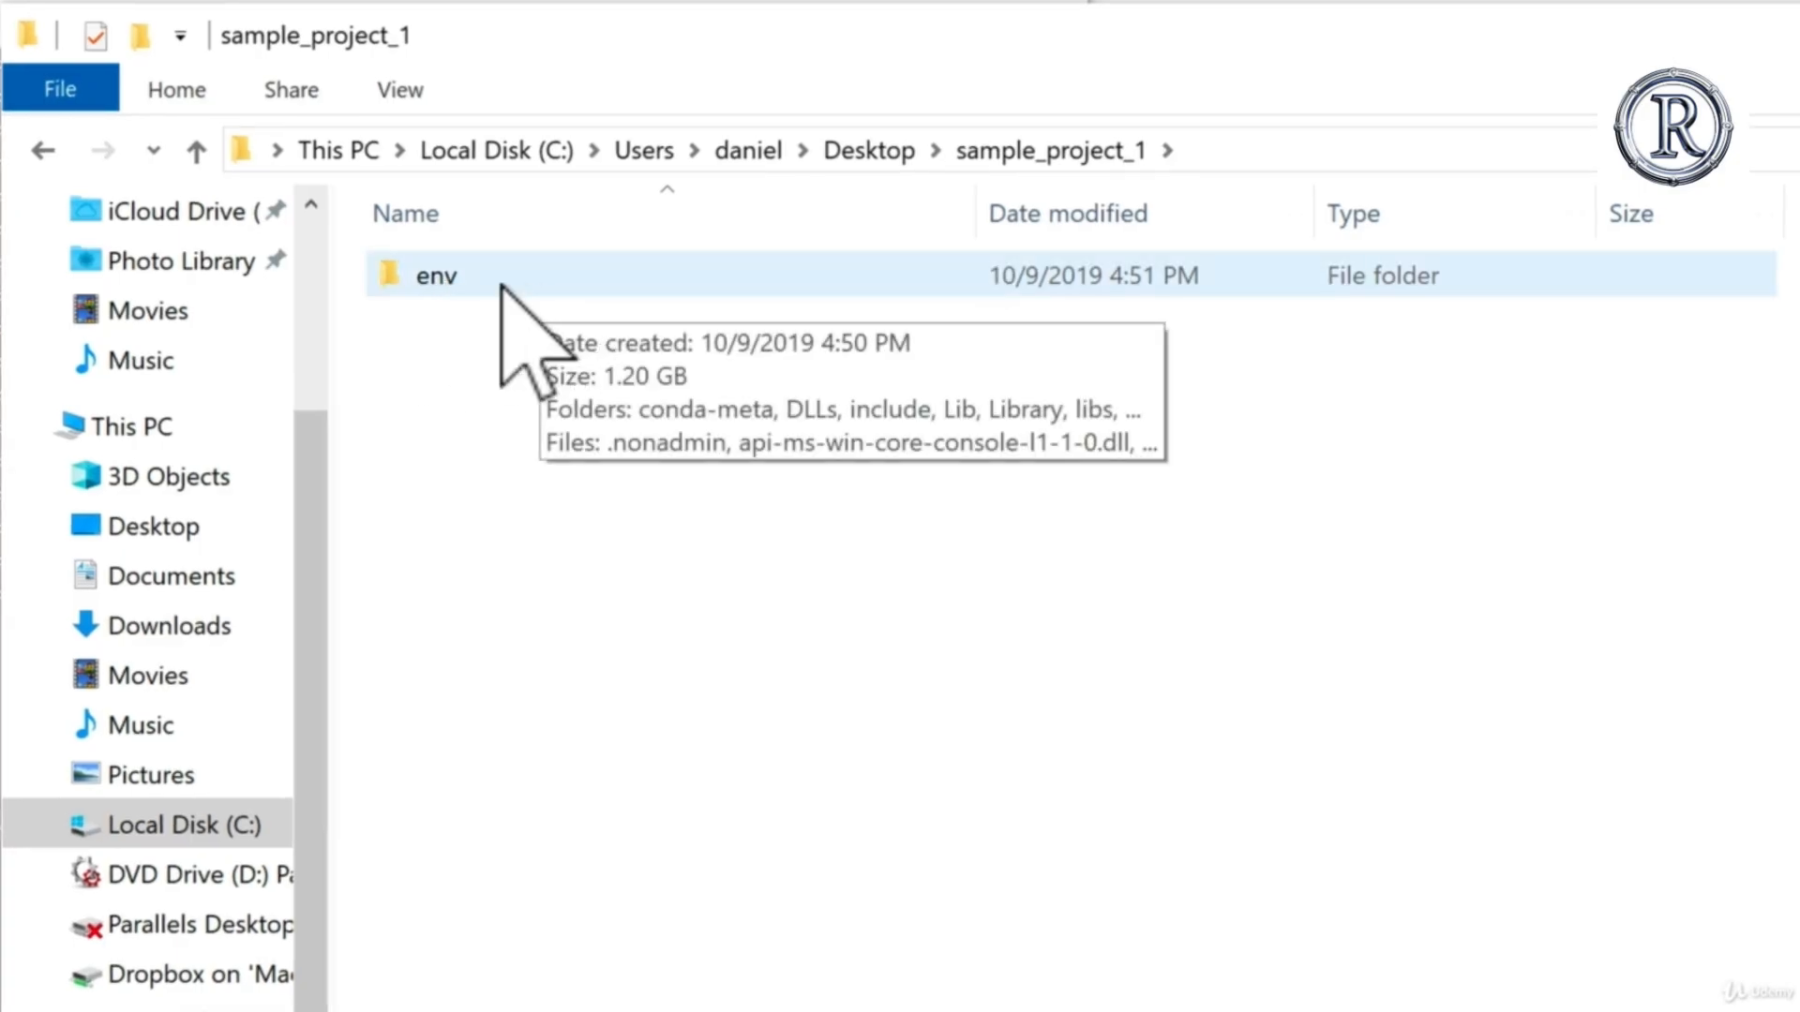
pyautogui.doubleClick(504, 289)
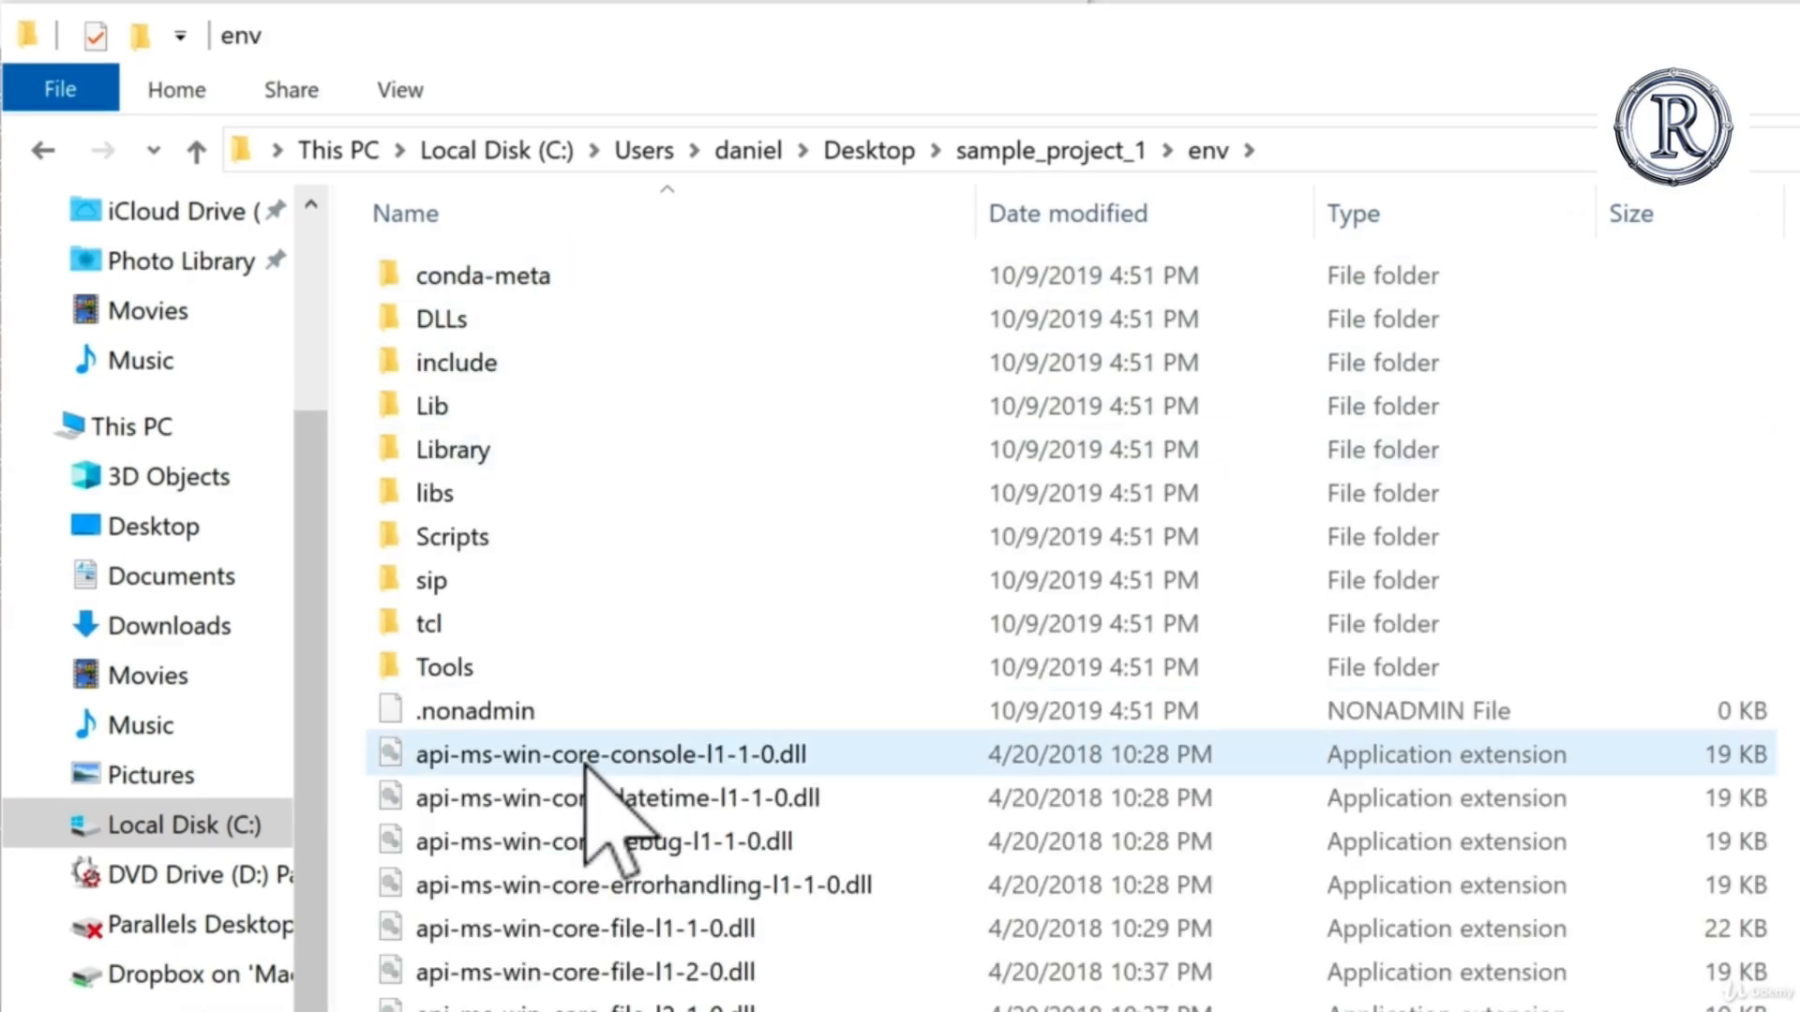
pyautogui.scroll(-1, 591, 767)
pyautogui.scroll(-13, 591, 767)
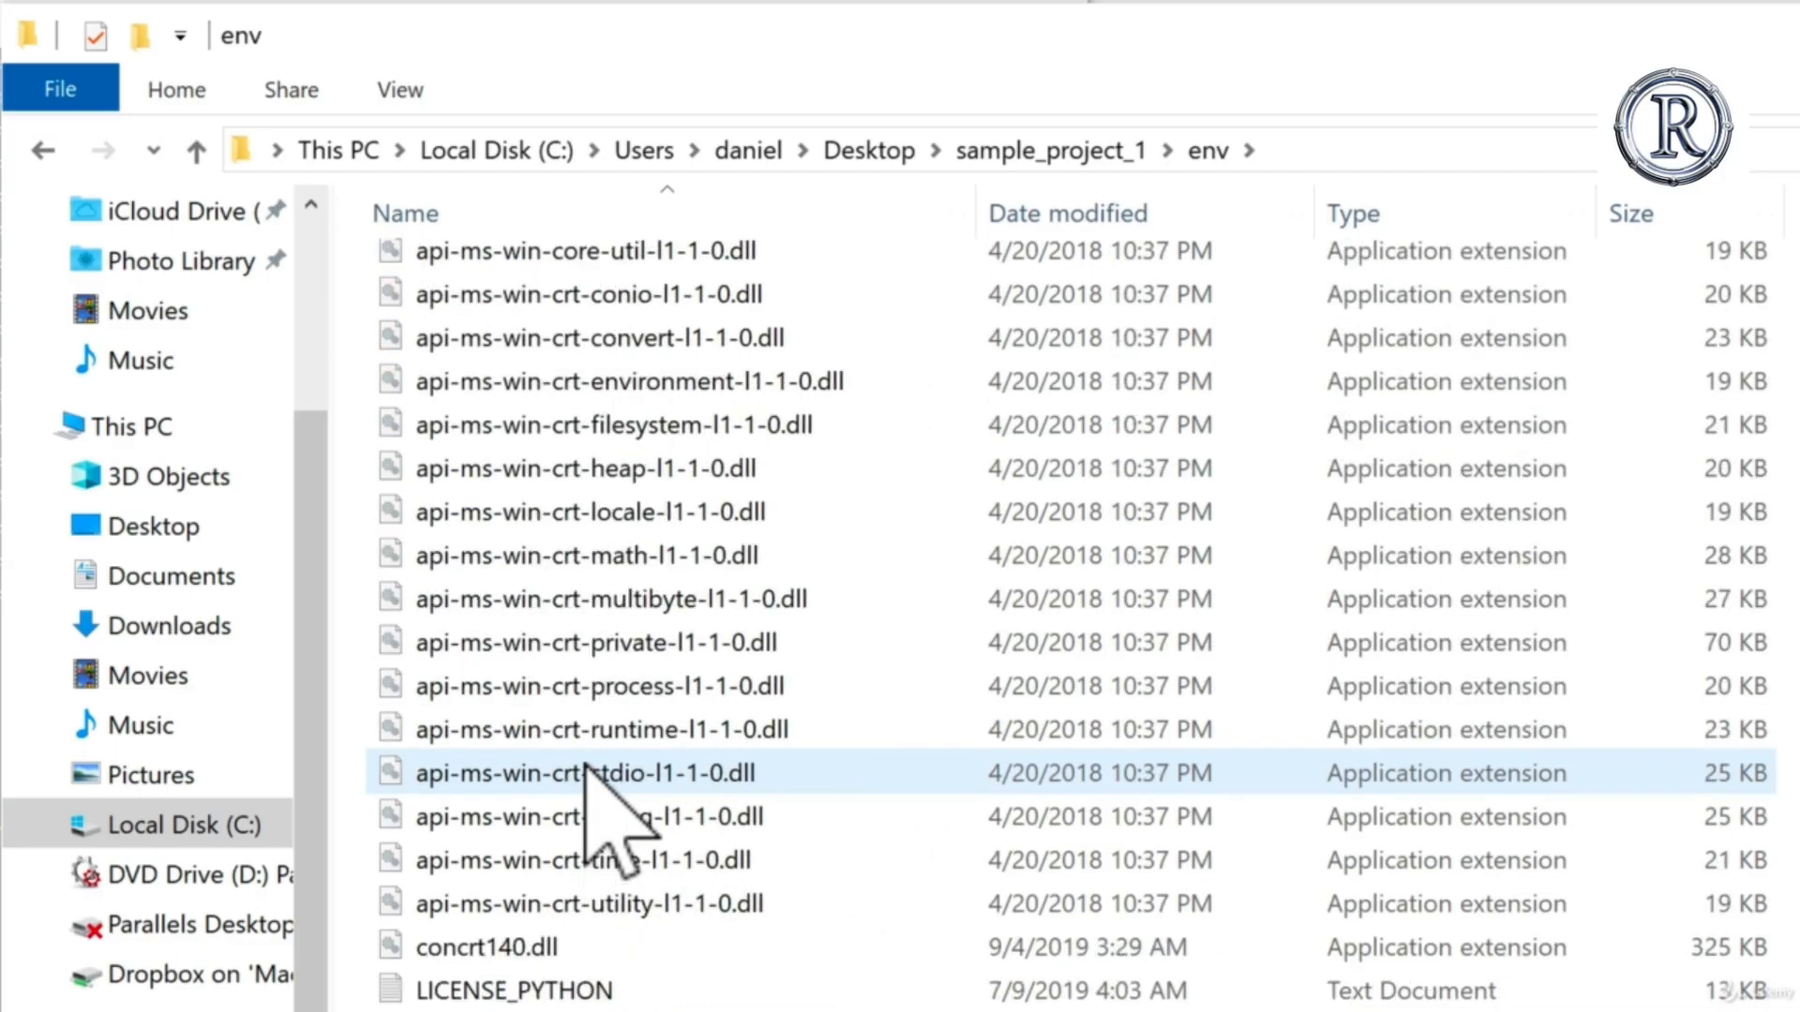
pyautogui.scroll(13, 586, 766)
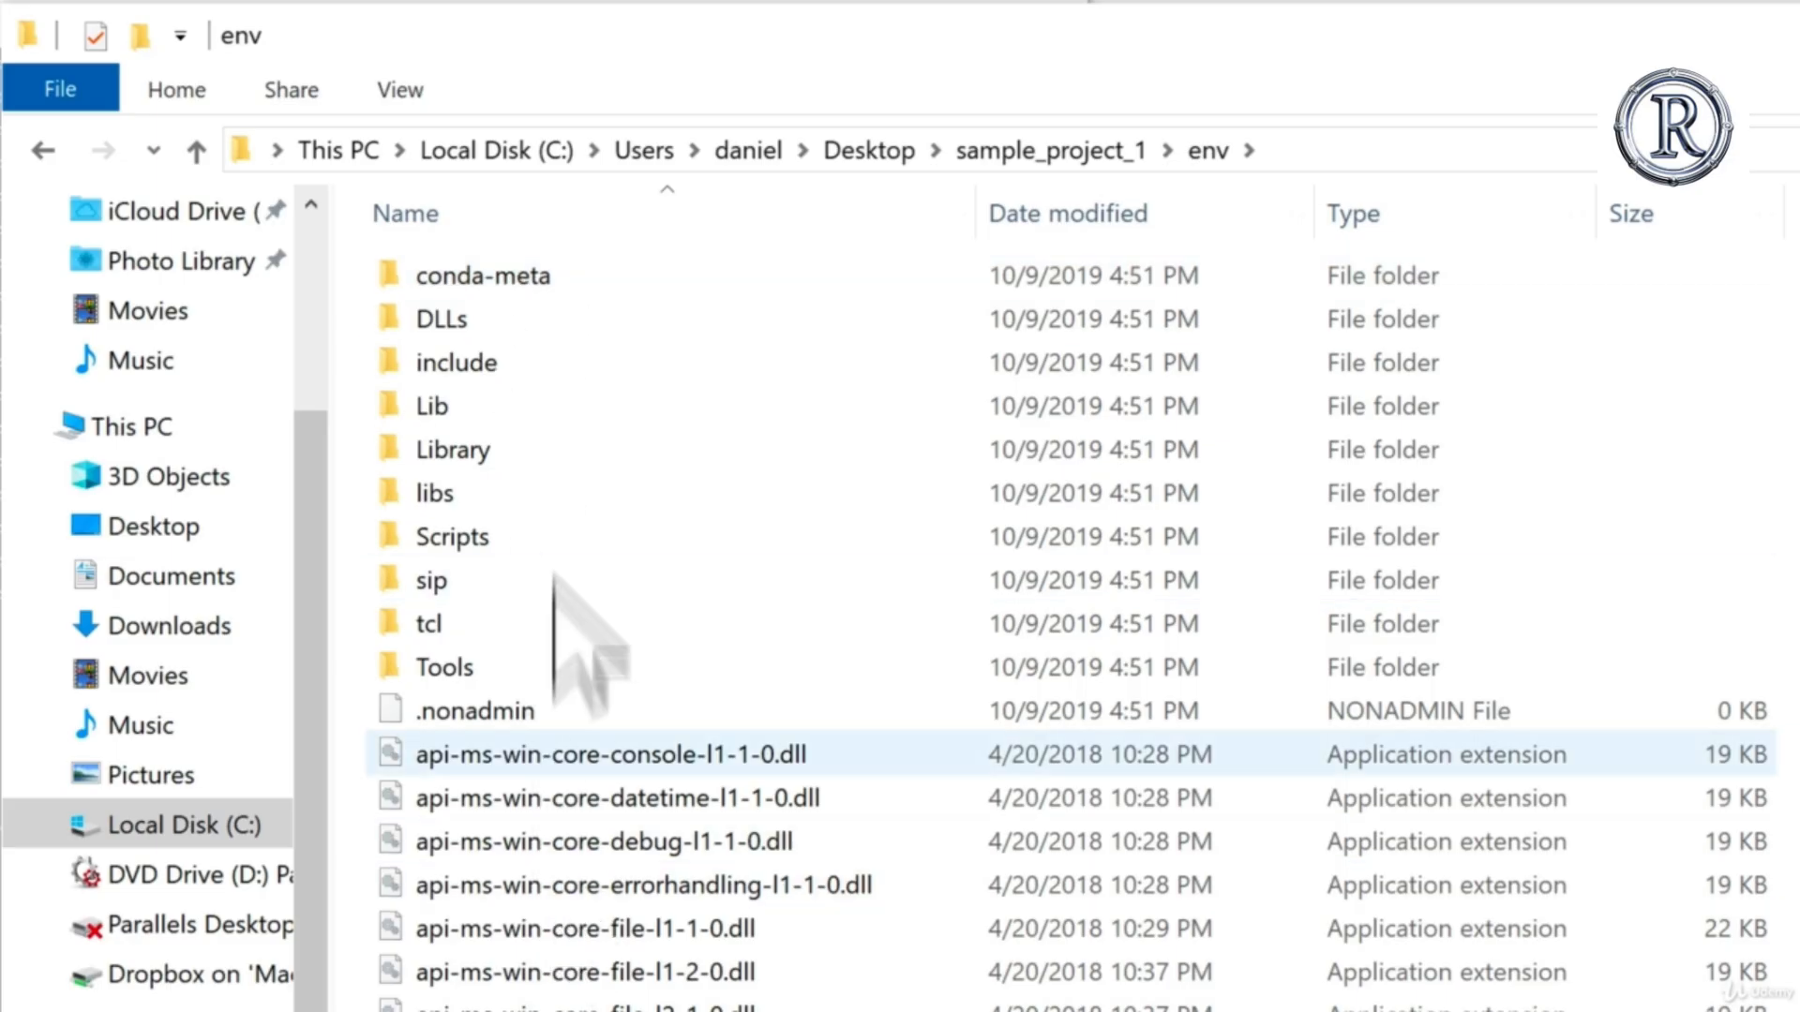
pyautogui.click(30, 158)
# Step: Compare the Anaconda Prompt output with the env folder in File Explorer and inspect that folder's details
pyautogui.hotkey('alt', 'Tab')
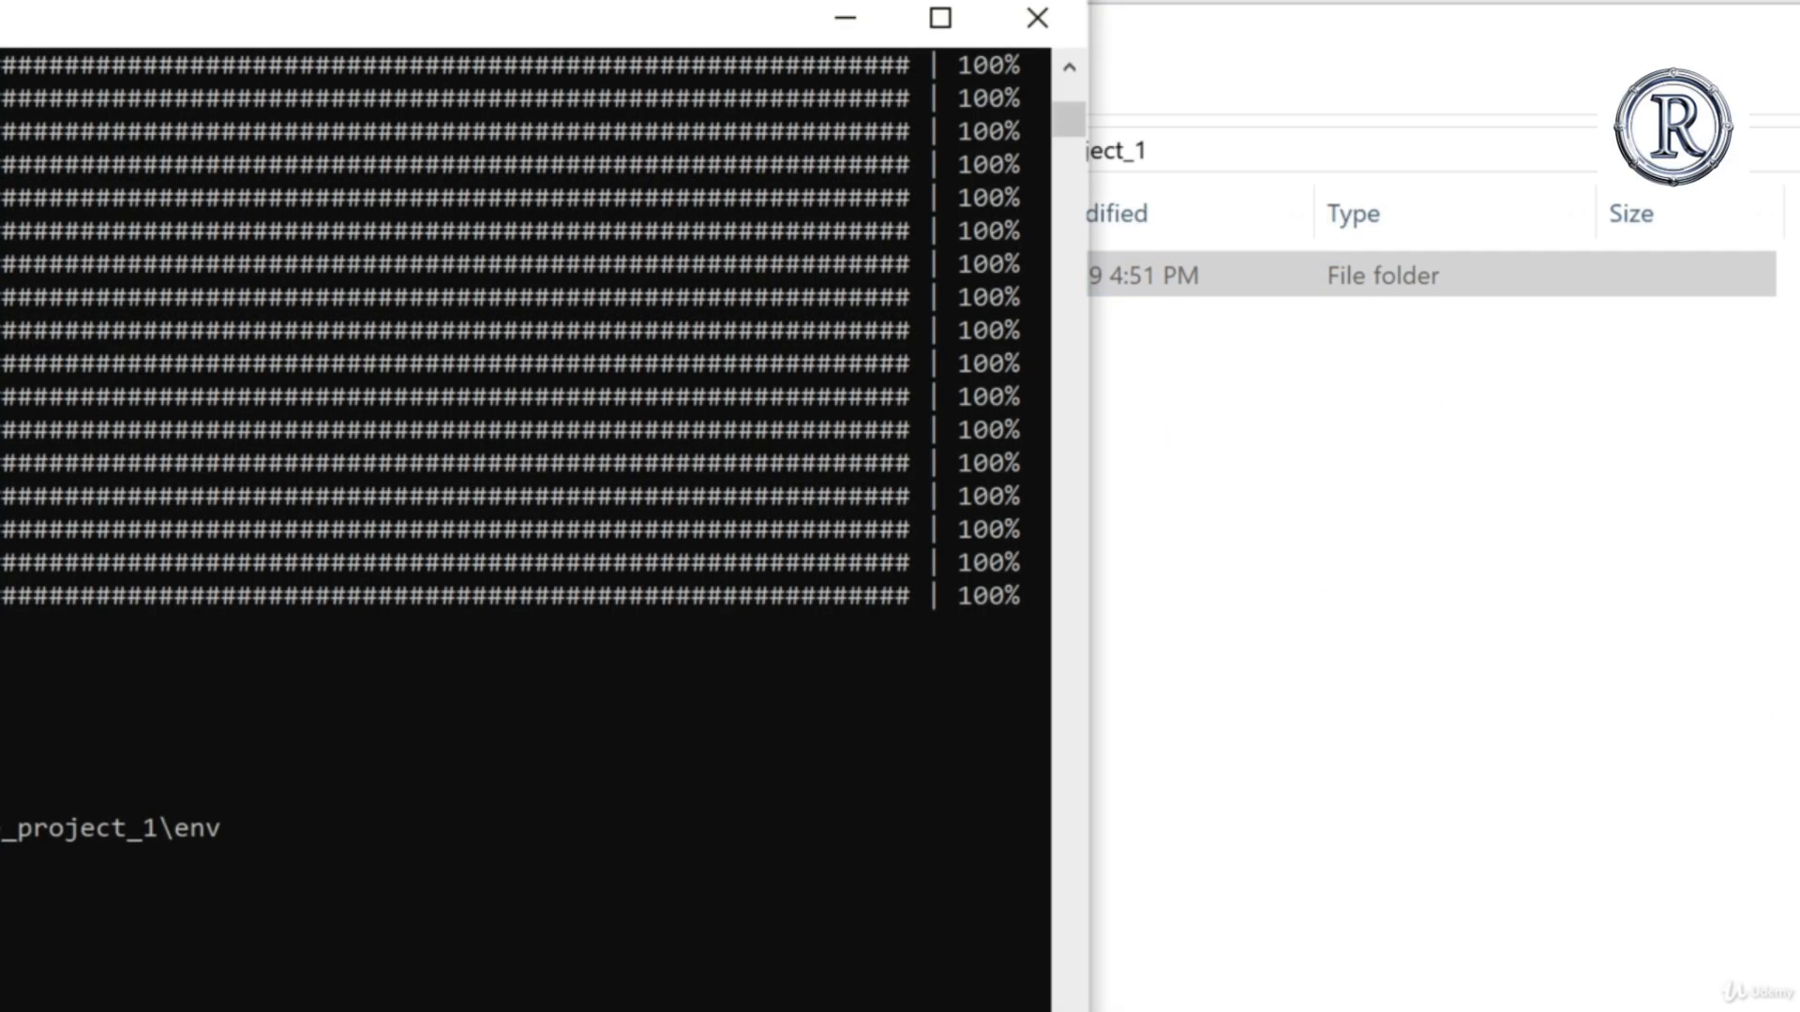
pyautogui.click(1280, 661)
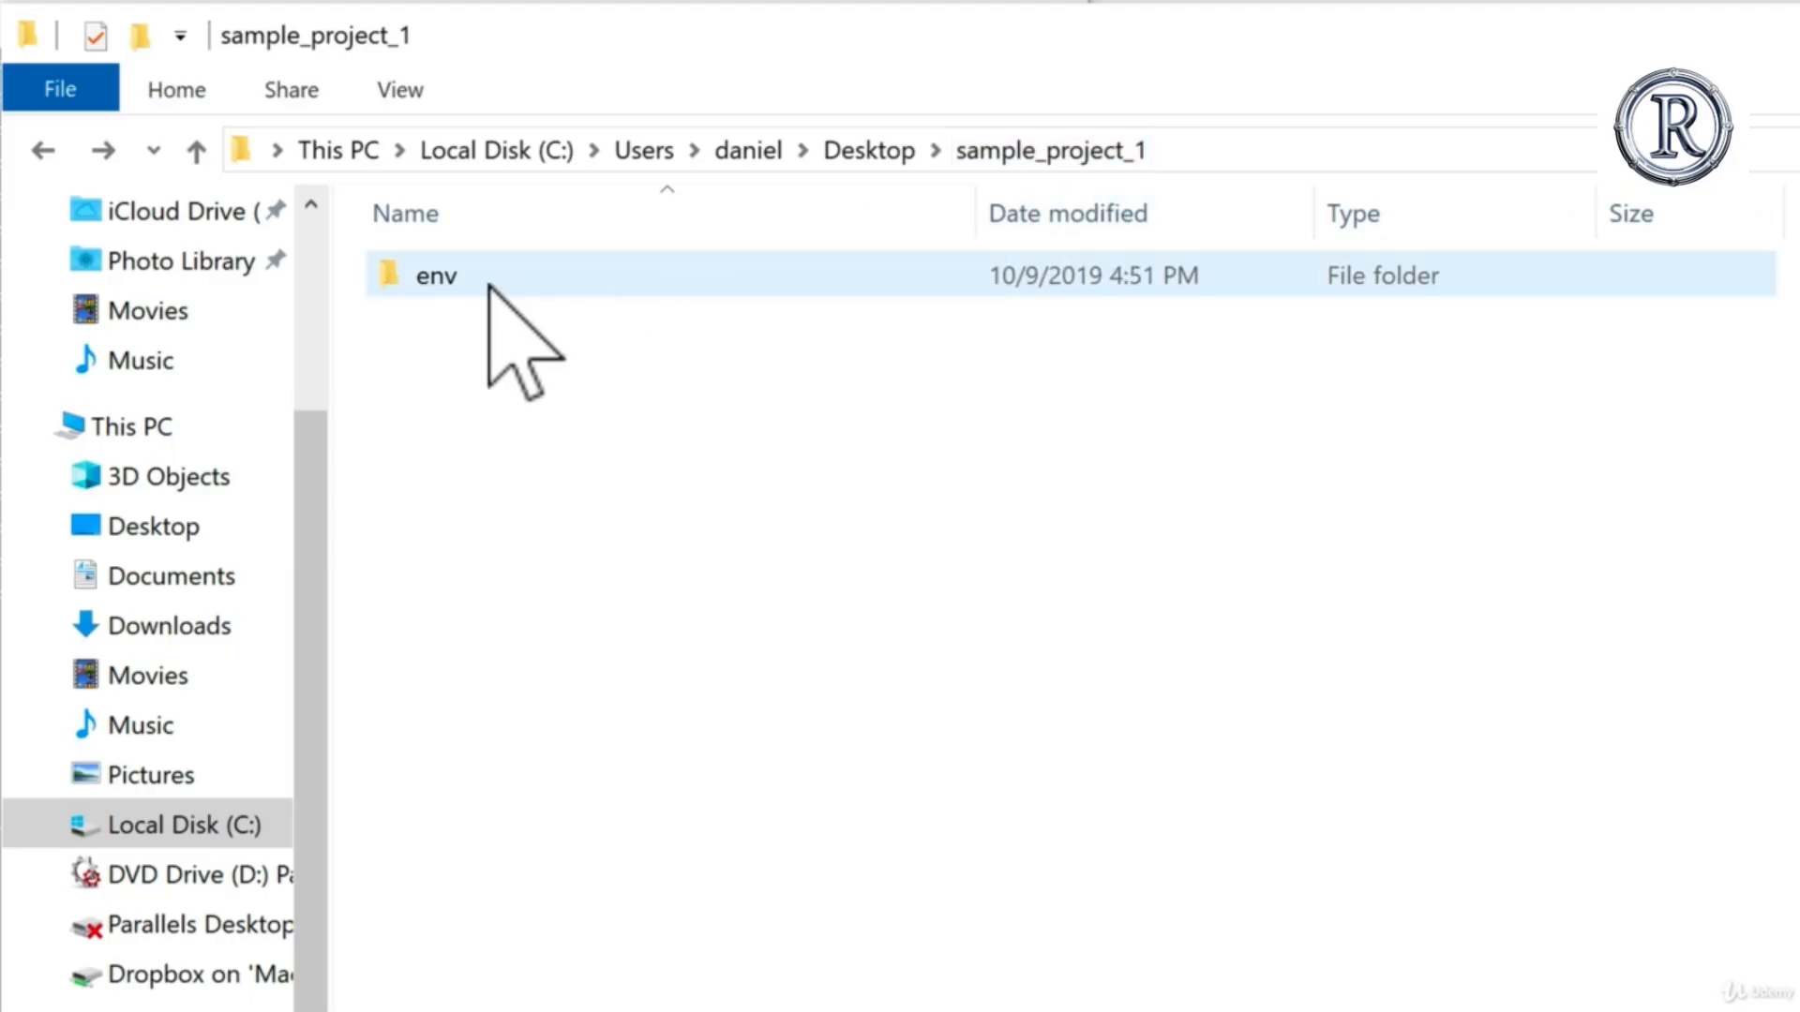
pyautogui.moveTo(489, 286)
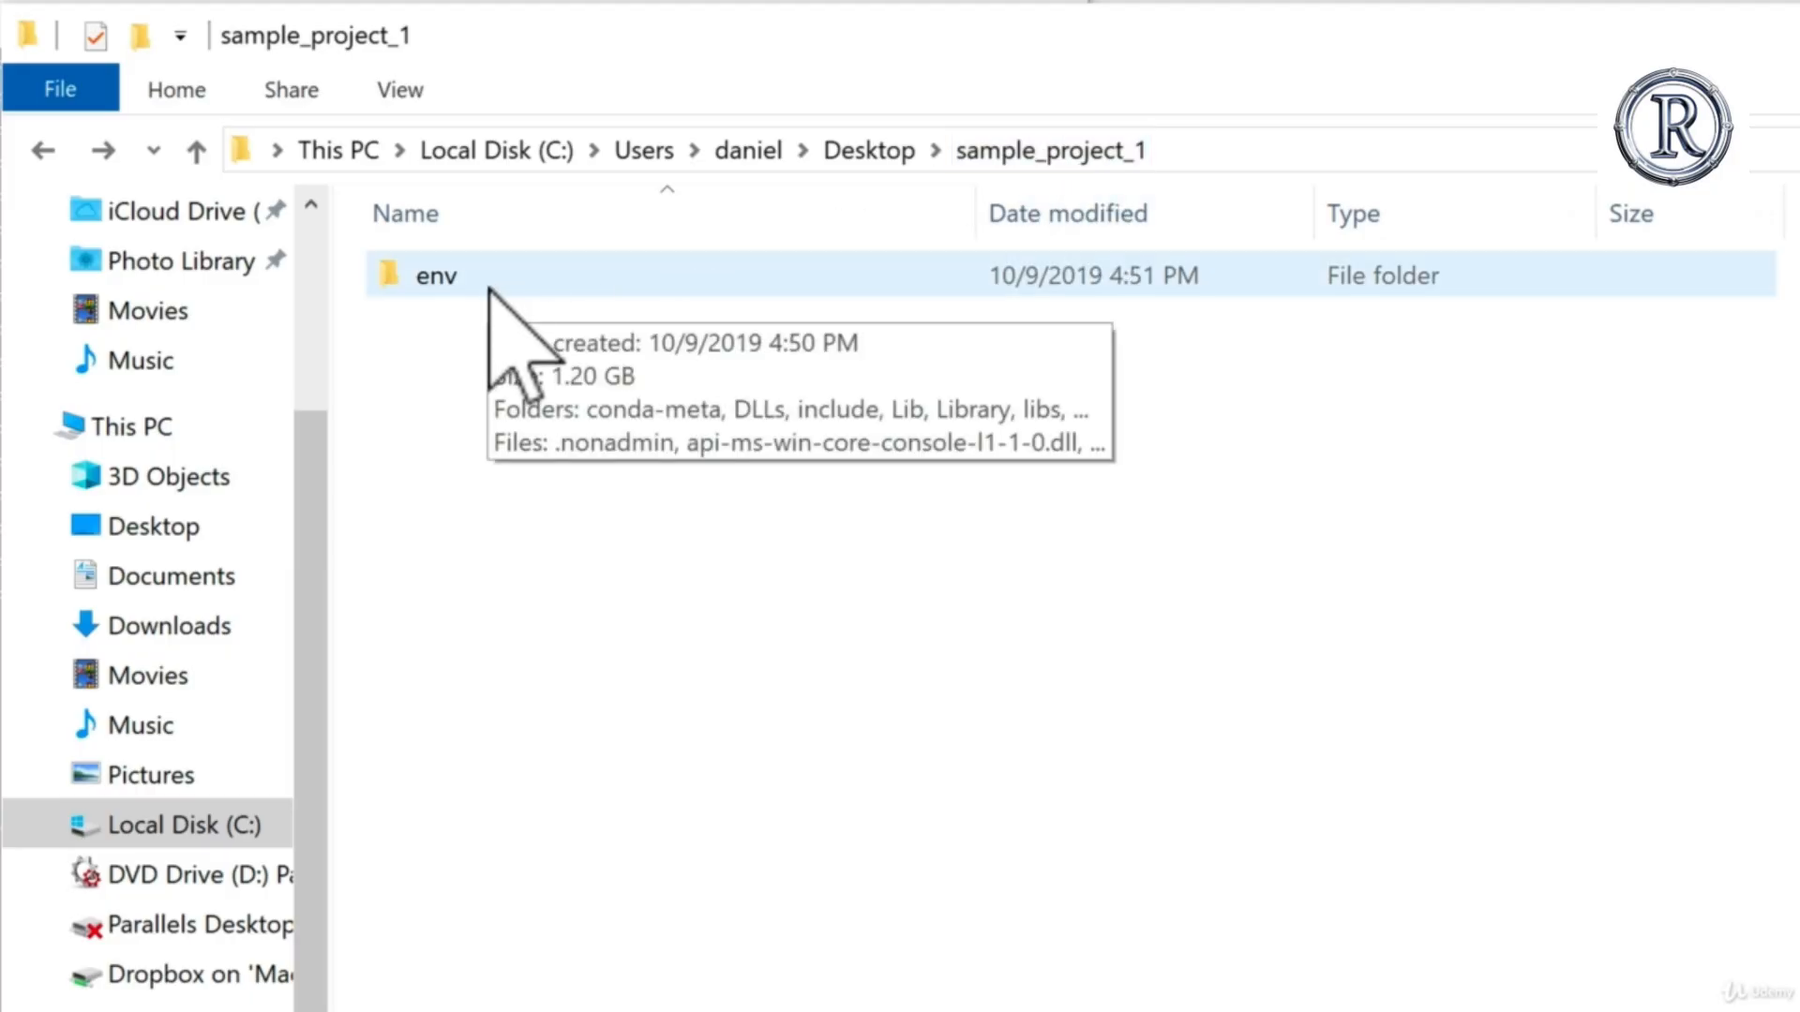
# Step: Return to the Anaconda Prompt and locate the suggested conda activate command for the env environment
pyautogui.click(0, 620)
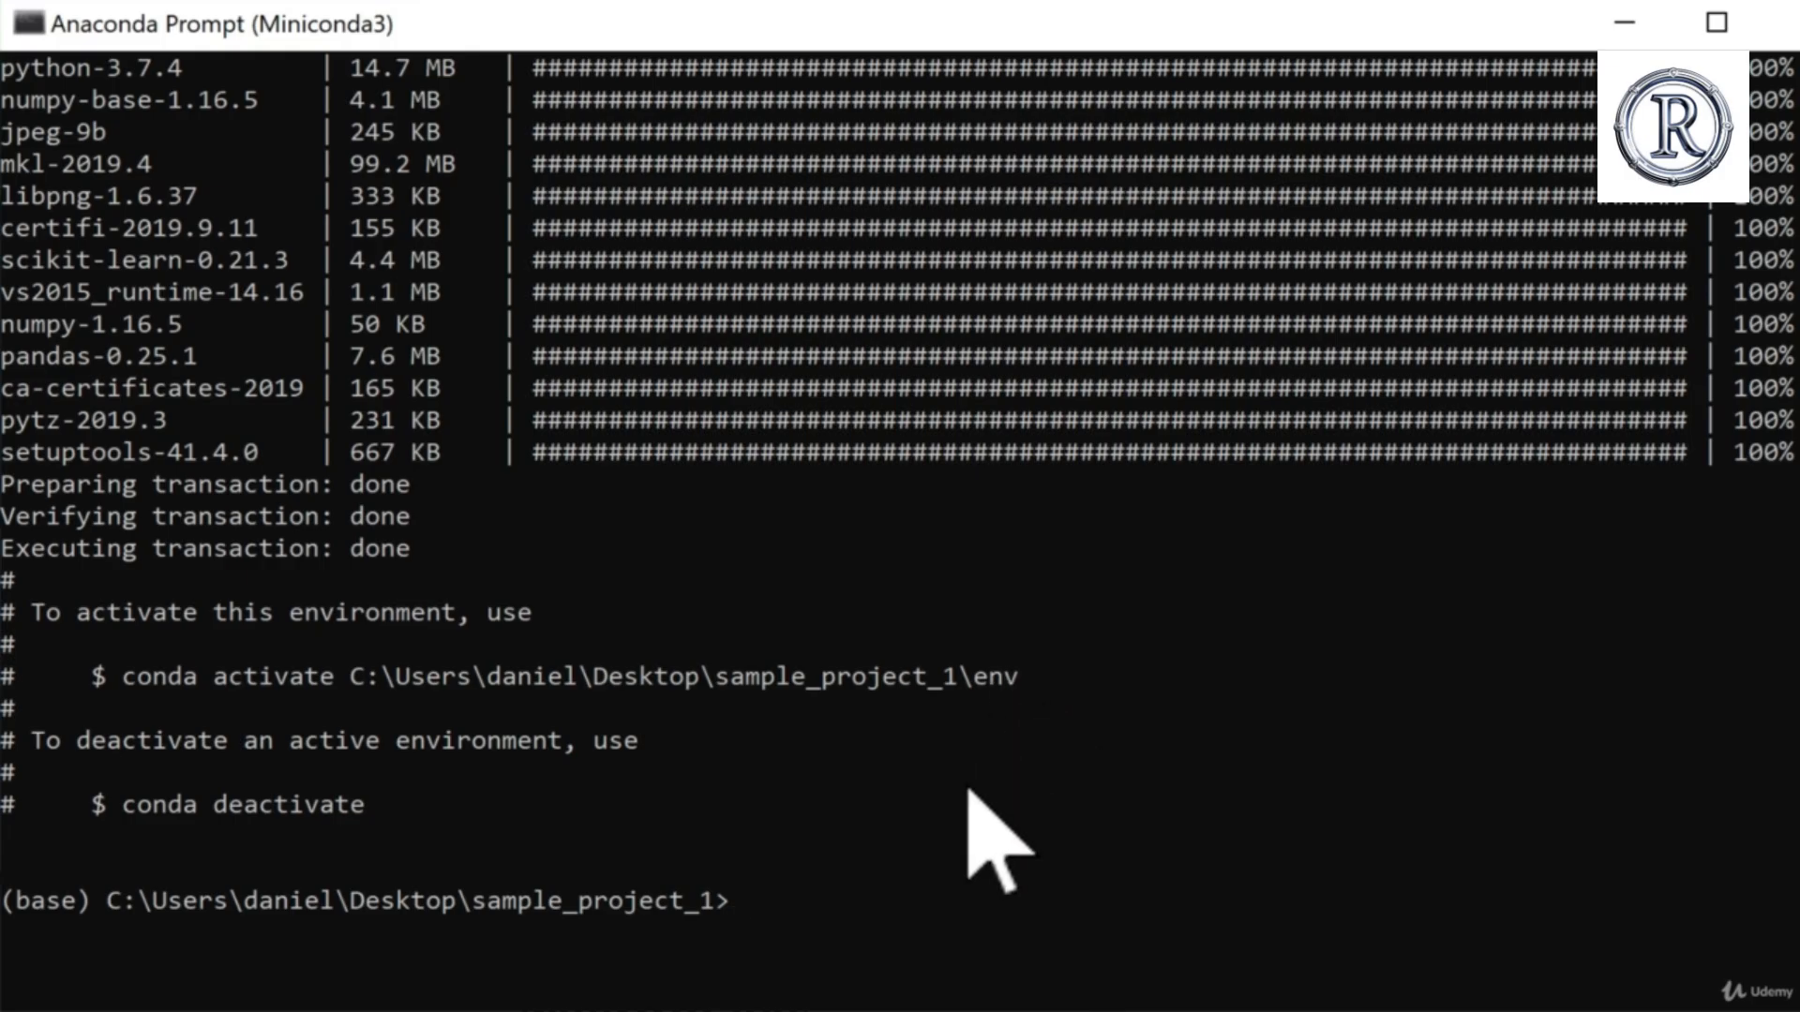
pyautogui.click(128, 677)
pyautogui.click(768, 867)
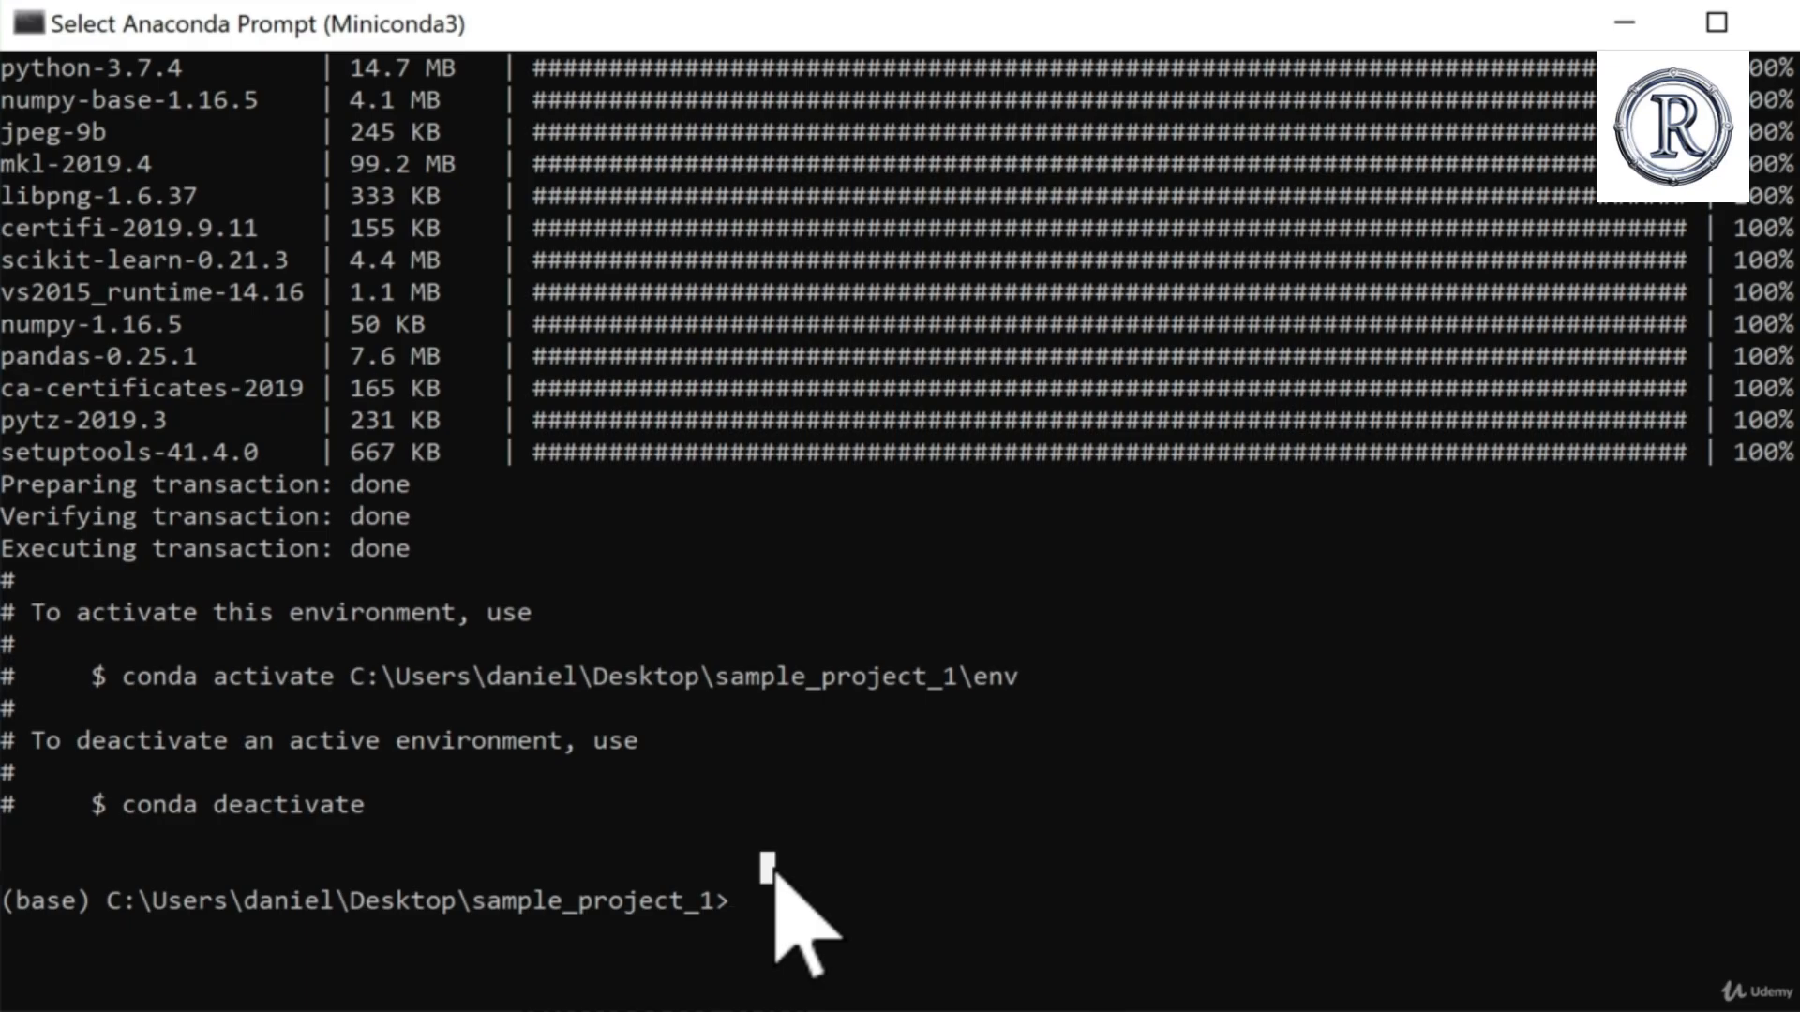
# Step: Activate the env environment inside sample_project_1 by running conda activate with its full path
pyautogui.click(766, 899)
pyautogui.write('conda activate C:\\Users\\daniel\\Desktop\\sample_project_1\\env')
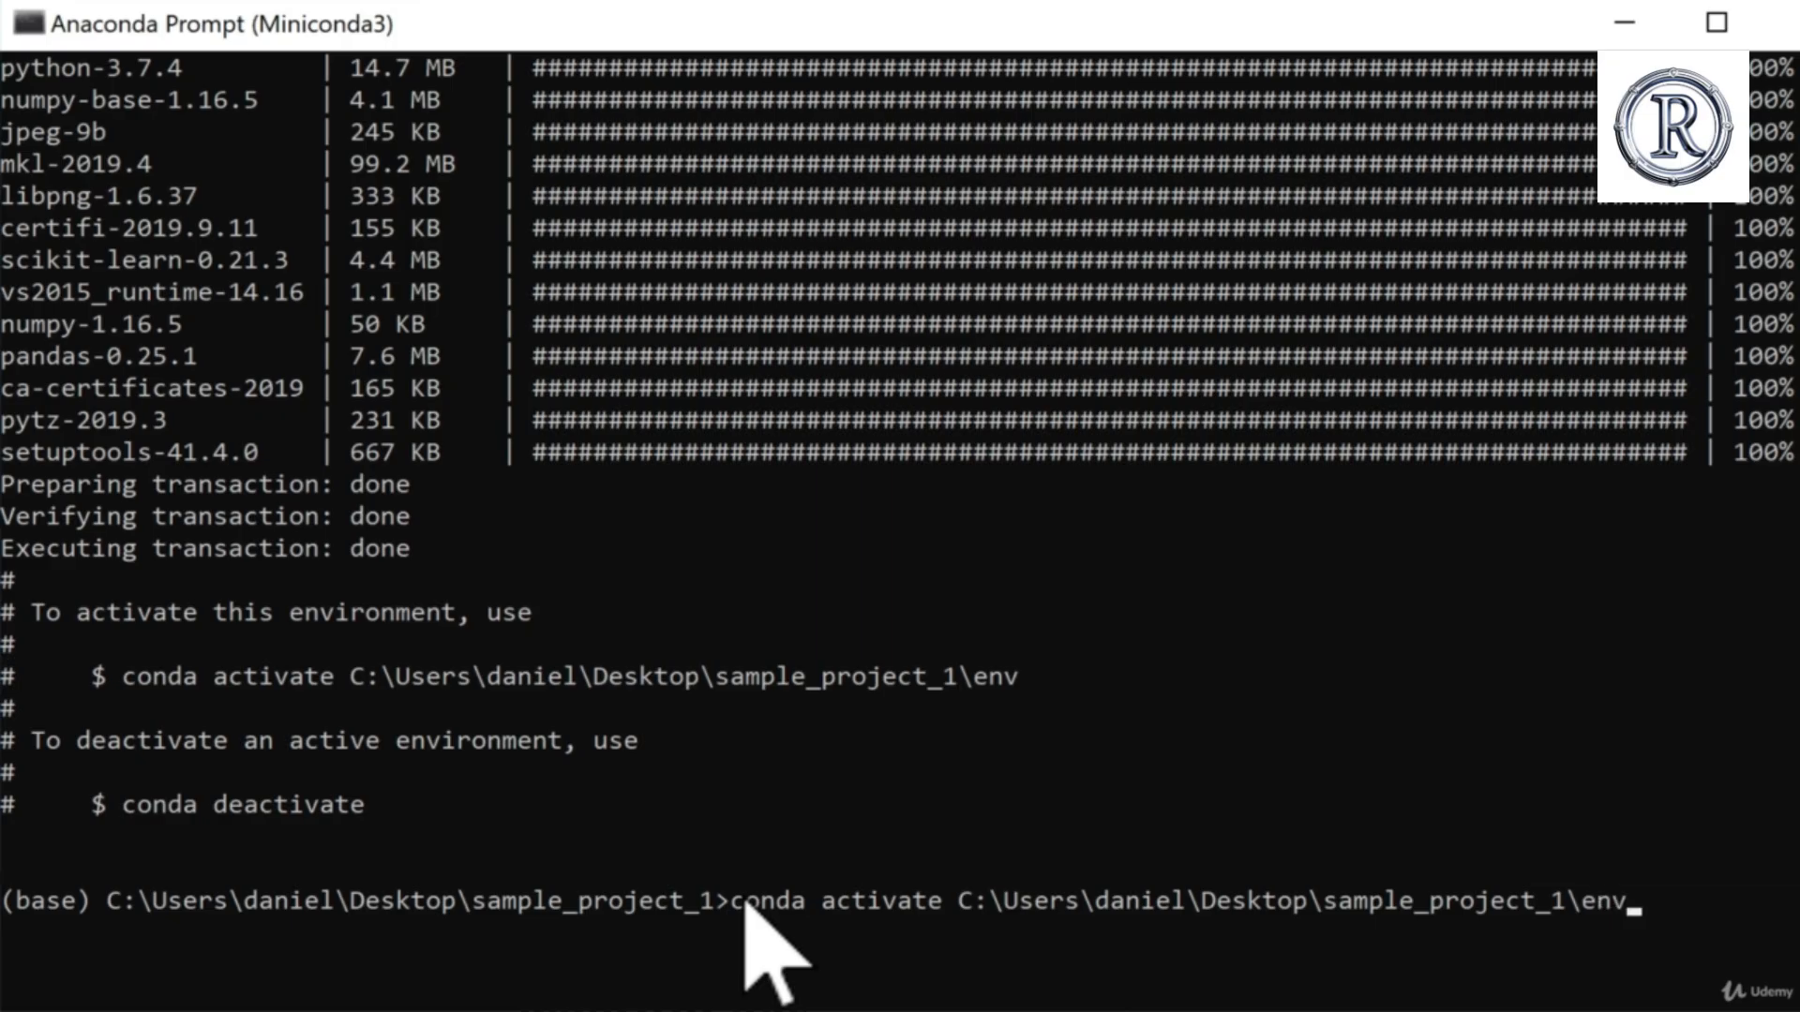
pyautogui.press('Return')
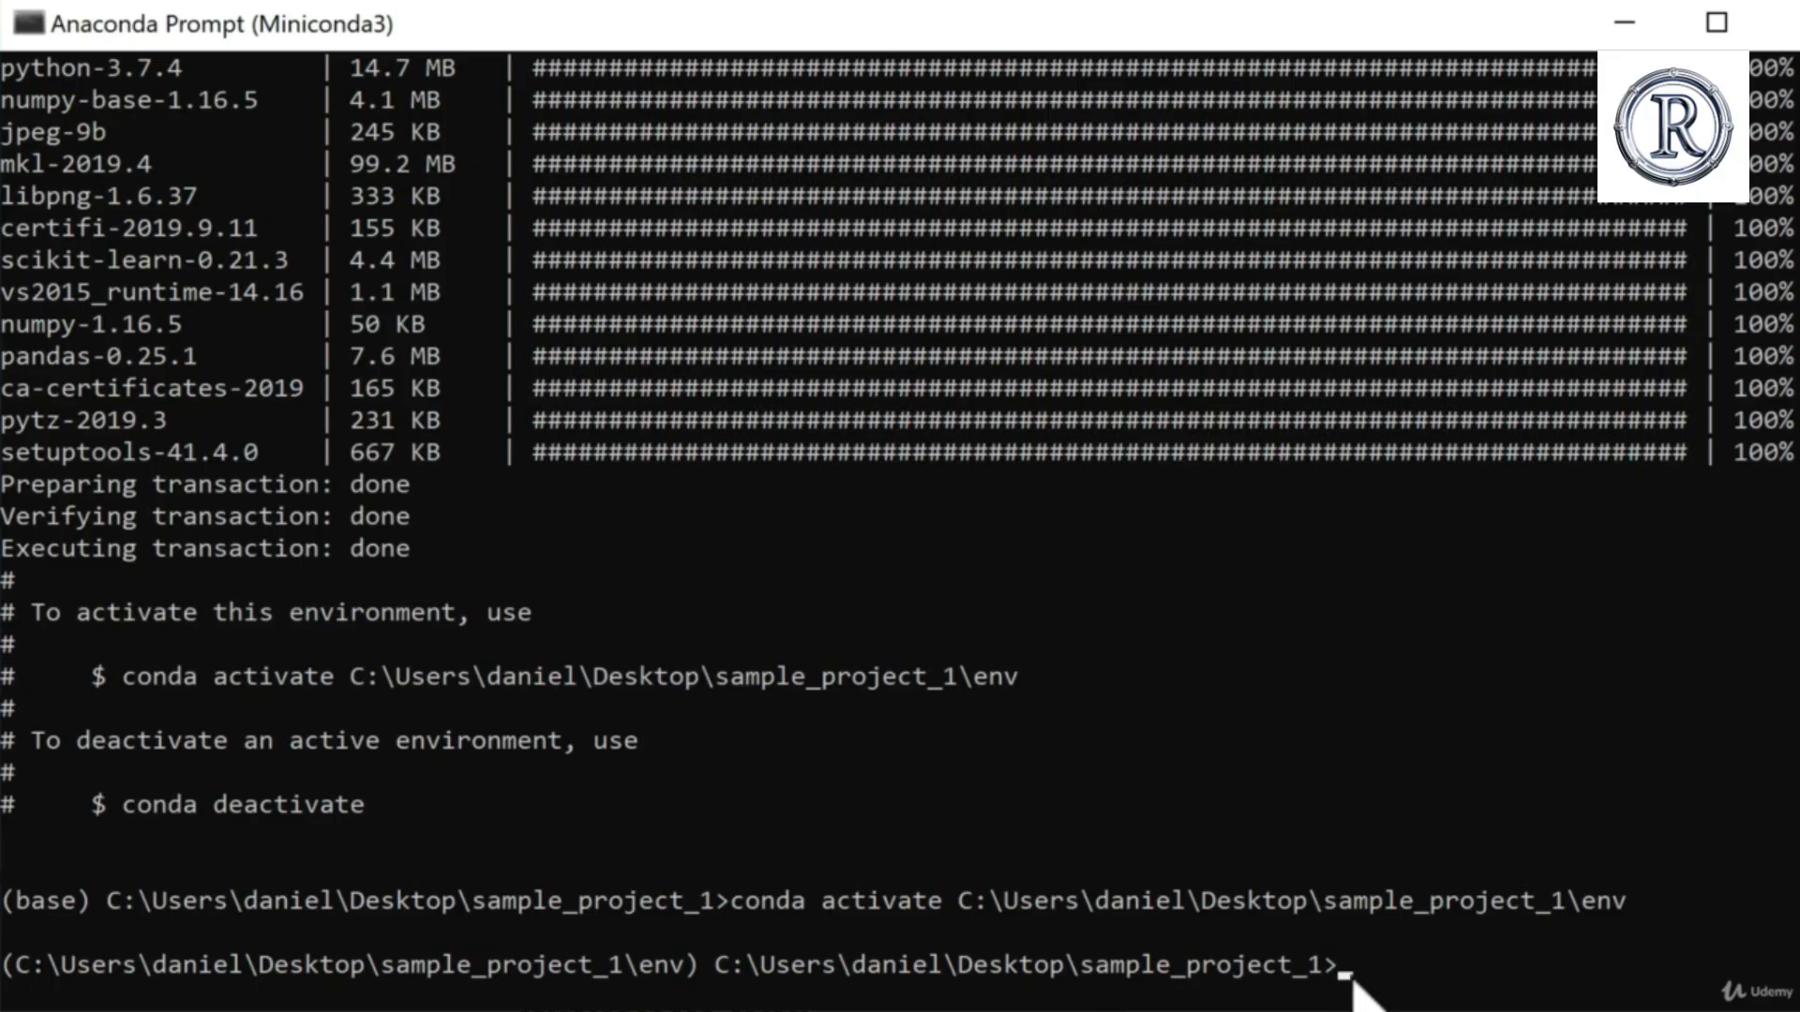
# Step: Return to the Anaconda Prompt and try to launch Jupyter from the activated environment with jupyter notebook
pyautogui.click(1350, 975)
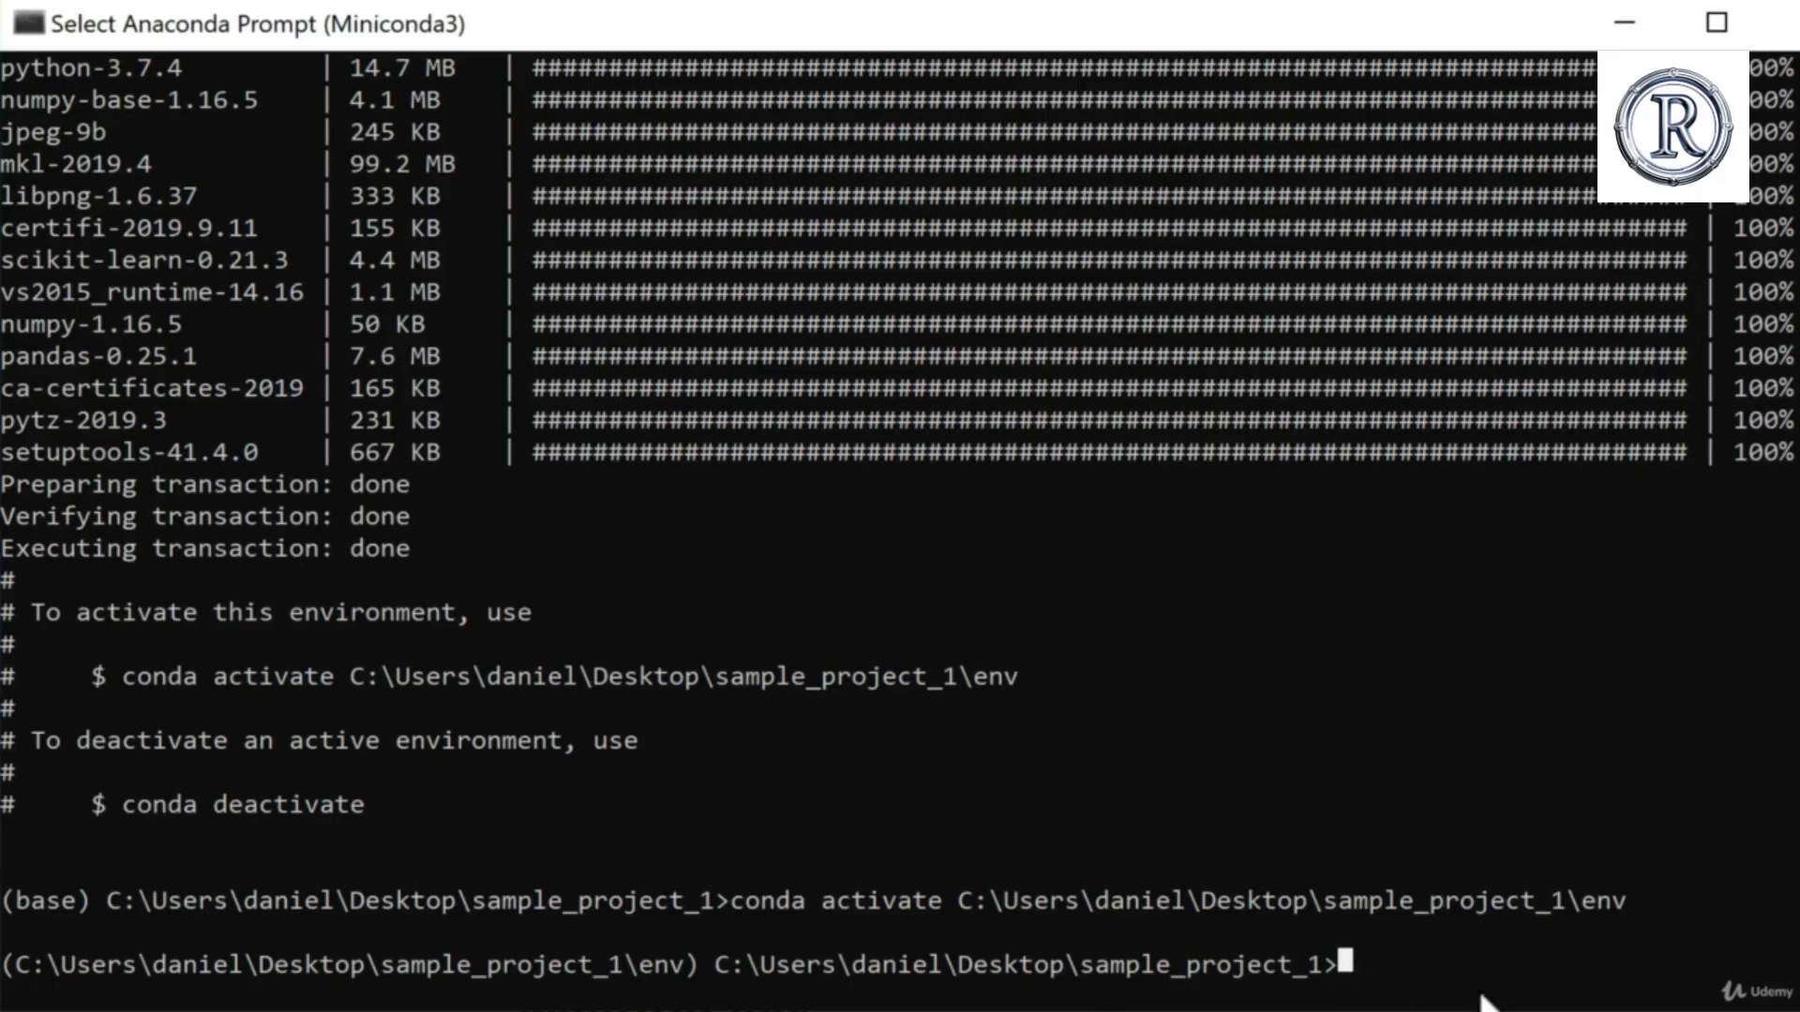
pyautogui.write('jupyter notebook')
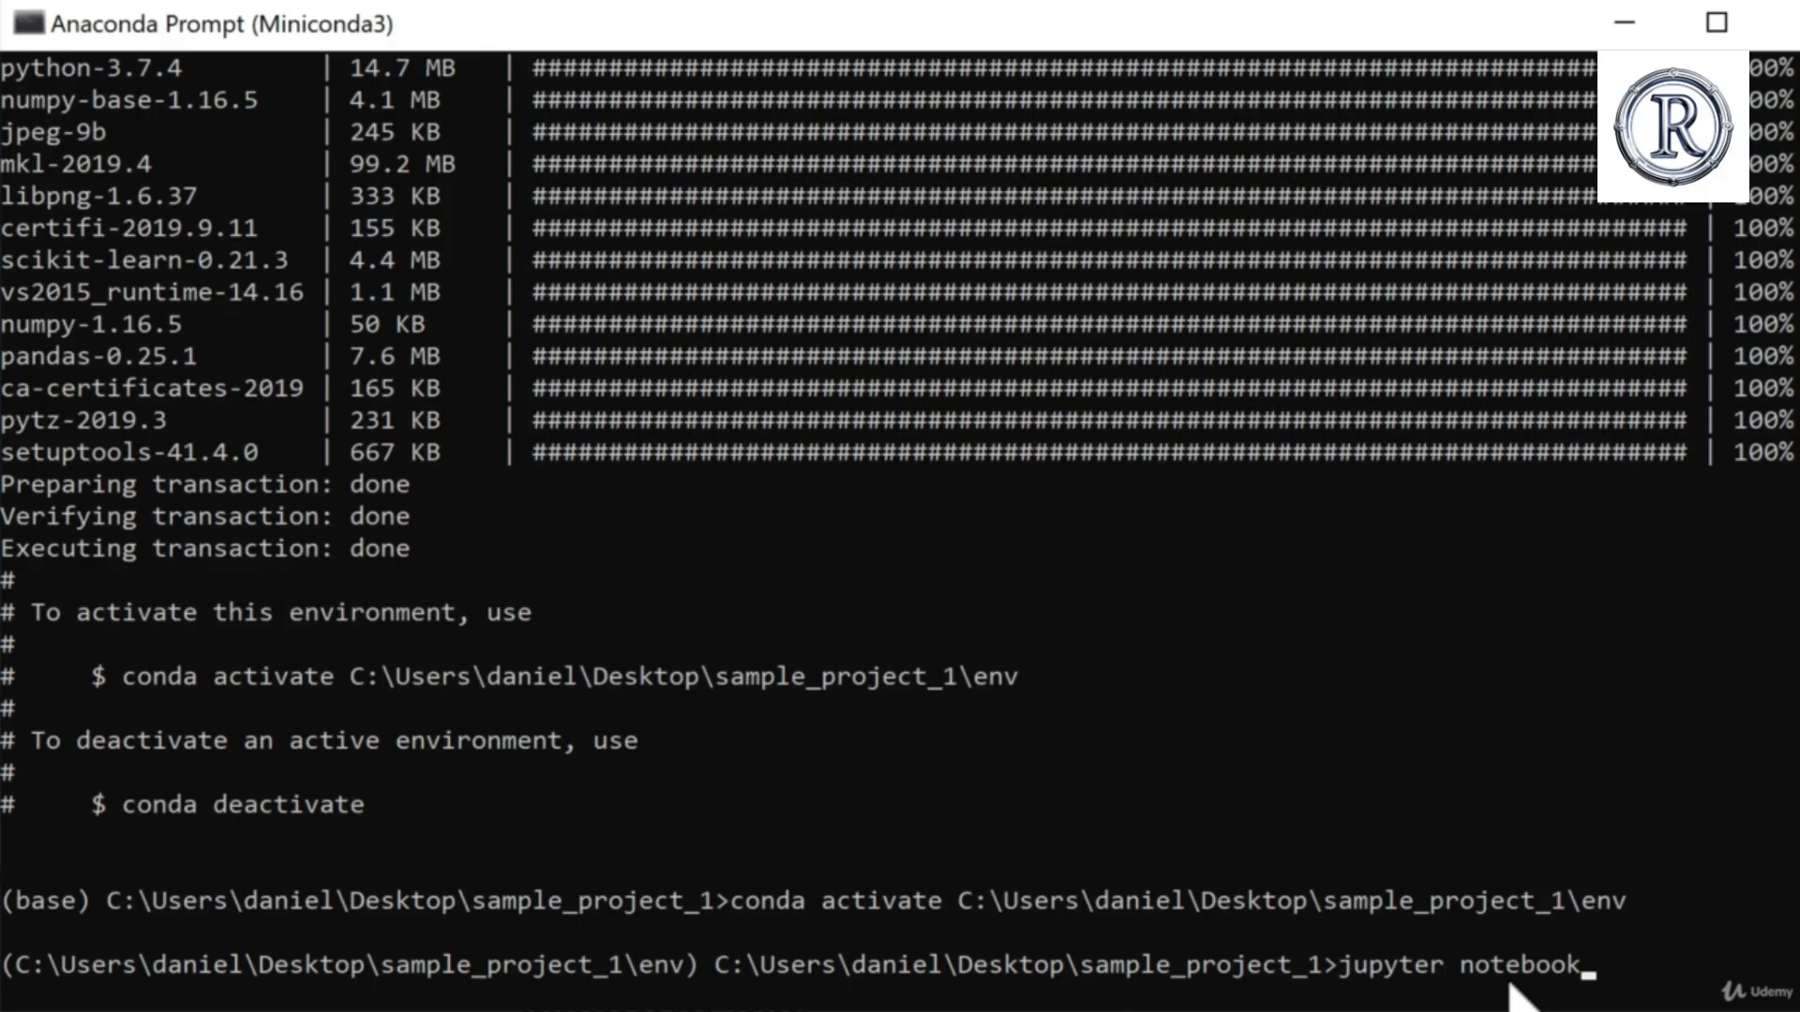
pyautogui.press('Return')
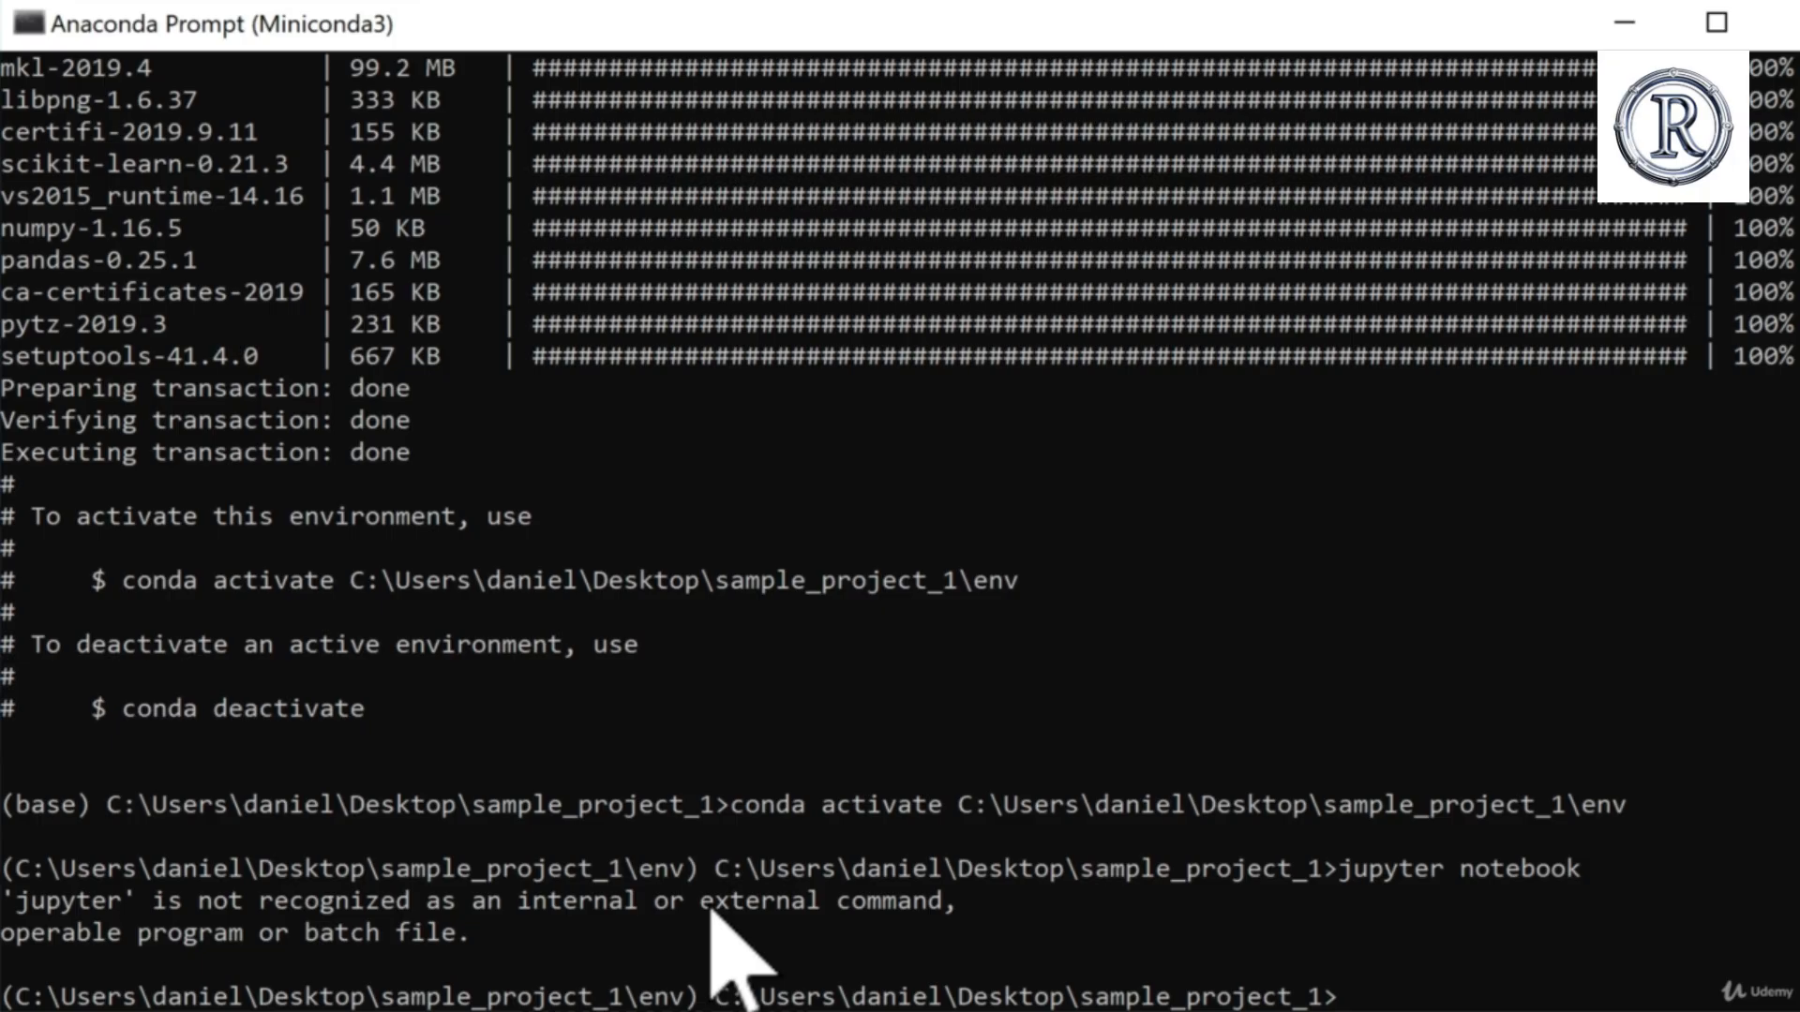
# Step: Check the packages listed in the earlier conda create command, and run conda install jupyter in the activated environment
pyautogui.scroll(20, 1045, 861)
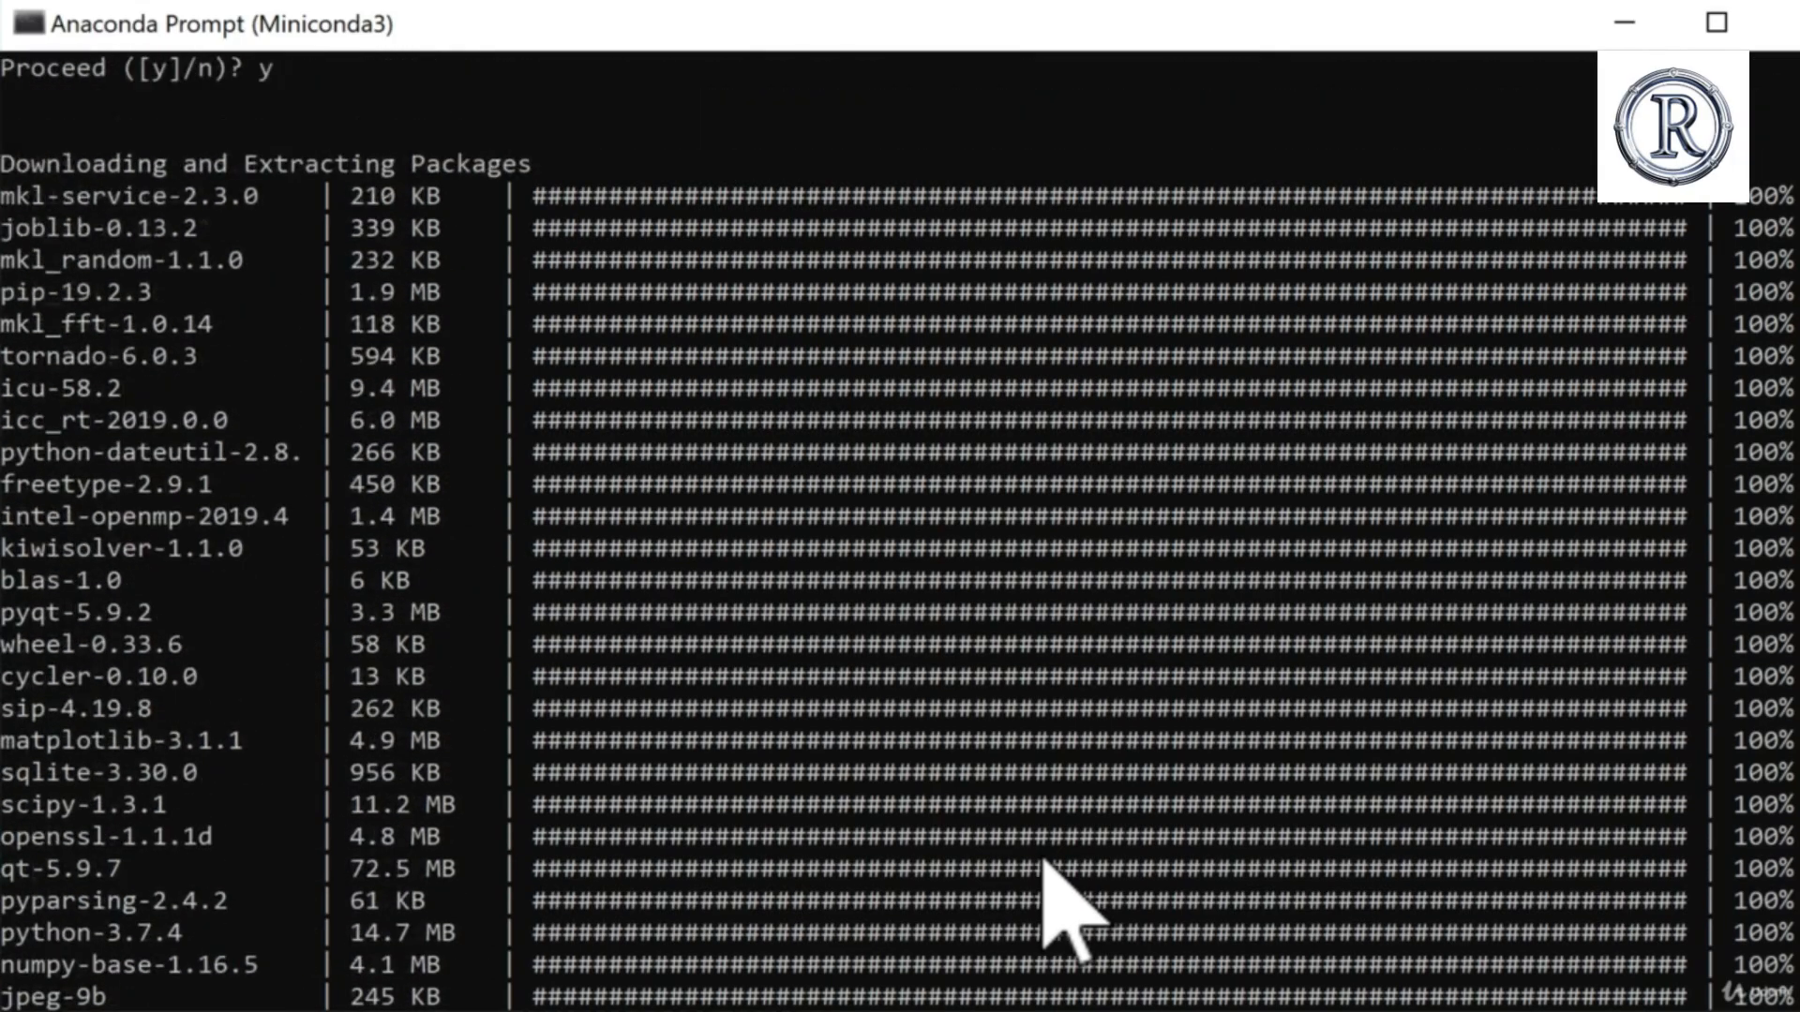
pyautogui.scroll(20, 1073, 914)
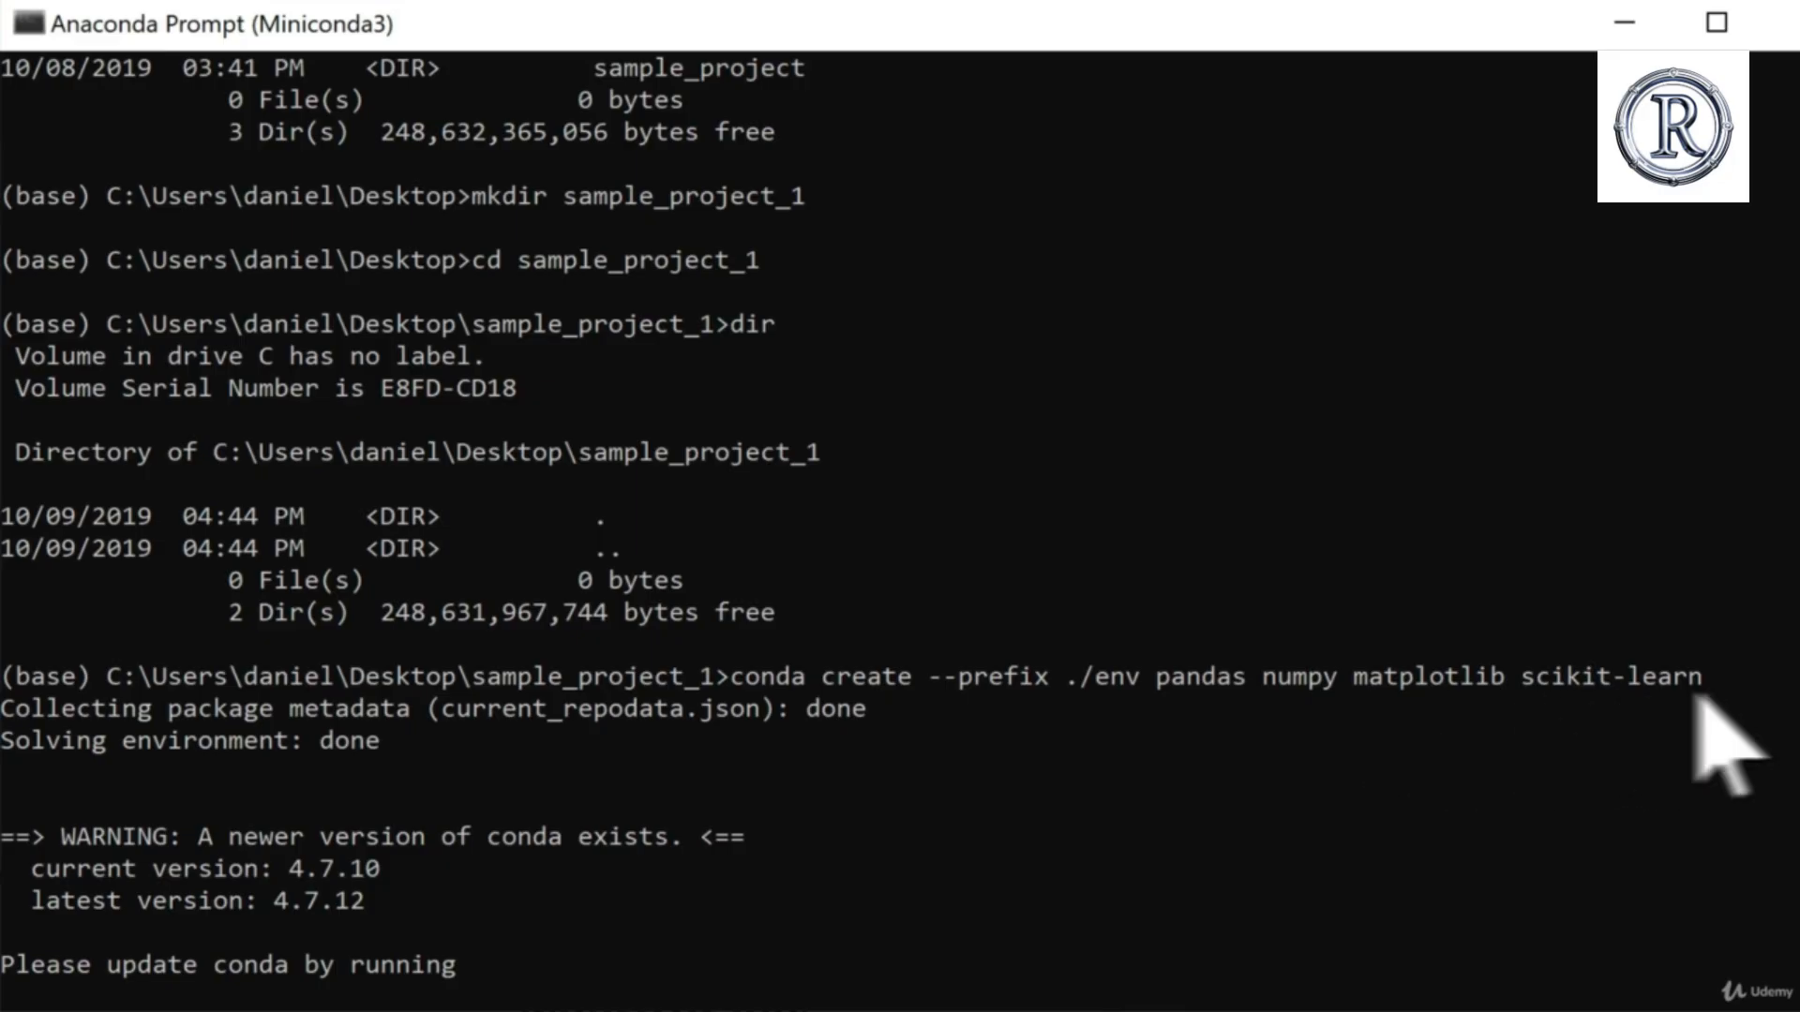
pyautogui.scroll(-20, 1612, 759)
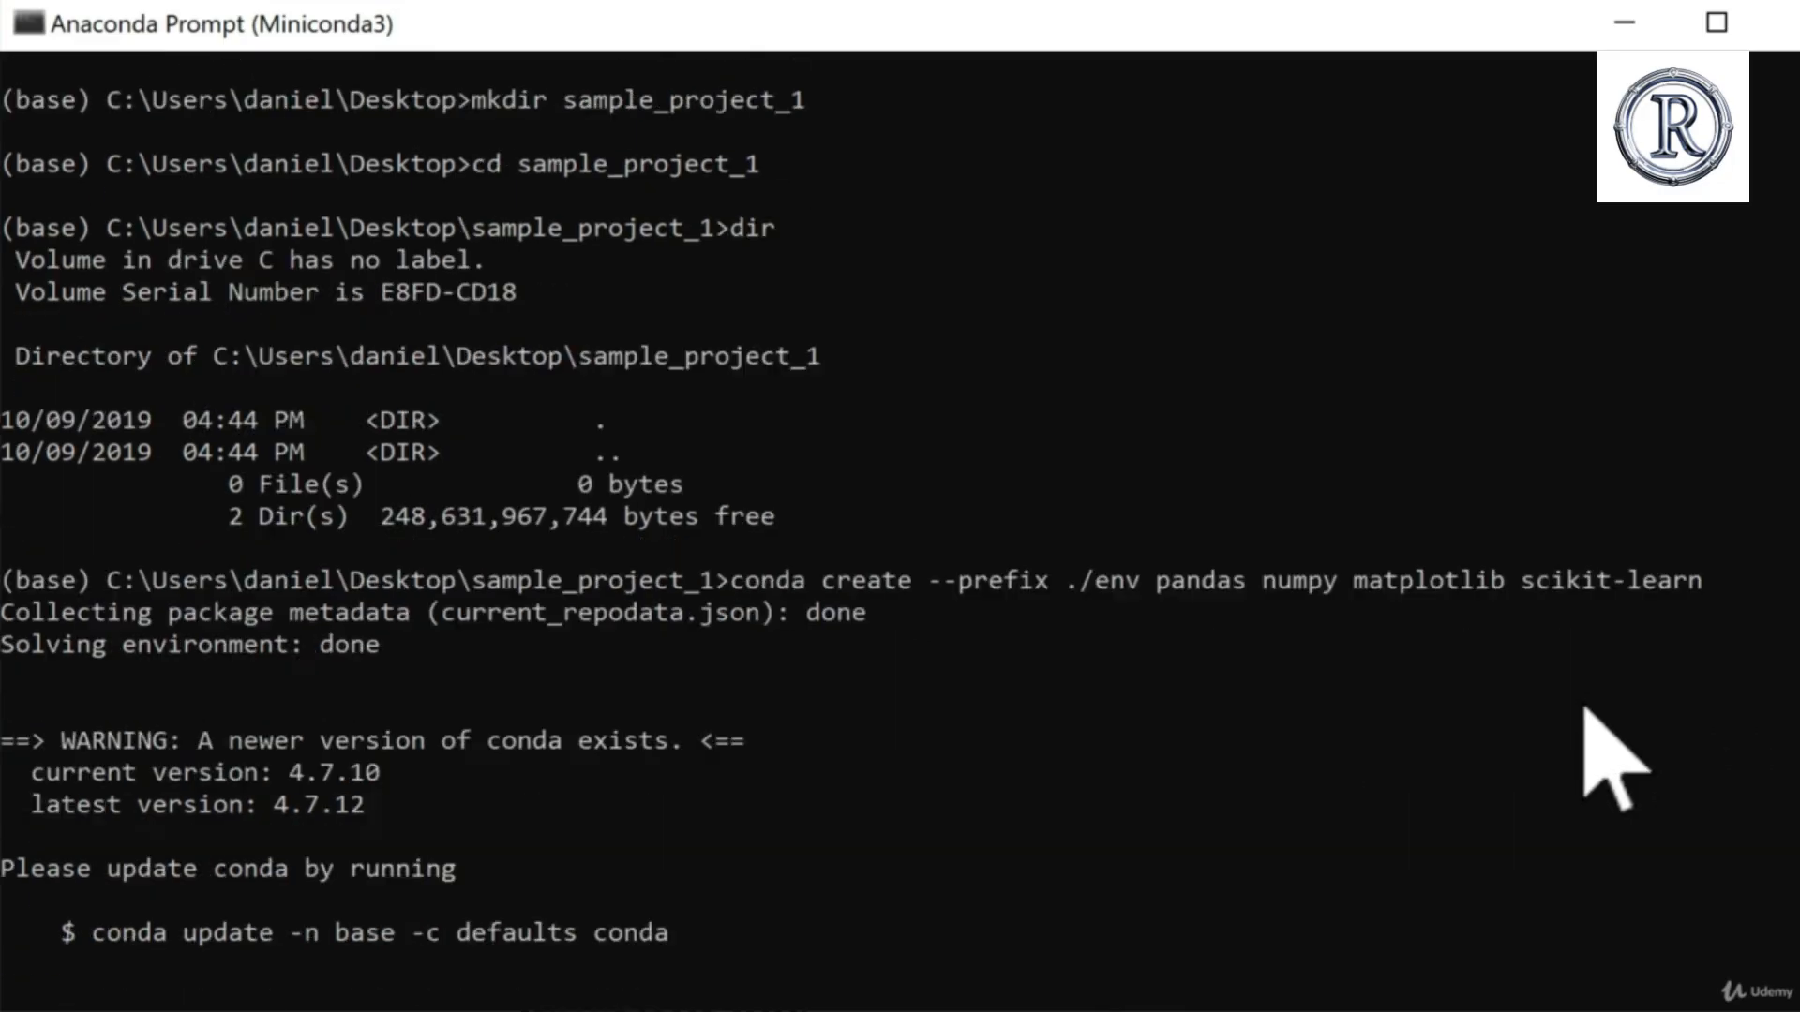
pyautogui.scroll(-20, 1612, 759)
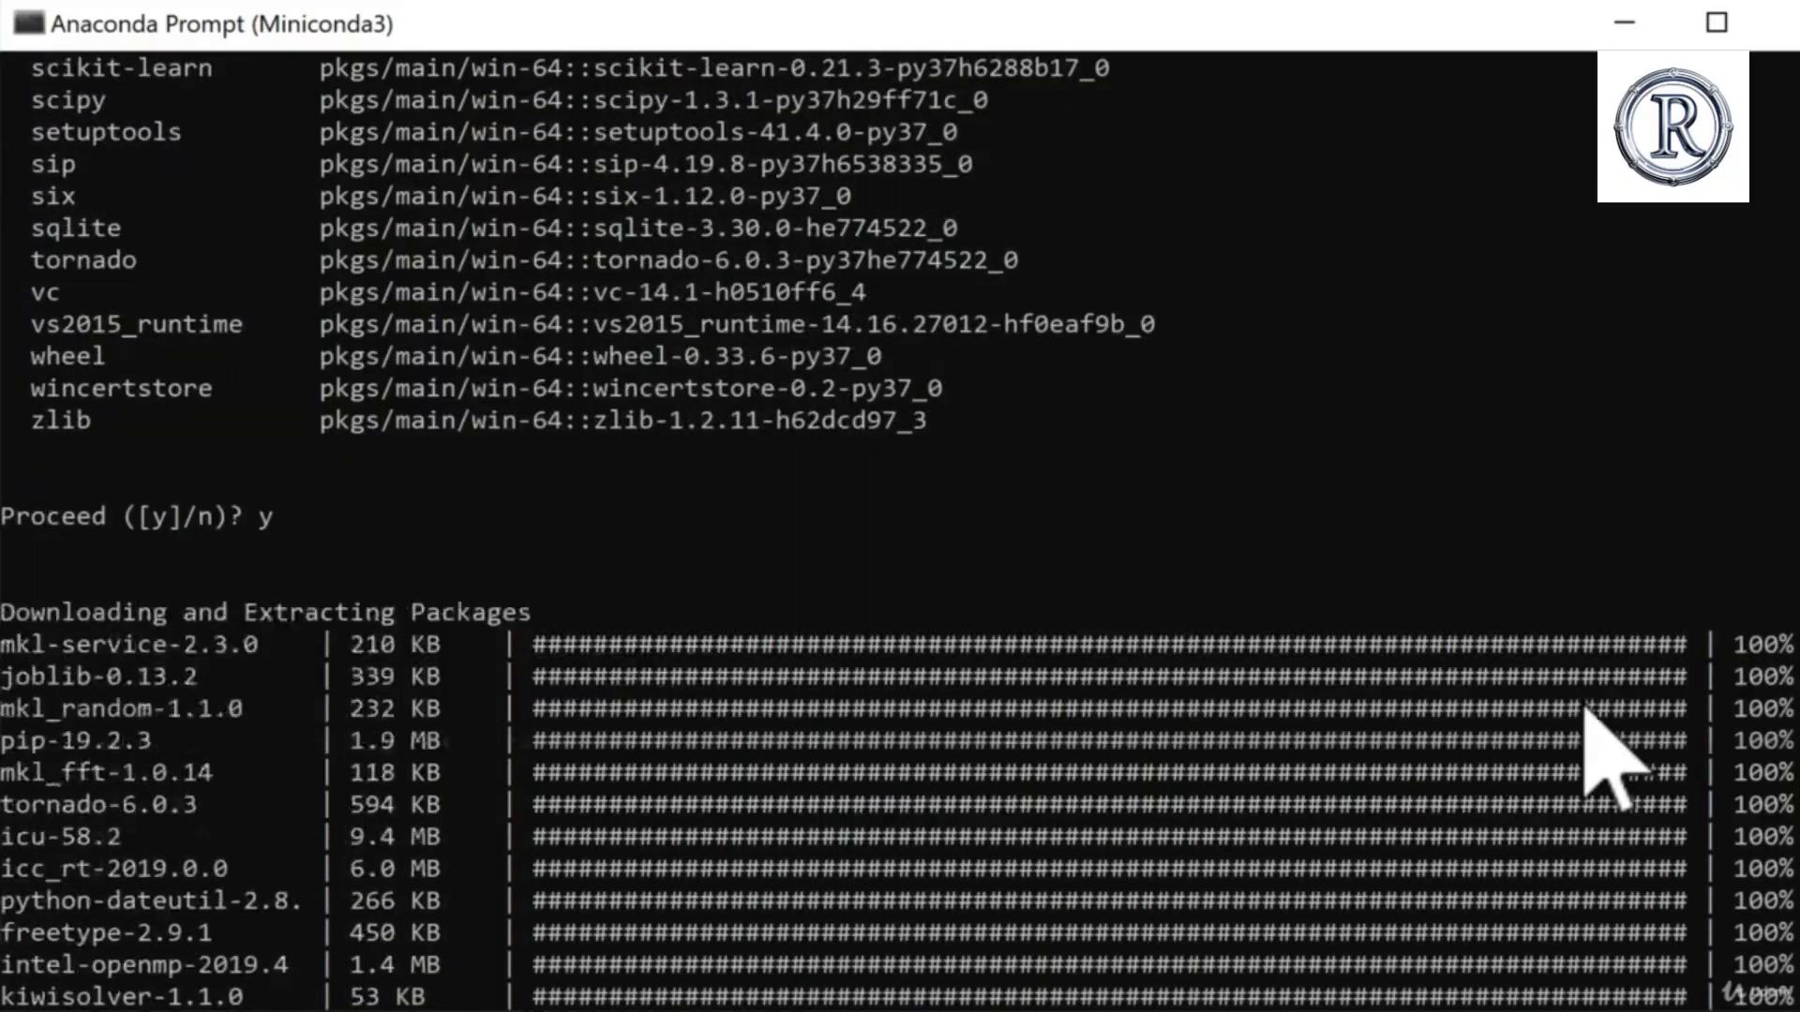
pyautogui.scroll(2, 1584, 709)
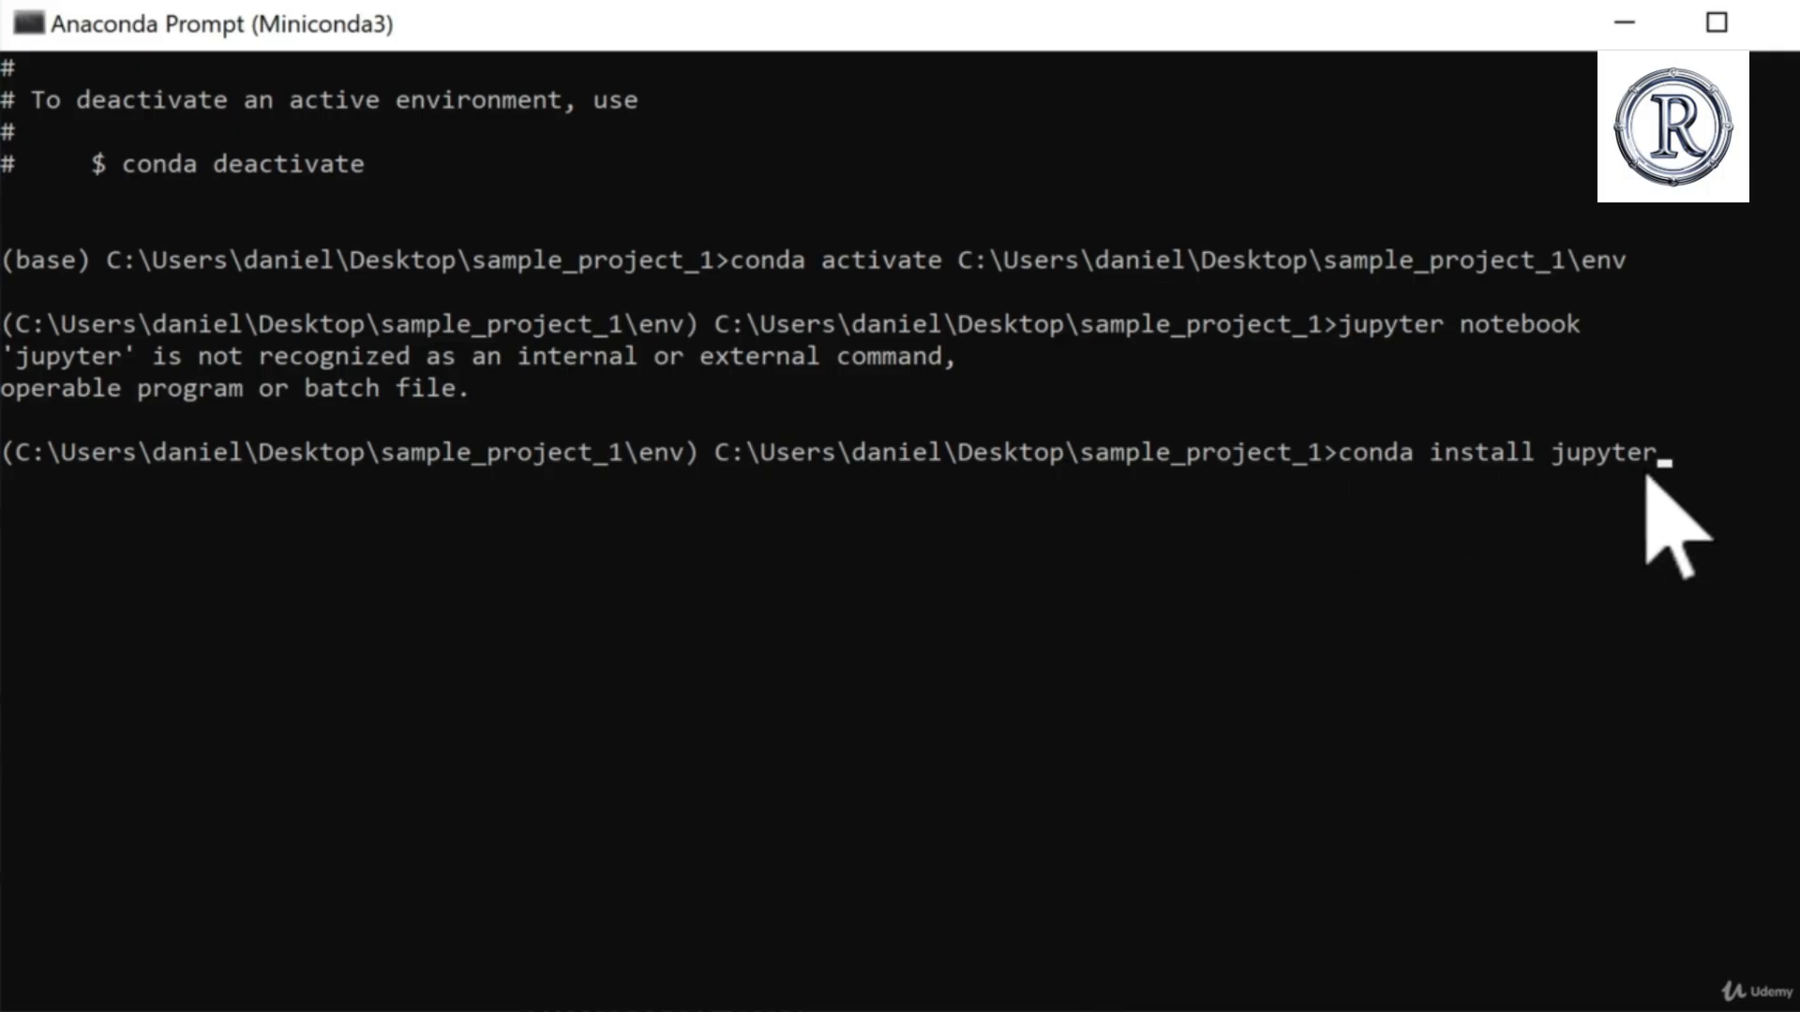
pyautogui.scroll(1, 1476, 464)
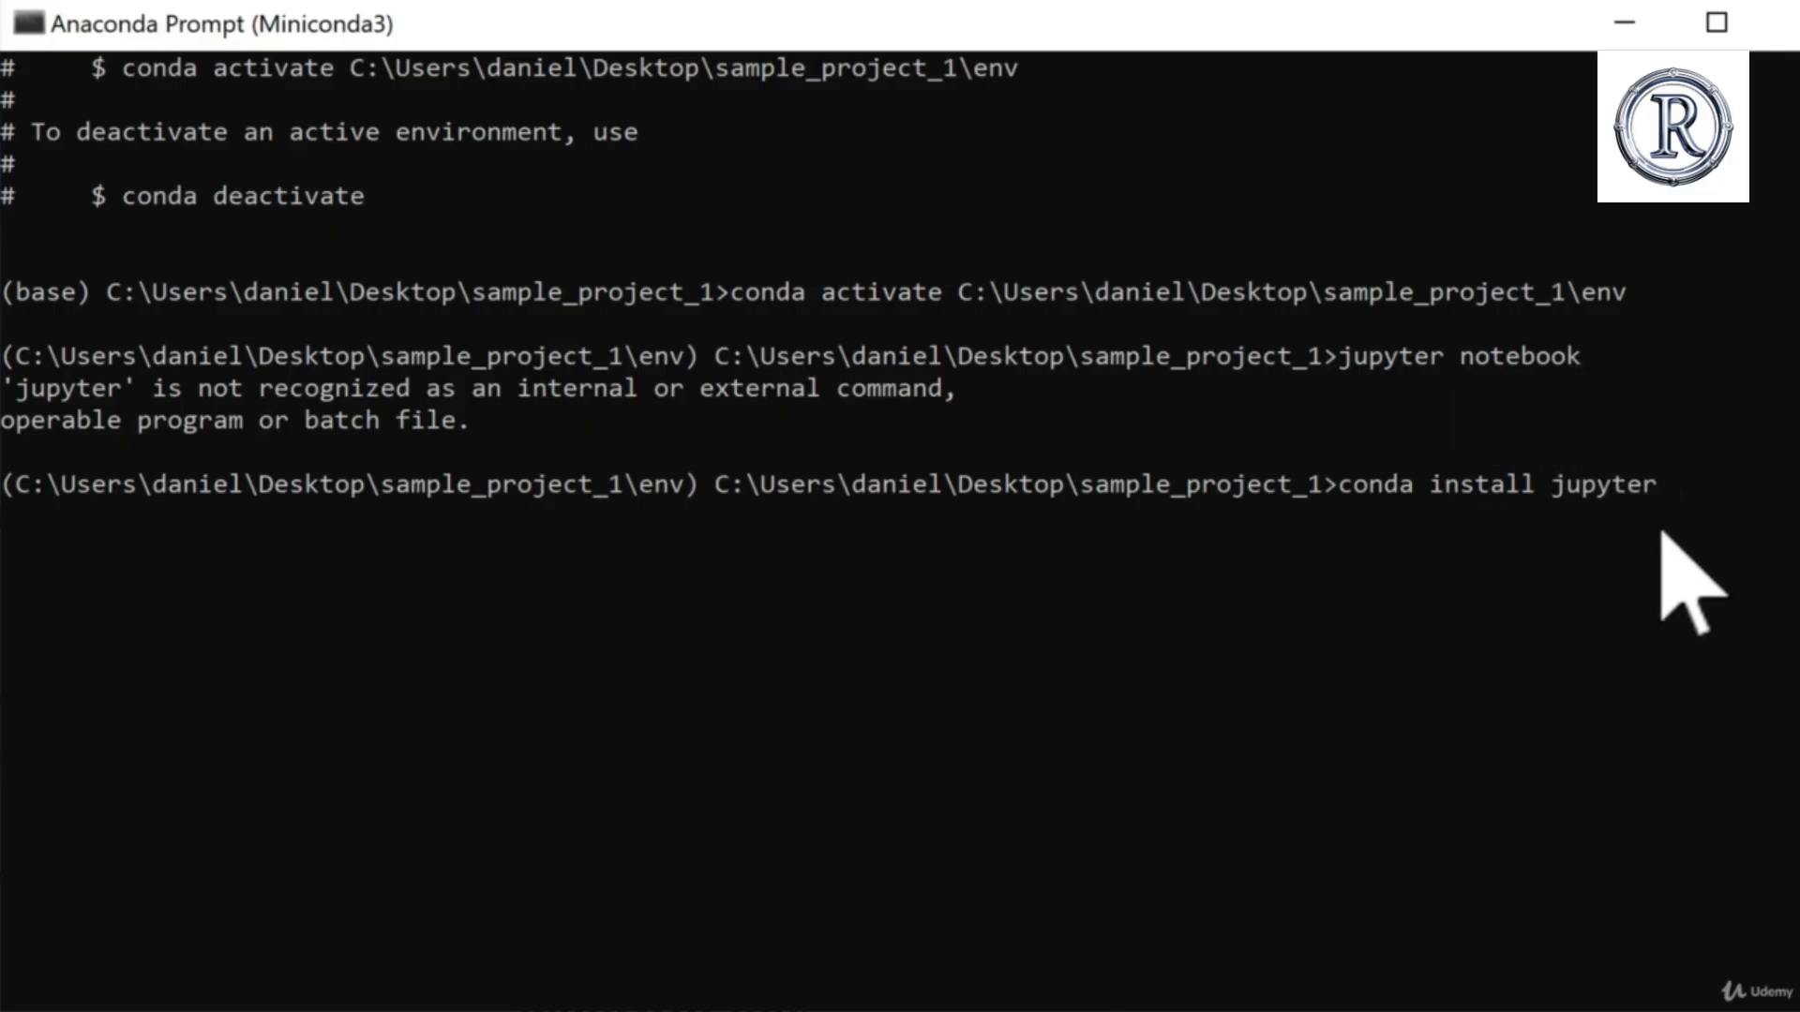
pyautogui.press('Return')
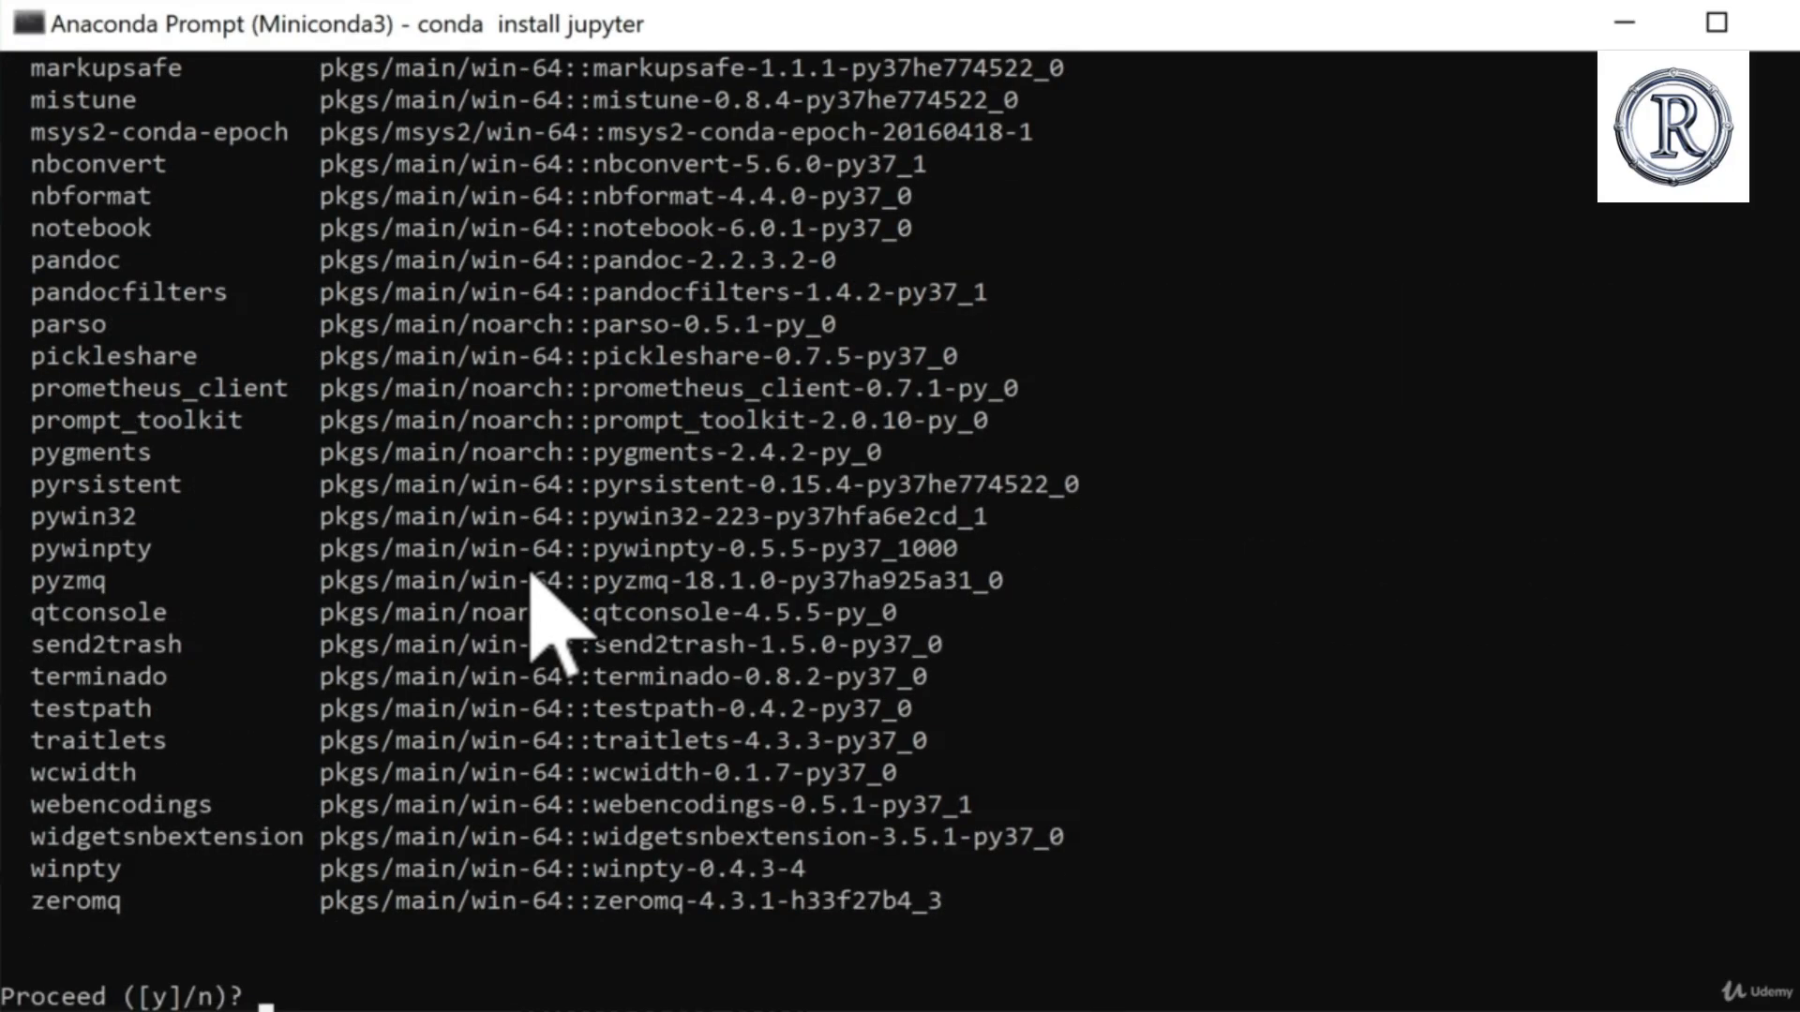
# Step: Review the Jupyter package plan, including its environment location and package lists, and confirm the installation
pyautogui.scroll(20, 531, 576)
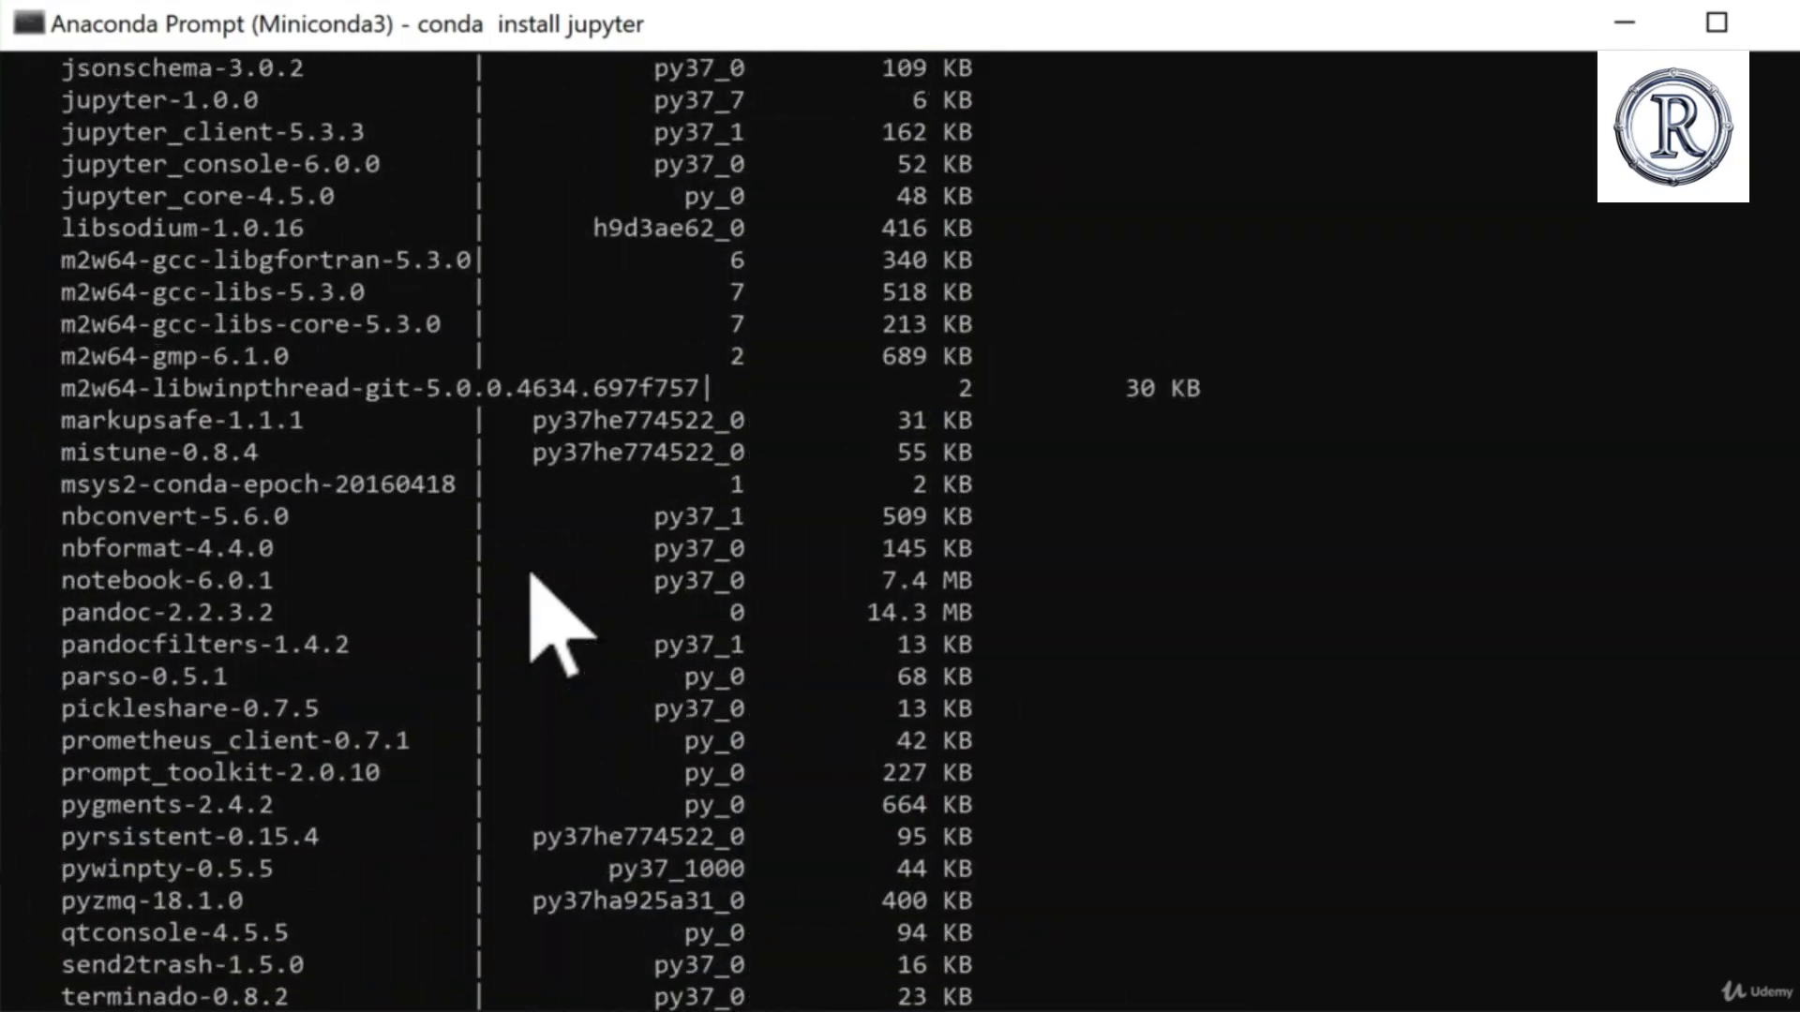
pyautogui.scroll(20, 531, 576)
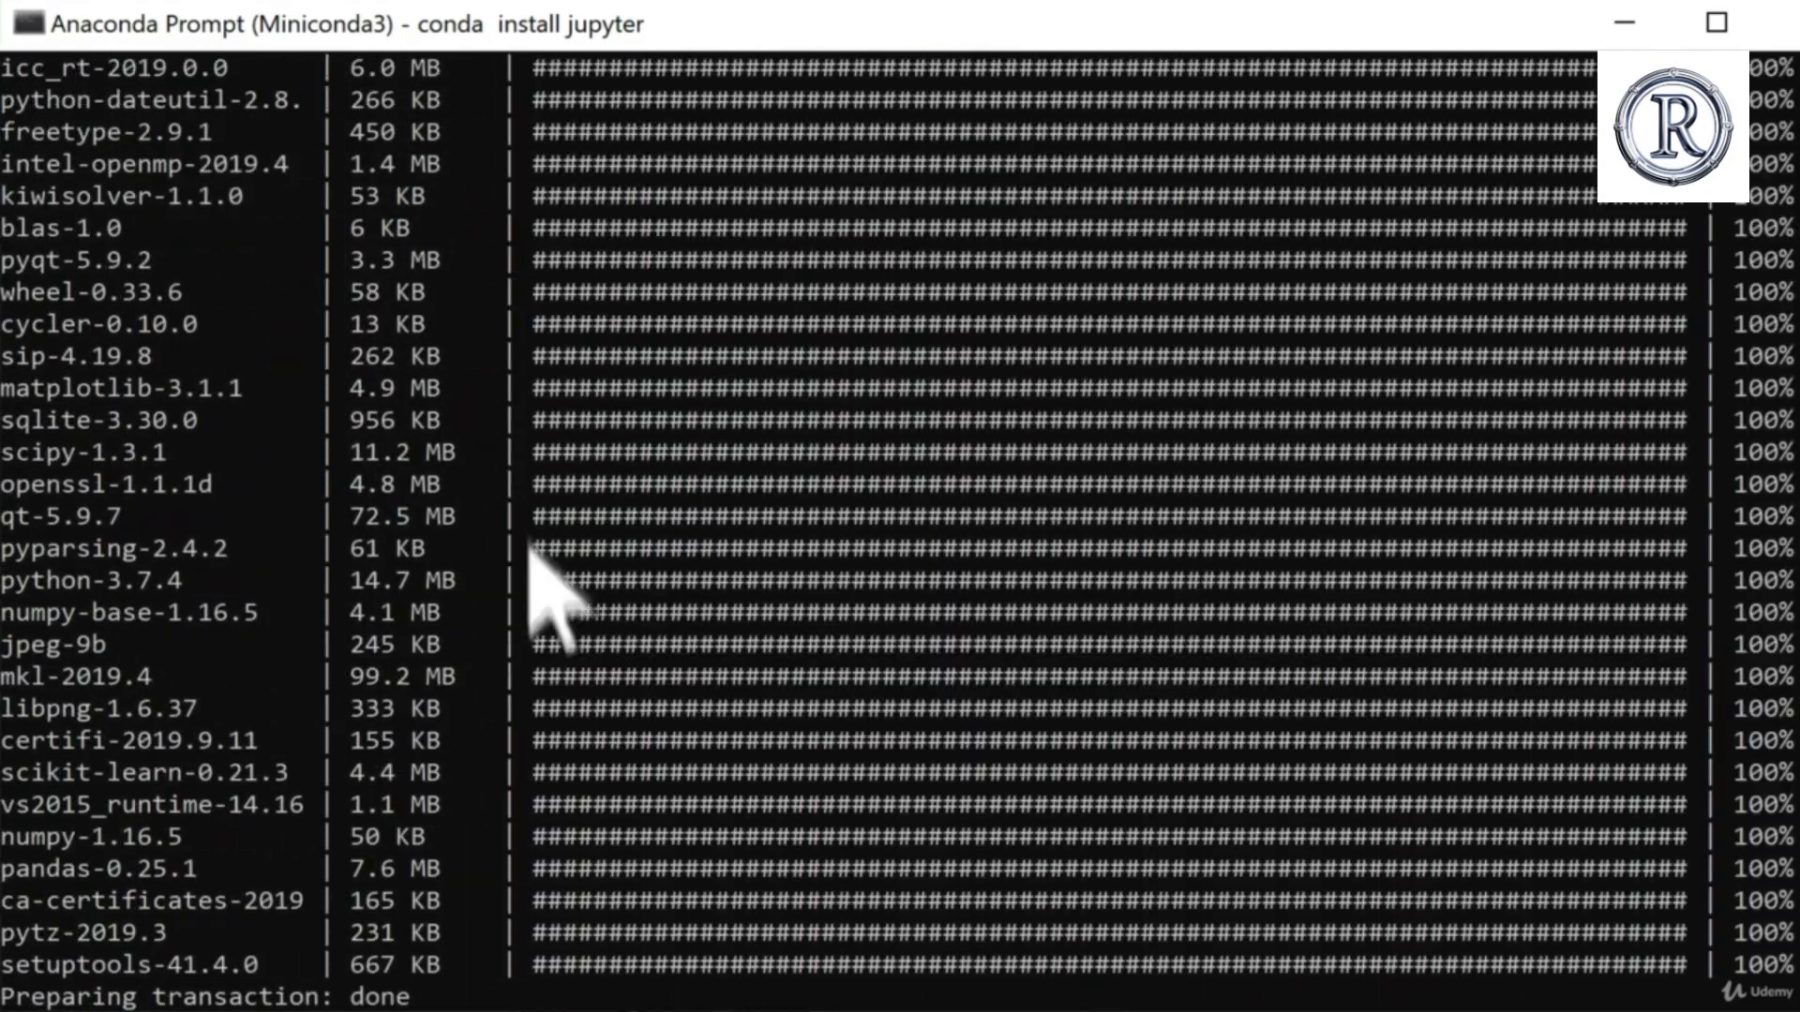
pyautogui.scroll(-12, 684, 703)
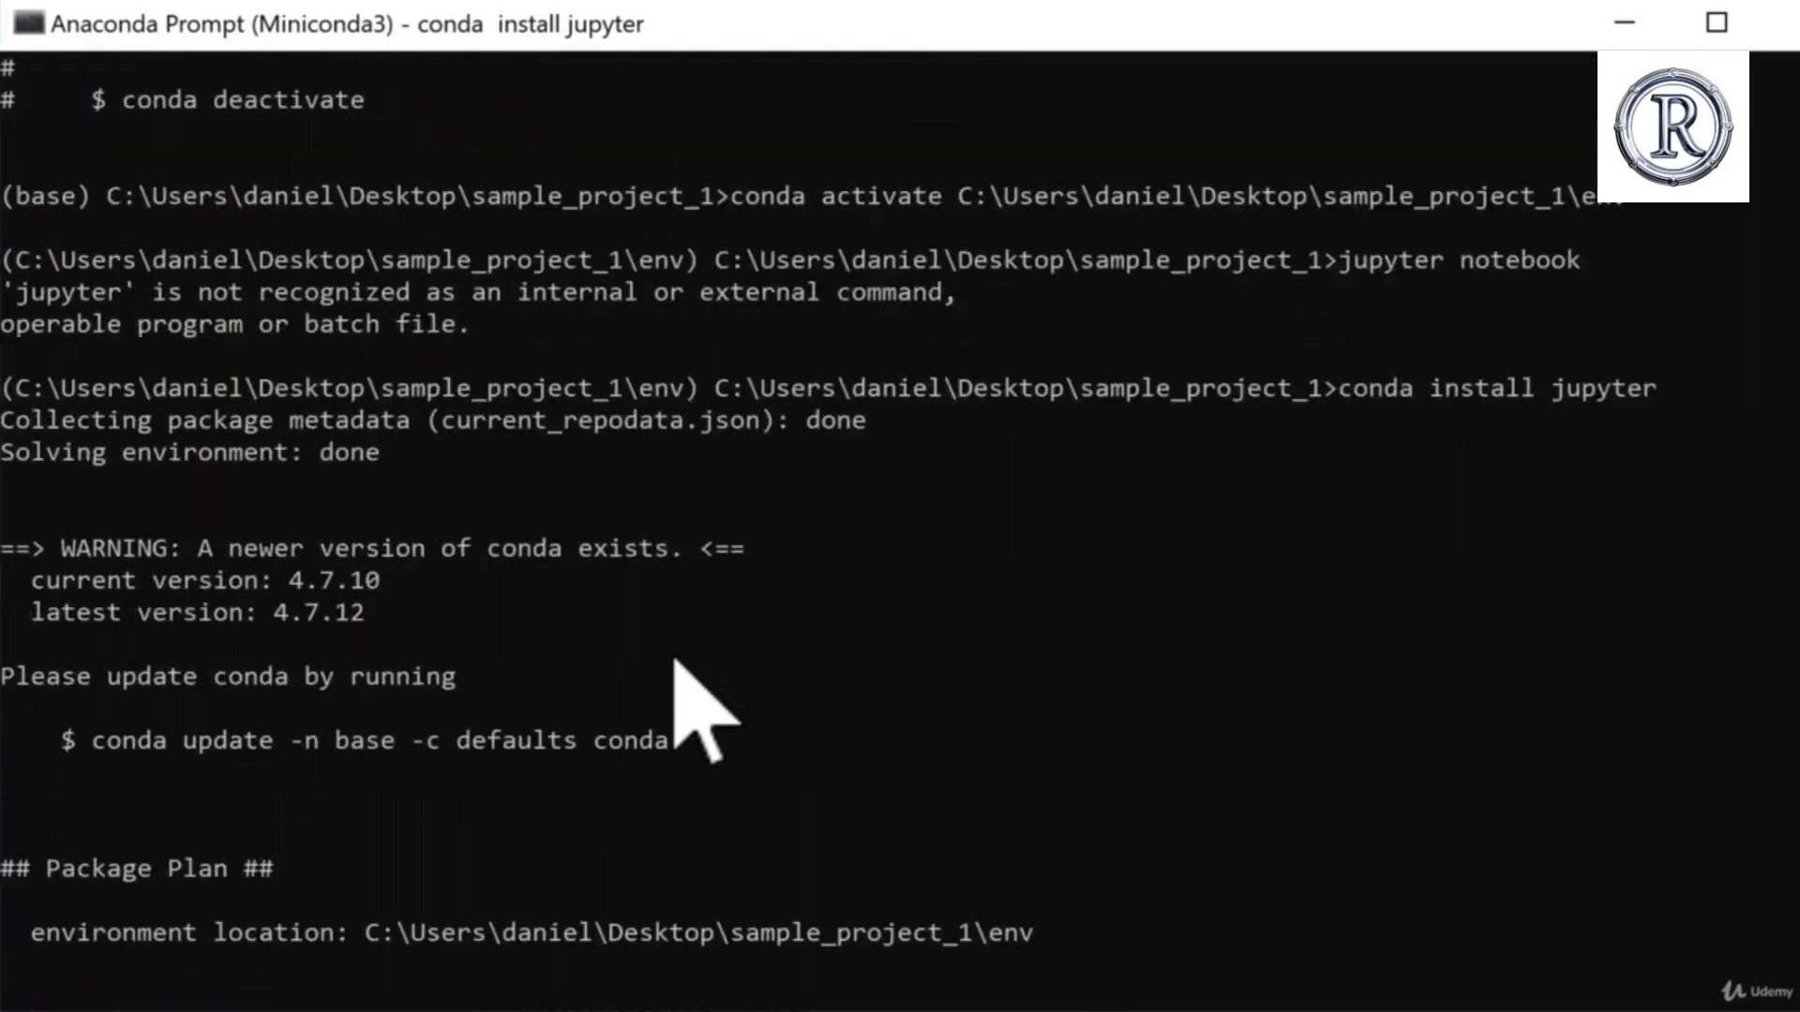
pyautogui.scroll(-6, 683, 703)
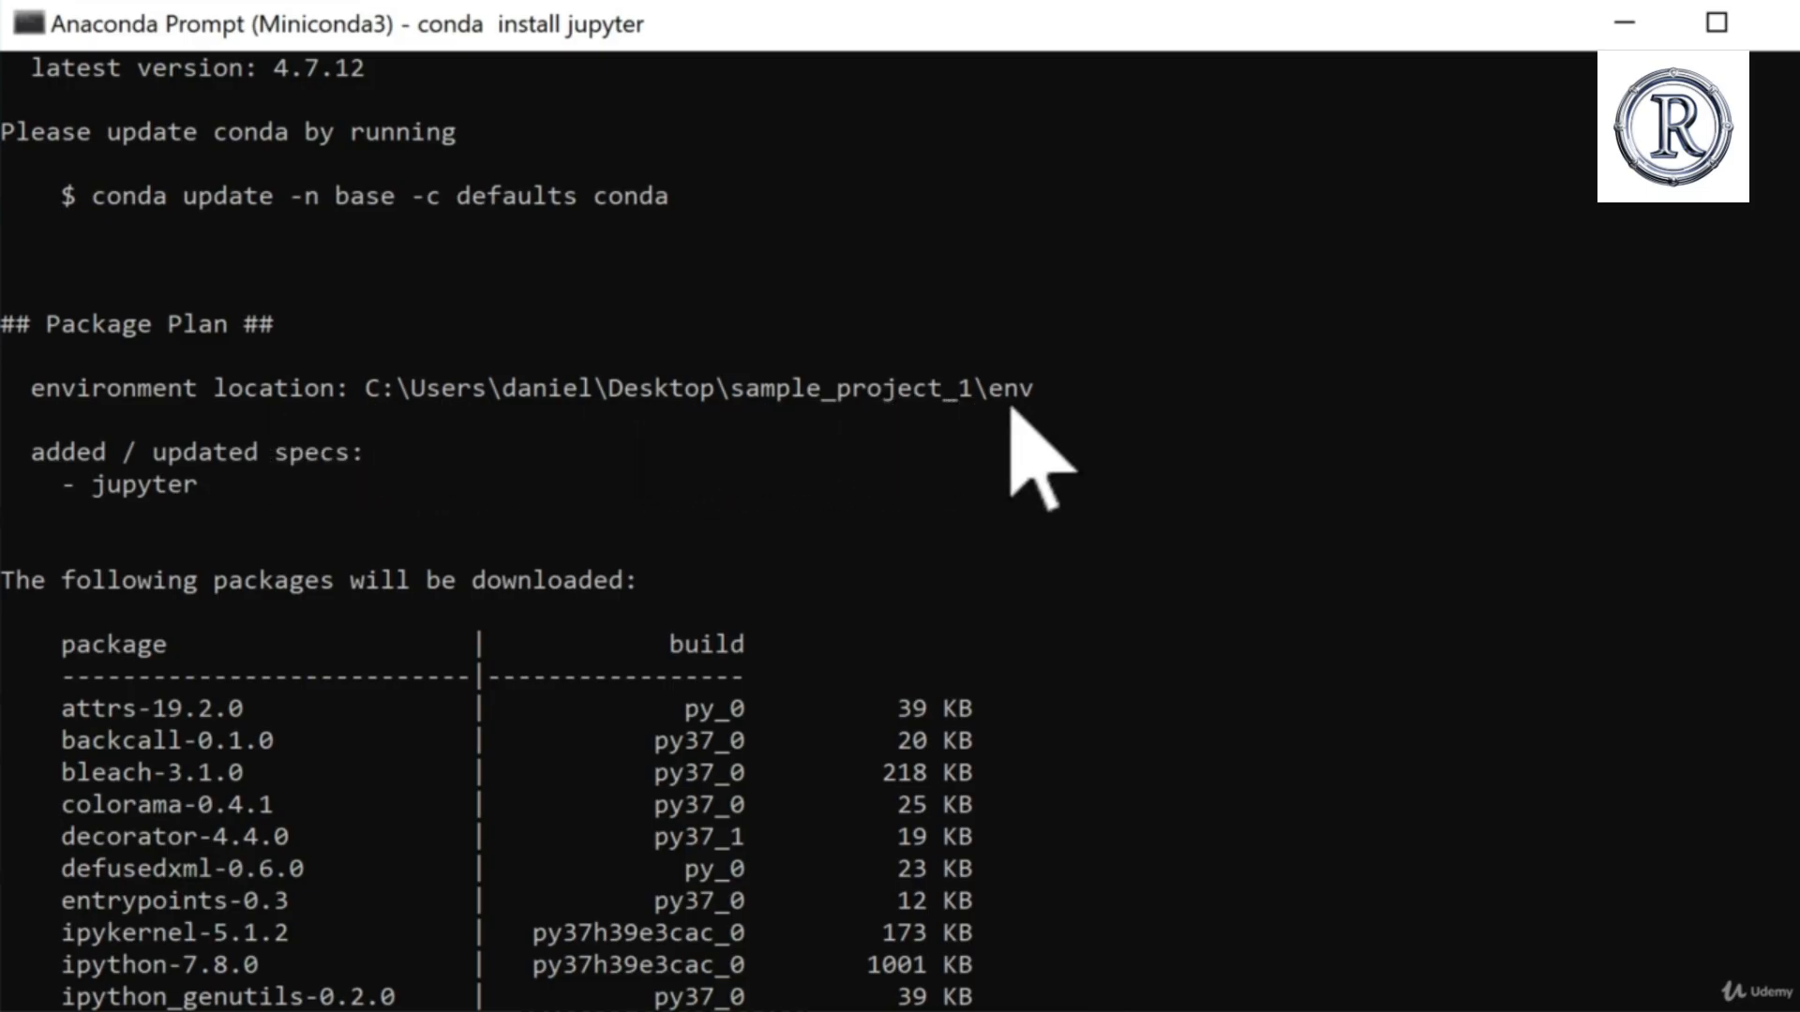
pyautogui.scroll(-18, 803, 603)
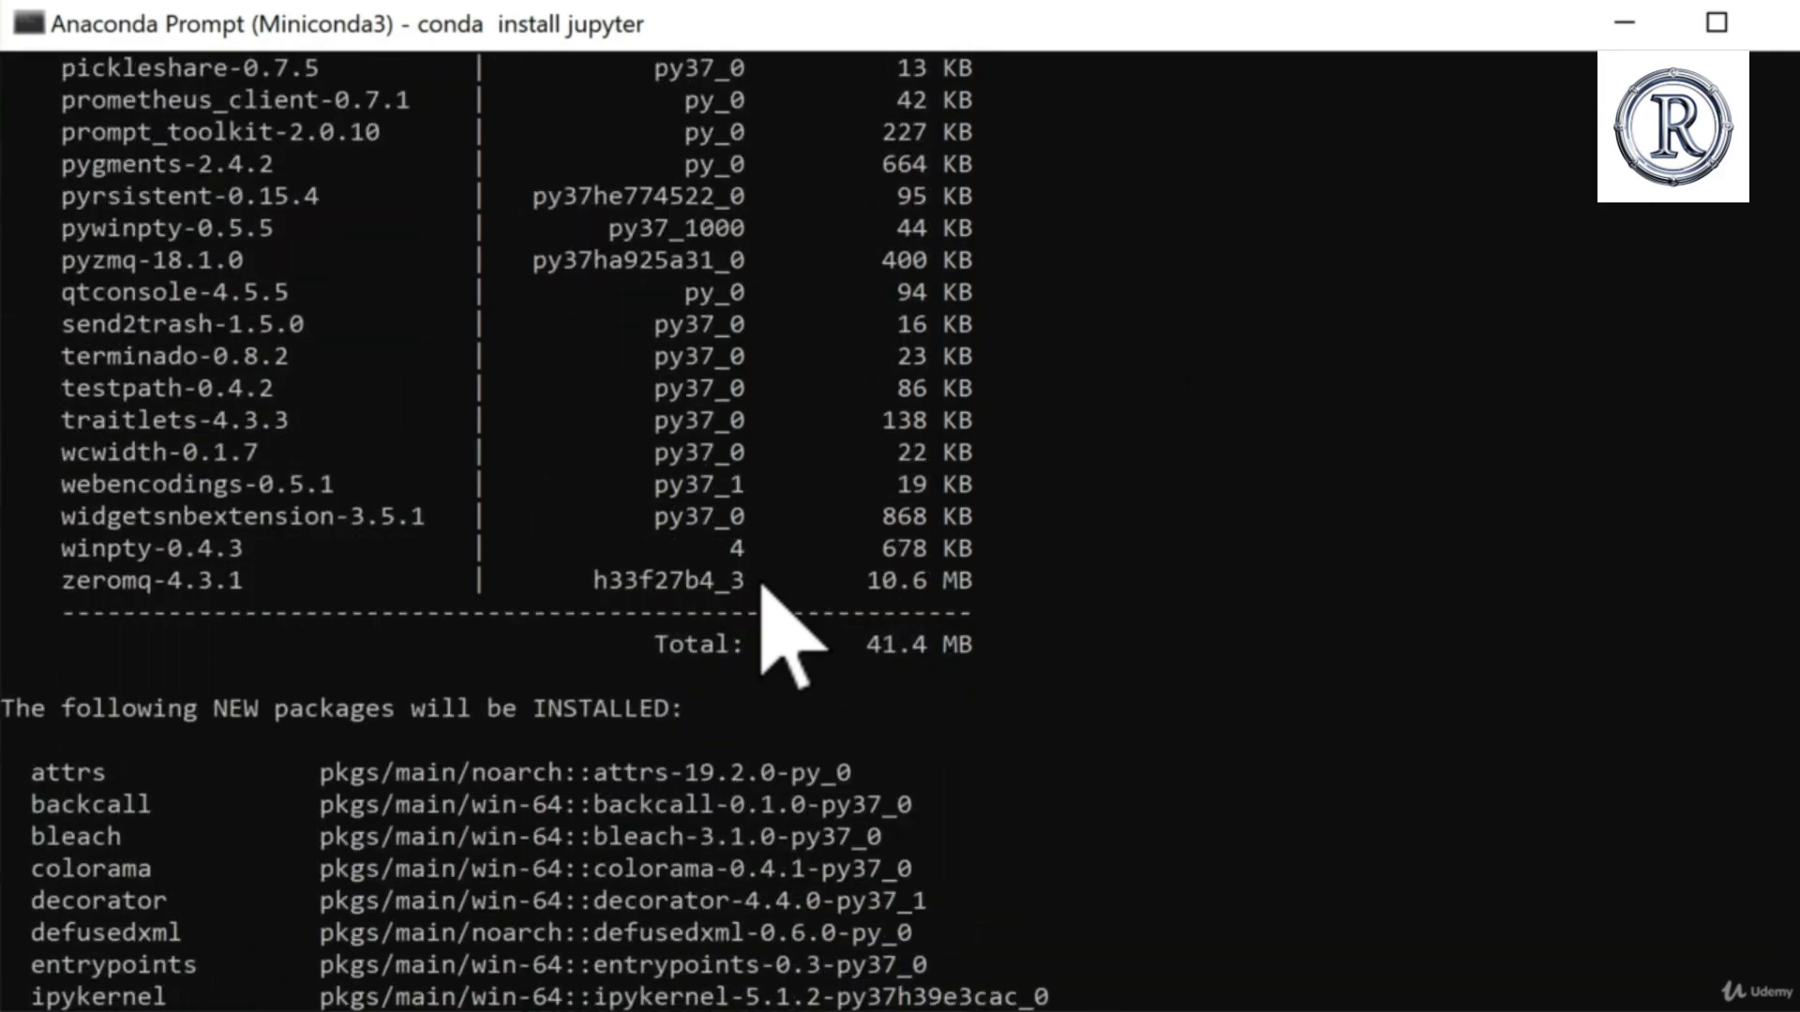
pyautogui.scroll(-13, 761, 586)
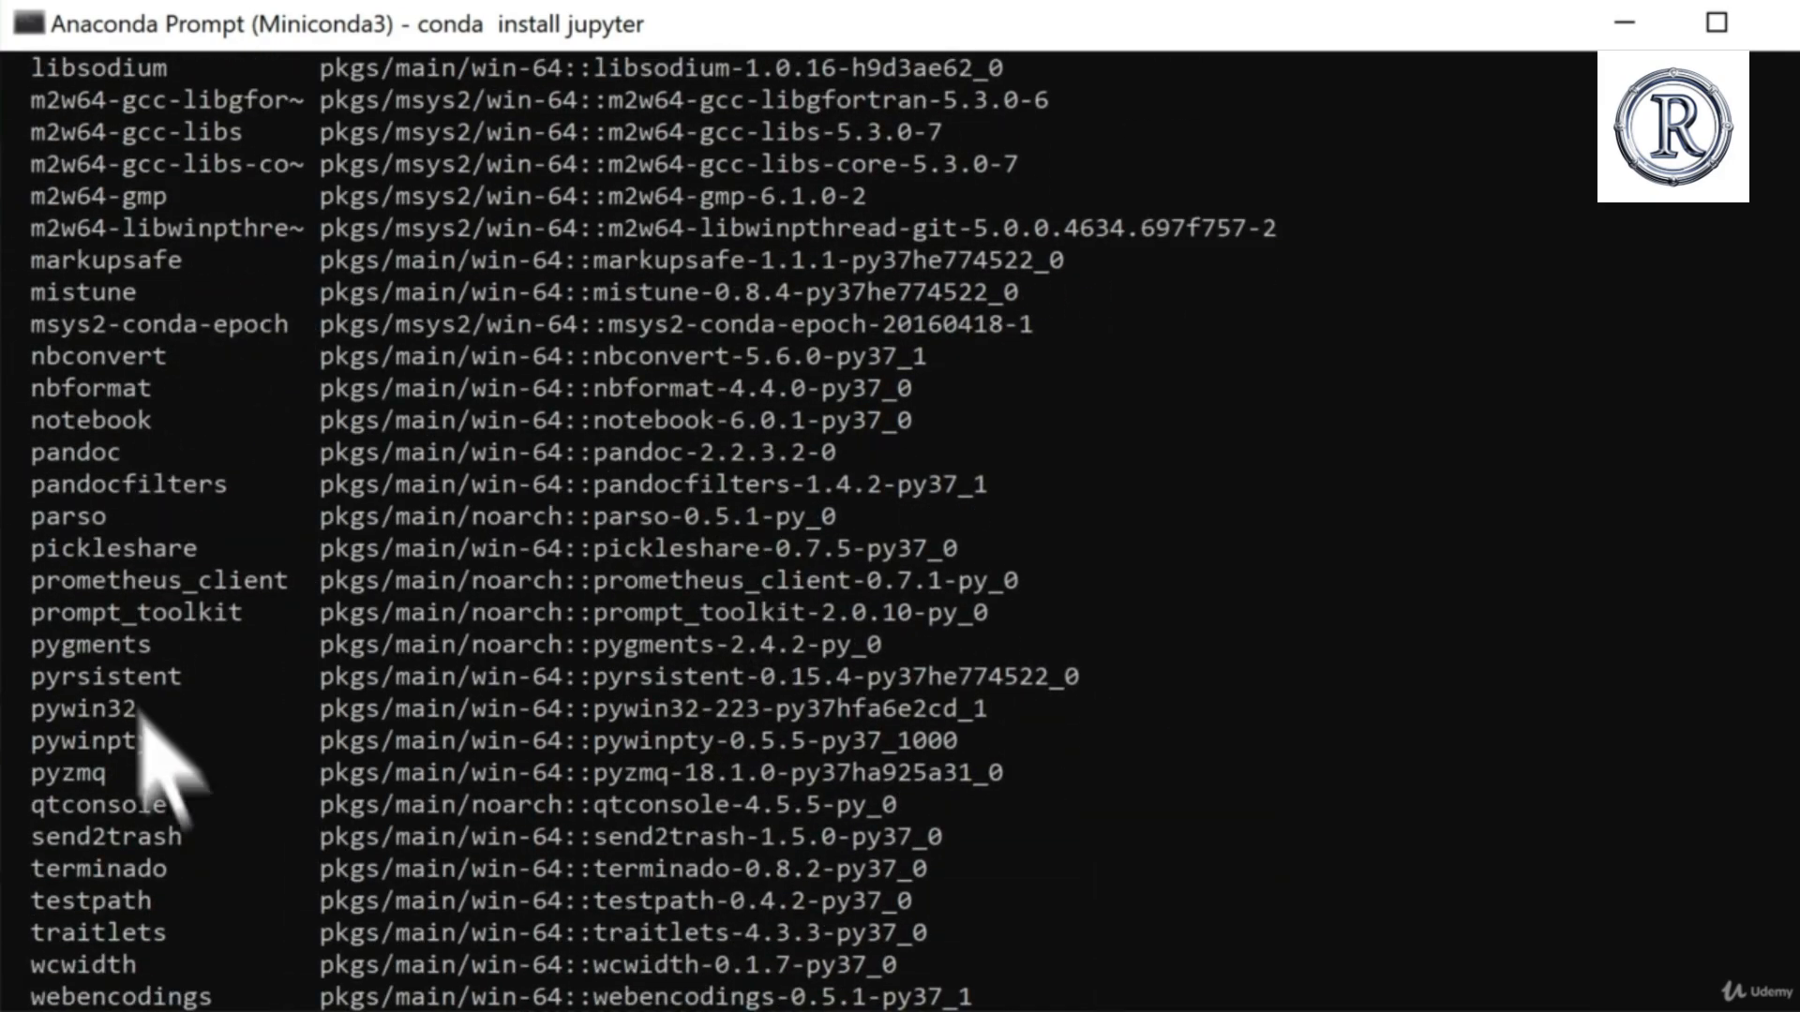
pyautogui.scroll(-3, 184, 778)
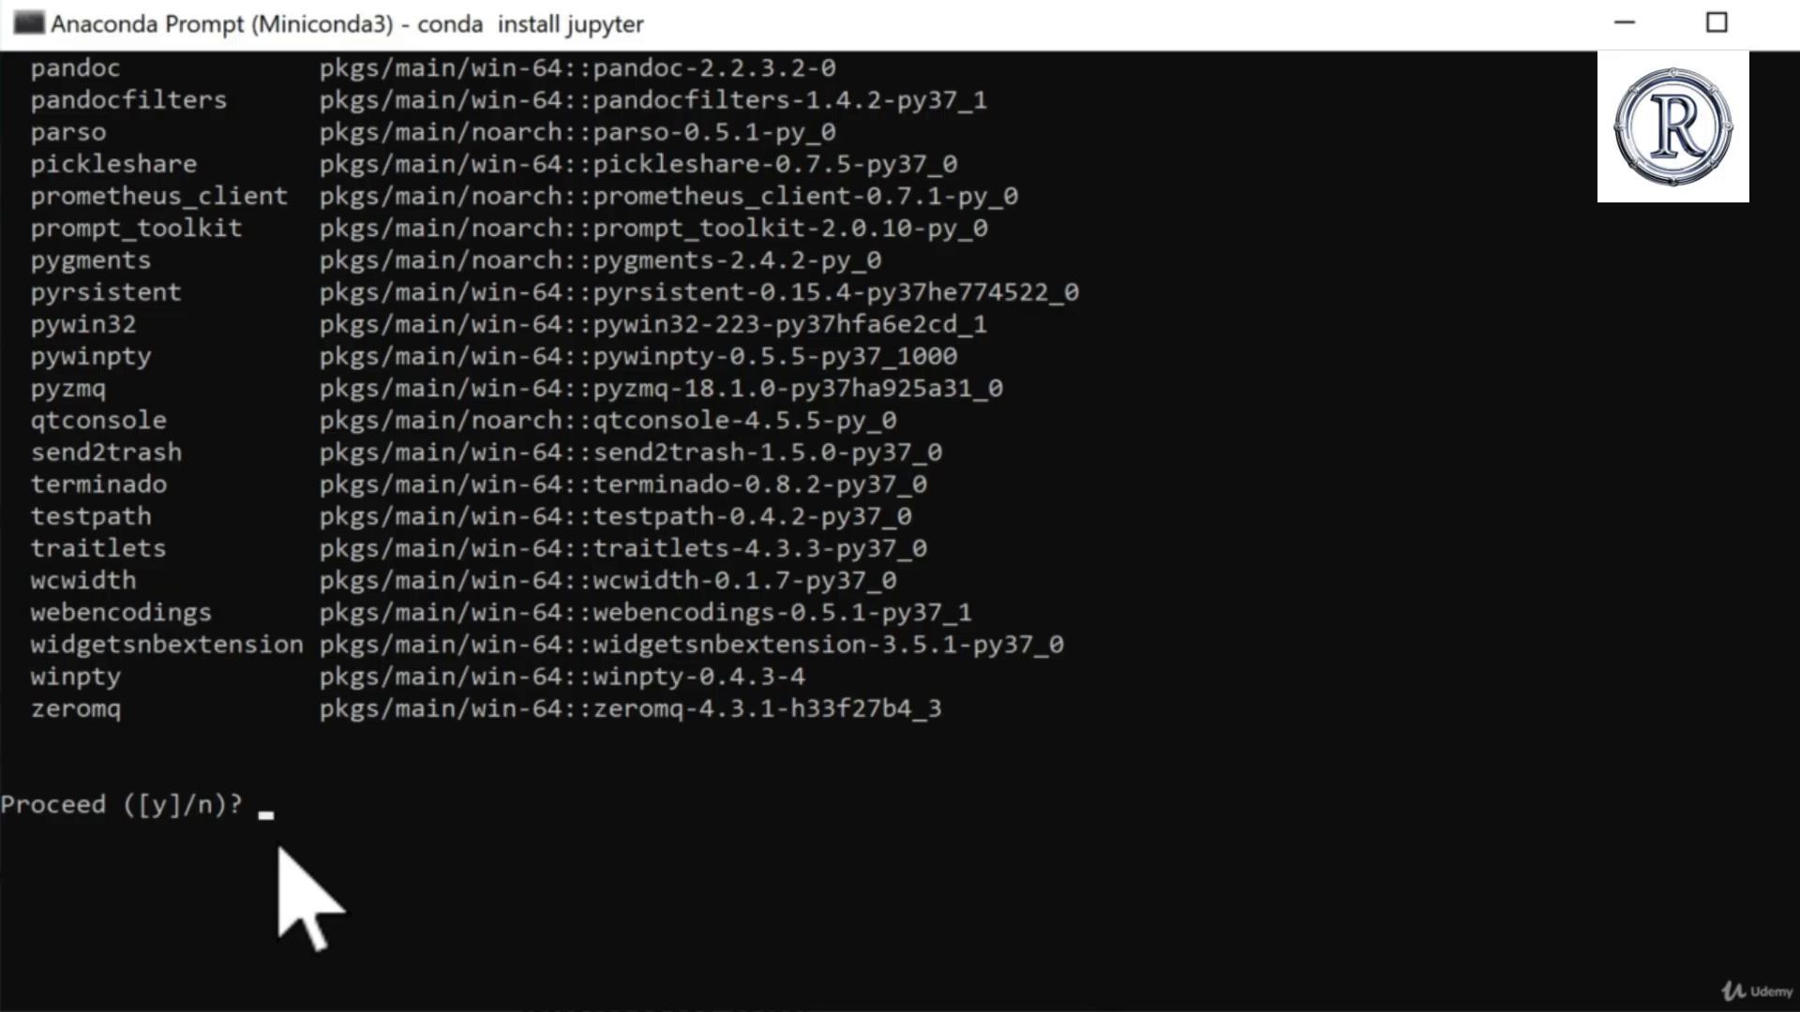
pyautogui.press('Return')
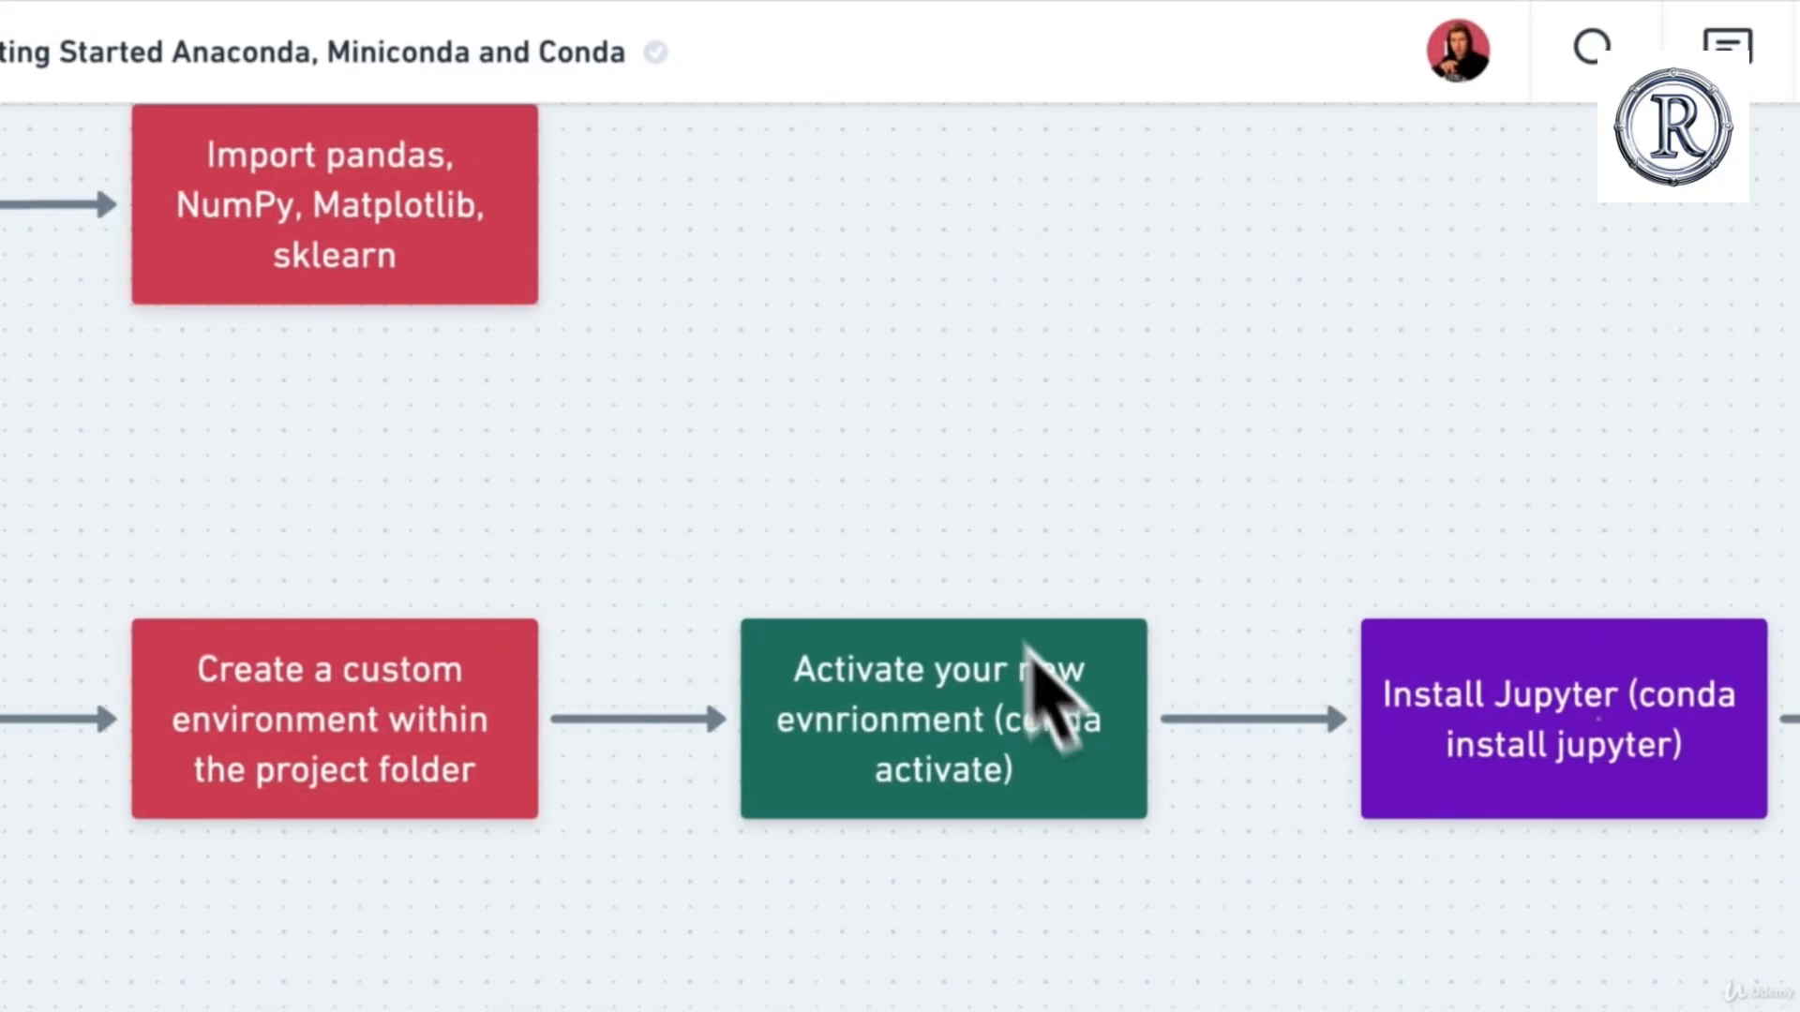
# Step: Check the remaining stages in the workflow diagram, and run jupyter notebook from the env environment in the Anaconda Prompt
pyautogui.hscroll(5, 1004, 747)
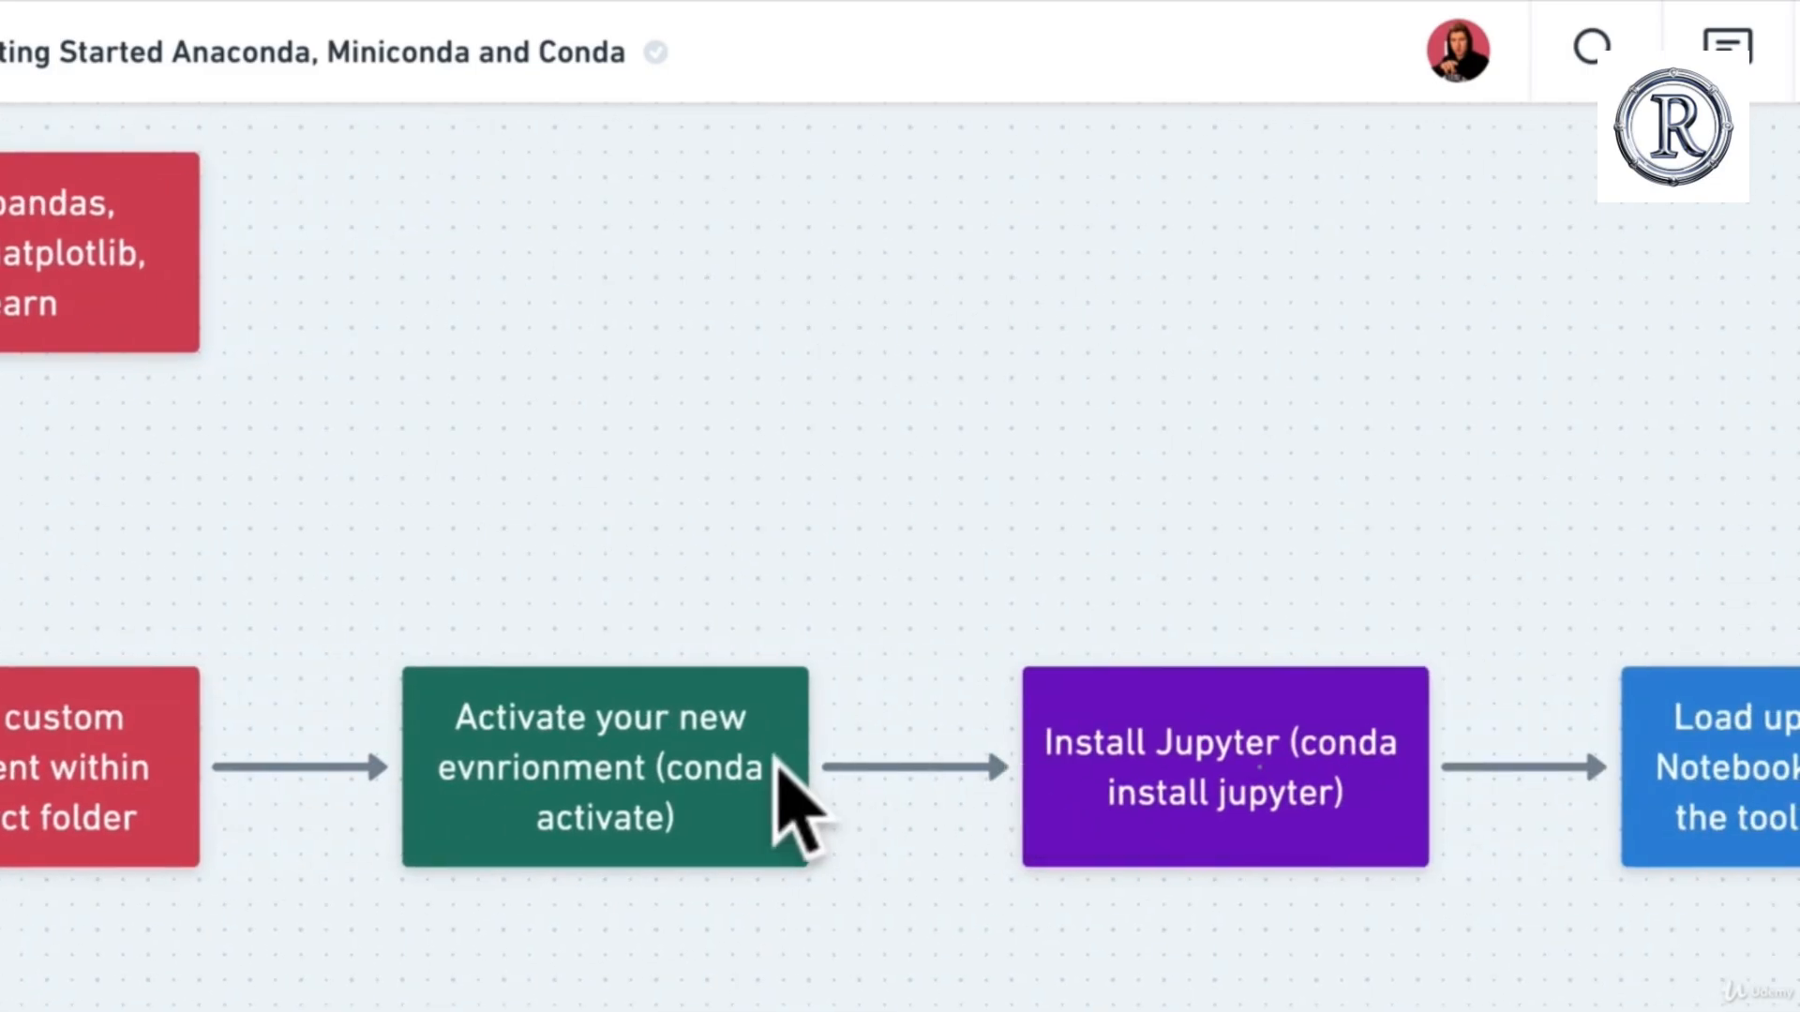
pyautogui.hscroll(4, 663, 765)
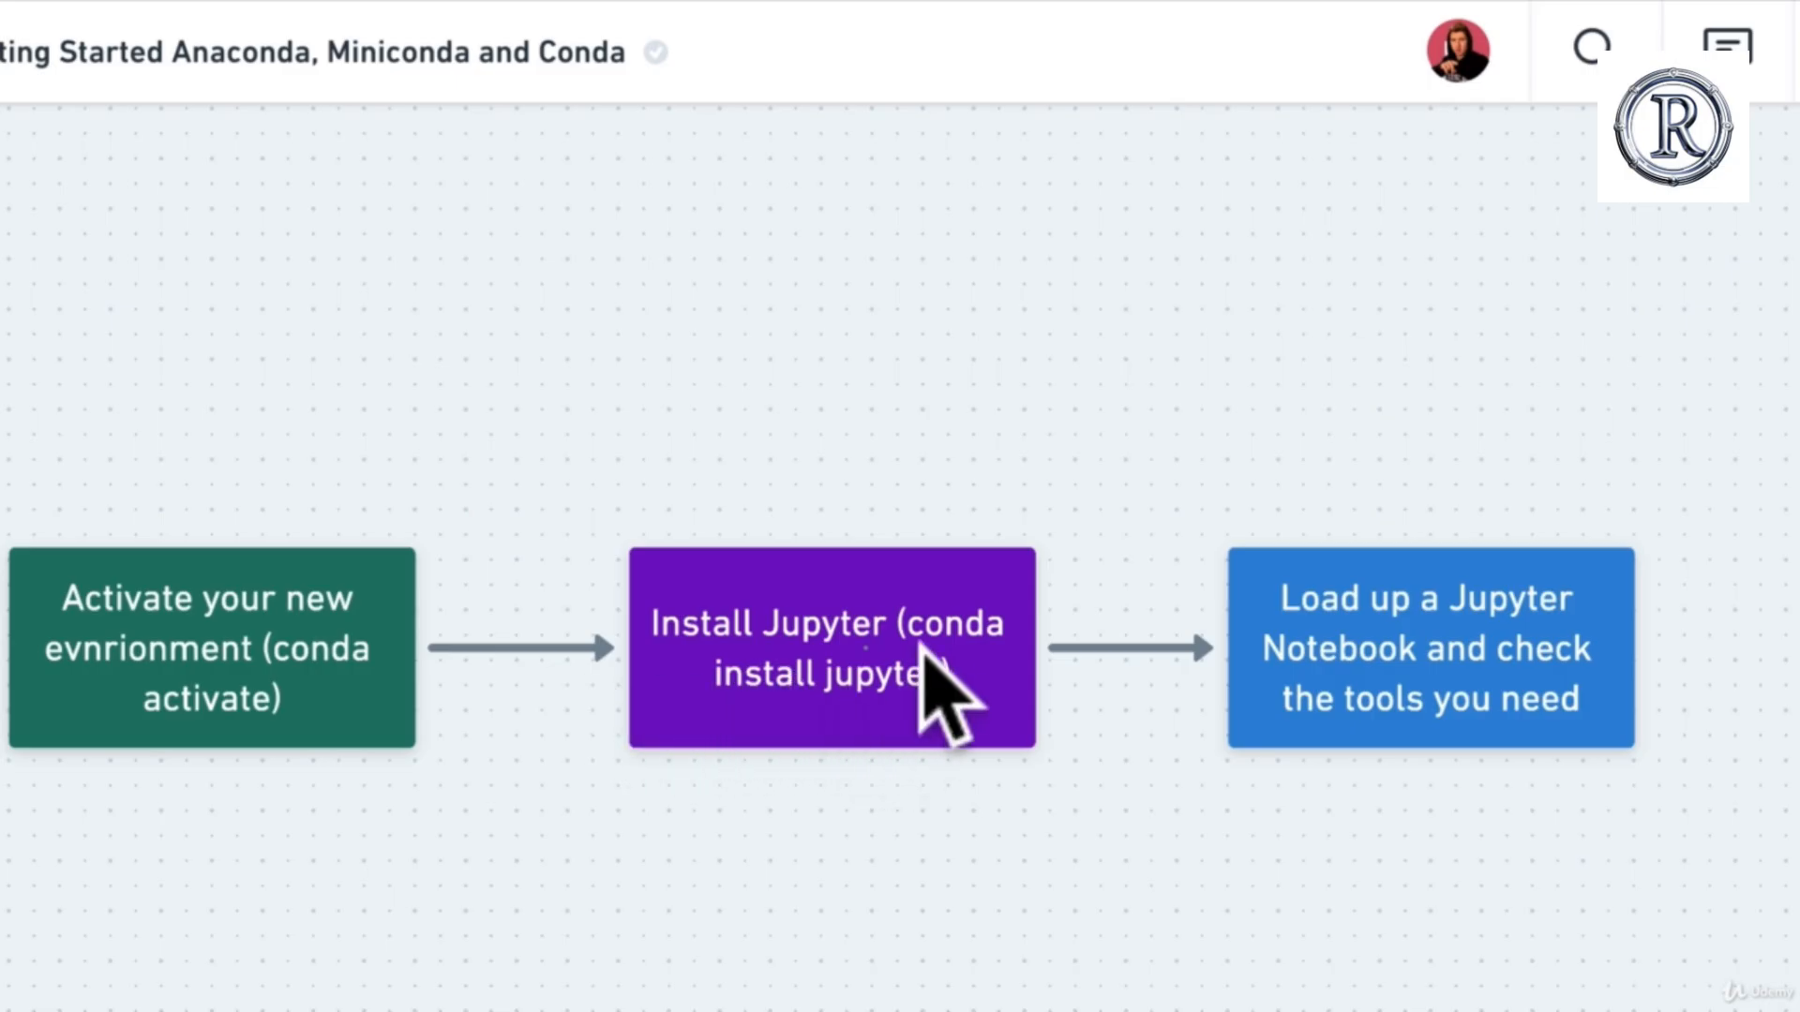
pyautogui.hscroll(1, 904, 727)
pyautogui.hscroll(5, 906, 729)
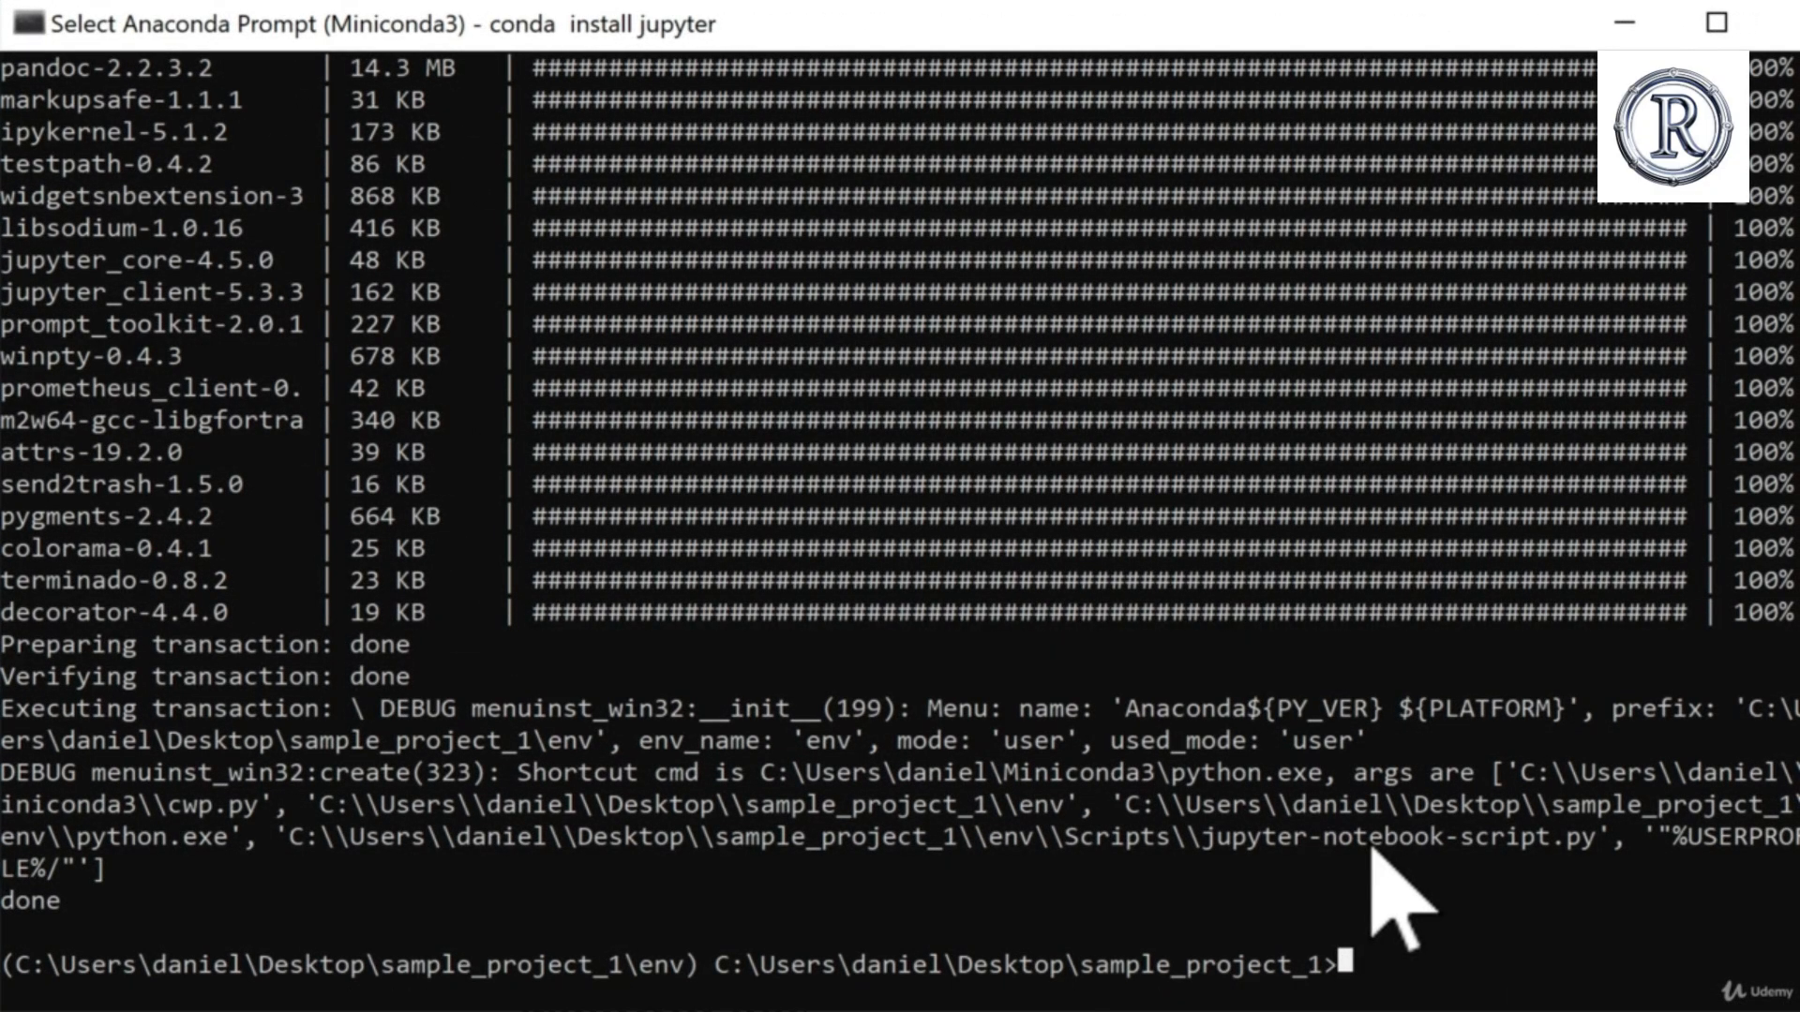
pyautogui.write('jupyter notebook')
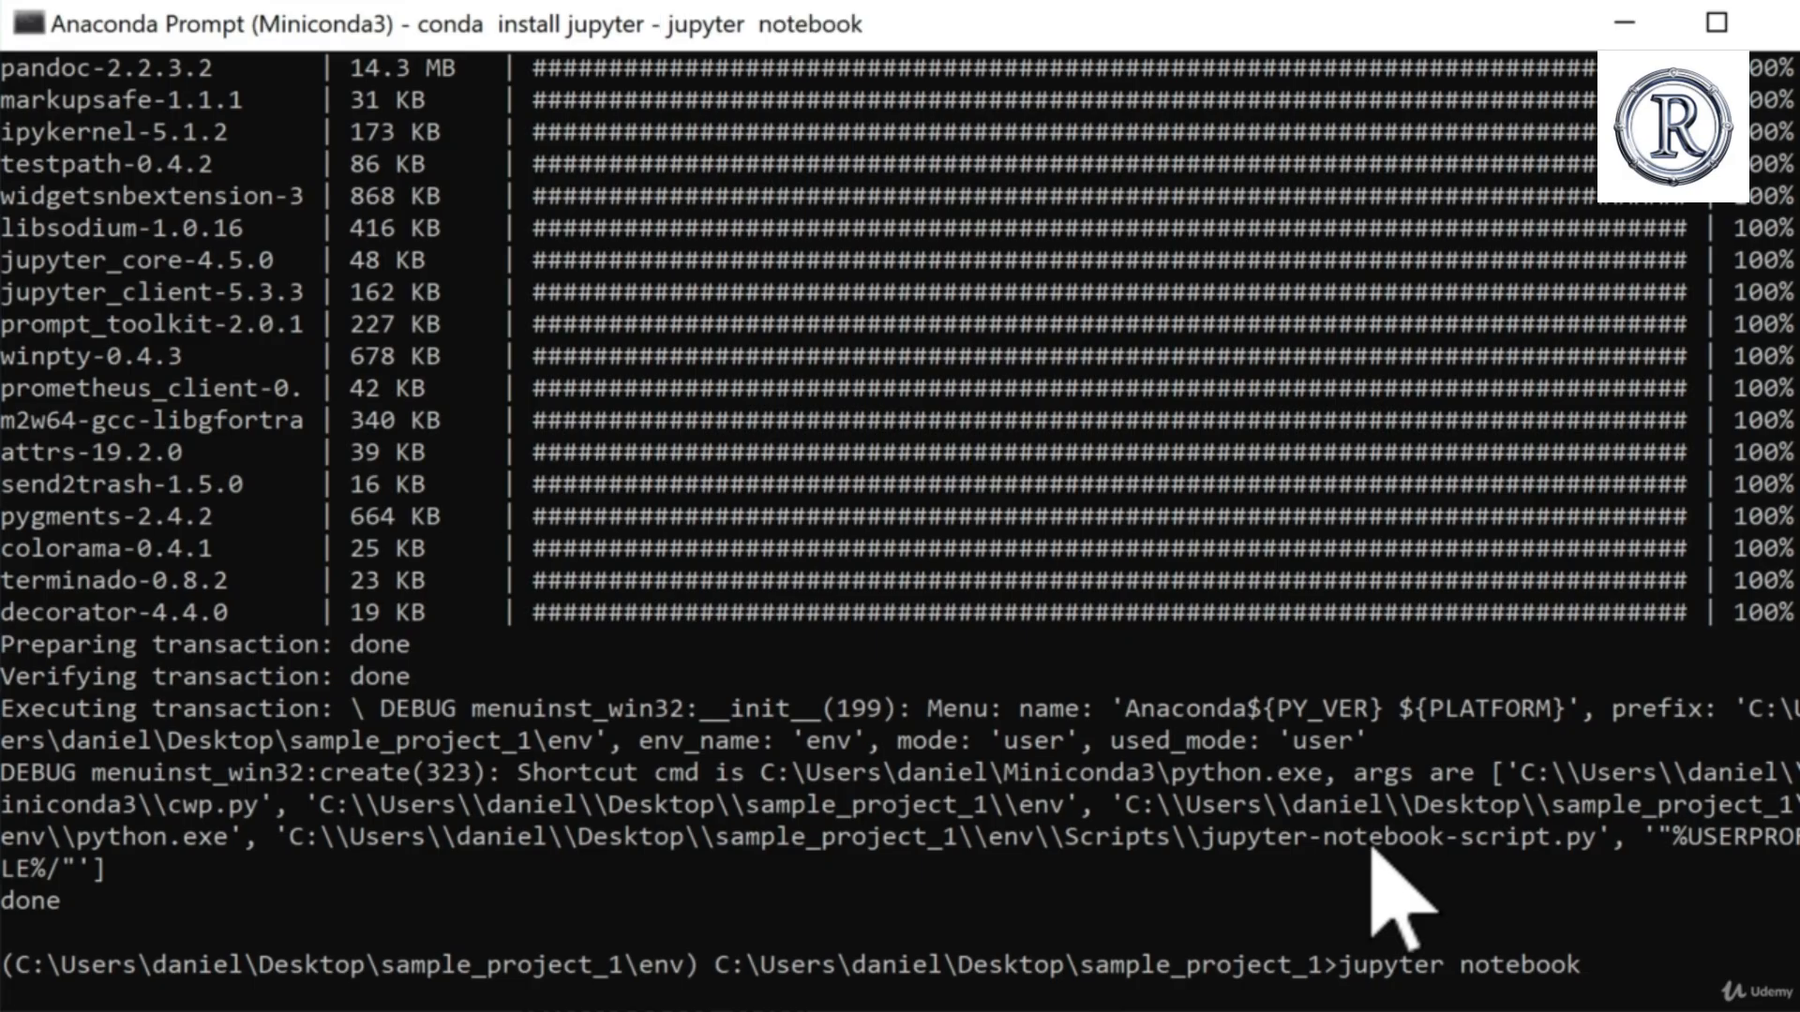
pyautogui.press('Return')
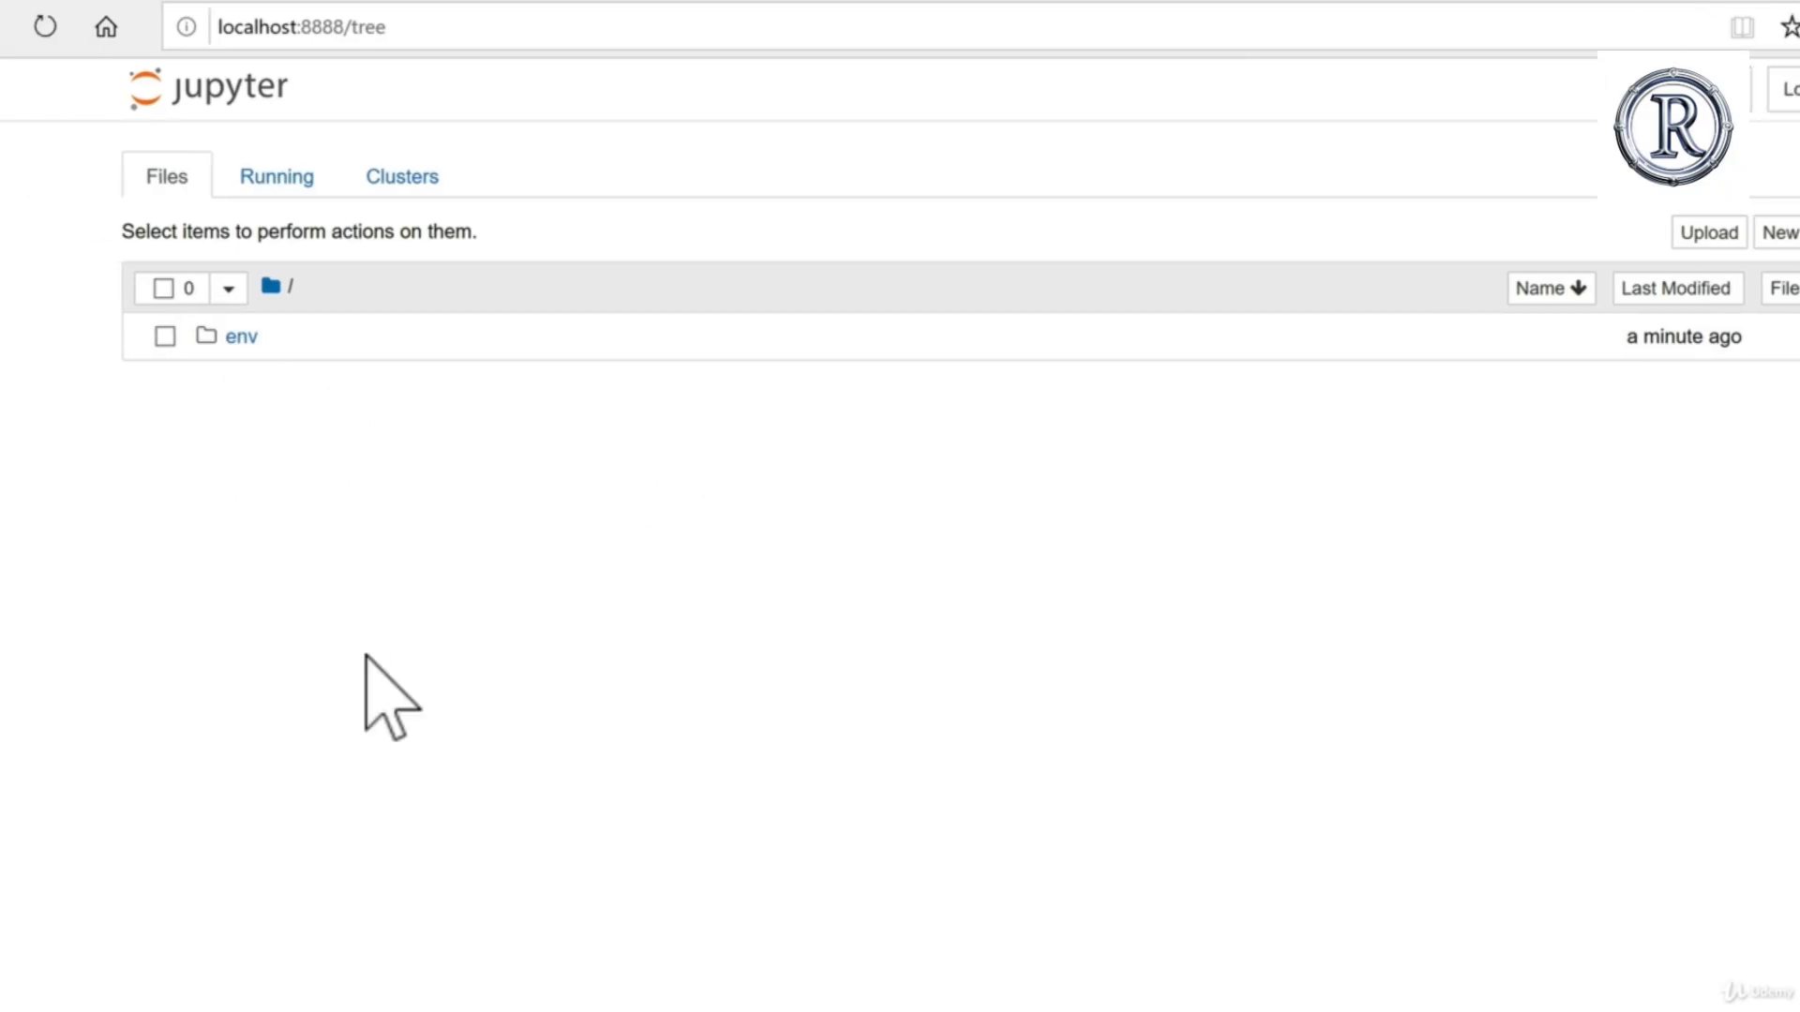
# Step: Compare the project path in the Anaconda Prompt and the folder in File Explorer with Jupyter's file list
pyautogui.hotkey('alt', 'Tab')
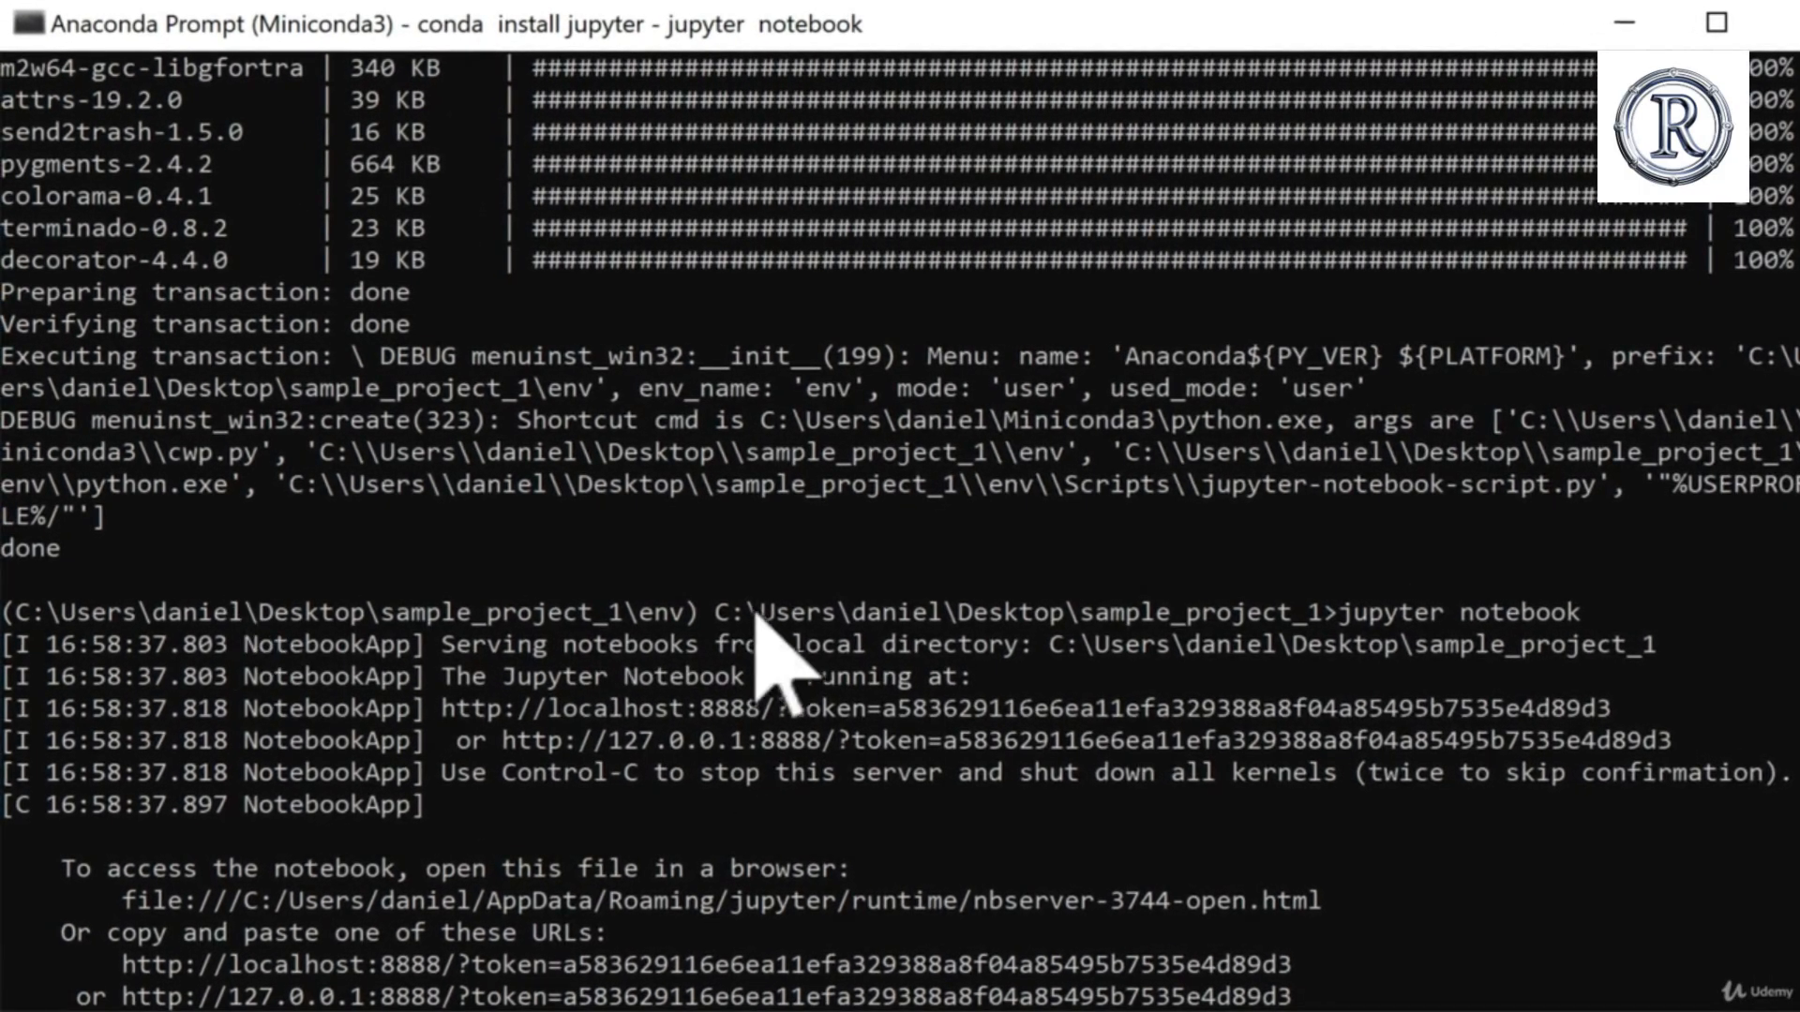
pyautogui.moveTo(704, 611); pyautogui.dragTo(1310, 611)
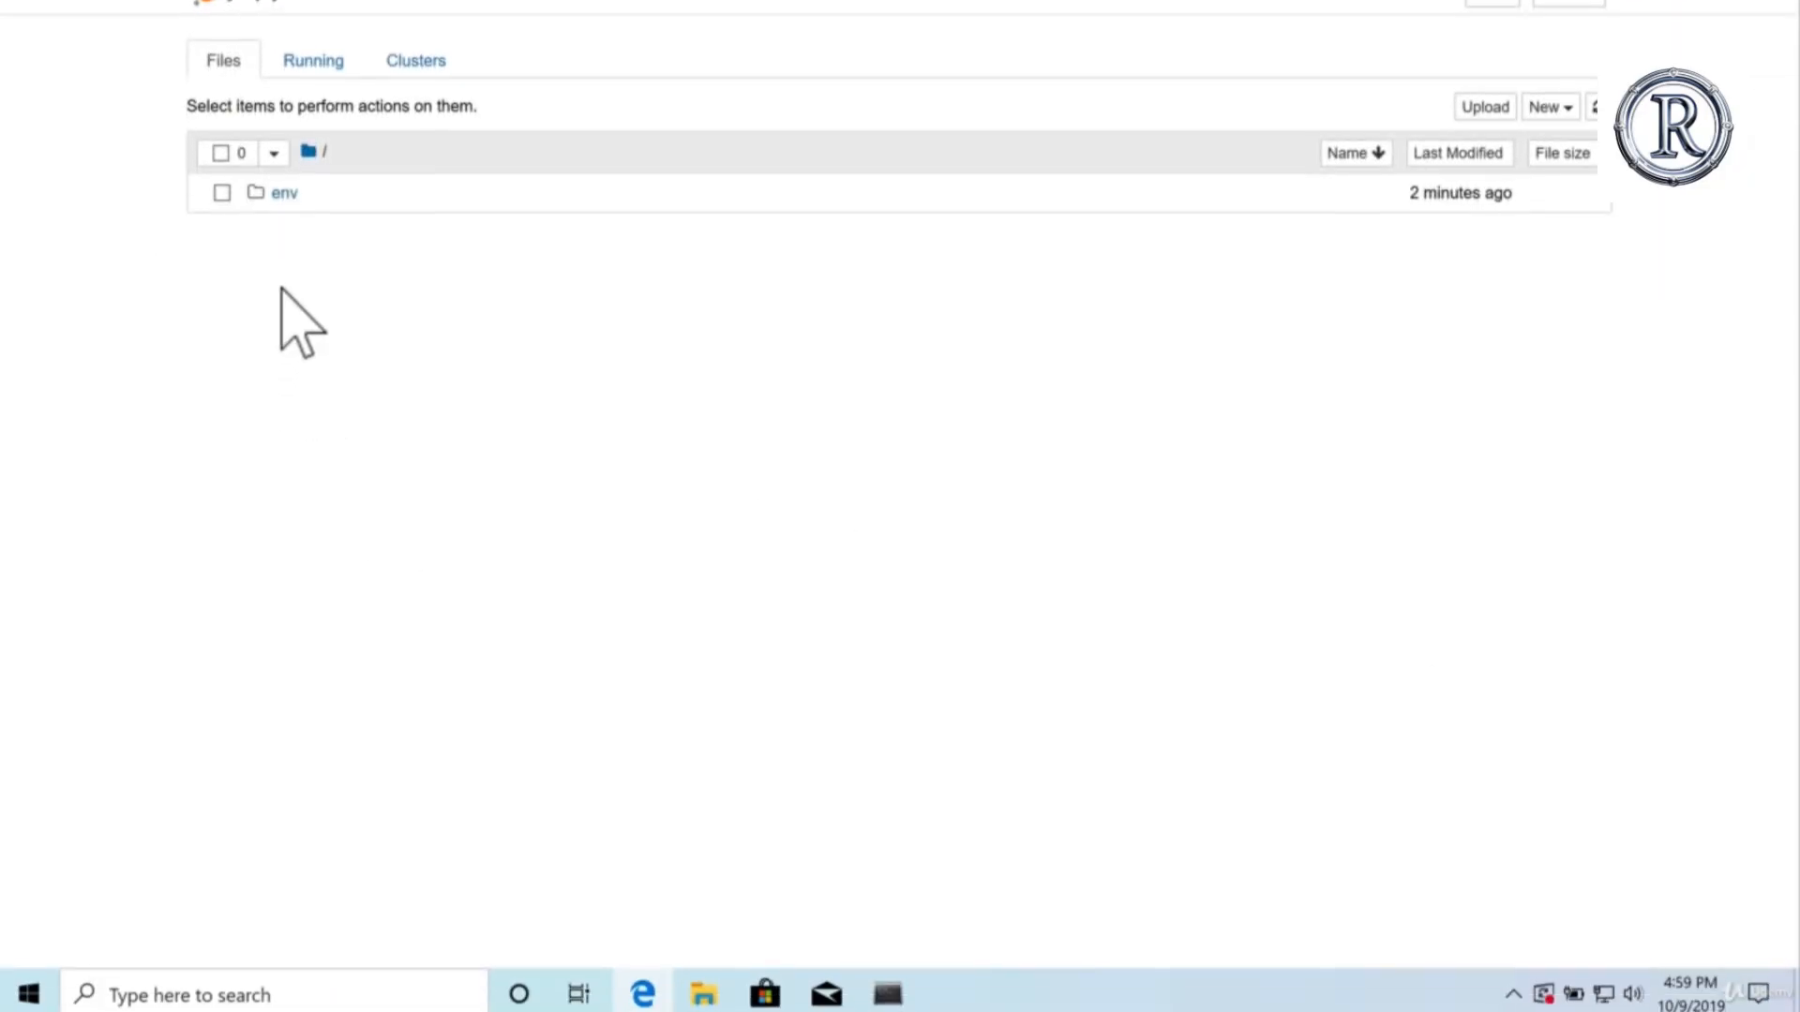
pyautogui.click(705, 984)
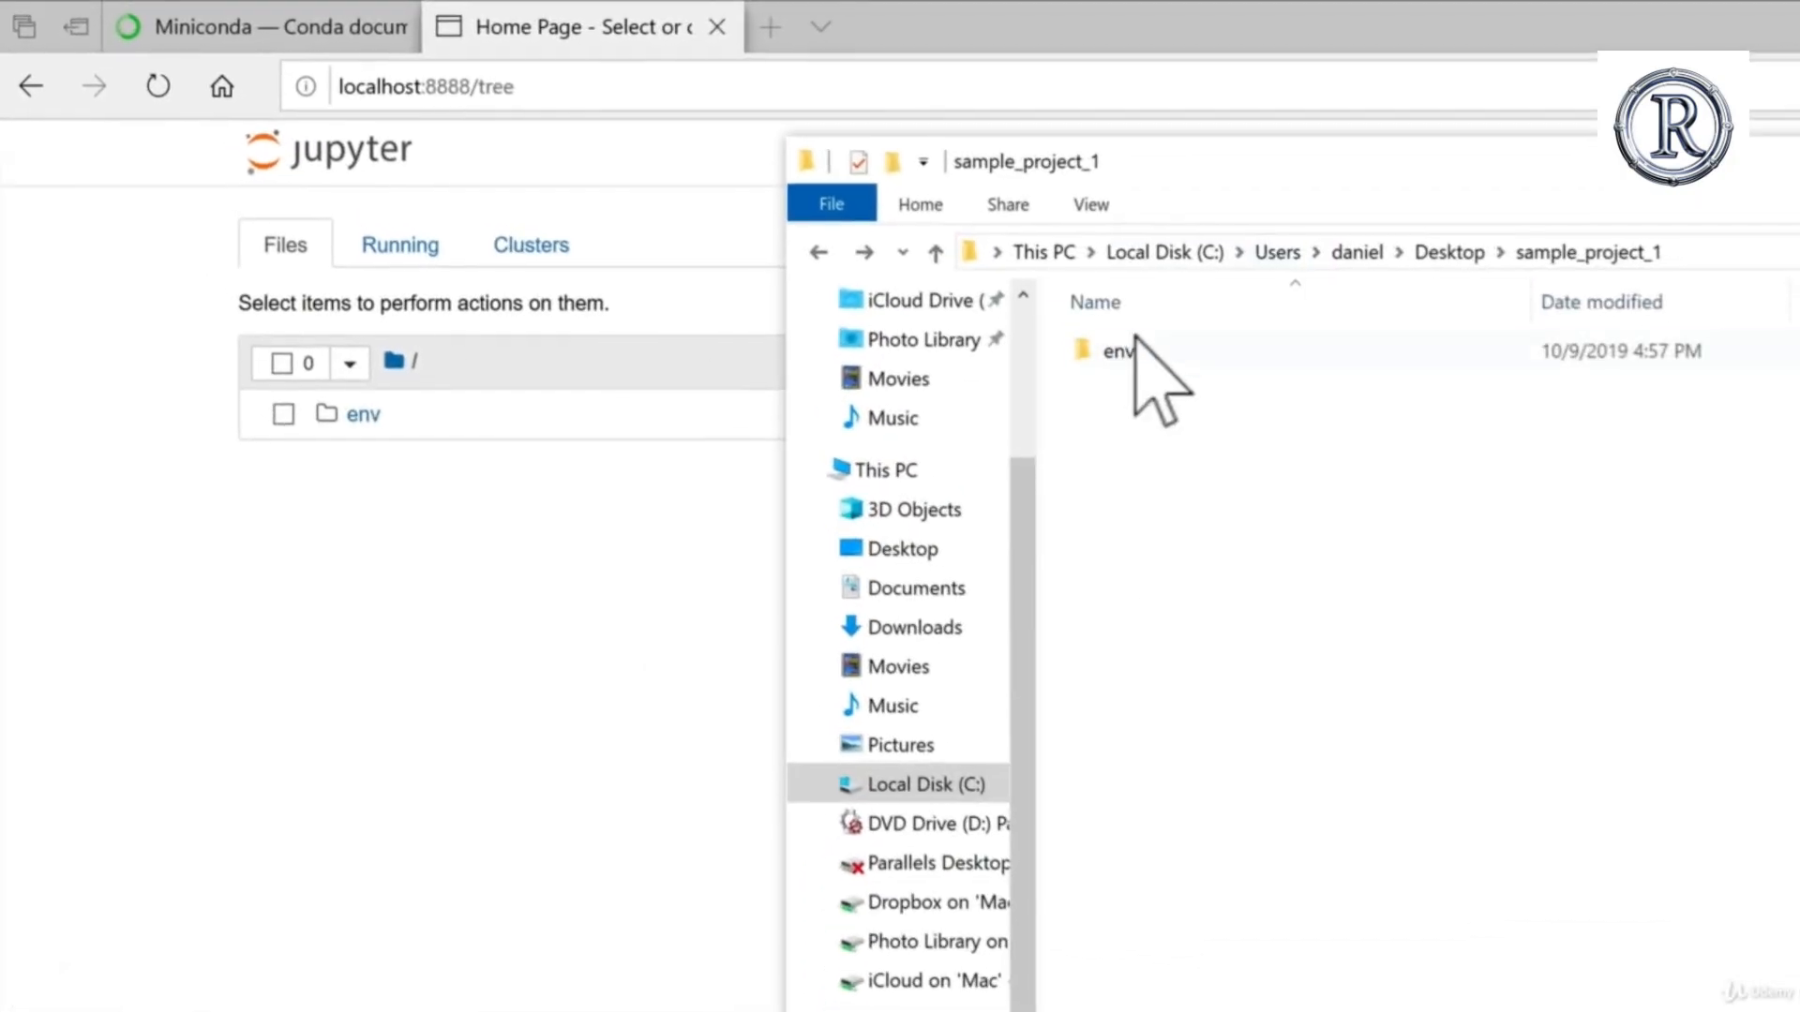
pyautogui.click(605, 555)
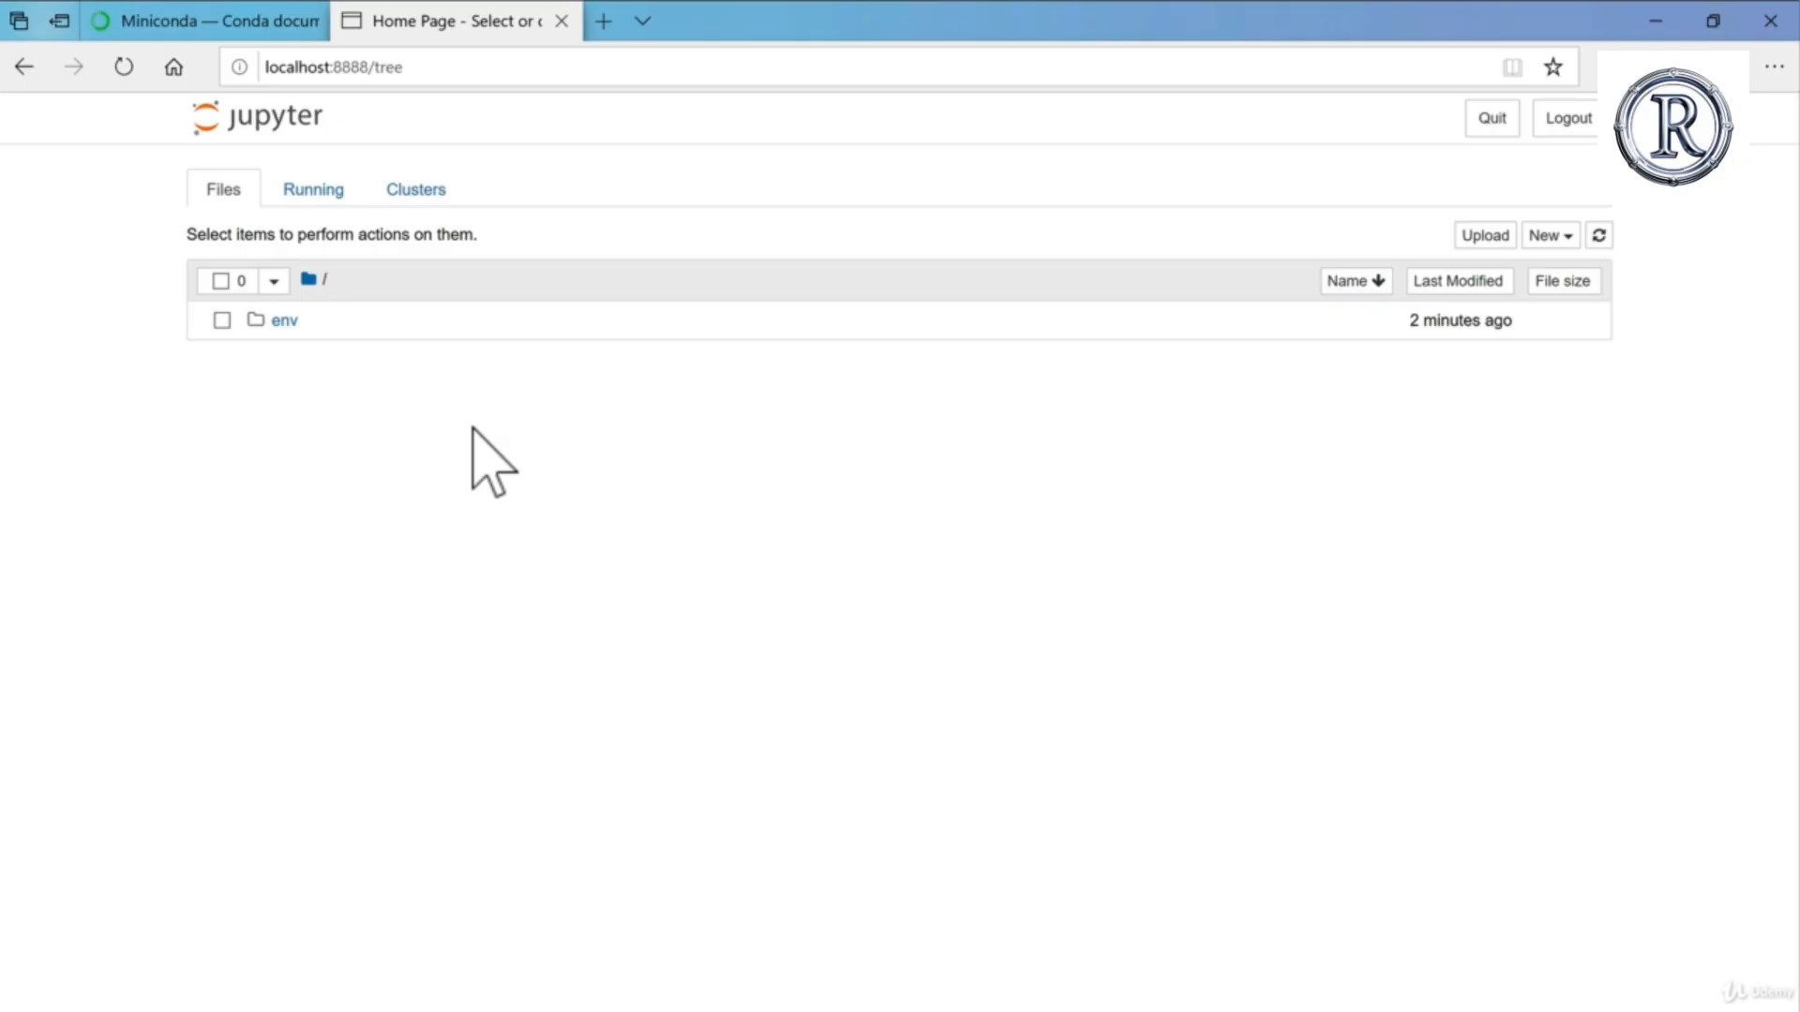
# Step: Create a new Python 3 notebook from the Jupyter home page, checking the blank tab and retrying if needed
pyautogui.click(1546, 239)
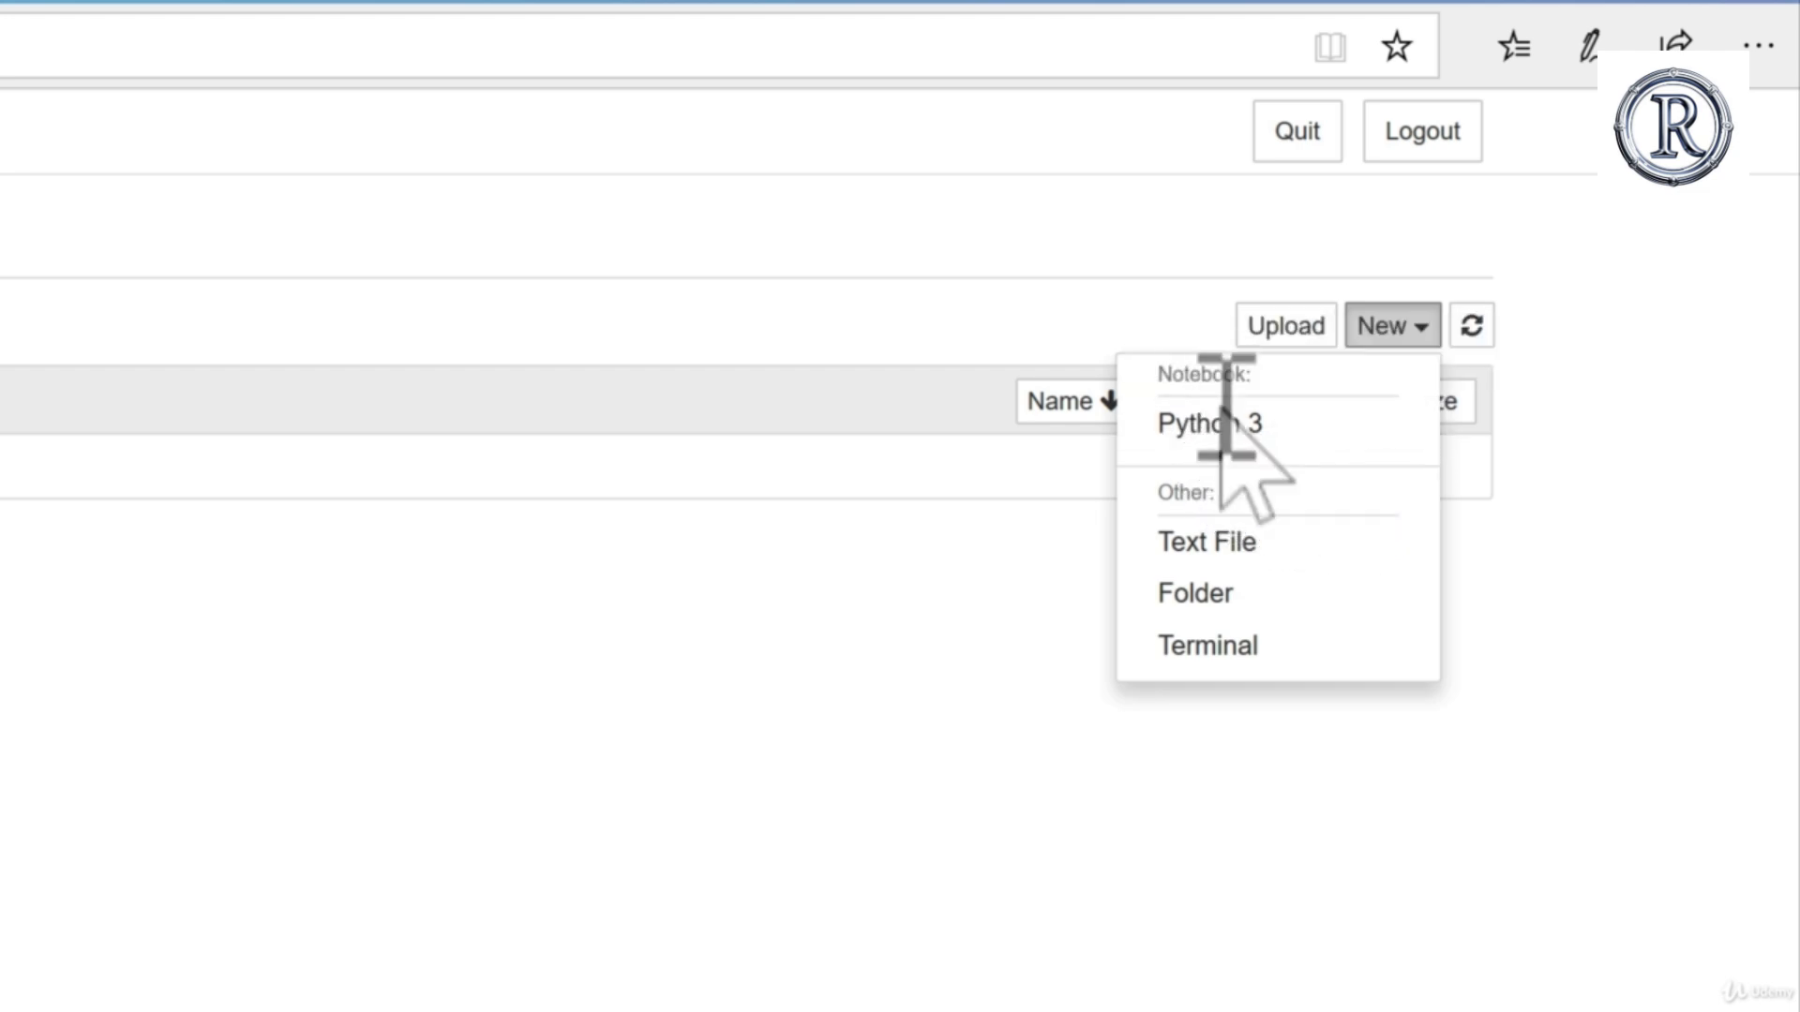
pyautogui.click(1219, 424)
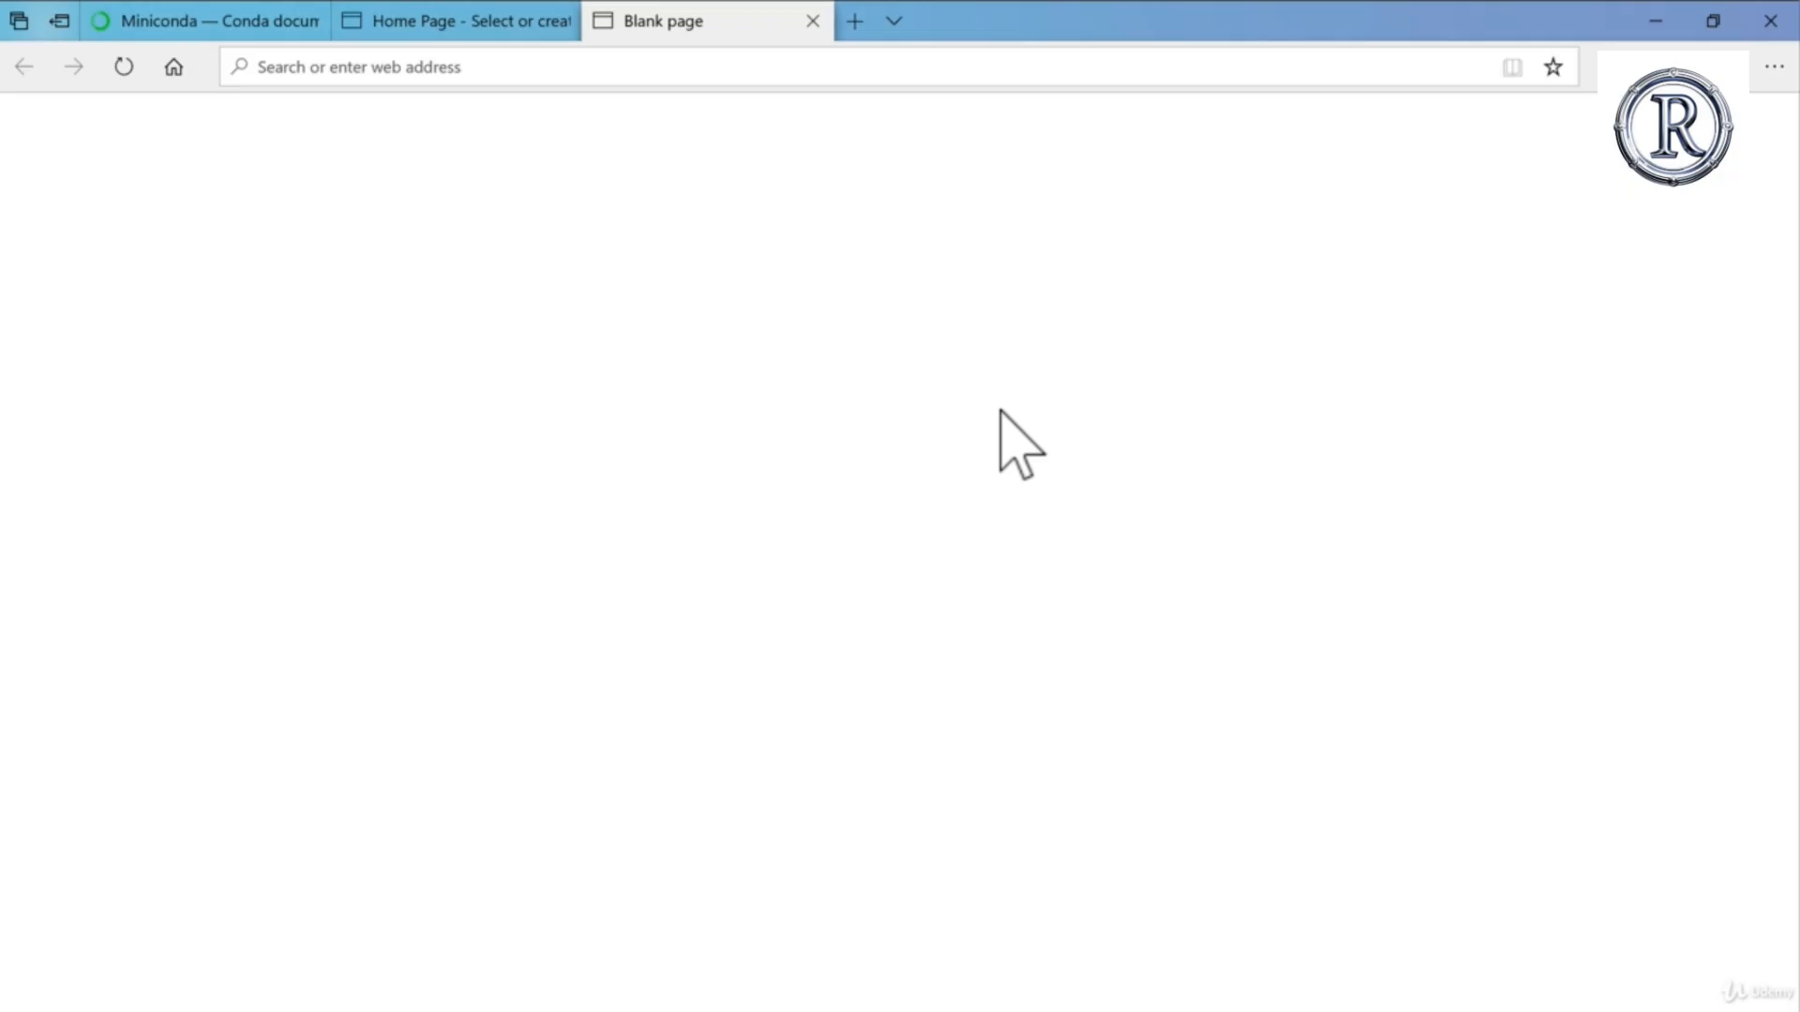
pyautogui.click(478, 26)
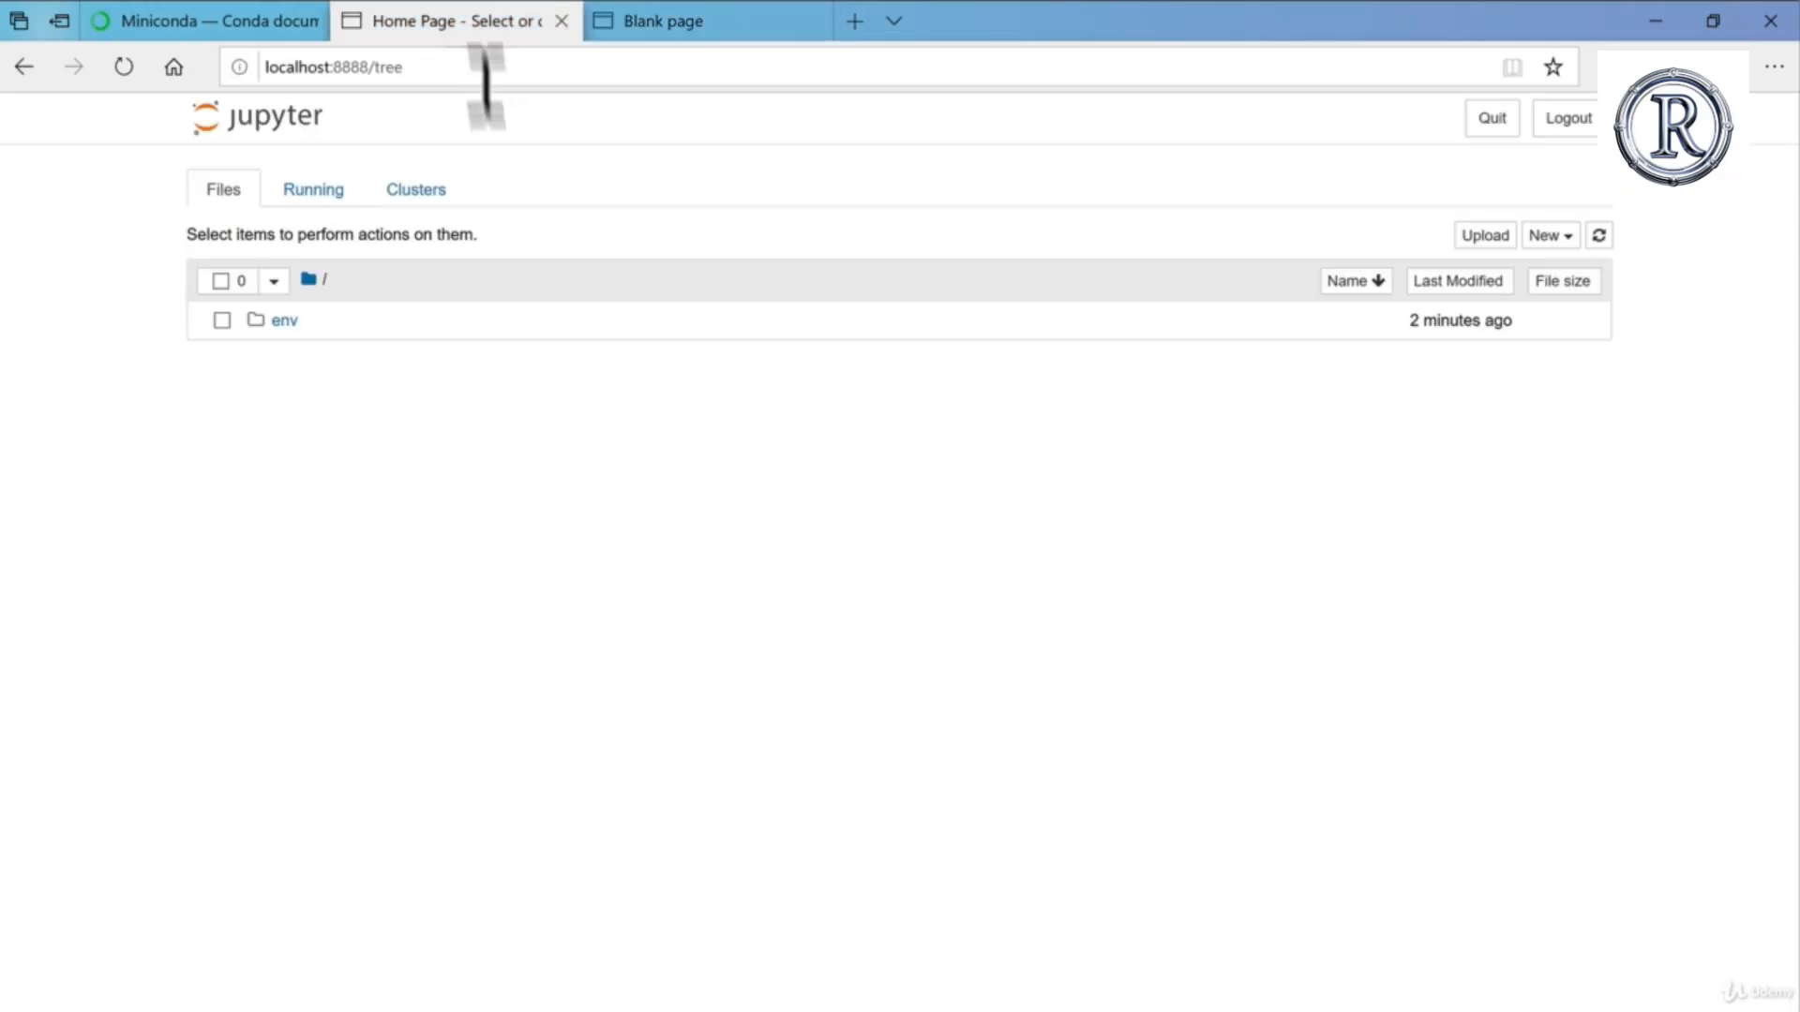
pyautogui.click(730, 26)
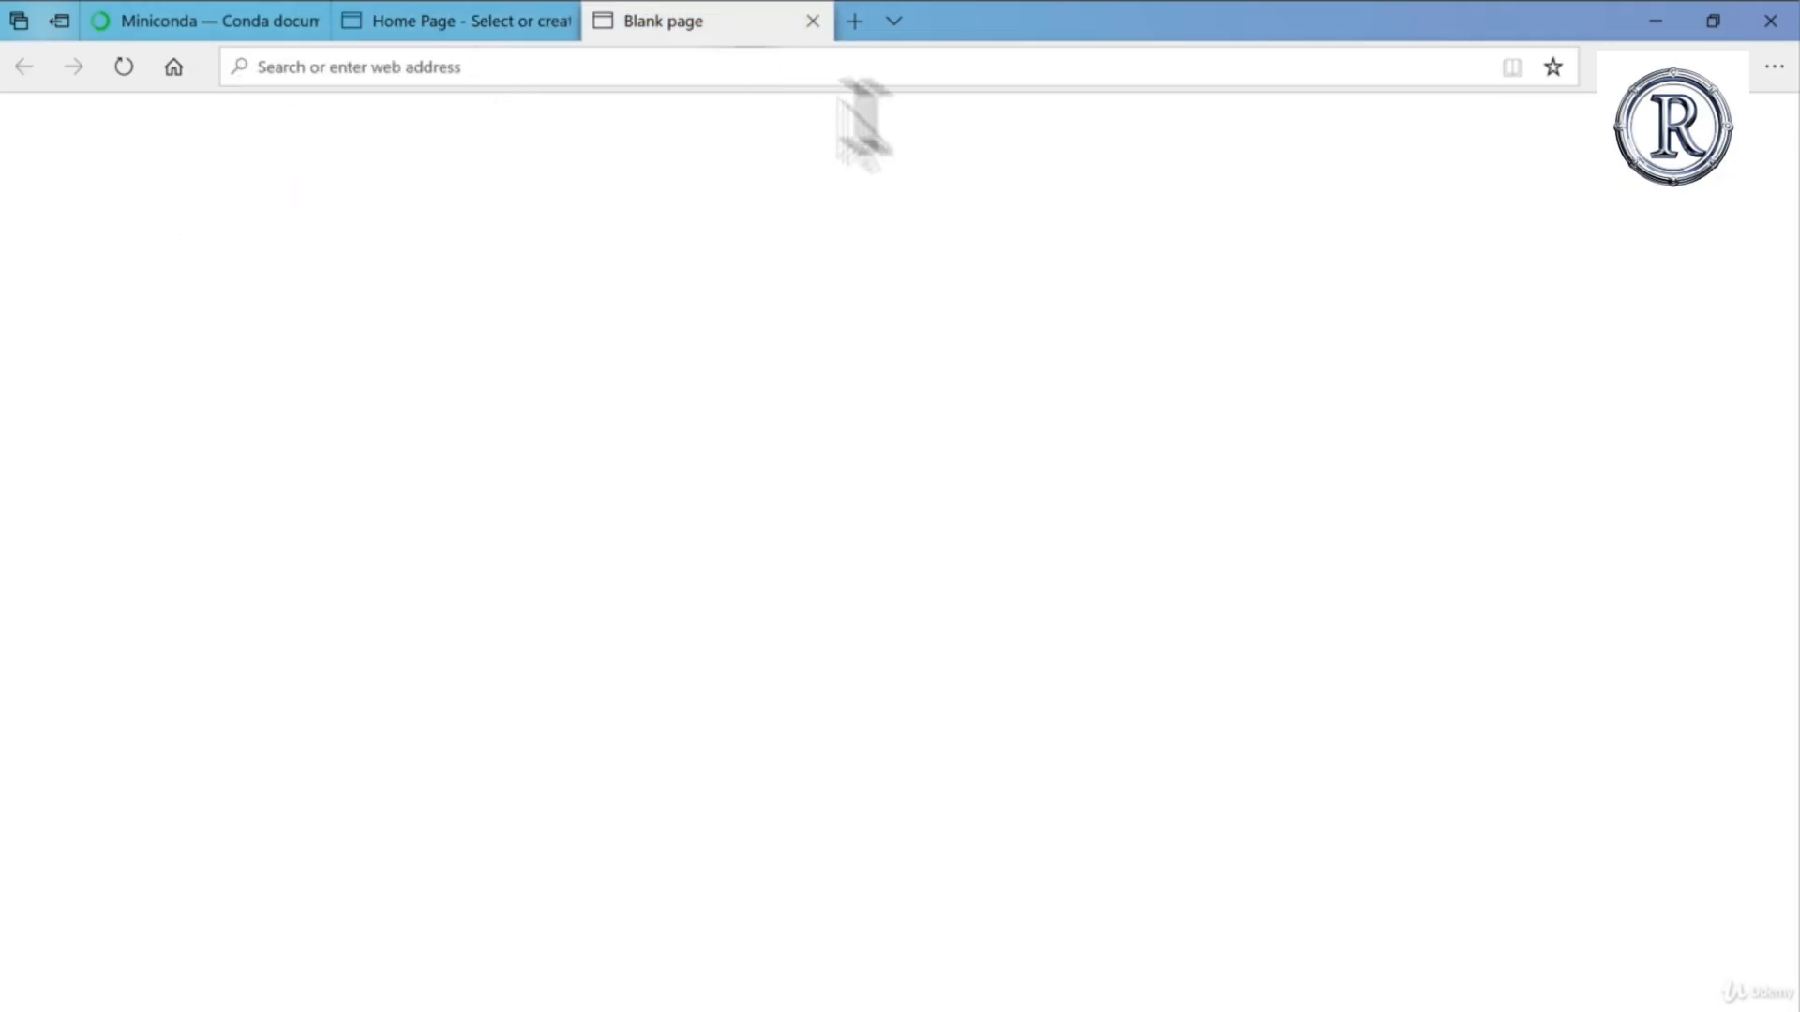
pyautogui.click(530, 28)
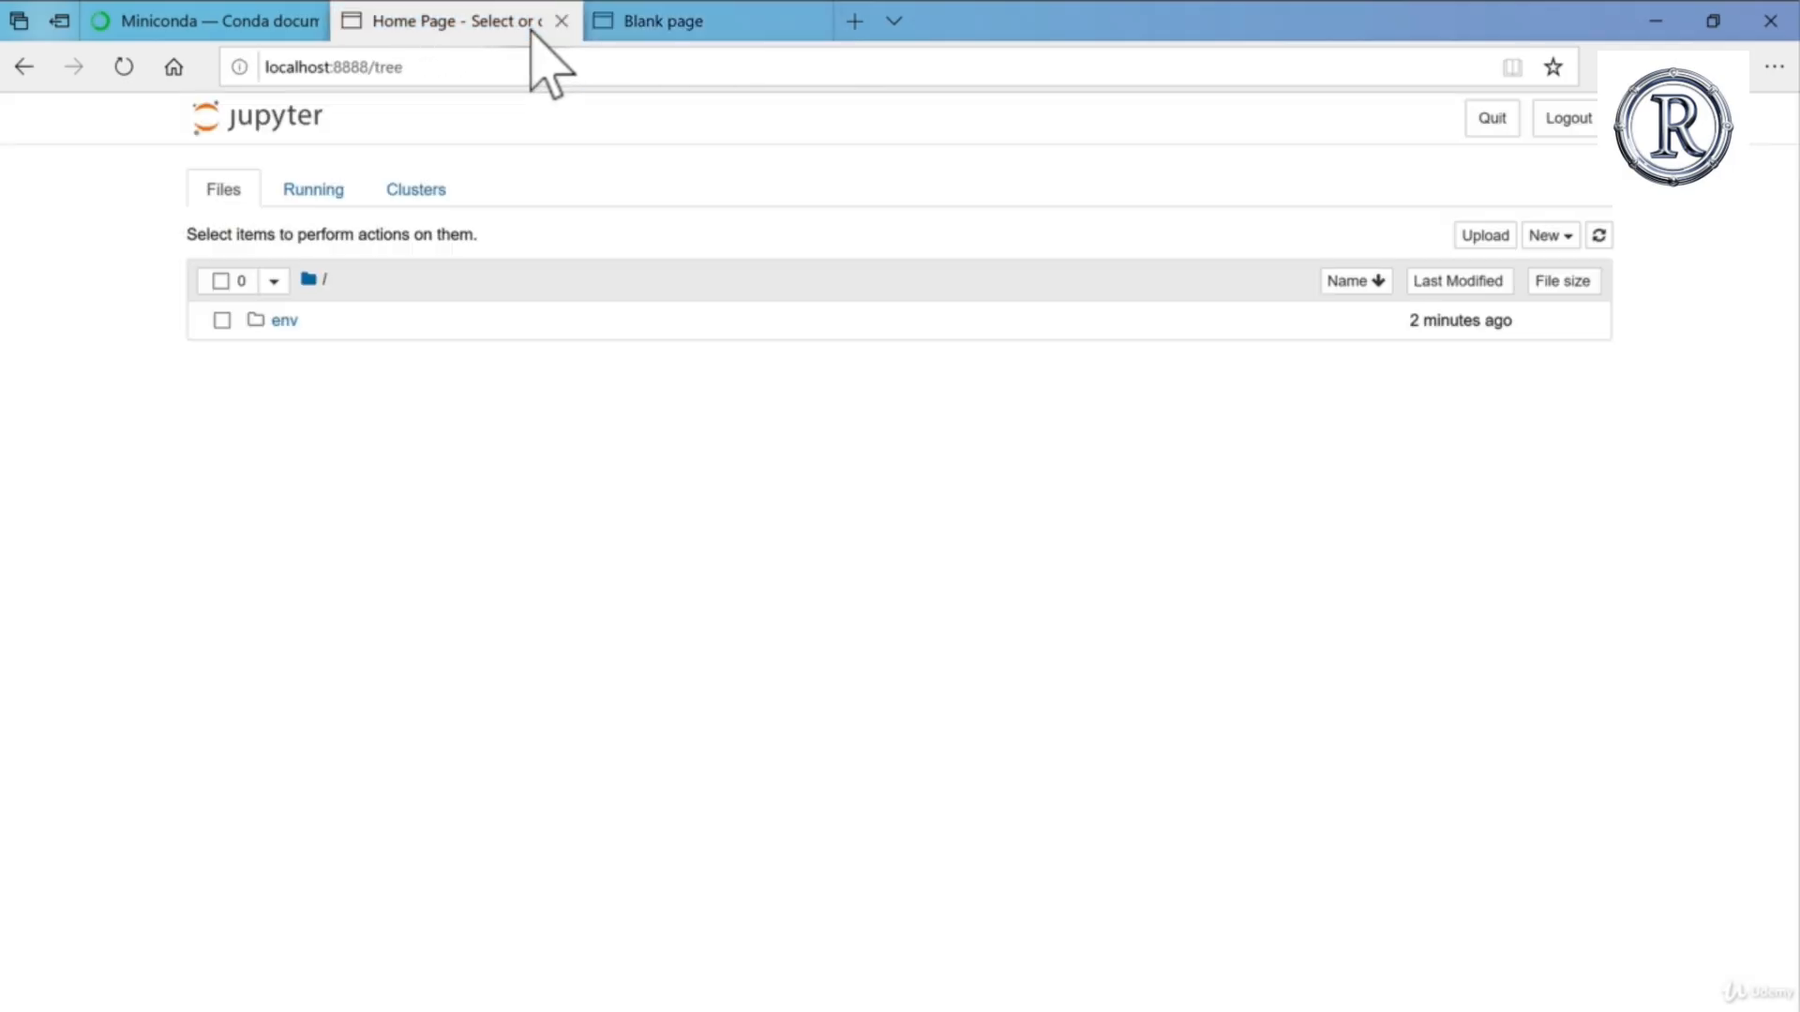
pyautogui.click(1549, 236)
pyautogui.click(1507, 294)
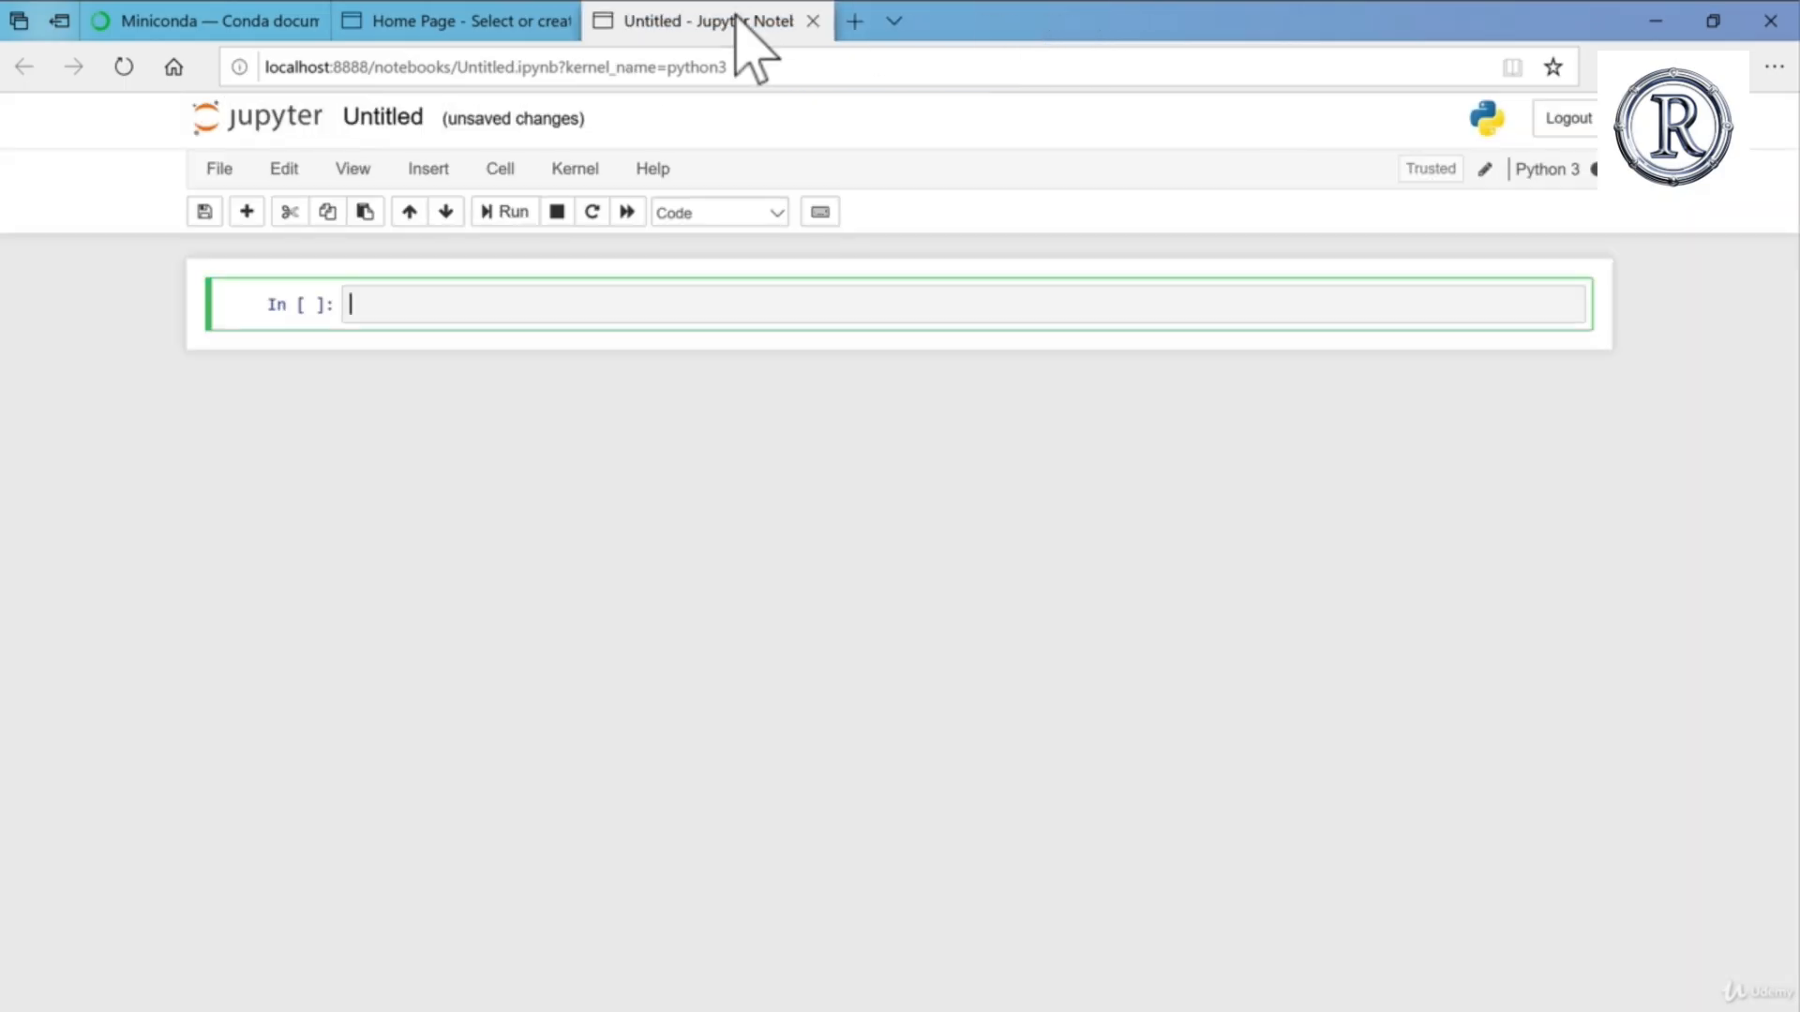
# Step: Check the new notebooks in the Jupyter home page's file list, and run print("hello world") in the Untitled notebook's first cell
pyautogui.click(544, 28)
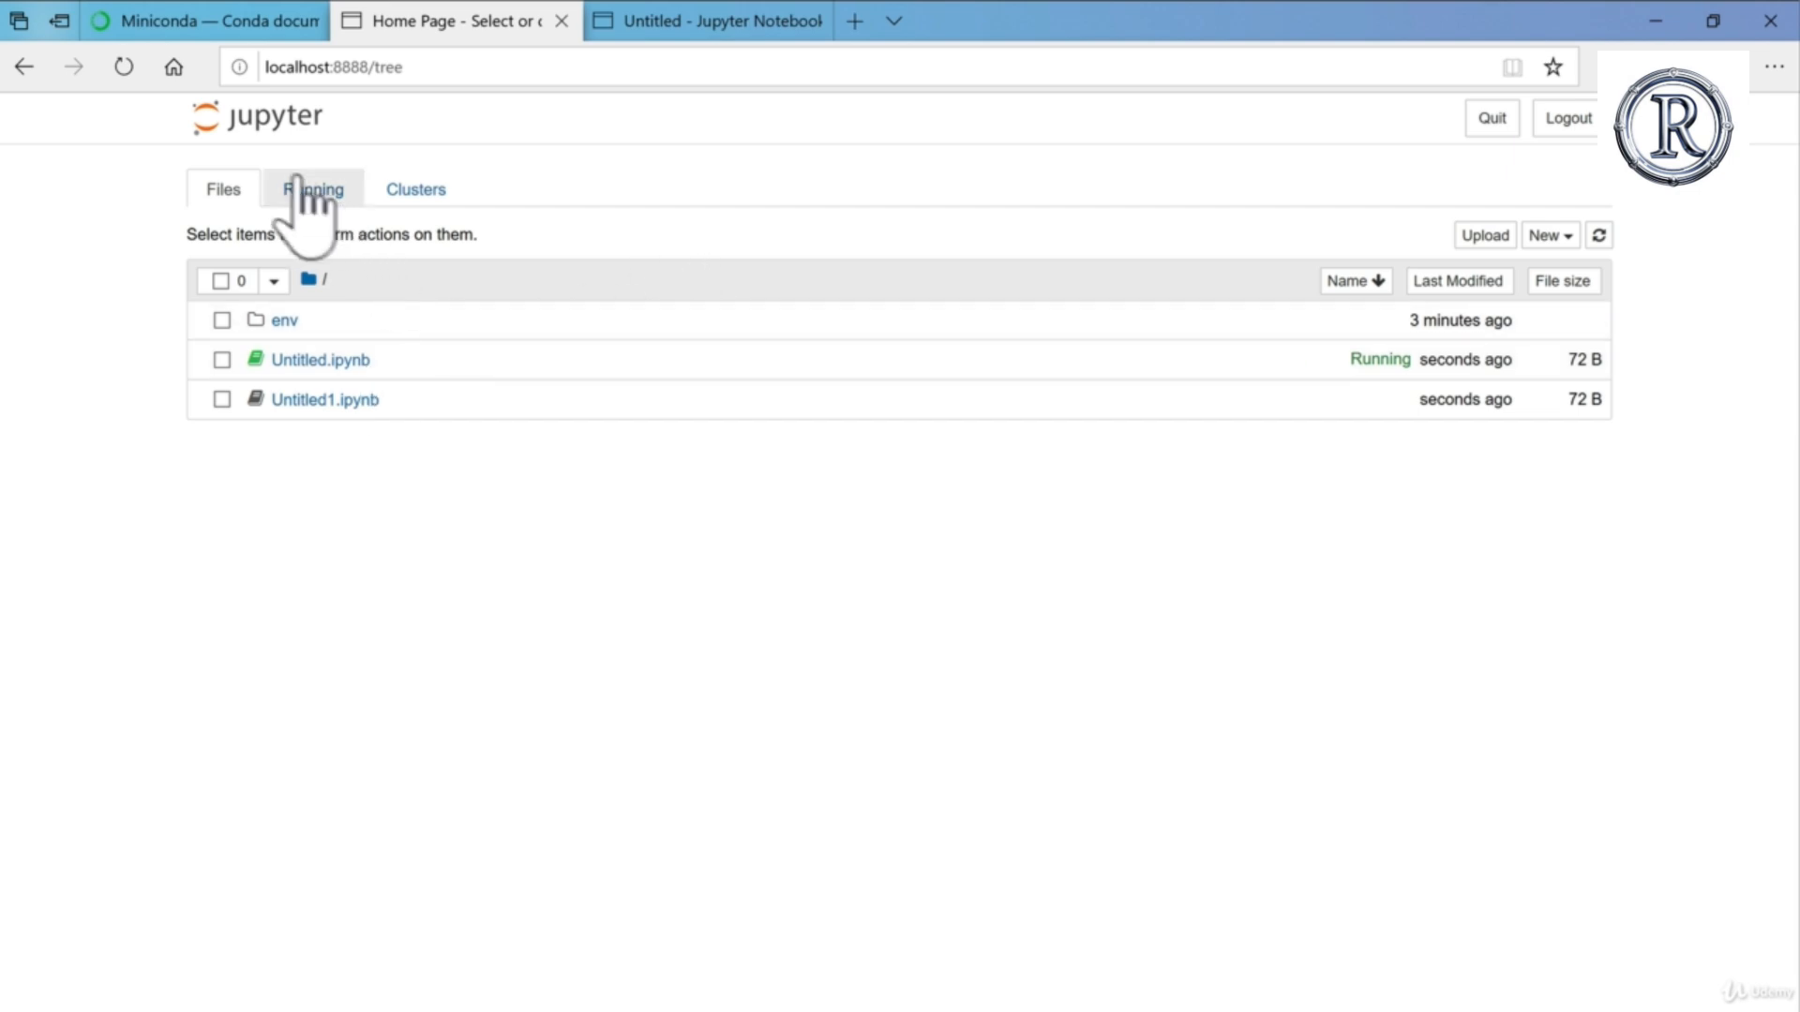
pyautogui.click(705, 29)
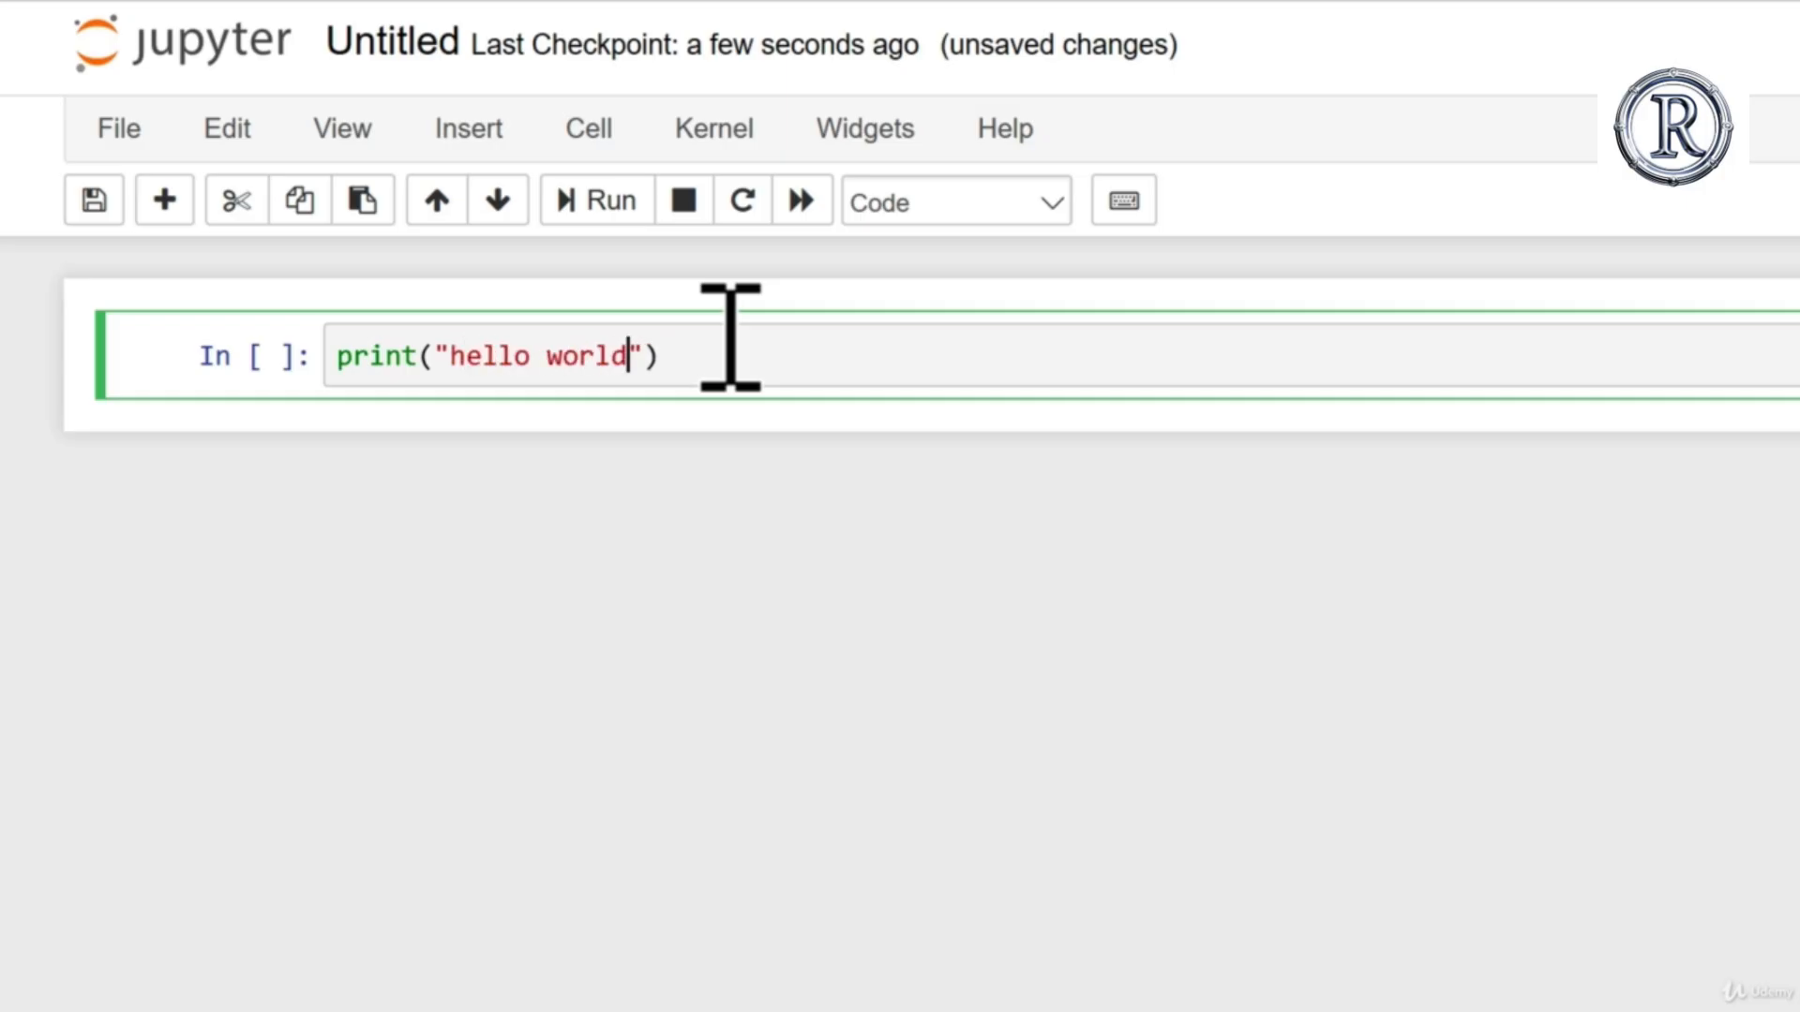
pyautogui.hotkey('shift', 'Return')
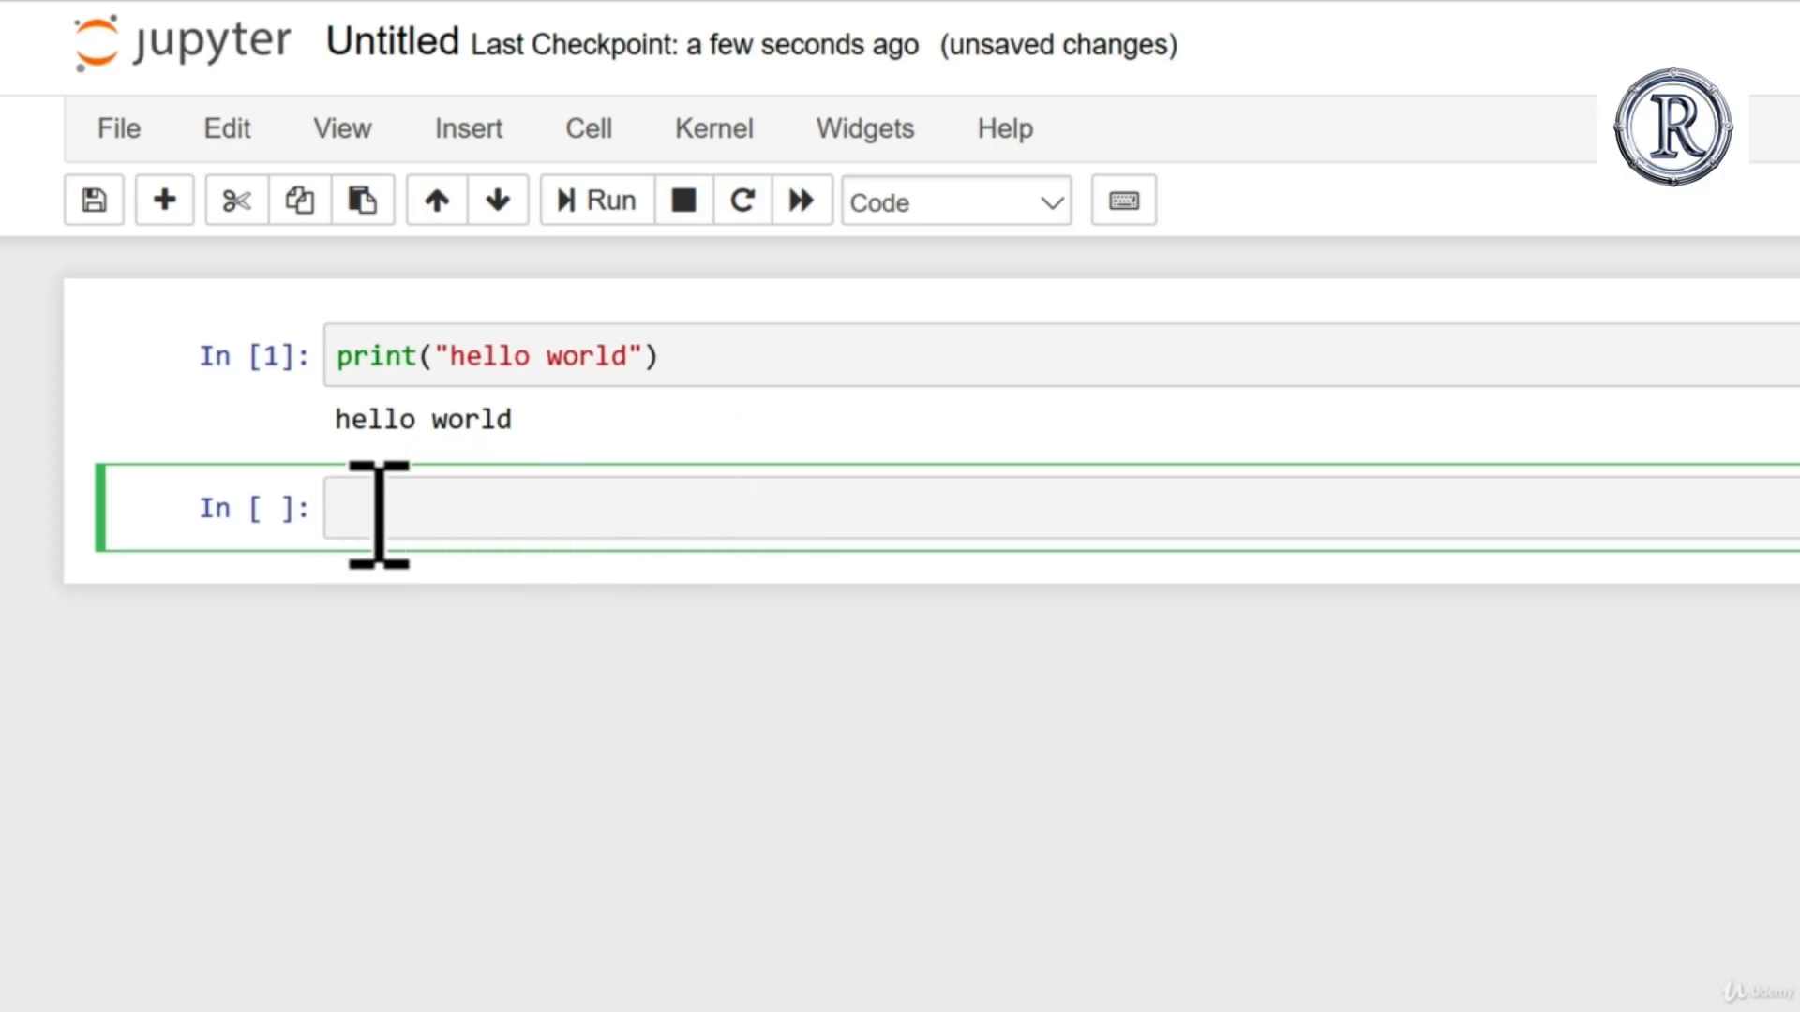
# Step: Add a Markdown cell reading "This cell does a simple sum" and run 1+1 in the code cell below it
pyautogui.click(896, 213)
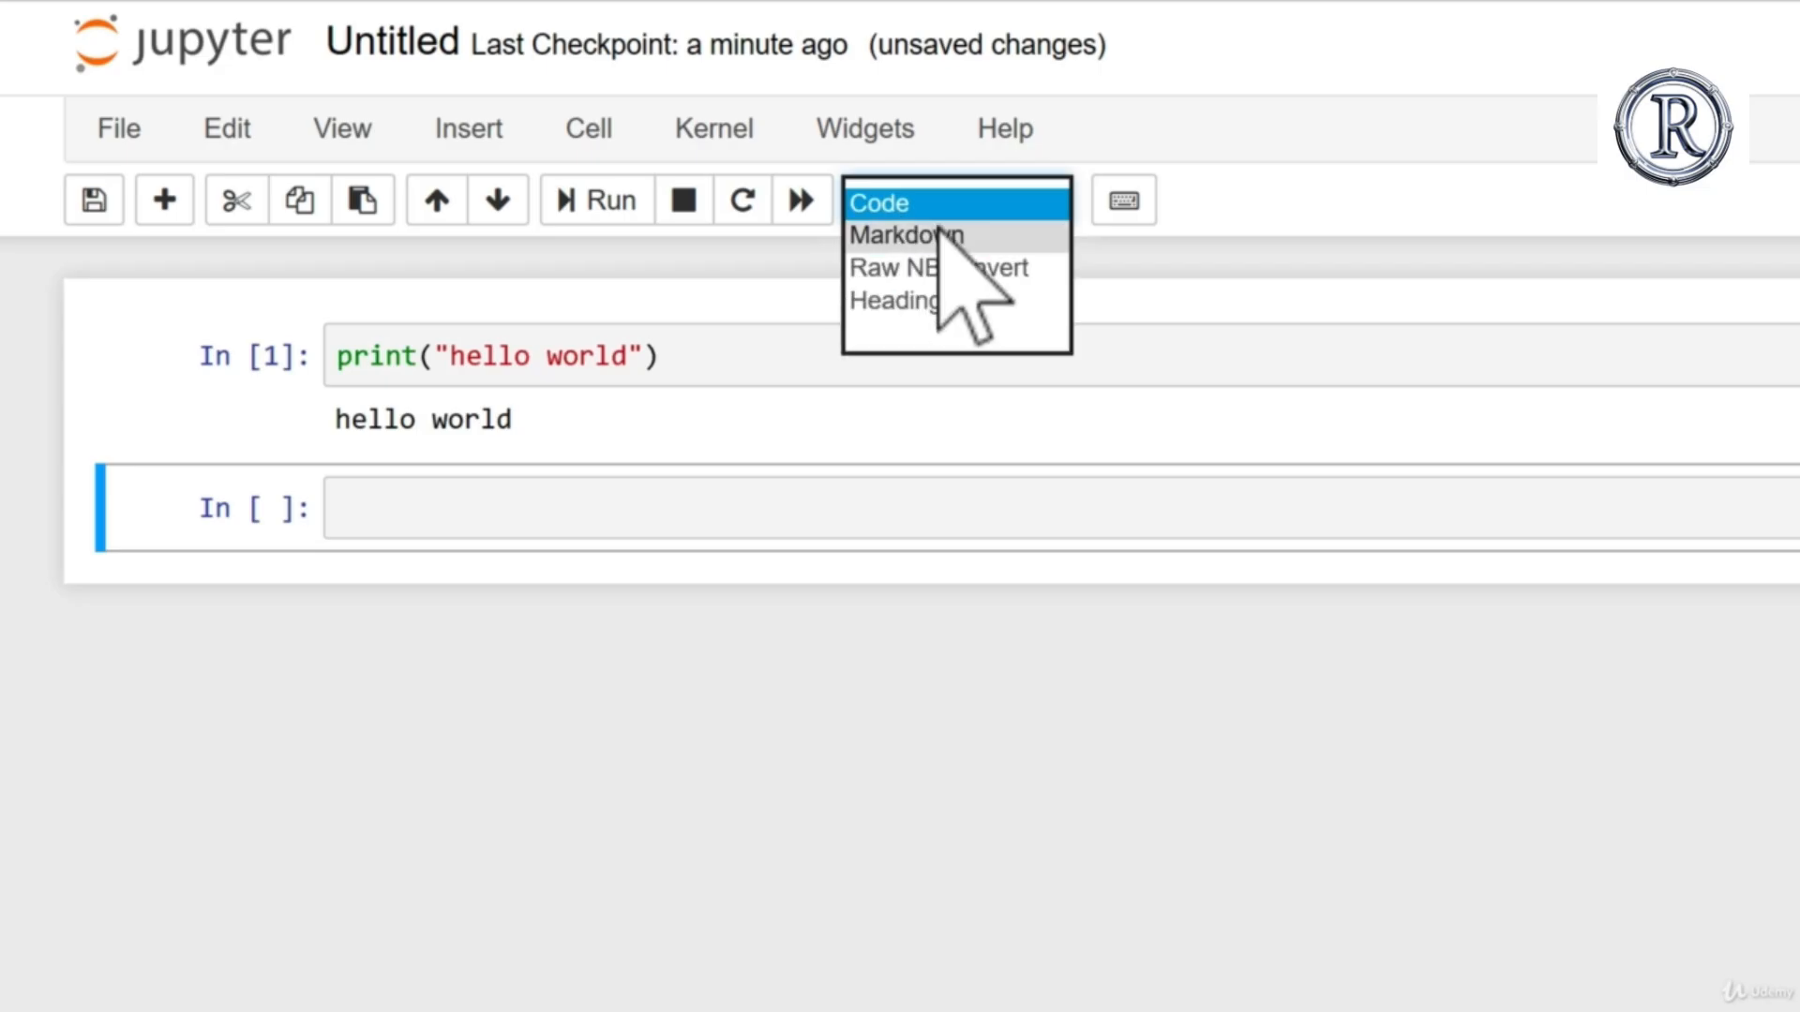
pyautogui.click(940, 234)
pyautogui.click(446, 497)
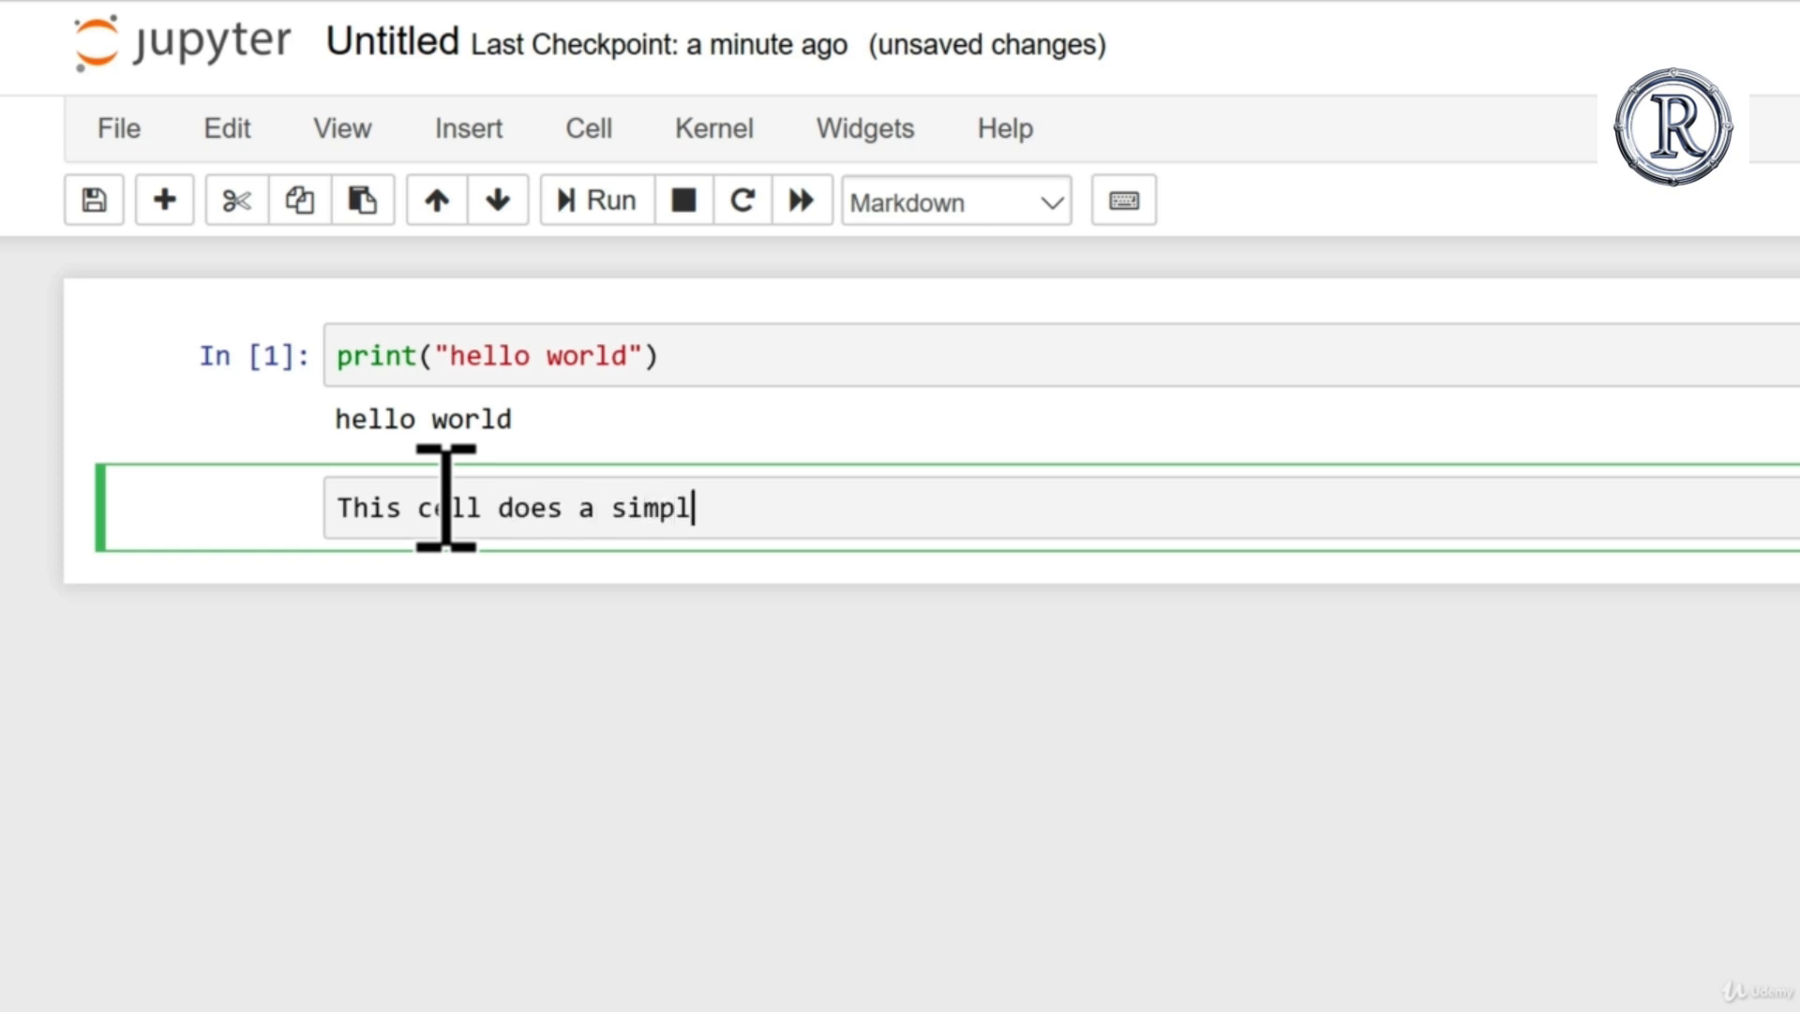
pyautogui.hotkey('shift', 'Return')
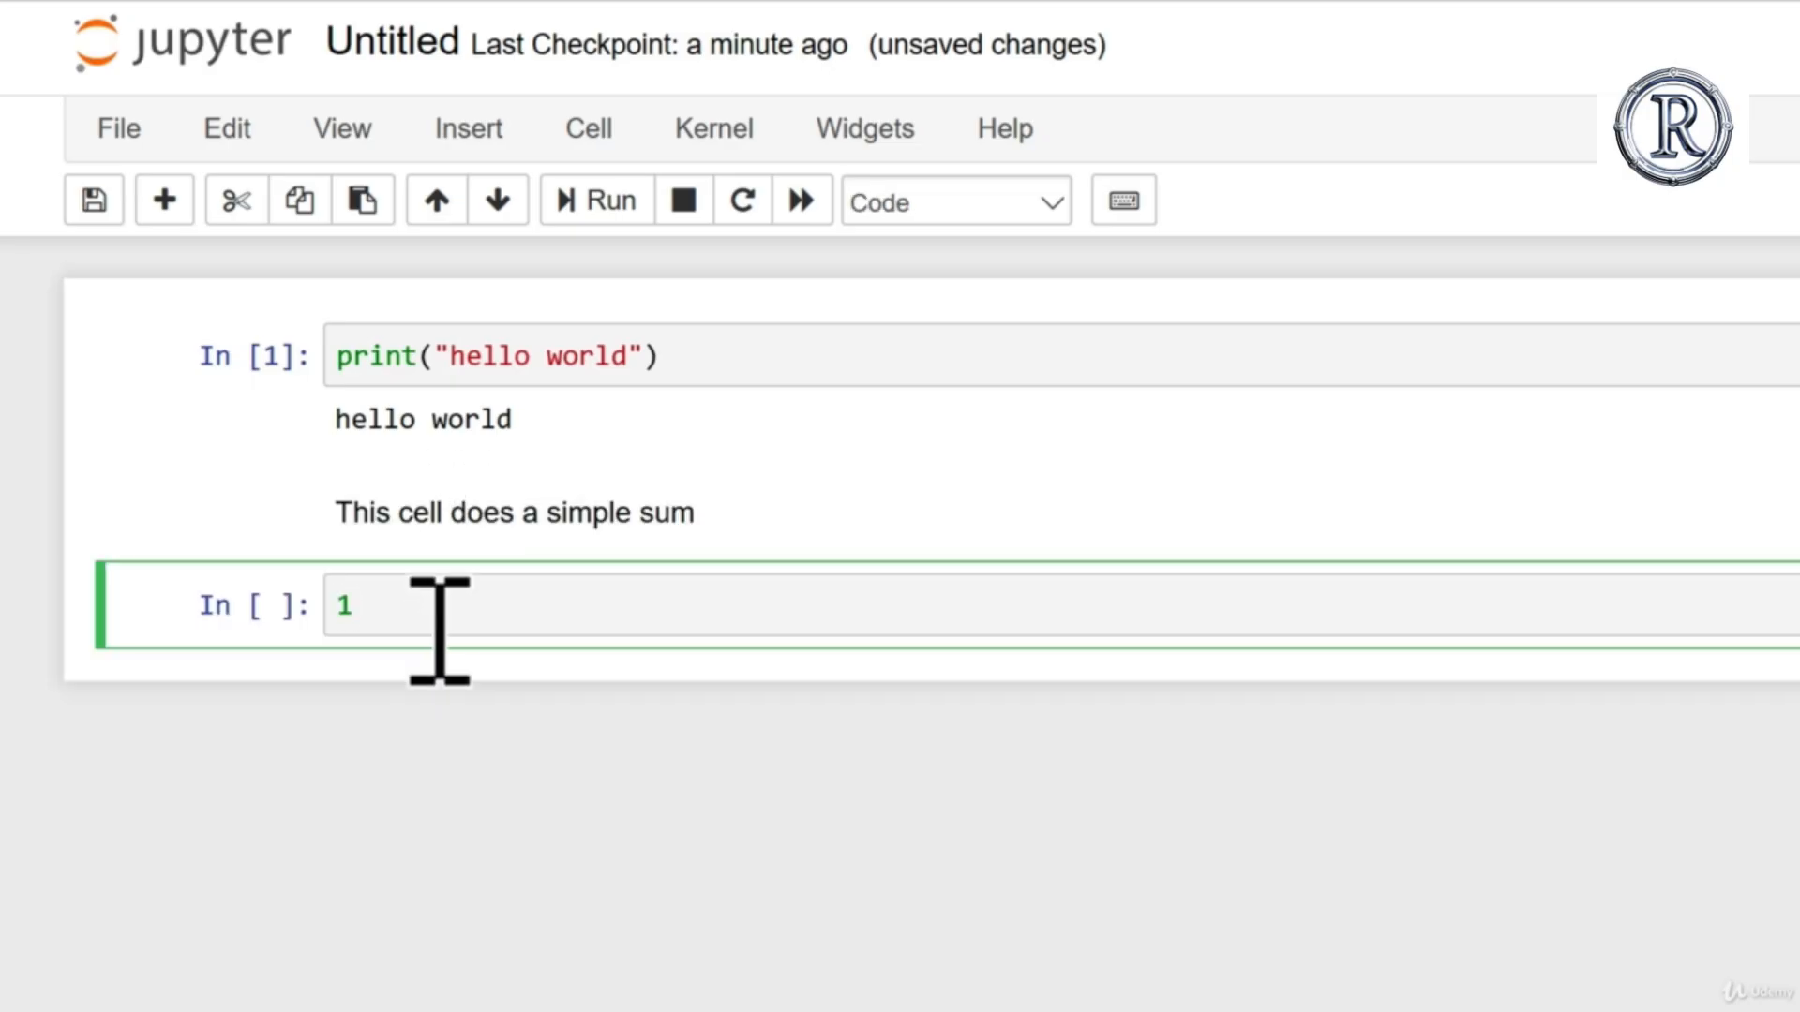
pyautogui.hotkey('shift', 'Return')
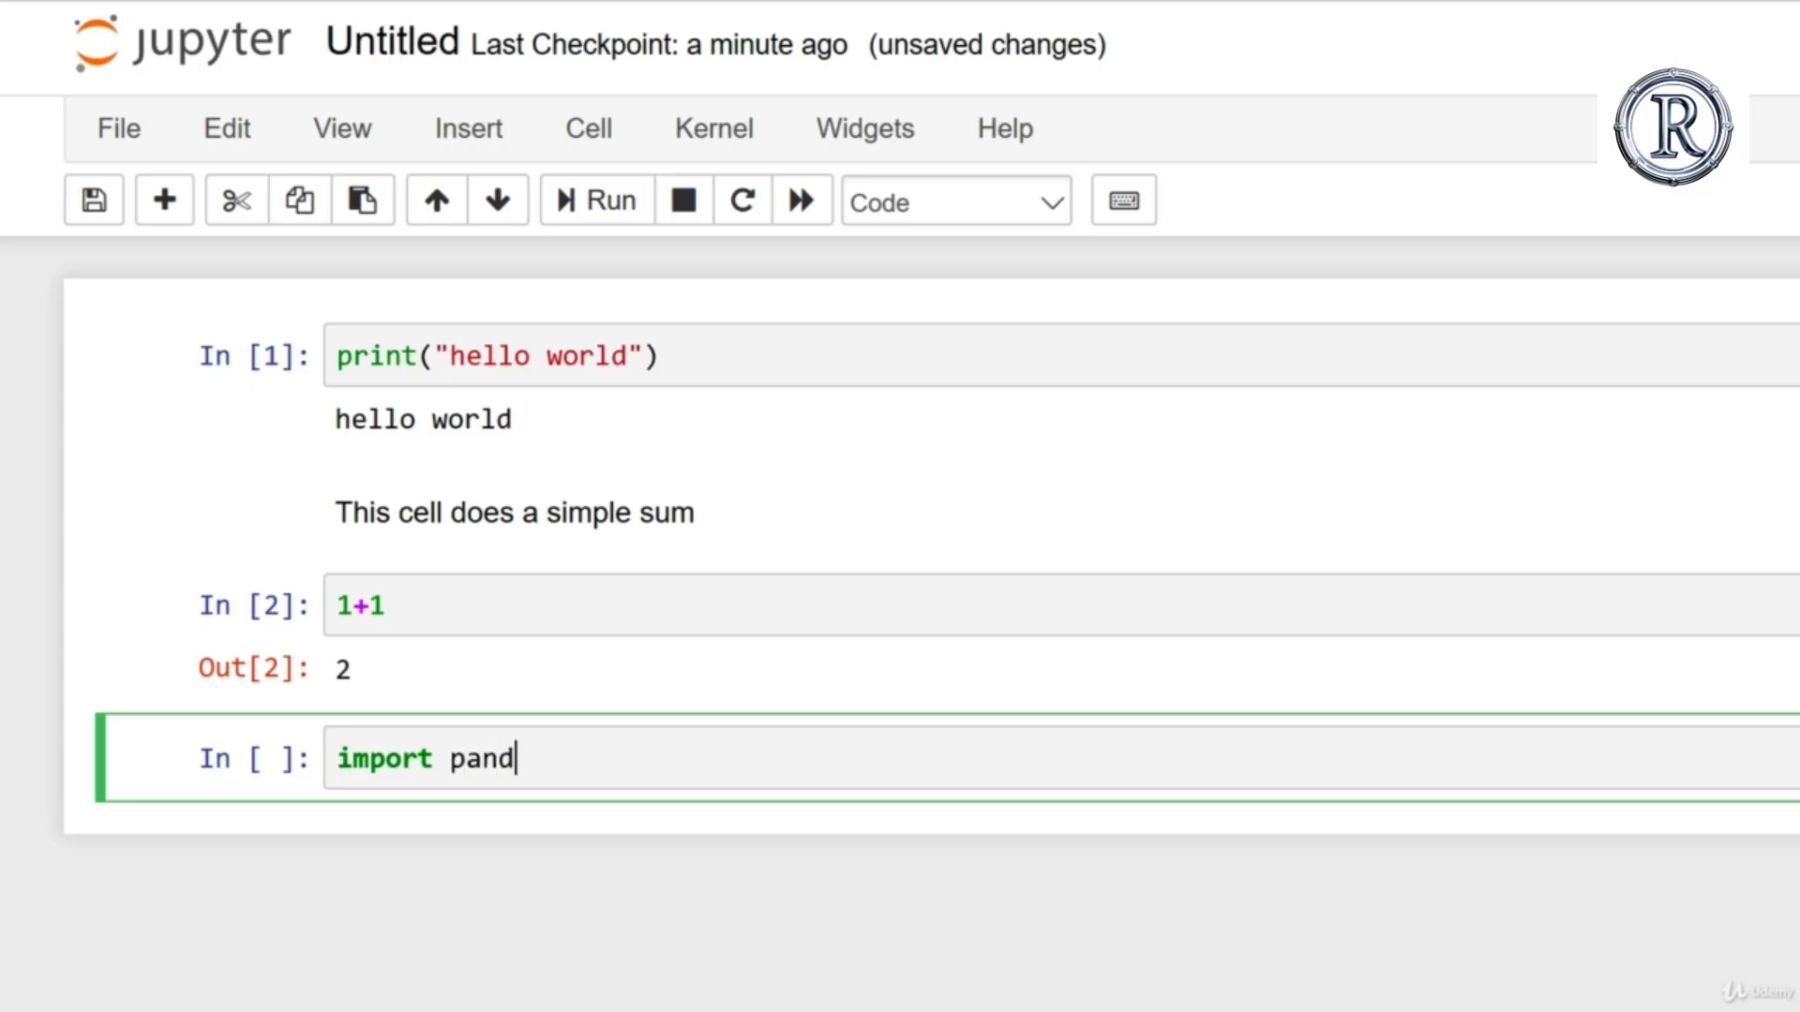
# Step: Enter import lines for pandas as pd, numpy as np, matplotlib.pyplot as plt, and sklearn in the empty code cell
pyautogui.press('BackSpace')
pyautogui.press('Return')
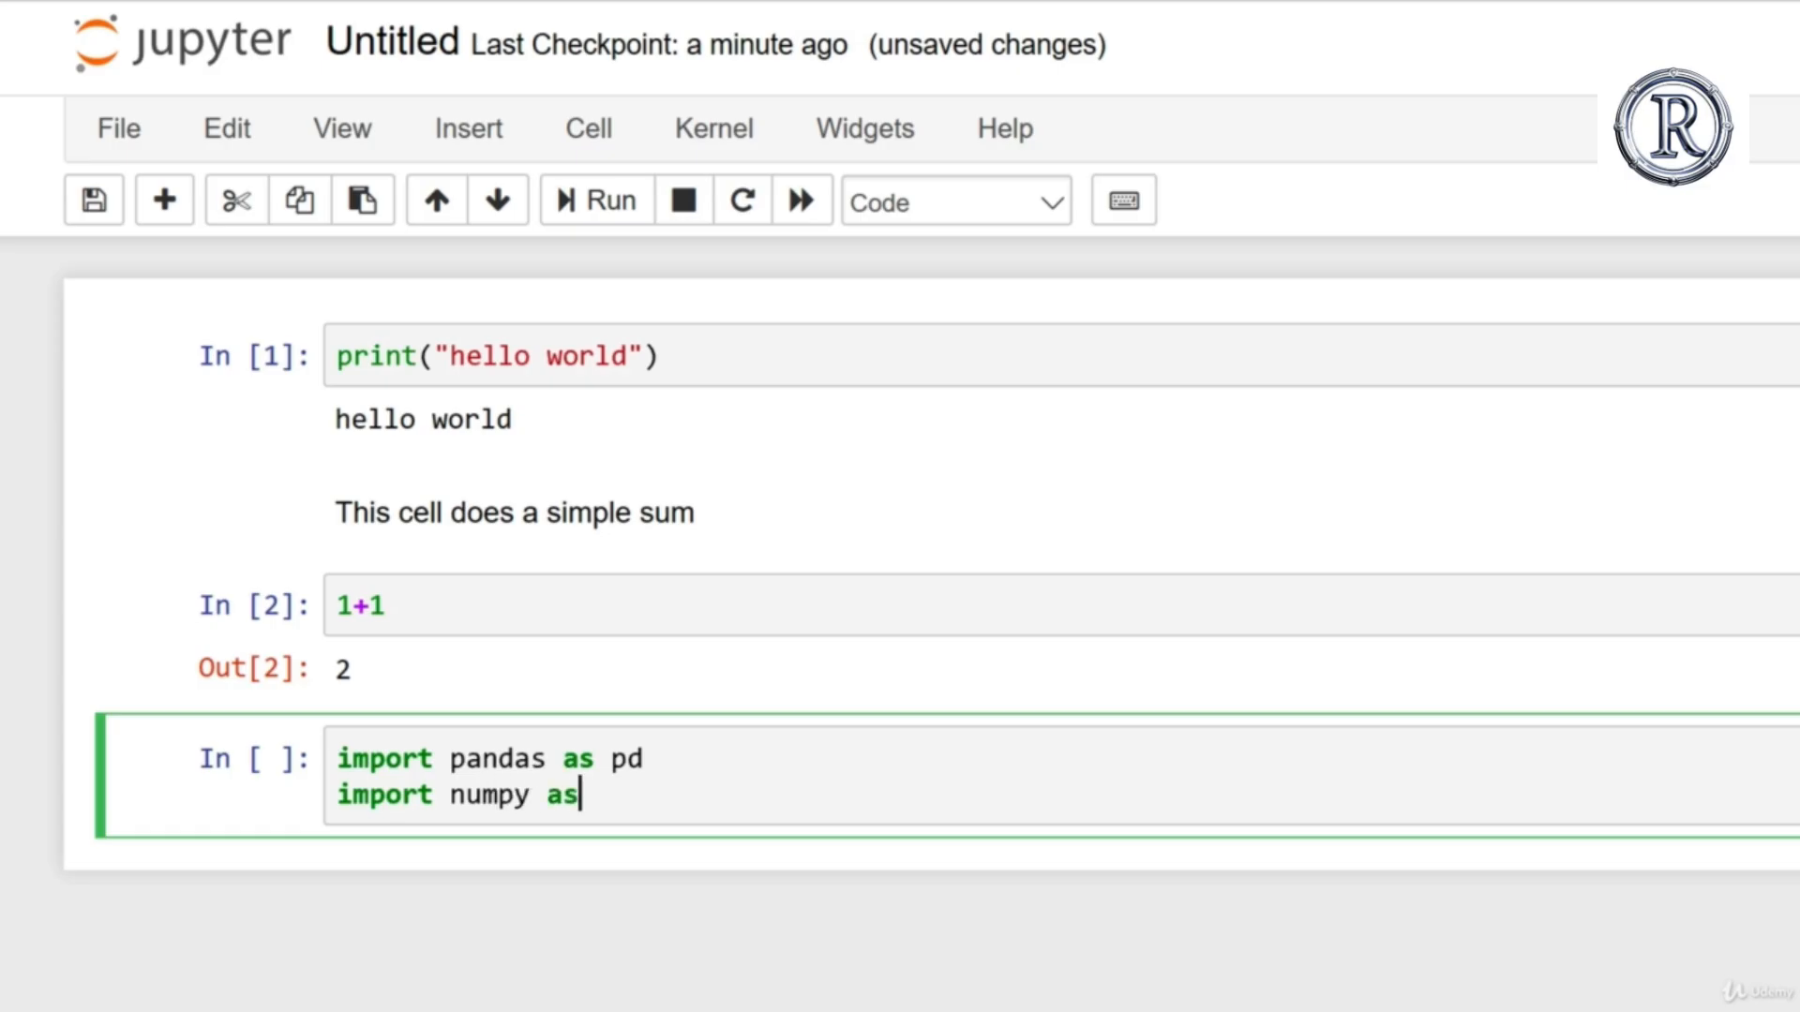
pyautogui.press('BackSpace')
pyautogui.press('Return')
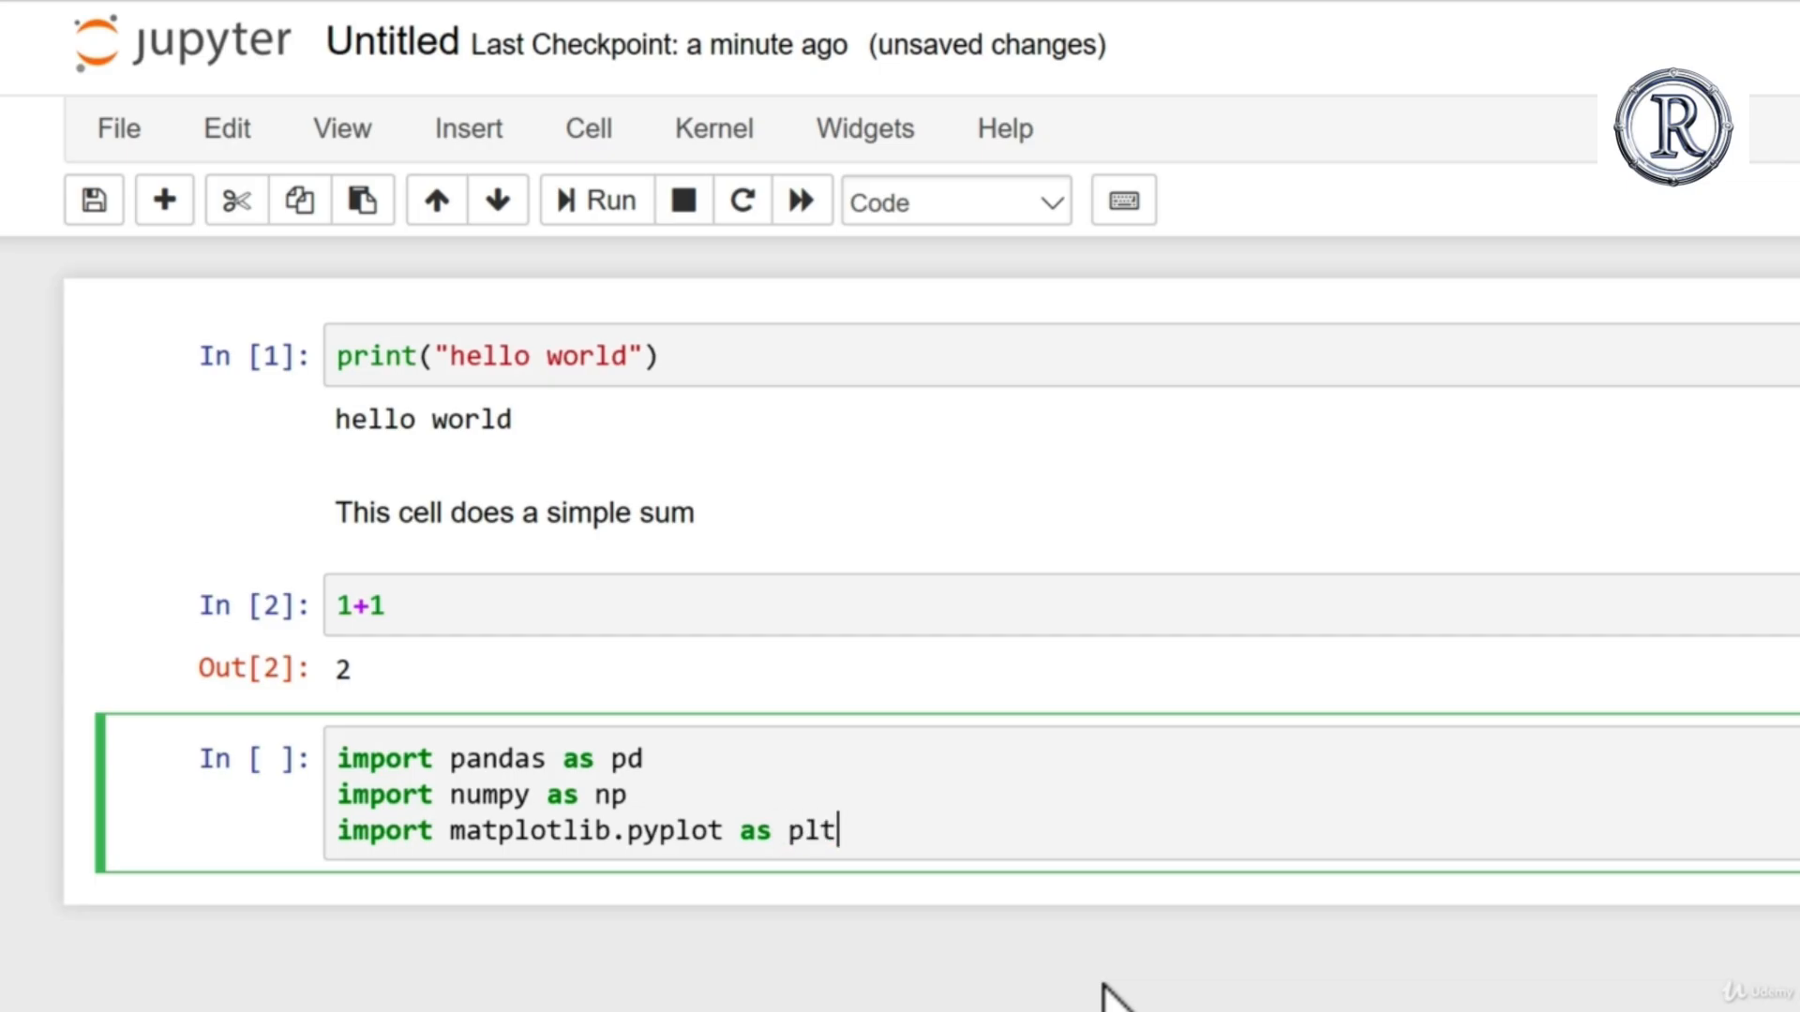
pyautogui.press('Return')
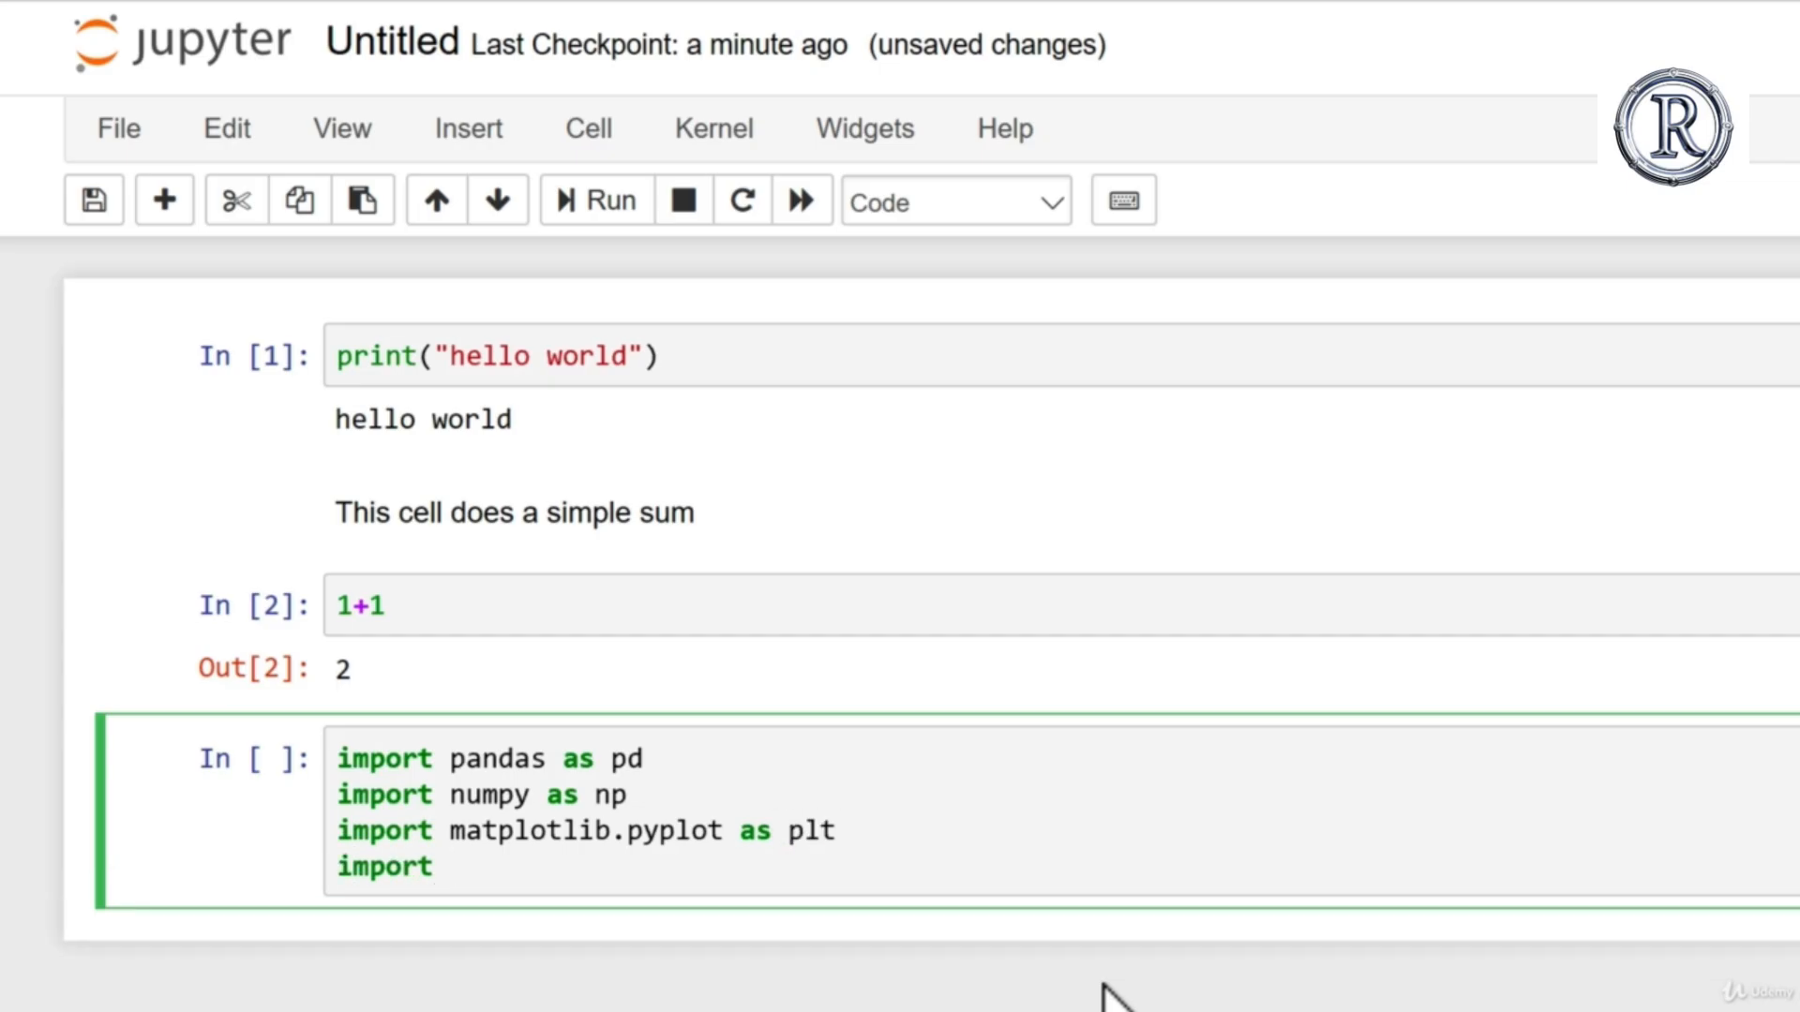
pyautogui.write('import sklearn')
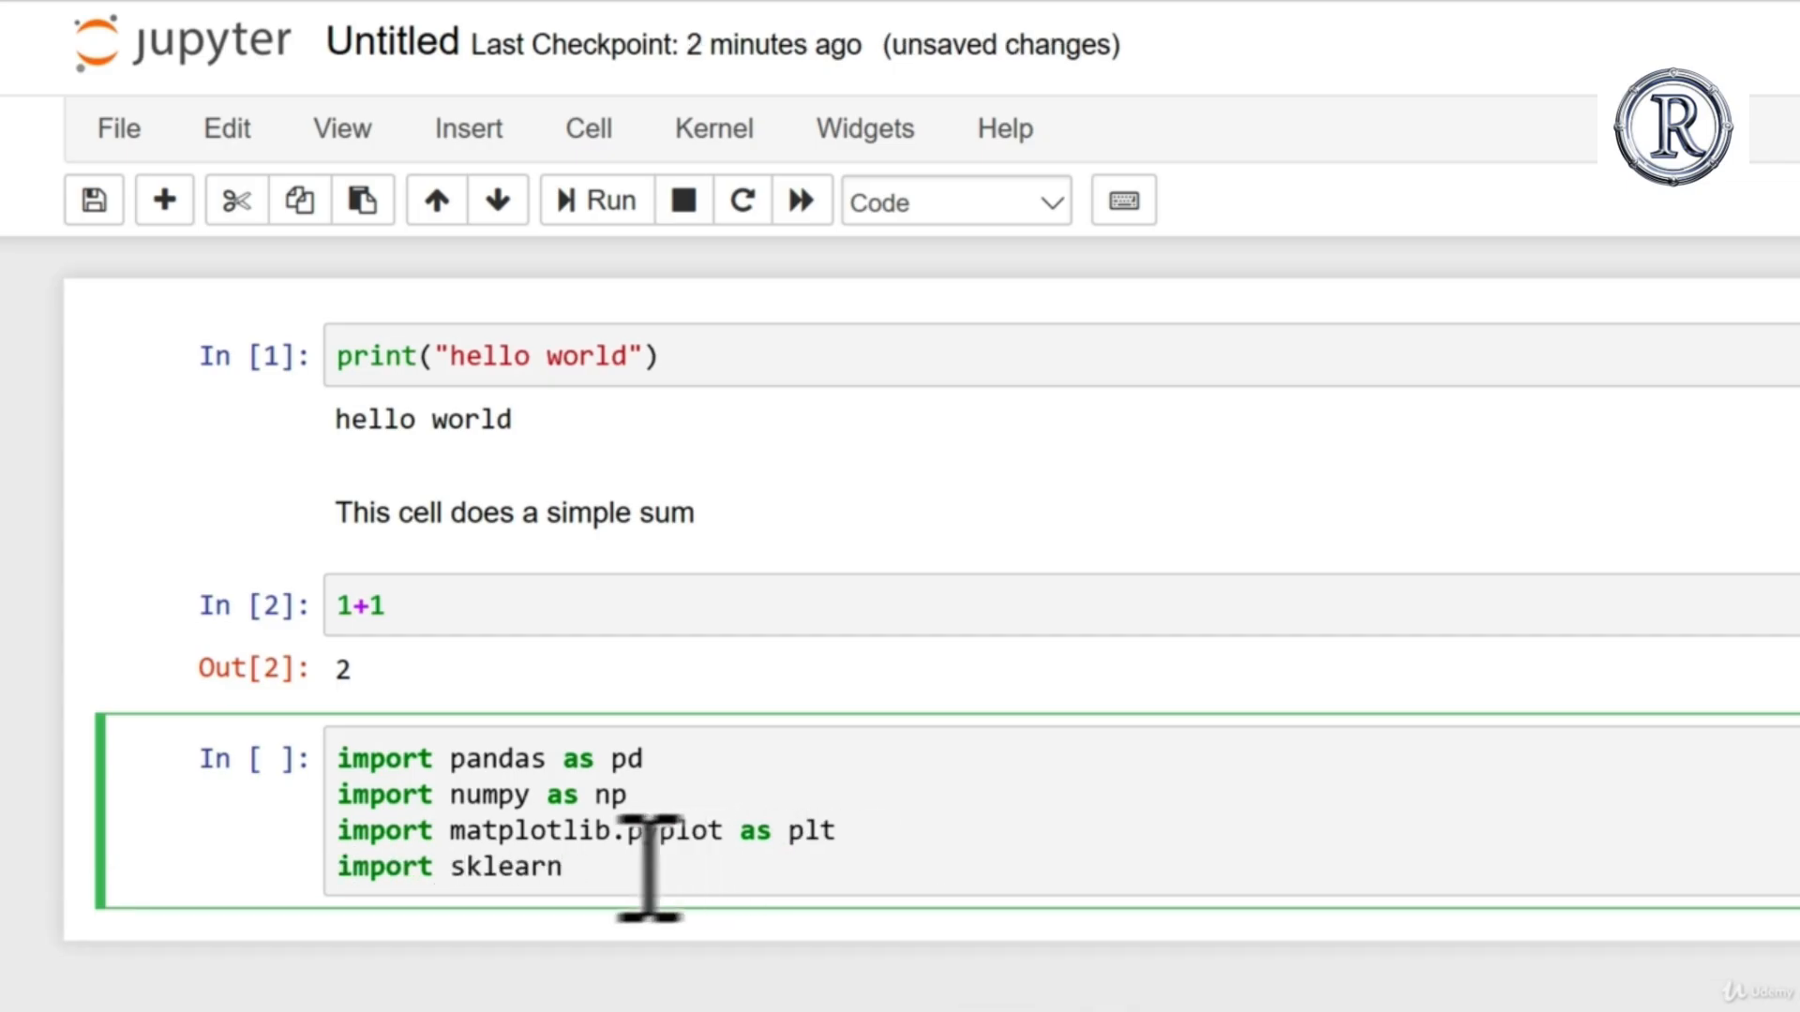
# Step: Review the aliases in the import lines, remove the trailing space after sklearn, and run the import cell
pyautogui.click(683, 761)
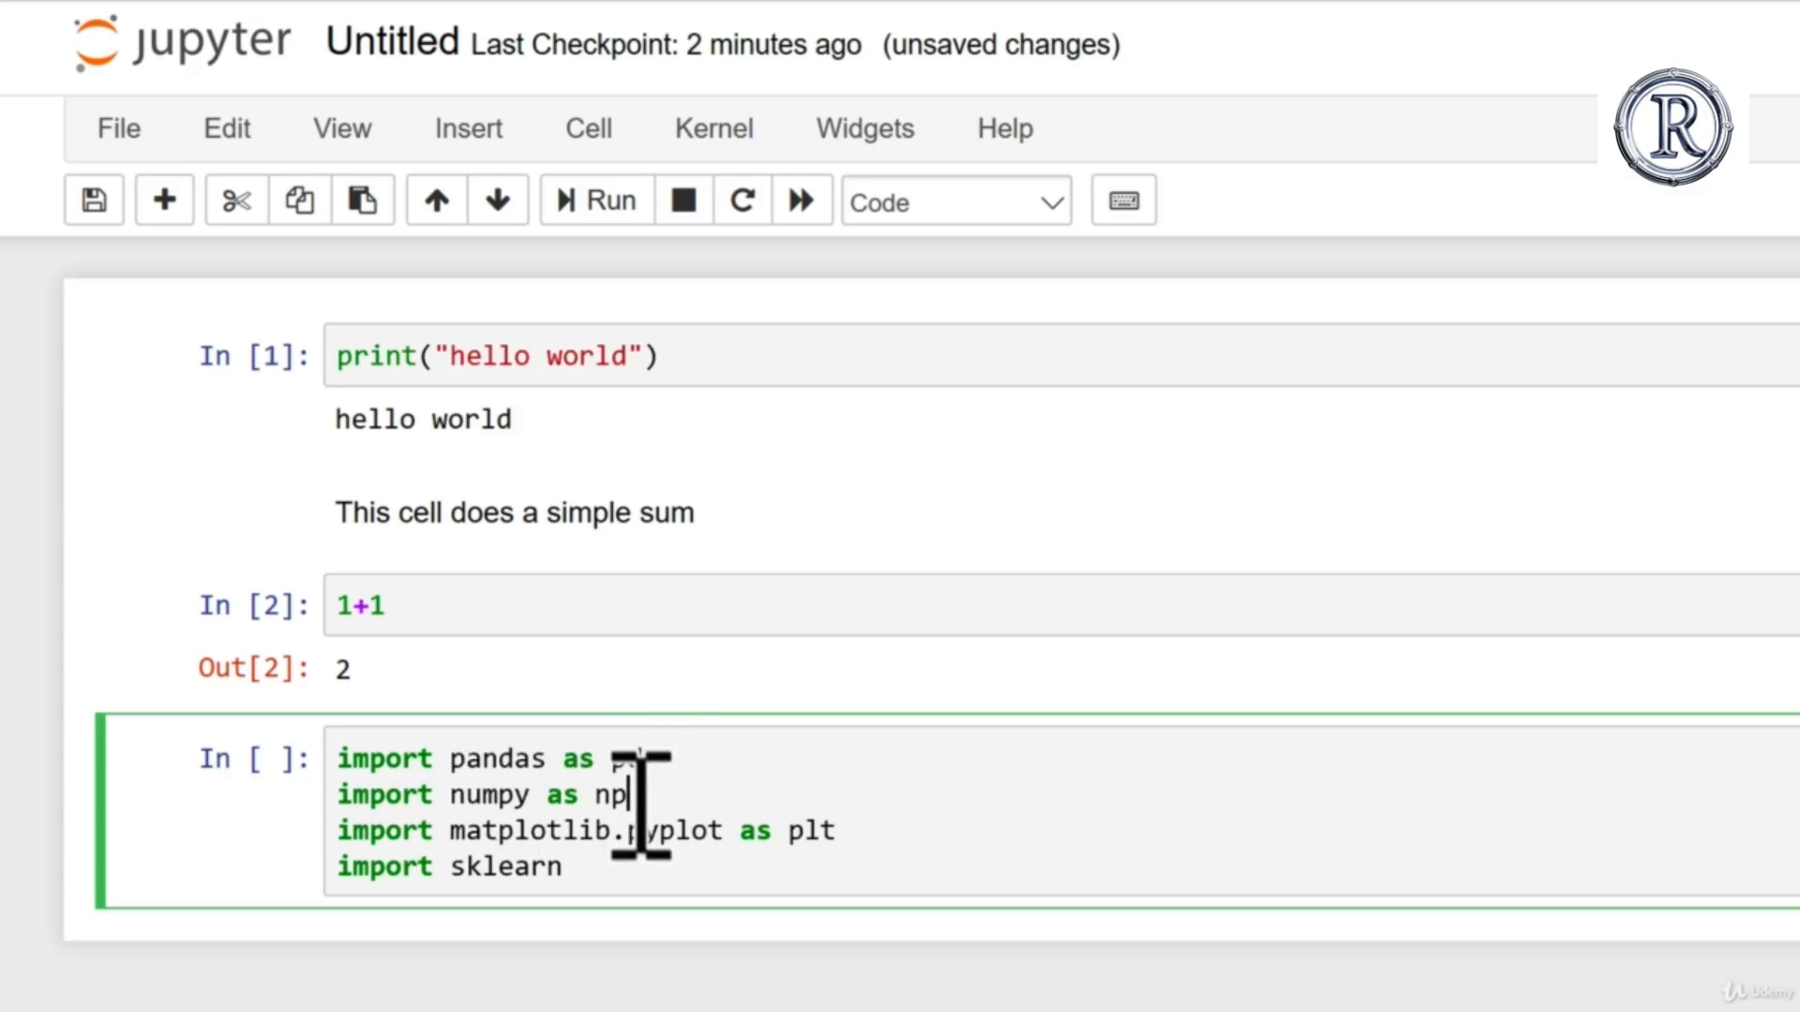
pyautogui.click(868, 837)
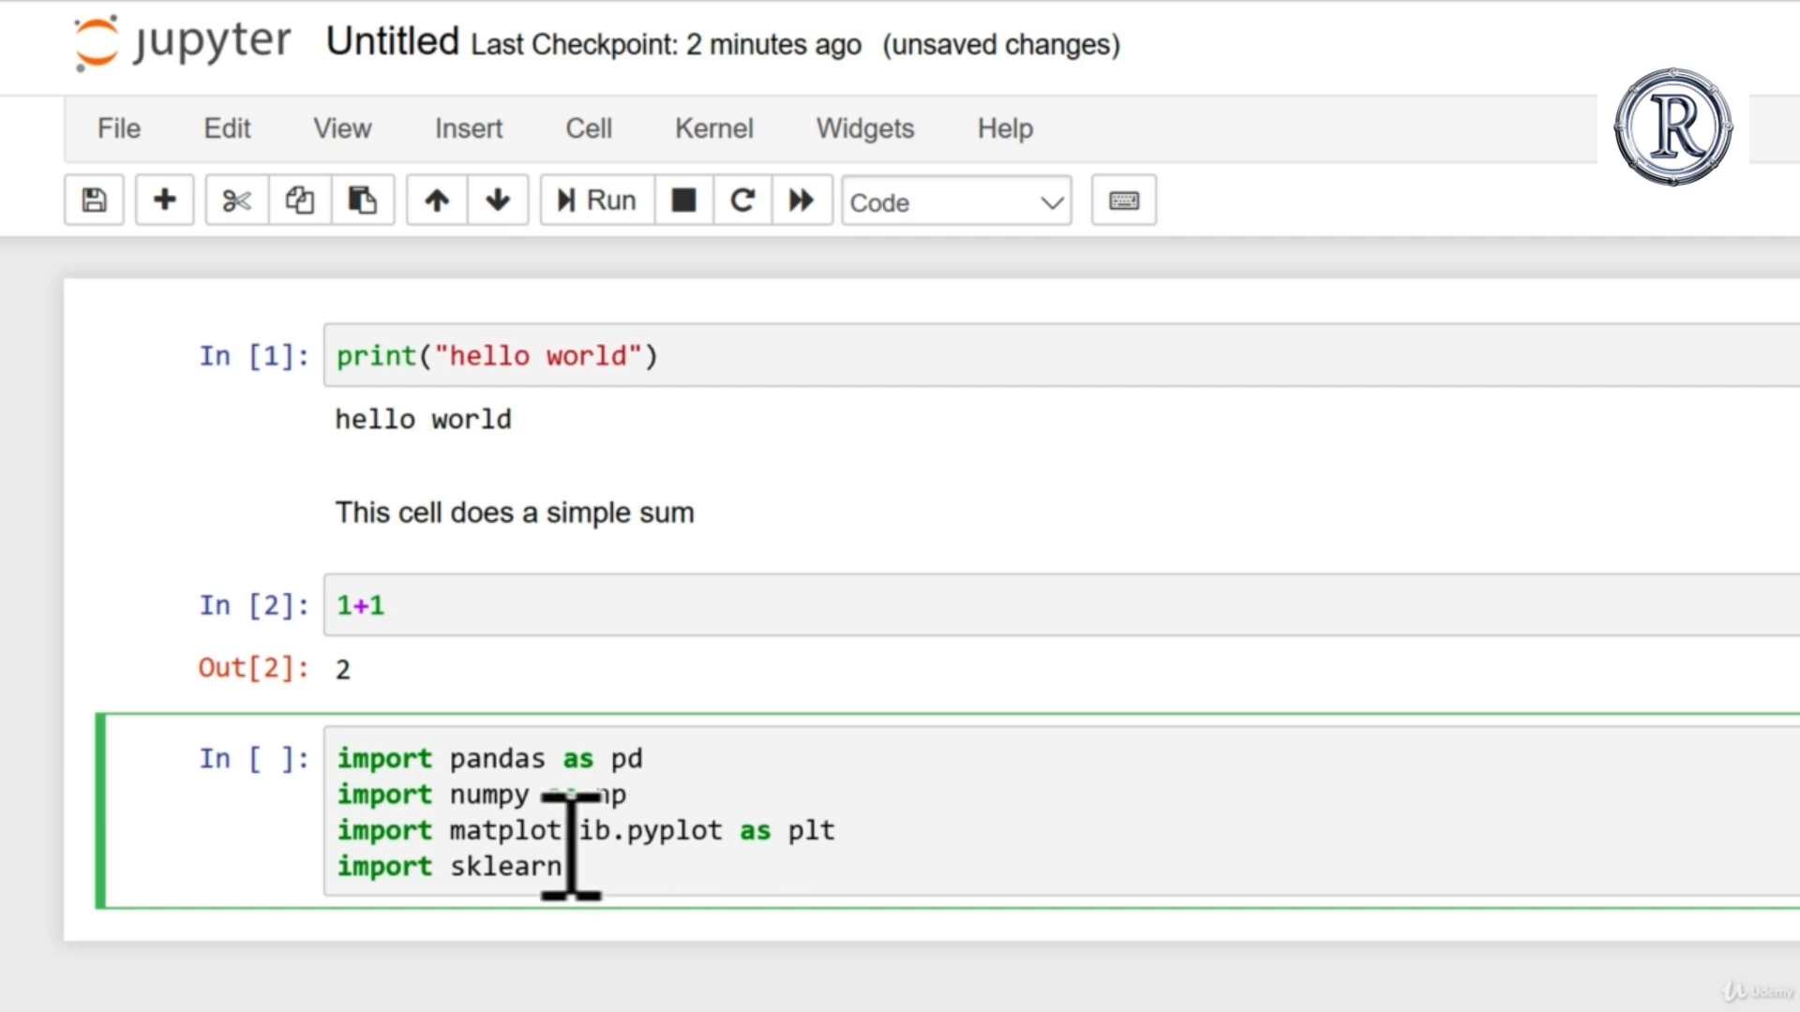
pyautogui.click(735, 879)
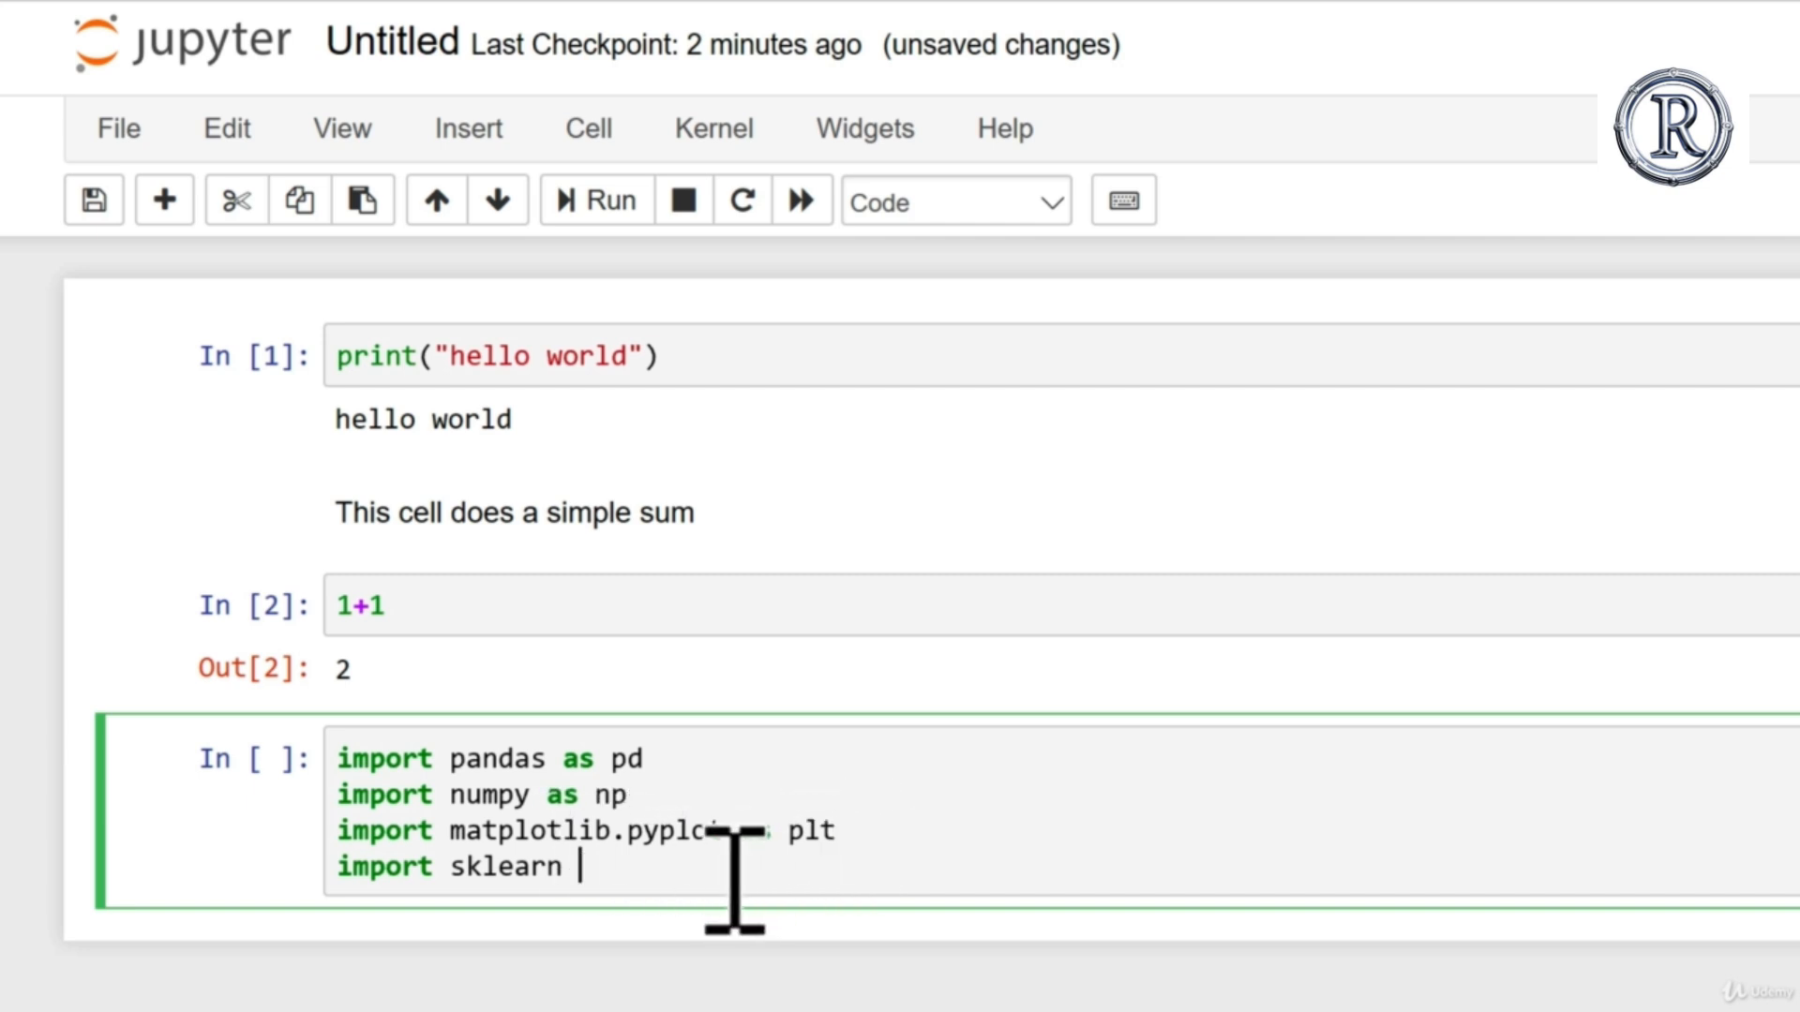
pyautogui.click(555, 870)
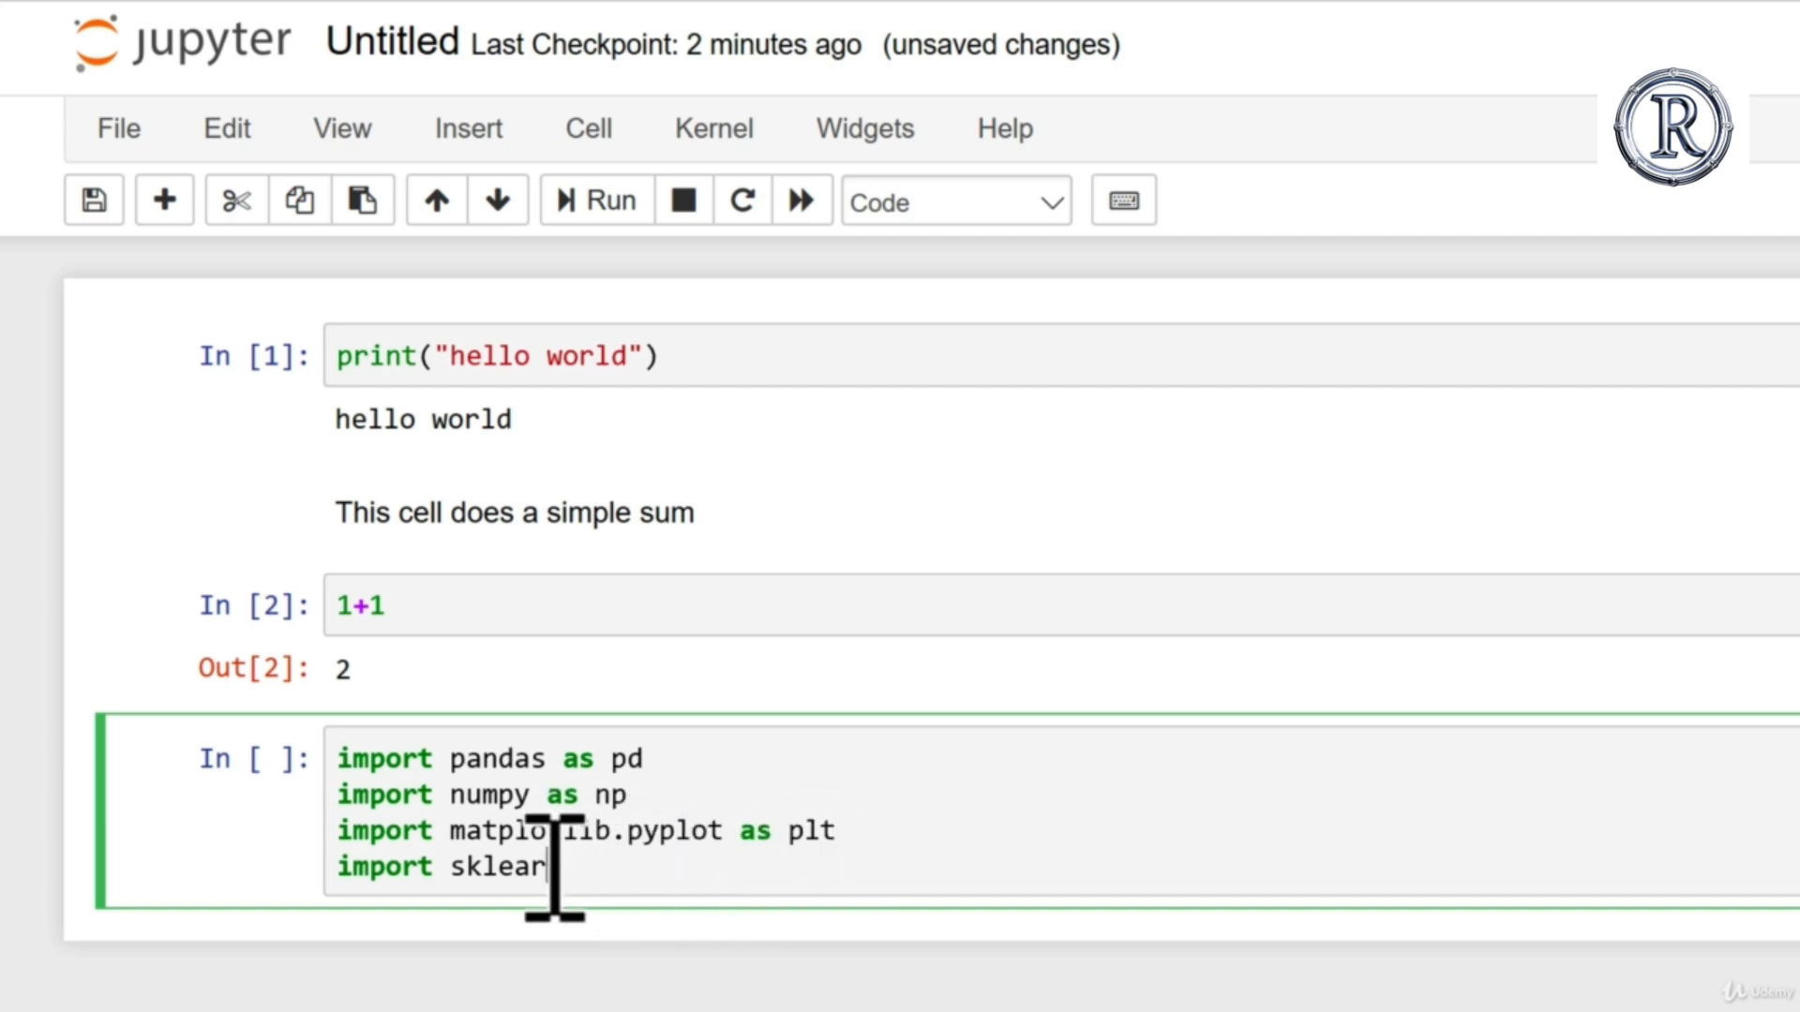
pyautogui.click(633, 757)
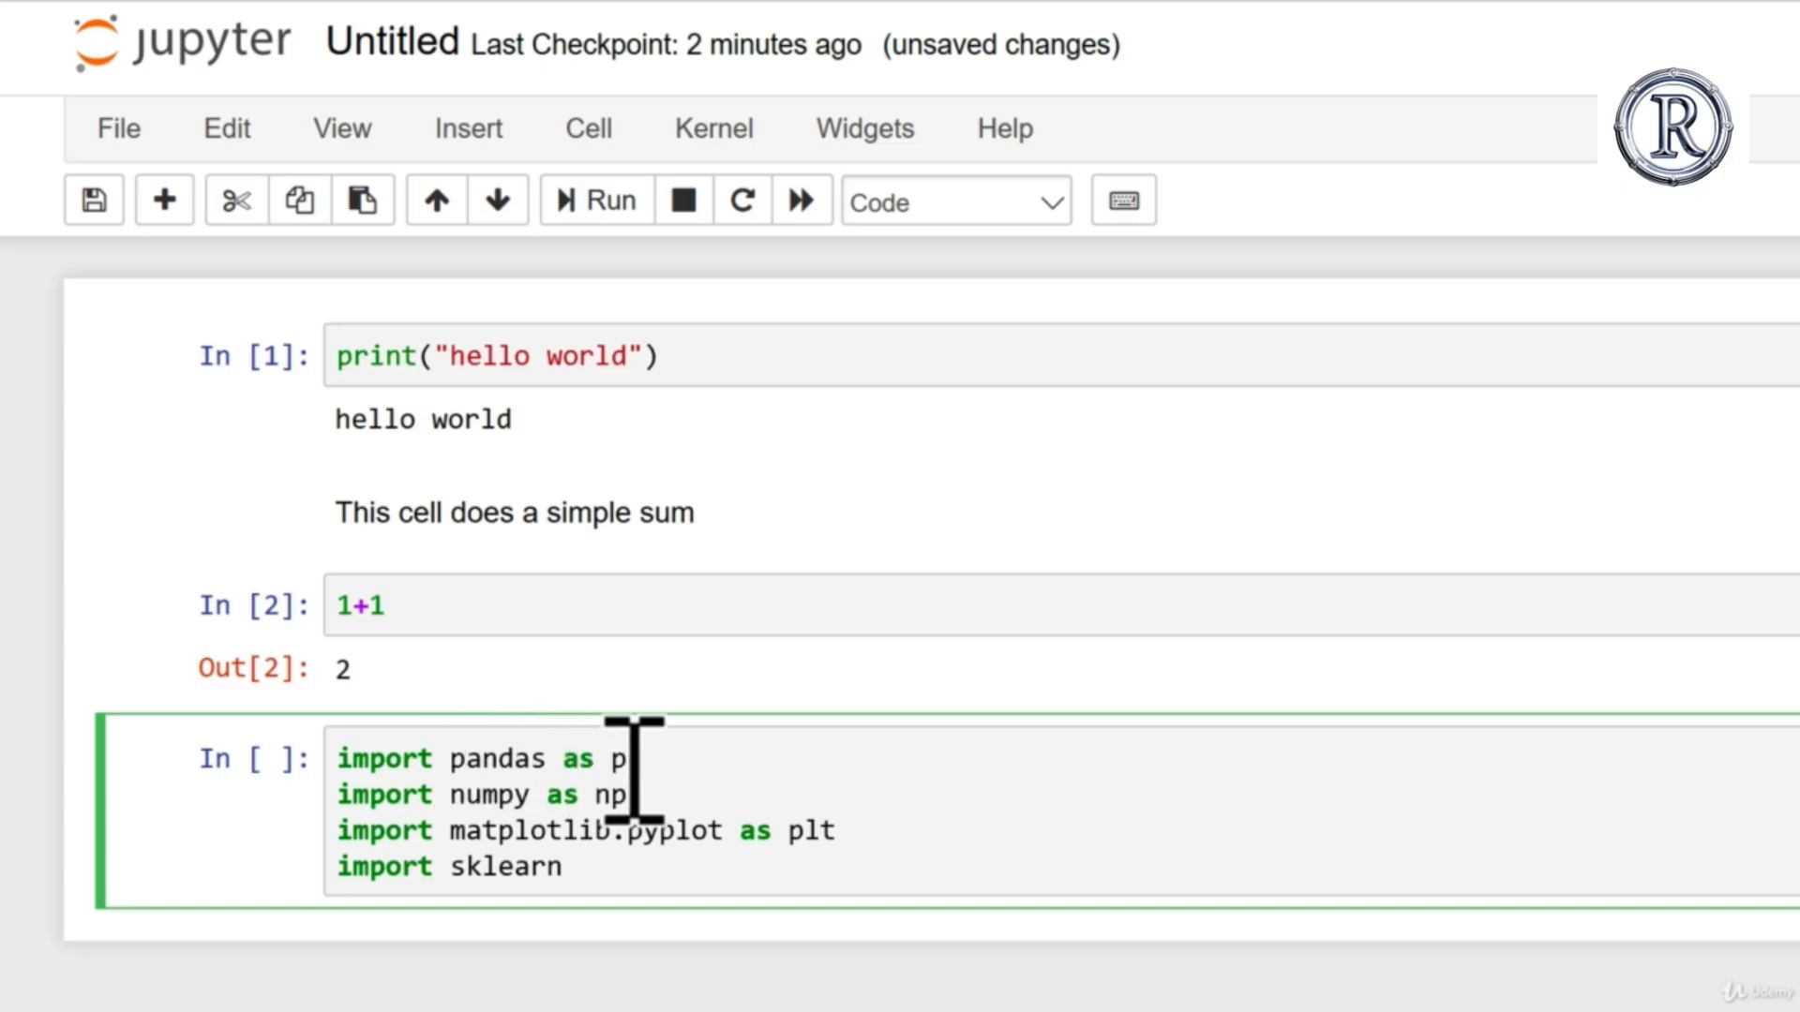
pyautogui.click(843, 829)
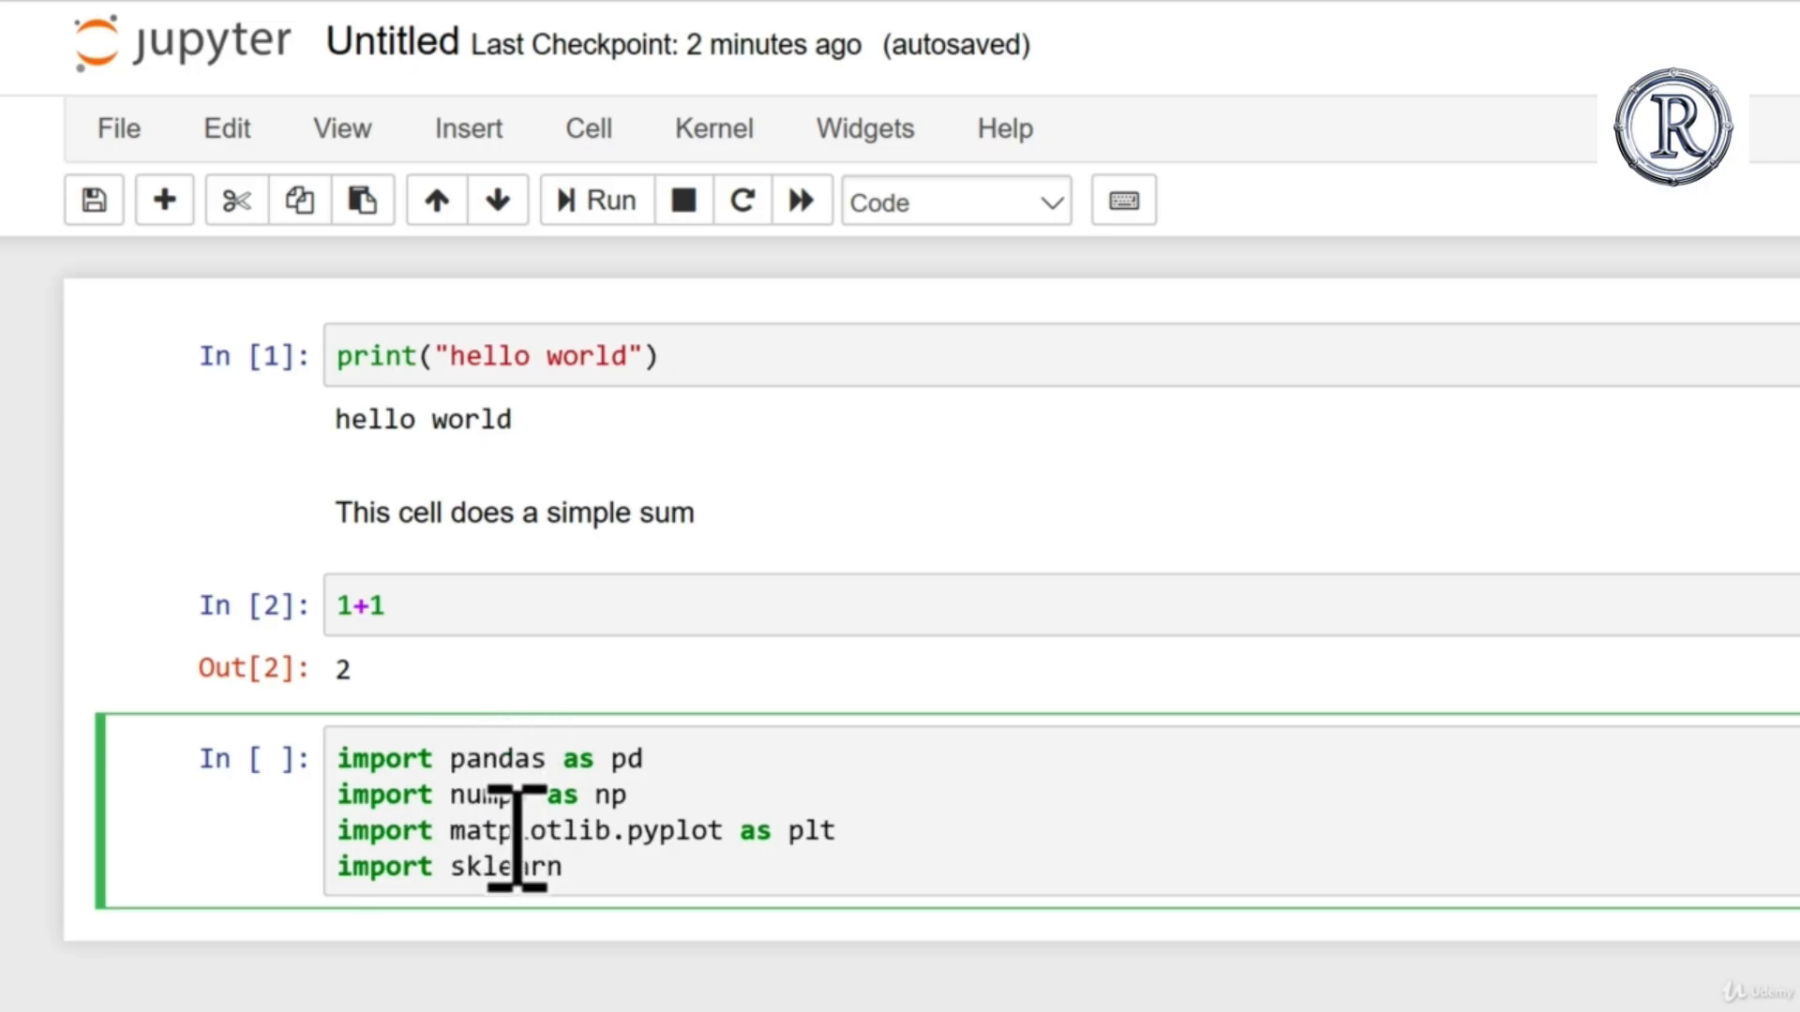
pyautogui.click(663, 859)
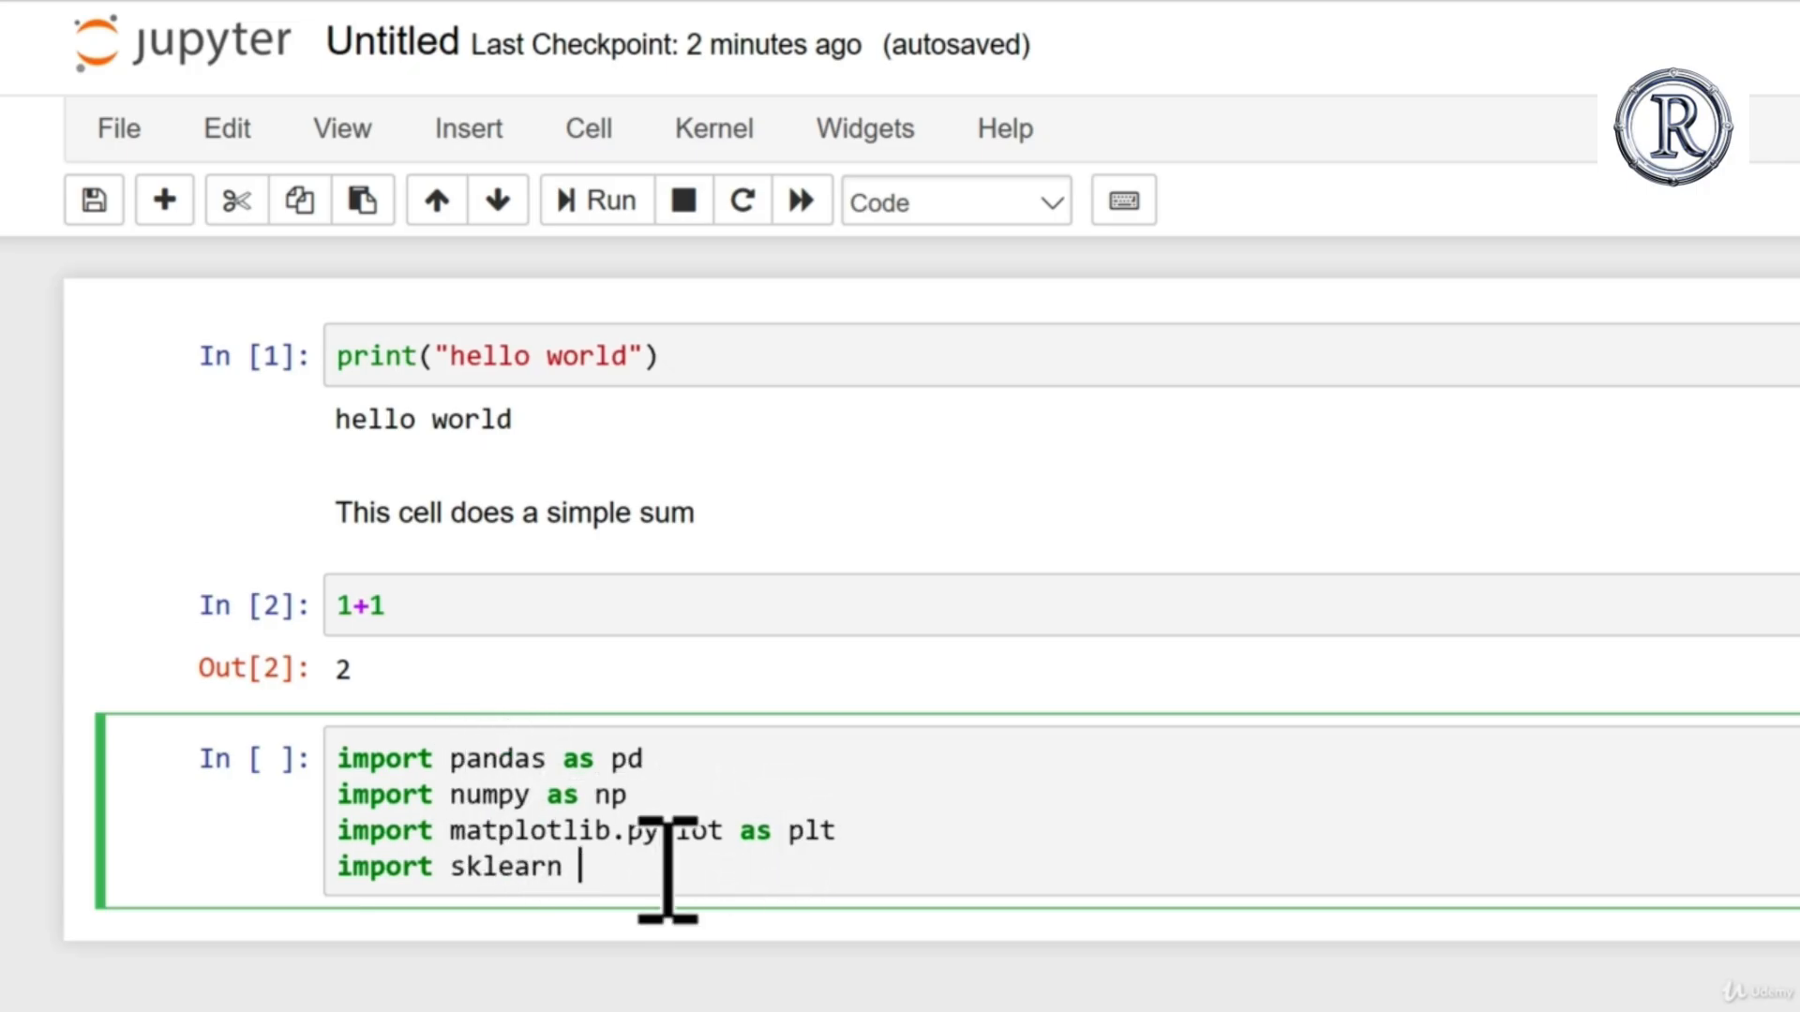
pyautogui.press('BackSpace')
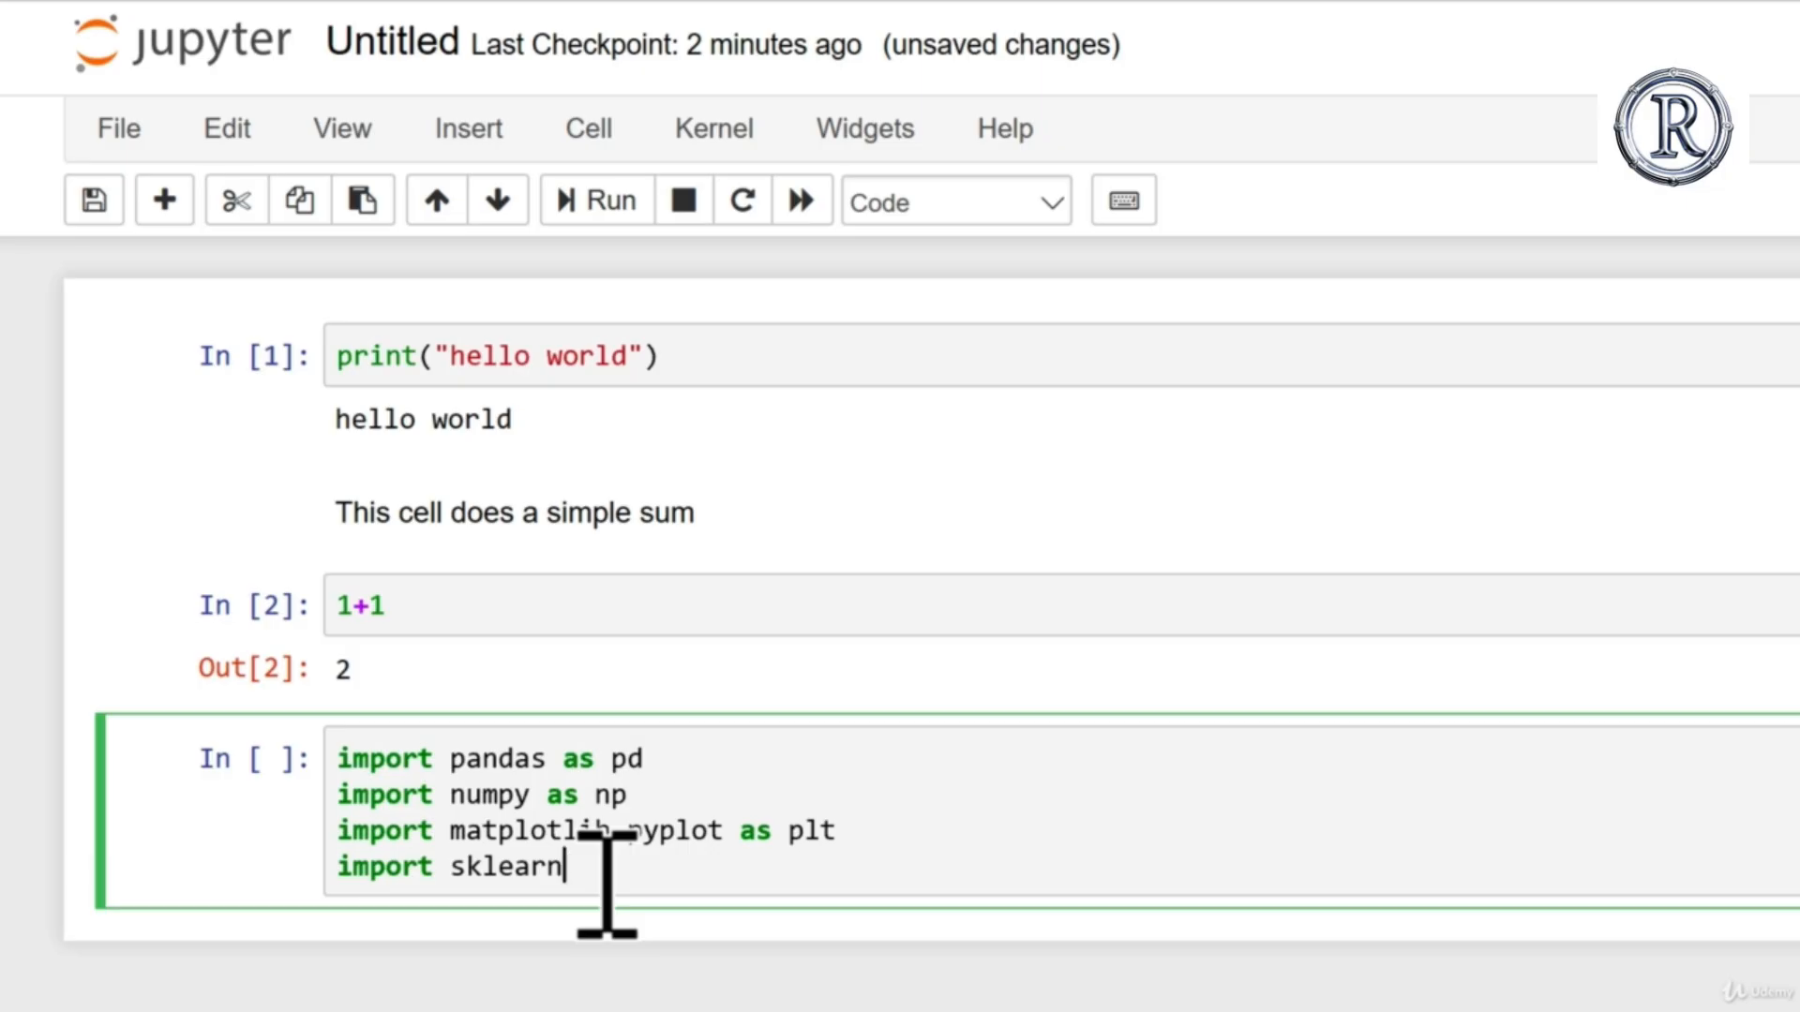
pyautogui.hotkey('shift', 'Return')
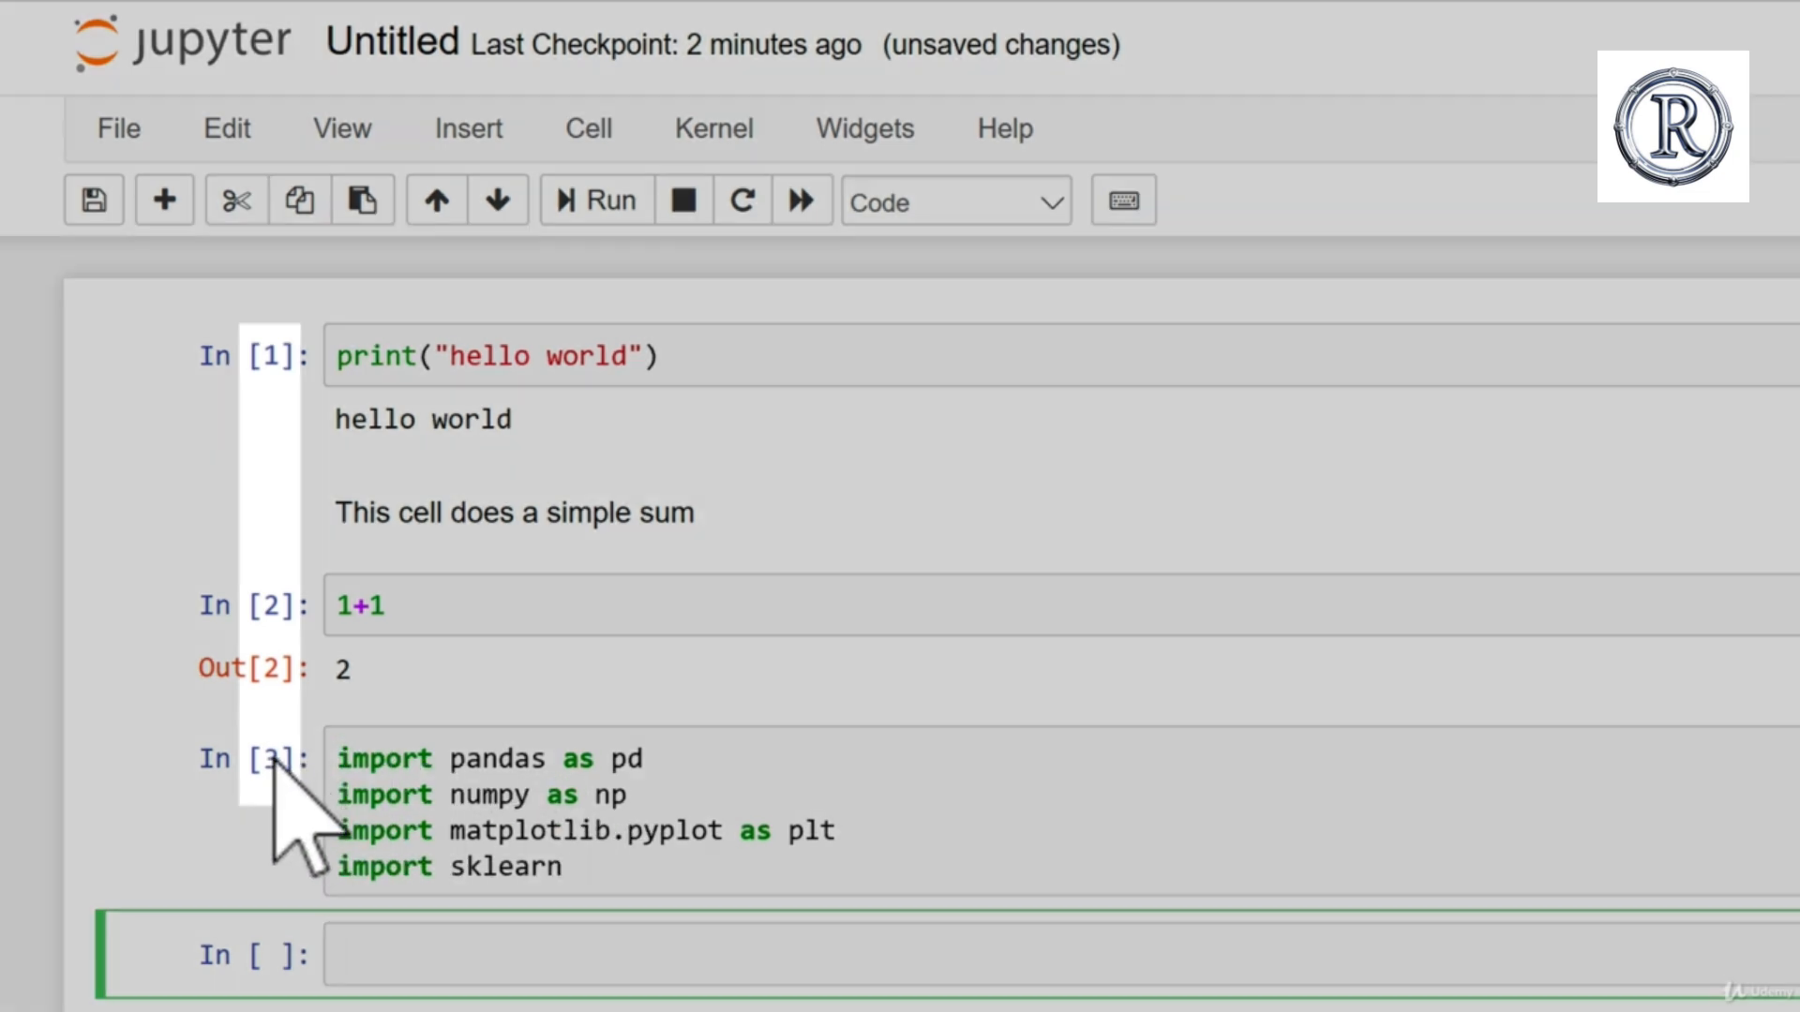
# Step: Rerun the 1+1 and import cells twice, and rerun the hello world cell to compare the execution numbers
pyautogui.click(448, 625)
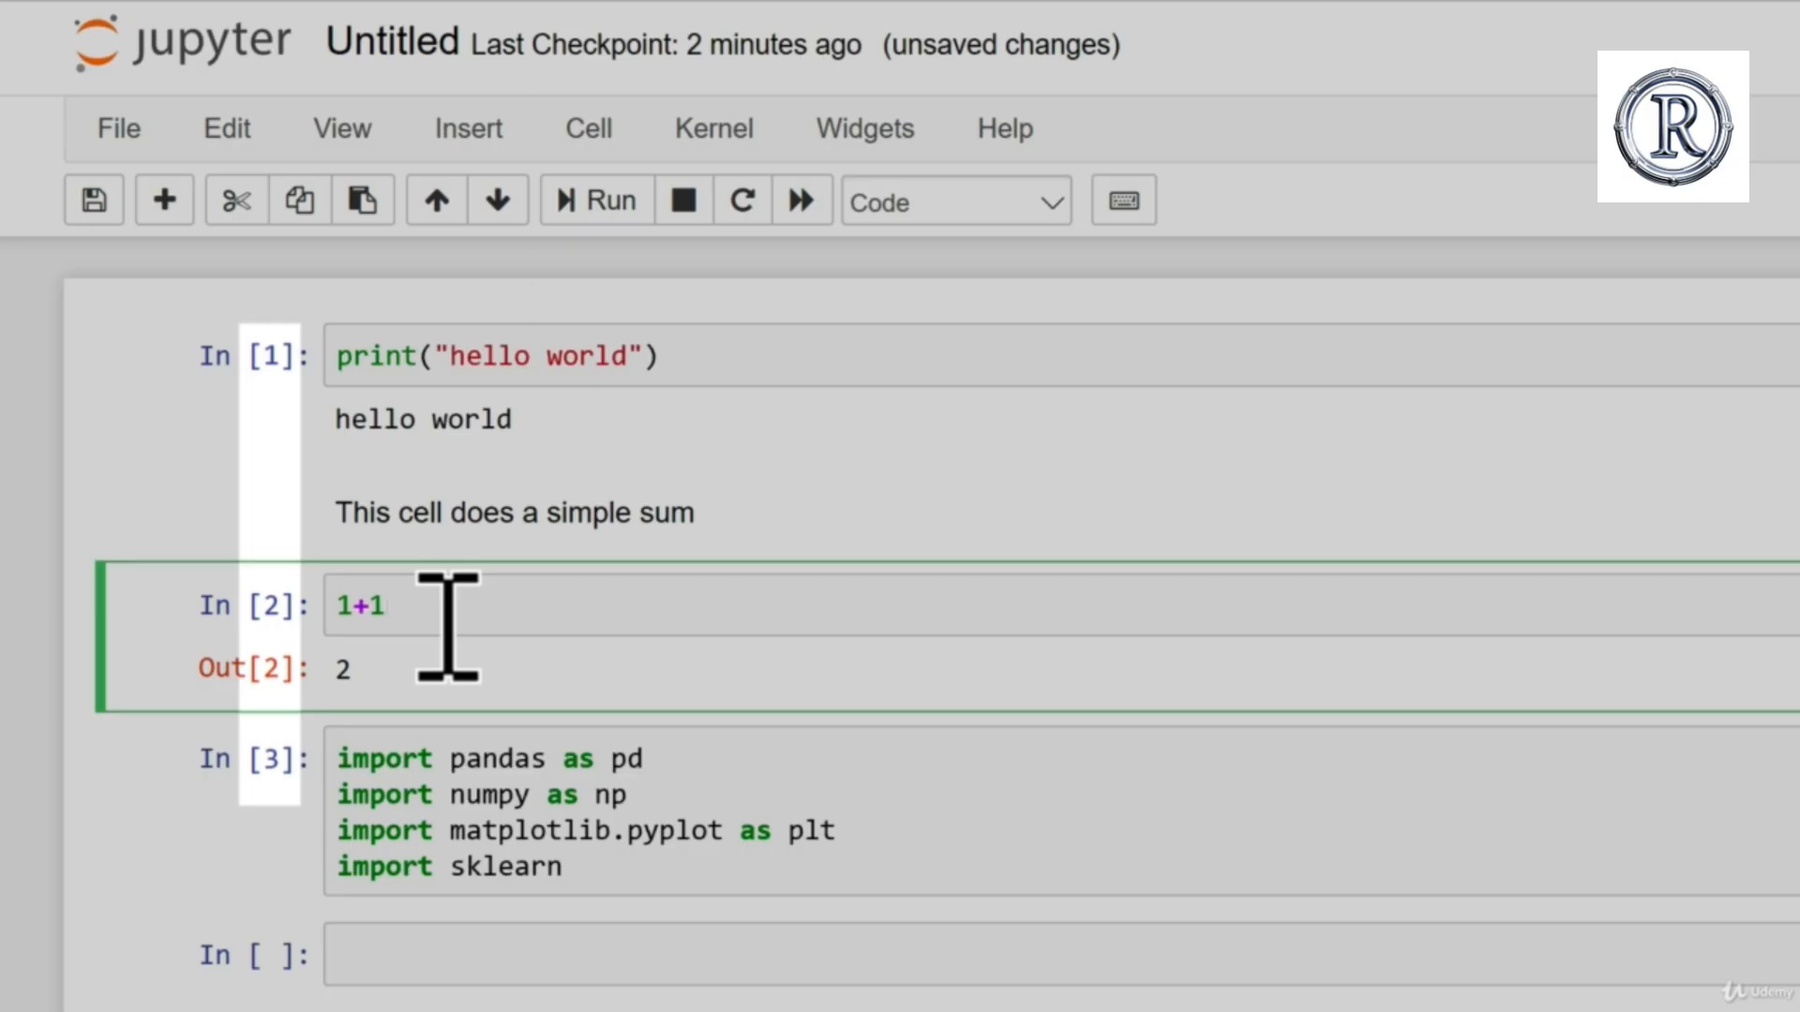
pyautogui.hotkey('shift', 'Return')
pyautogui.click(449, 625)
pyautogui.hotkey('shift', 'Return')
pyautogui.hotkey('shift', 'Return')
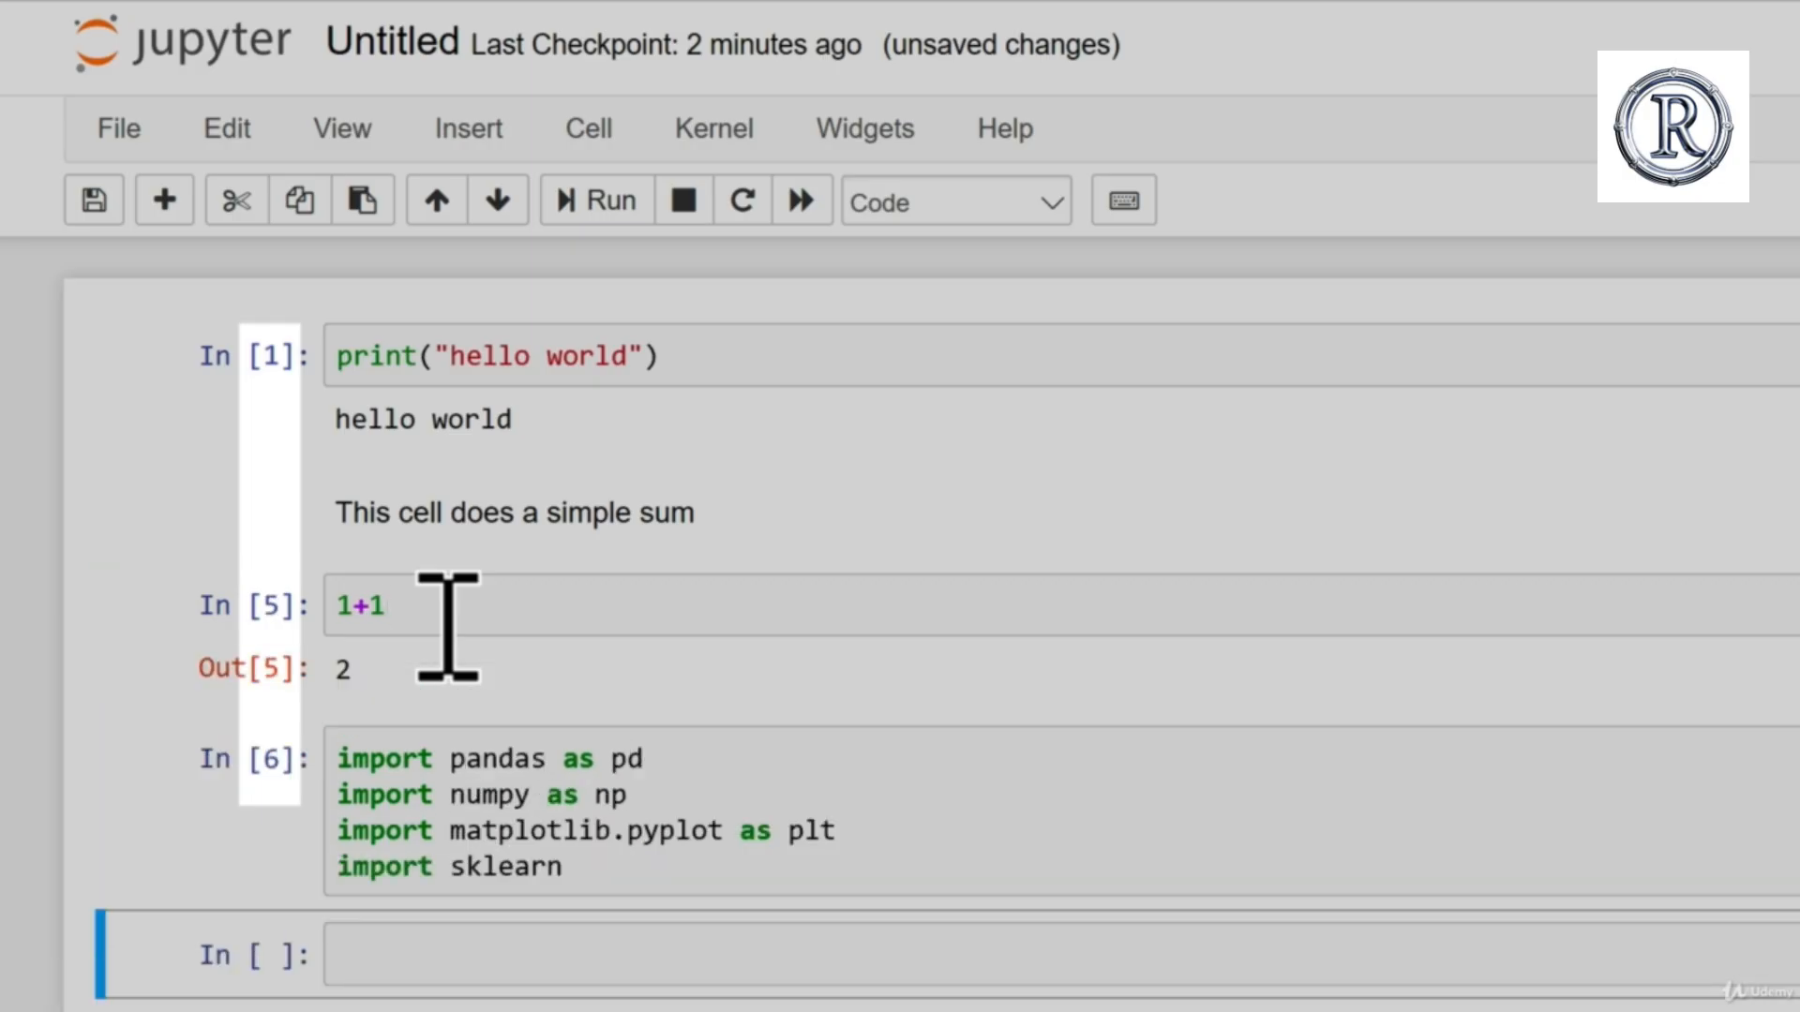
pyautogui.click(438, 666)
pyautogui.click(413, 596)
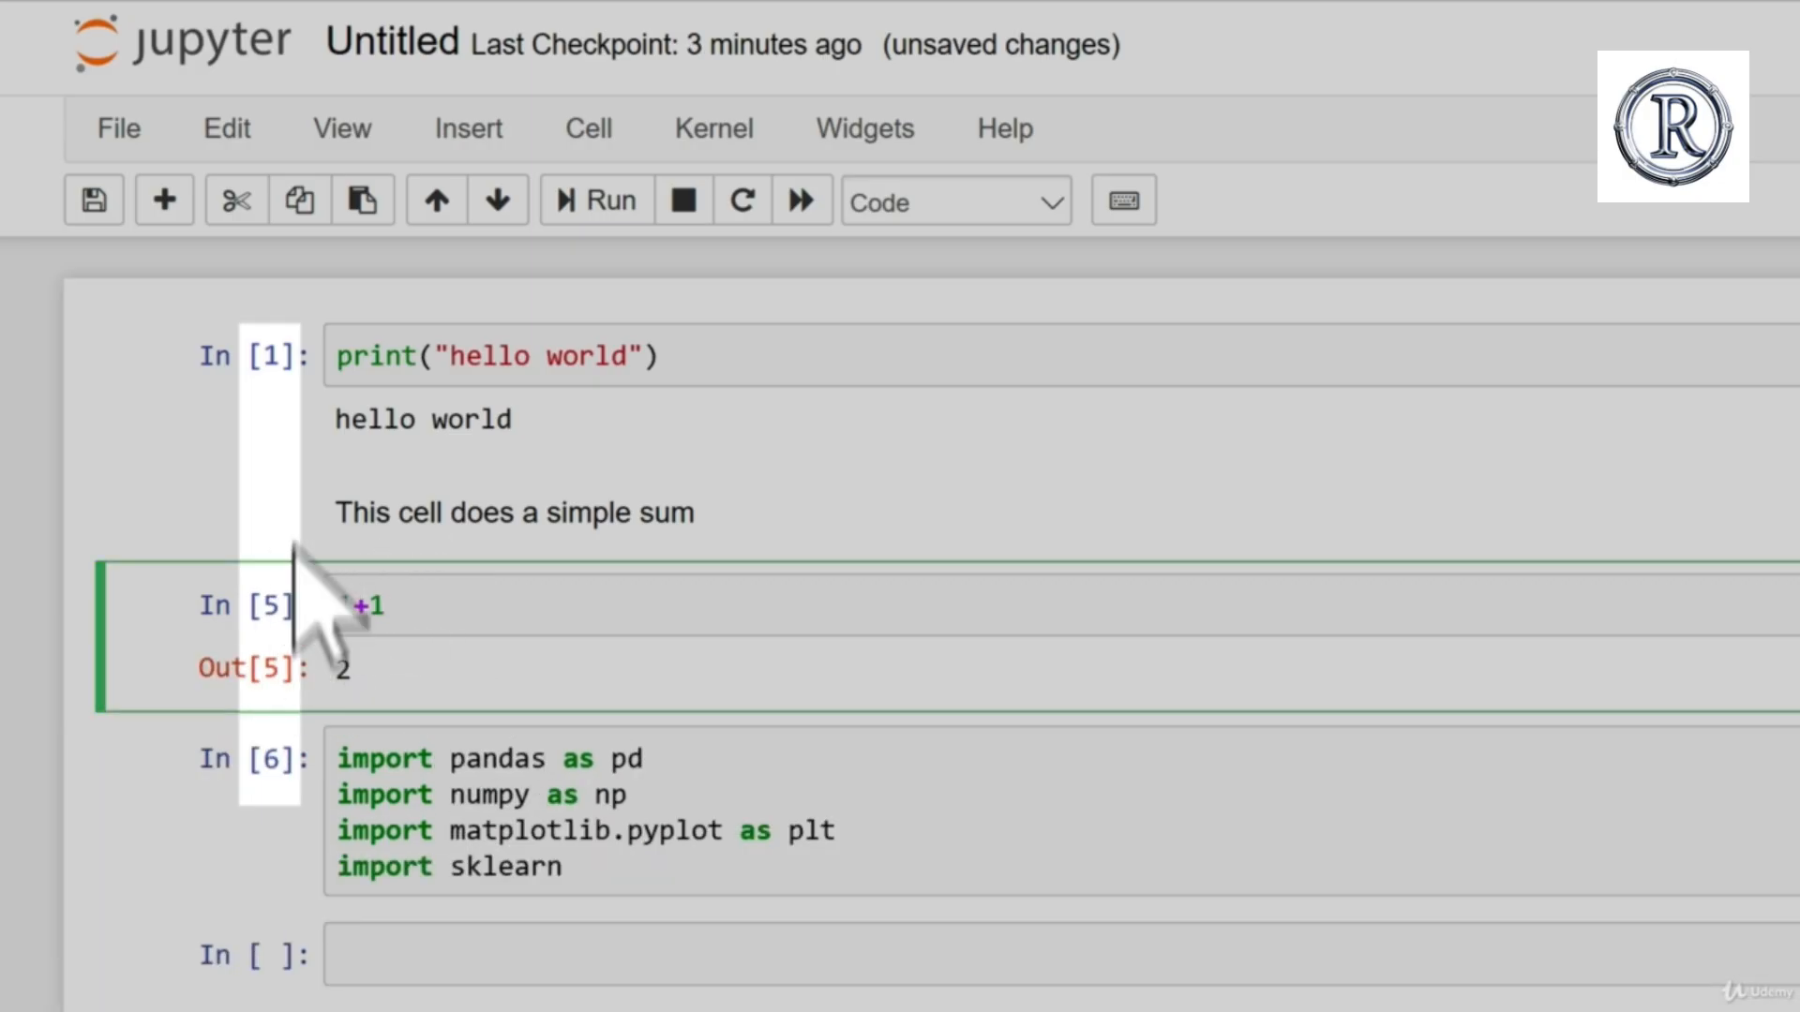
pyautogui.click(727, 373)
pyautogui.hotkey('shift', 'Return')
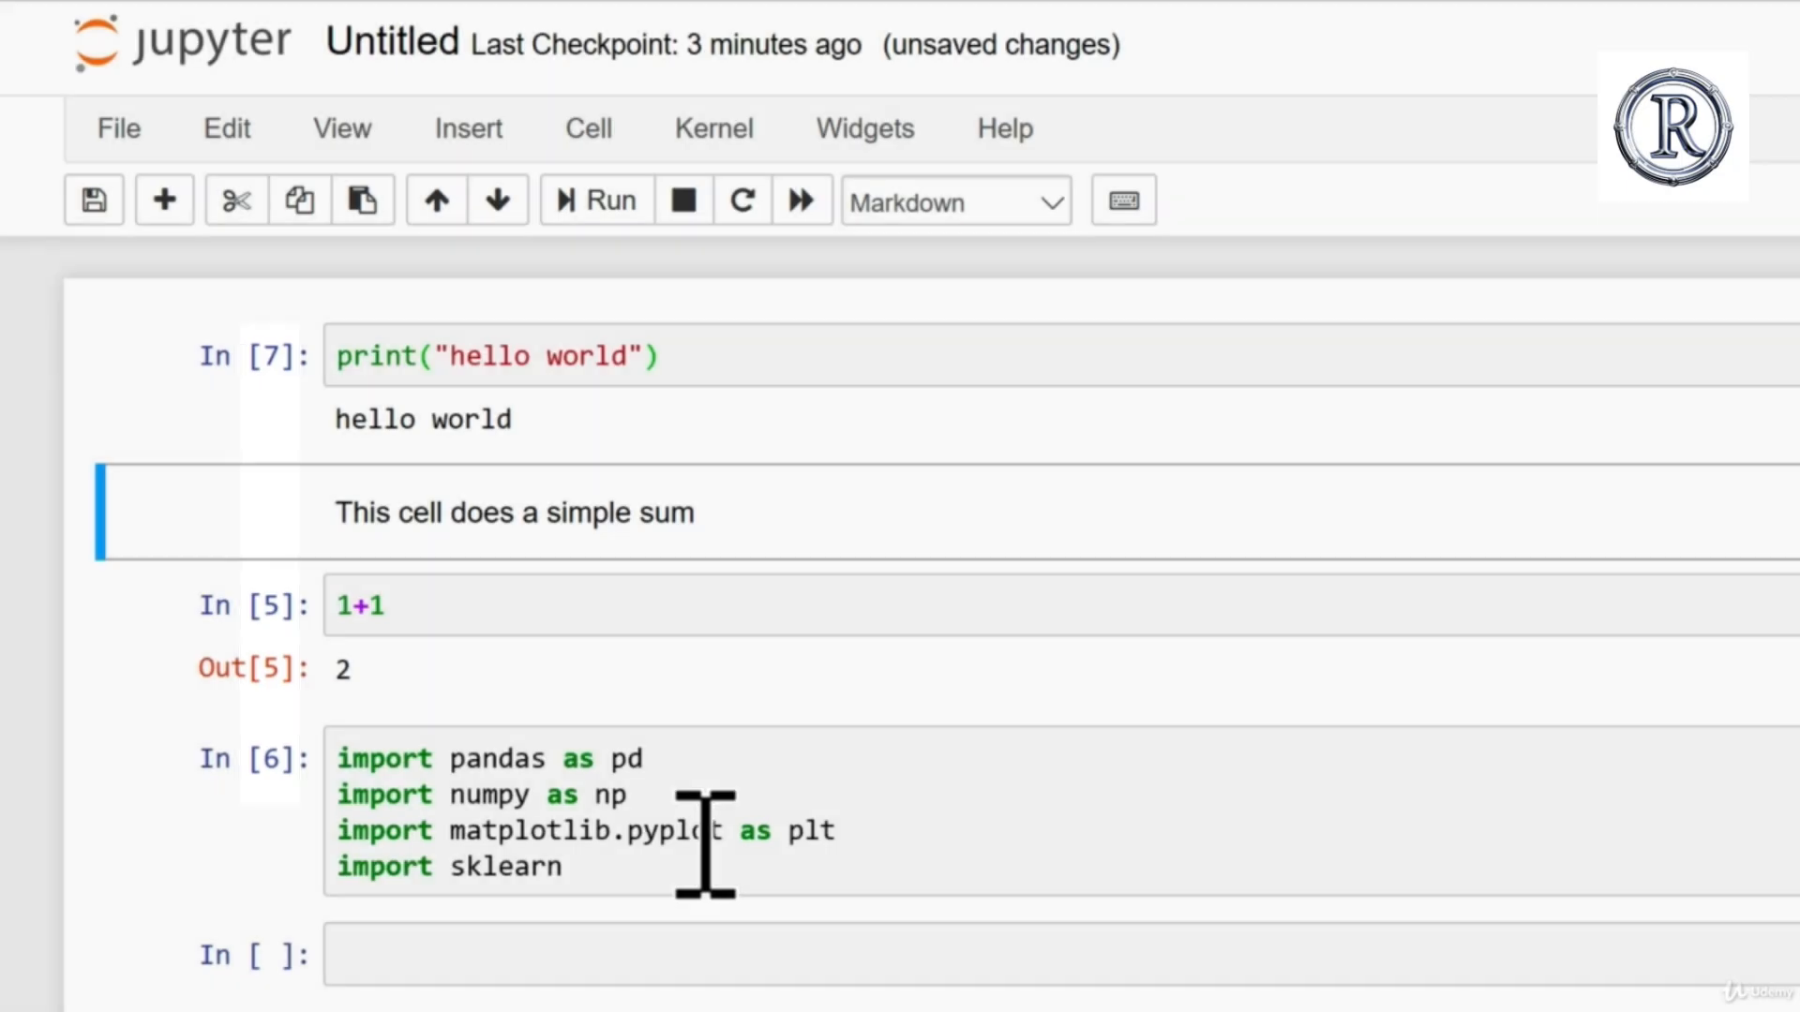
pyautogui.click(705, 839)
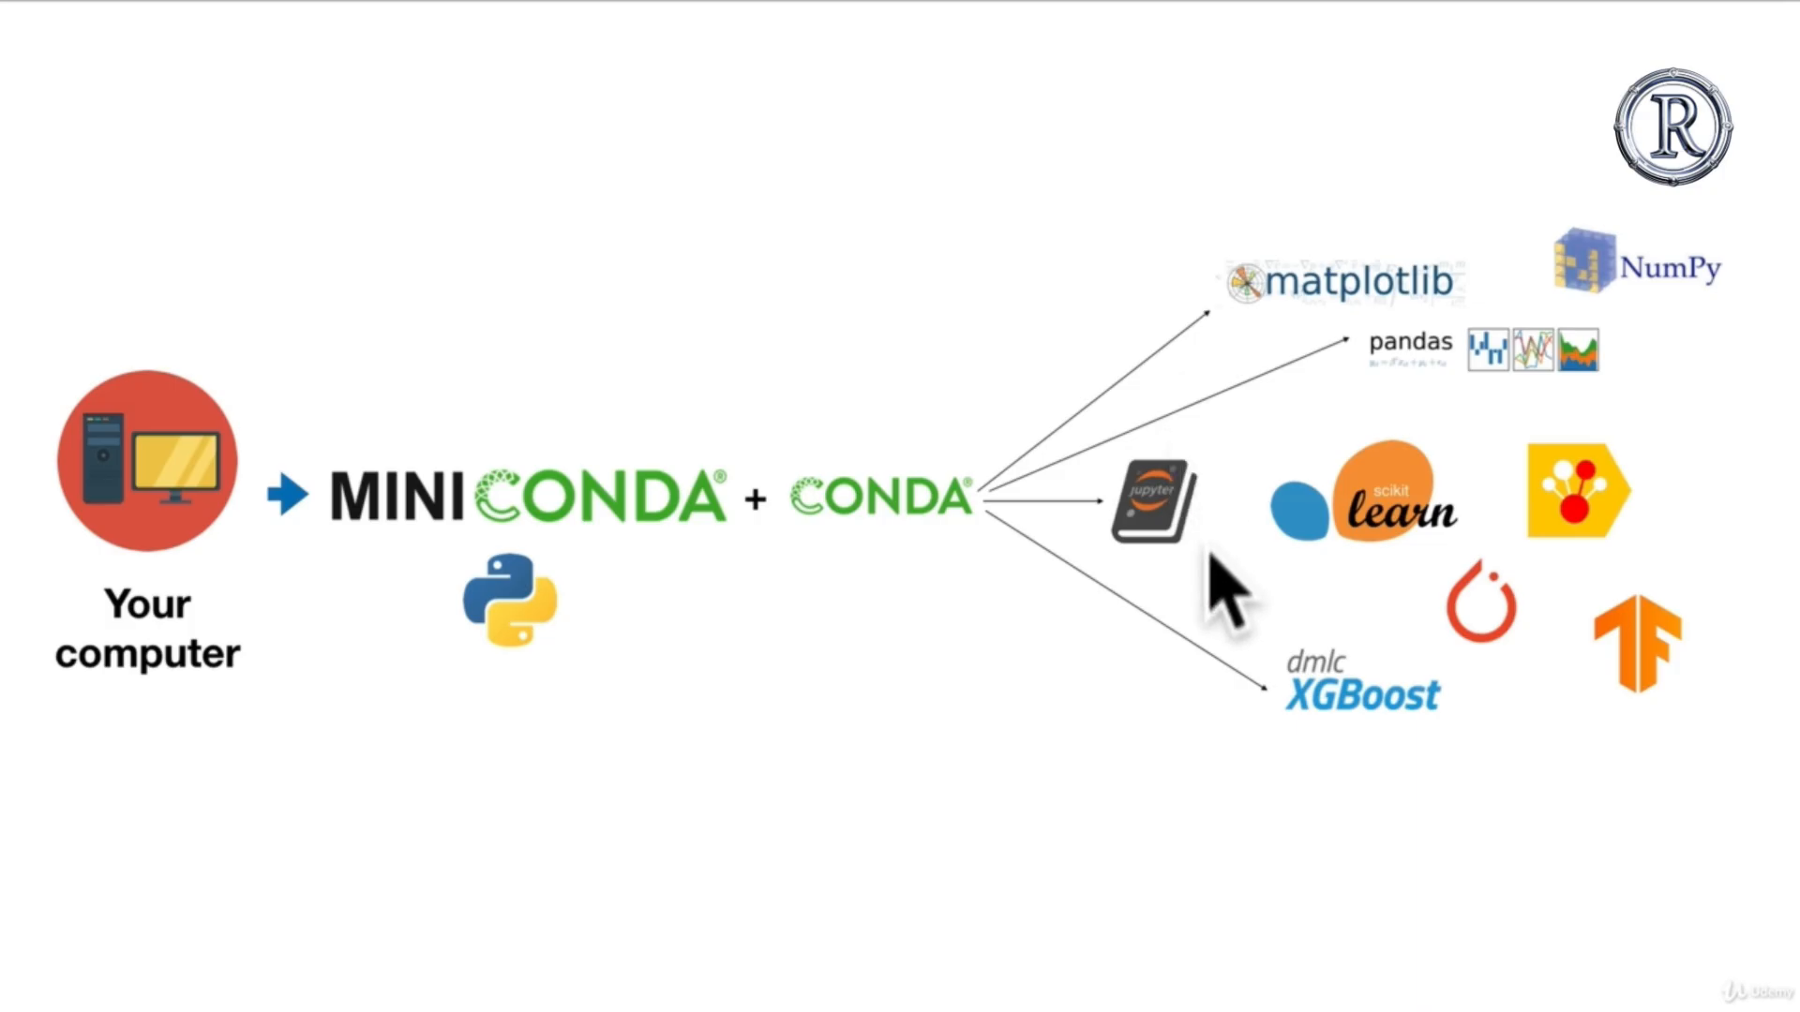
# Step: Review the project environment slides and the Miniconda row of the workflow diagram, from installation through loading a Jupyter Notebook
pyautogui.press('Right')
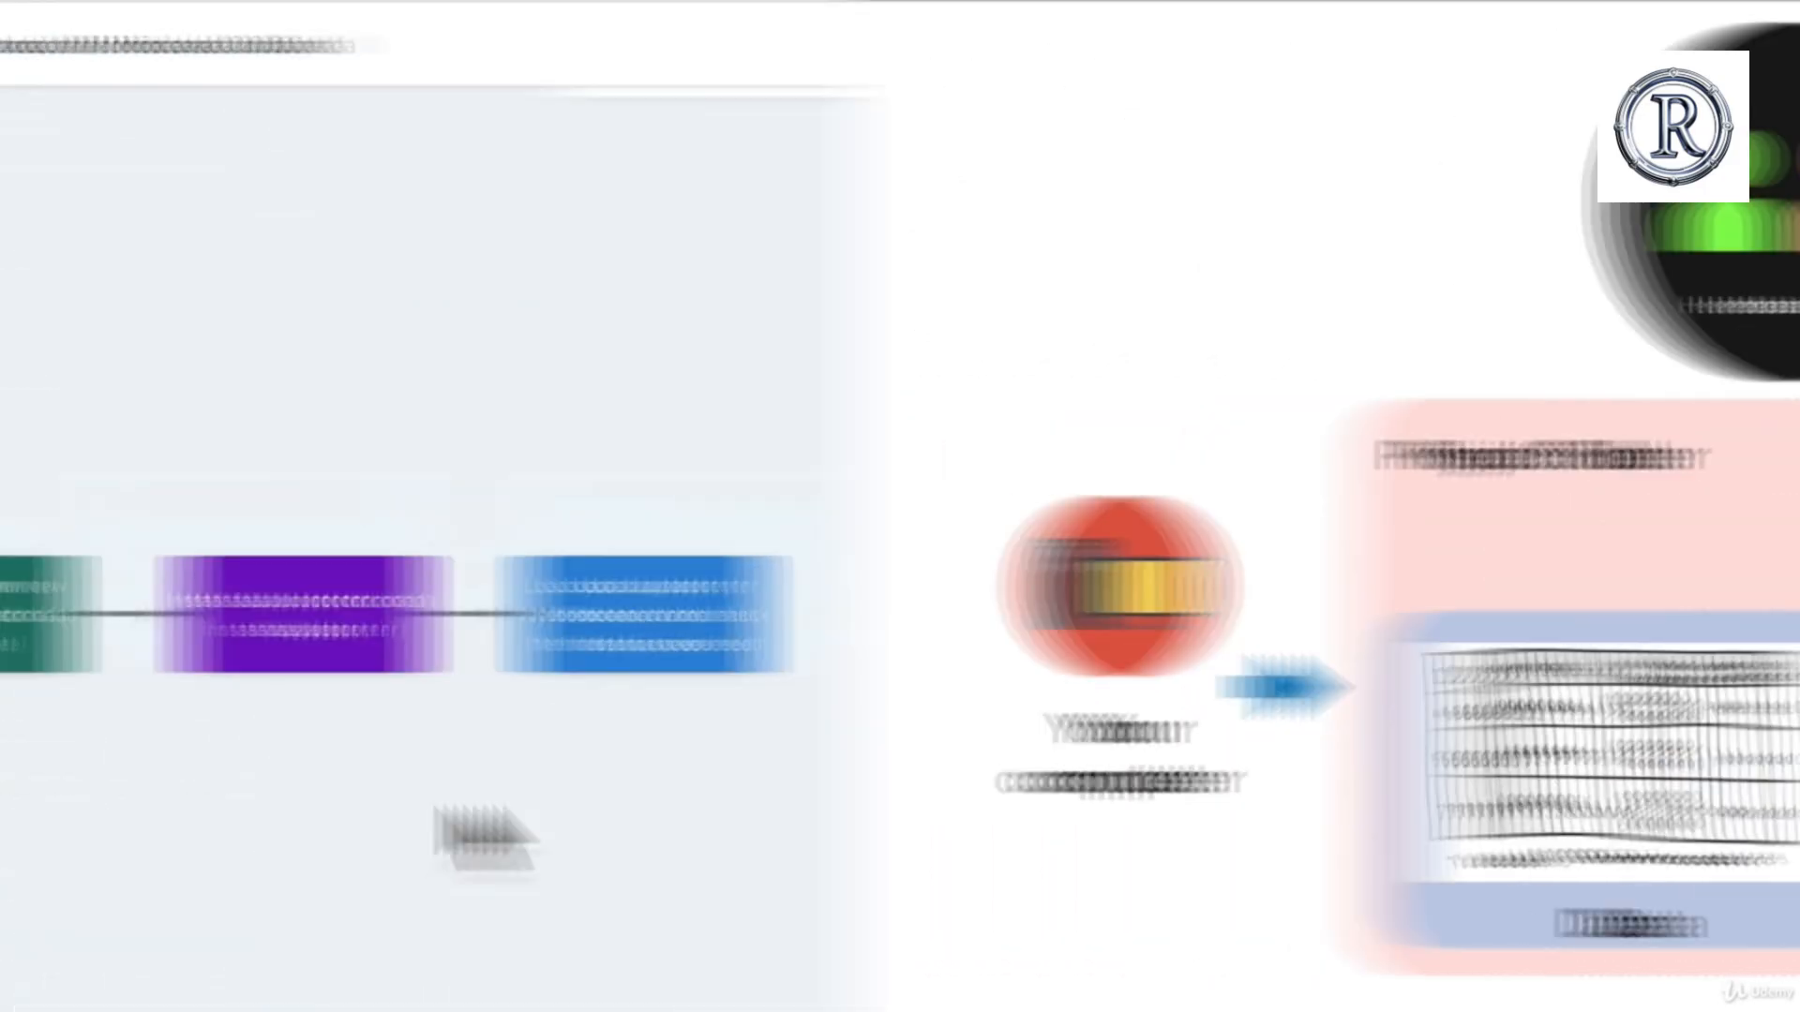
pyautogui.scroll(-5, 1410, 798)
pyautogui.hscroll(-5, 485, 808)
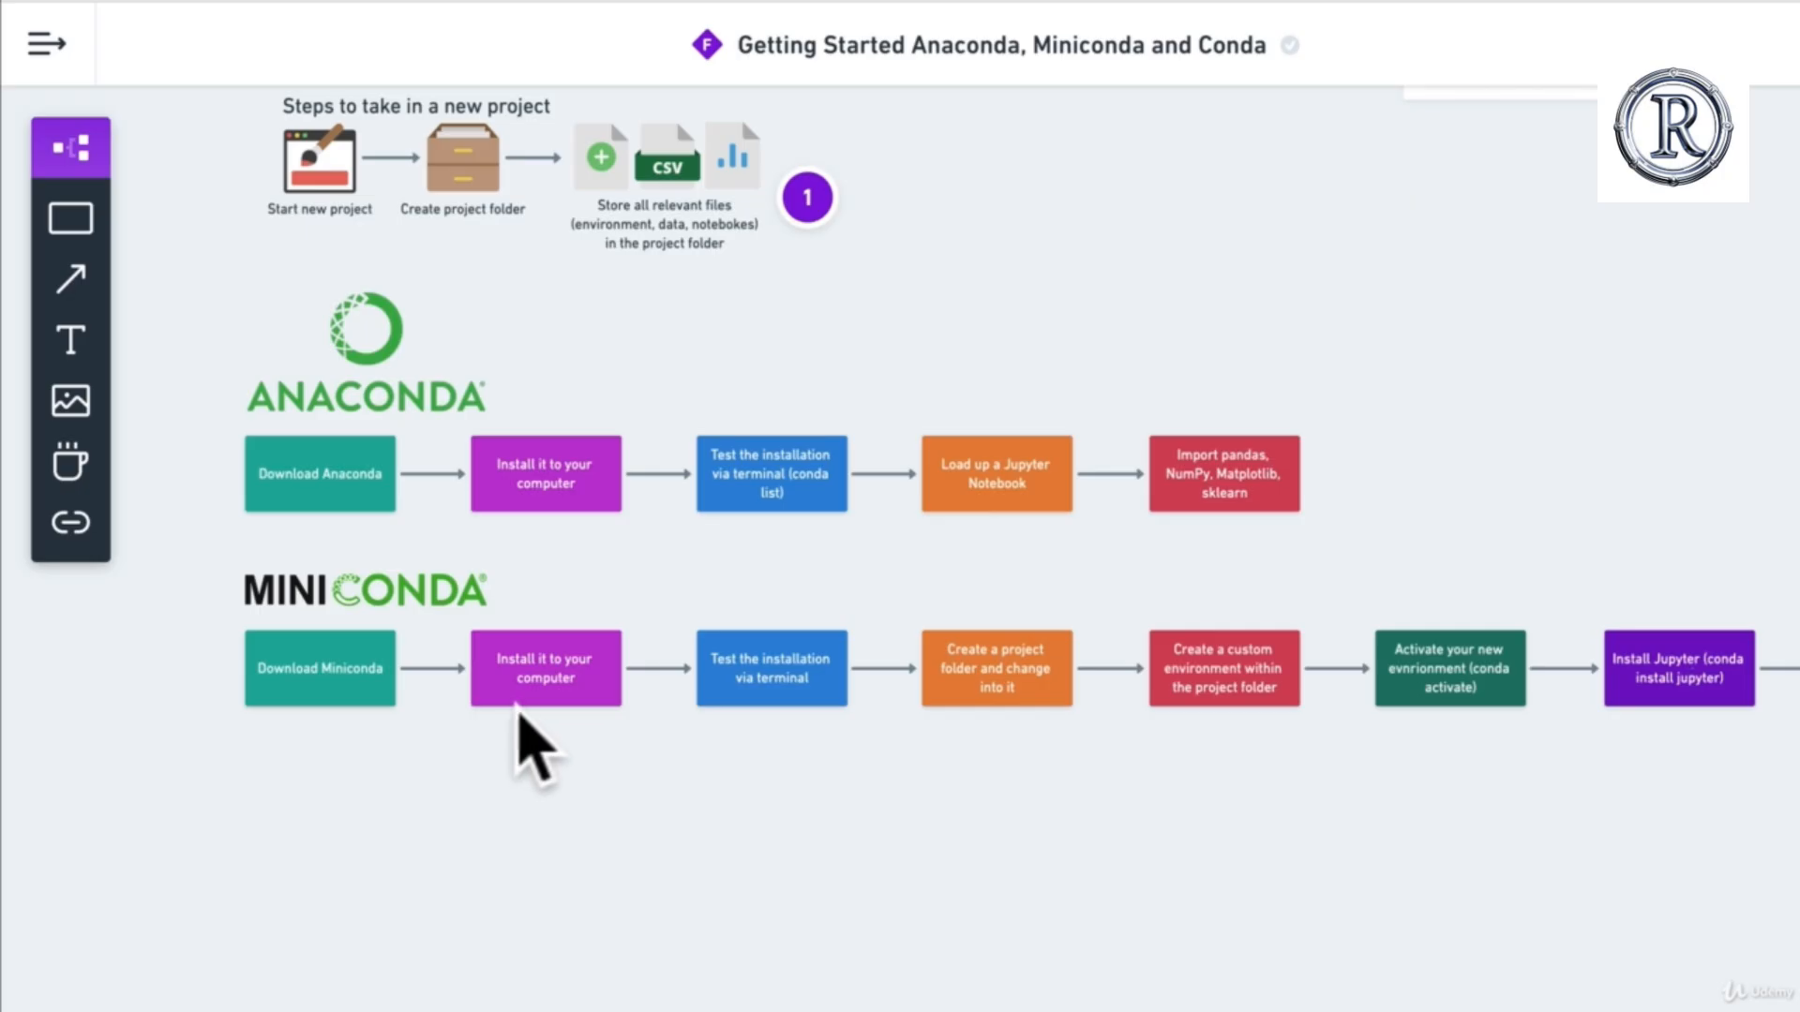
pyautogui.scroll(5, 774, 705)
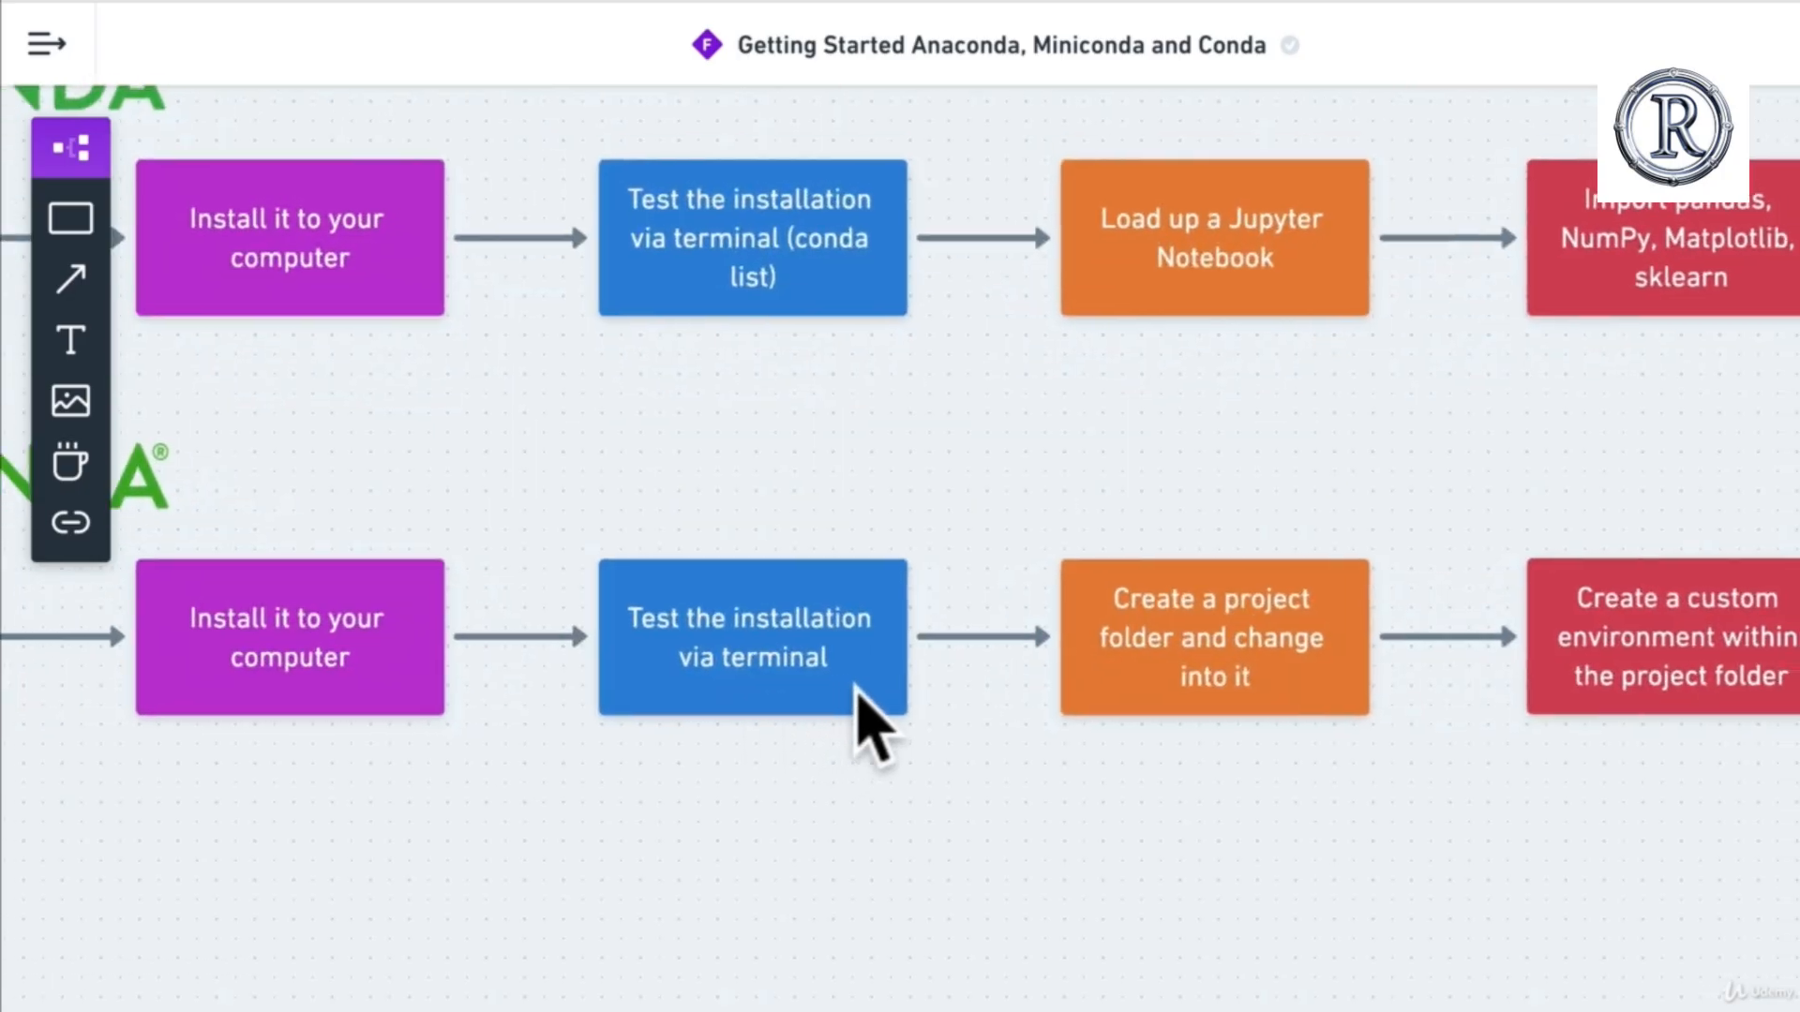
pyautogui.hscroll(2, 1185, 724)
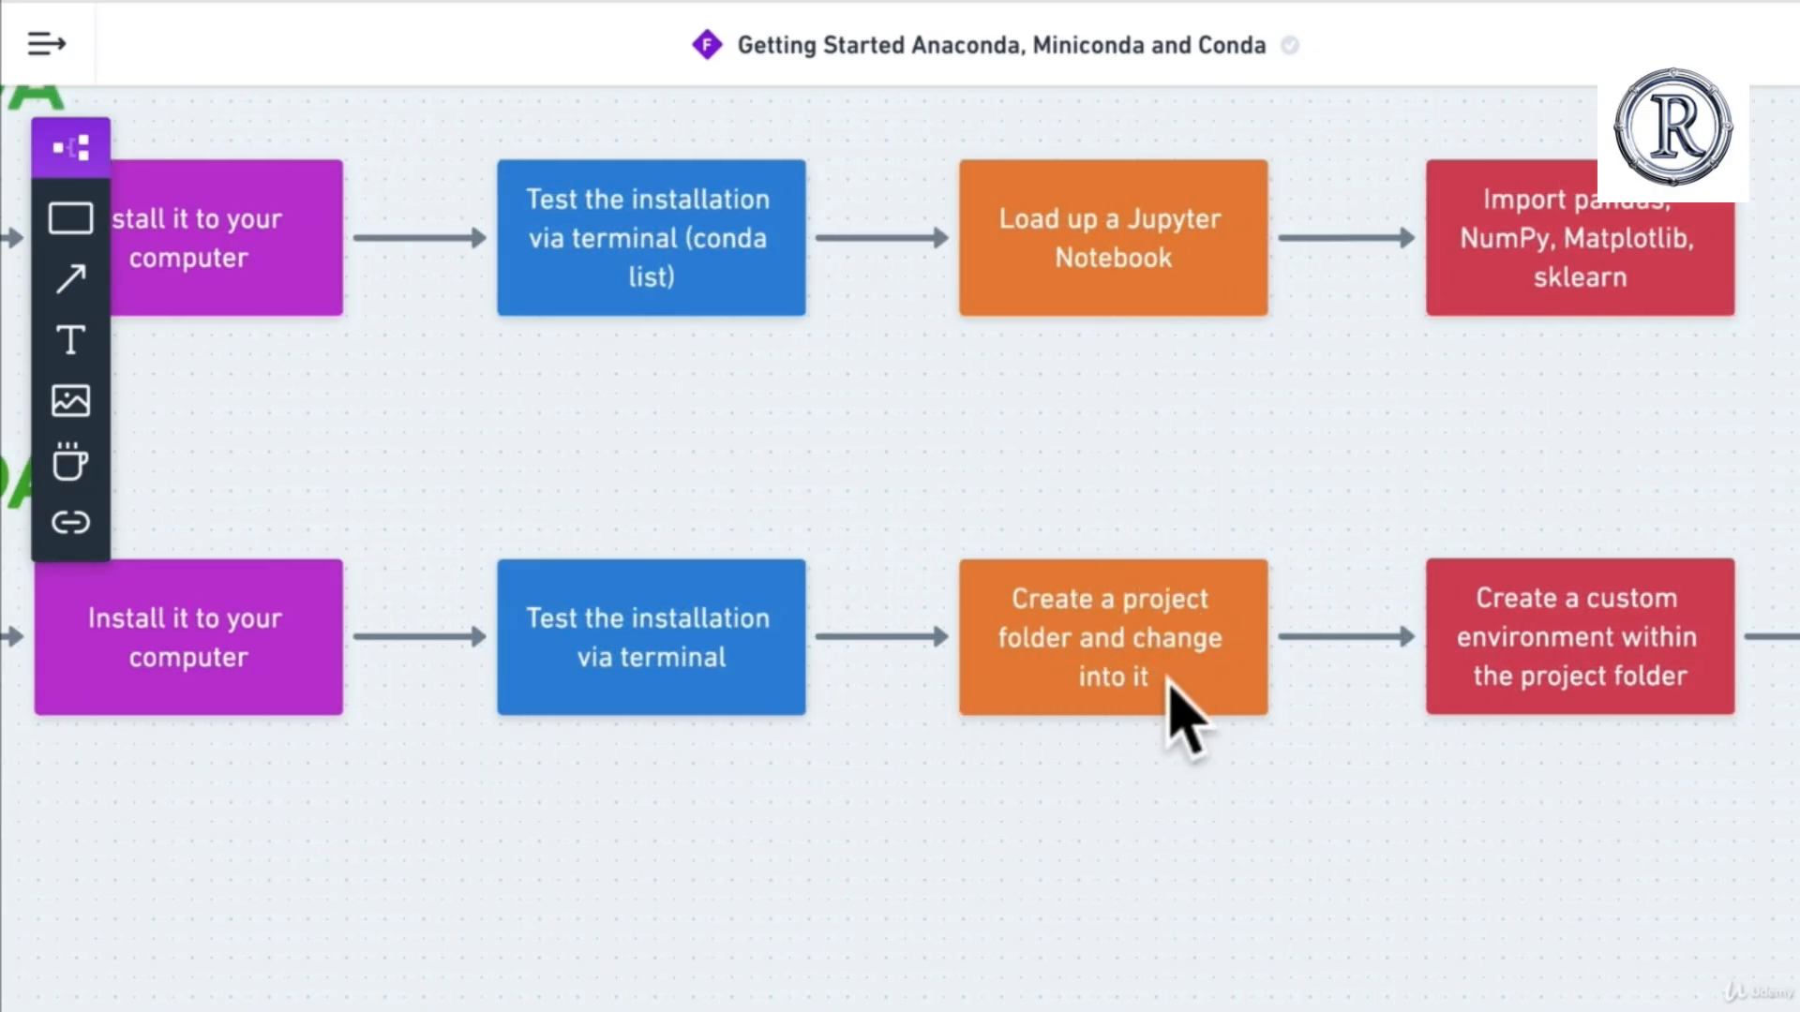
pyautogui.hscroll(4, 1185, 720)
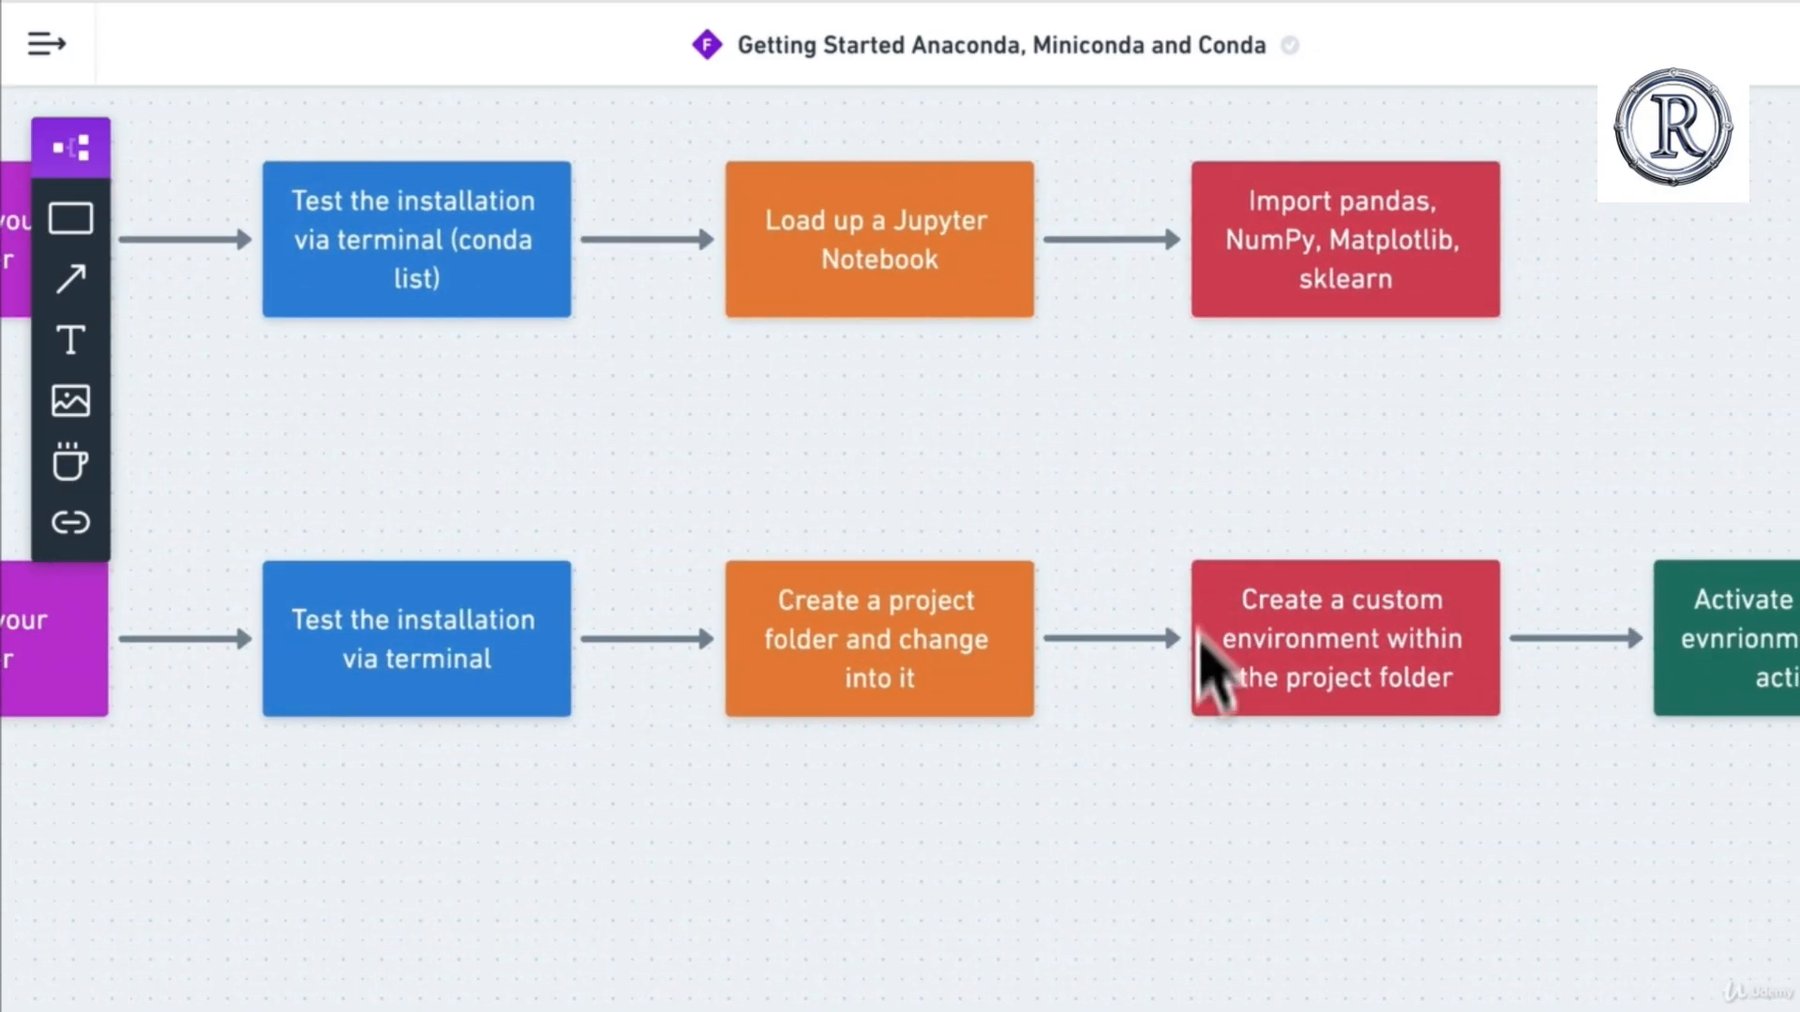
pyautogui.hscroll(2, 1293, 713)
pyautogui.hscroll(2, 1297, 689)
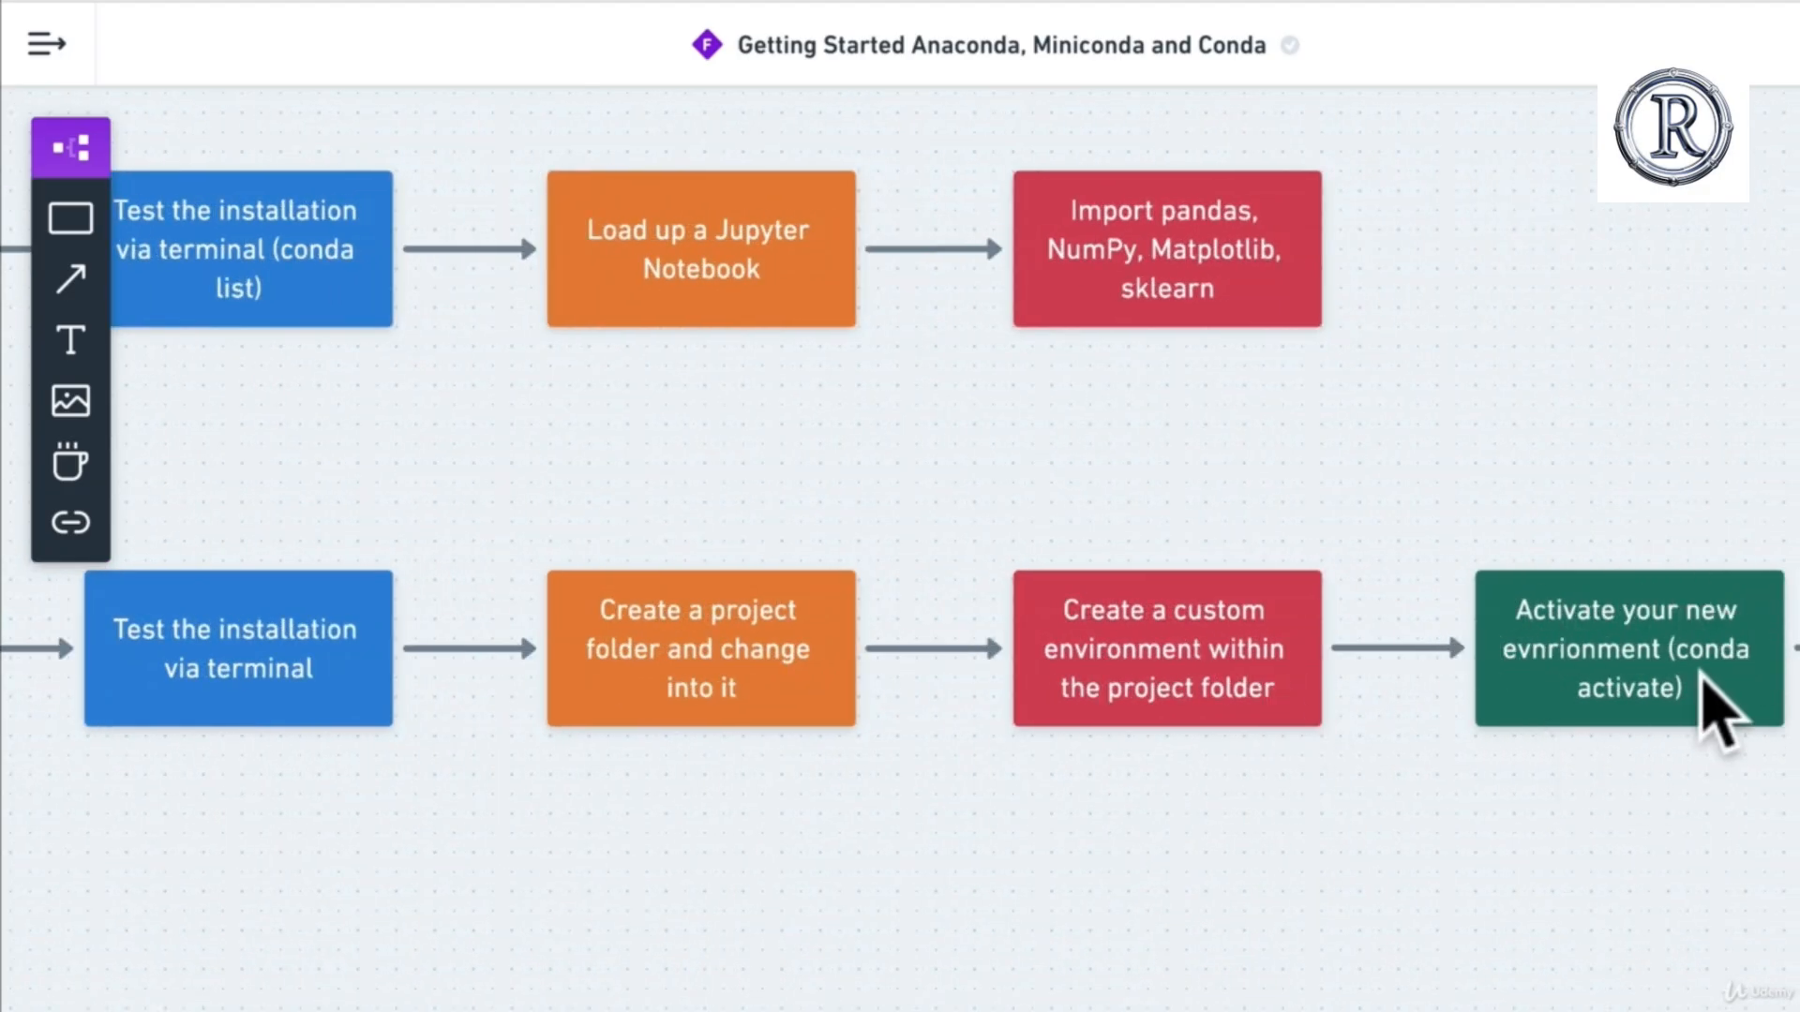
pyautogui.hscroll(2, 1706, 713)
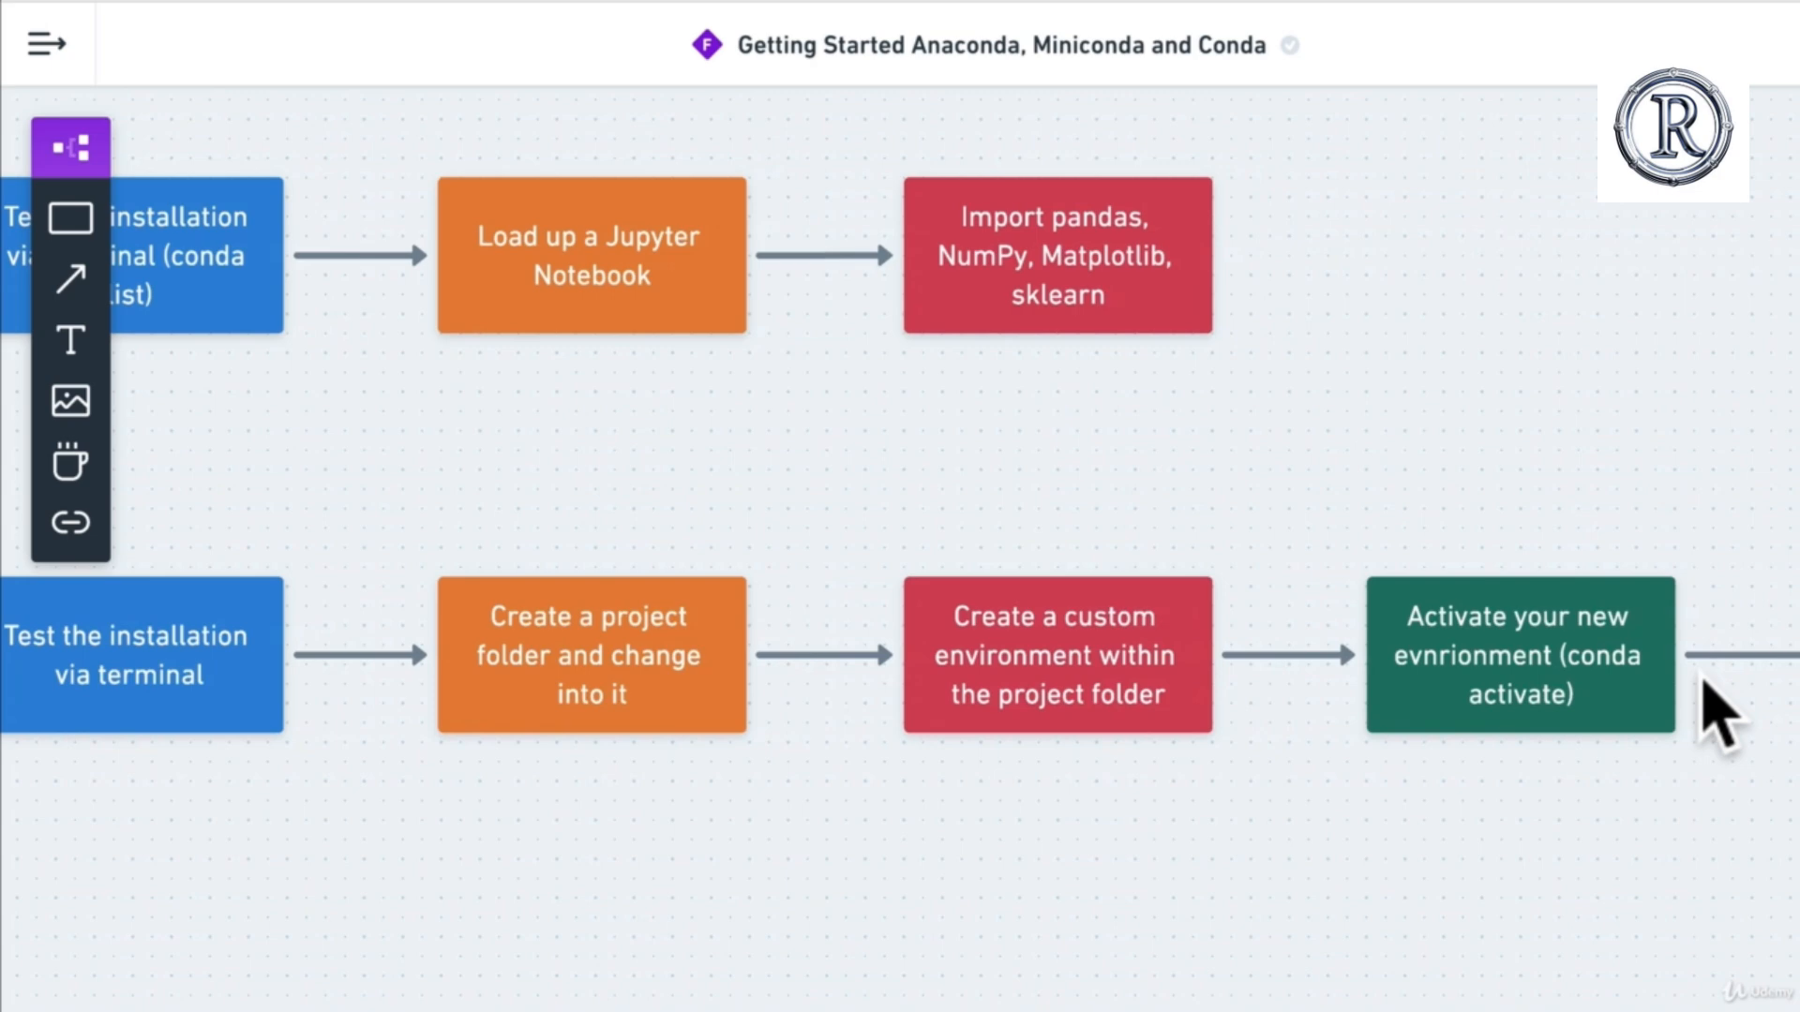
pyautogui.hscroll(6, 1704, 682)
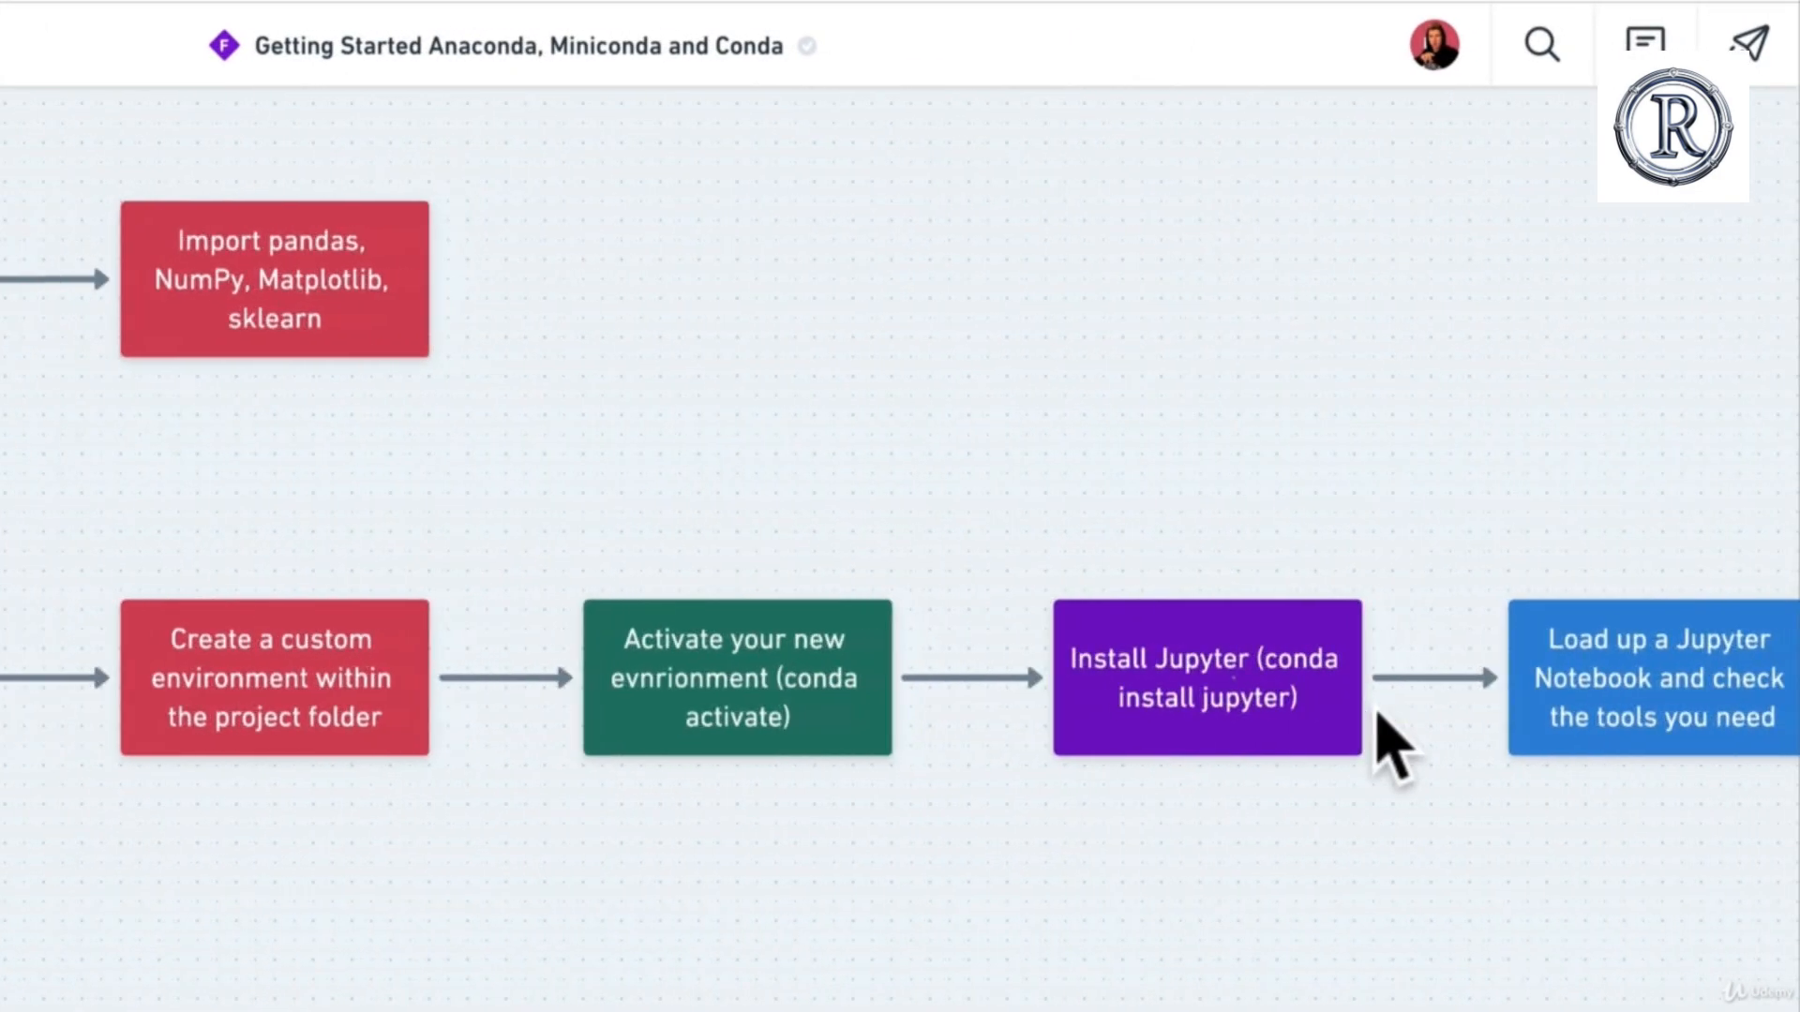
pyautogui.hscroll(3, 1377, 715)
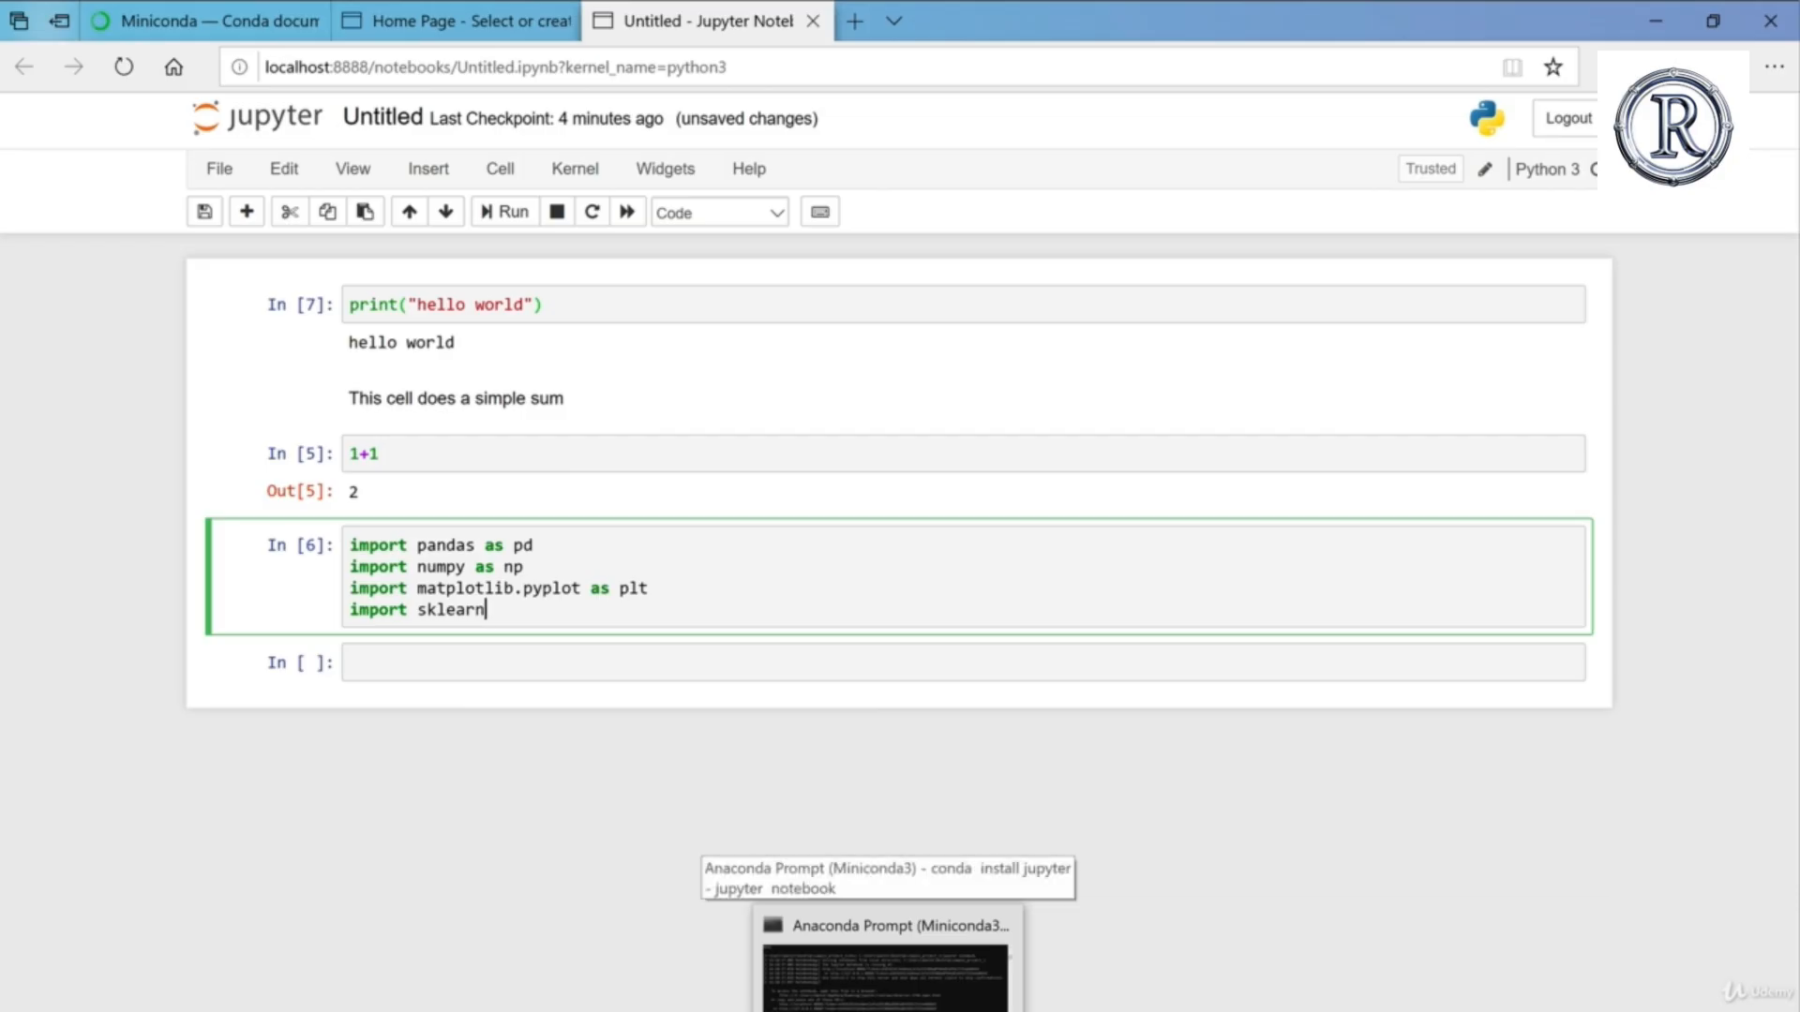
# Step: View the notebook server log in the Anaconda Prompt, and save the Untitled notebook in the browser with the hello world cell selected
pyautogui.click(887, 1010)
pyautogui.click(658, 527)
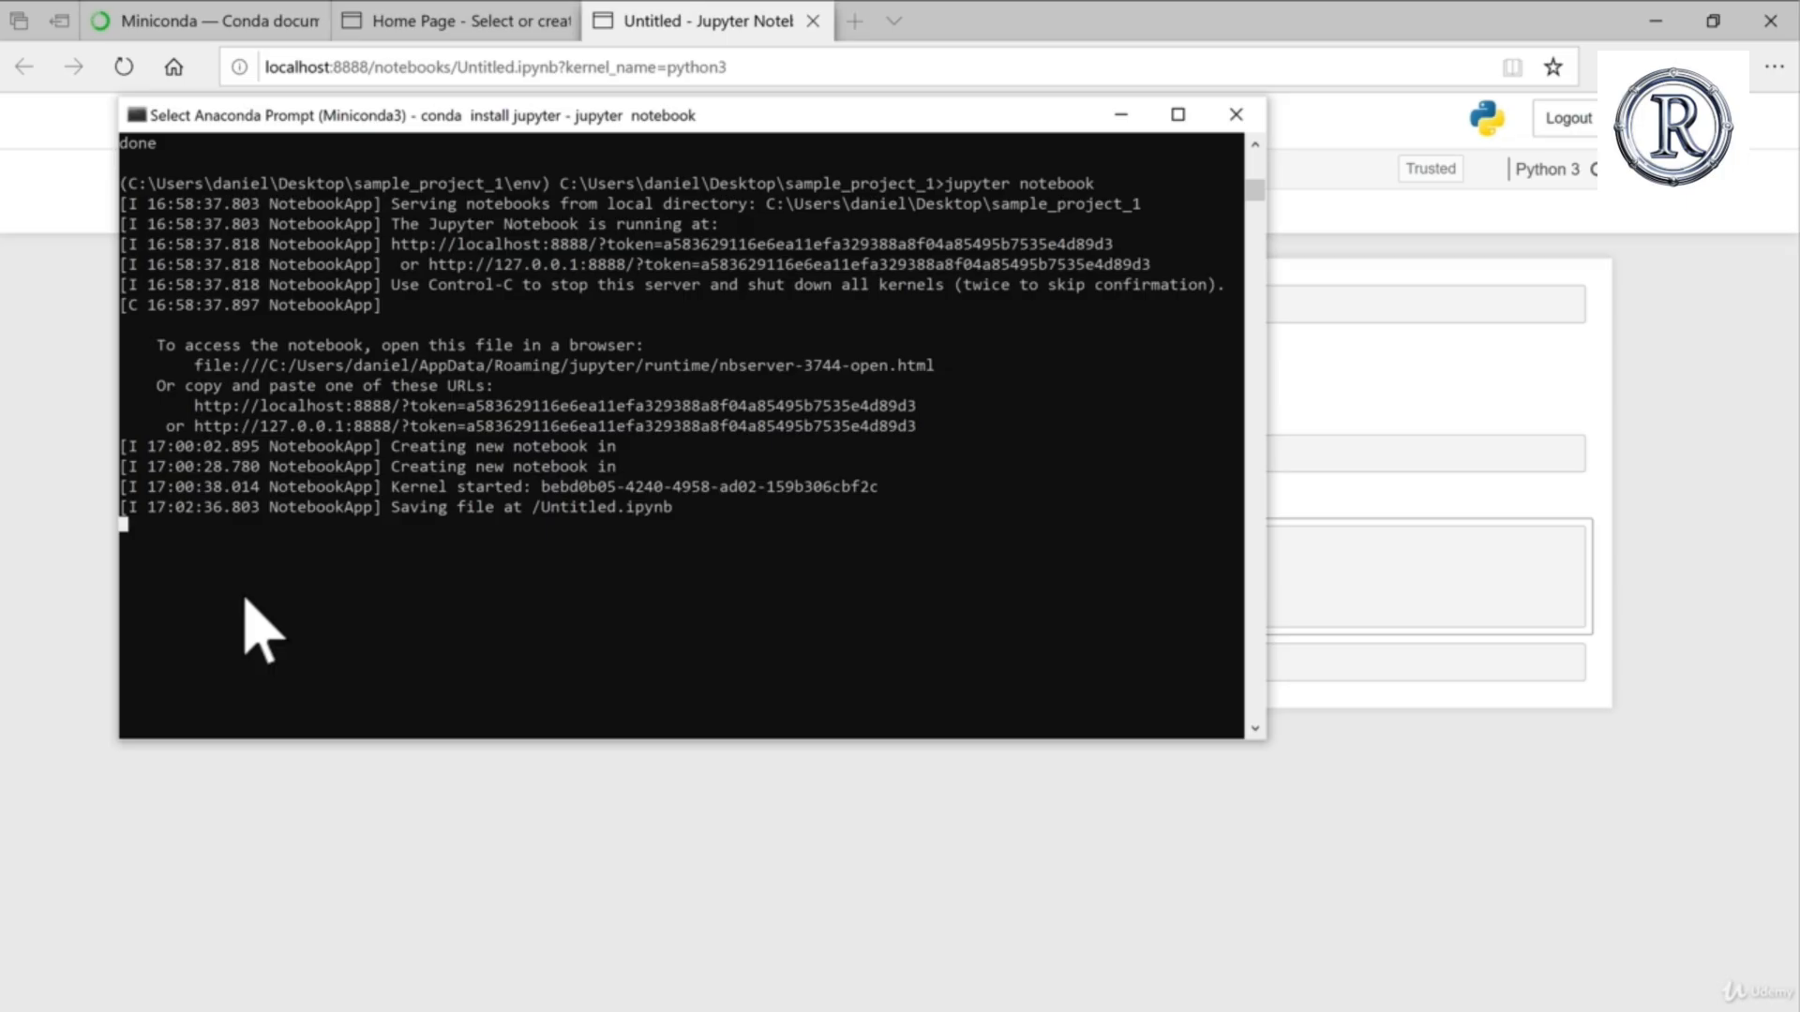
pyautogui.click(844, 901)
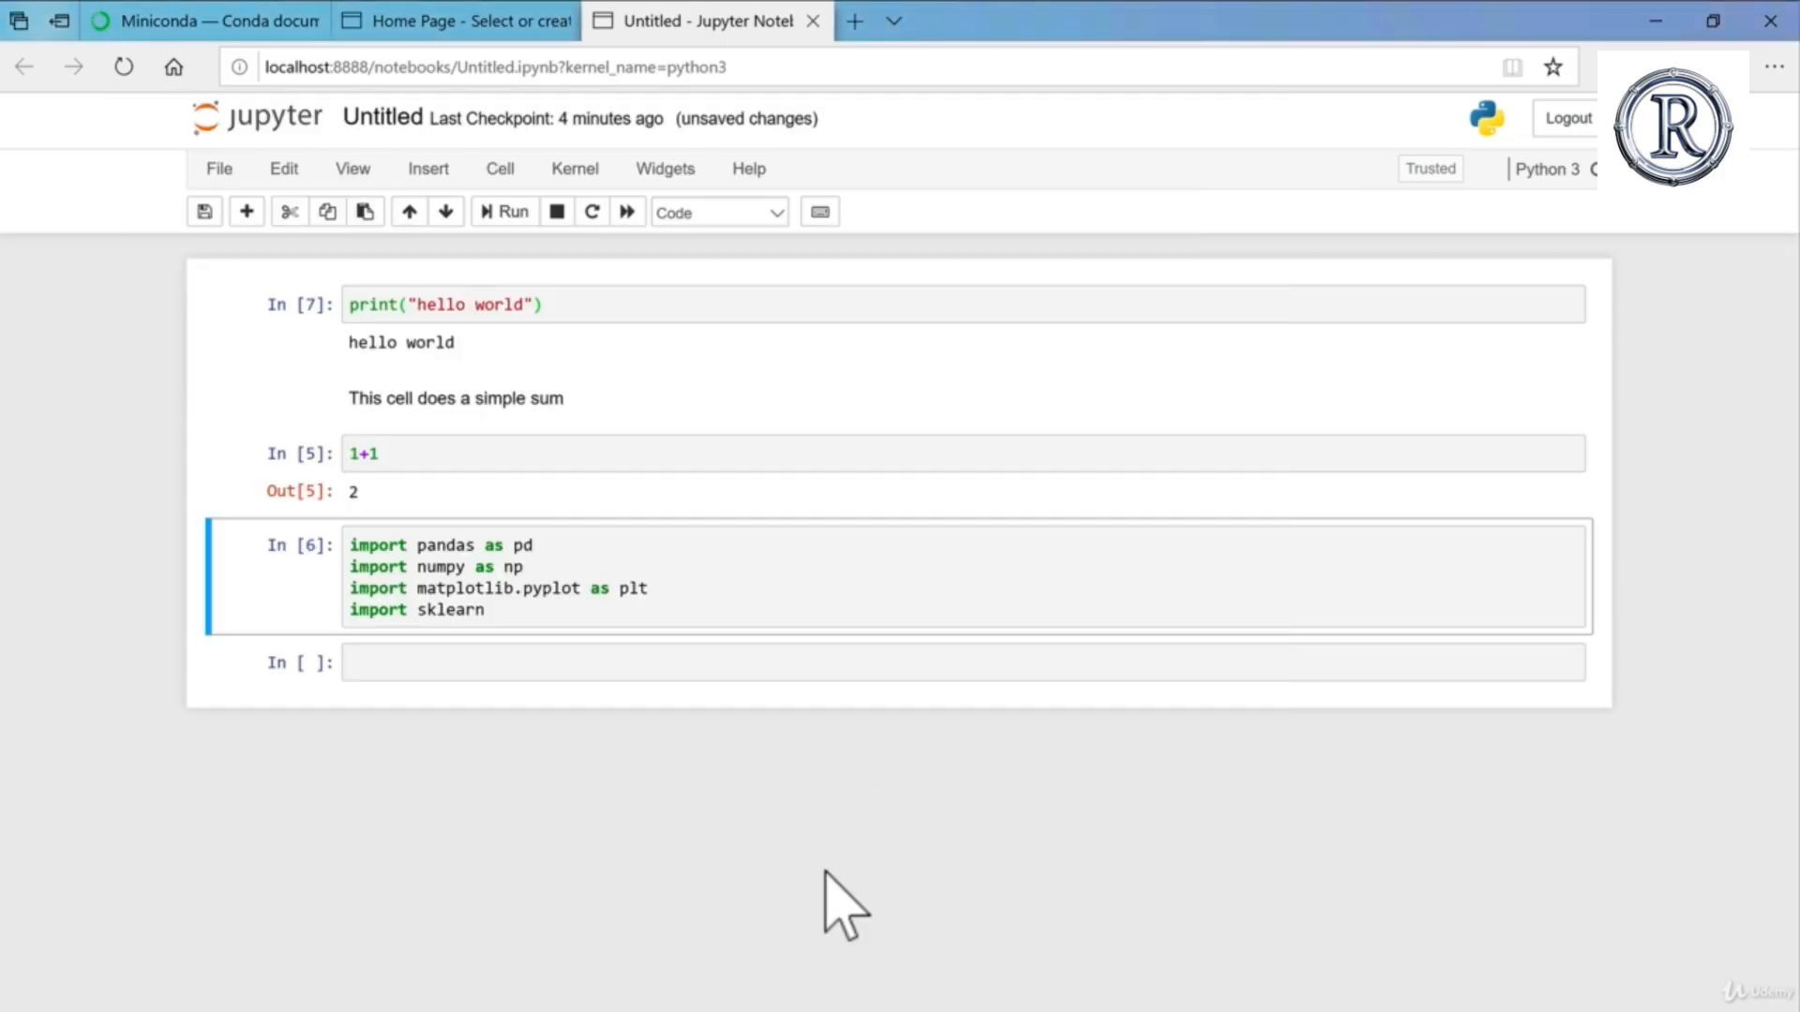
pyautogui.hotkey('alt', 'Tab')
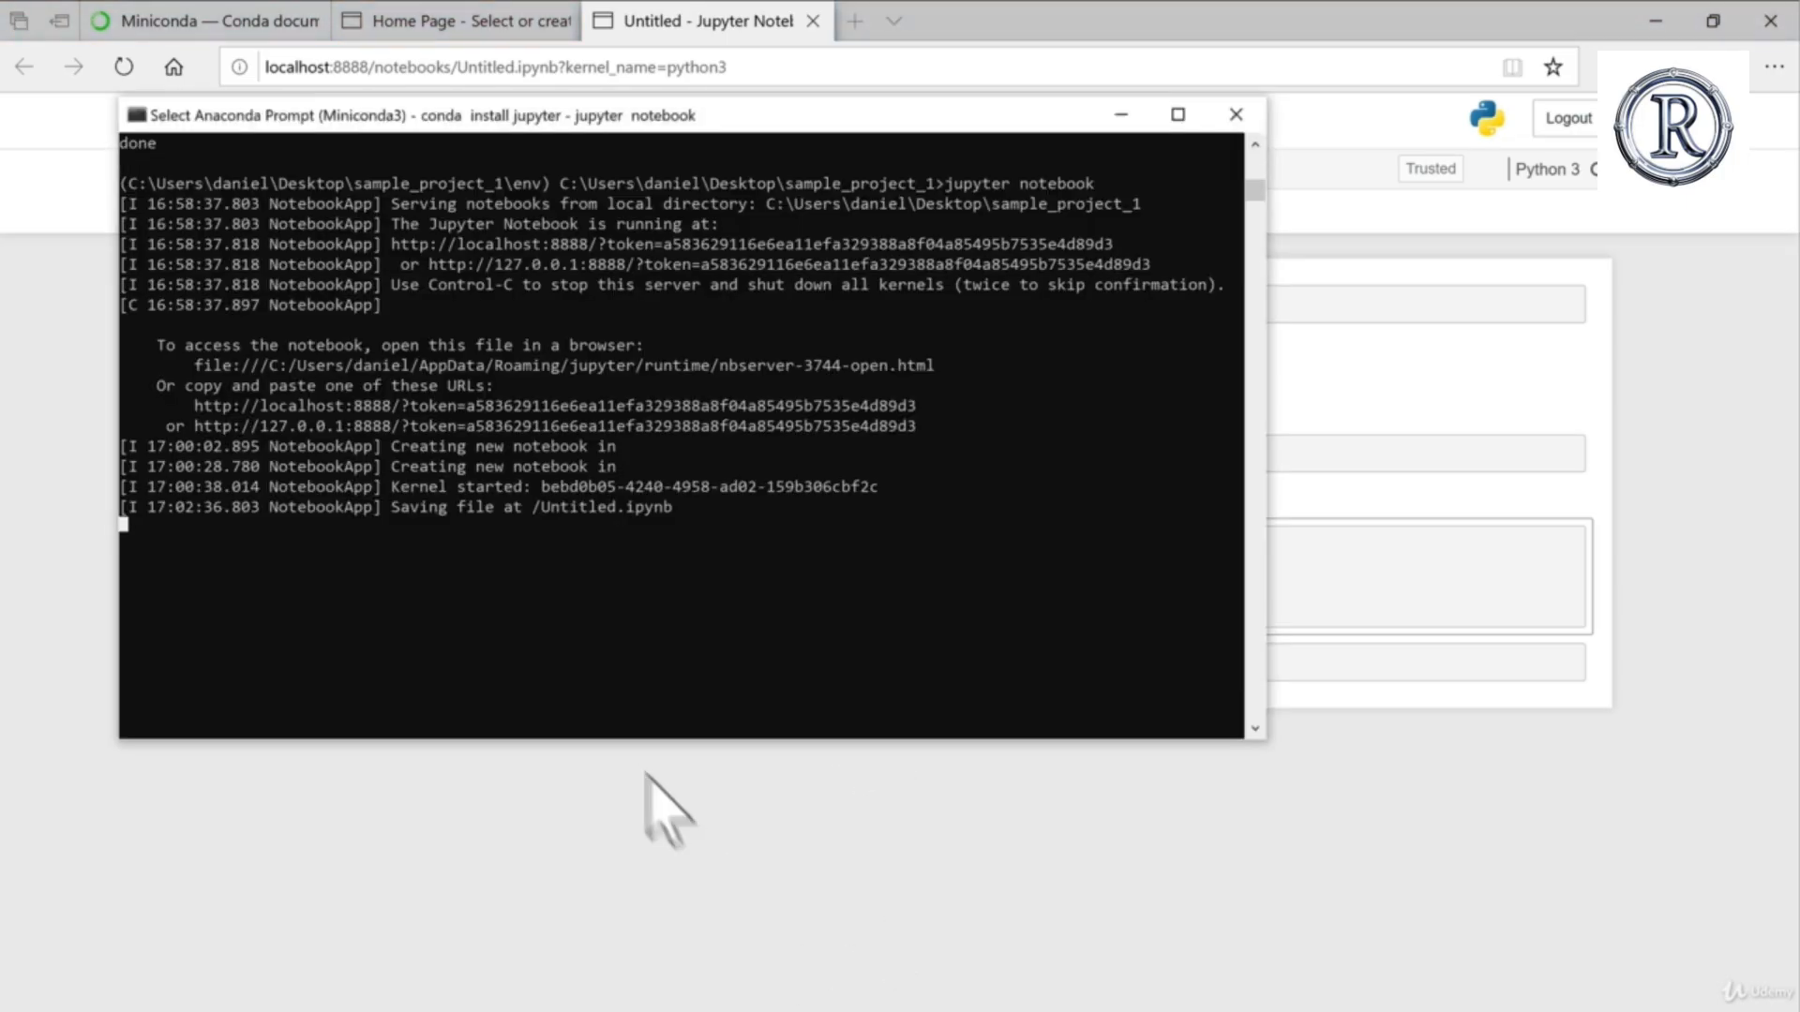
pyautogui.click(711, 857)
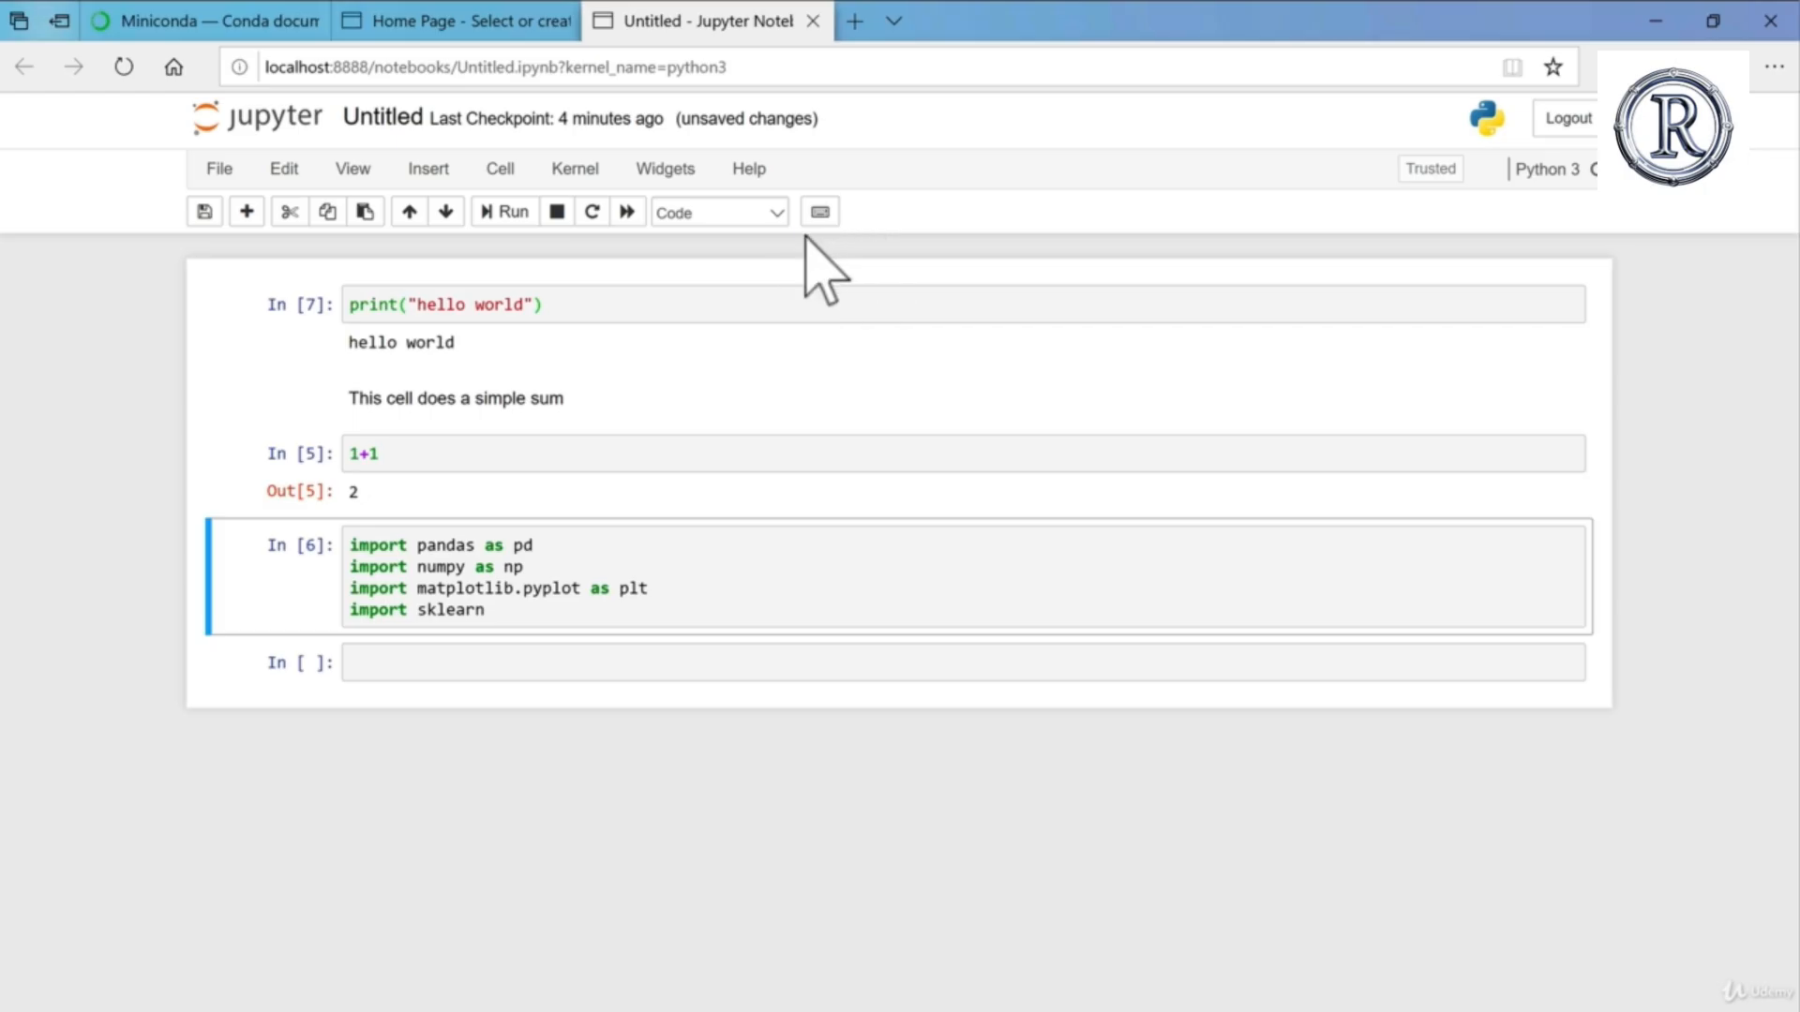
pyautogui.click(674, 349)
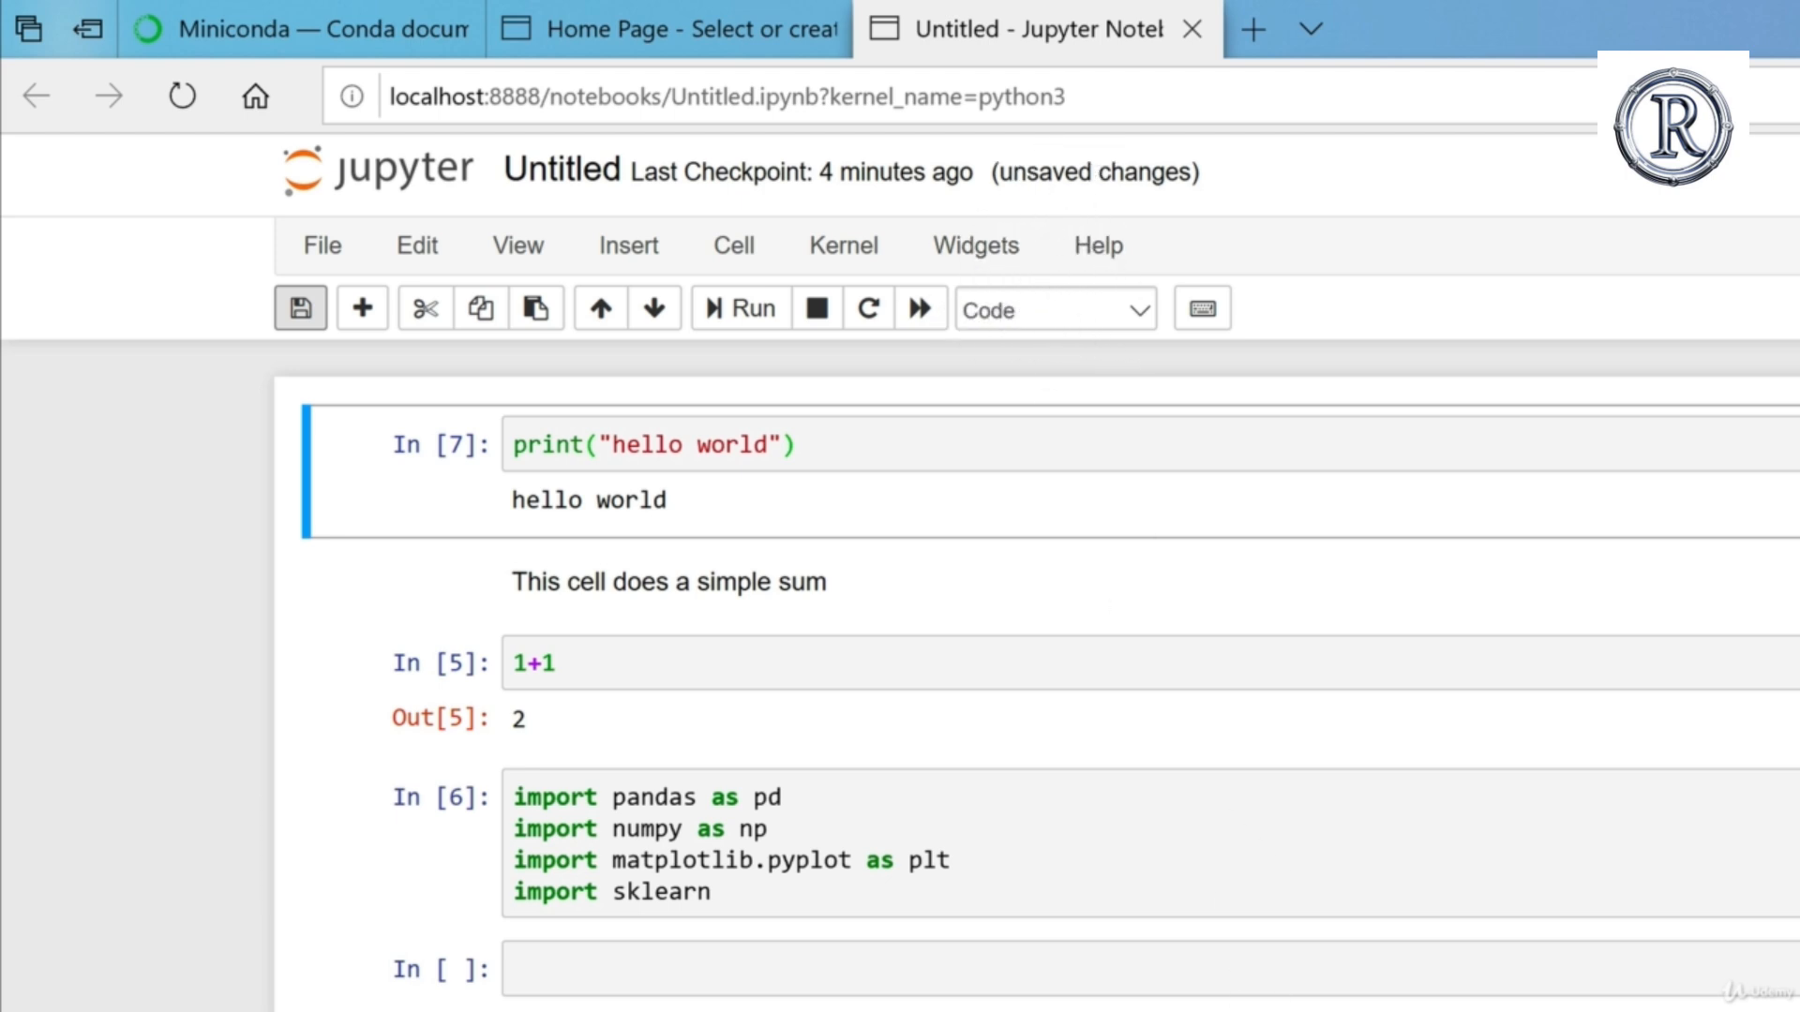
# Step: Stop the running Jupyter Notebook server in the Anaconda Prompt, and dismiss the backup and connection messages over the notebook
pyautogui.hotkey('alt', 'Tab')
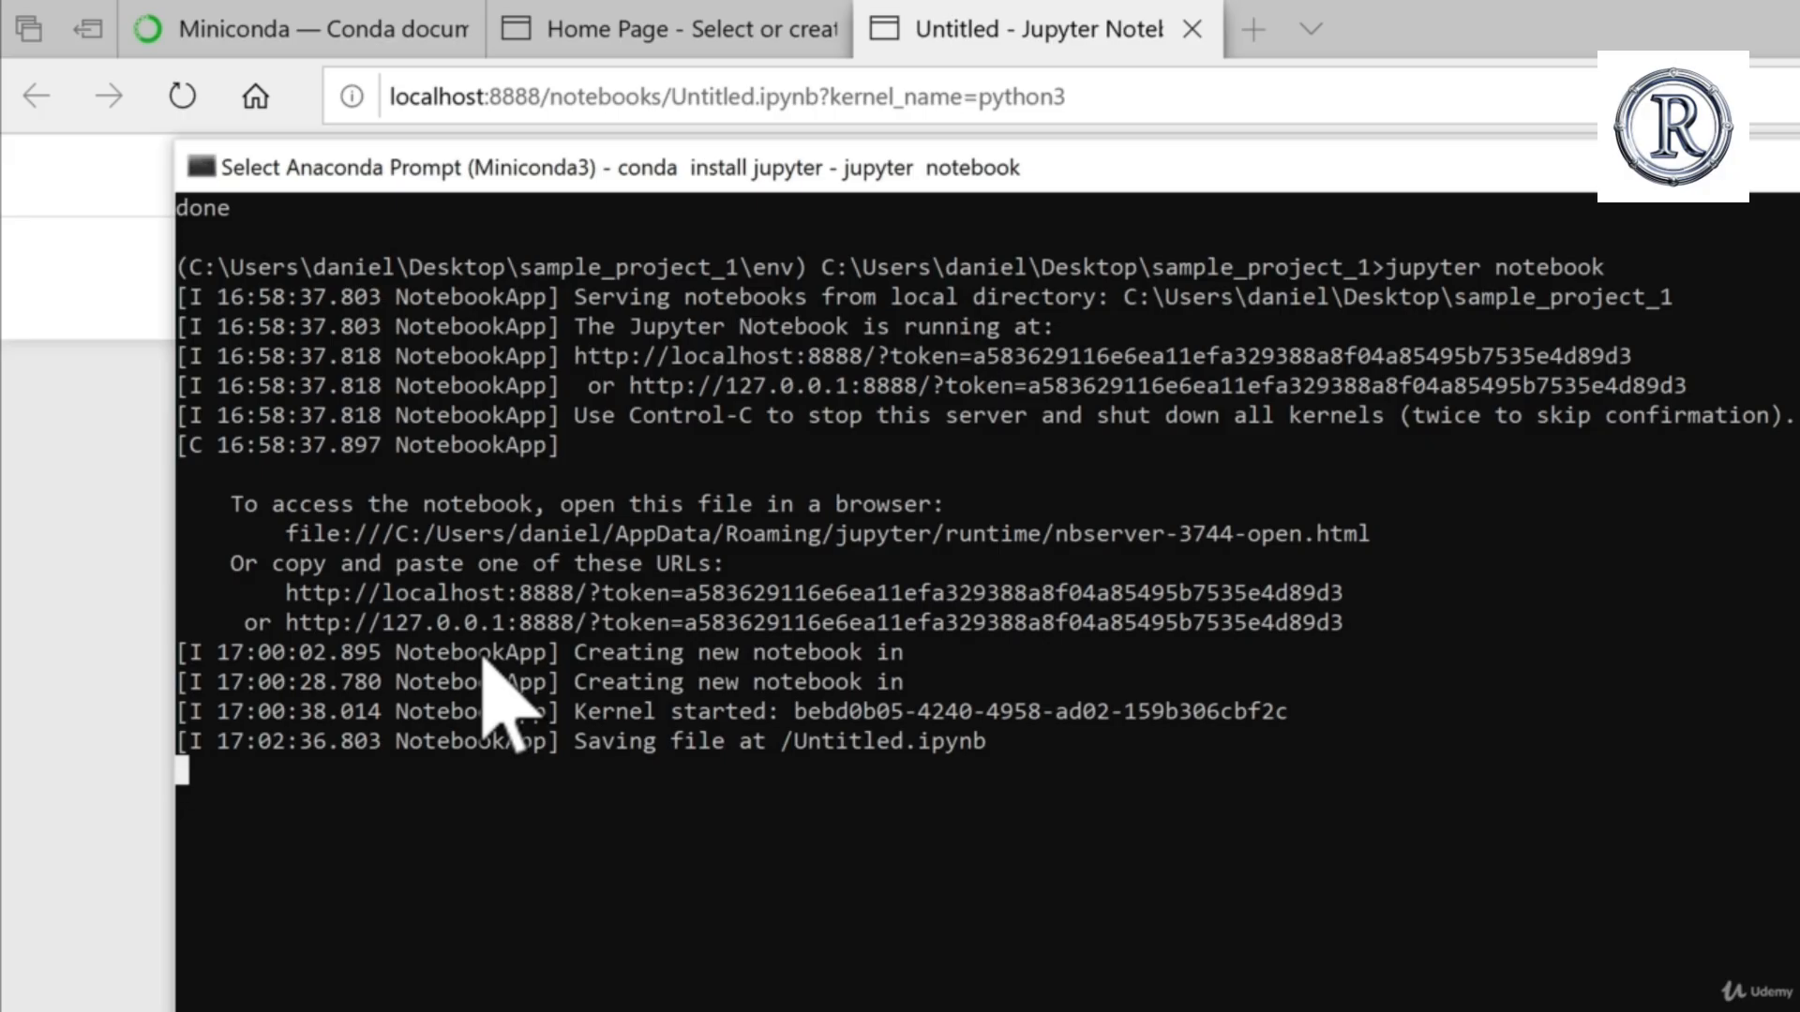
pyautogui.hotkey('ctrl', 'c')
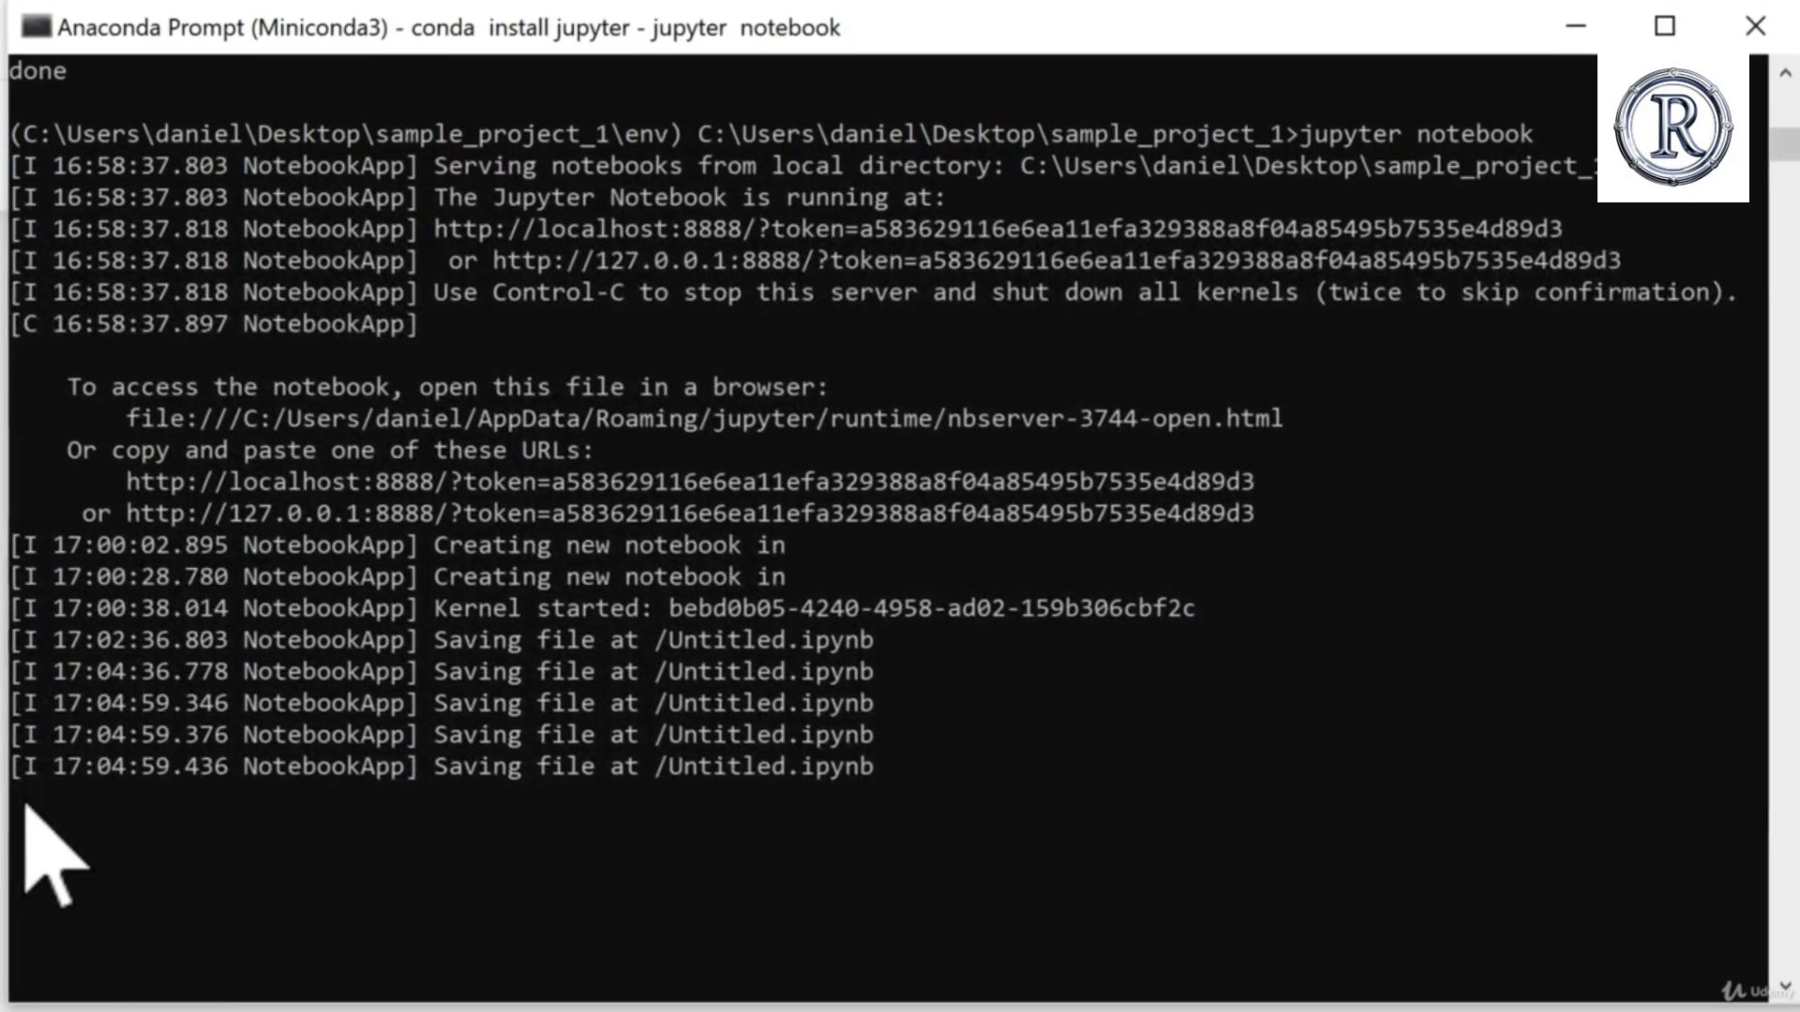
pyautogui.hotkey('ctrl', 'c')
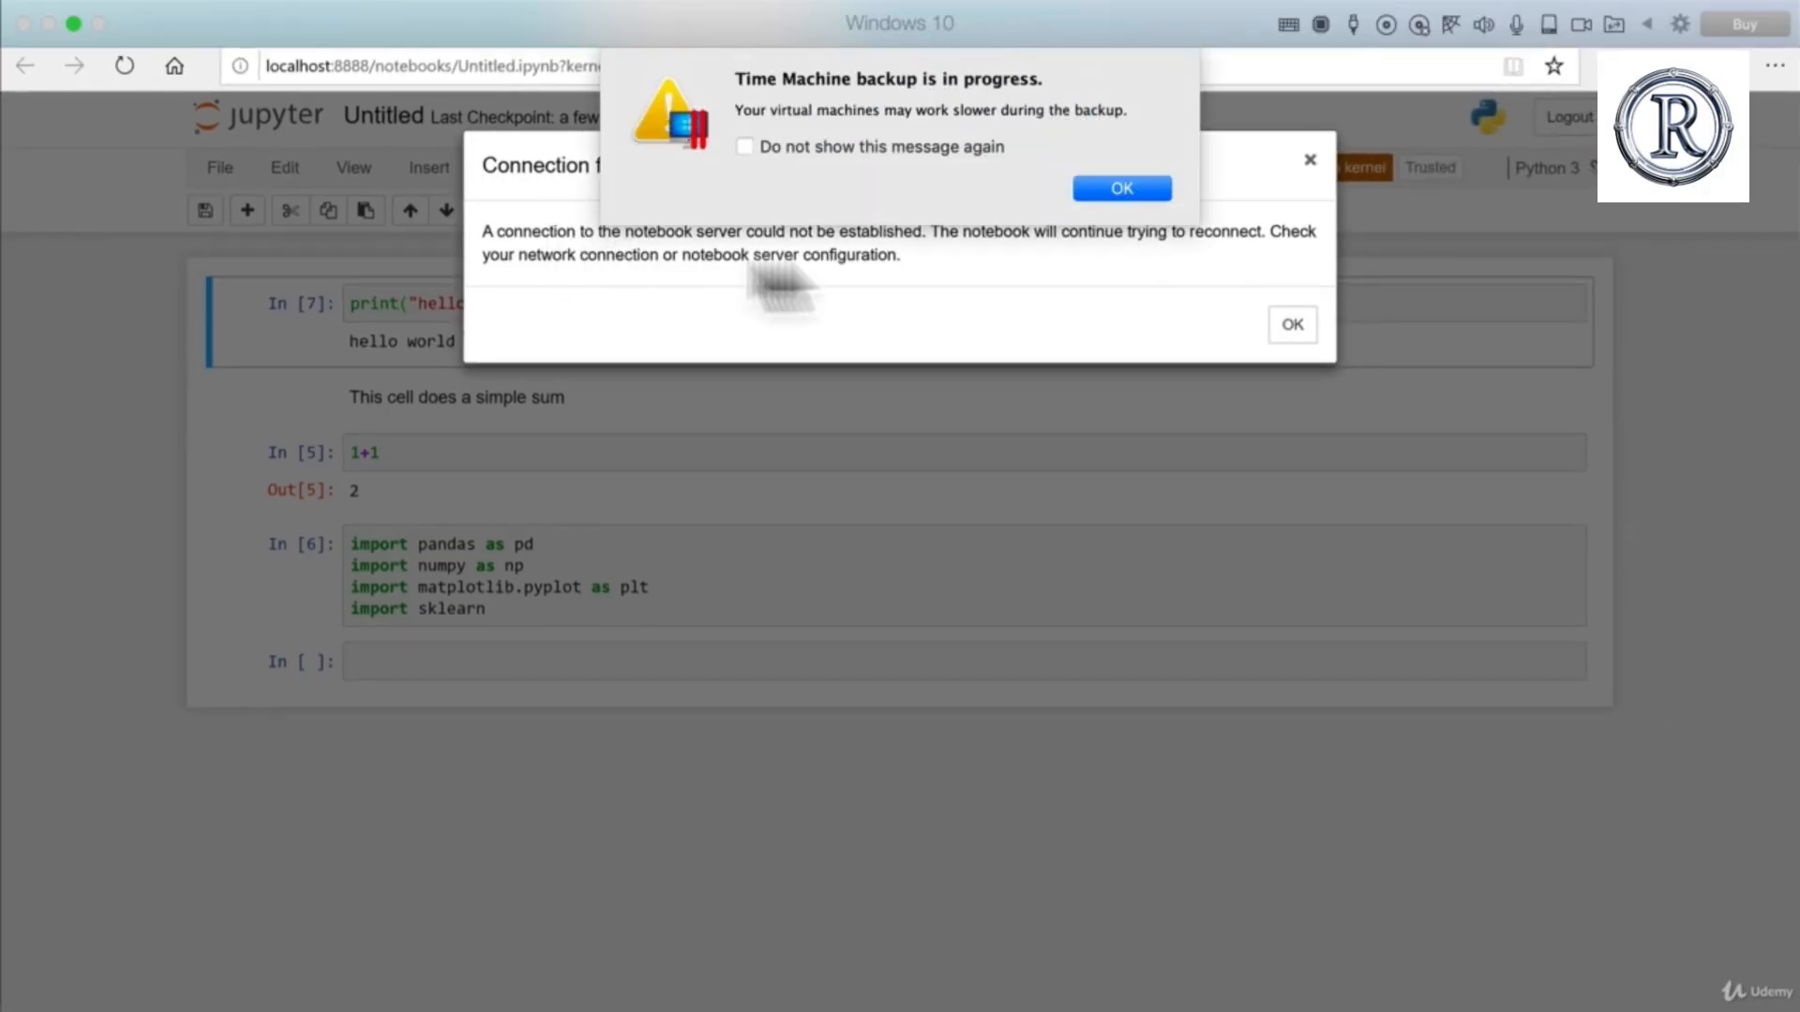
pyautogui.click(1115, 190)
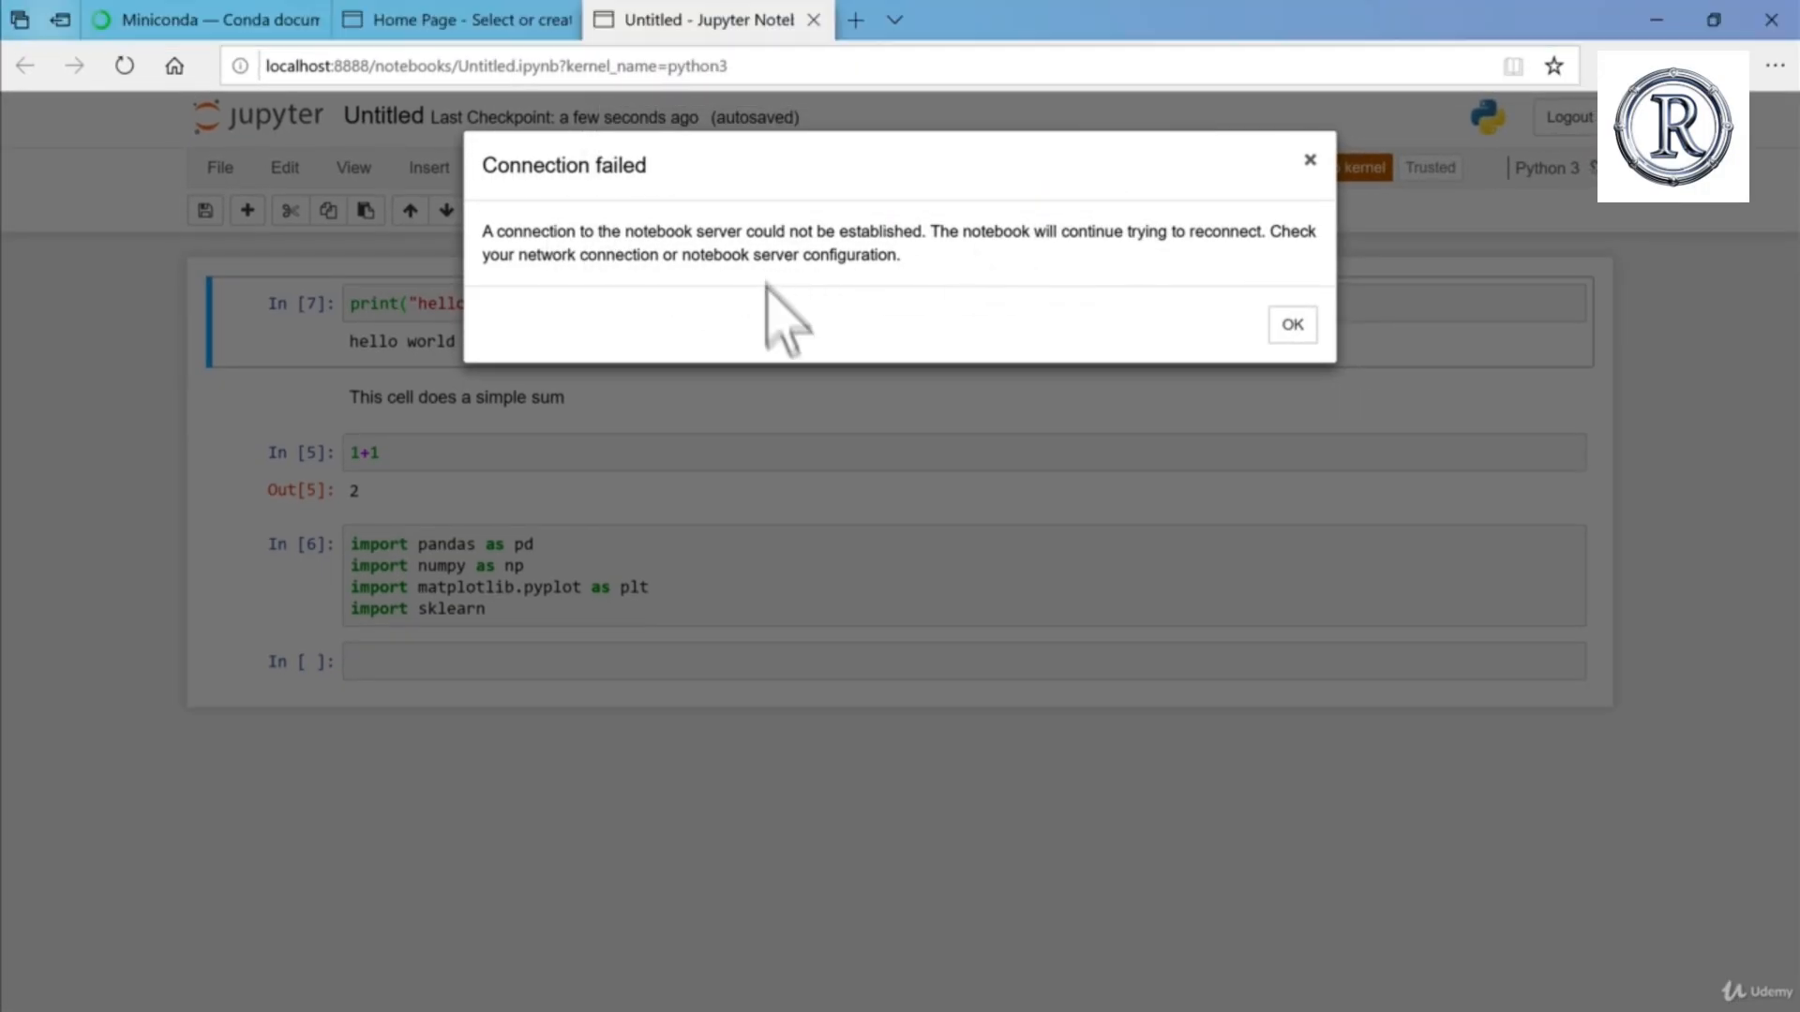
pyautogui.click(1292, 325)
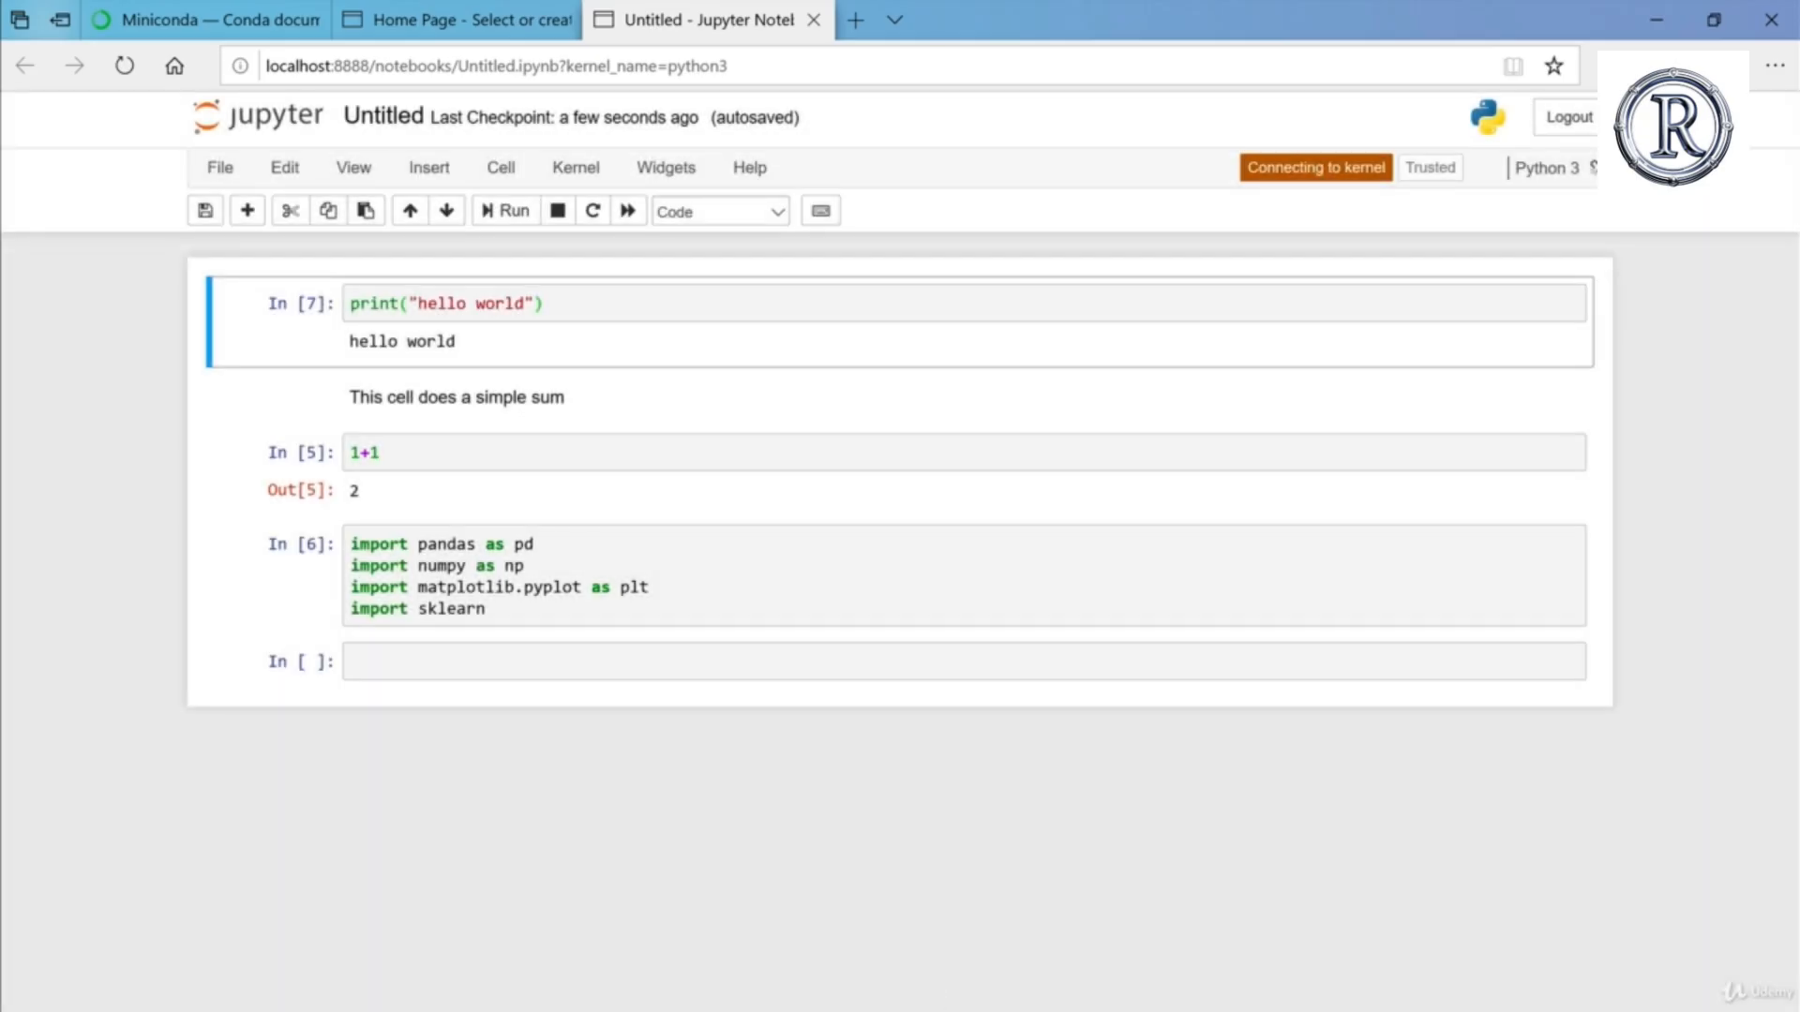
# Step: Switch to the Anaconda Prompt and run conda deactivate to leave the project environment
pyautogui.hotkey('alt', 'Tab')
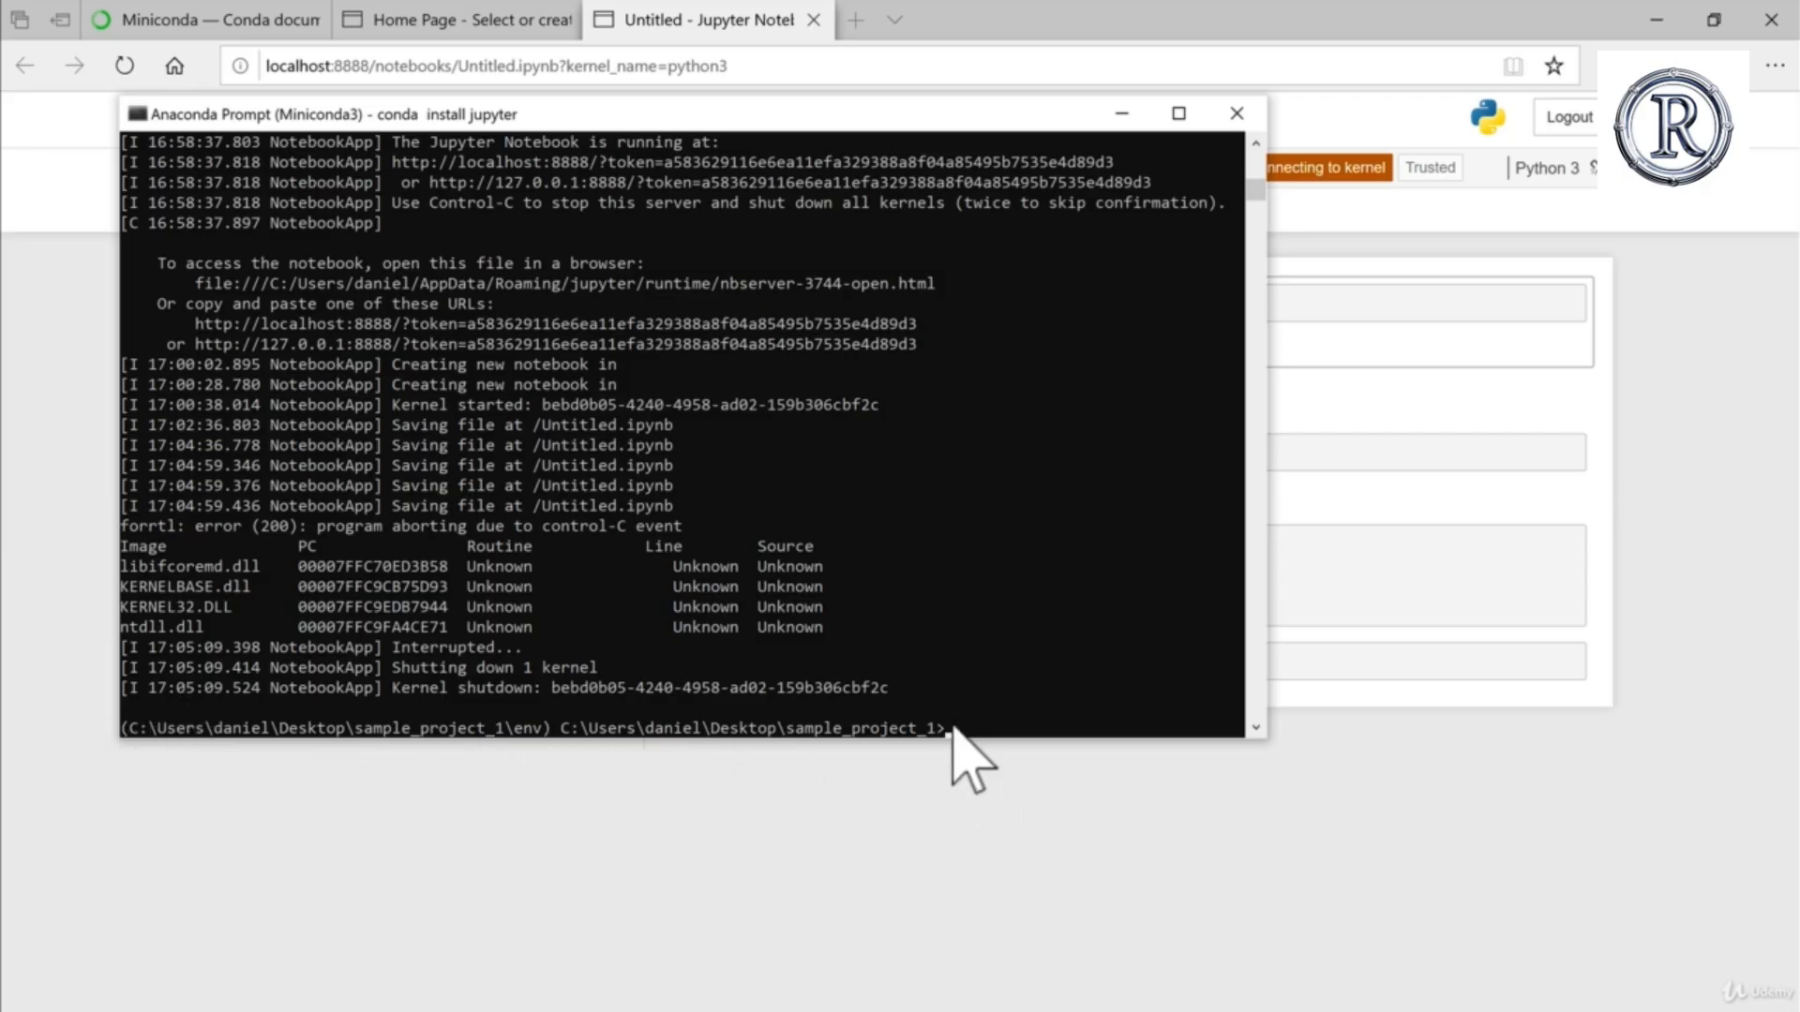
pyautogui.write('deactive')
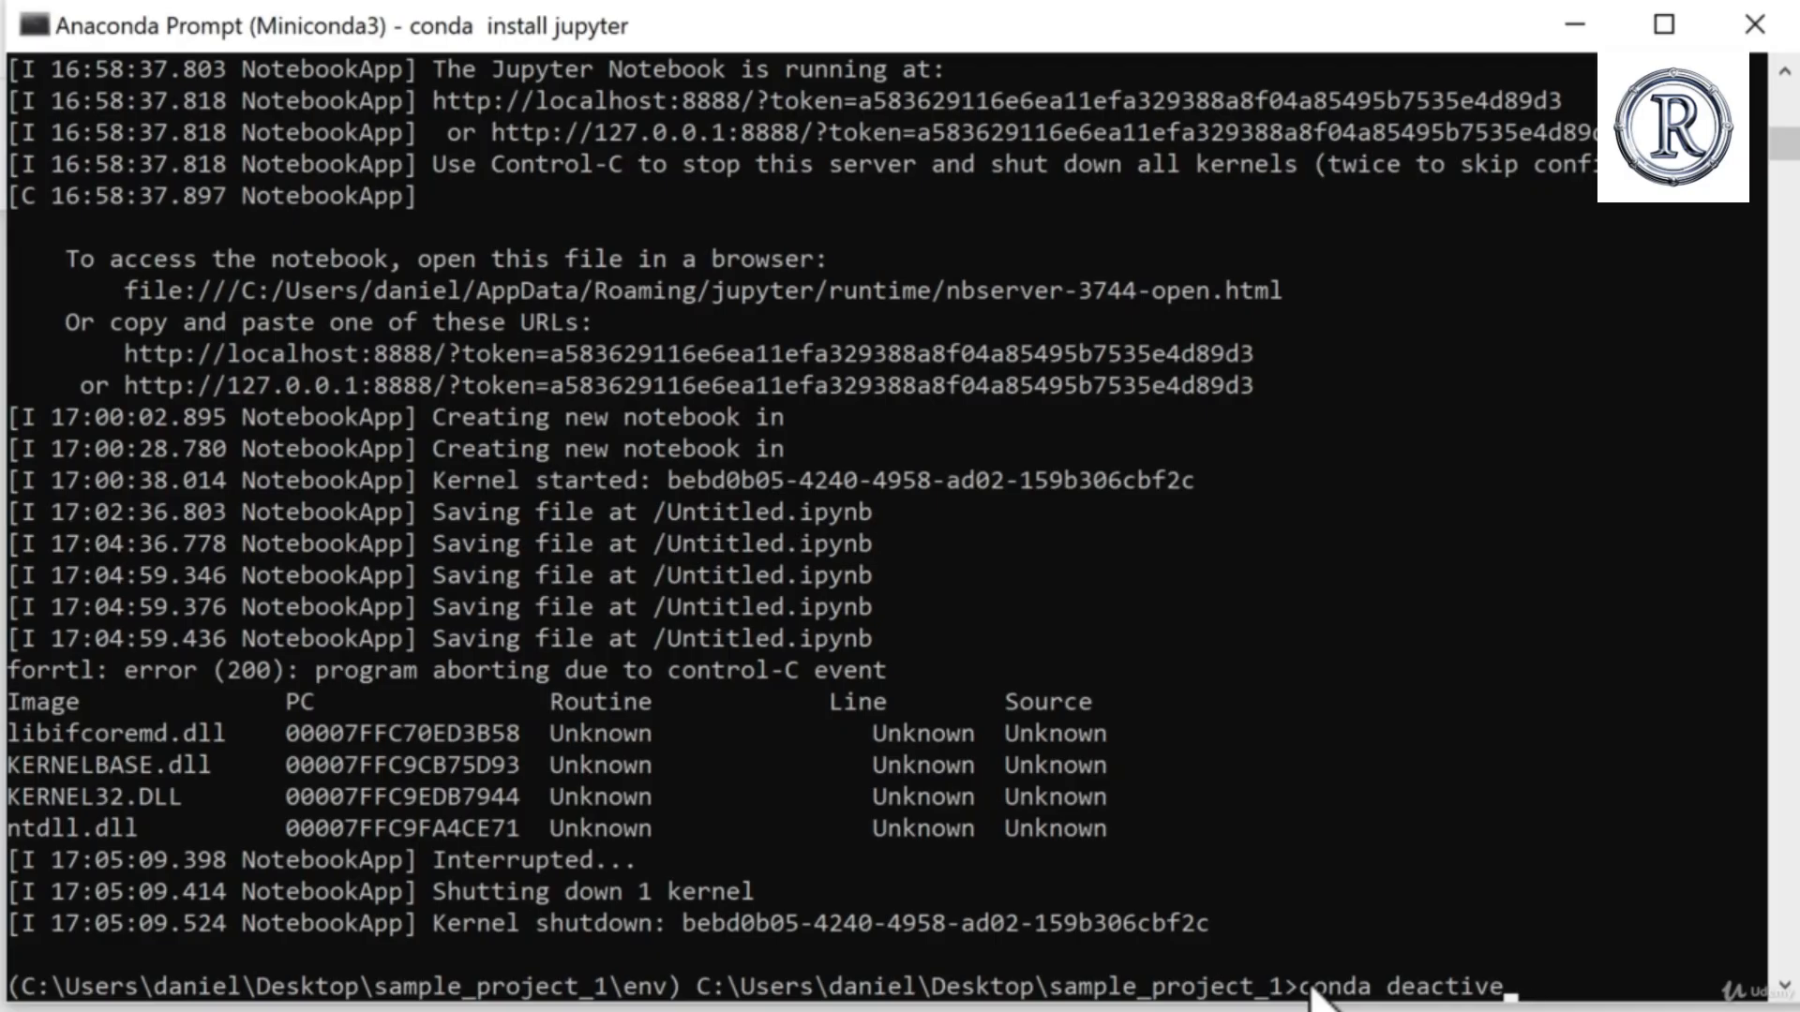
pyautogui.press('BackSpace')
pyautogui.press('BackSpace')
pyautogui.write('vate')
pyautogui.press('Return')
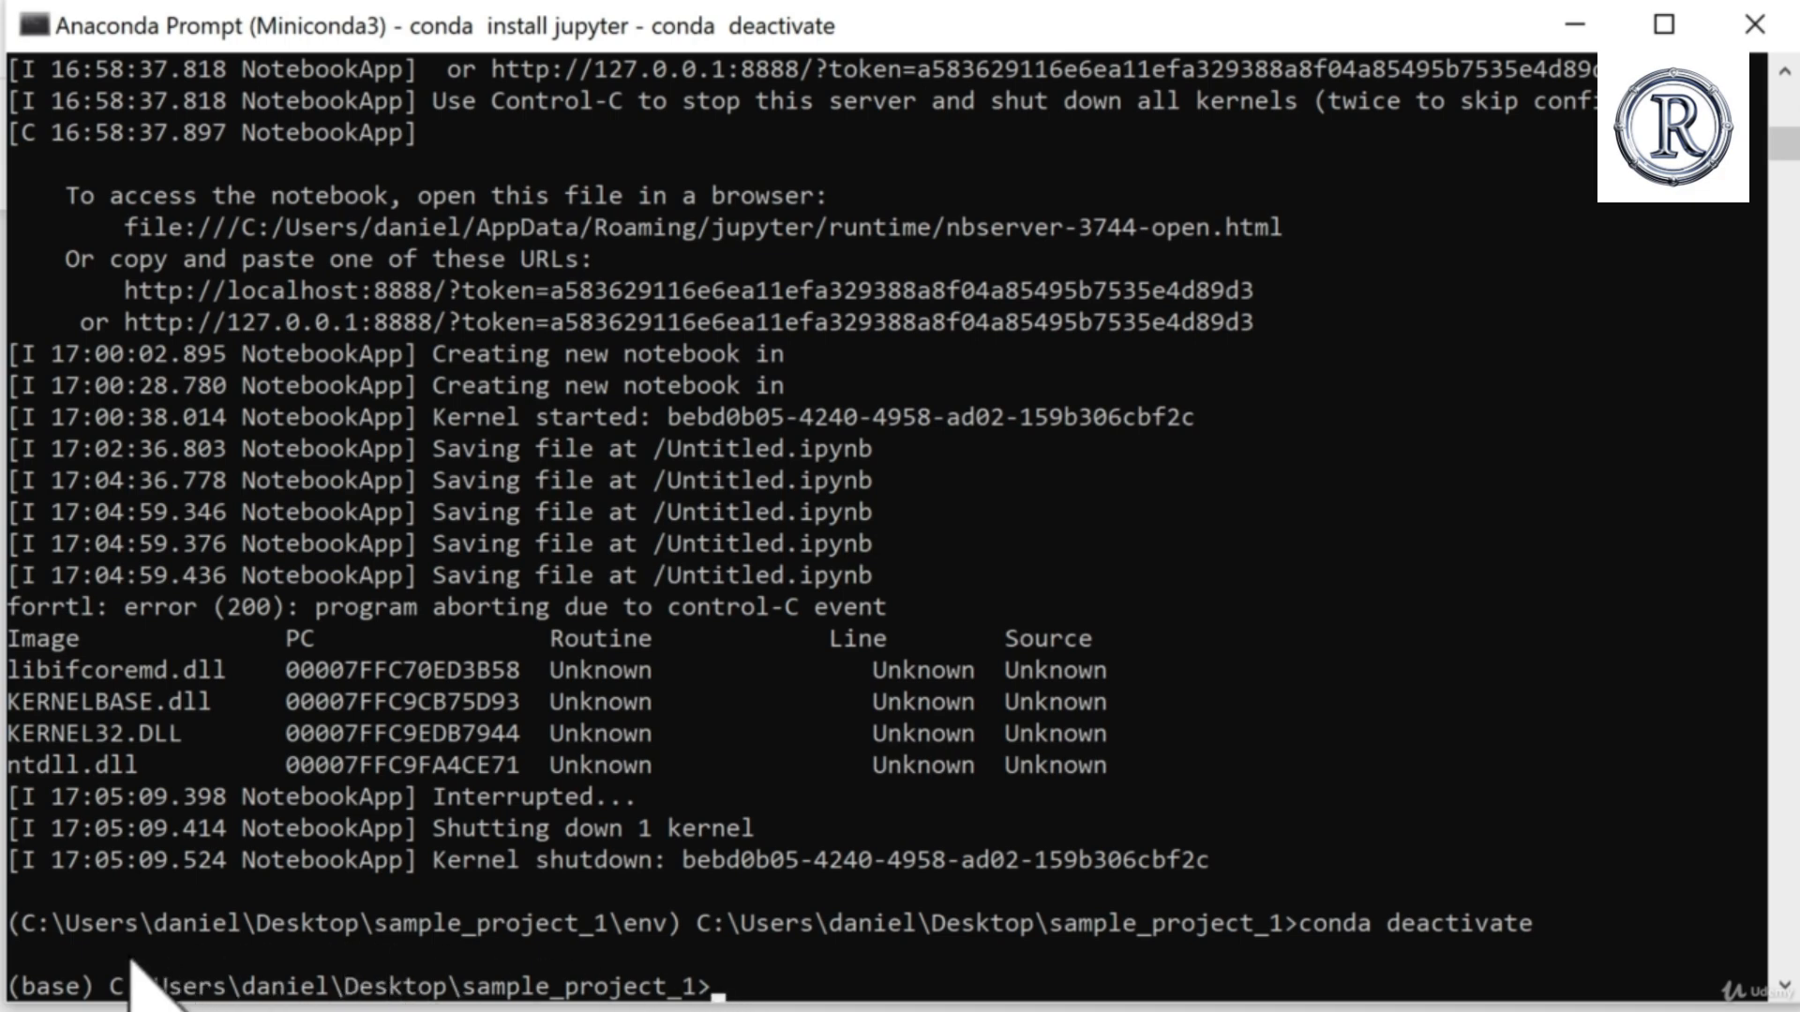
# Step: Reactivate the project environment by running conda activate with the full path to the env folder in Desktop\sample_project_1
pyautogui.scroll(-1, 804, 862)
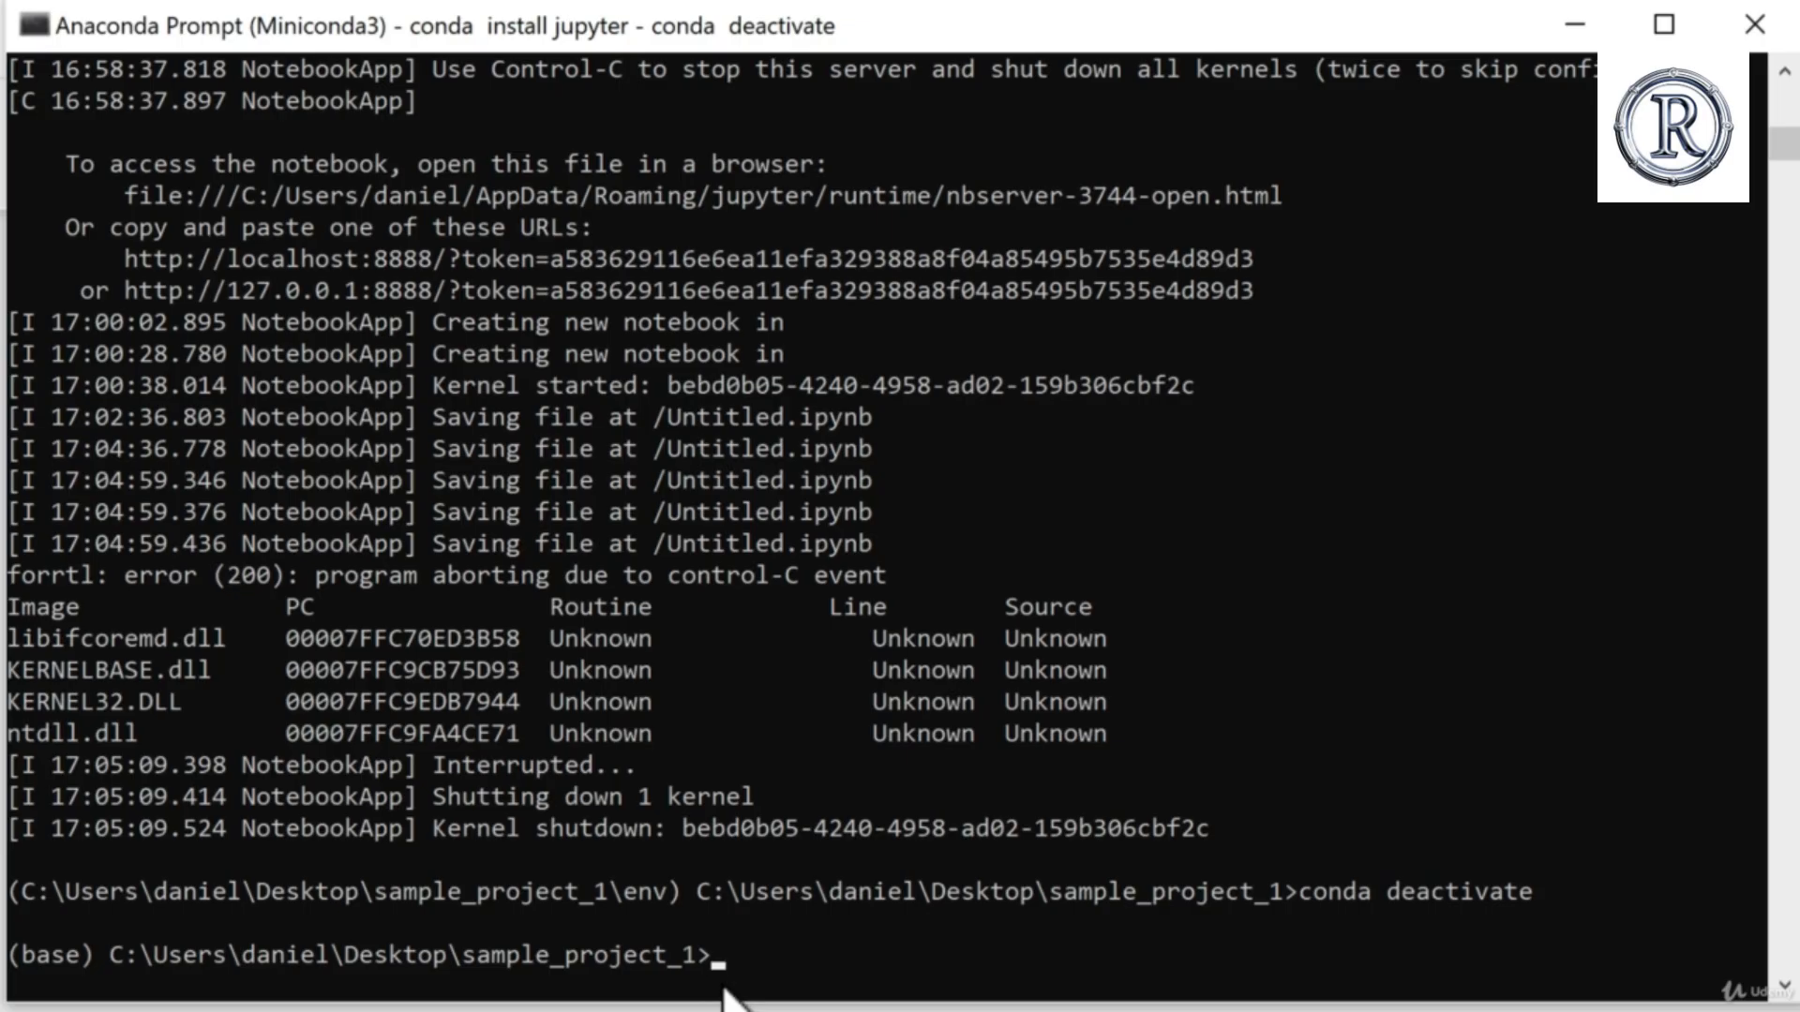
pyautogui.write('conda activat')
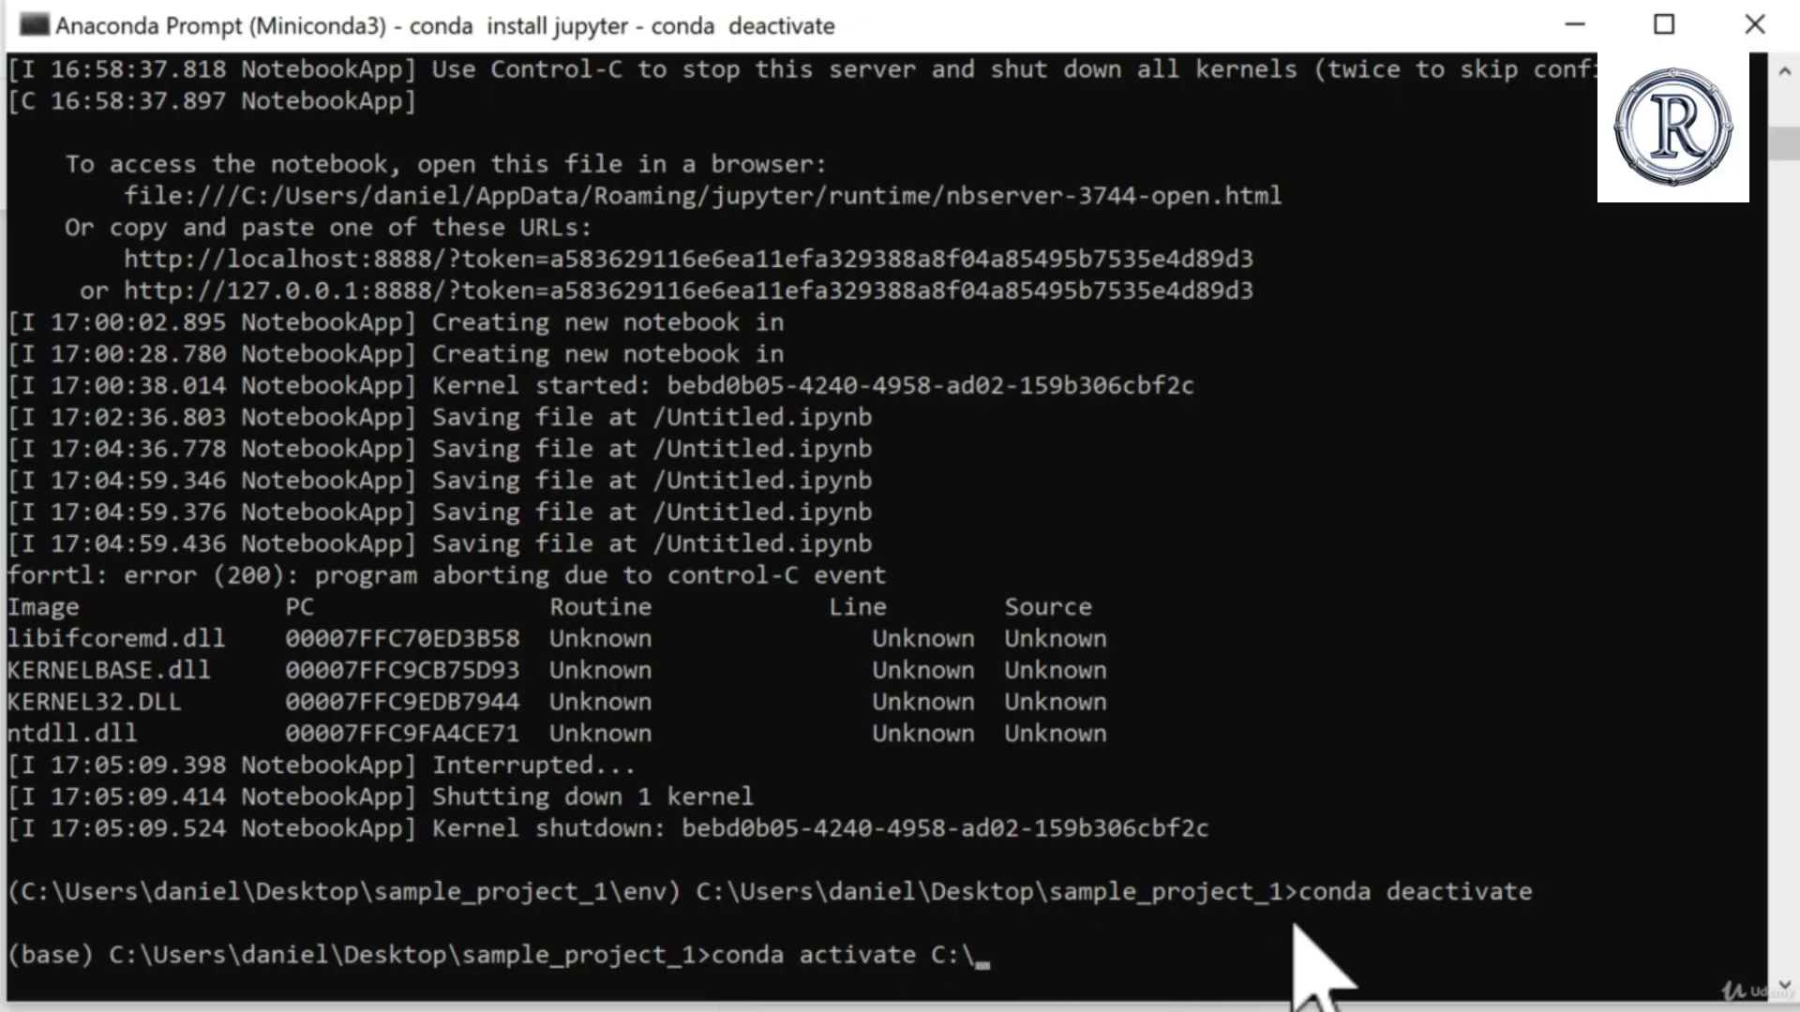
pyautogui.write('e C:\\Users\\daniel\\')
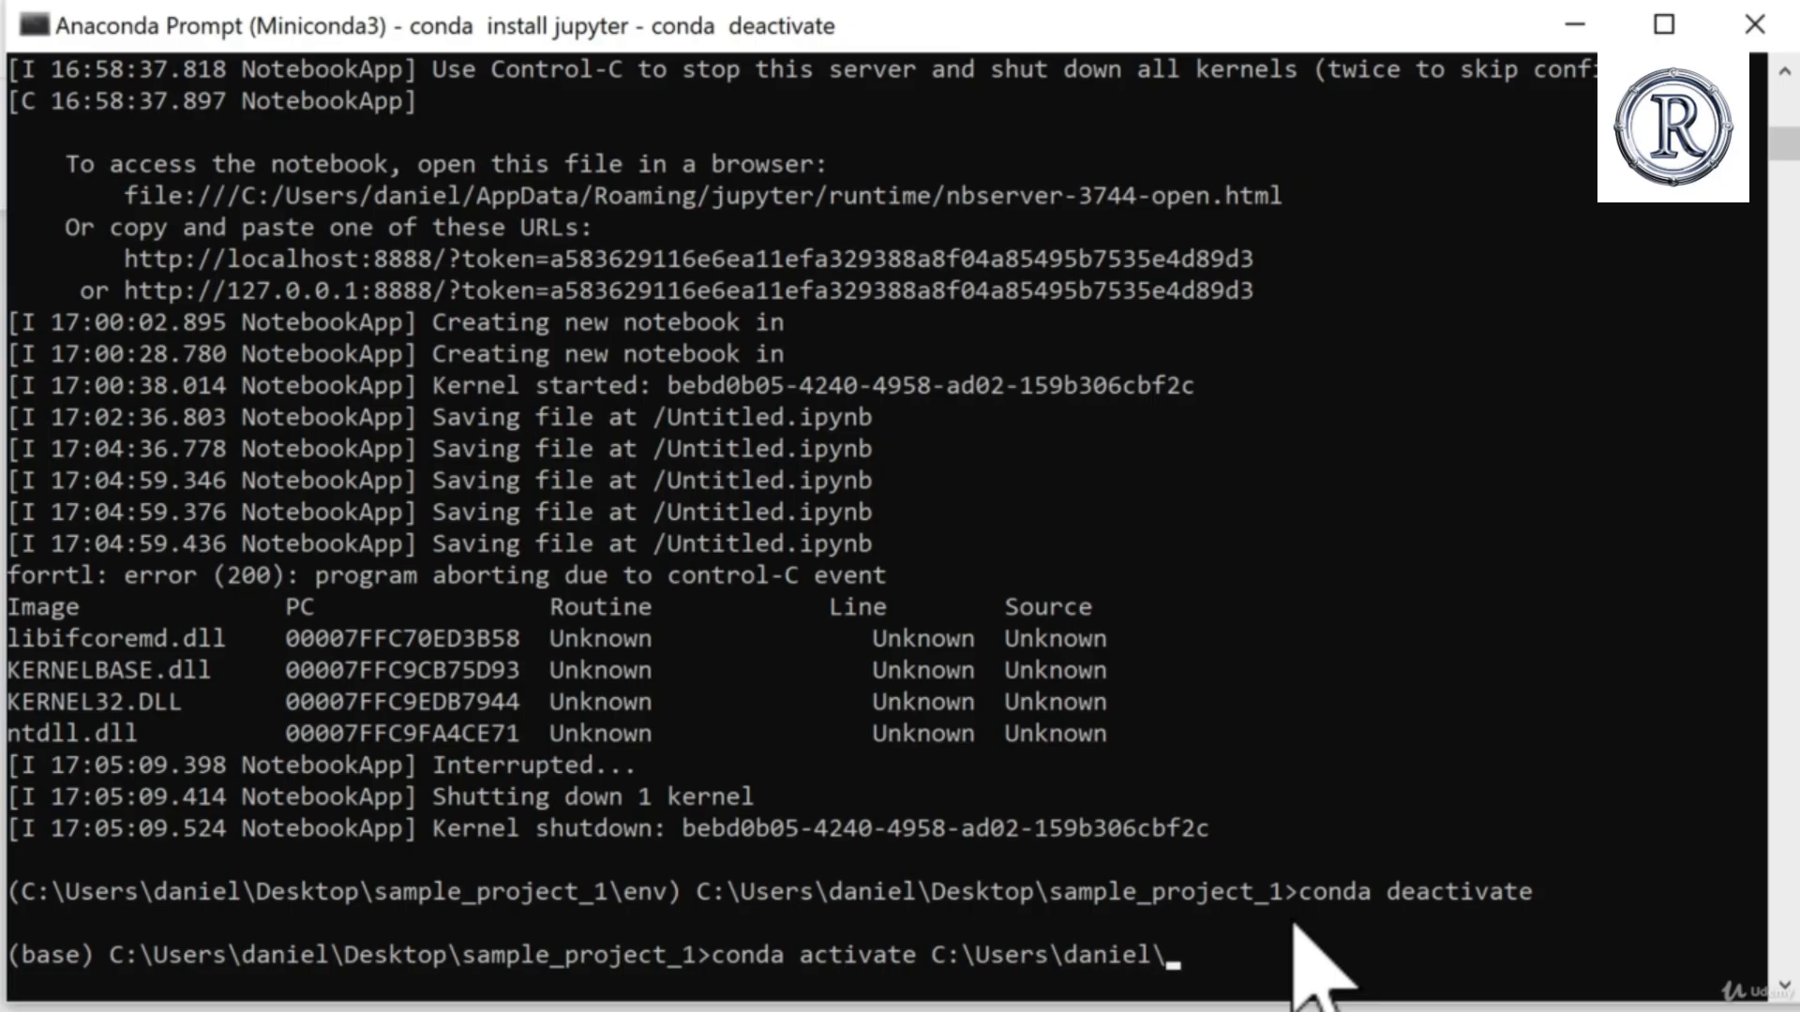
pyautogui.write('Desktop\\')
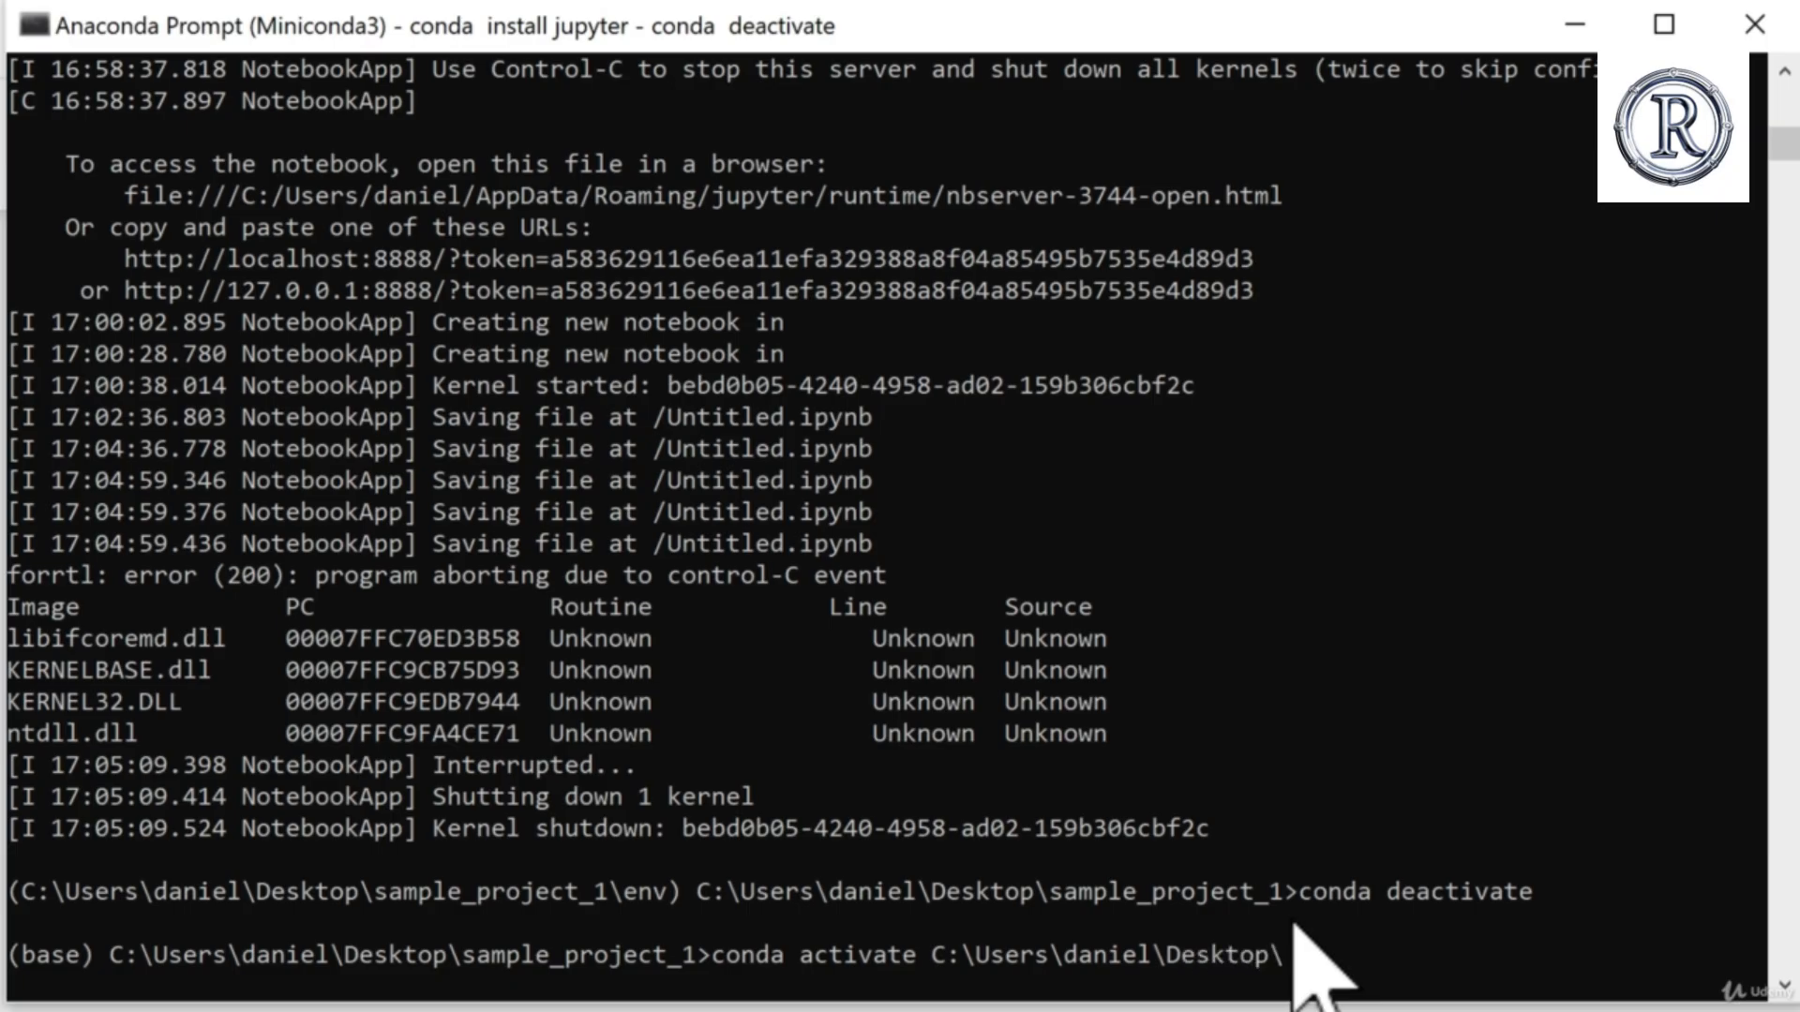
pyautogui.write('sample_project_1`')
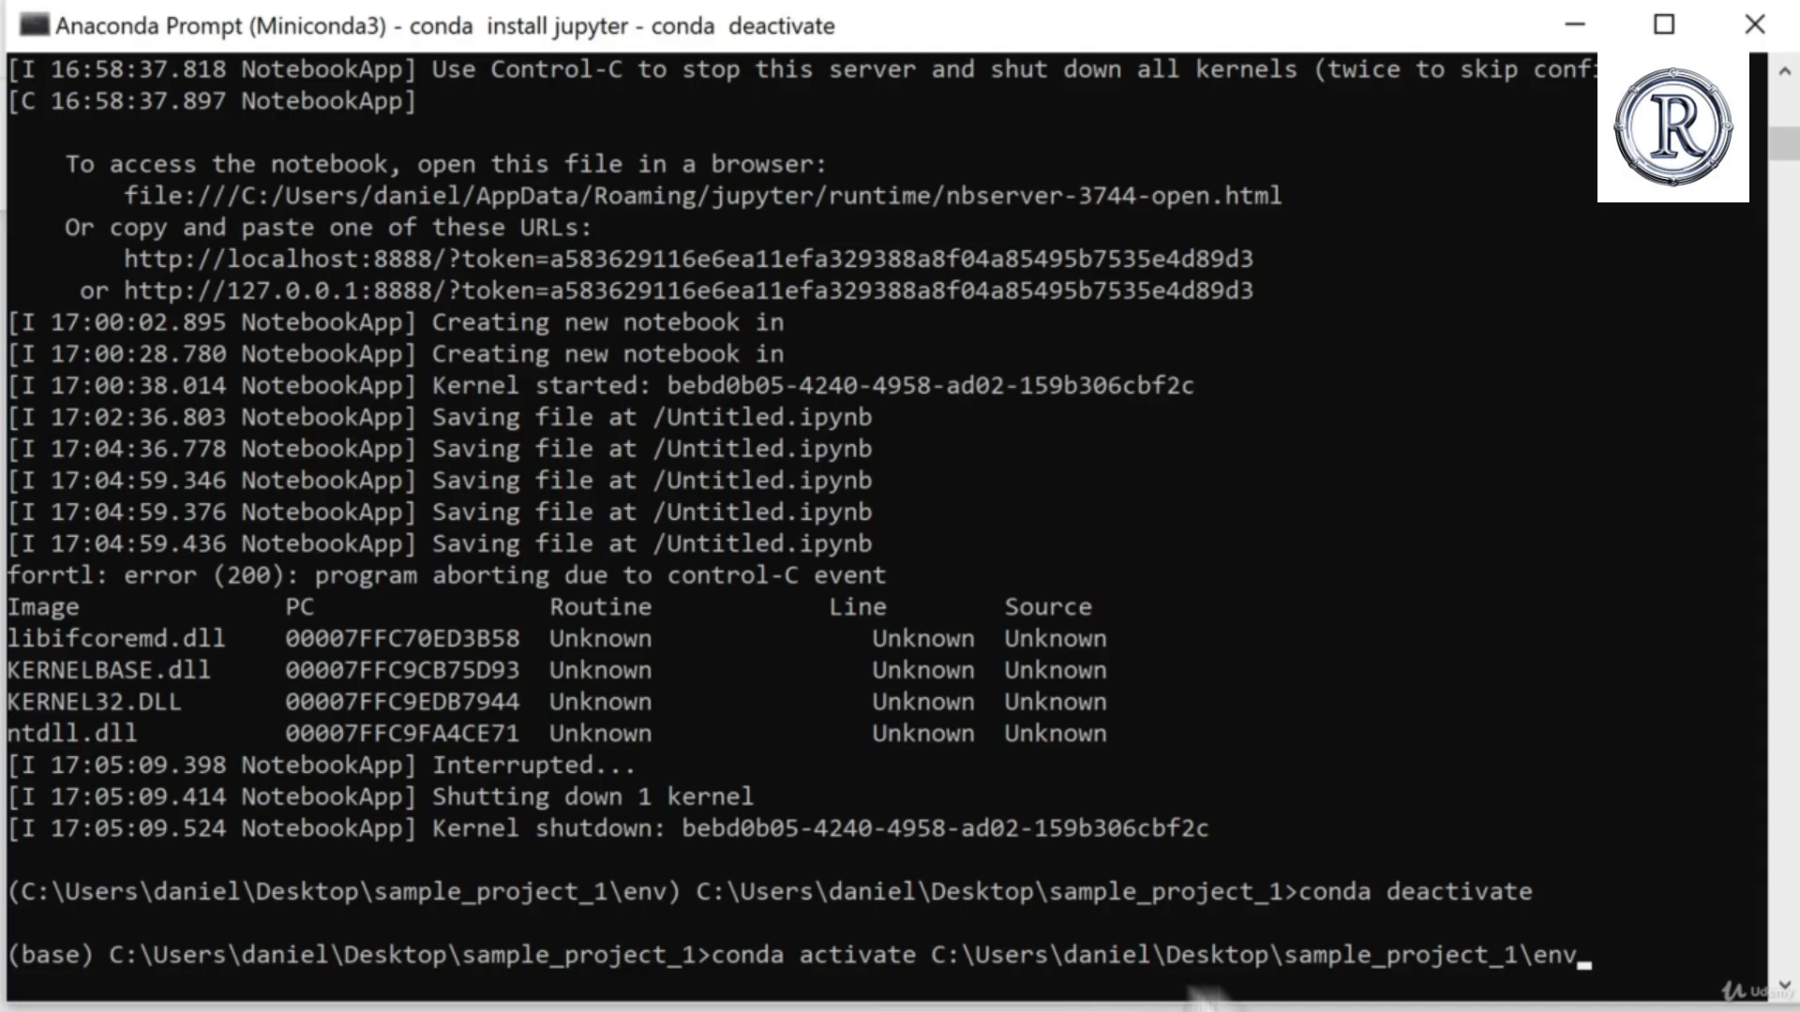
pyautogui.press('Return')
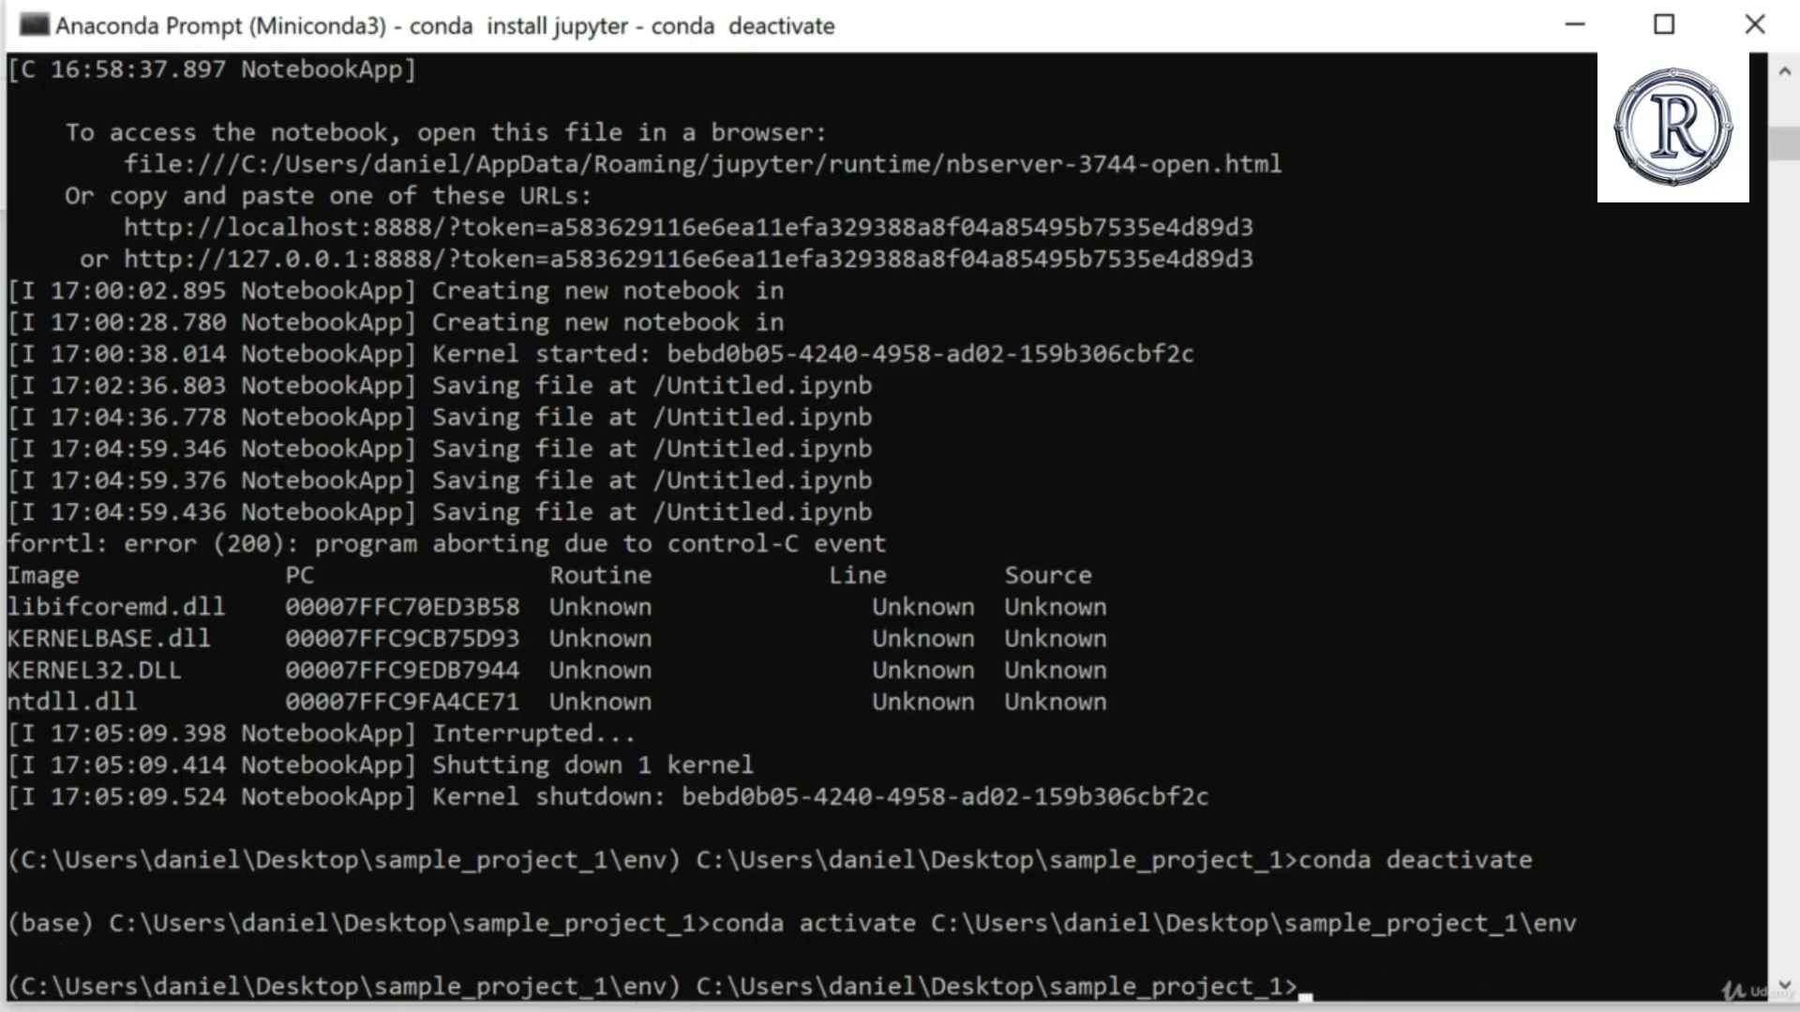
# Step: Launch the server with the command jupyter notebook, and open Untitled.ipynb from the file list
pyautogui.write('upyter notebook')
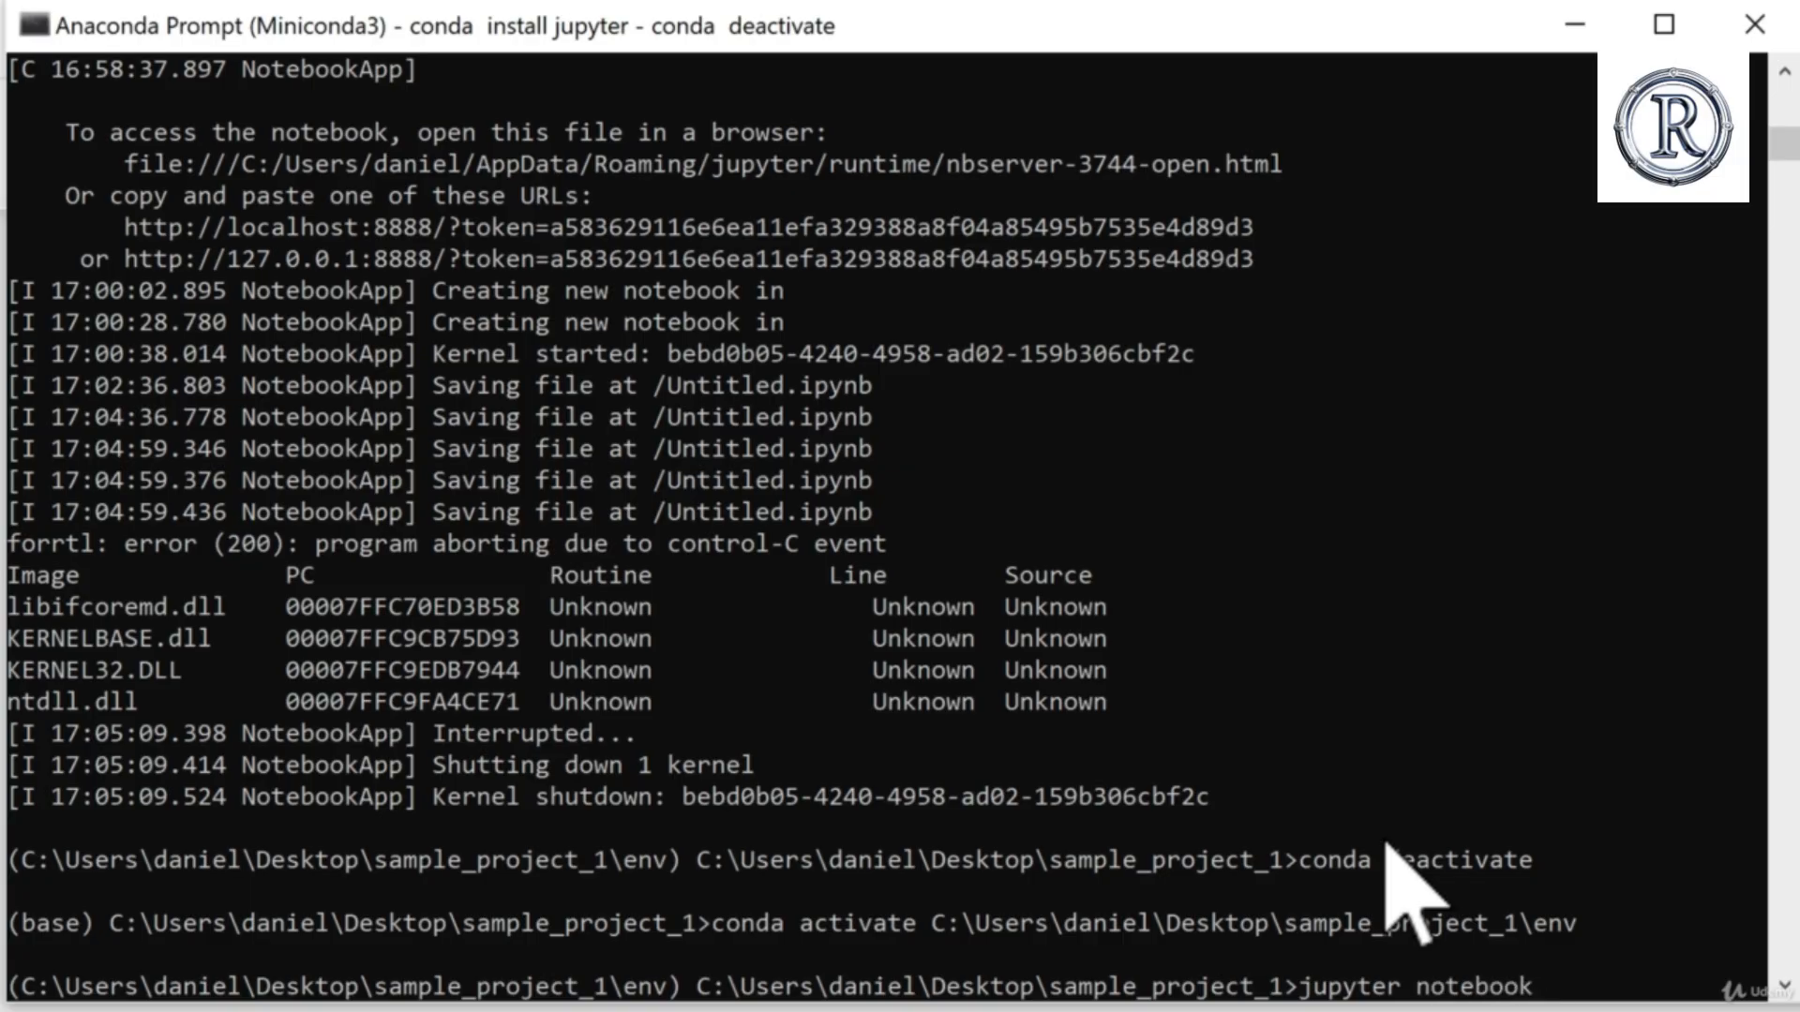
pyautogui.press('Return')
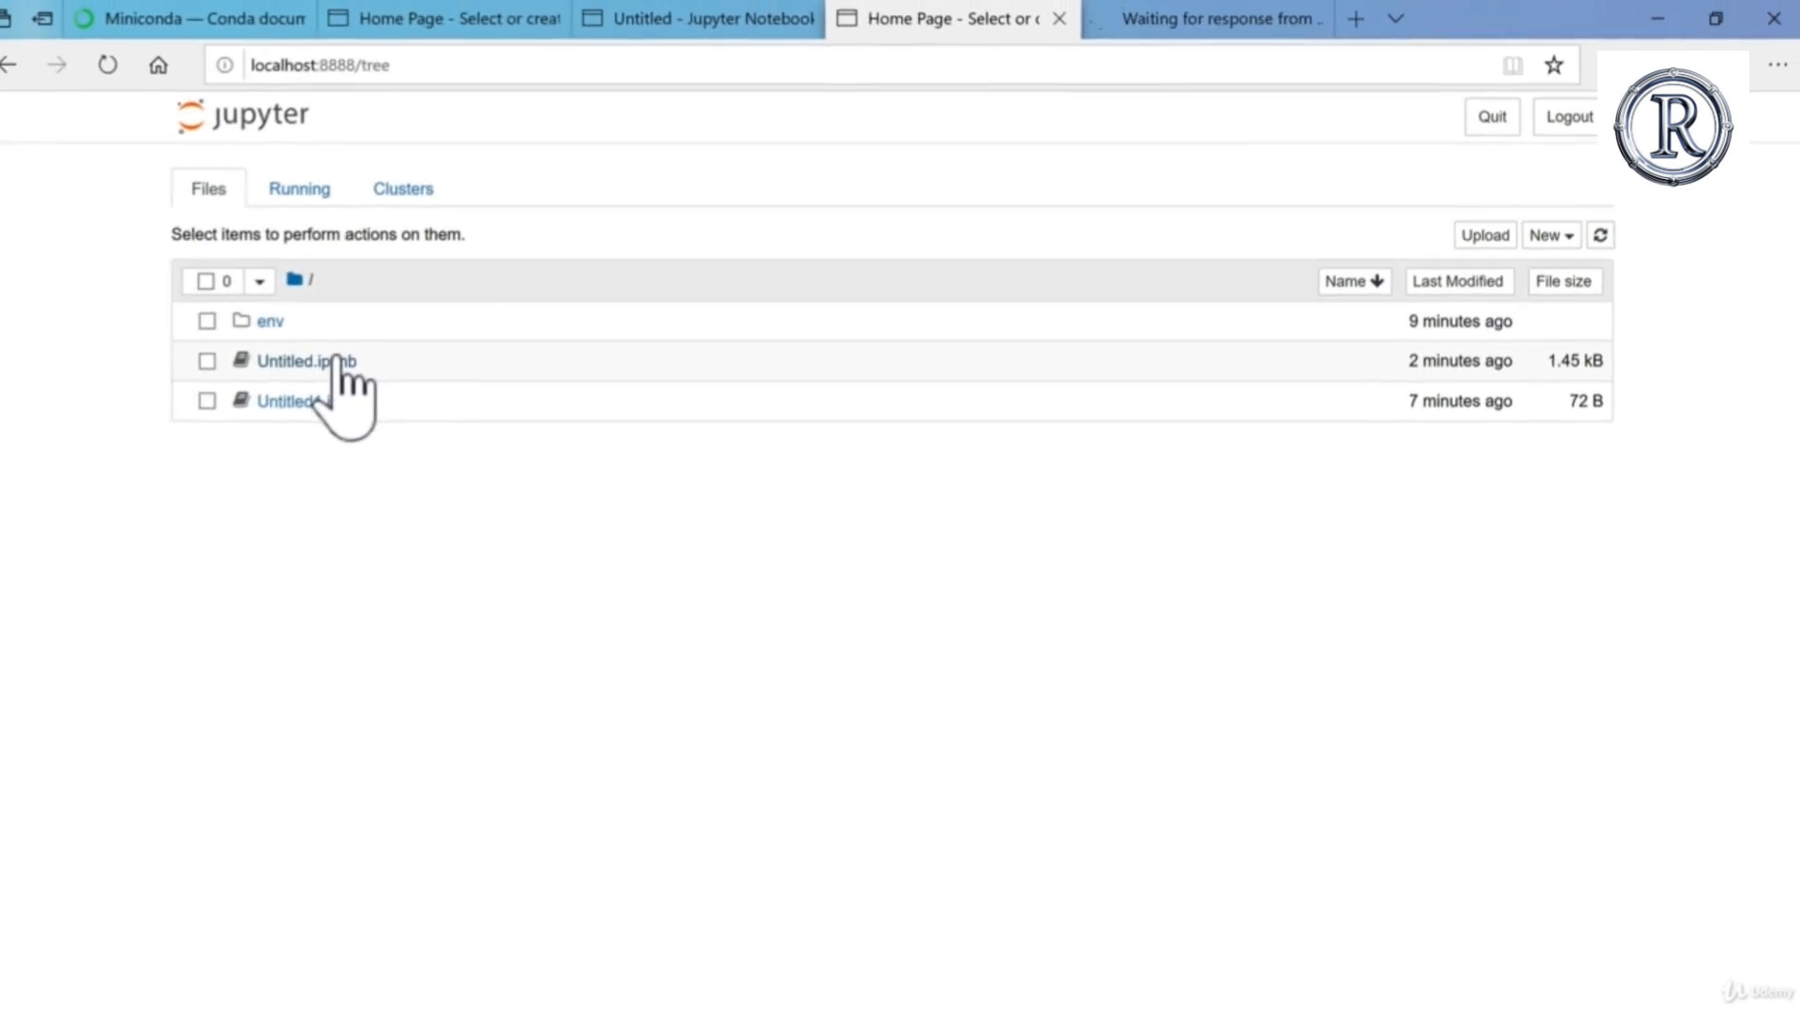
pyautogui.click(333, 371)
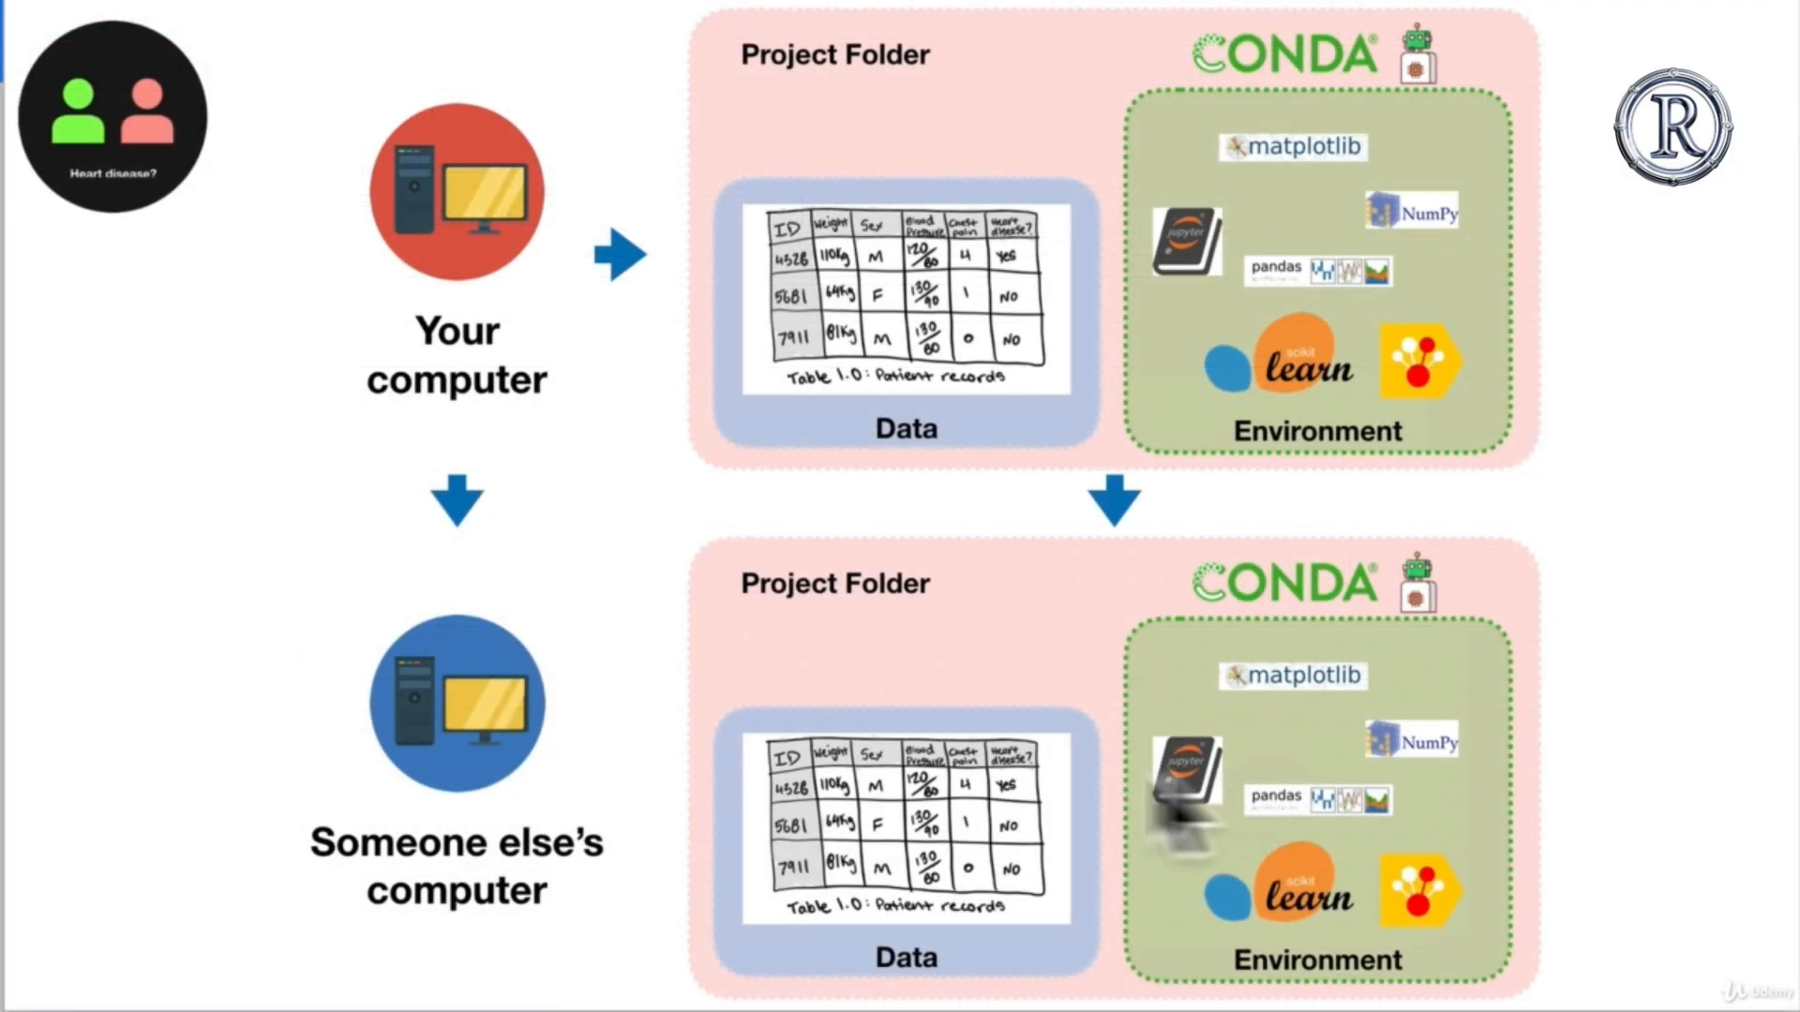
# Step: Examine the Project Folder group for "Your computer" on the slide about sharing a project with someone else's computer
pyautogui.click(798, 83)
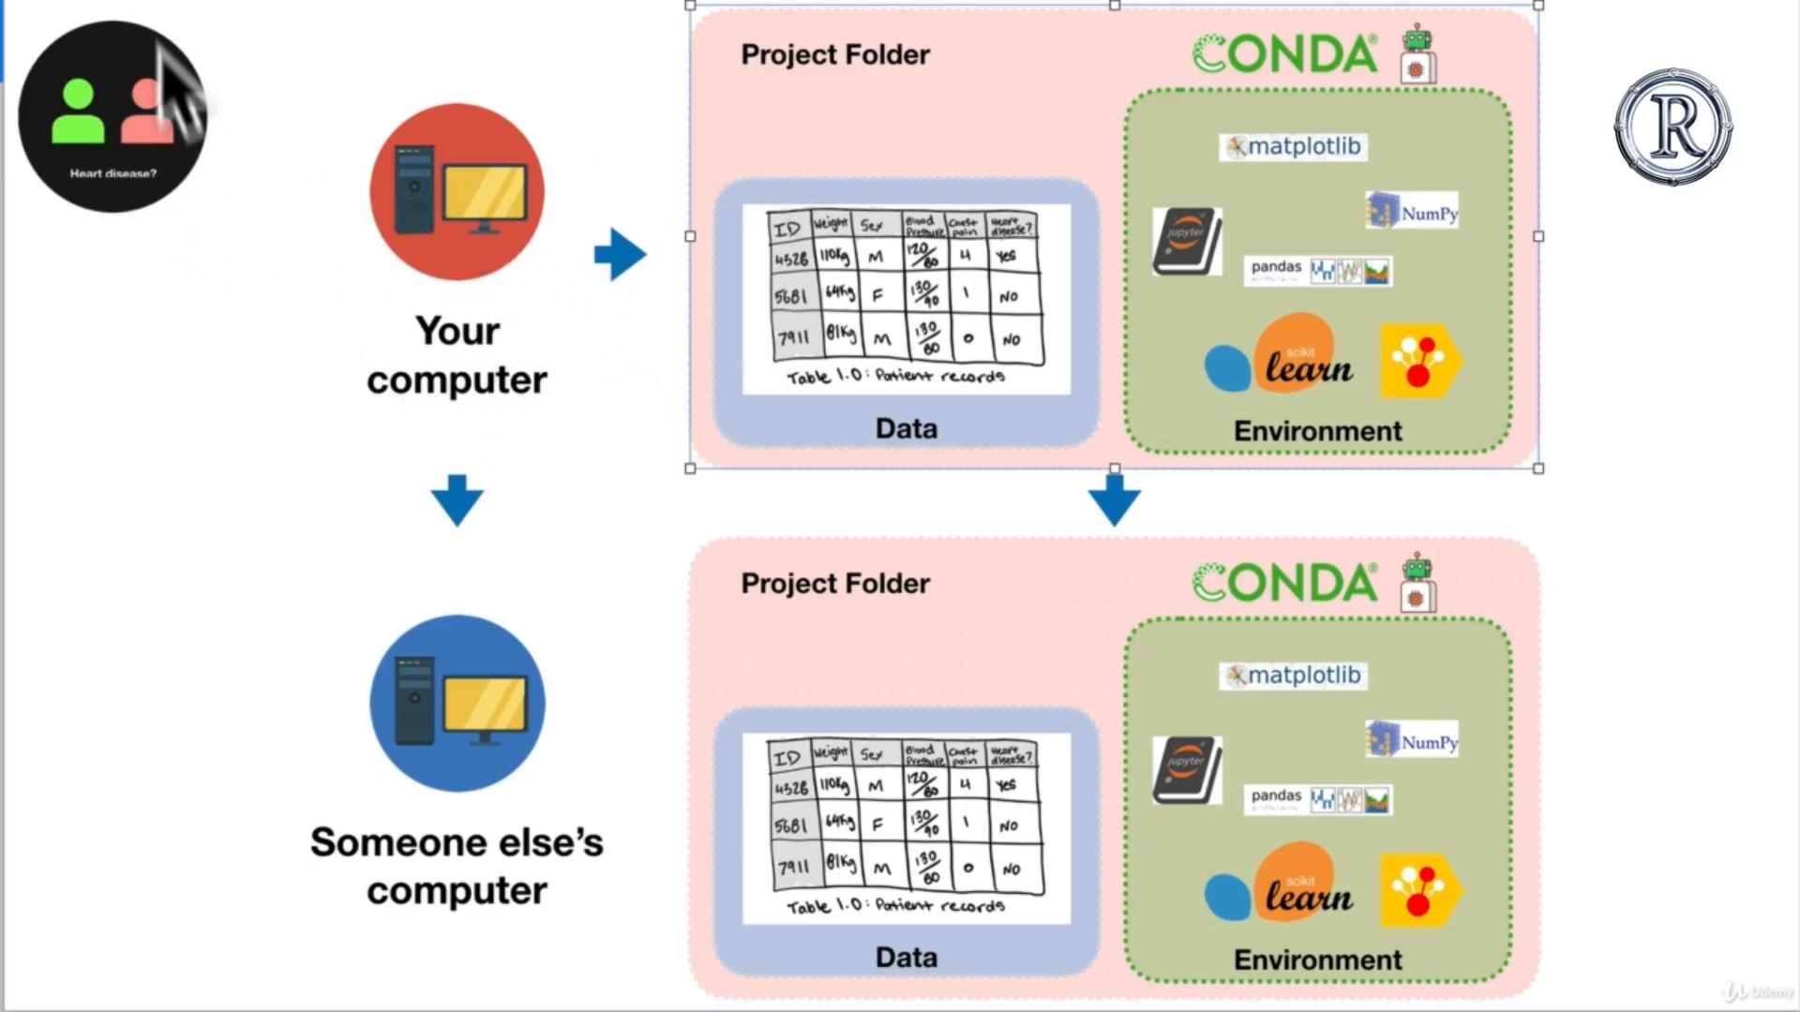